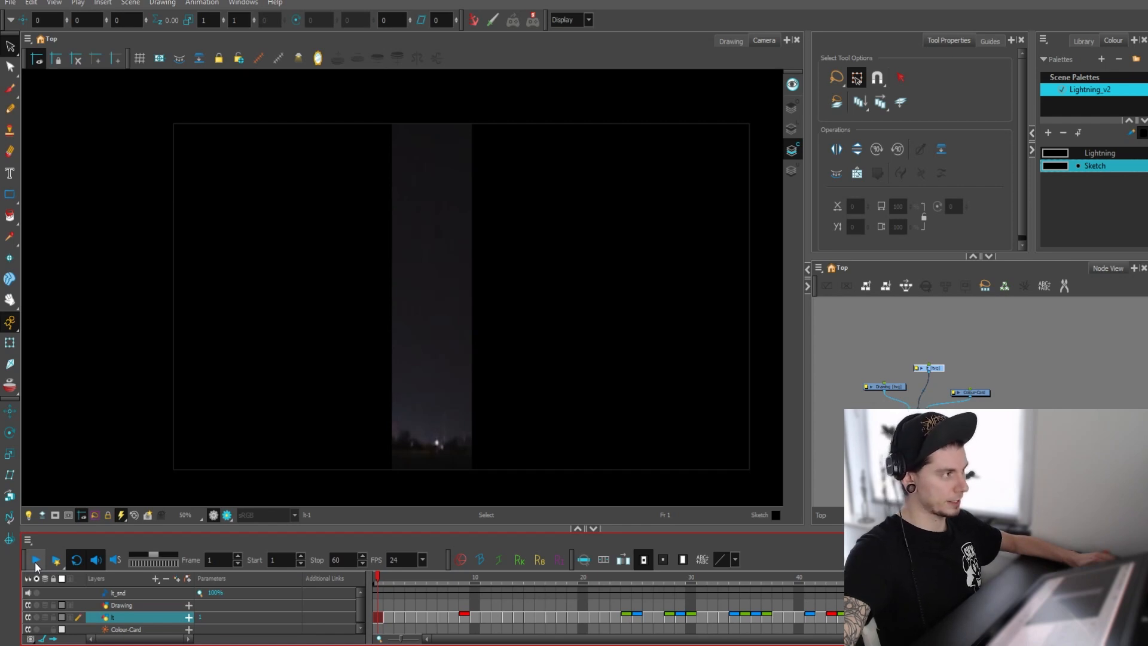
Play the lightning reference footage and inspect the red-marked frames 9 and 43
left_click(35, 561)
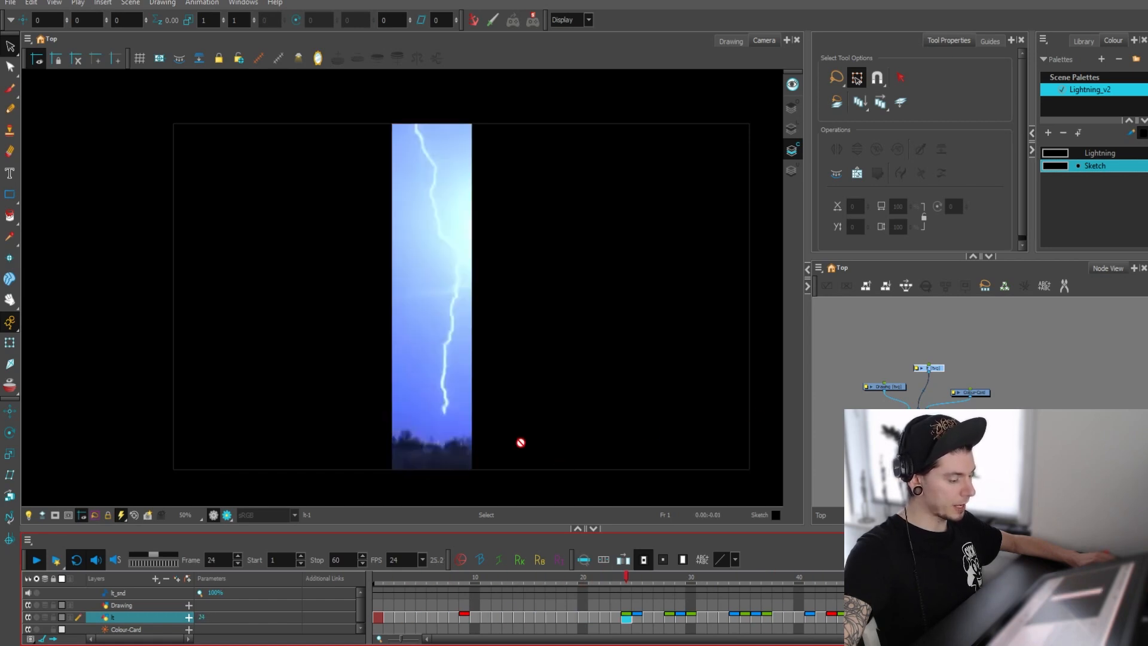
left_click(37, 559)
left_click(465, 618)
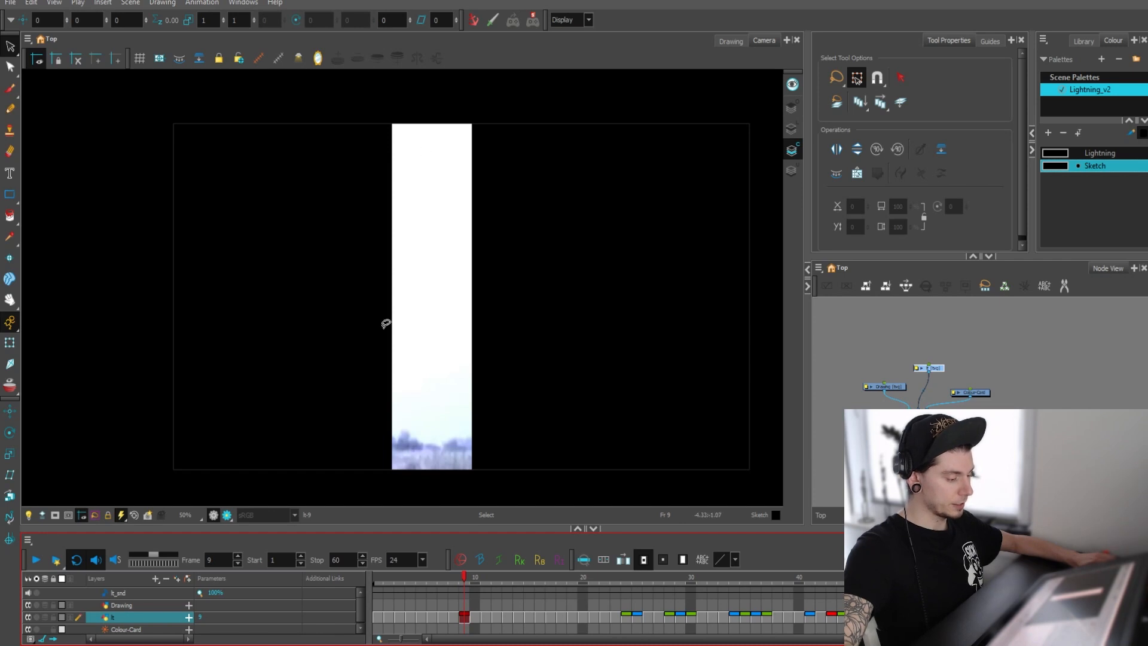
left_click(831, 616)
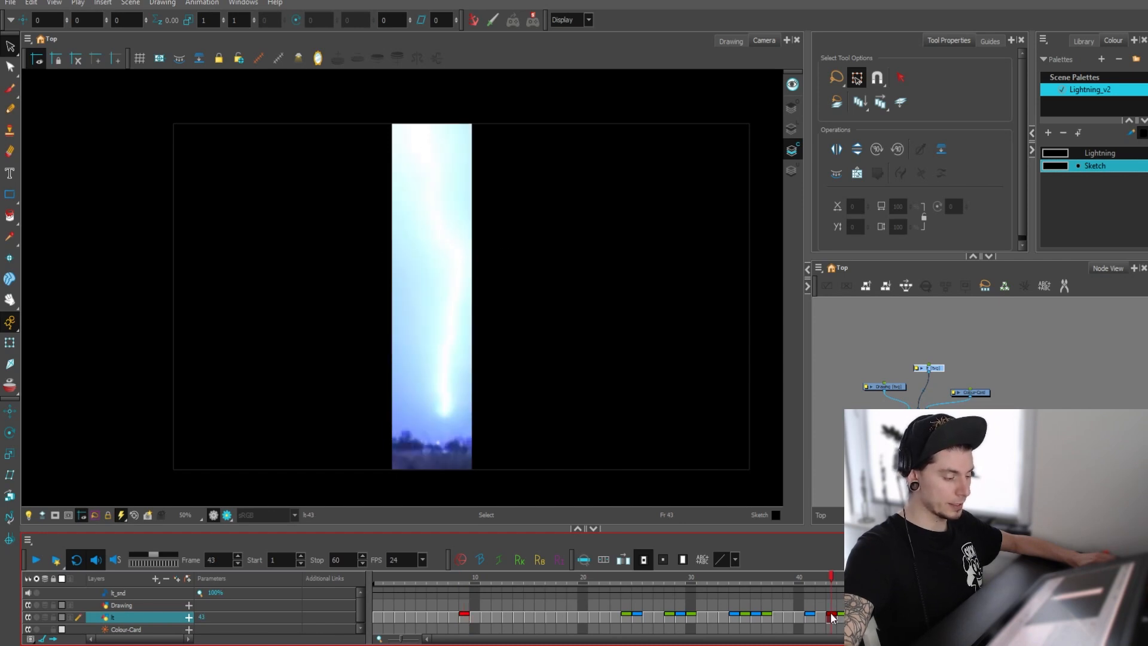
Examine the lightning bolt on the green-marked reference frames, including 24, 28, 30, 35 and 44
left_click(626, 616)
left_click(670, 616)
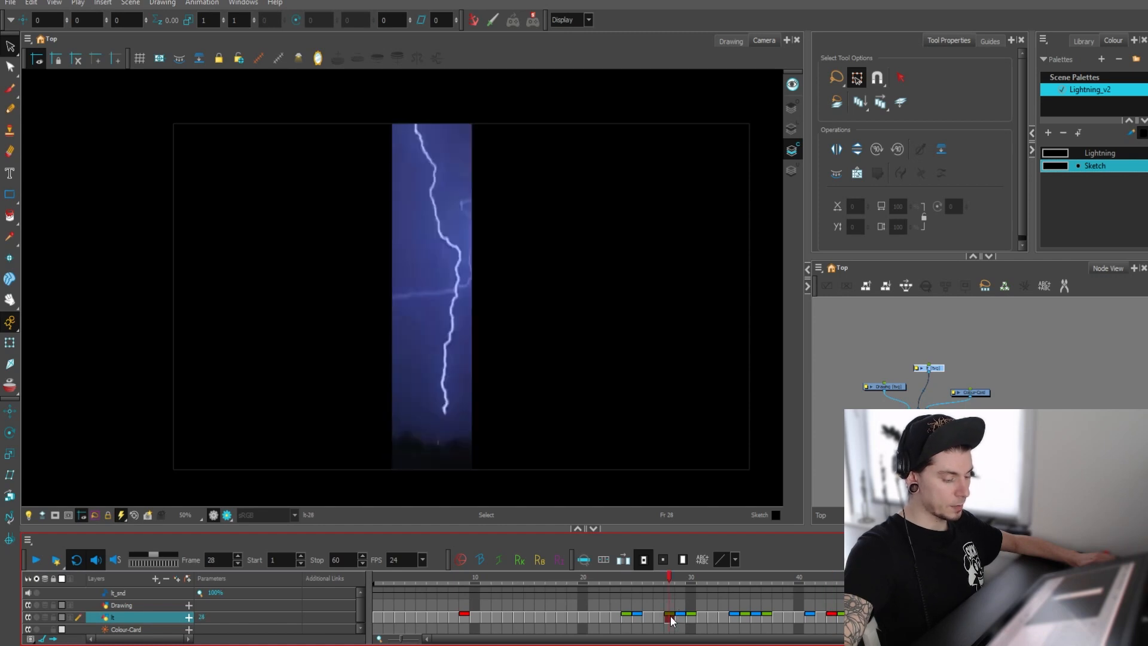
left_click(691, 616)
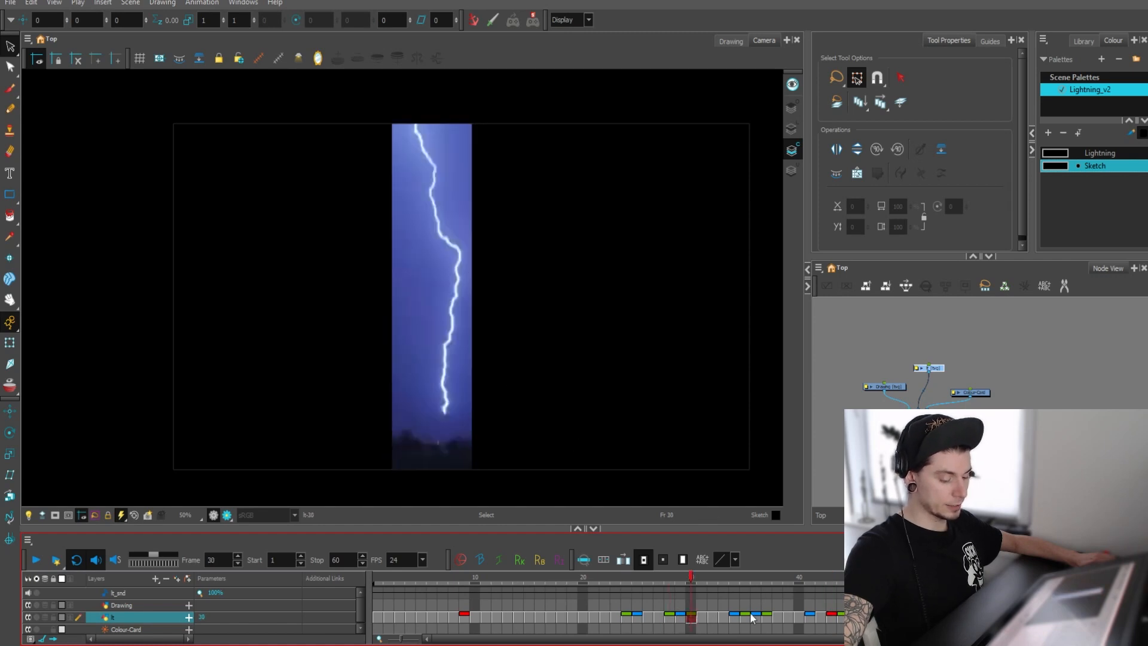
left_click(767, 616)
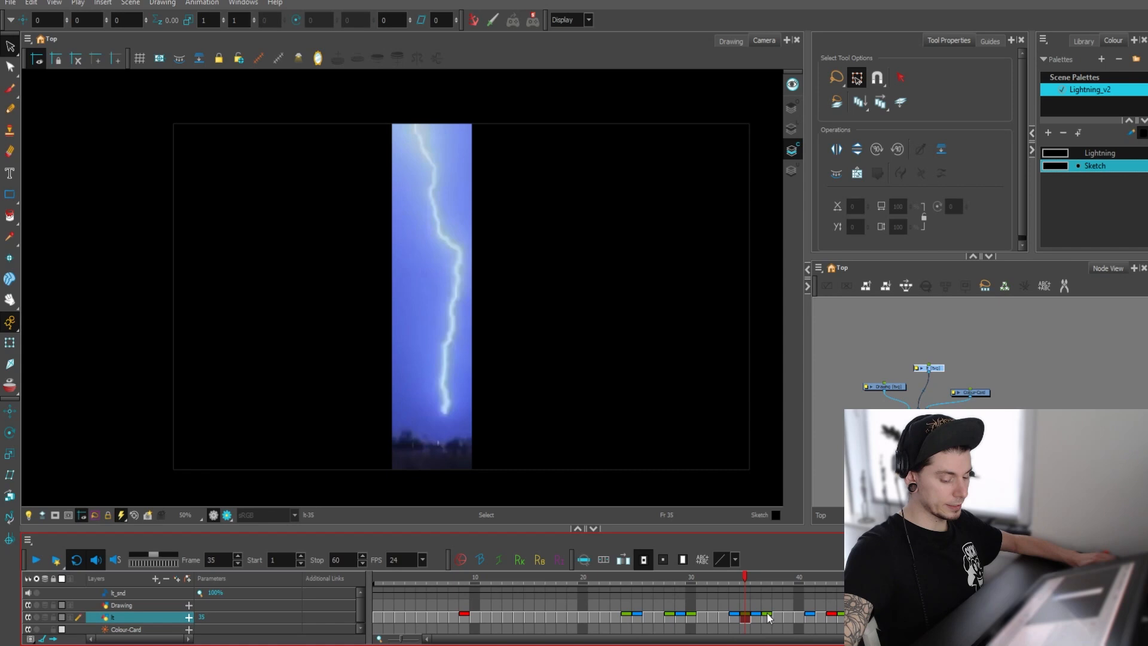
left_click(841, 616)
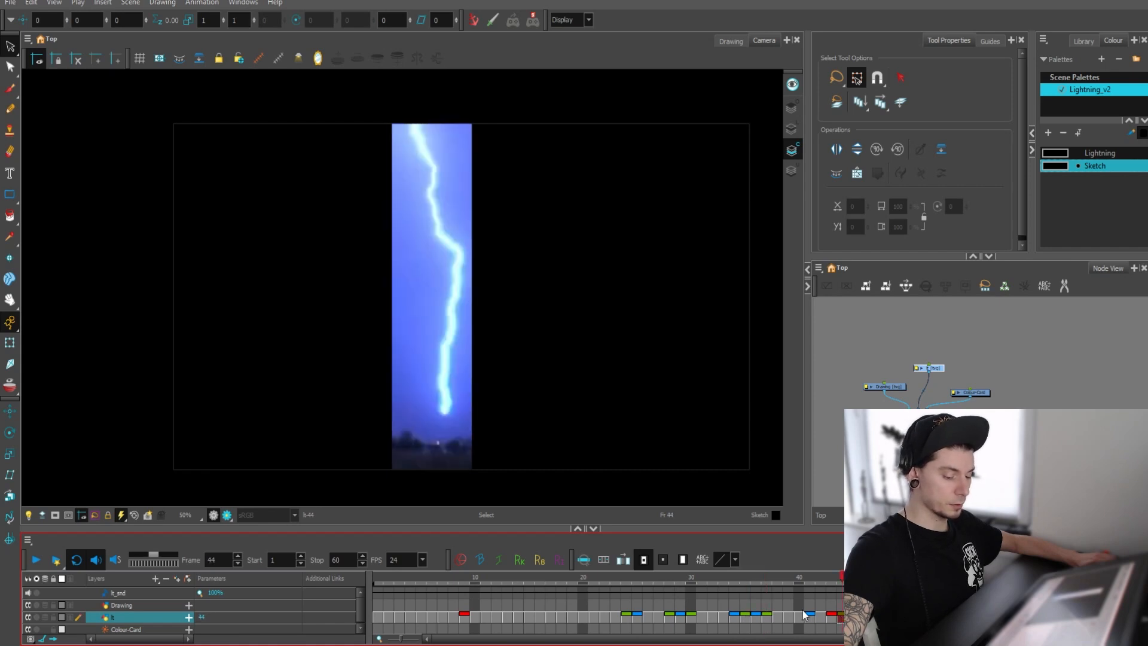
left_click(768, 618)
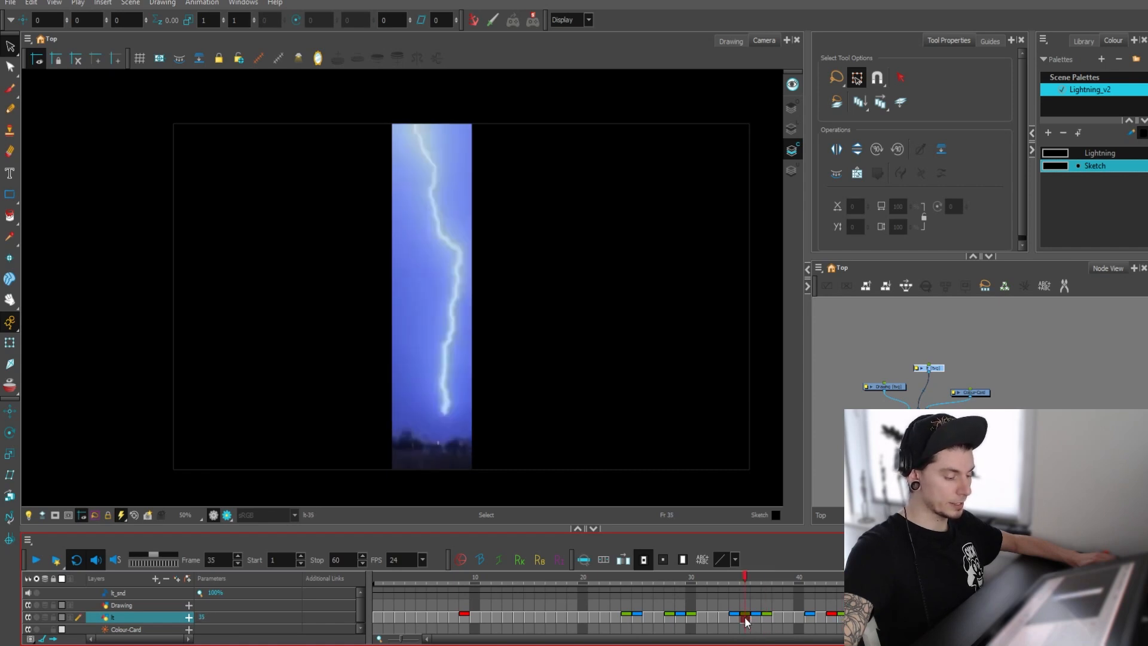
left_click(690, 616)
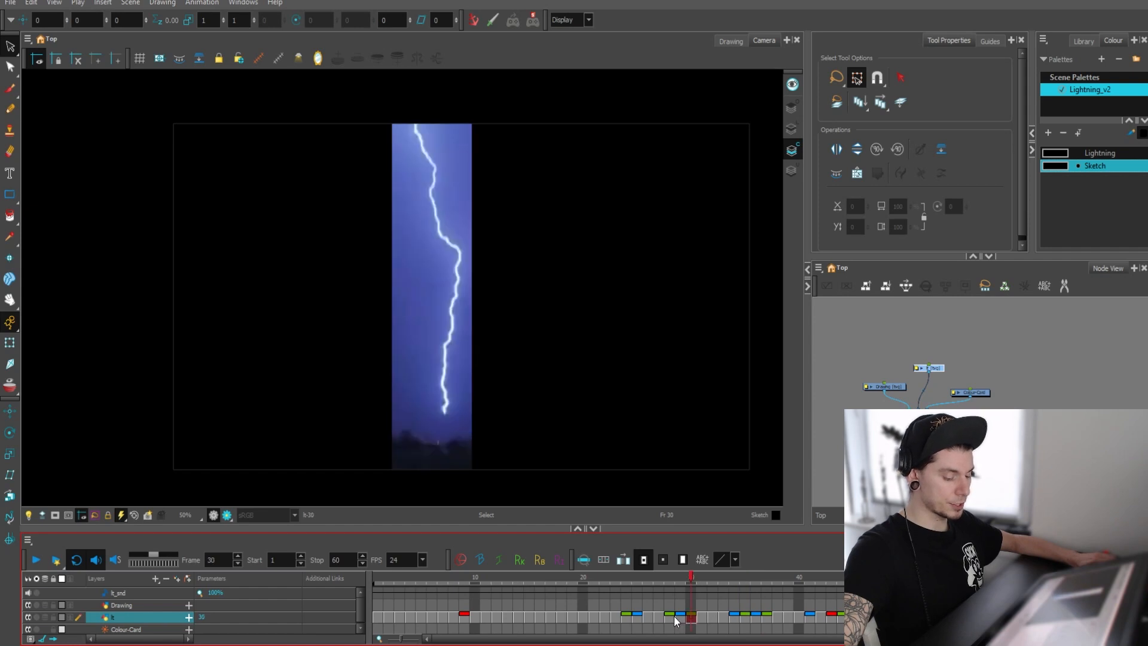
left_click(673, 616)
left_click(625, 616)
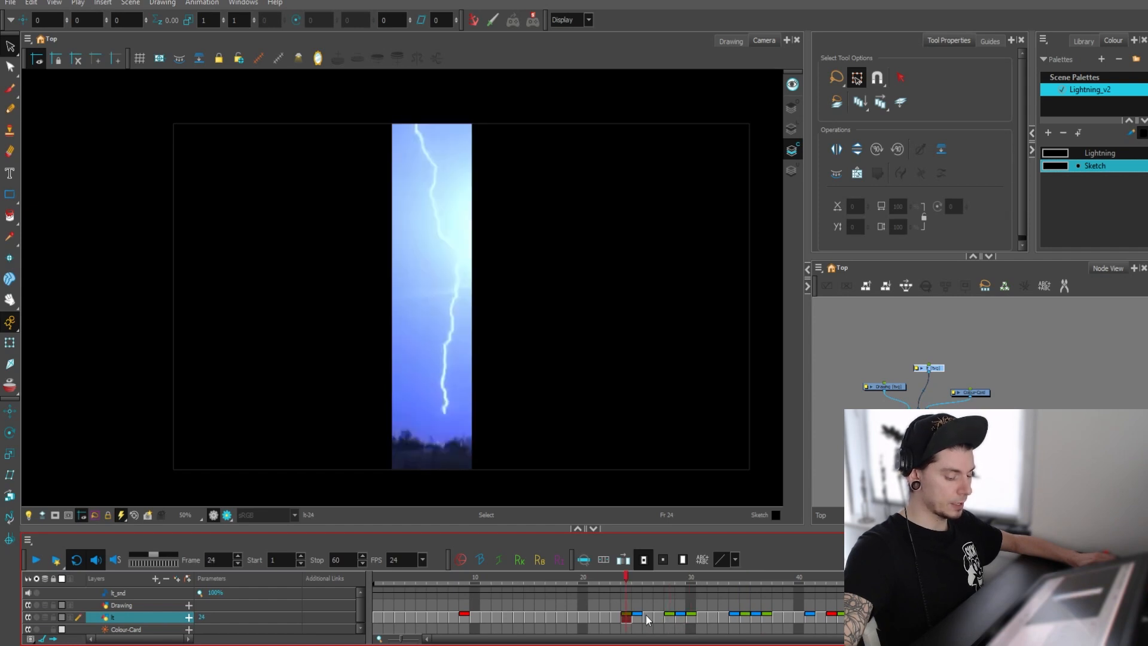
Examine the blue-marked reference frames 25, 29, 34 and 41 plus frame 50, and replay the footage
left_click(637, 617)
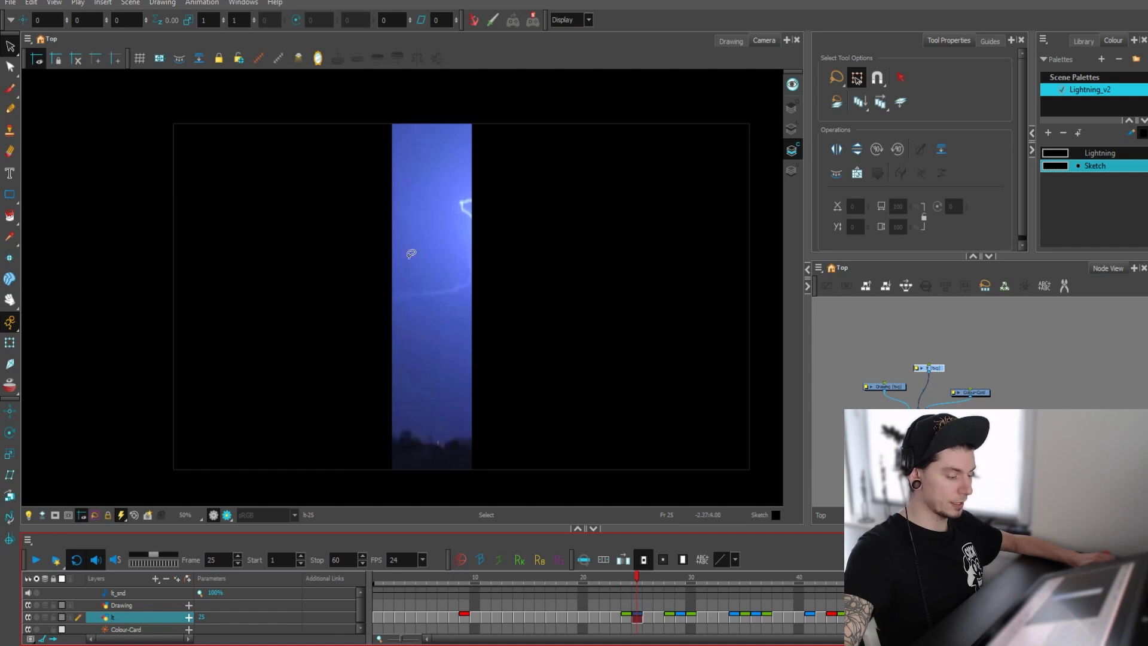
left_click(681, 617)
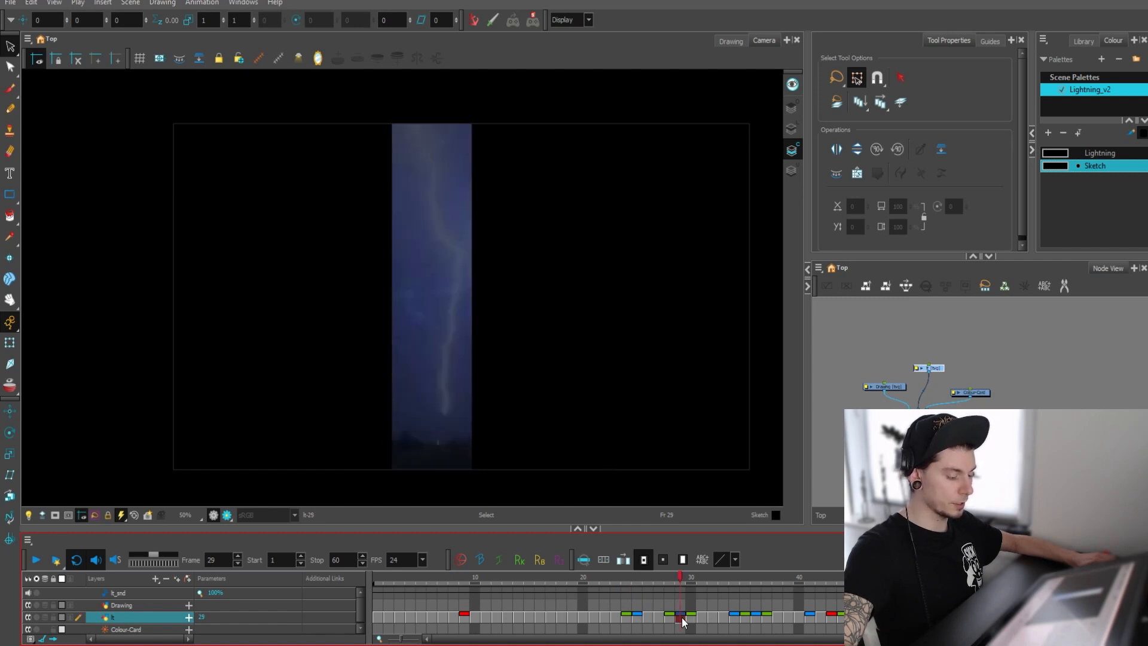
left_click(733, 616)
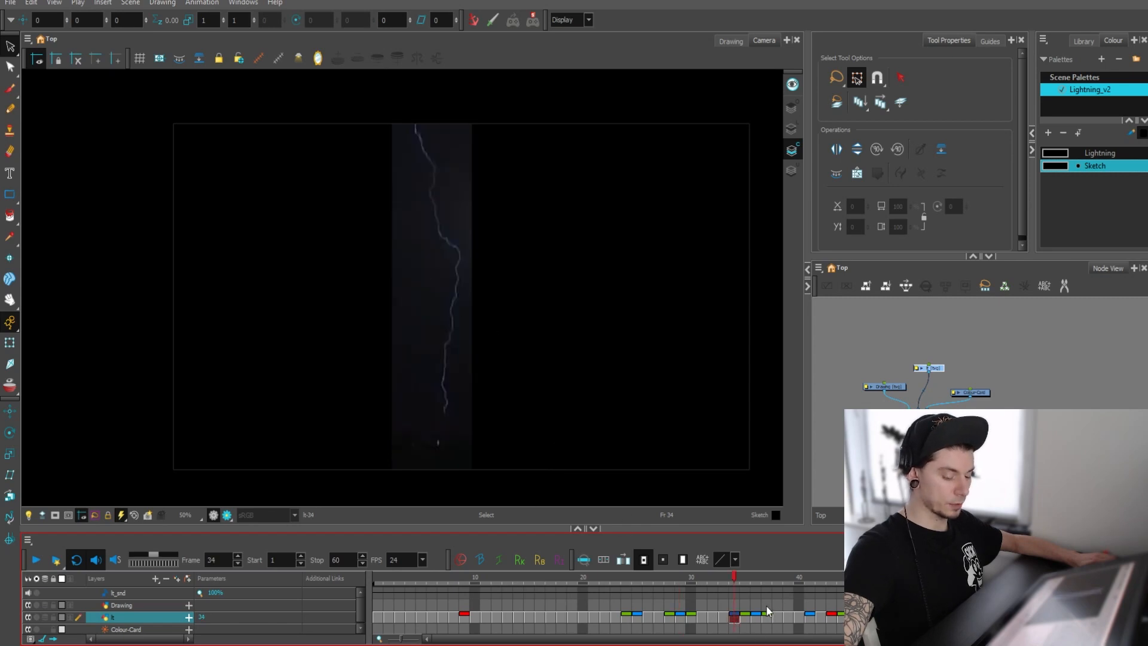
left_click(808, 617)
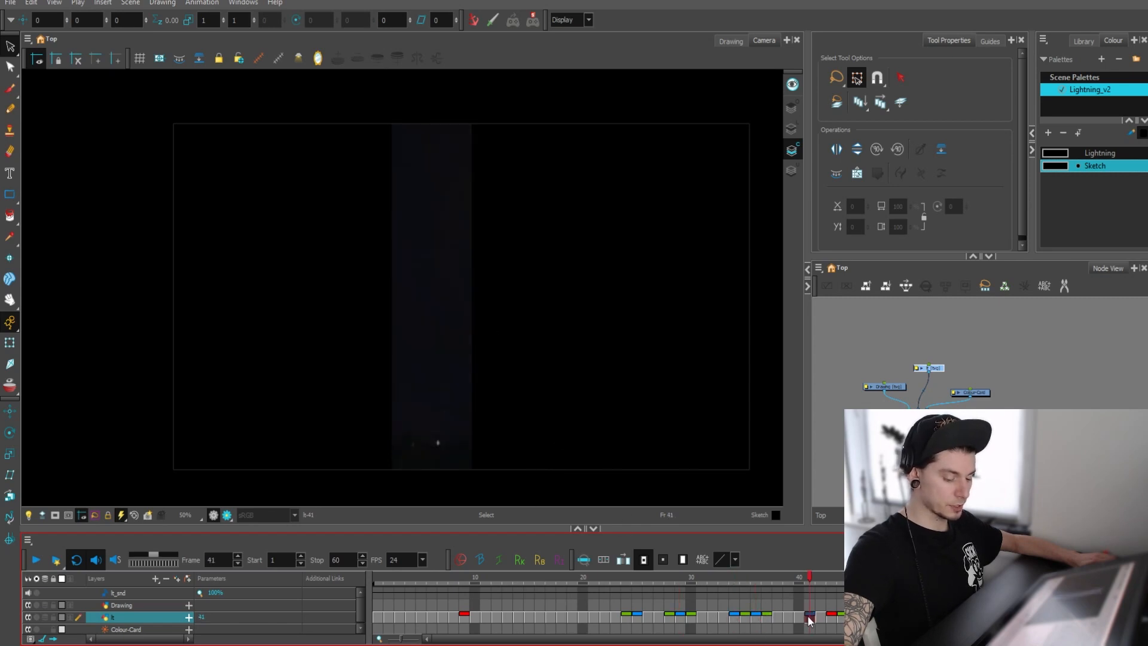
left_click(906, 617)
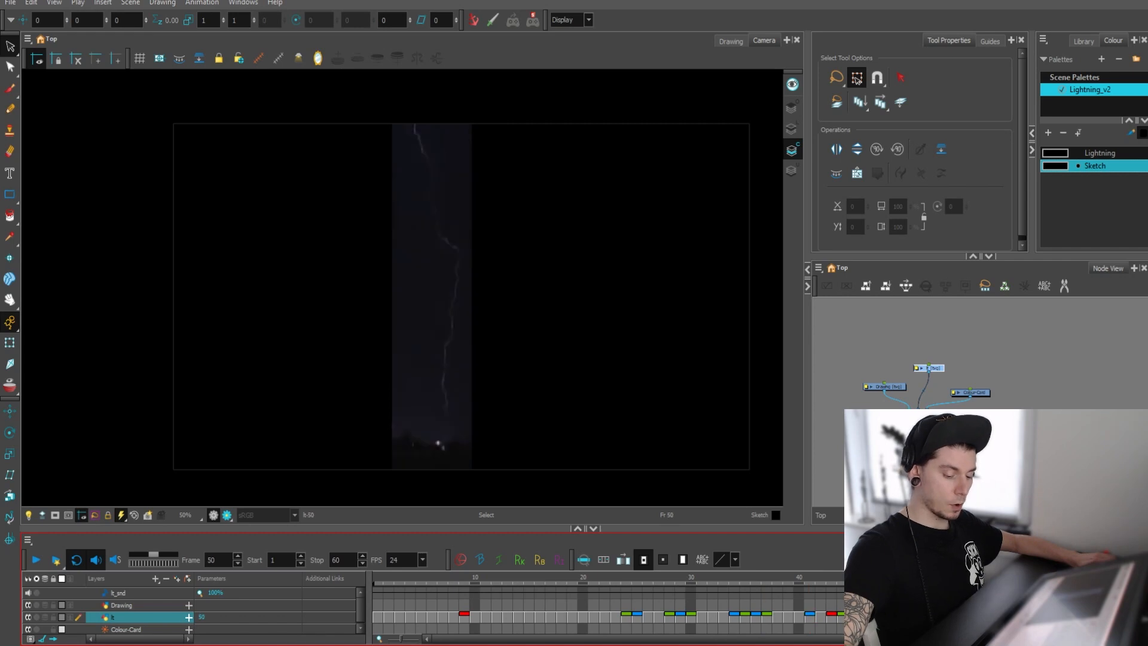
left_click(34, 560)
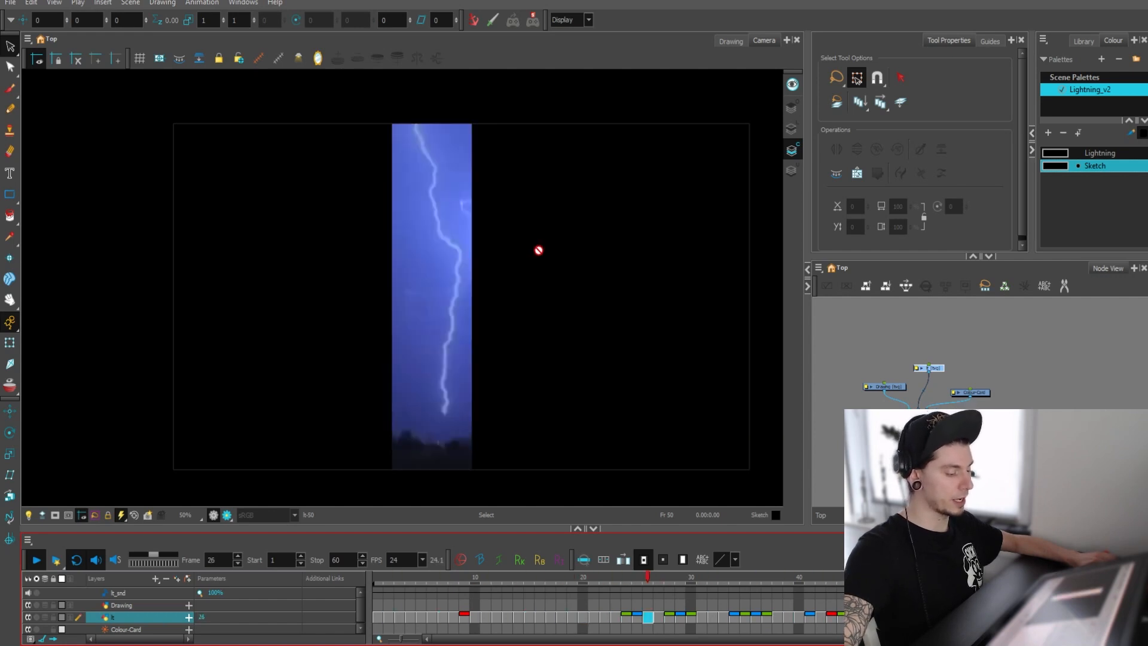
left_click(37, 557)
Activate the Brush on the Drawing layer and change the Lightning colour swatch to solid white
left_click(894, 388)
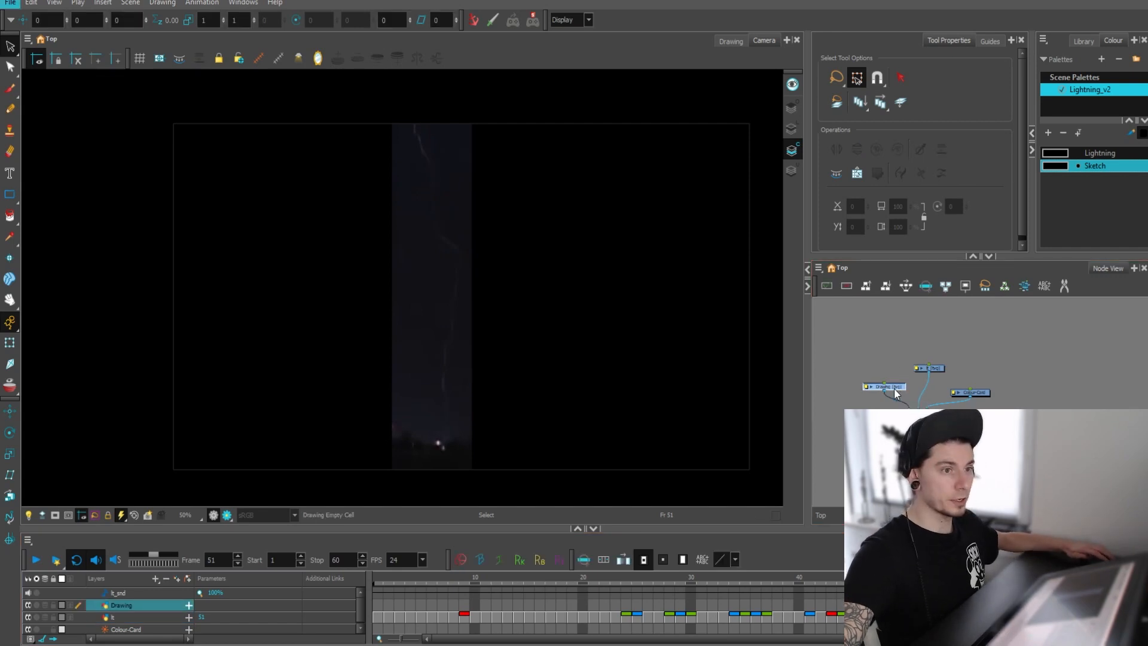
key("alt+b")
left_click_drag(576, 329, 589, 245)
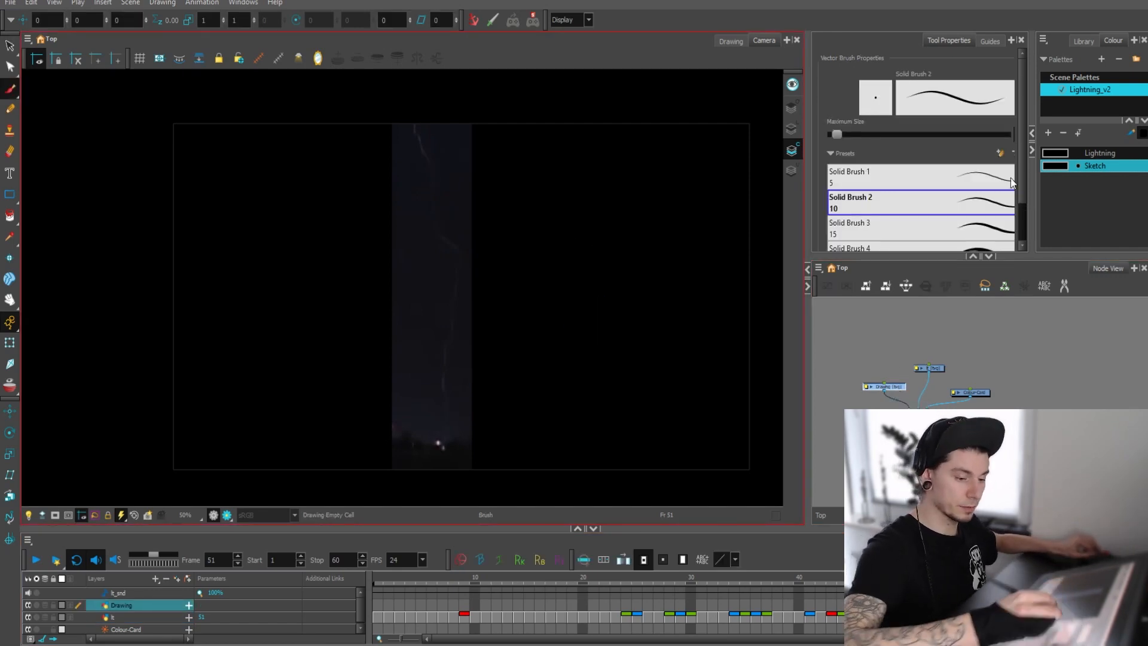
double_click(1057, 156)
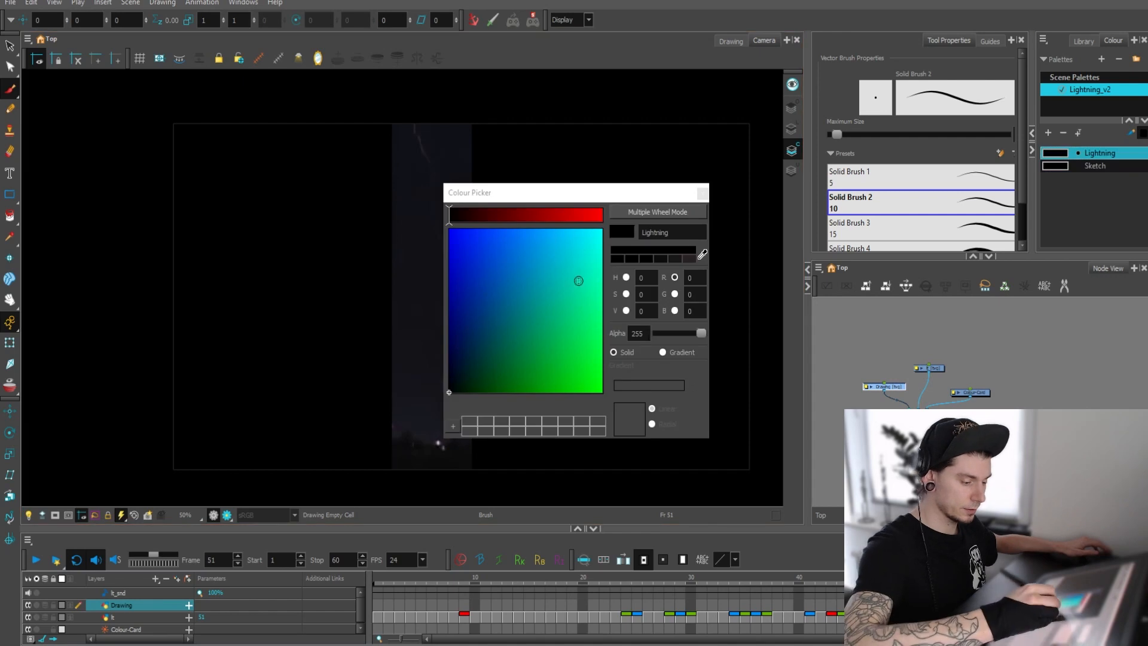
left_click(589, 229)
left_click(600, 216)
left_click(702, 194)
Brush a cloud outline above the camera frame on the Drawing layer, with a jagged lightning bolt descending to the frame's lower edge
left_click(870, 337)
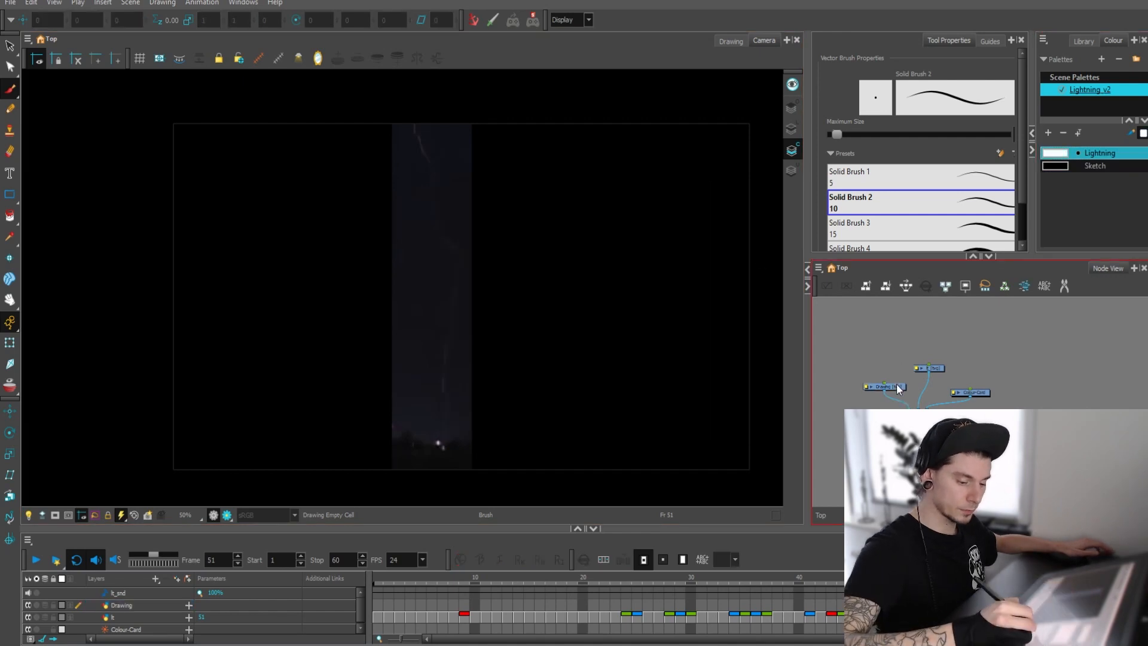
left_click(898, 388)
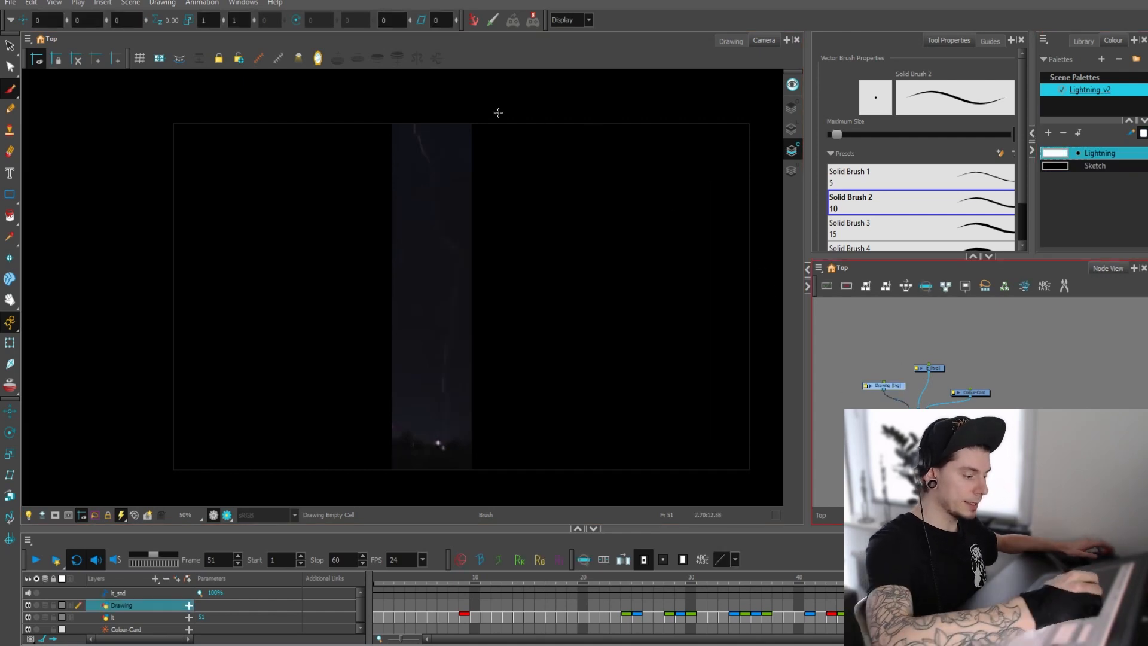
mouse_move(489, 113)
left_mouse_down()
mouse_move(641, 133)
mouse_move(654, 106)
left_mouse_up()
mouse_move(650, 114)
left_mouse_down()
mouse_move(697, 113)
mouse_move(634, 62)
mouse_move(473, 96)
left_mouse_up()
mouse_move(735, 179)
left_mouse_down()
mouse_move(592, 199)
mouse_move(617, 146)
left_mouse_up()
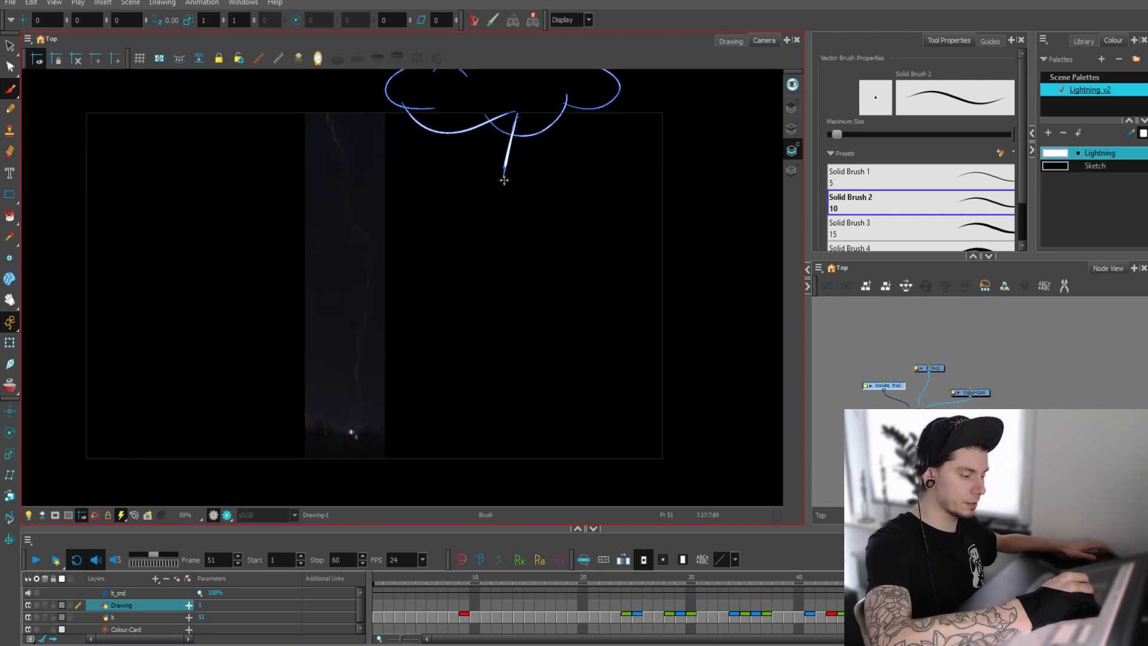
left_click_drag(513, 208, 526, 278)
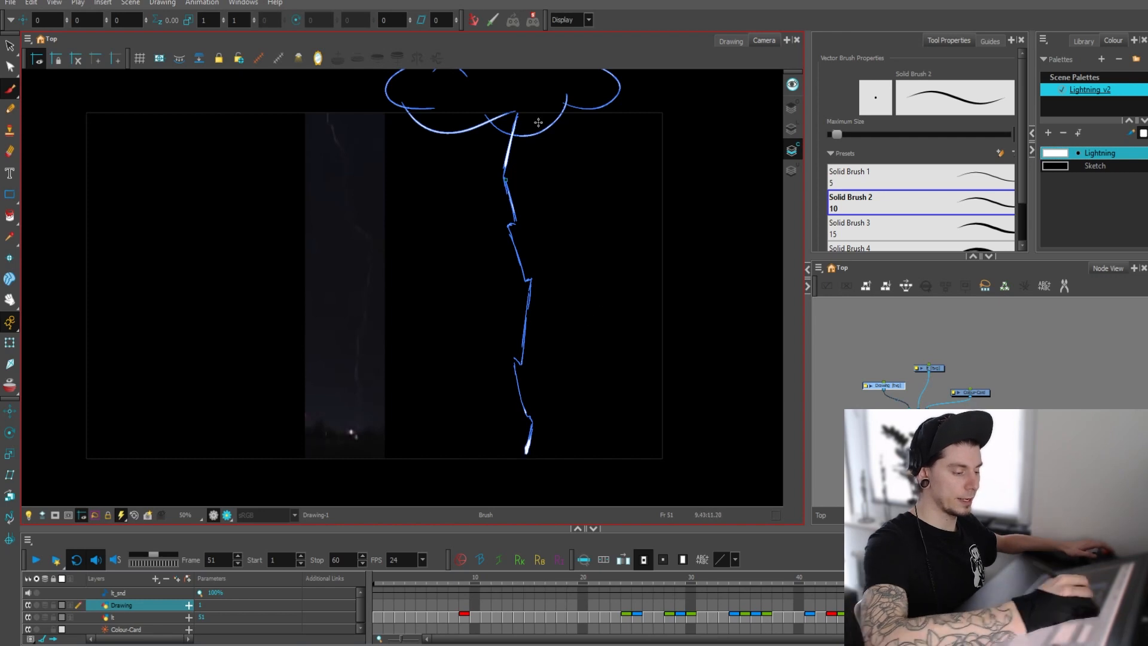
Brush a smooth curved line beside the jagged bolt, outline a large area around both and fill it white
left_click_drag(568, 119, 570, 459)
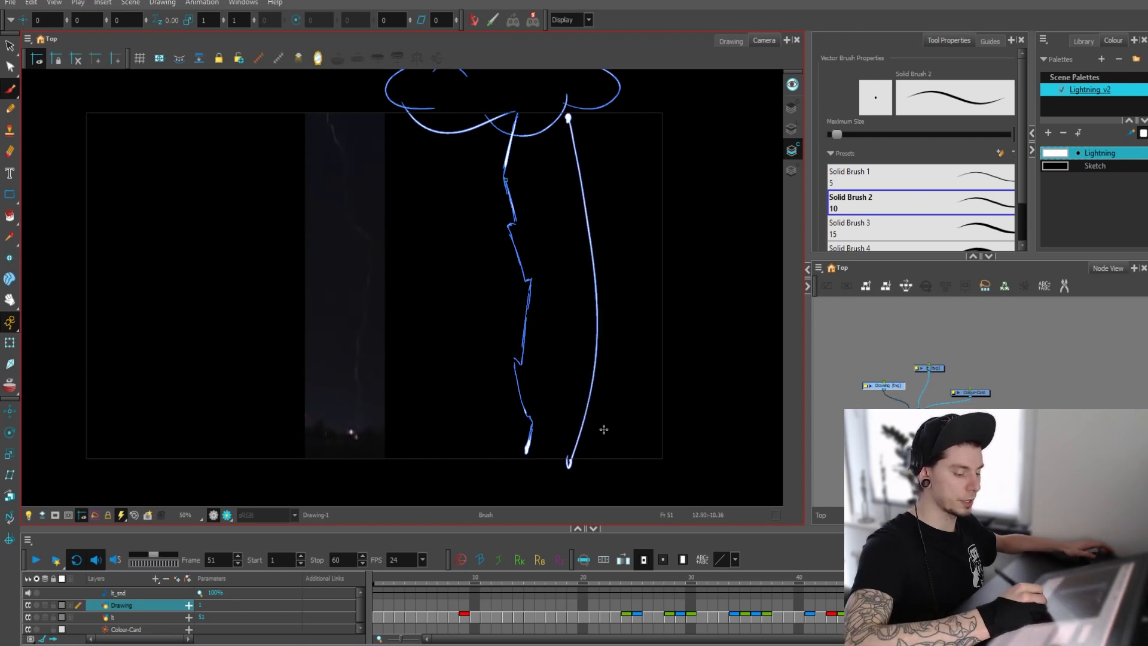
mouse_move(609, 129)
left_mouse_down()
mouse_move(386, 121)
mouse_move(358, 345)
mouse_move(524, 473)
mouse_move(644, 396)
mouse_move(587, 174)
mouse_move(568, 154)
left_mouse_up()
mouse_move(635, 237)
left_mouse_down()
mouse_move(507, 354)
mouse_move(687, 260)
left_mouse_up()
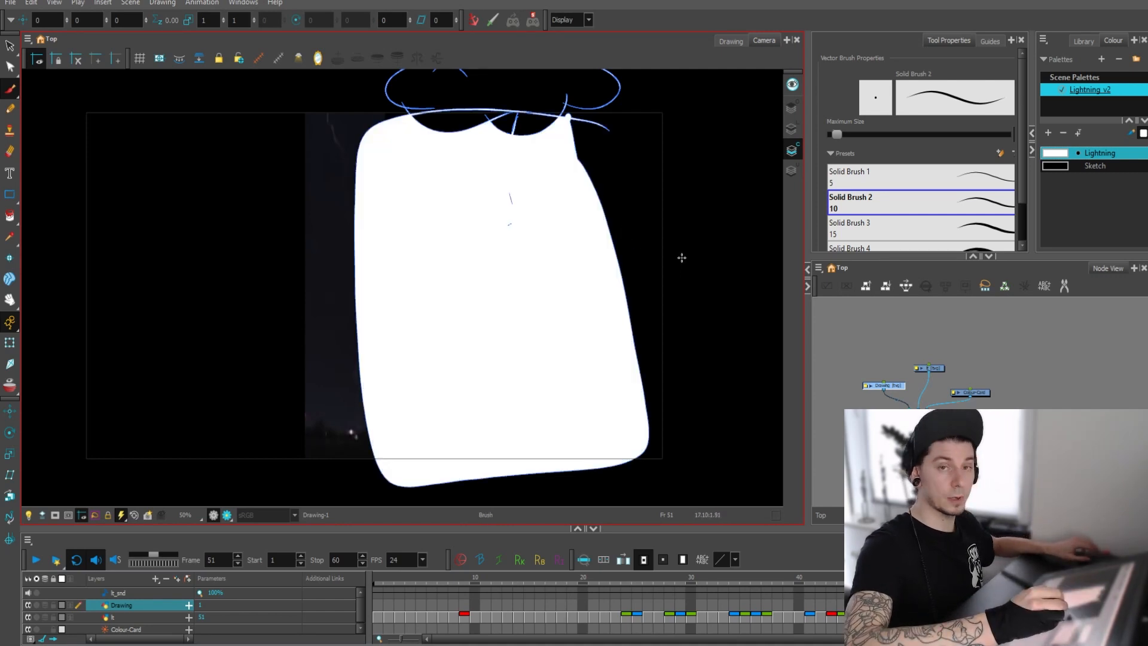
Undo the white fill and its enclosing outline, and delete the smooth curved line beside the bolt
key("ctrl+z")
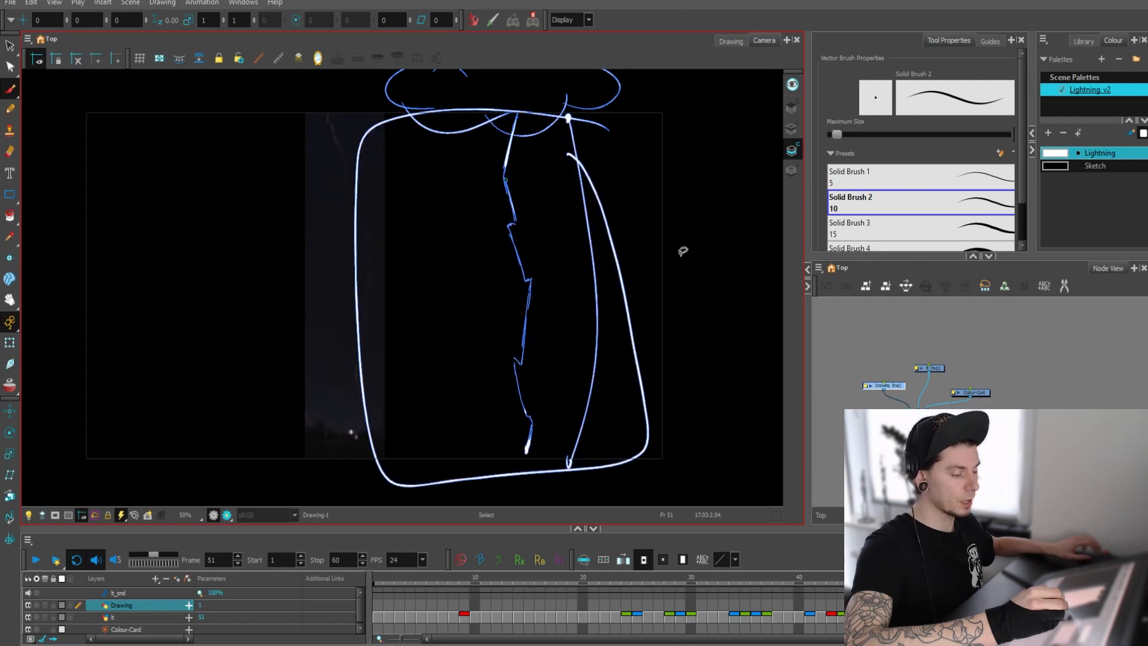
key("ctrl+z")
key("alt+s")
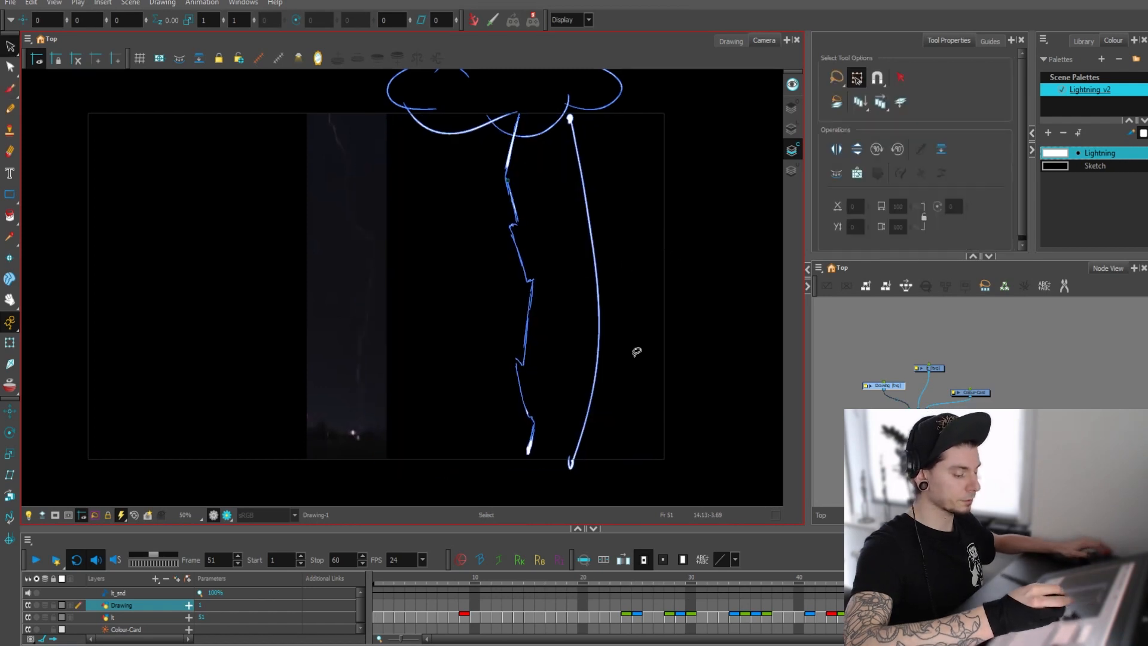
mouse_move(637, 375)
left_mouse_down()
mouse_move(625, 440)
mouse_move(636, 403)
left_mouse_up()
key("Delete")
left_click_drag(582, 115, 573, 140)
key("Delete")
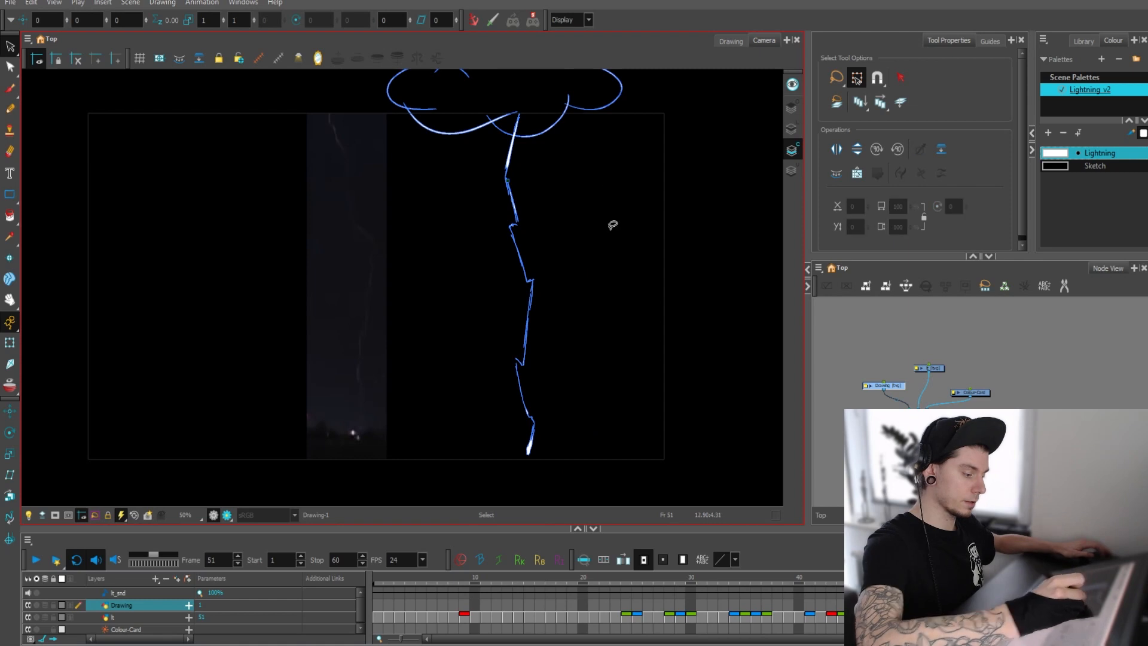
Compare reference frames 9, 24 and 25 with the sketched cloud and bolt on frame 51
left_click_drag(613, 226, 618, 223)
key("1")
key("2")
left_click(464, 617)
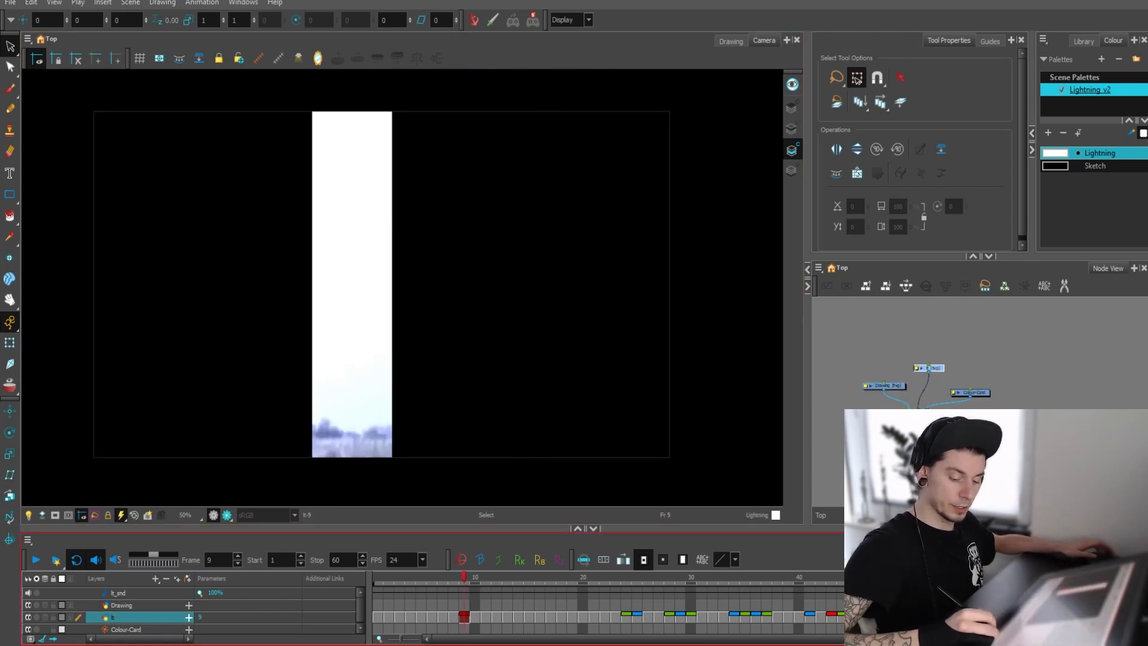
left_click(917, 605)
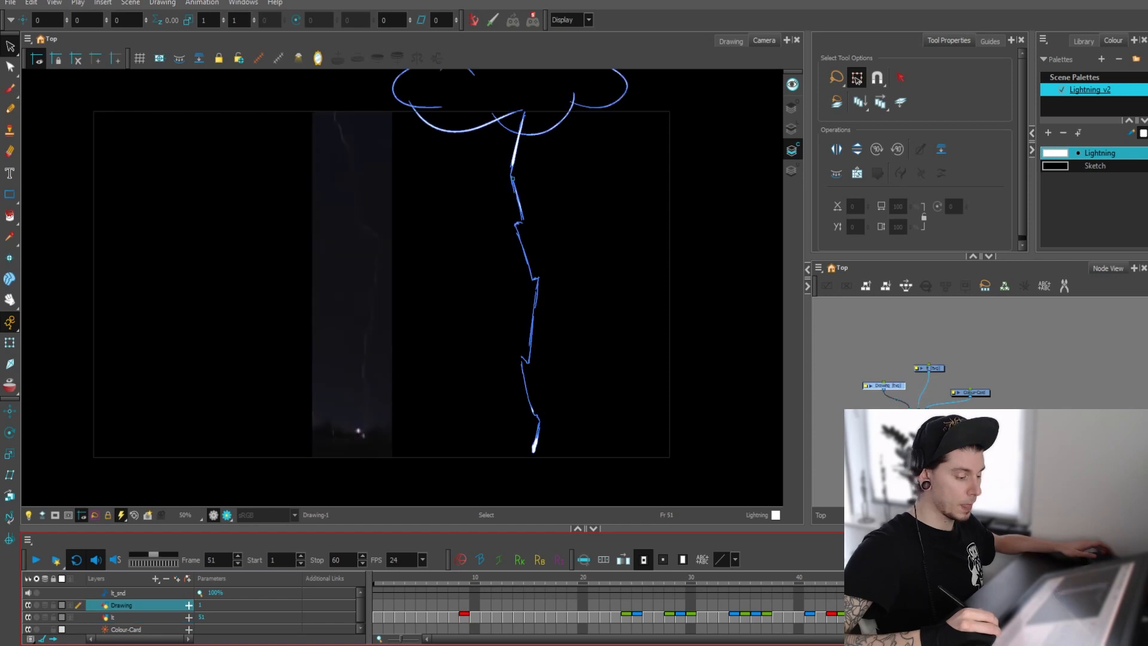
key("alt+b")
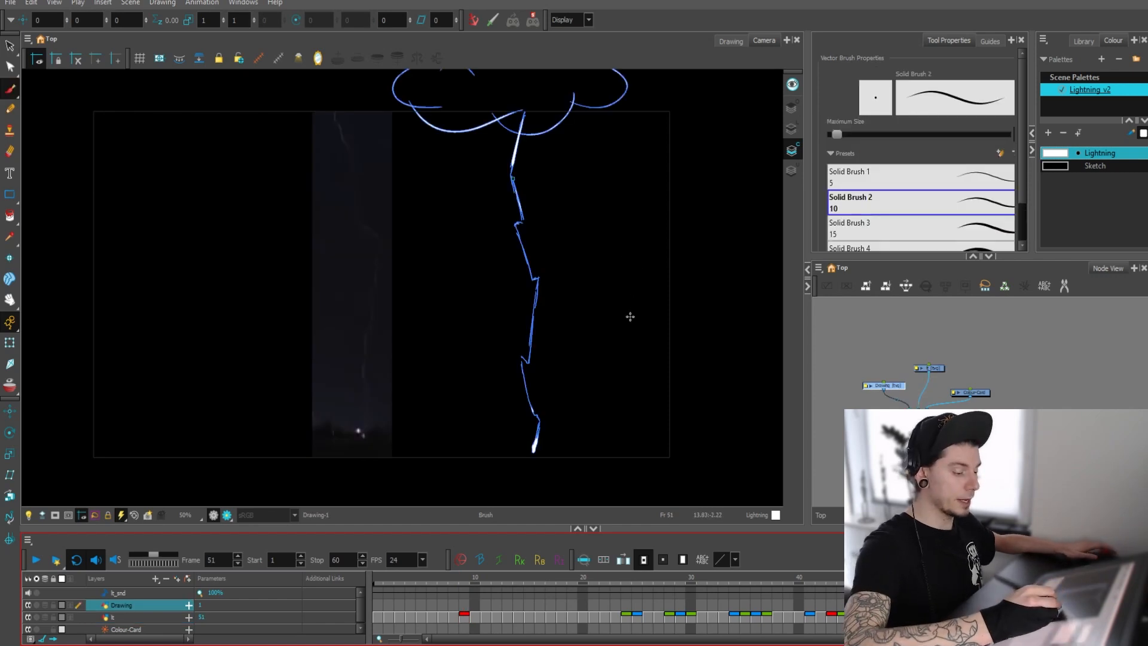
left_click(626, 617)
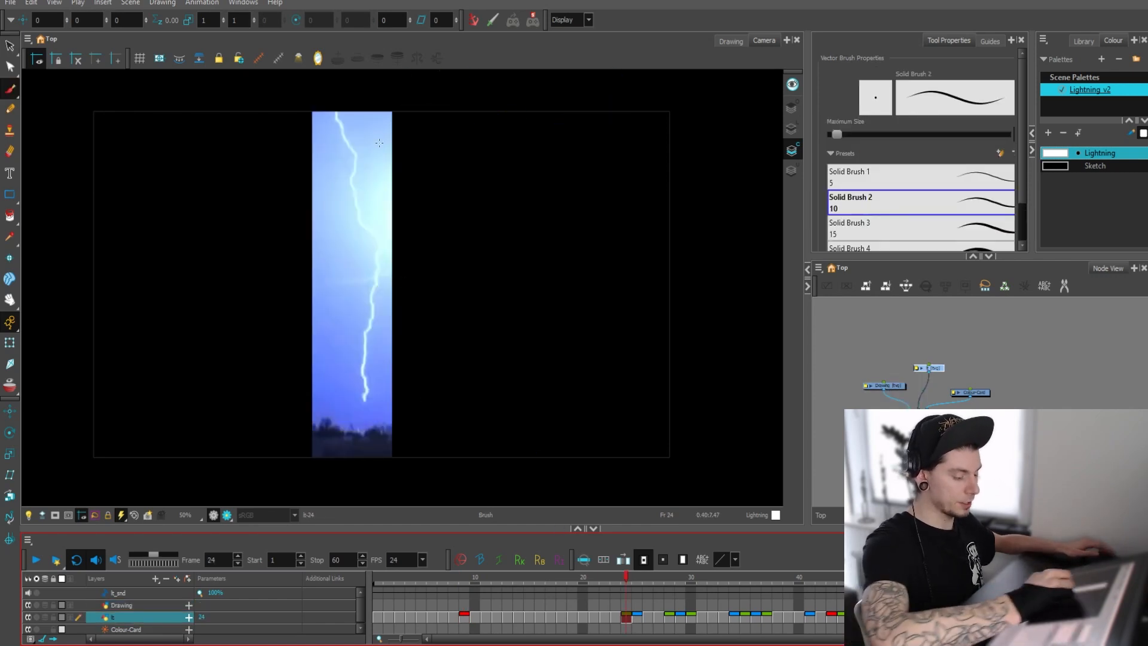
left_click(638, 616)
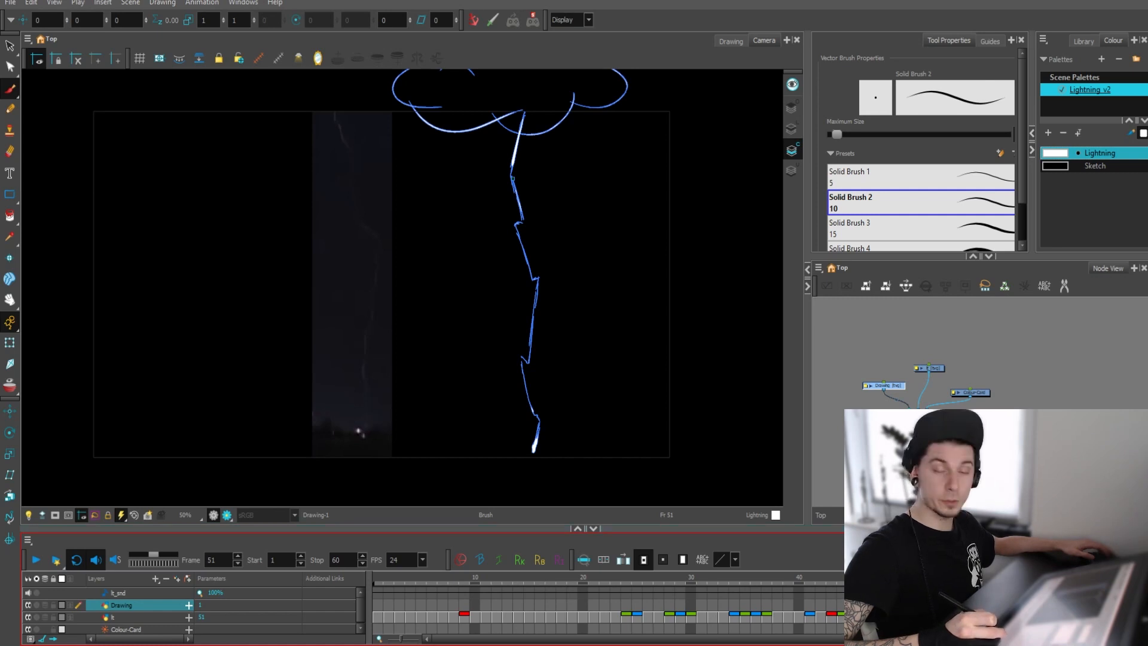
Delete the entire cloud and lightning sketch from the Drawing layer at frame 51
key("alt+s")
scroll(633, 204, "down", 1)
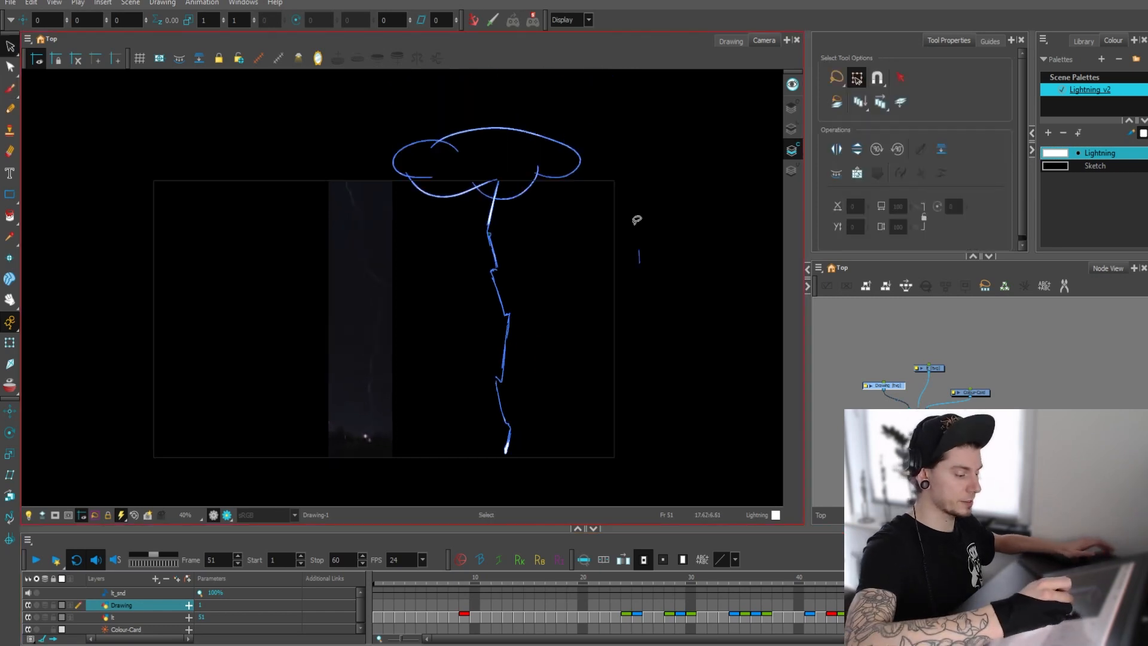
mouse_move(635, 218)
left_mouse_down()
mouse_move(542, 464)
mouse_move(614, 266)
left_mouse_up()
key("Delete")
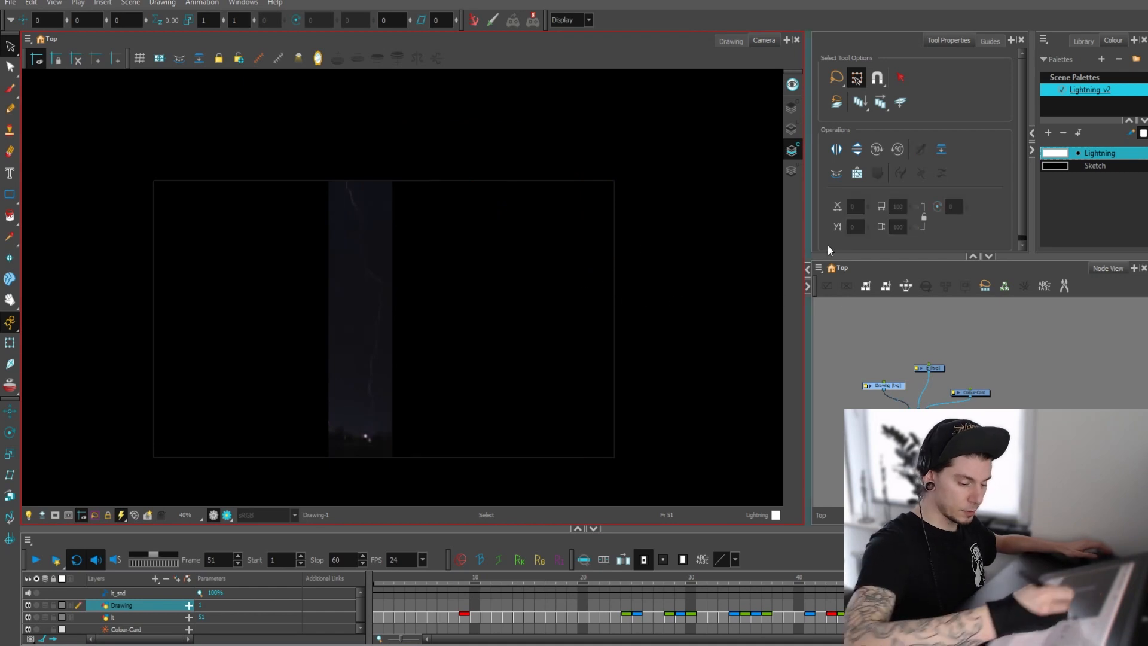
Clear the Drawing layer's exposure beyond frame 7 and disable the reference footage layer's node
left_click(1009, 352)
left_click(893, 388)
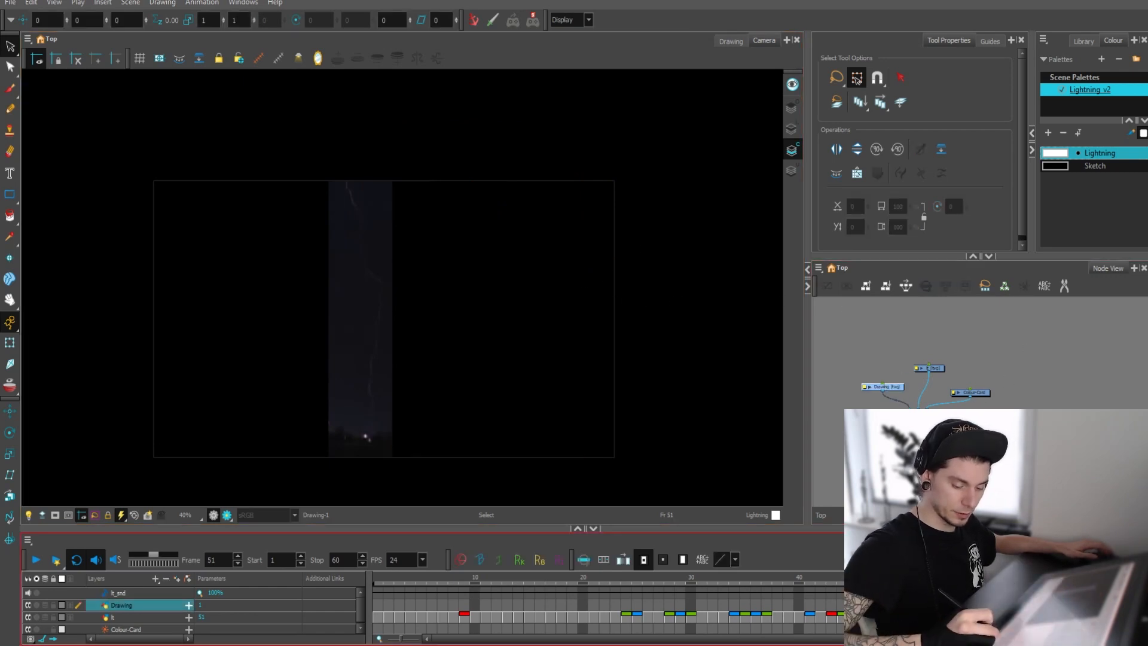
left_click(443, 605)
left_click_drag(454, 605, 801, 605)
left_click(933, 367)
key("d")
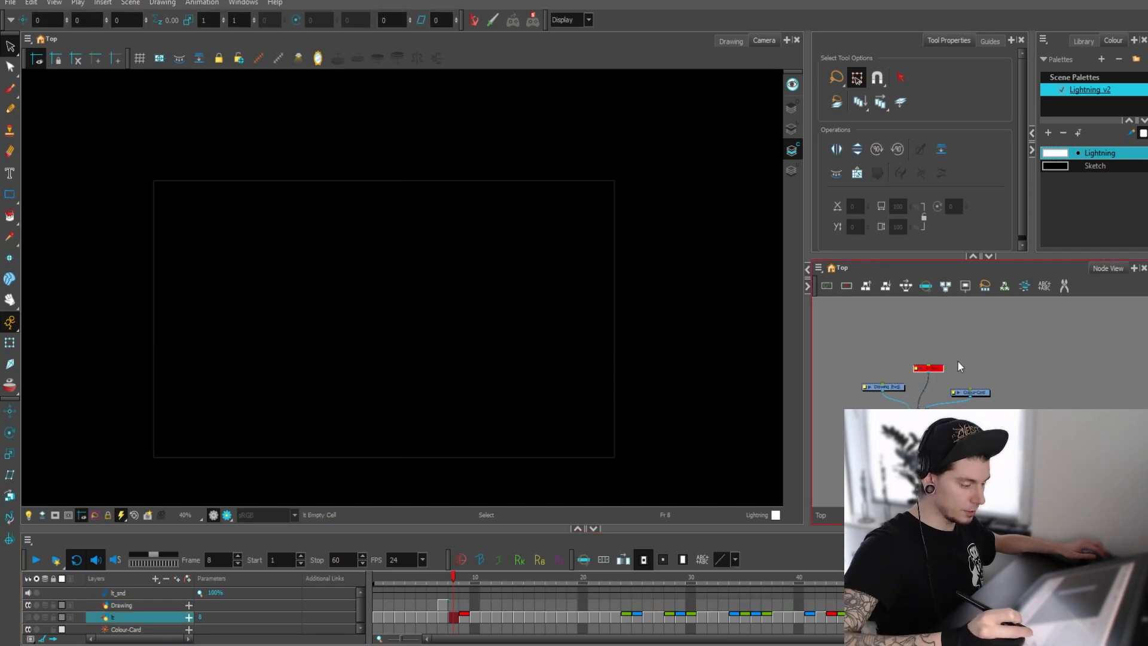
Move the Drawing layer's exposure so that the drawing occupies only frame 2
left_click(443, 605)
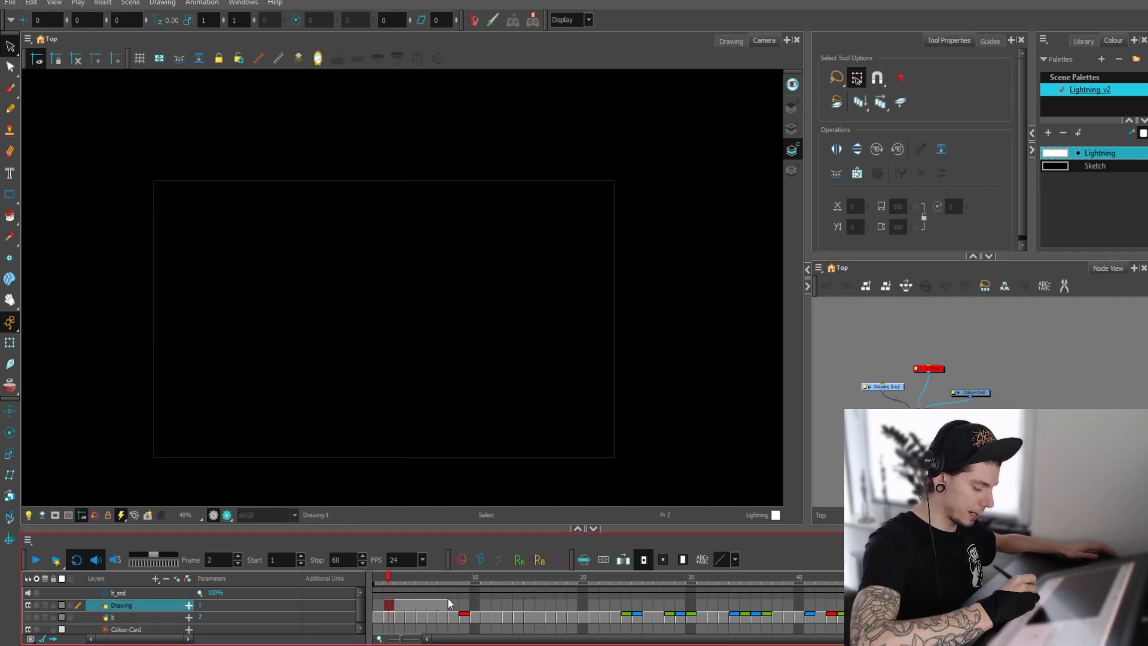
left_click_drag(449, 603, 389, 604)
left_click(389, 604)
scroll(628, 351, "down", 1)
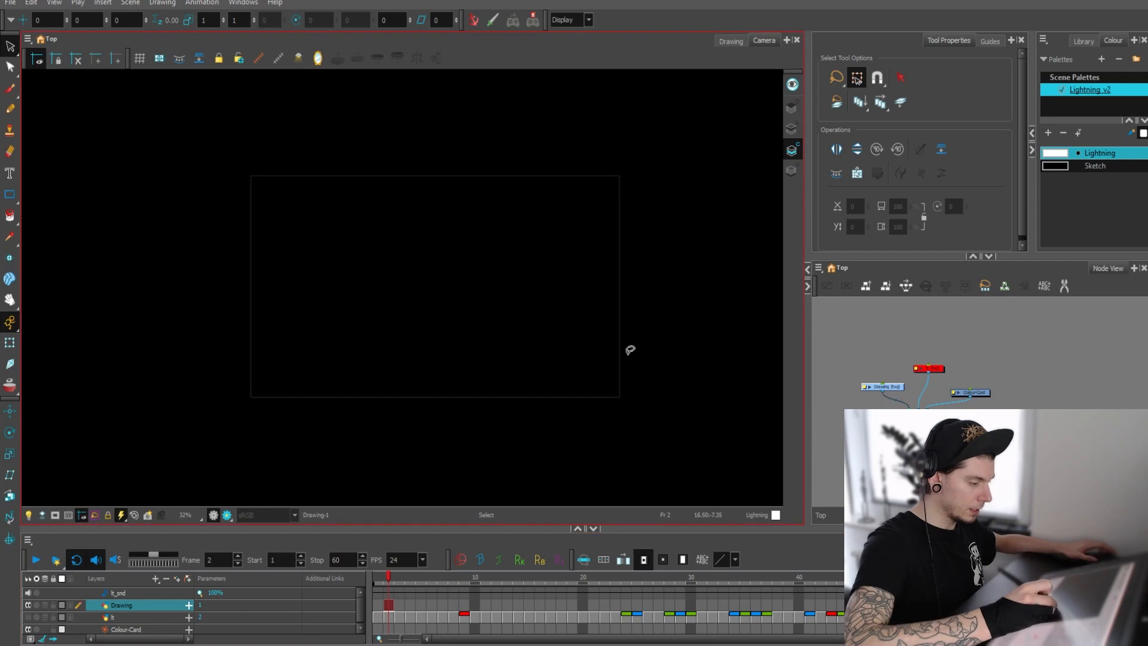
scroll(680, 343, "up", 2)
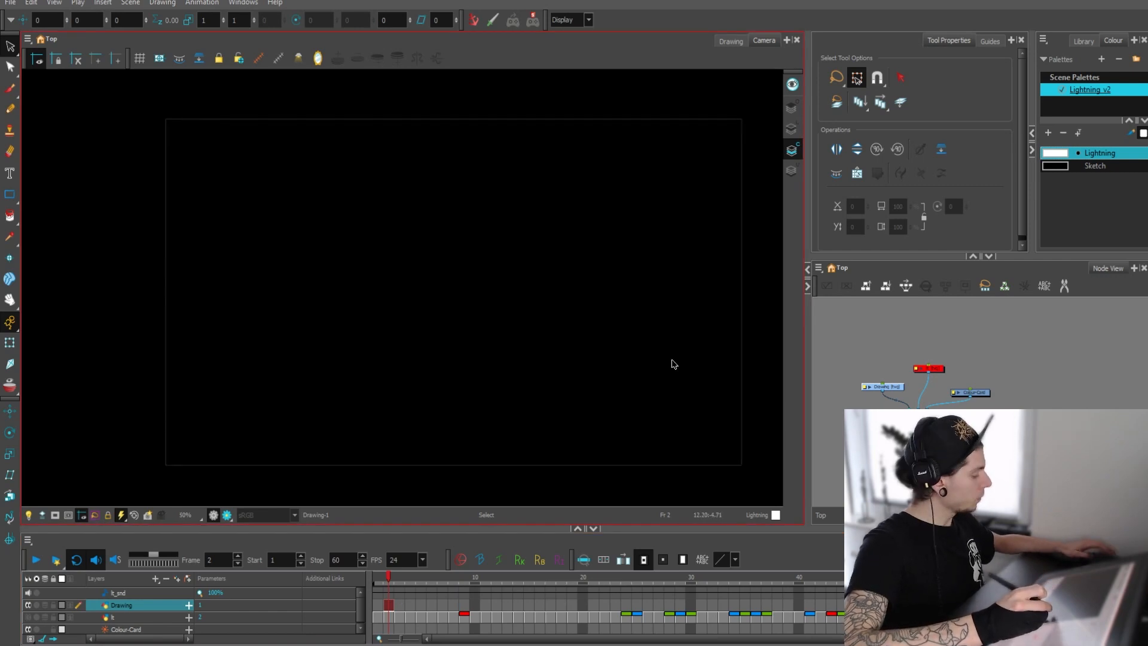
Try out a long bolt path and a short zigzag with Solid Brush 2 on frame 2, removing both
key("alt+b")
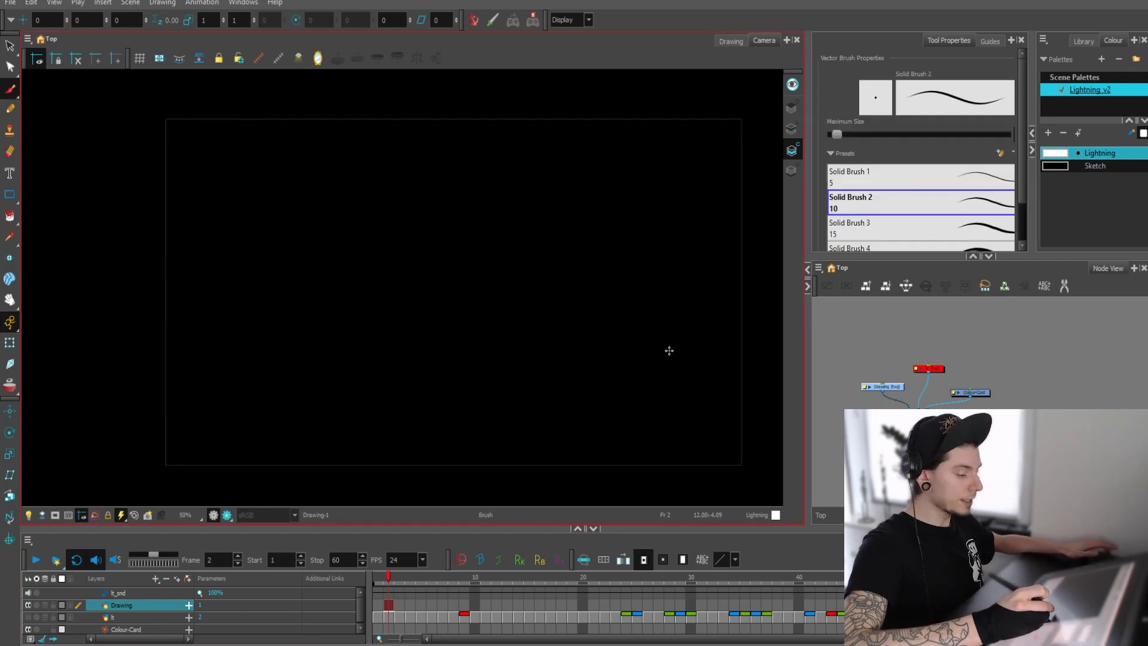
scroll(666, 346, "down", 2)
scroll(667, 345, "up", 1)
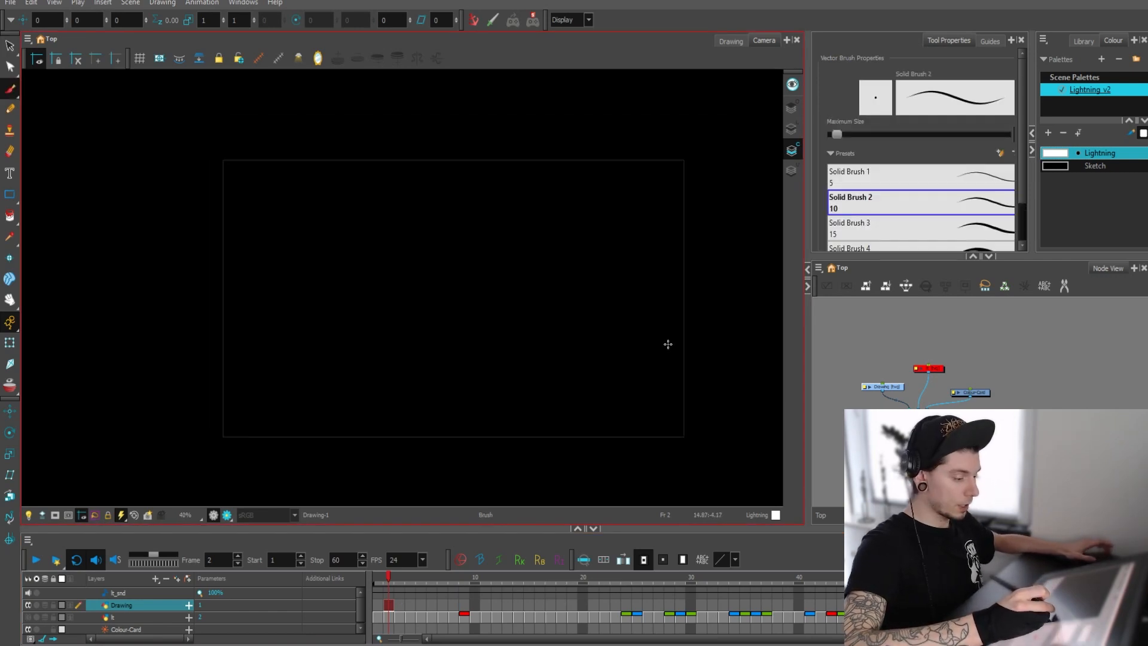
scroll(668, 344, "down", 1)
scroll(671, 335, "up", 1)
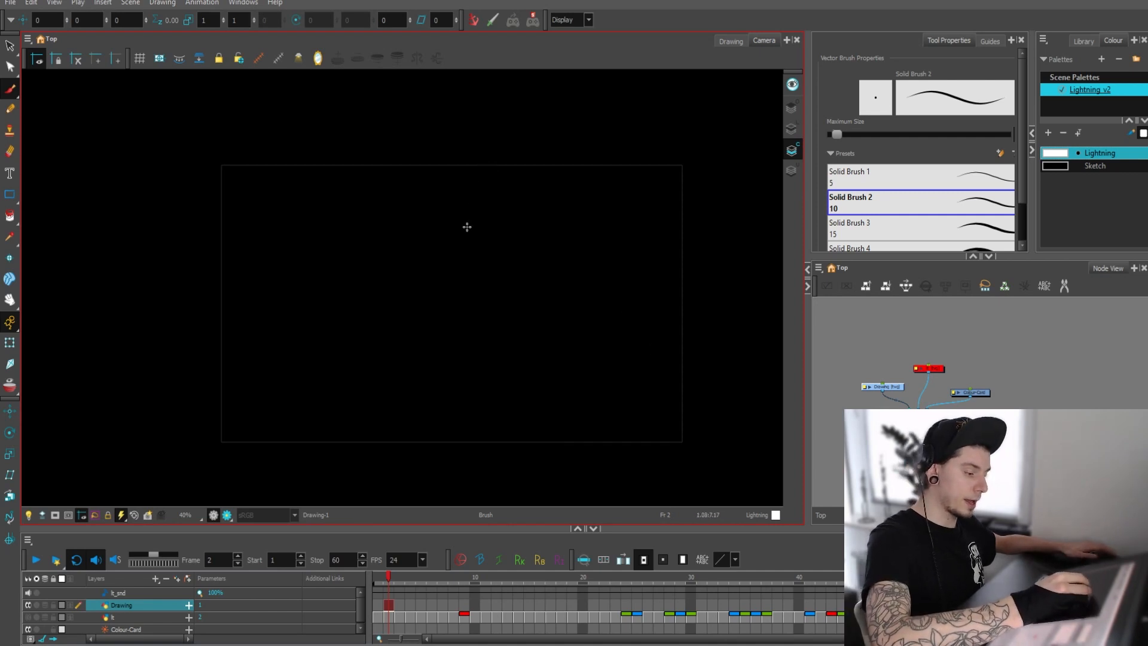
mouse_move(507, 152)
left_mouse_down()
mouse_move(476, 215)
mouse_move(494, 213)
mouse_move(484, 281)
mouse_move(494, 424)
left_mouse_up()
key("Delete")
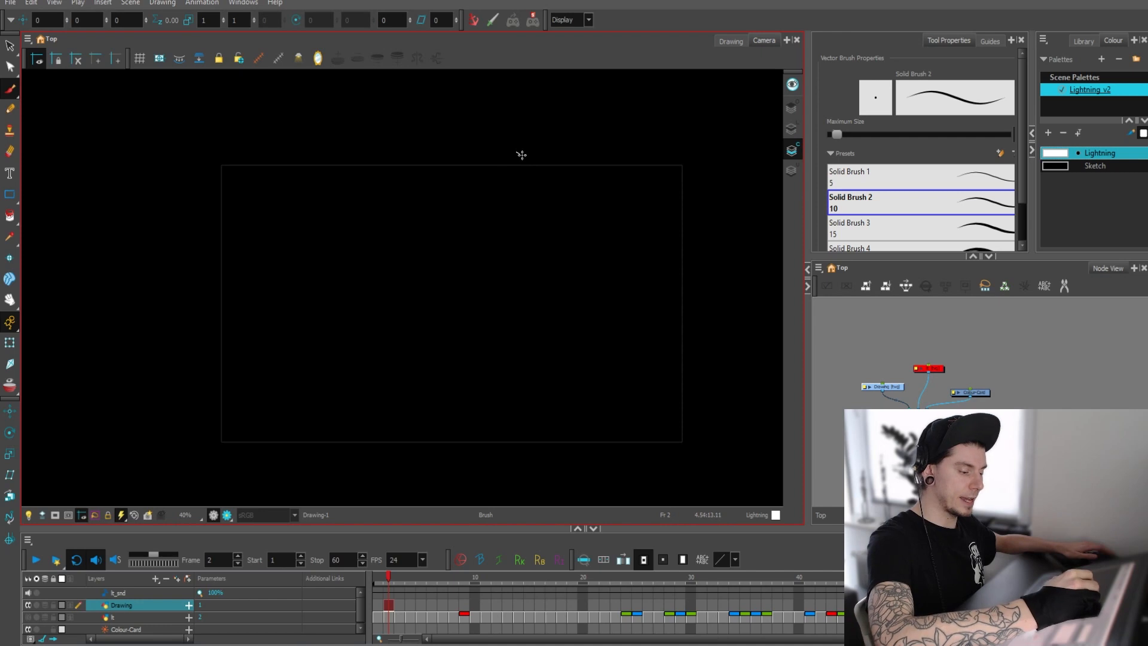
mouse_move(518, 153)
left_mouse_down()
mouse_move(571, 194)
mouse_move(499, 191)
mouse_move(531, 216)
mouse_move(524, 237)
mouse_move(537, 212)
left_mouse_up()
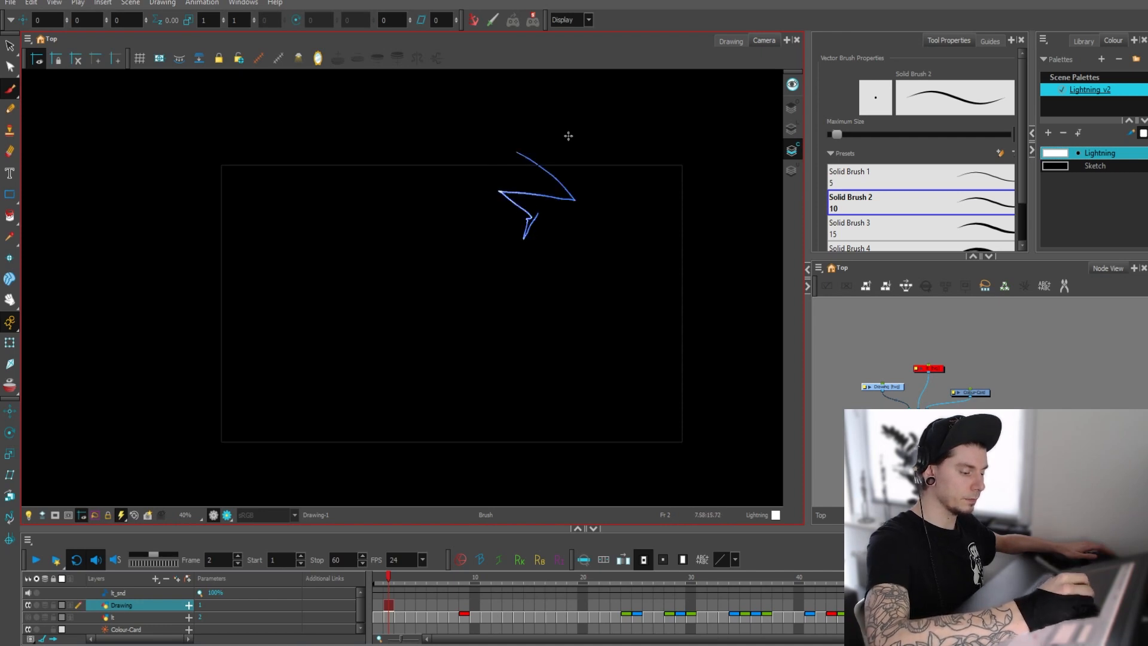
scroll(474, 187, "up", 2)
key("ctrl+z")
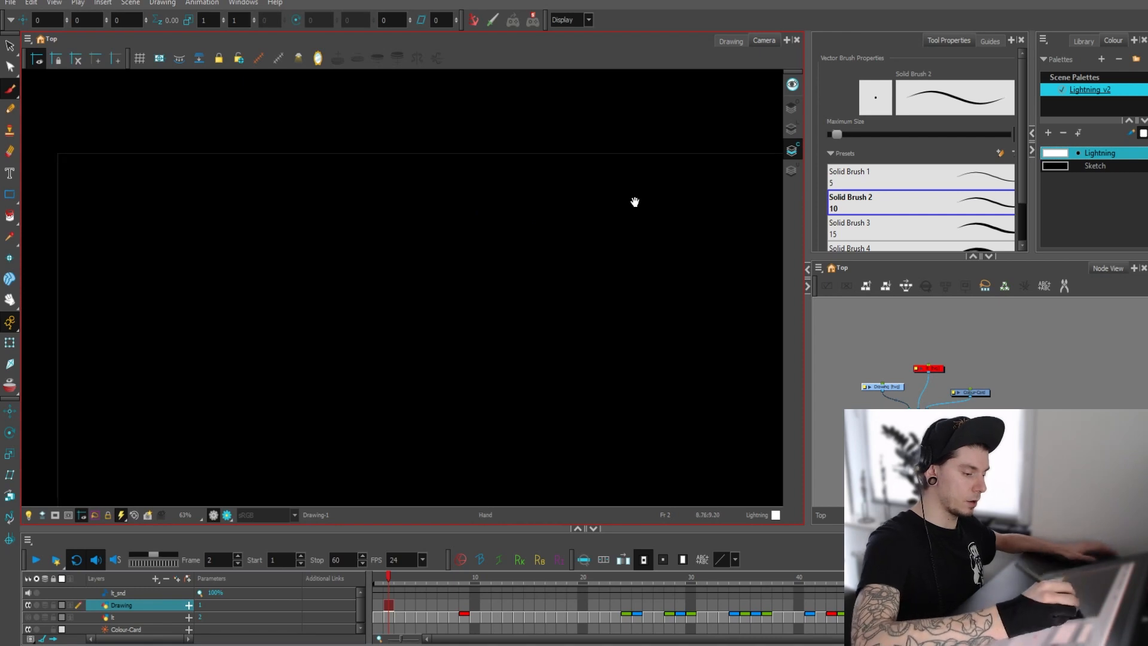
Brush a long curved arrow pointing down through the frame as a direction guide, and undo it
key("1")
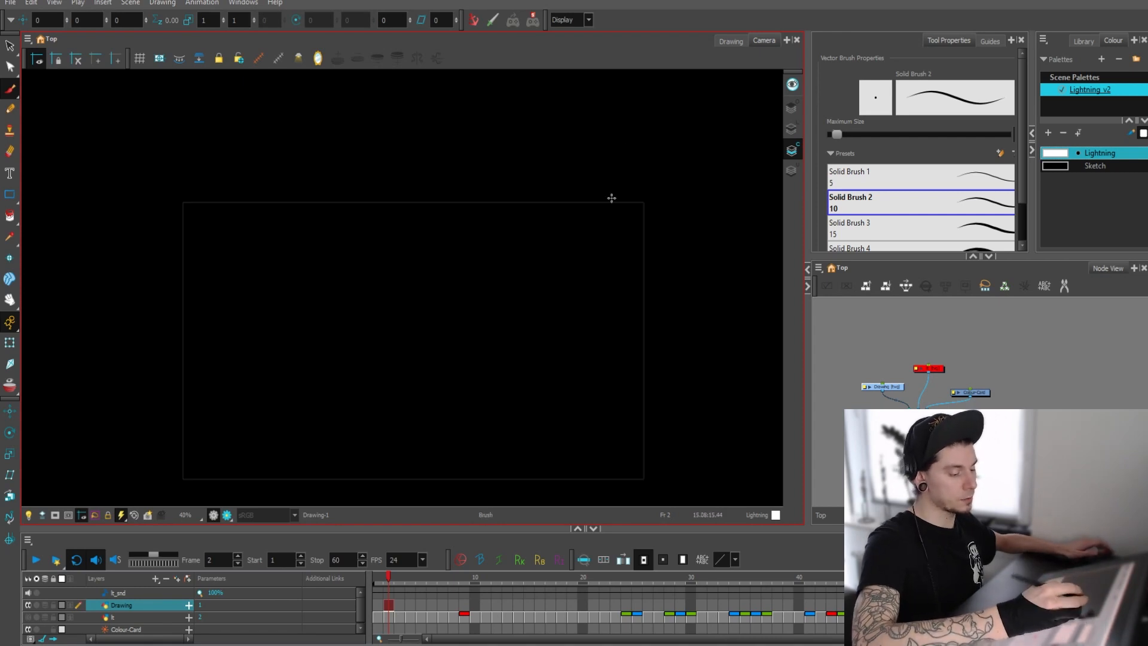
left_click_drag(537, 276, 545, 231)
left_click_drag(534, 178, 434, 422)
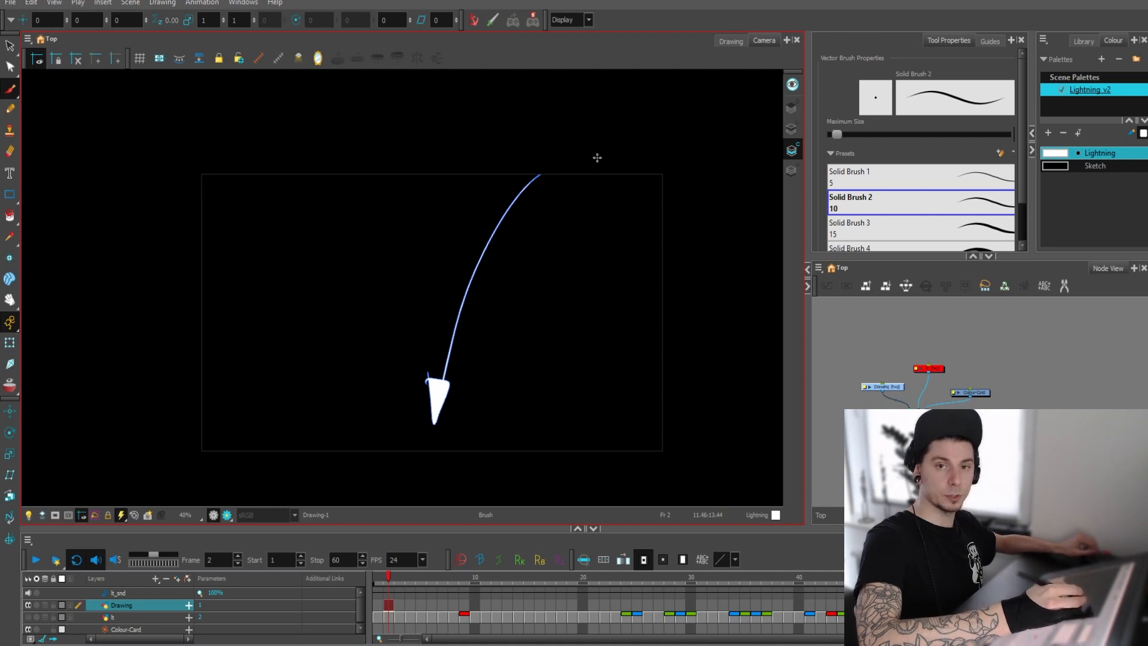
key("ctrl+z")
key("ctrl+z")
Brush a tight zigzag on frame 2, turn on onion skin, and draw a full-length bolt path over it on frame 3
mouse_move(492, 160)
left_mouse_down()
mouse_move(526, 176)
mouse_move(505, 185)
mouse_move(532, 211)
mouse_move(501, 205)
mouse_move(498, 215)
left_mouse_up()
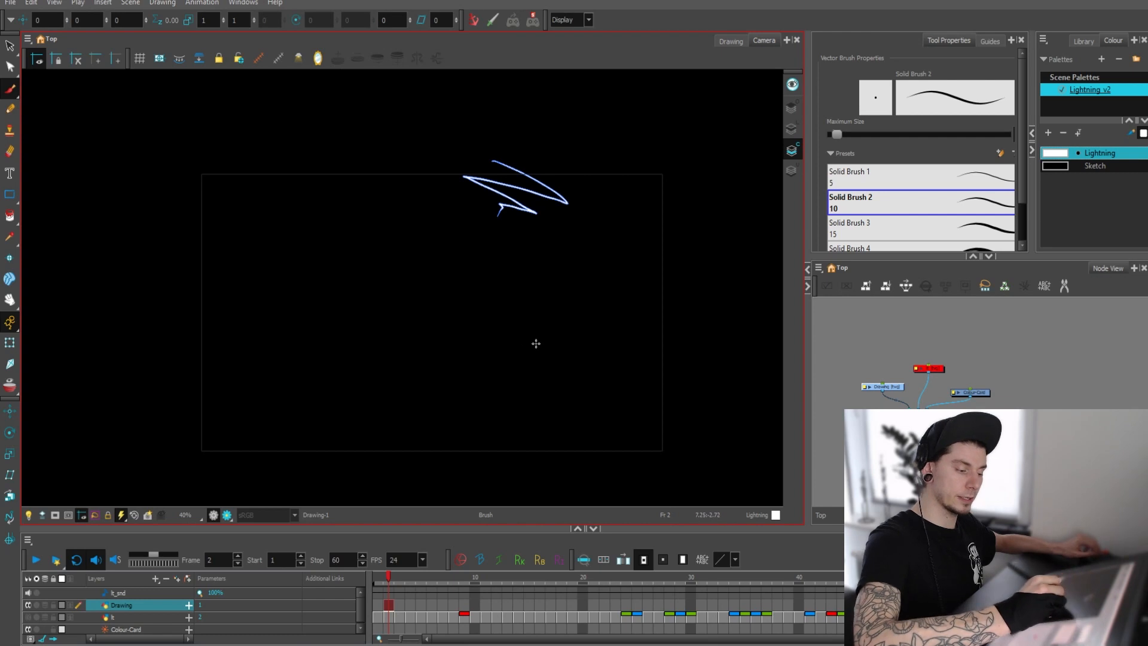
key("period")
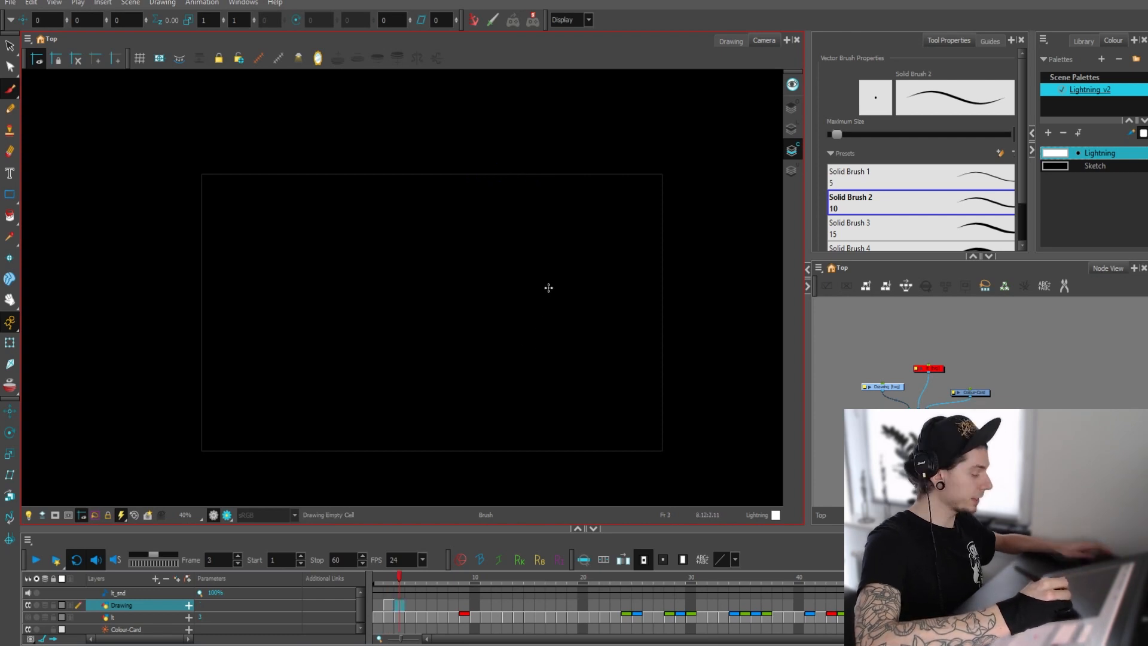
left_click_drag(492, 160, 498, 216)
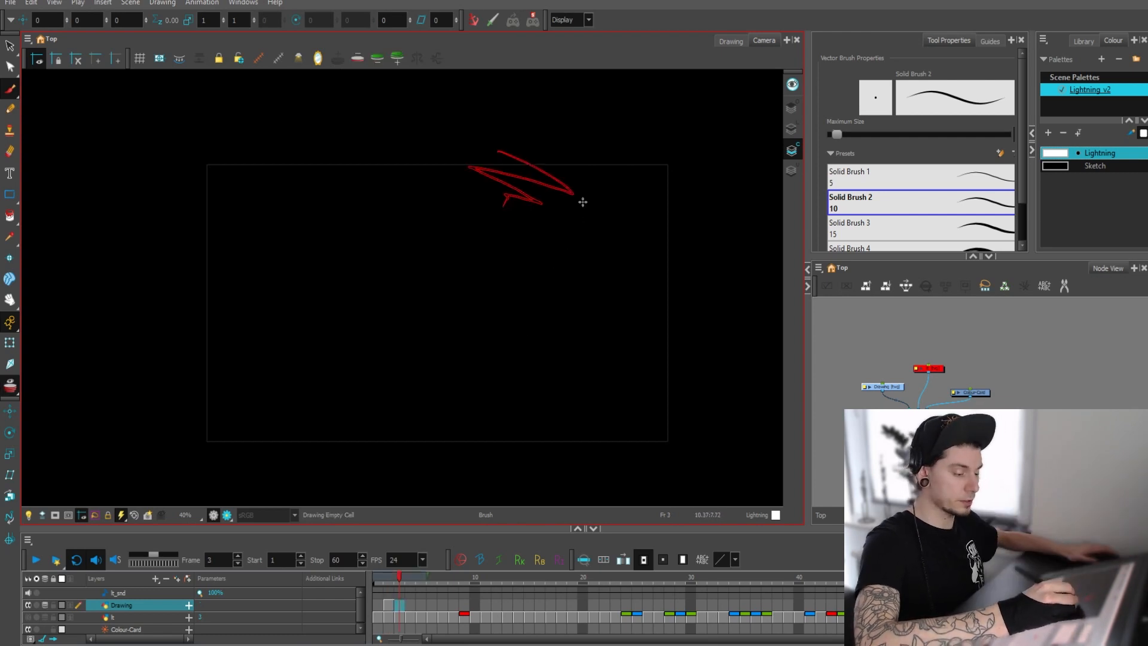
mouse_move(532, 204)
left_mouse_down()
mouse_move(463, 292)
mouse_move(454, 405)
left_mouse_up()
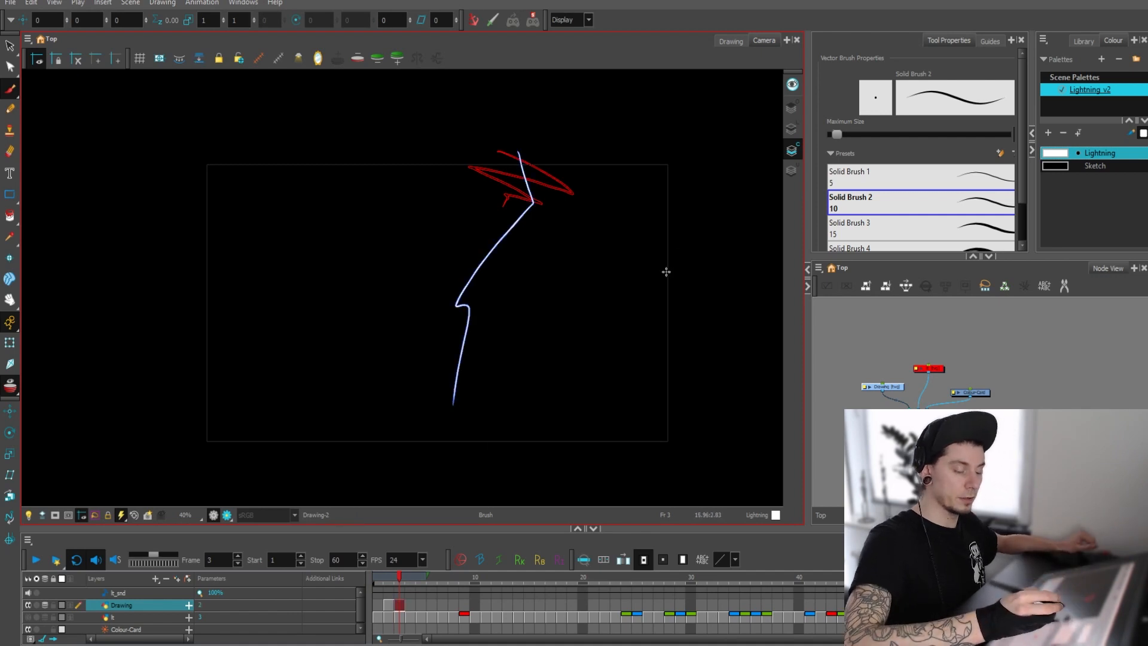
Delete the bolt path on frame 3 and the zigzag on frame 2
key("alt+s")
mouse_move(579, 215)
left_mouse_down()
mouse_move(546, 349)
mouse_move(584, 275)
left_mouse_up()
key("Delete")
key("comma")
left_click_drag(476, 137, 606, 231)
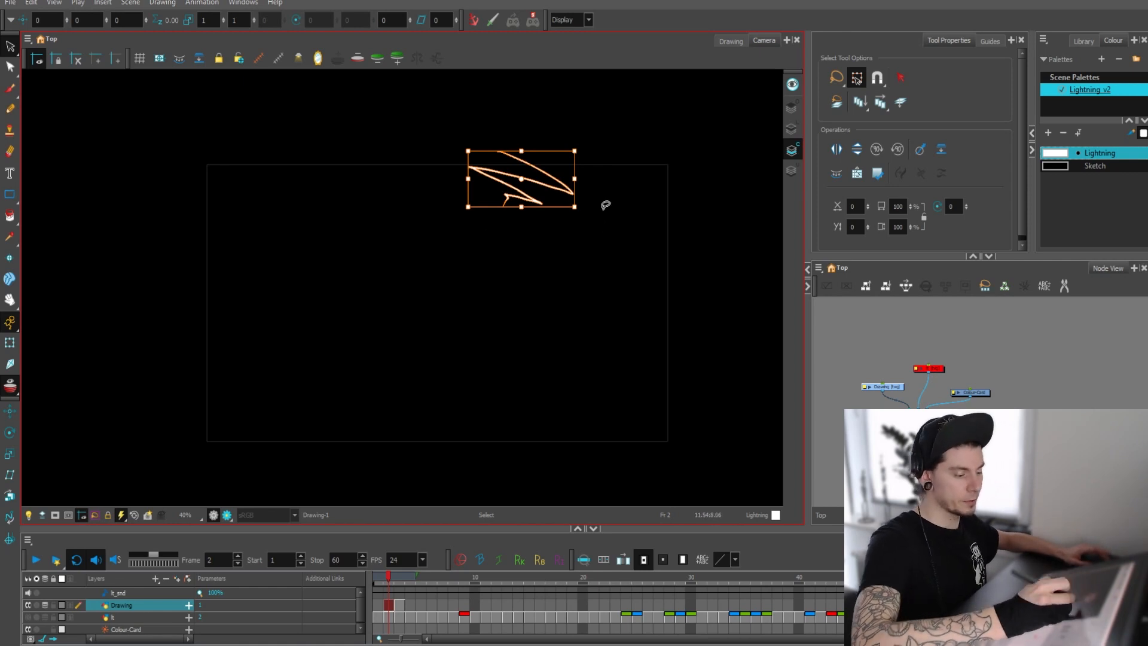
key("Delete")
Return to the Brush tool and enlarge the camera view by reducing the timeline's height
key("alt+b")
key("2")
key("2")
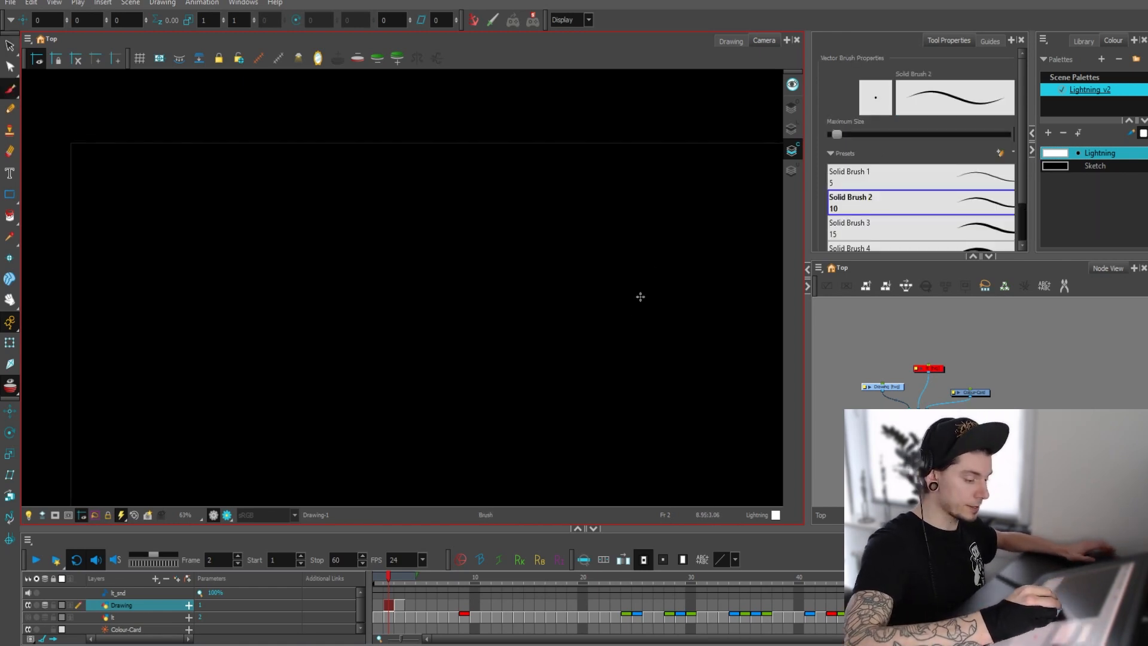
key("1")
key("1")
left_click_drag(725, 527, 721, 543)
left_click_drag(660, 416, 669, 407)
key("2")
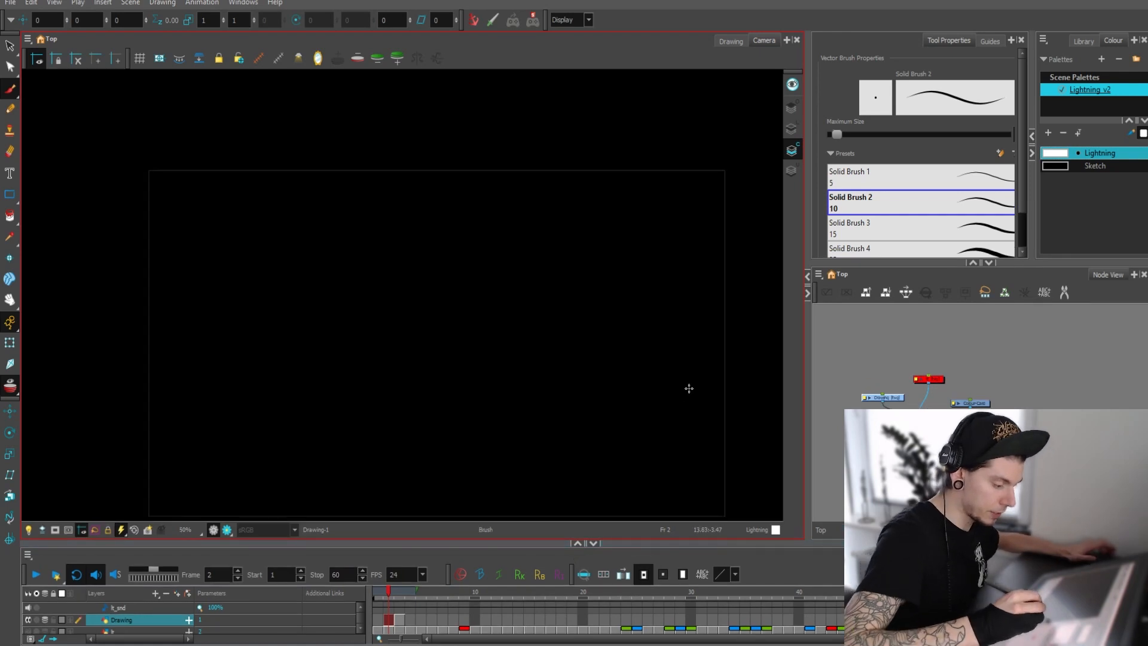
key("1")
key("2")
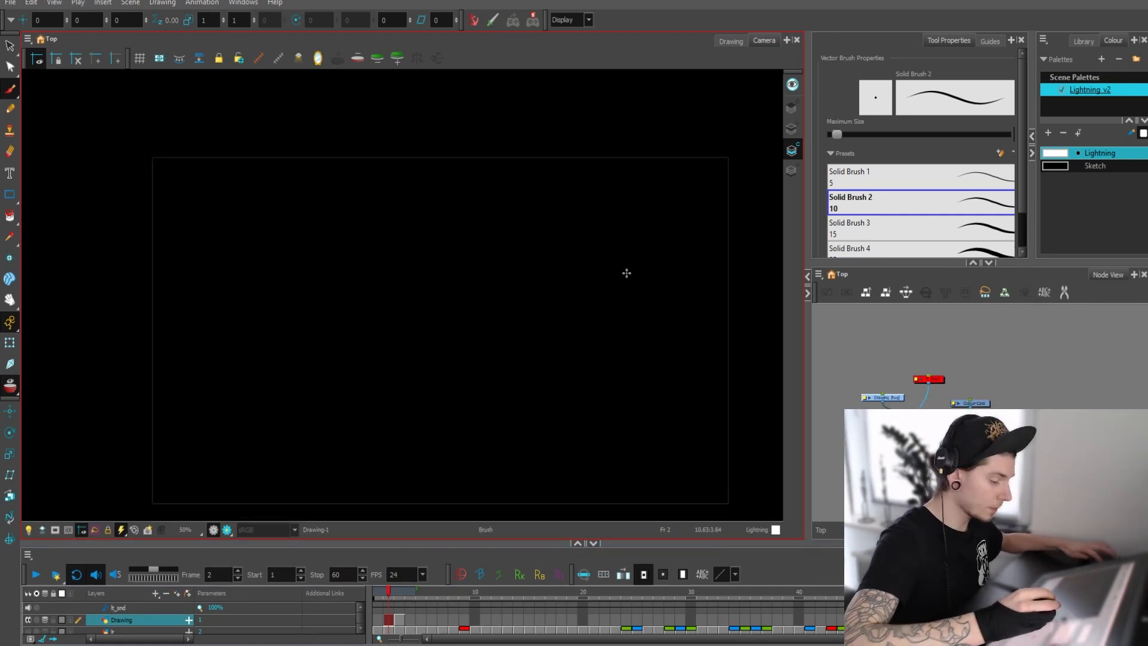
left_click_drag(627, 273, 630, 268)
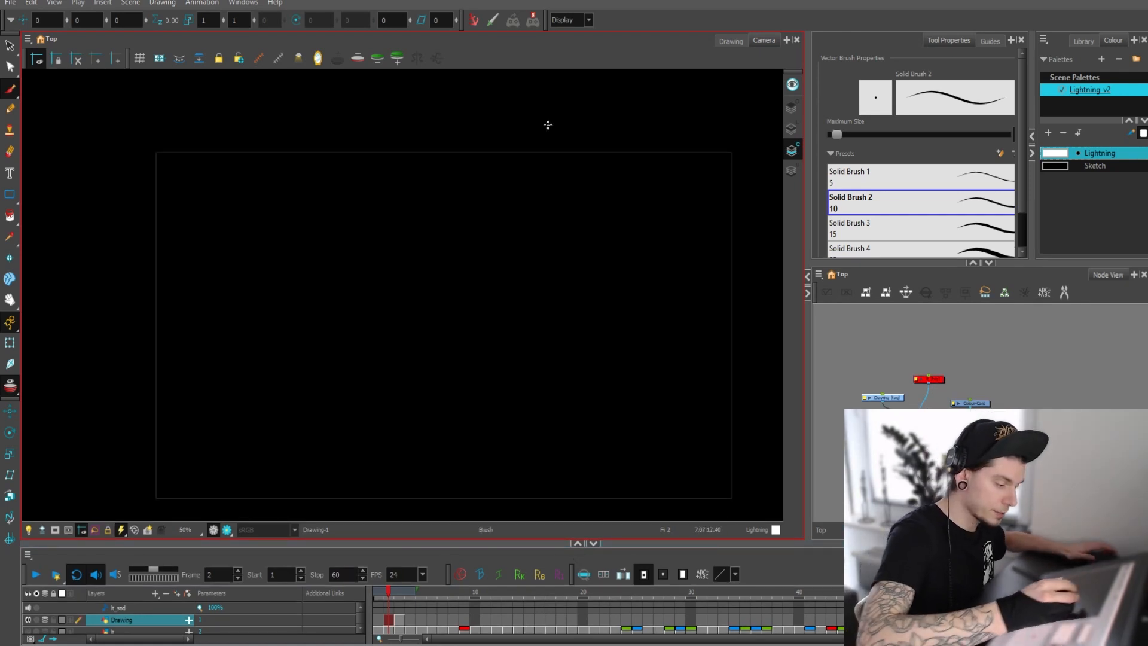
Try two opening bolt strokes descending from the frame's upper edge on frame 2, and undo them
left_click_drag(447, 147, 564, 210)
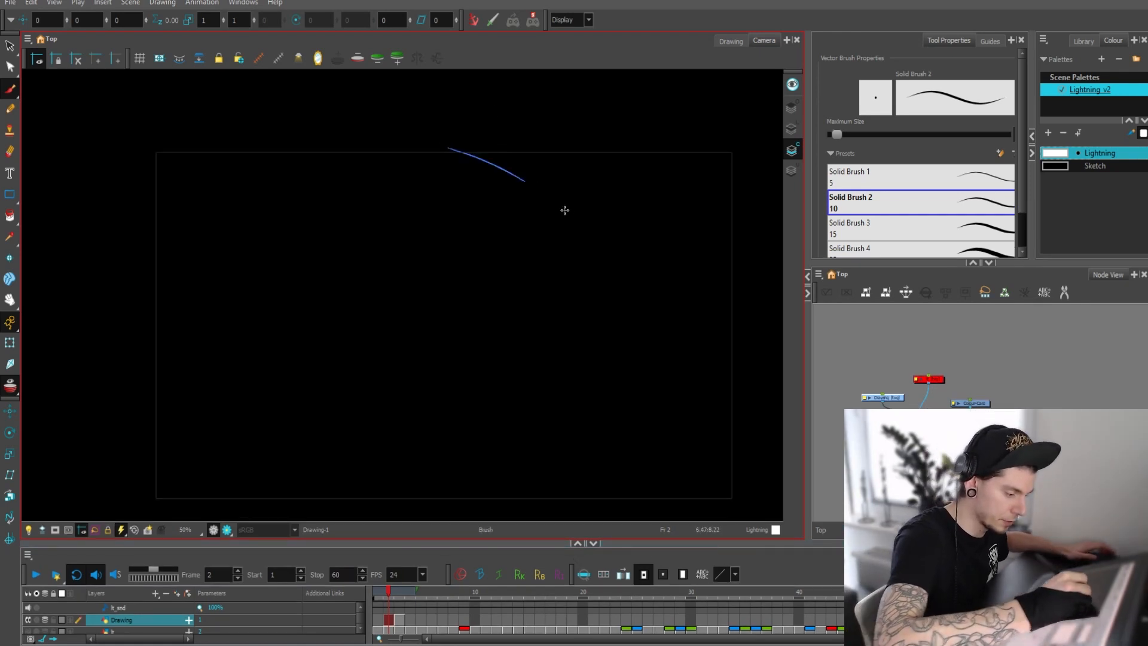
key("ctrl+z")
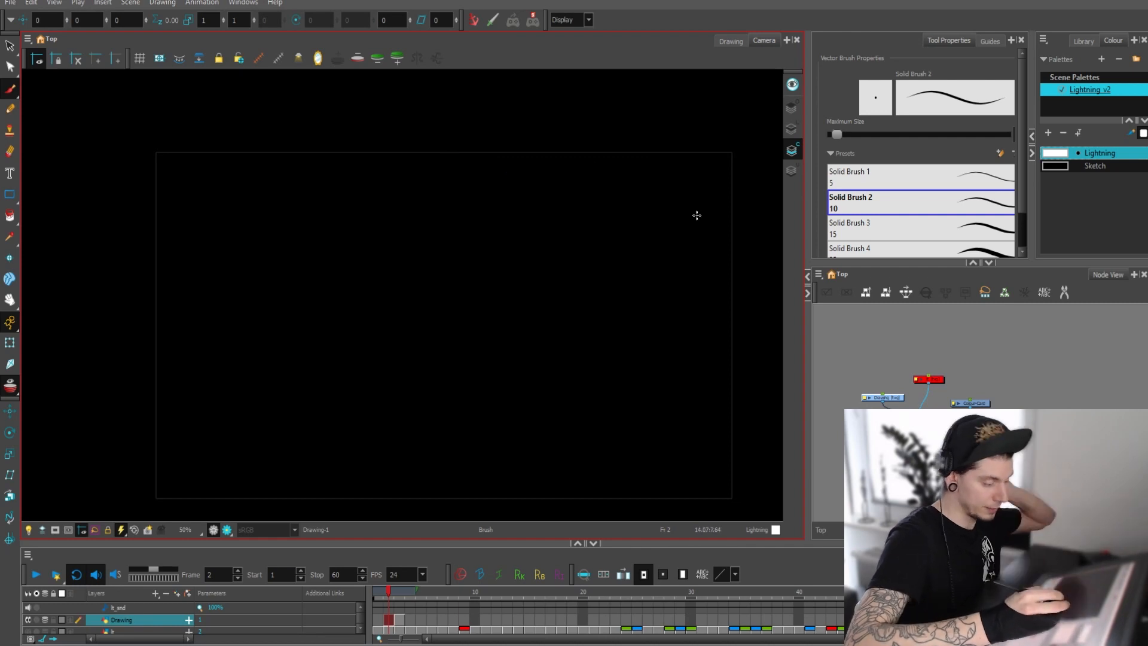
left_click_drag(561, 303, 593, 297)
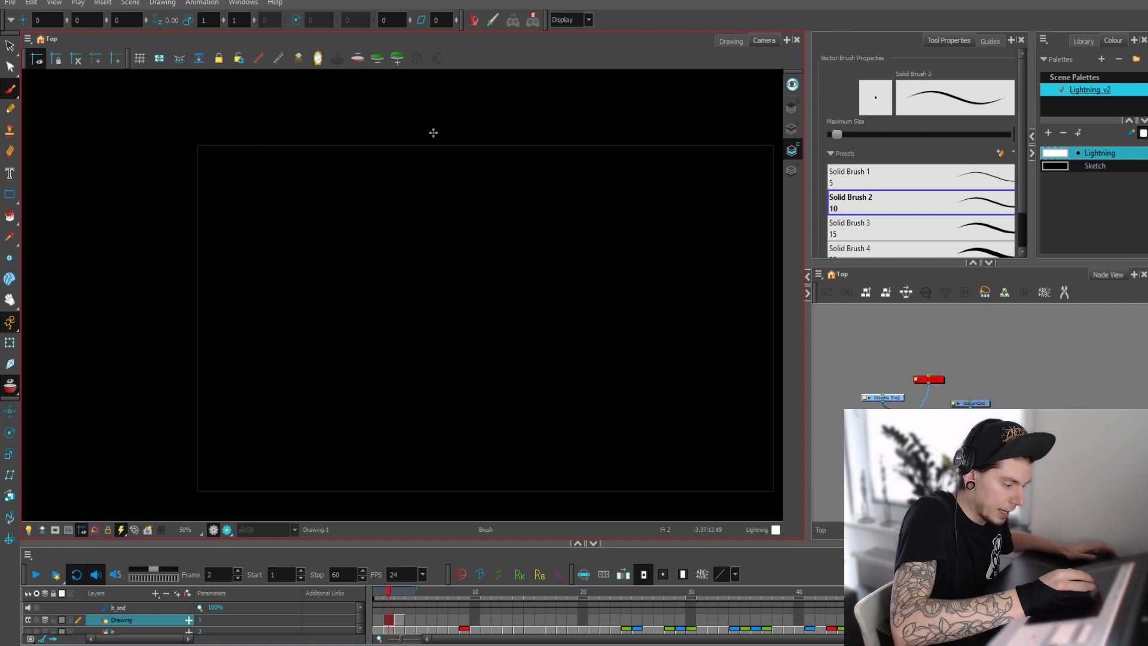
mouse_move(430, 133)
left_mouse_down()
mouse_move(391, 178)
mouse_move(412, 192)
mouse_move(440, 179)
mouse_move(448, 220)
mouse_move(419, 272)
left_mouse_up()
key("2")
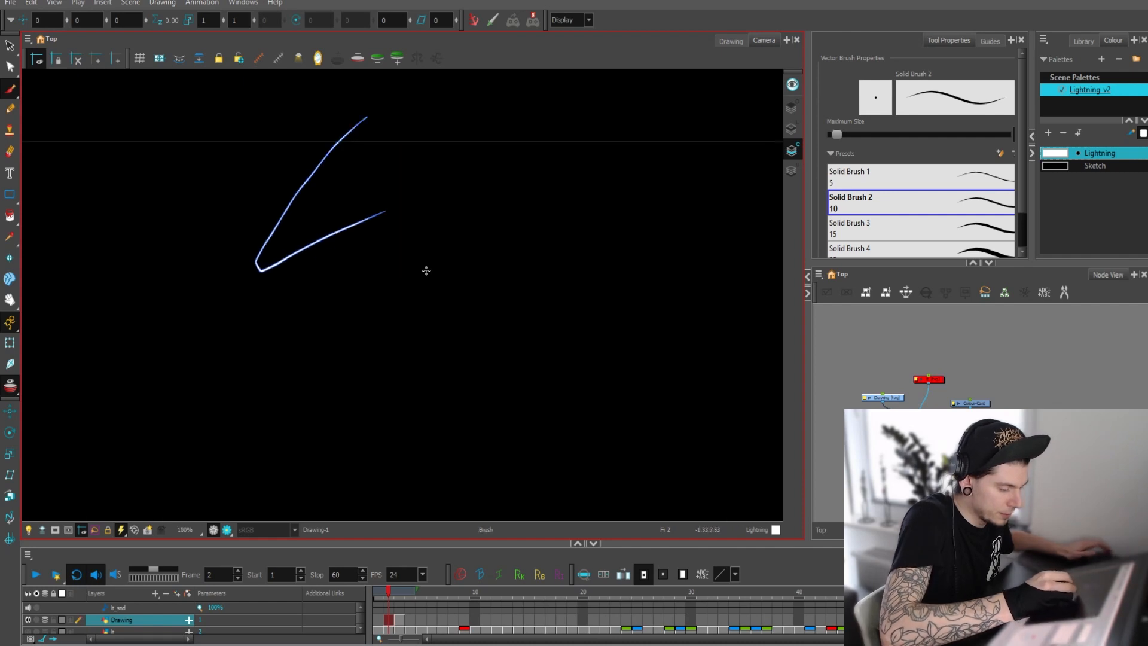
key("ctrl+z")
Widen the tool properties area and adjust Solid Brush 2's centerline and contour smoothing
left_click_drag(1032, 103, 1032, 102)
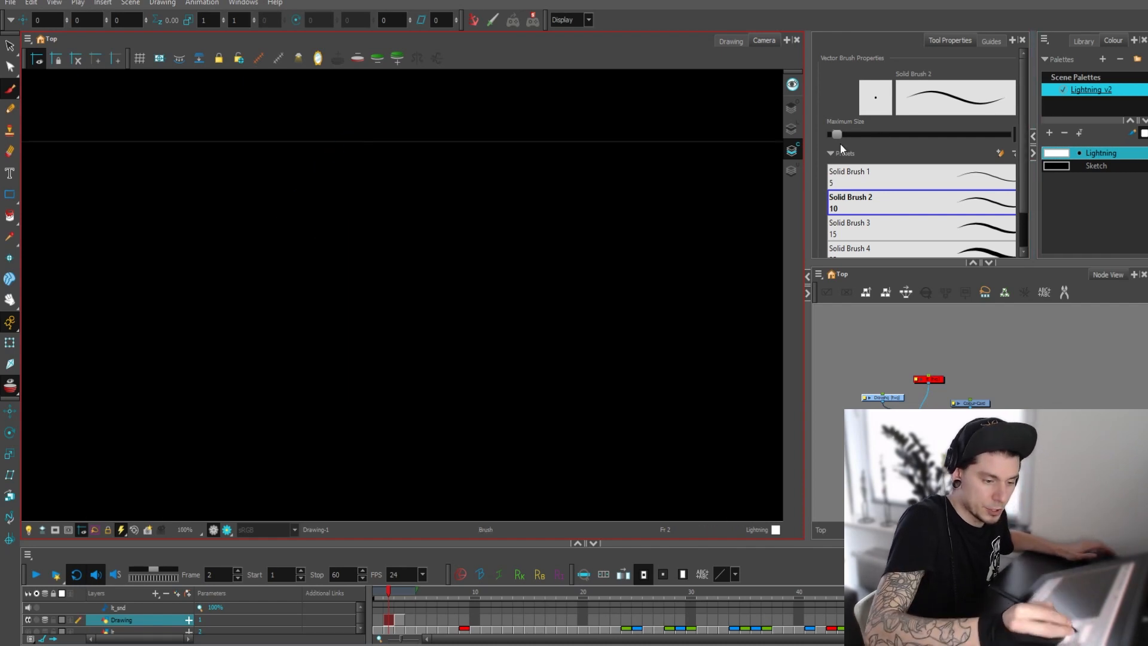
left_click_drag(807, 172, 775, 172)
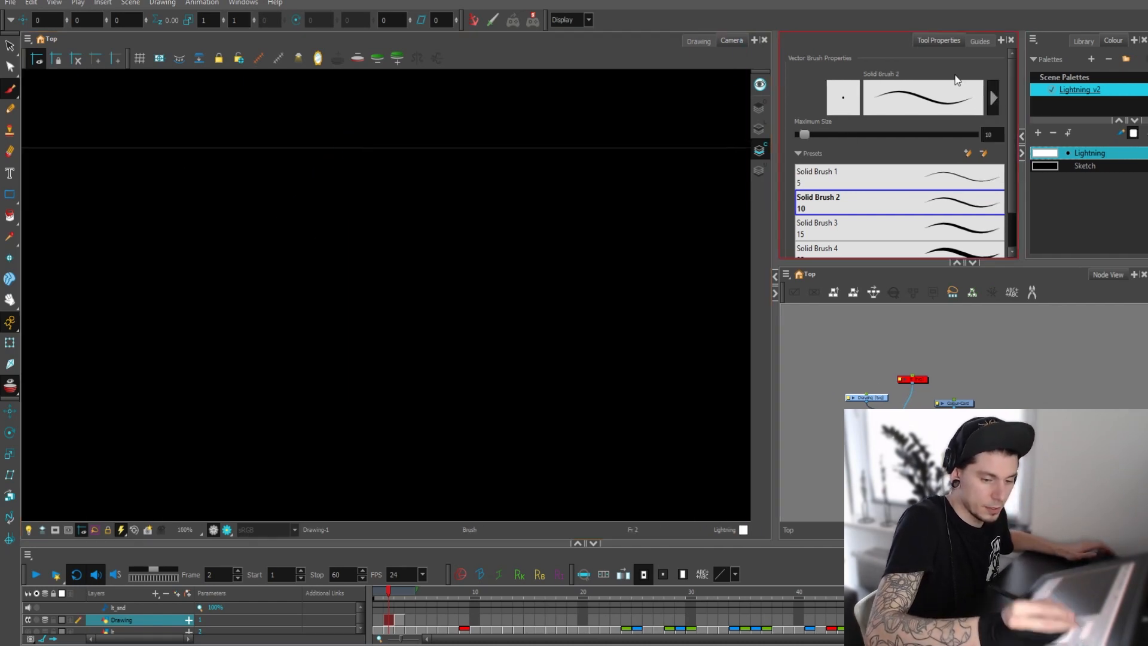
left_click(993, 98)
left_click_drag(428, 201, 569, 132)
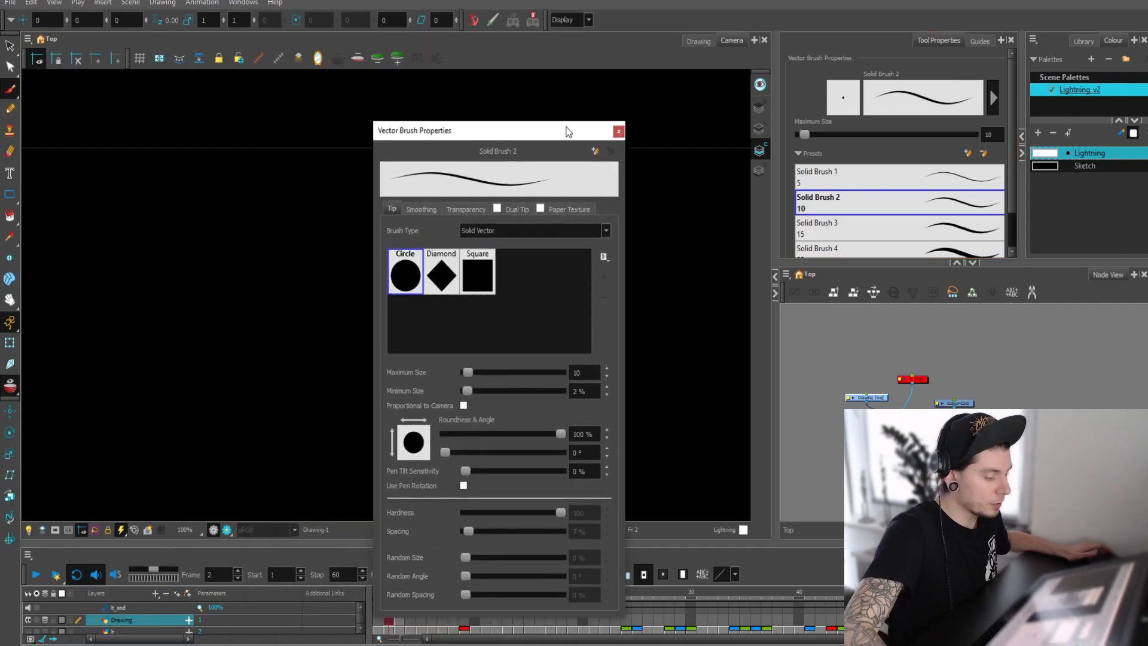
left_click(422, 209)
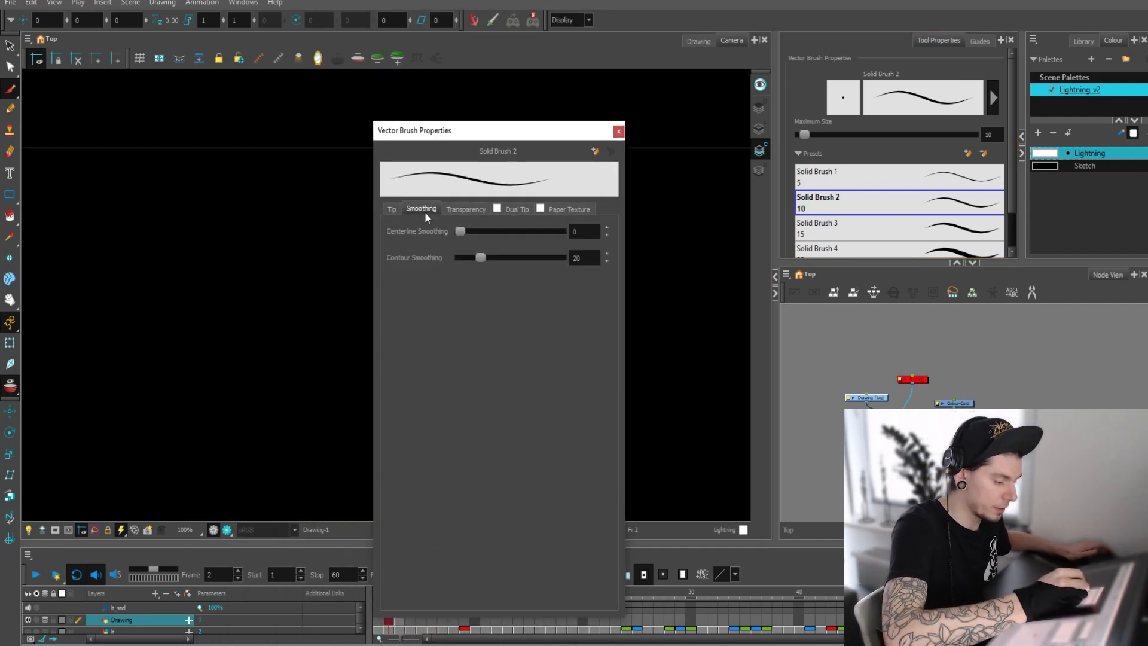
left_click_drag(464, 232, 495, 259)
left_click(393, 209)
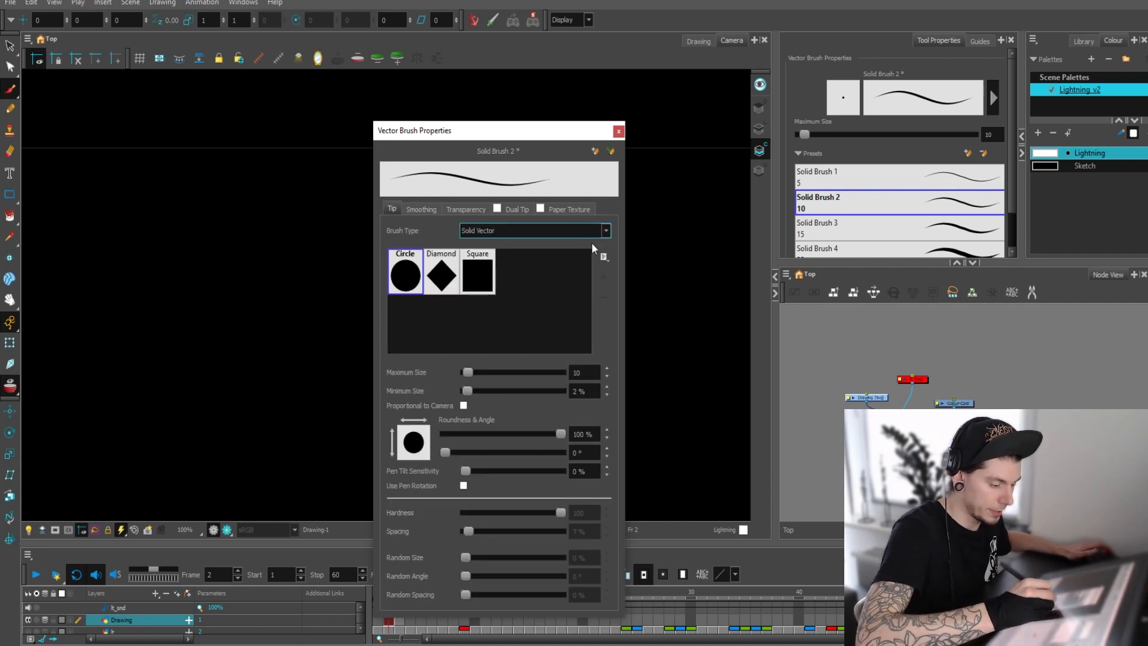
left_click(619, 131)
Draw the bolt's first edge on frame 2: a stroke sweeping down-left from above the frame, bending sharply and rising right
left_click_drag(393, 363, 425, 258)
key("ctrl+z")
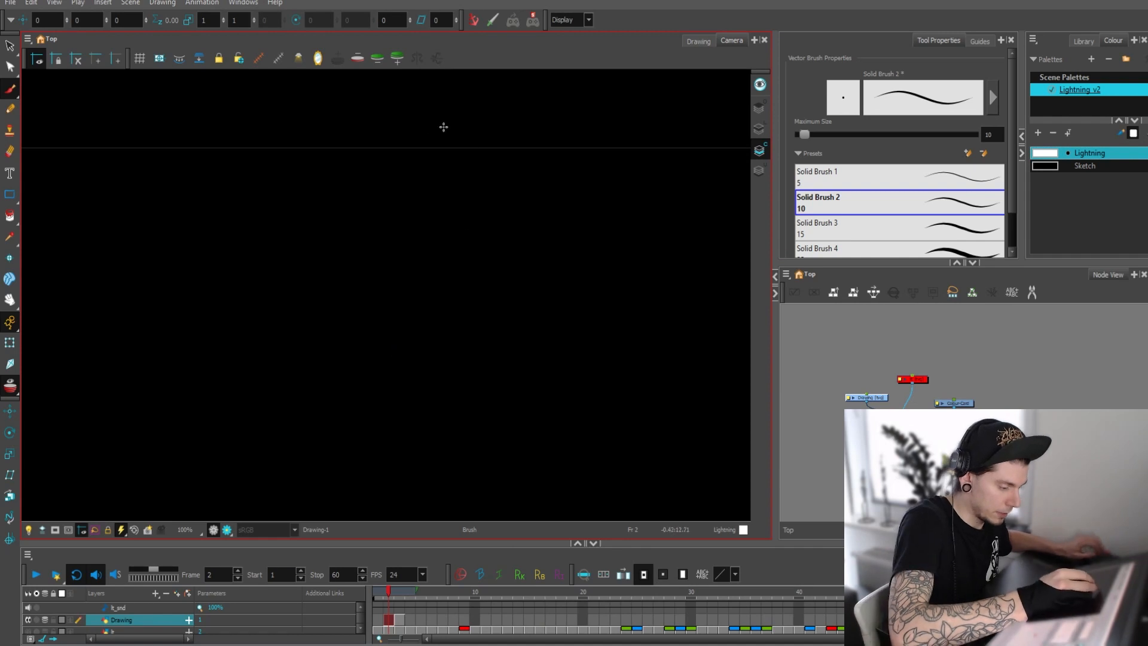
mouse_move(443, 127)
left_mouse_down()
mouse_move(358, 248)
mouse_move(347, 289)
mouse_move(399, 245)
left_mouse_up()
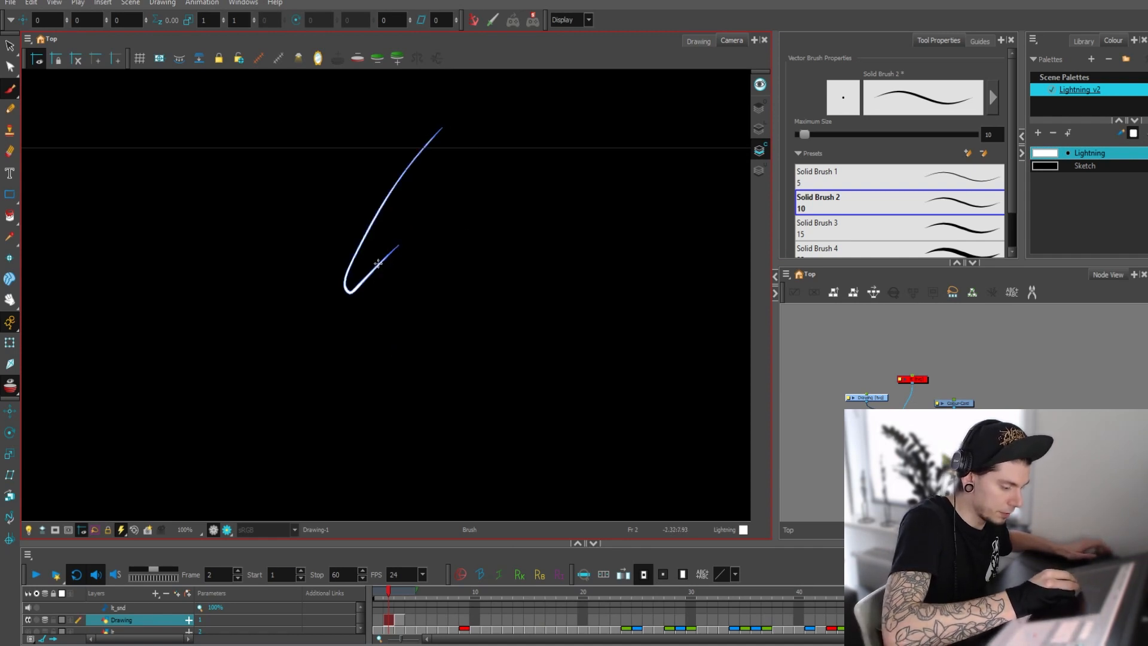
left_click_drag(378, 263, 479, 187)
key("ctrl+z")
left_click_drag(380, 262, 460, 205)
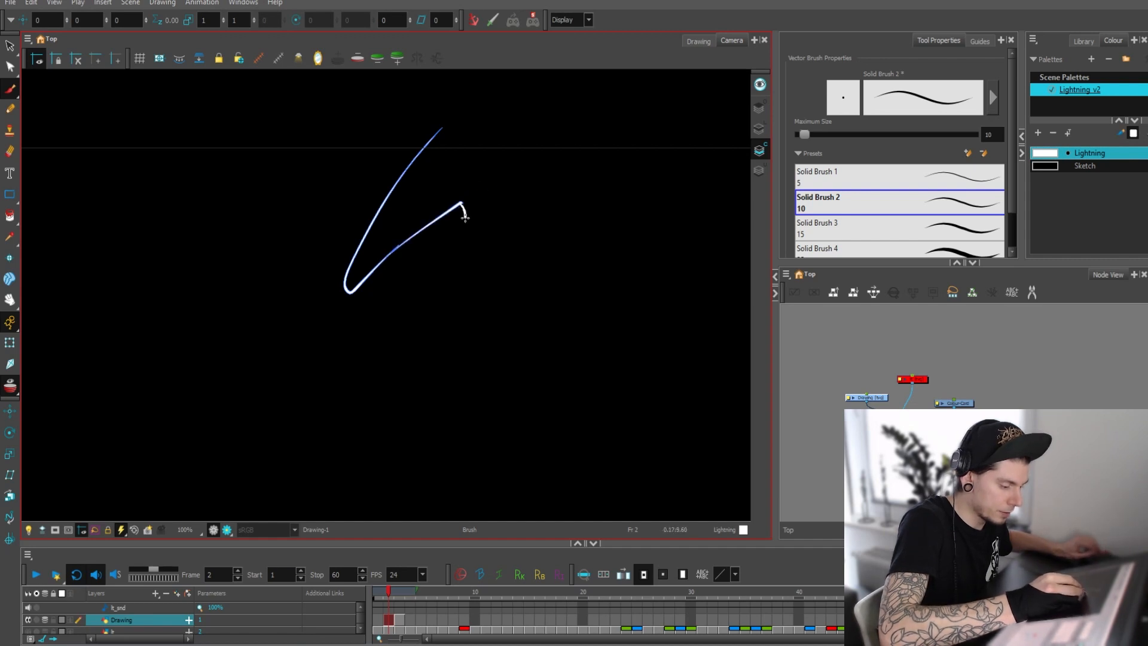
Complete the bolt outline with a pointed lower-right tip and a zigzag edge returning to its upper end
mouse_move(453, 252)
left_mouse_down()
mouse_move(446, 294)
mouse_move(465, 277)
mouse_move(509, 293)
left_mouse_up()
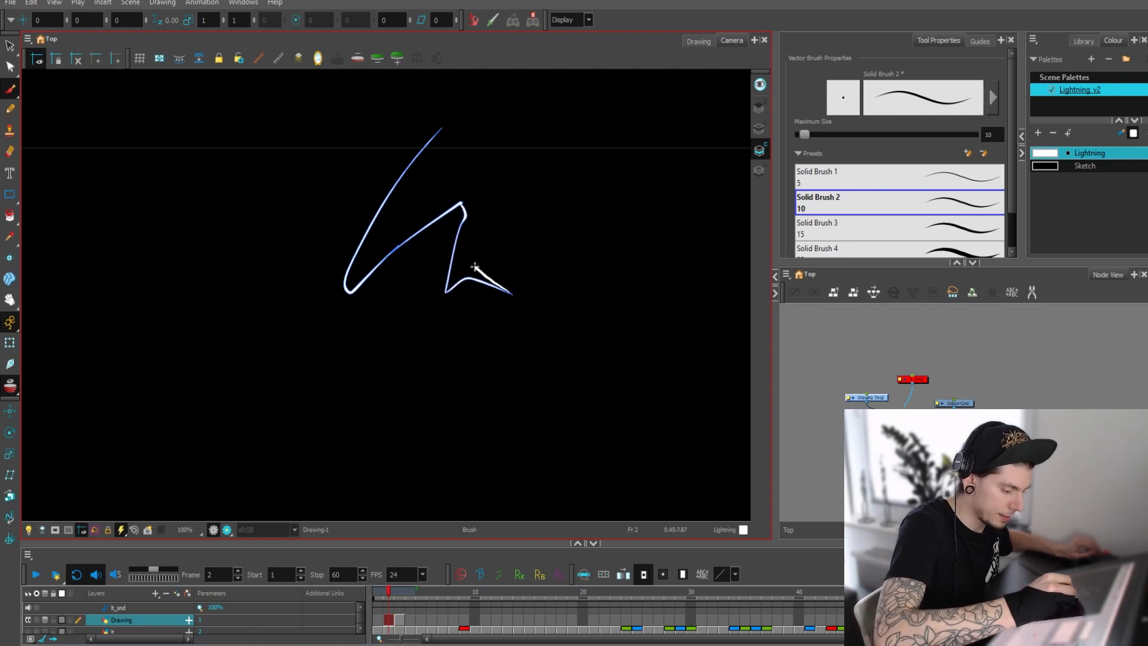
left_click_drag(470, 263, 463, 261)
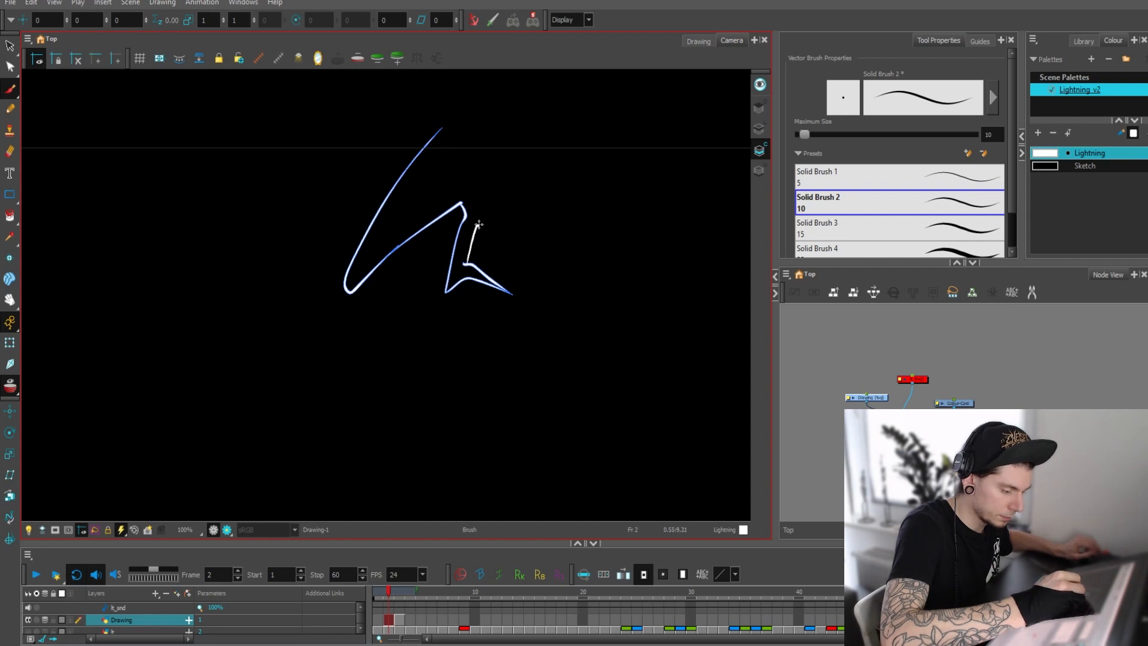
mouse_move(478, 224)
left_mouse_down()
mouse_move(493, 193)
mouse_move(486, 216)
mouse_move(491, 201)
mouse_move(462, 175)
mouse_move(392, 231)
mouse_move(450, 141)
left_mouse_up()
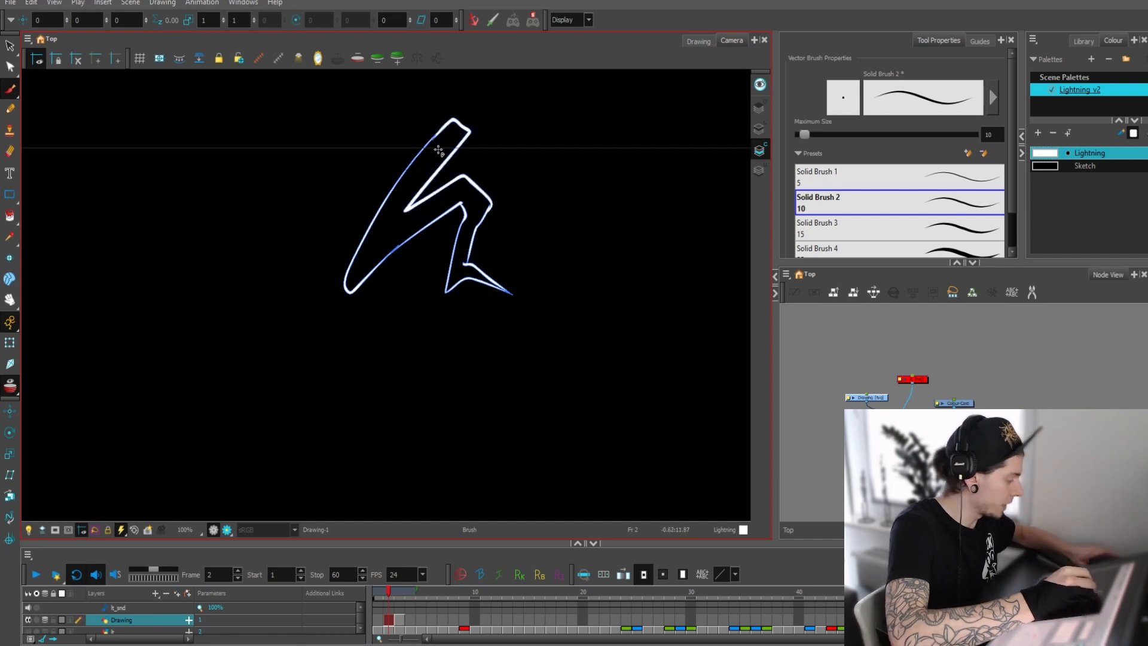
Close the remaining gaps in the bolt outline and fill the shape with the white Lightning colour
scroll(471, 164, "up", 4)
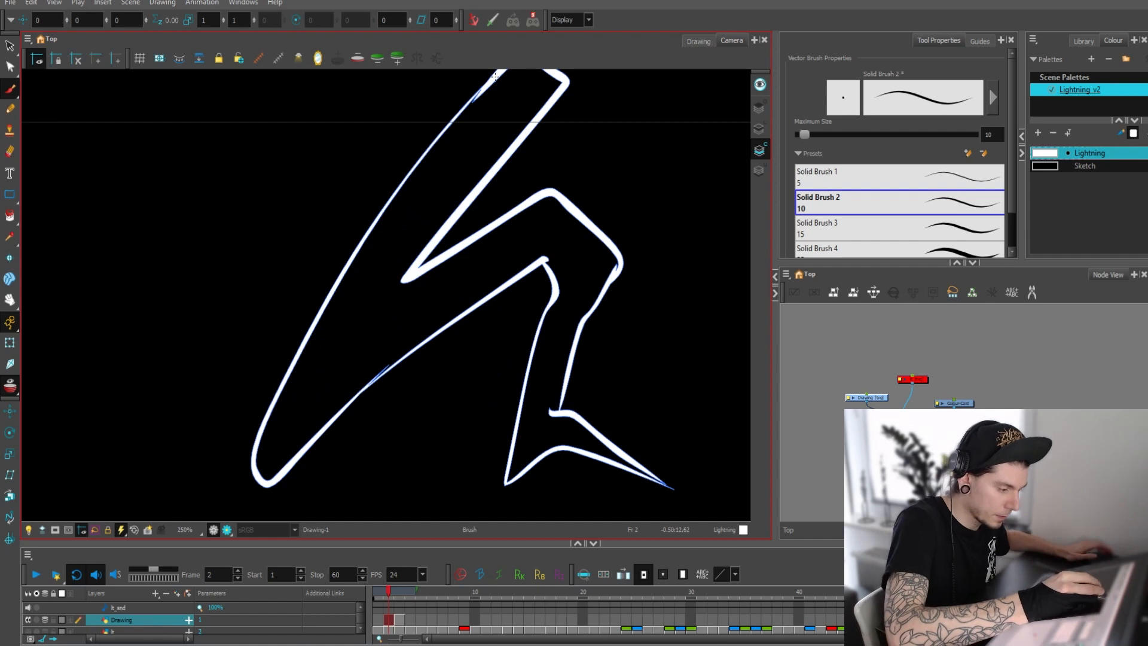
left_click_drag(619, 246, 612, 215)
scroll(669, 186, "down", 2)
scroll(618, 402, "up", 2)
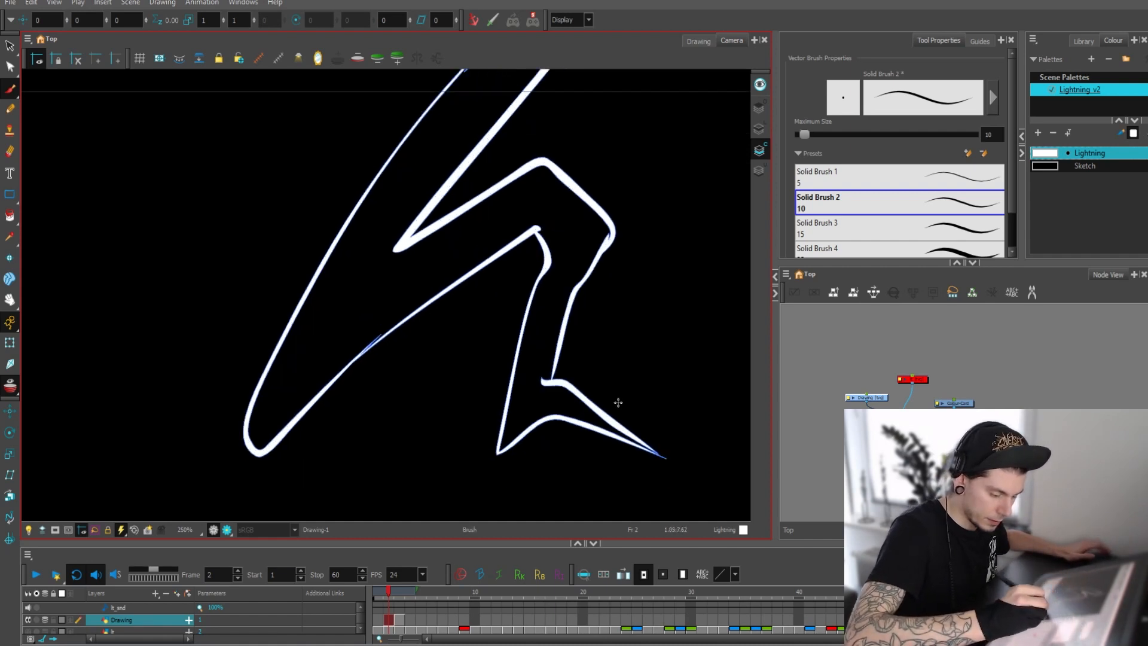
left_click_drag(618, 402, 407, 294)
scroll(354, 237, "up", 1)
scroll(530, 401, "up", 2)
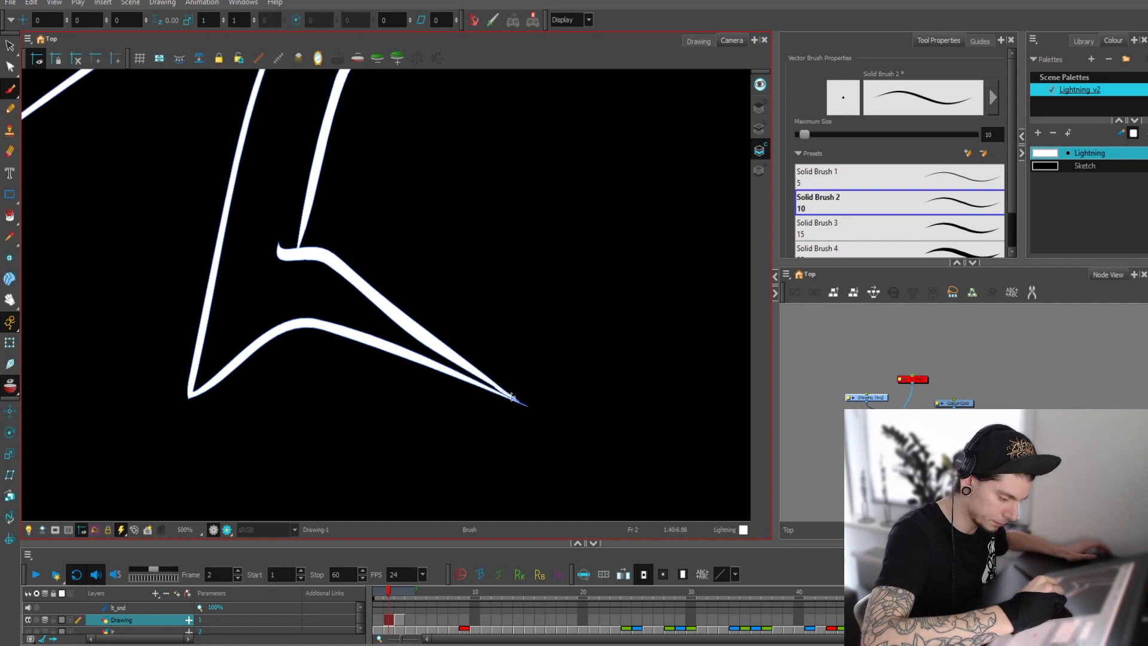
scroll(550, 312, "down", 7)
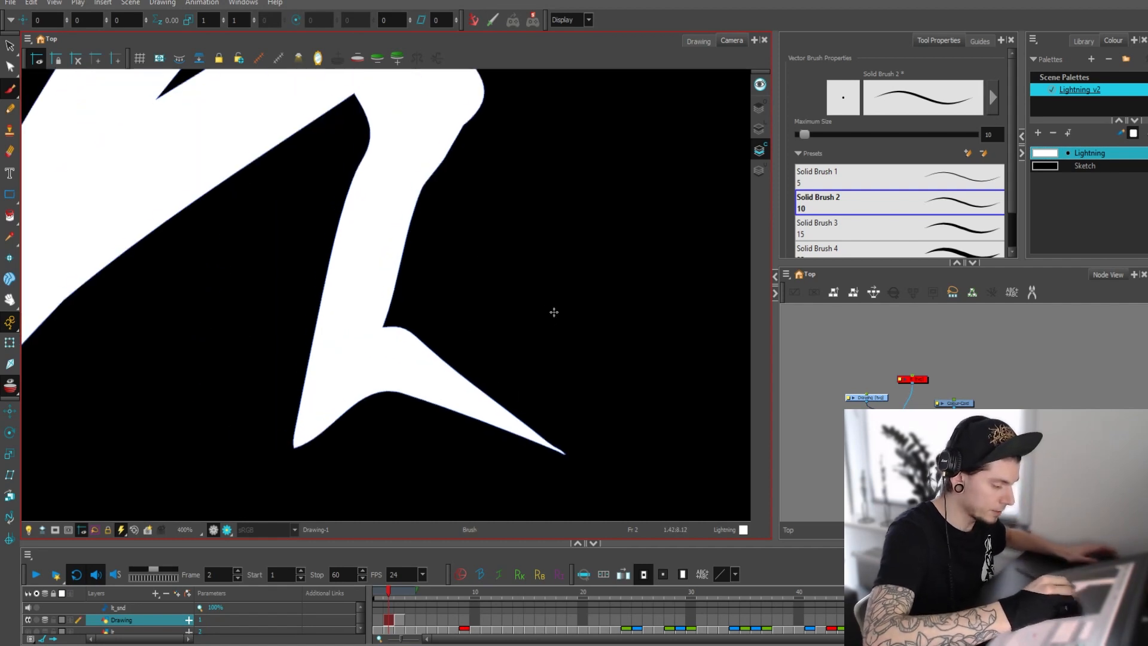
scroll(532, 272, "up", 1)
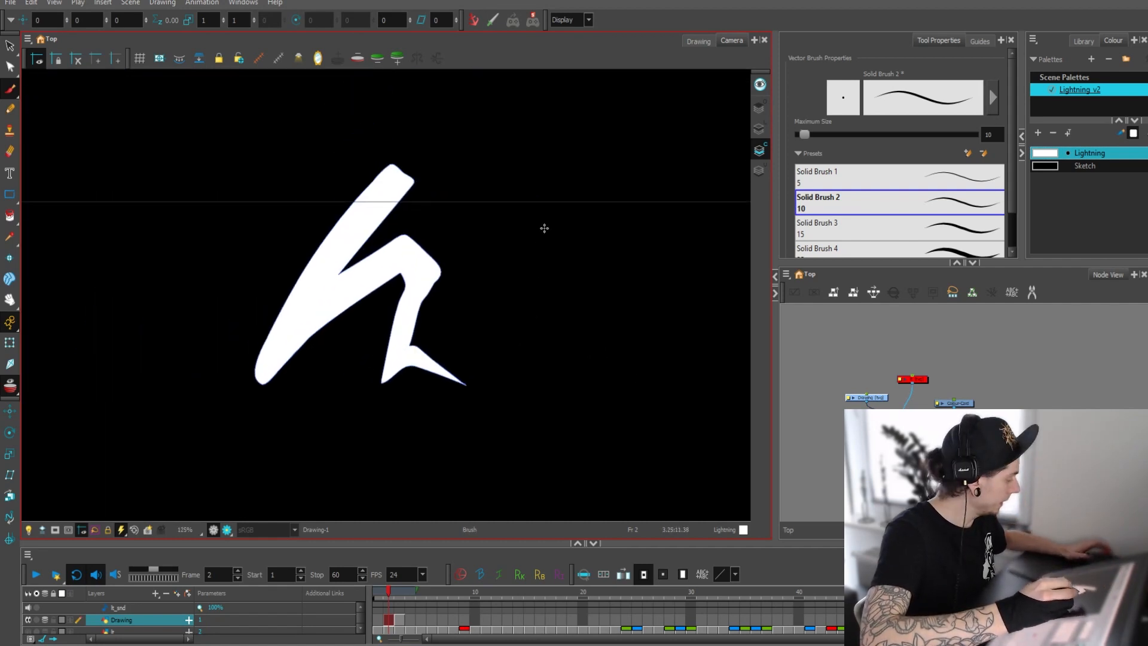
Set the Eraser's centerline smoothing to 14.7, contour smoothing to 20.6 and minimum size to 17.4%
key("alt+e")
left_click(993, 97)
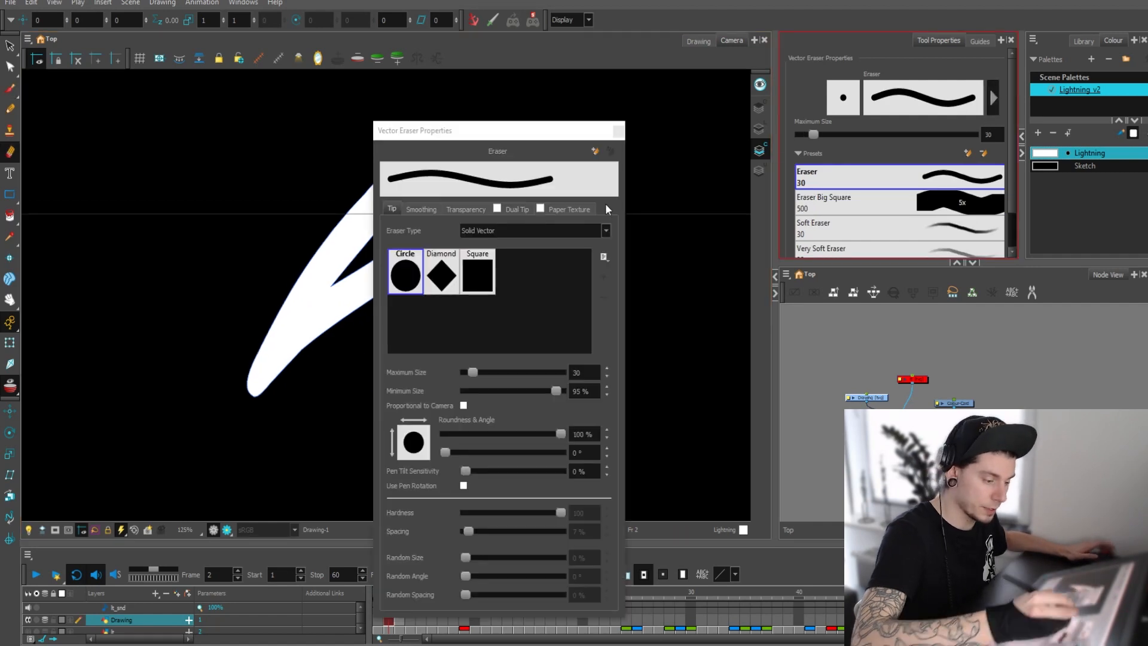
left_click(428, 209)
left_click_drag(465, 230, 488, 258)
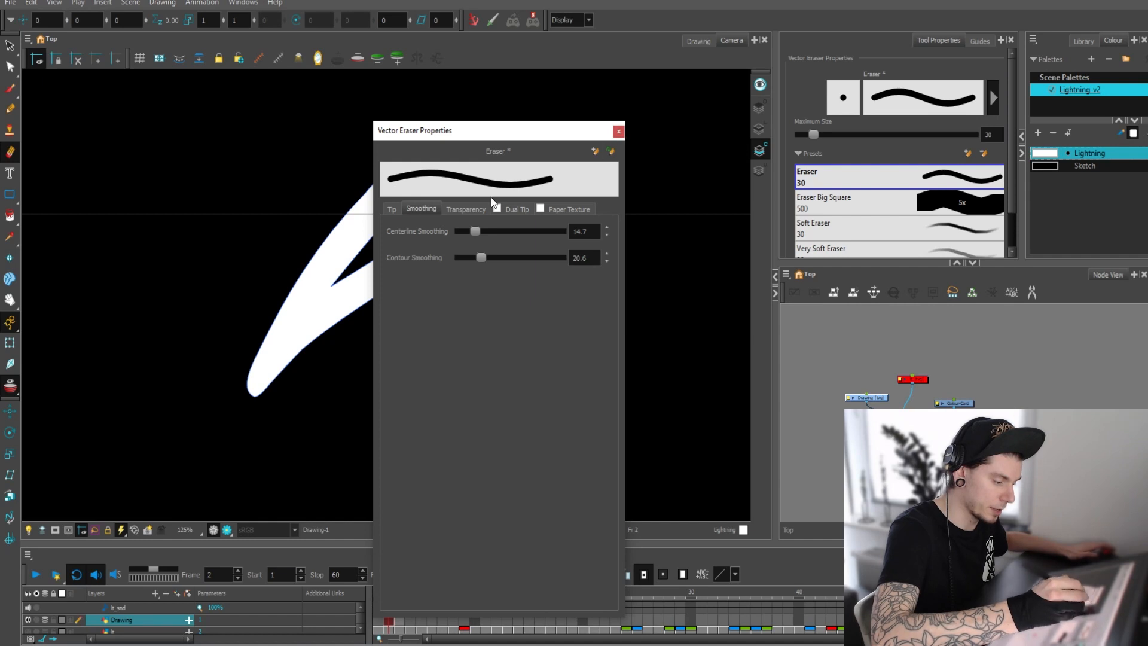
left_click(392, 209)
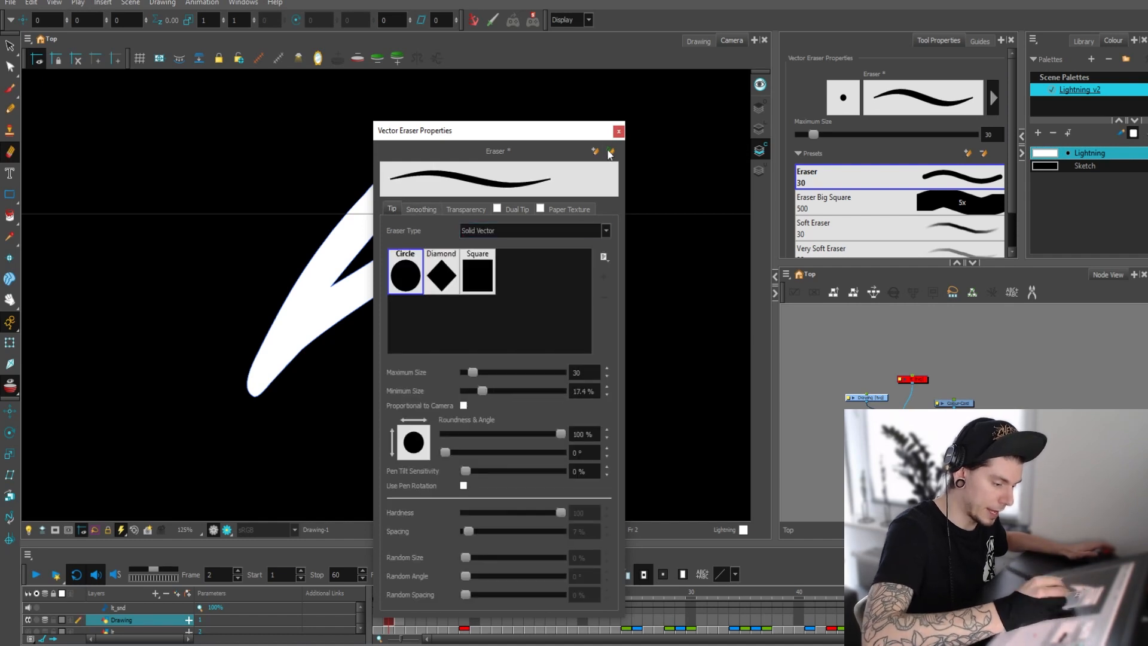
left_click(619, 131)
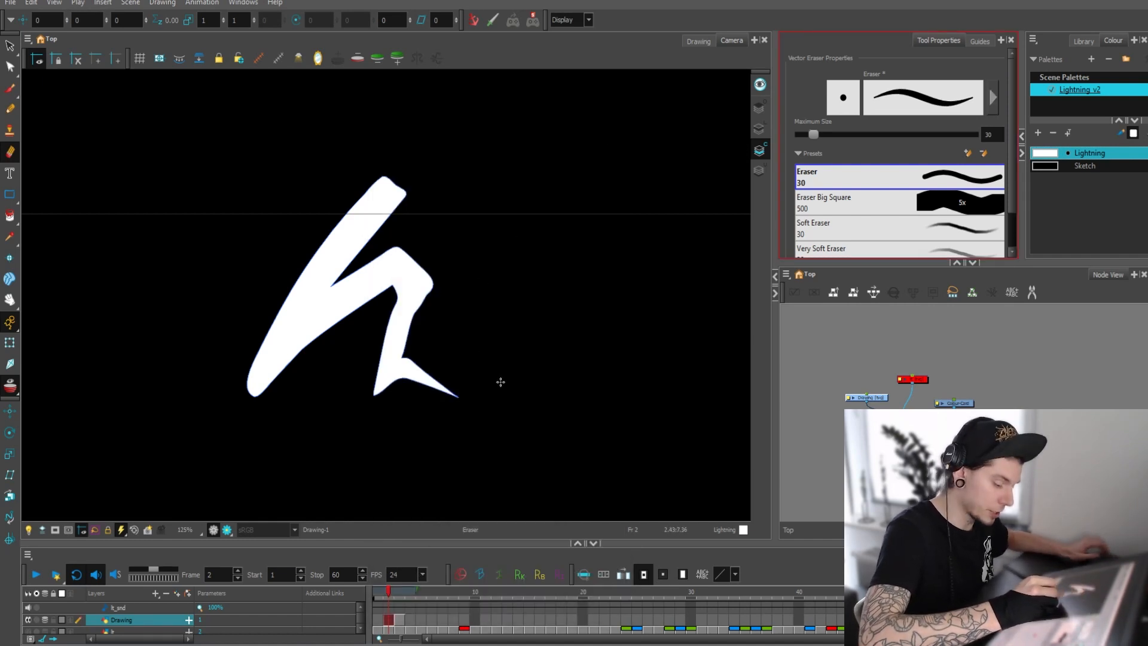
Reduce the eraser size to 13.6, carve both sides of the bolt's right-hand bend, and clear the leftover fragment inside it
key("ctrl+alt")
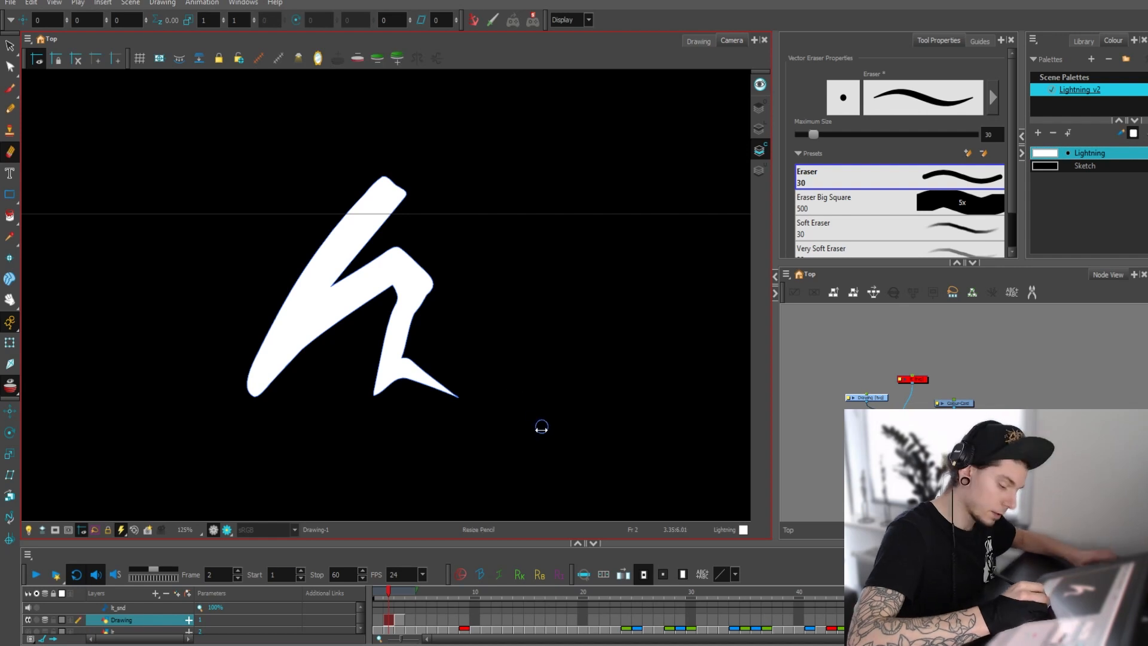
left_click_drag(541, 428, 532, 403)
key("2")
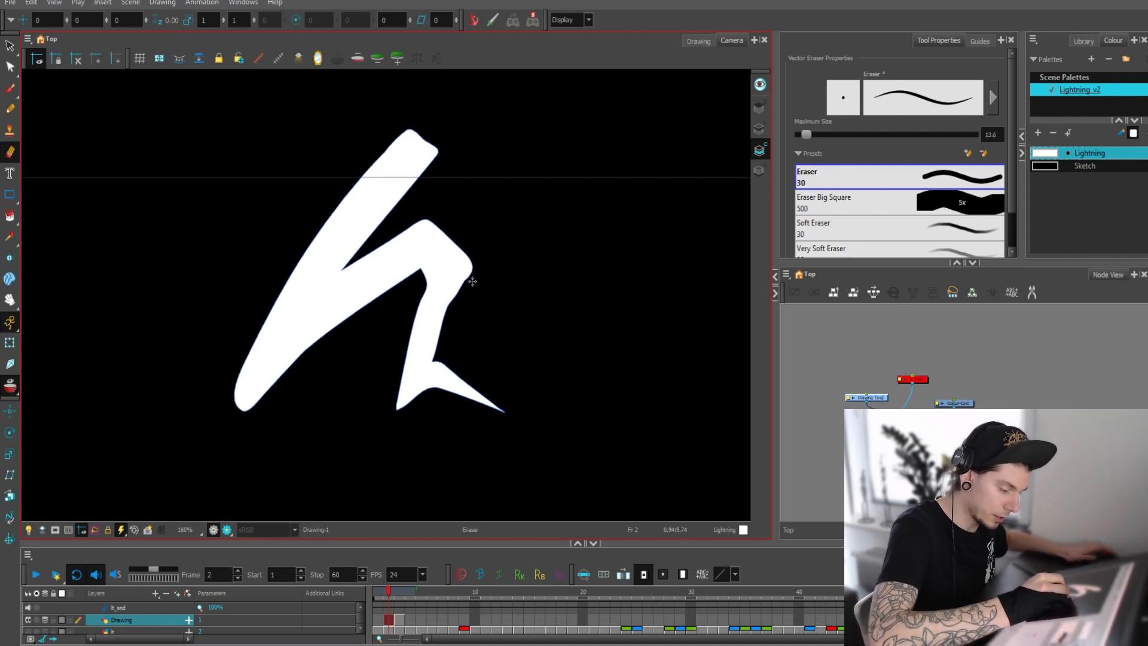
mouse_move(471, 276)
left_mouse_down()
mouse_move(428, 362)
mouse_move(440, 333)
mouse_move(412, 318)
mouse_move(430, 266)
left_mouse_up()
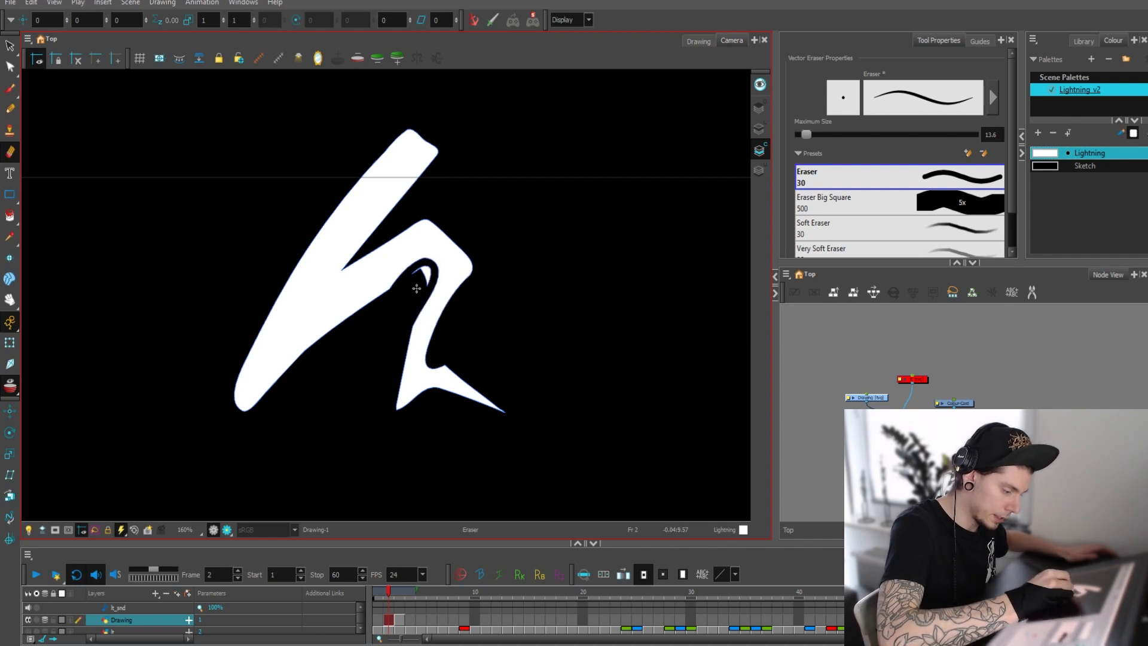
key("alt+i")
left_click(424, 278)
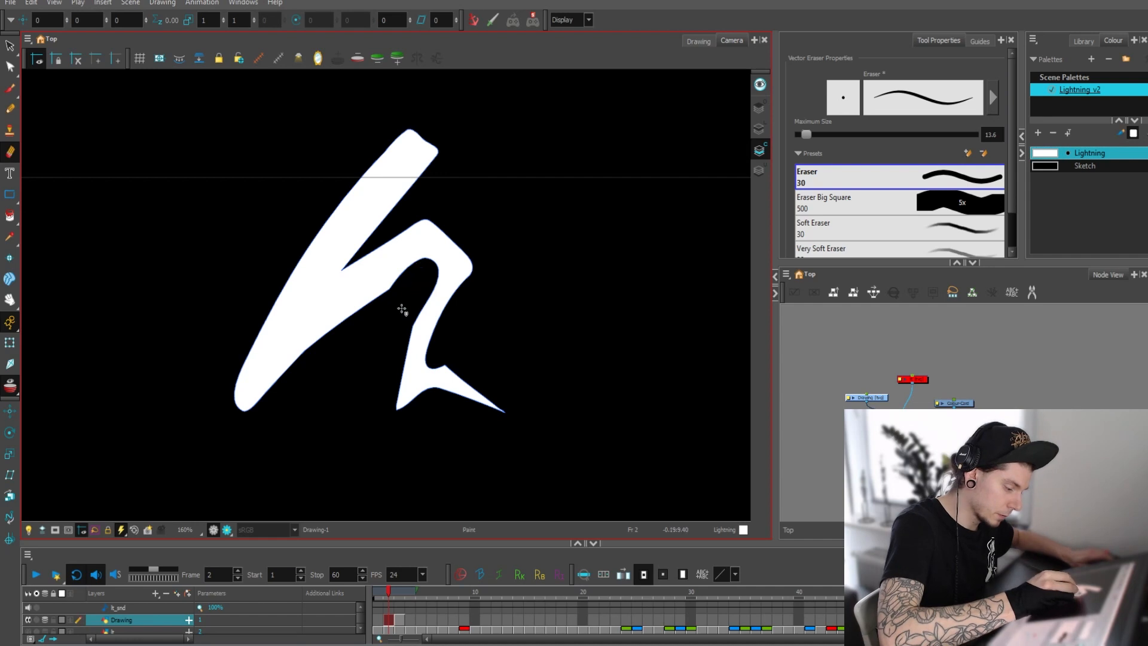
Flatten the whole bolt drawing and trim the underside of its long left arm into a sharper lower end
key("alt+s")
key("ctrl+a")
key("alt+shift+f")
key("alt+e")
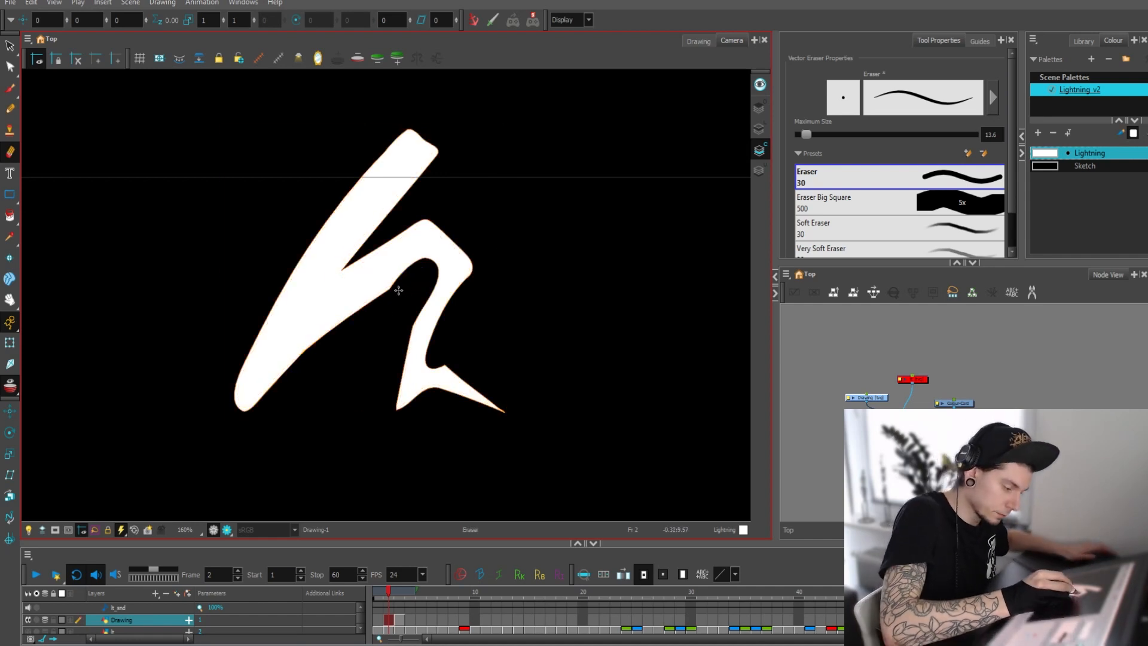
left_click_drag(398, 290, 259, 401)
key("space")
left_click_drag(369, 329, 380, 336)
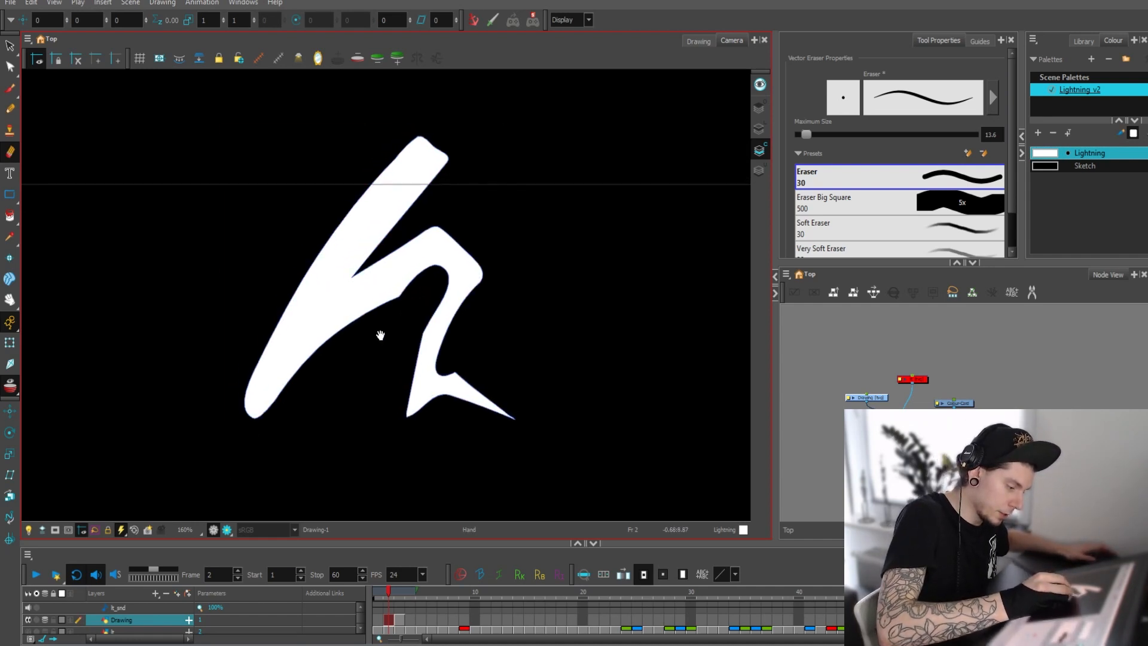
left_click_drag(275, 402, 209, 445)
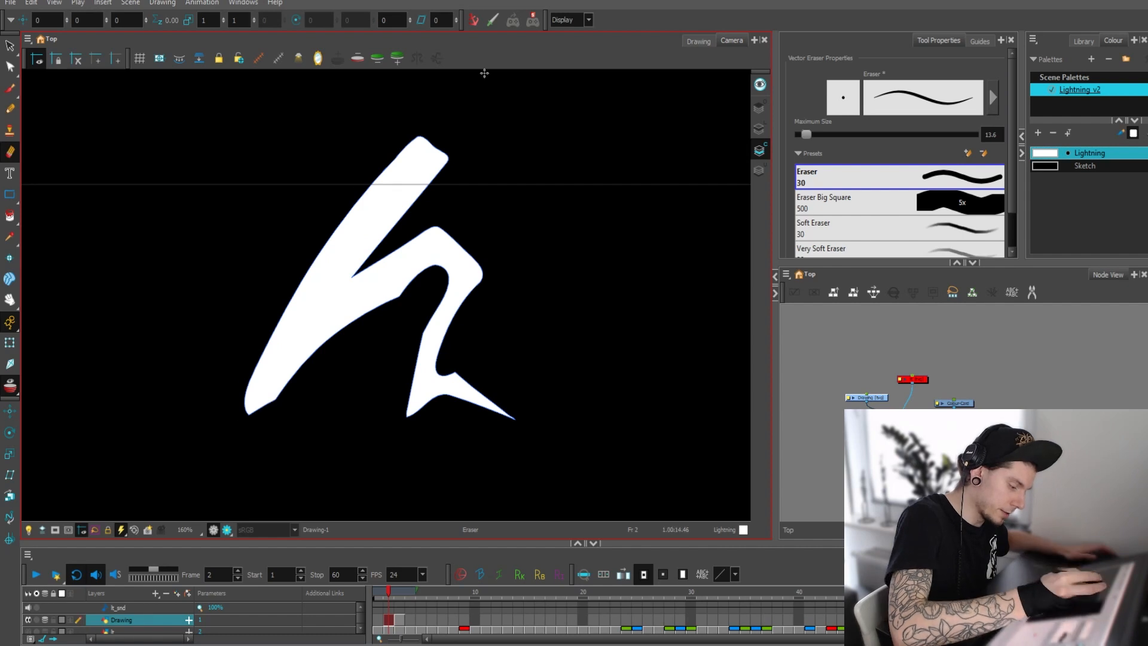
Carve a deeper notch between the bolt's long arm and its bend, and remove the leftover sliver
left_click_drag(450, 159, 314, 319)
left_click_drag(359, 284, 442, 228)
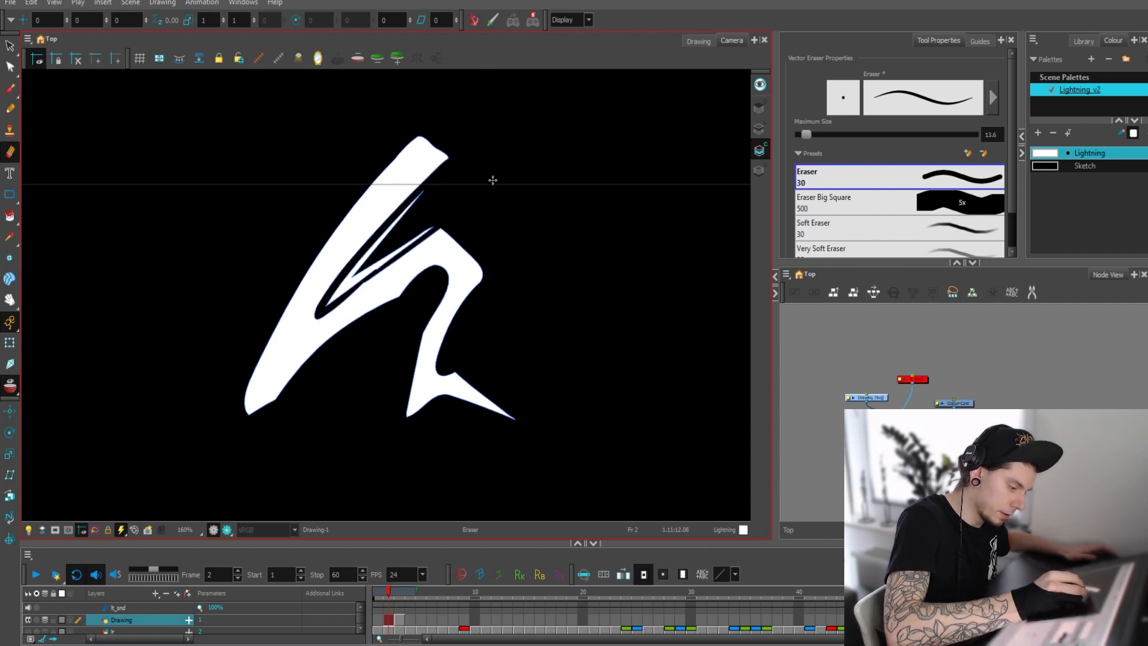
left_click(357, 278)
key("1")
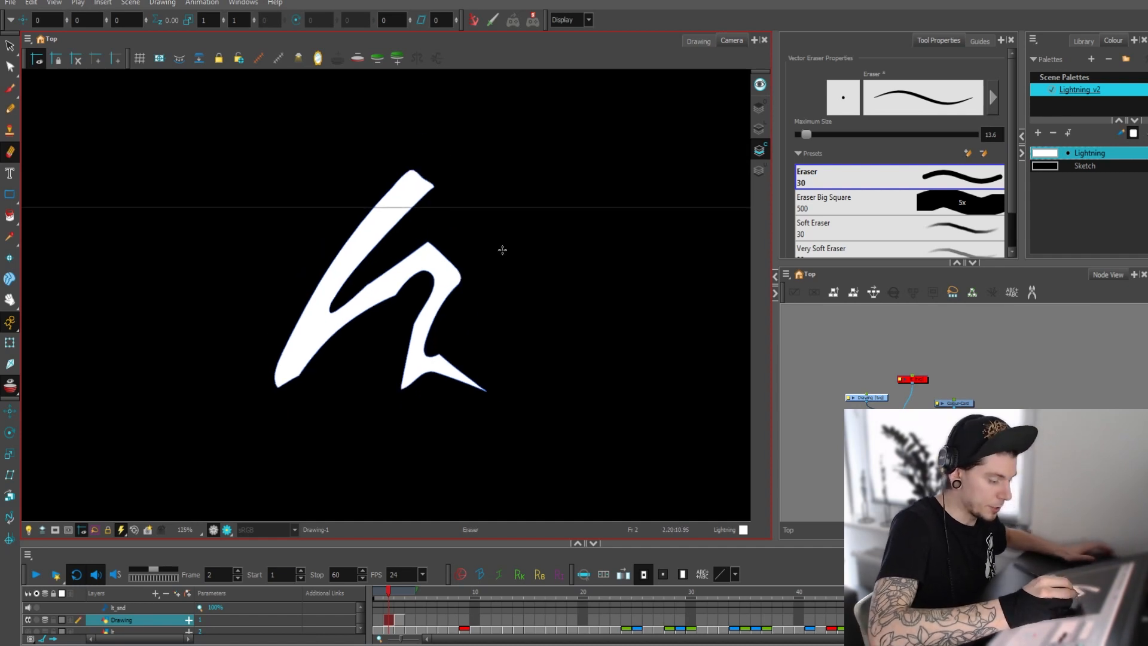
Shave the upper right edge of the bolt's bend to sharpen its corners
key("2")
key("2")
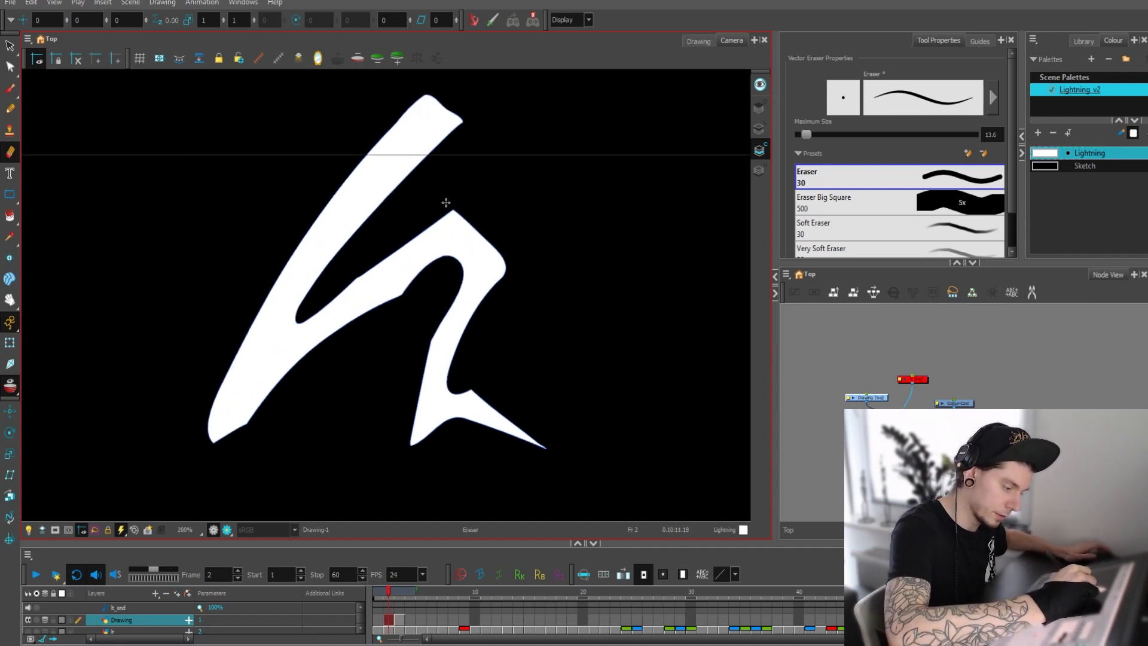
mouse_move(446, 203)
left_mouse_down()
mouse_move(526, 302)
mouse_move(500, 282)
left_mouse_up()
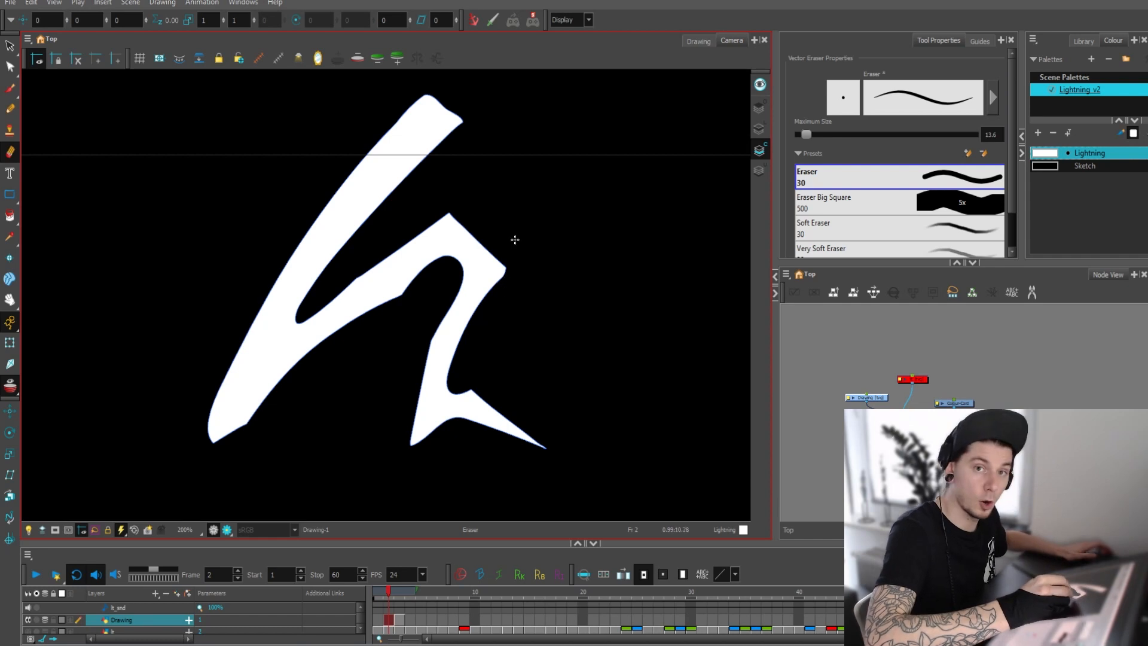
mouse_move(508, 232)
left_mouse_down()
mouse_move(497, 320)
mouse_move(533, 246)
left_mouse_up()
Select the entire bolt on frame 2 and rotate it clockwise so its tip points down into the frame
key("1")
key("1")
key("1")
key("1")
key("1")
key("1")
key("2")
key("2")
key("2")
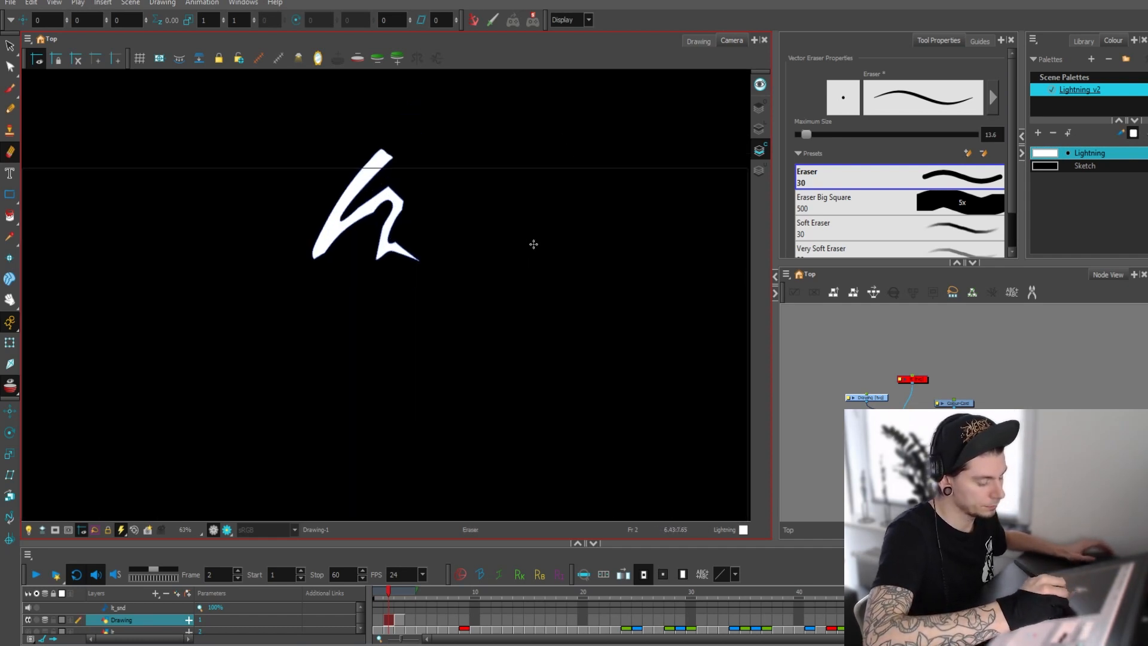
key("1")
key("1")
key("2")
key("alt+s")
mouse_move(388, 128)
left_mouse_down()
mouse_move(389, 297)
mouse_move(422, 177)
mouse_move(427, 206)
mouse_move(375, 222)
left_mouse_up()
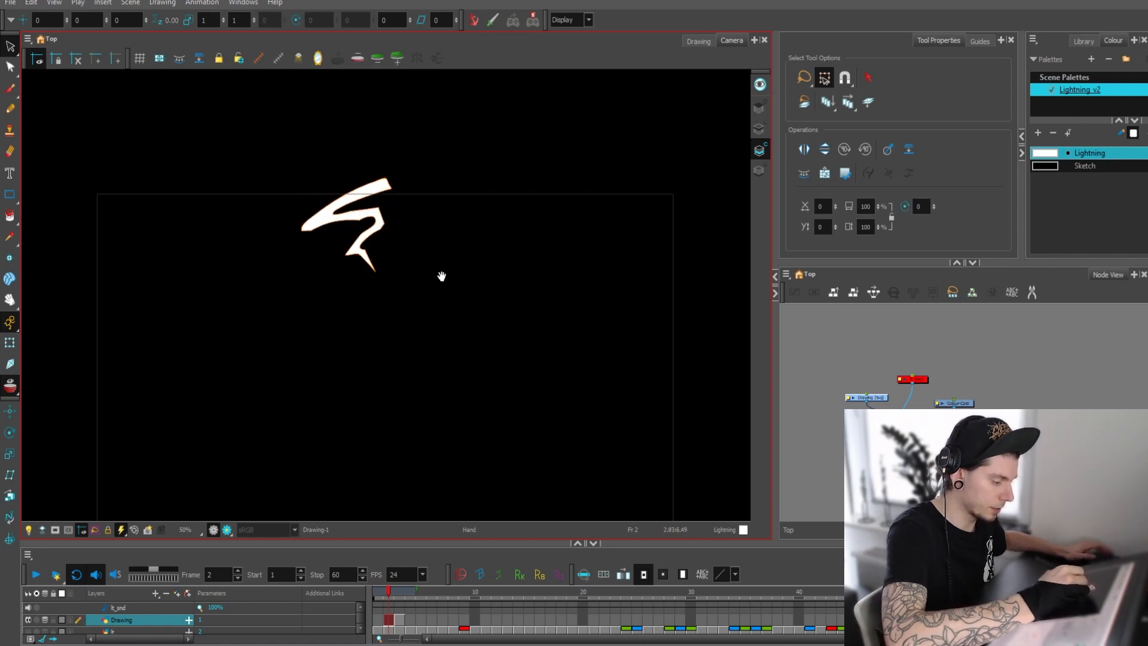
mouse_move(441, 275)
left_mouse_down()
mouse_move(433, 231)
mouse_move(403, 302)
mouse_move(436, 402)
mouse_move(446, 316)
left_mouse_up()
Sketch a downward arrow below the bolt's tip with the Brush to show its direction, and undo it
key("alt+b")
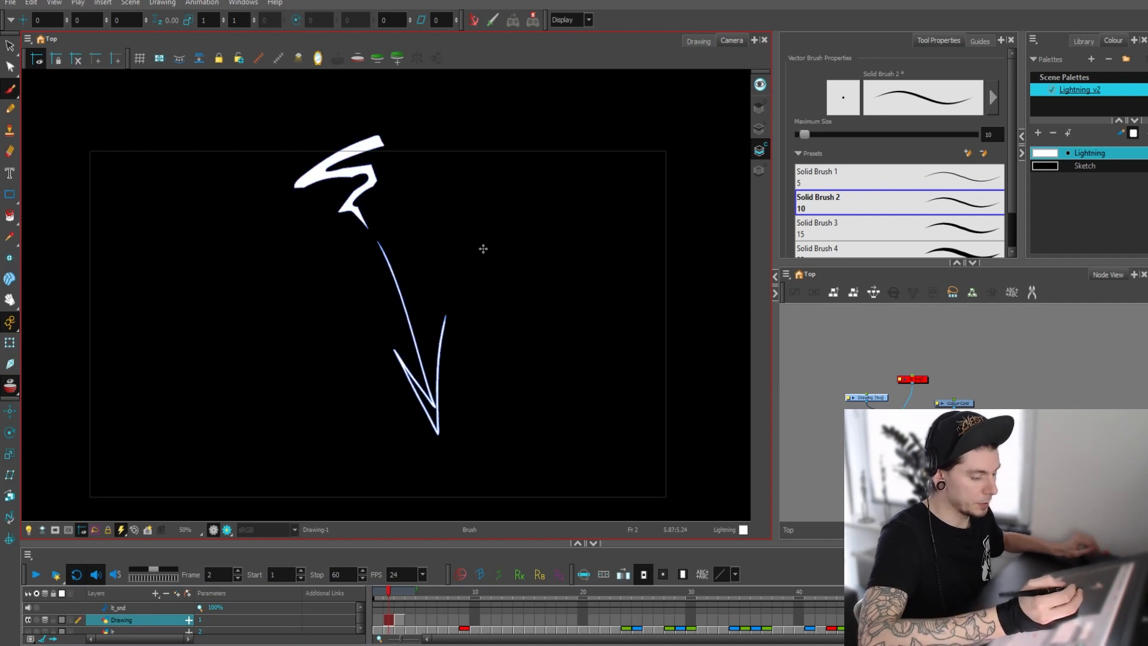
key("ctrl+z")
left_click_drag(514, 294, 527, 279)
key("1")
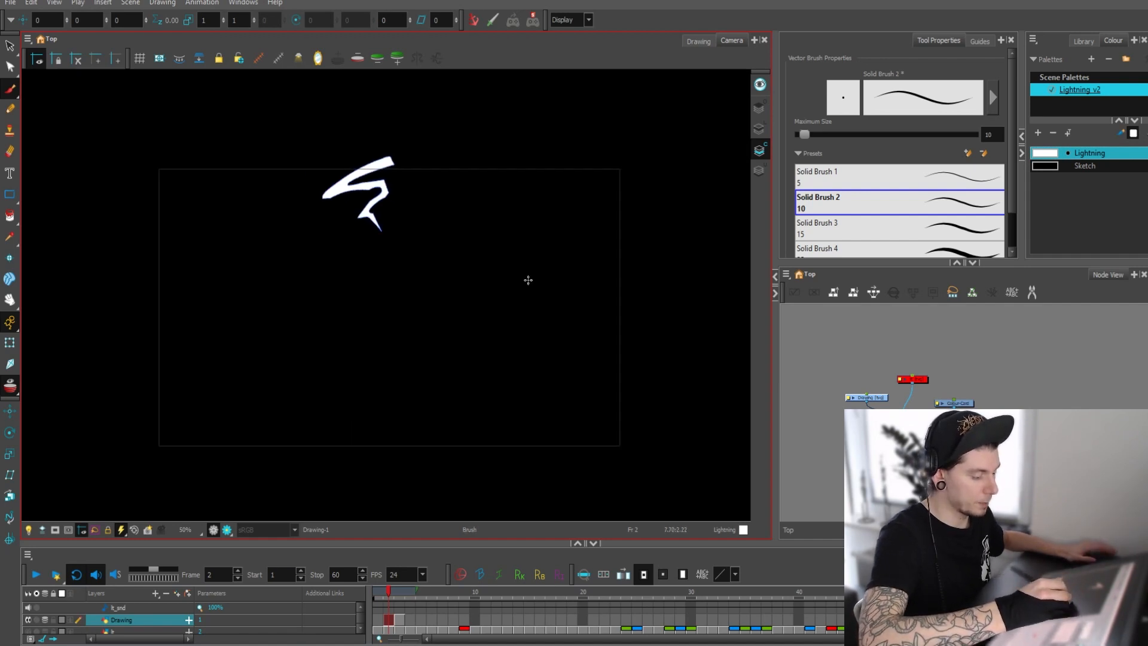
key("2")
key("2")
left_click_drag(528, 238, 531, 264)
key("1")
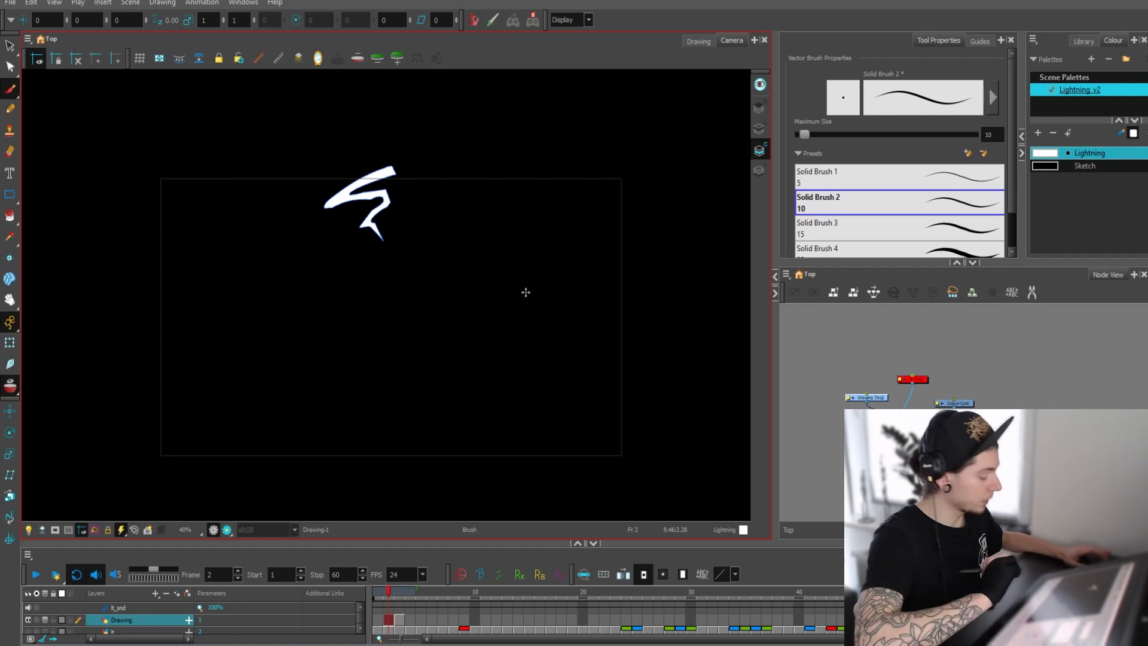
Draw a stepped bolt path on frame 3 from just above the camera frame down to near its lower edge
key(".")
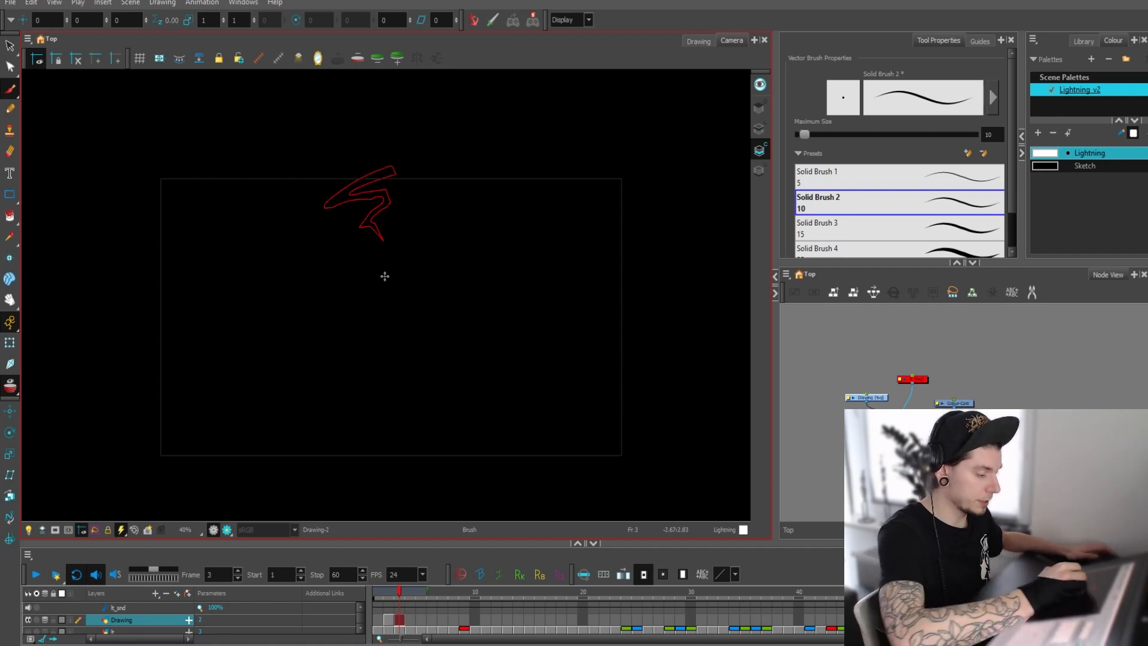
left_click_drag(453, 257, 460, 251)
key("1")
key("1")
key("2")
key("2")
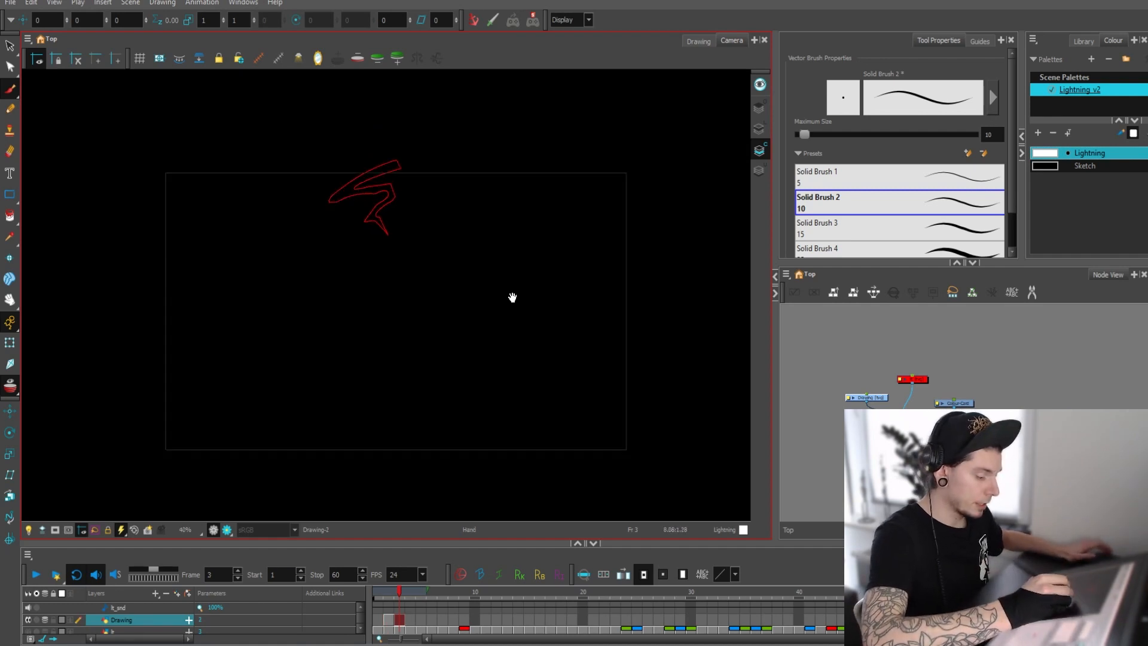
left_click_drag(512, 297, 505, 300)
key("2")
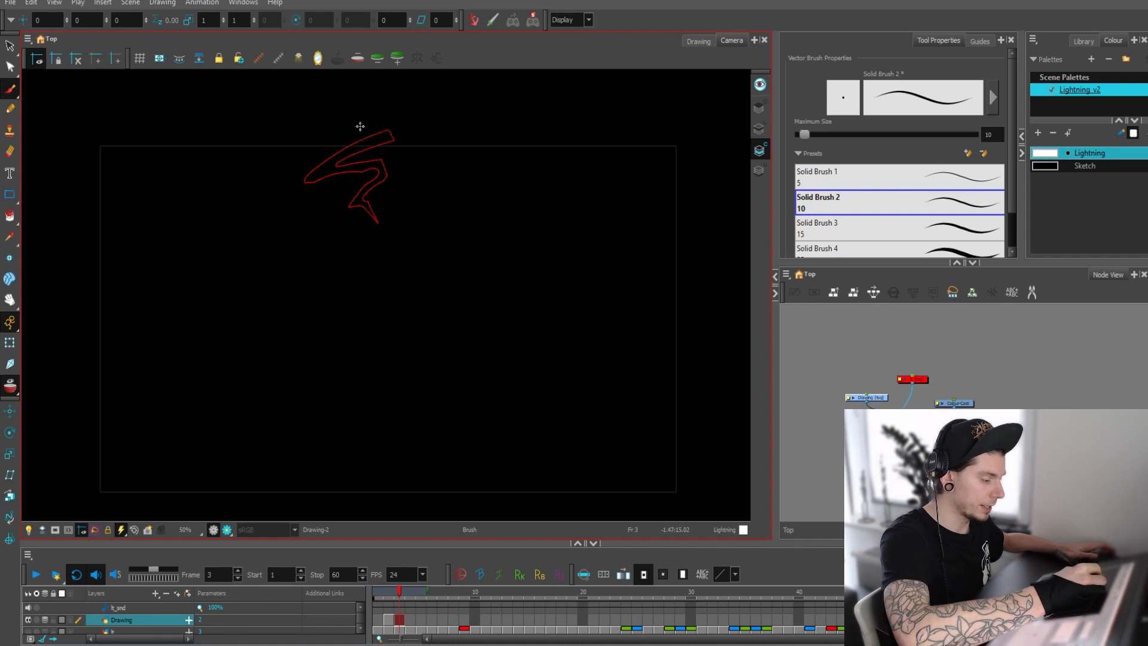
mouse_move(346, 138)
left_mouse_down()
mouse_move(370, 263)
mouse_move(417, 269)
mouse_move(410, 474)
left_mouse_up()
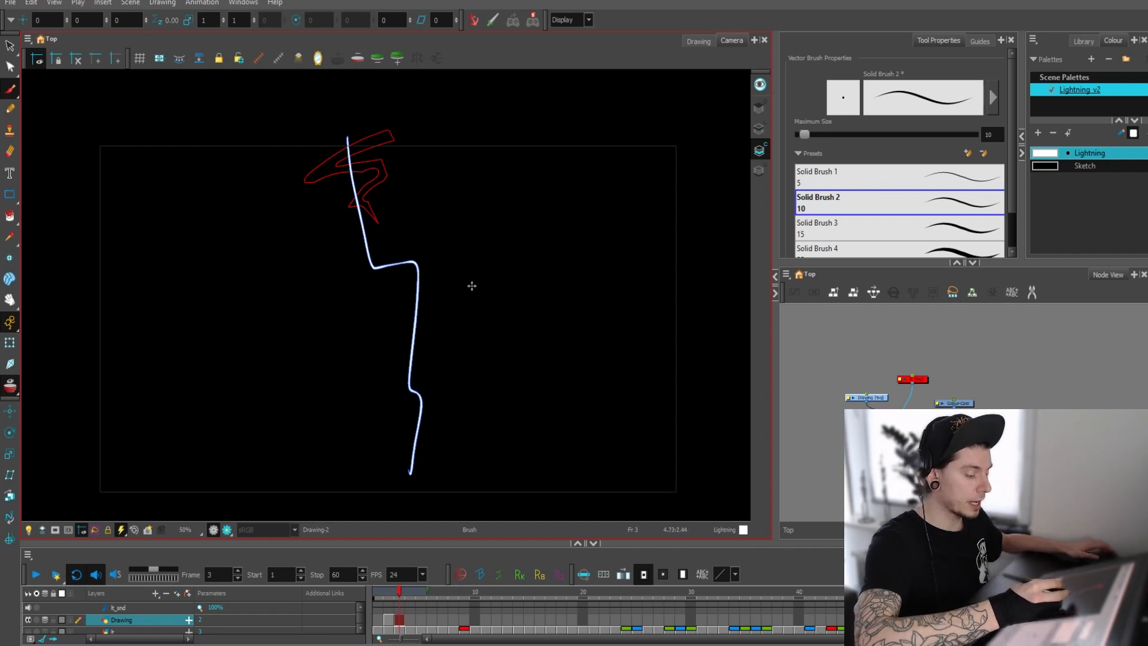
Sketch an alternative bolt path bending left from the first bend down to the tip, plus a rough loop around the original branch
mouse_move(406, 246)
left_mouse_down()
mouse_move(363, 289)
mouse_move(360, 376)
mouse_move(391, 457)
mouse_move(446, 453)
mouse_move(468, 345)
mouse_move(436, 260)
mouse_move(310, 283)
mouse_move(408, 471)
left_mouse_up()
key("ctrl+z")
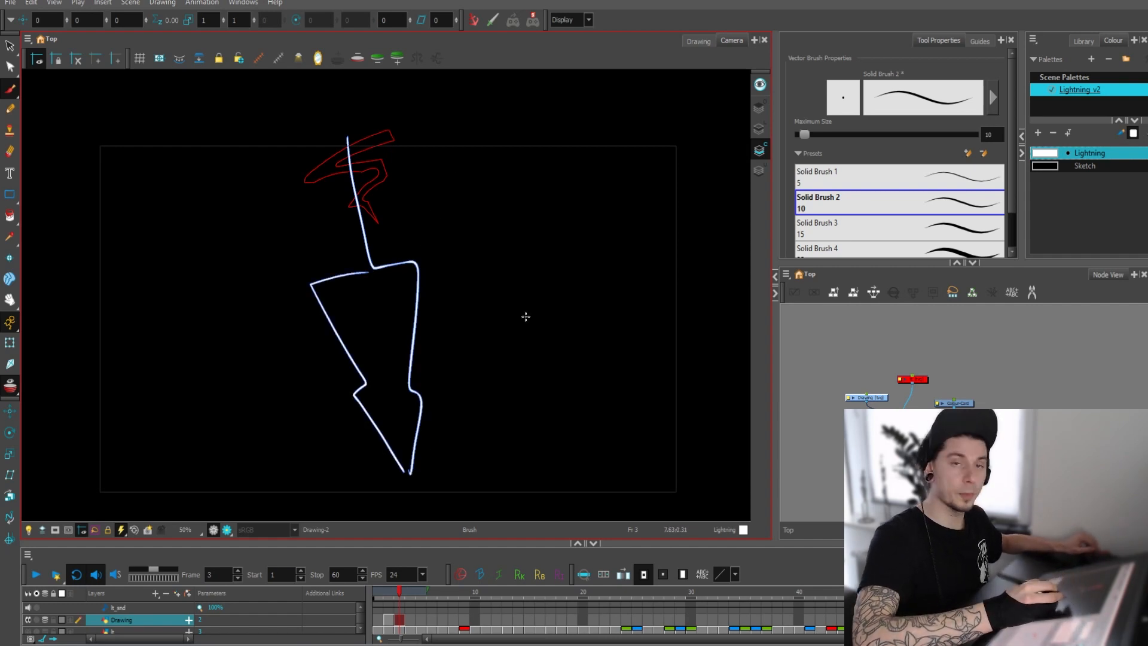
mouse_move(411, 251)
left_mouse_down()
mouse_move(380, 315)
mouse_move(403, 456)
mouse_move(417, 474)
mouse_move(451, 367)
mouse_move(414, 252)
left_mouse_up()
key("alt+o")
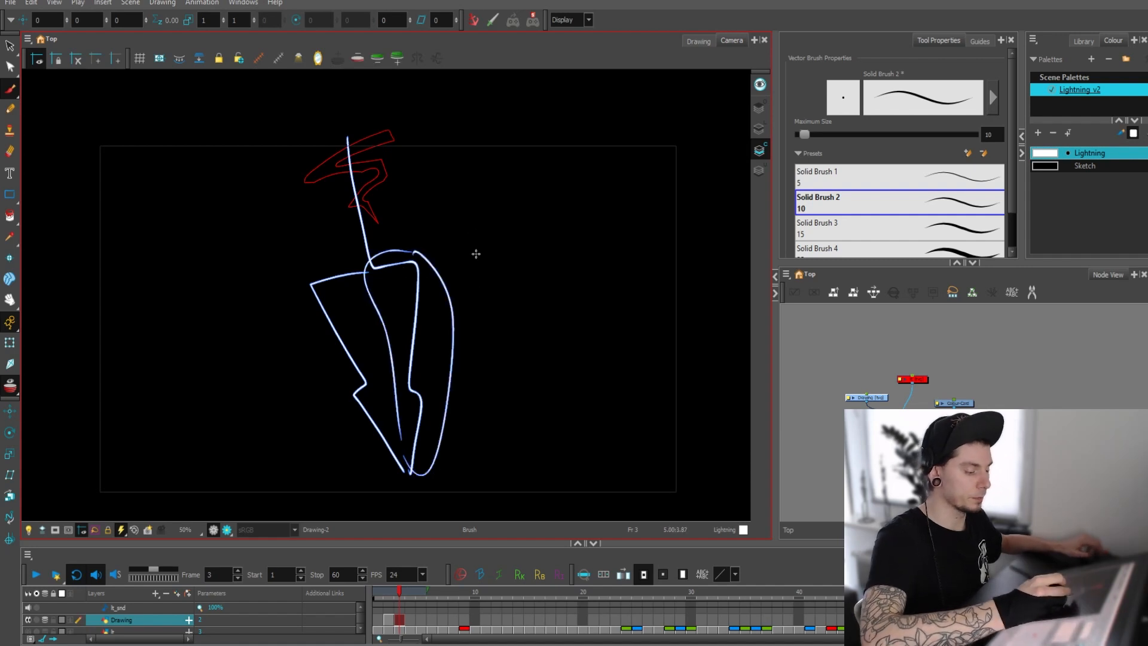
Cut the right-hand branch free at the first bend and delete it together with the rough loop
key("alt+e")
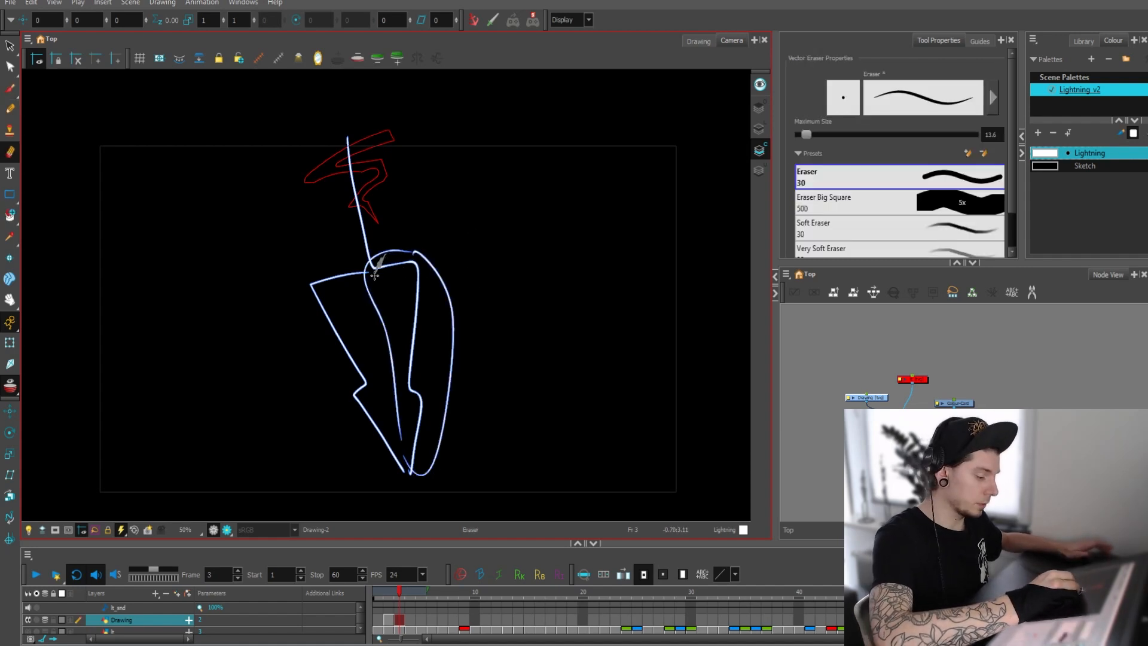
key("alt+s")
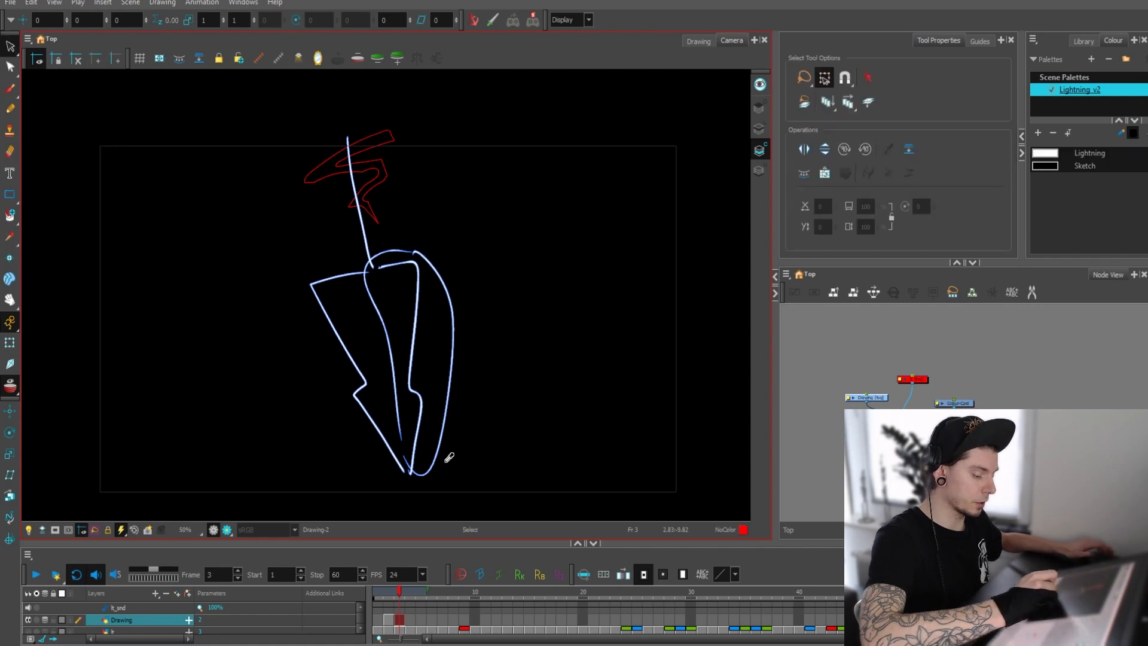
mouse_move(465, 320)
left_mouse_down()
mouse_move(373, 406)
mouse_move(443, 361)
left_mouse_up()
key("Delete")
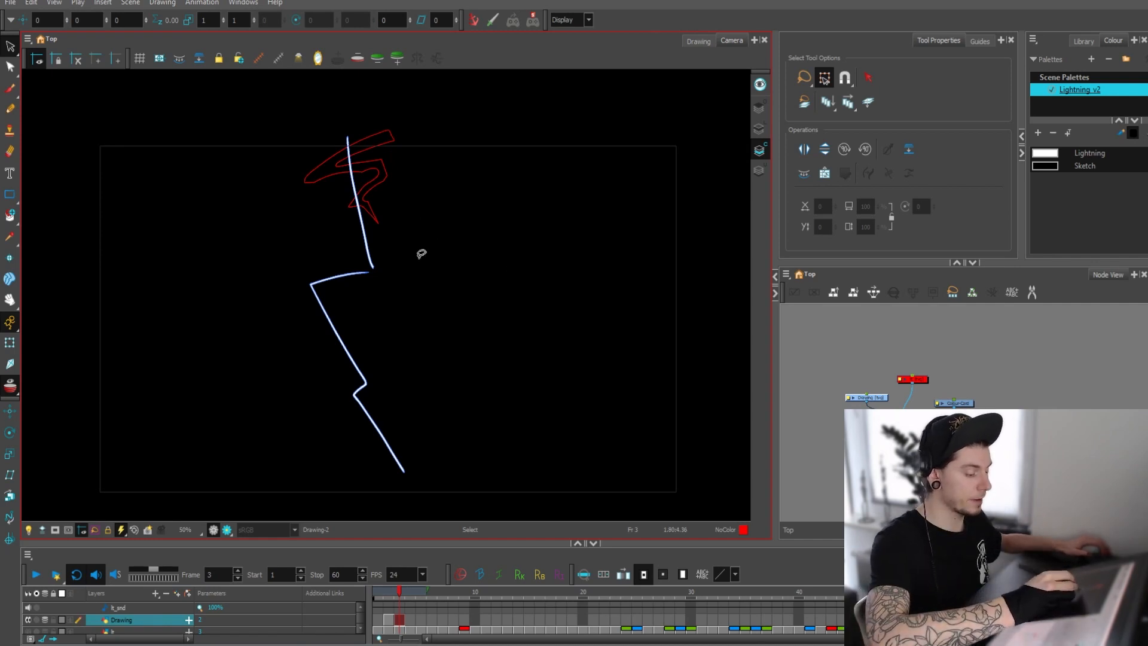
mouse_move(417, 252)
left_mouse_down()
mouse_move(328, 230)
mouse_move(477, 345)
left_mouse_up()
left_click(479, 342)
Undo the alternative path edits back to the original stepped bolt on frame 3
key("alt+b")
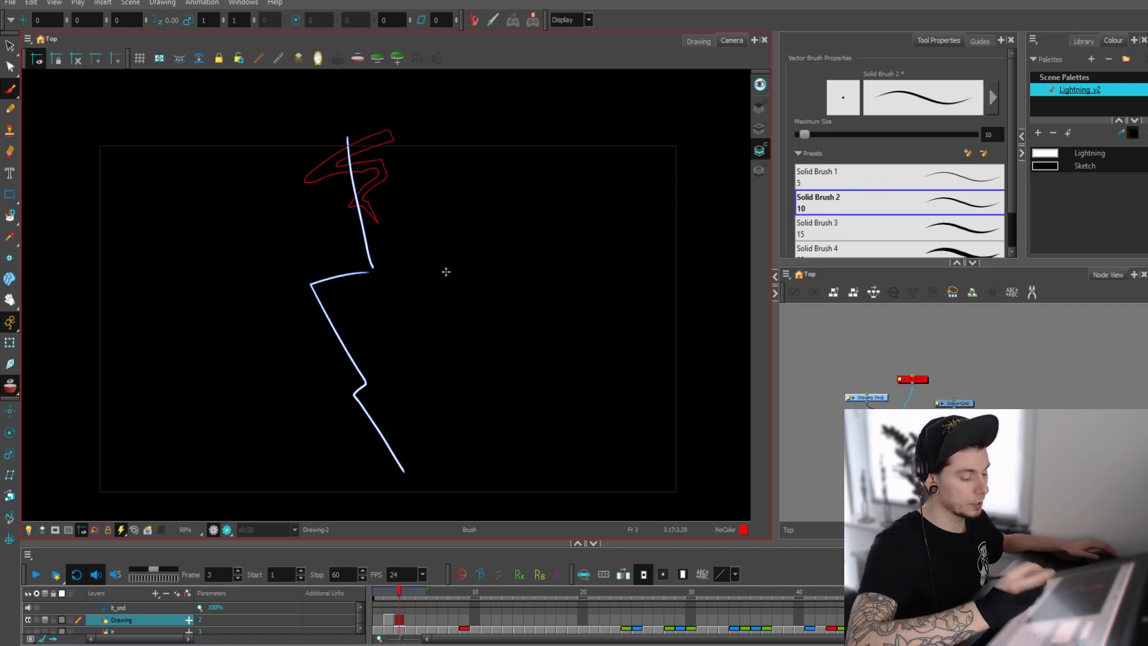
key("ctrl+z")
key("ctrl+z")
key("ctrl+z")
key("ctrl+z")
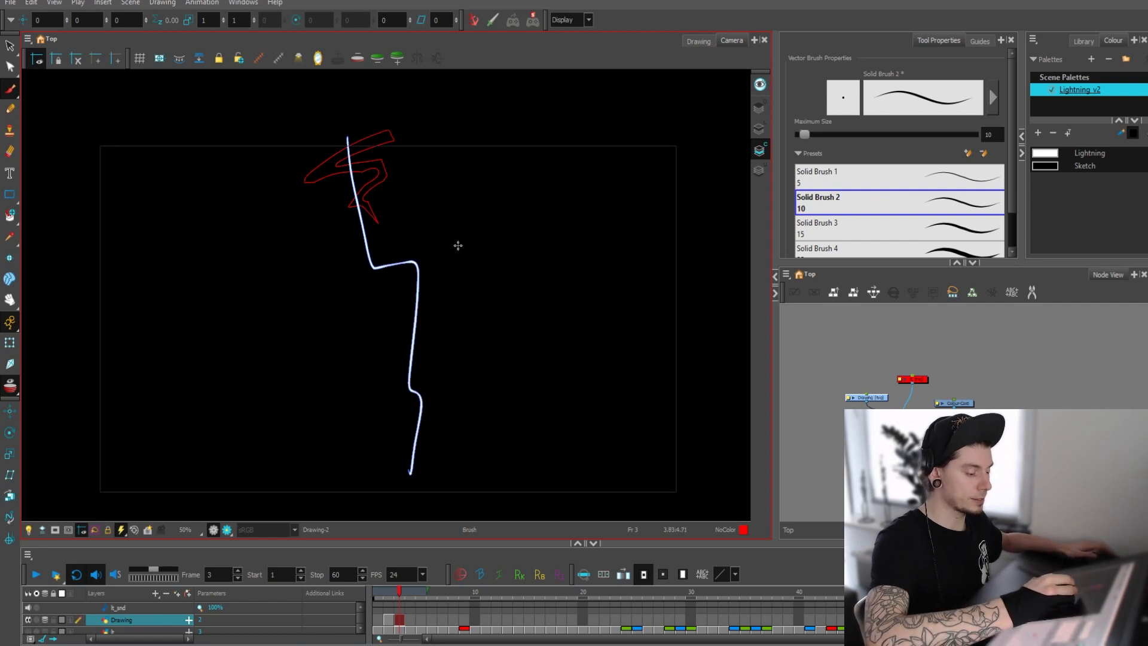
Mark the upper two bends of the bolt with arrows and an outer arc in the Lightning colour
mouse_move(429, 167)
left_mouse_down()
mouse_move(395, 202)
mouse_move(379, 253)
left_mouse_up()
key("ctrl+z")
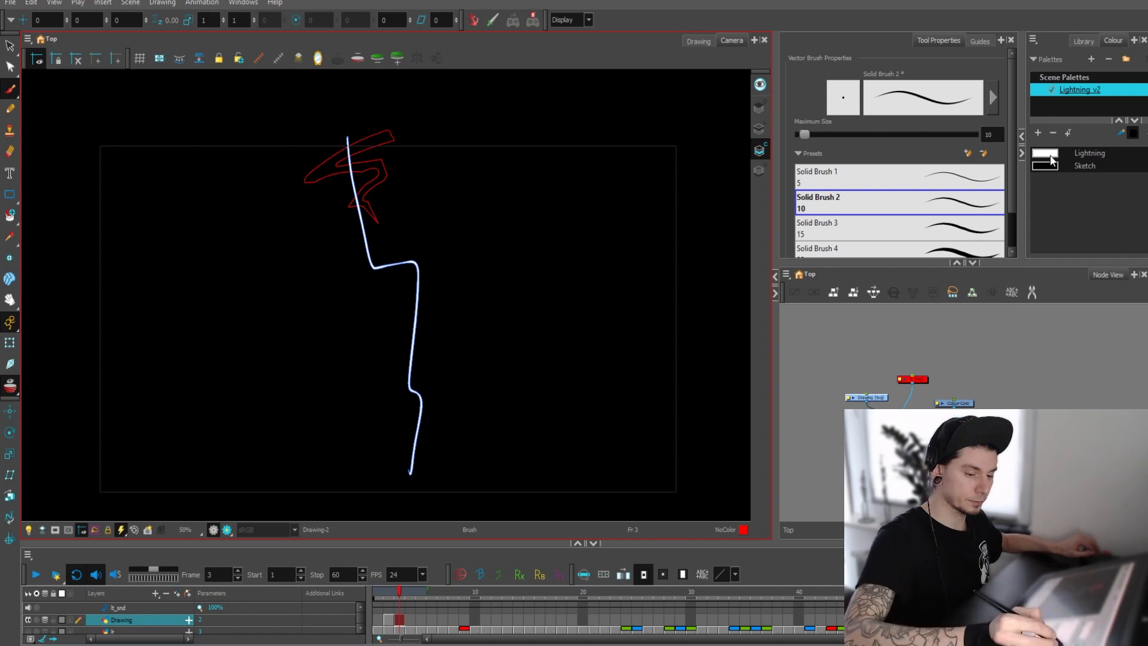
left_click(1051, 156)
mouse_move(410, 178)
left_mouse_down()
mouse_move(378, 251)
mouse_move(376, 233)
mouse_move(379, 253)
mouse_move(394, 236)
mouse_move(349, 224)
mouse_move(360, 269)
mouse_move(393, 279)
left_mouse_up()
key("ctrl+z")
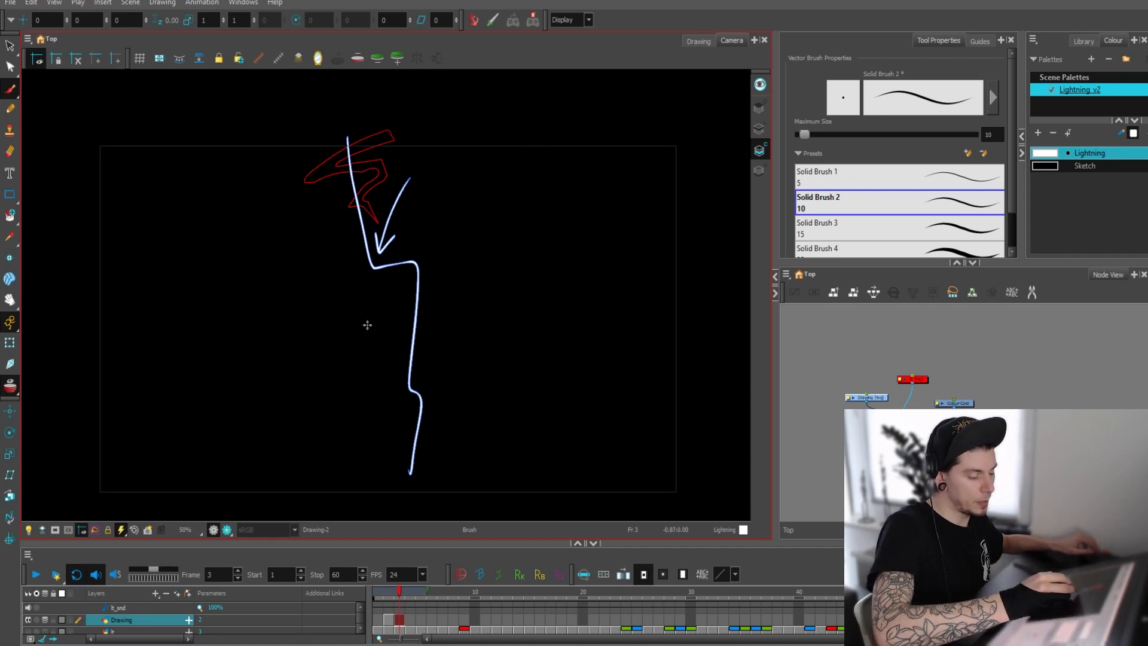
mouse_move(331, 355)
left_mouse_down()
mouse_move(399, 297)
mouse_move(402, 326)
left_mouse_up()
mouse_move(416, 243)
left_mouse_down()
mouse_move(447, 282)
mouse_move(442, 318)
left_mouse_up()
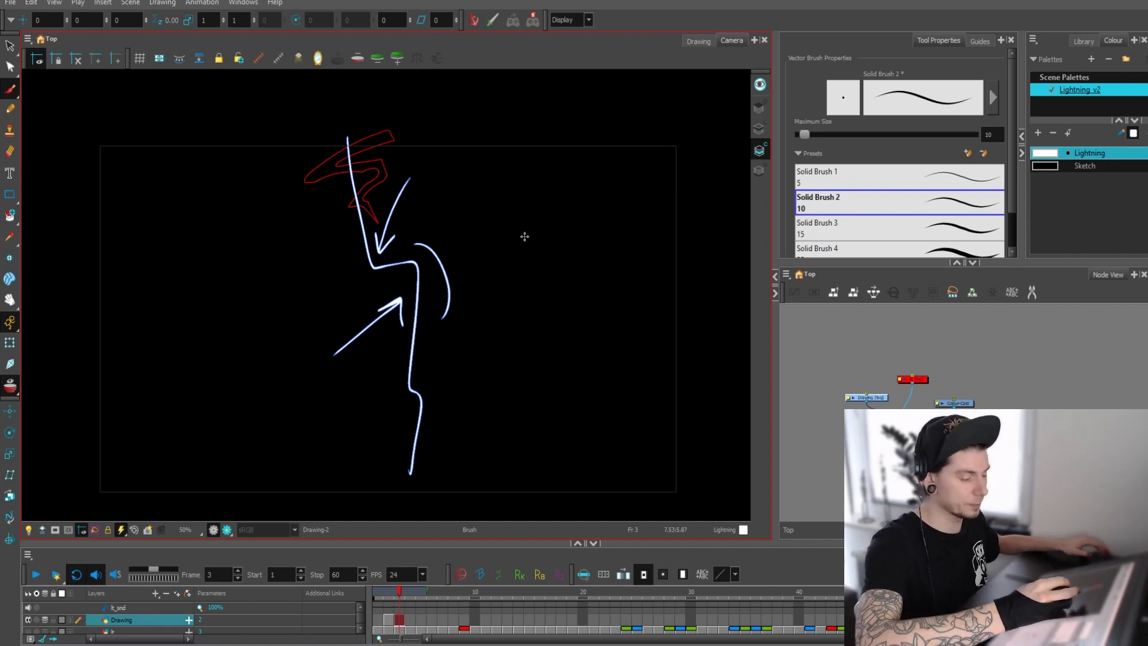
Select the stepped bolt path and all its arrow marks on frame 3 and delete them
key("alt+s")
mouse_move(488, 209)
left_mouse_down()
mouse_move(416, 166)
mouse_move(556, 329)
mouse_move(548, 302)
mouse_move(520, 291)
left_mouse_up()
key("Delete")
key("alt+b")
key("1")
key("1")
key("2")
key("1")
key("2")
key("2")
key("1")
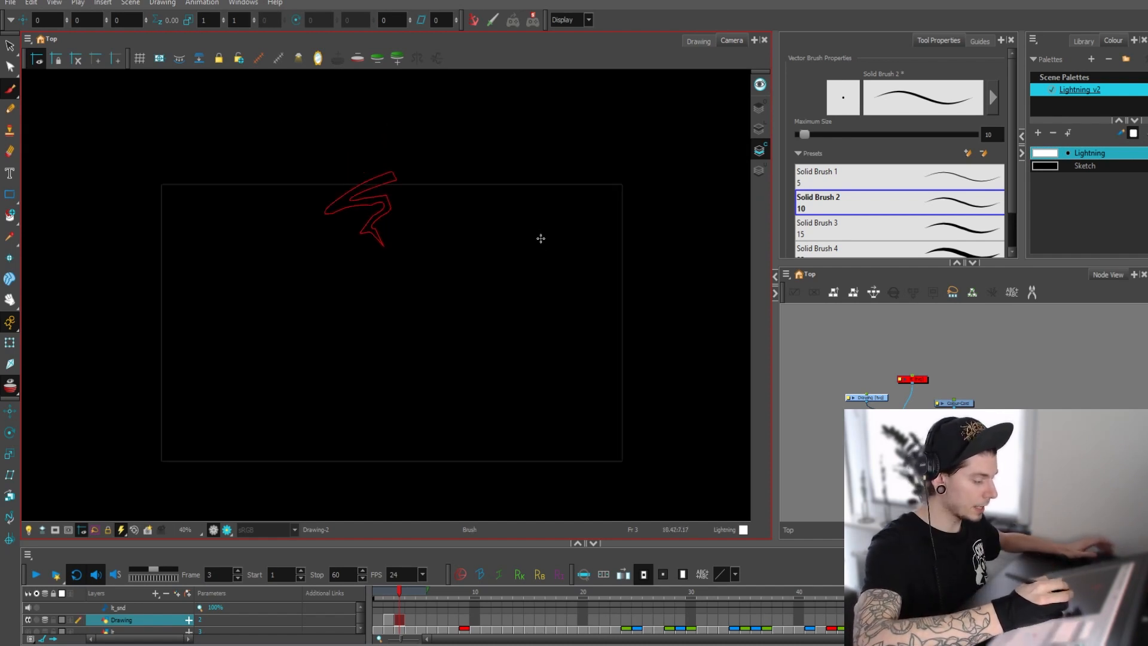
key("2")
key("1")
key("2")
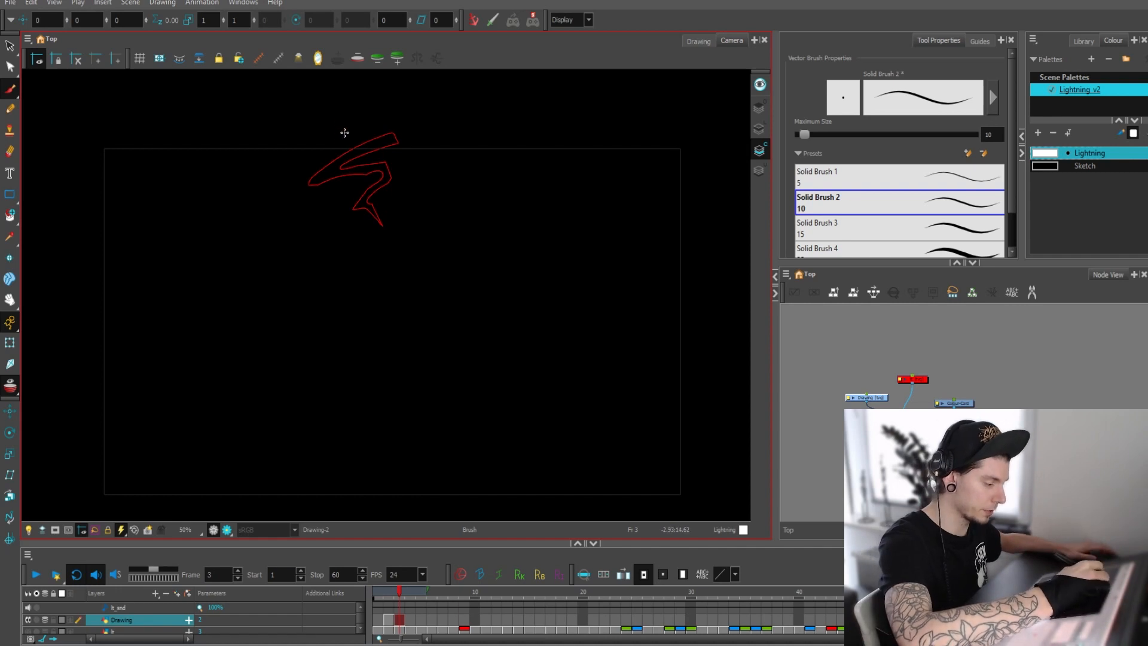
Draw a zigzag bolt path on frame 3 from above the camera frame to near its lower edge, undoing attempts that do not fit
left_click_drag(344, 131, 375, 214)
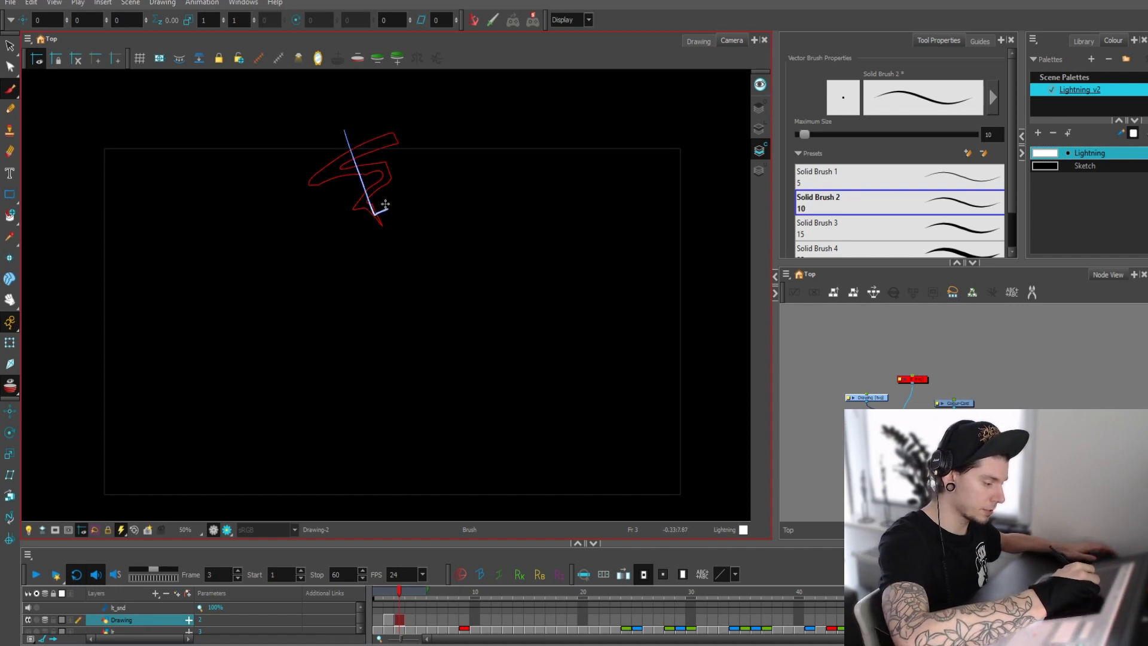
key("ctrl+z")
mouse_move(377, 122)
left_mouse_down()
mouse_move(352, 228)
mouse_move(389, 259)
mouse_move(411, 306)
mouse_move(504, 344)
mouse_move(507, 358)
mouse_move(426, 449)
left_mouse_up()
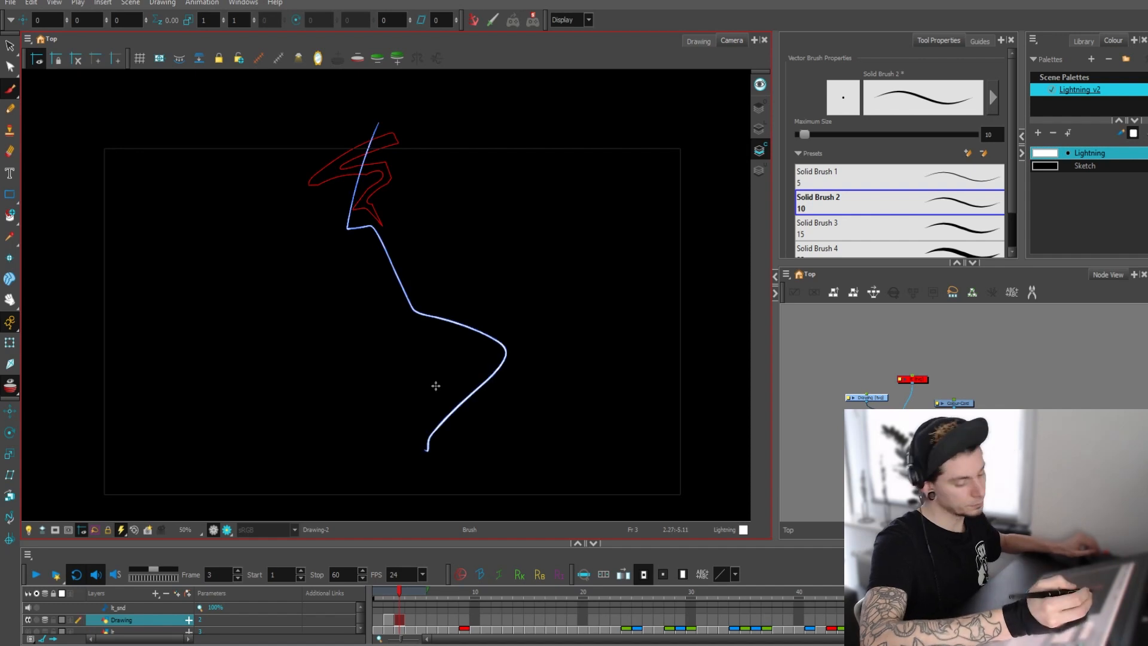
key("ctrl+z")
mouse_move(358, 126)
left_mouse_down()
mouse_move(363, 197)
mouse_move(383, 237)
mouse_move(428, 229)
mouse_move(412, 276)
mouse_move(433, 302)
left_mouse_up()
key("ctrl+z")
mouse_move(359, 123)
left_mouse_down()
mouse_move(373, 235)
mouse_move(385, 231)
mouse_move(422, 277)
mouse_move(374, 387)
mouse_move(428, 447)
left_mouse_up()
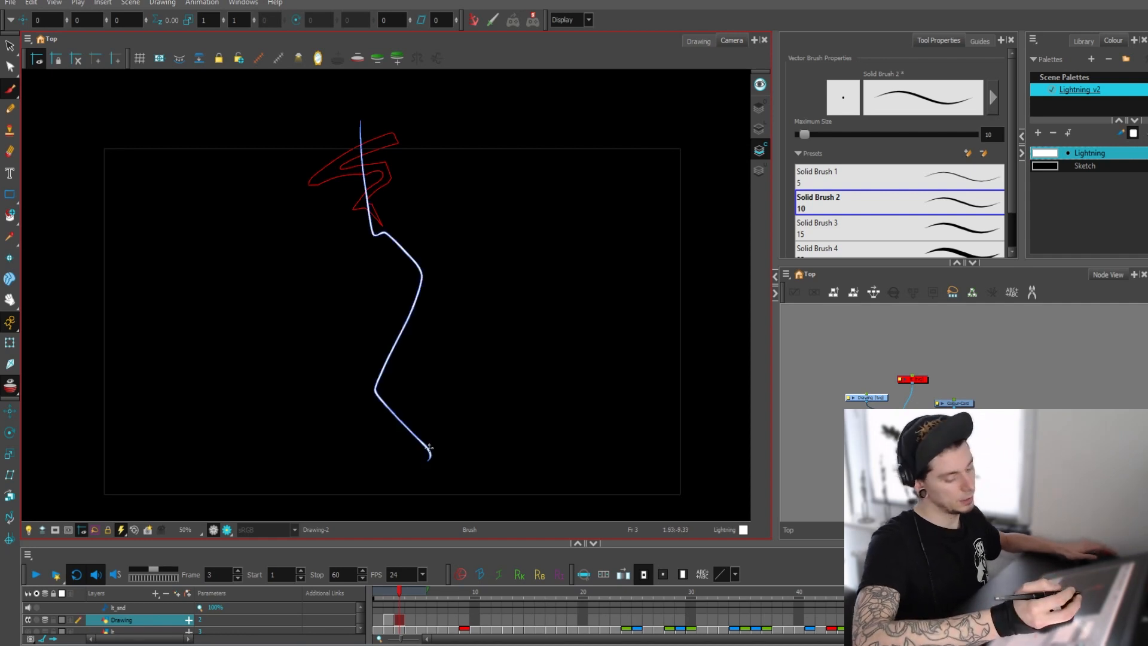
Examine the zigzag path's lower bends and tip up close, and its overall shape against the opening bolt
key("space")
left_click_drag(522, 415, 491, 303)
key("2")
key("2")
key("2")
key("2")
key("alt+q")
key("1")
key("1")
key("1")
key("1")
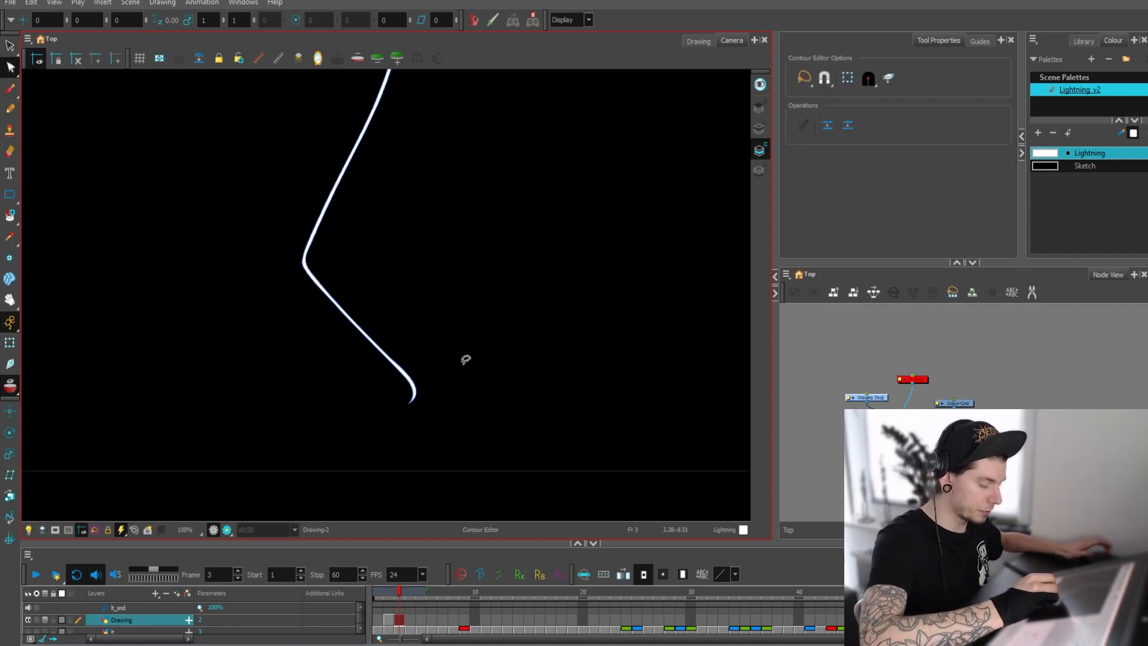
key("space")
left_click_drag(487, 241, 485, 329)
key("1")
key("1")
key("2")
key("2")
key("space")
left_click_drag(499, 267, 494, 291)
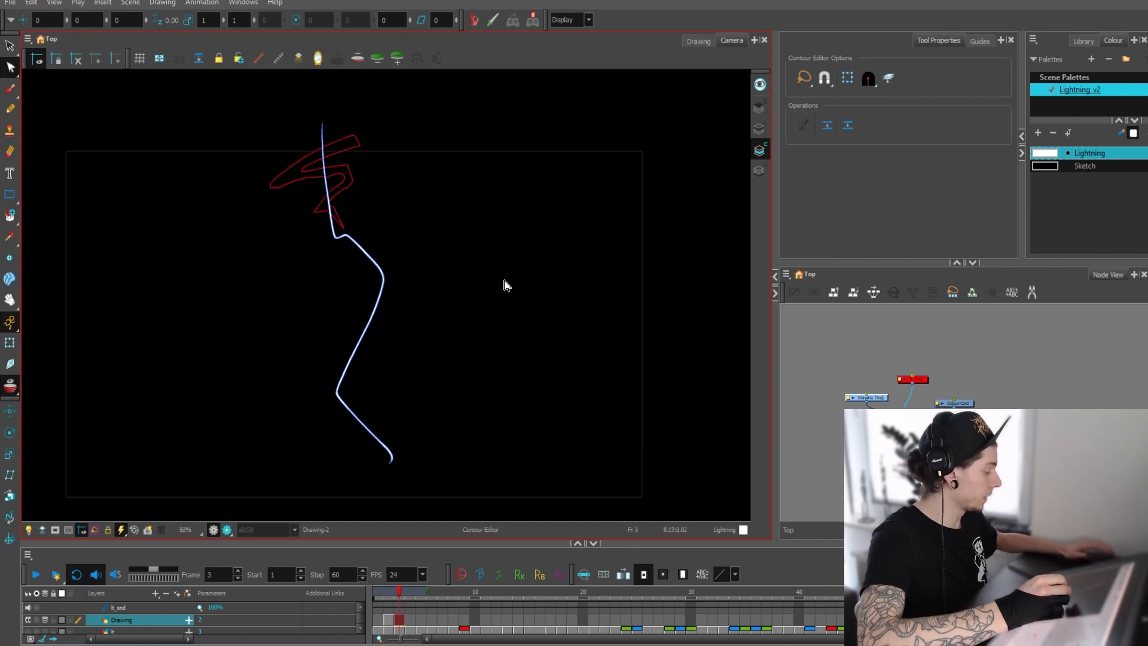
Mark the upper two bends of the zigzag path with Brush arrows on the inside and arcs on the outside
key("alt+b")
key("1")
key("2")
key("2")
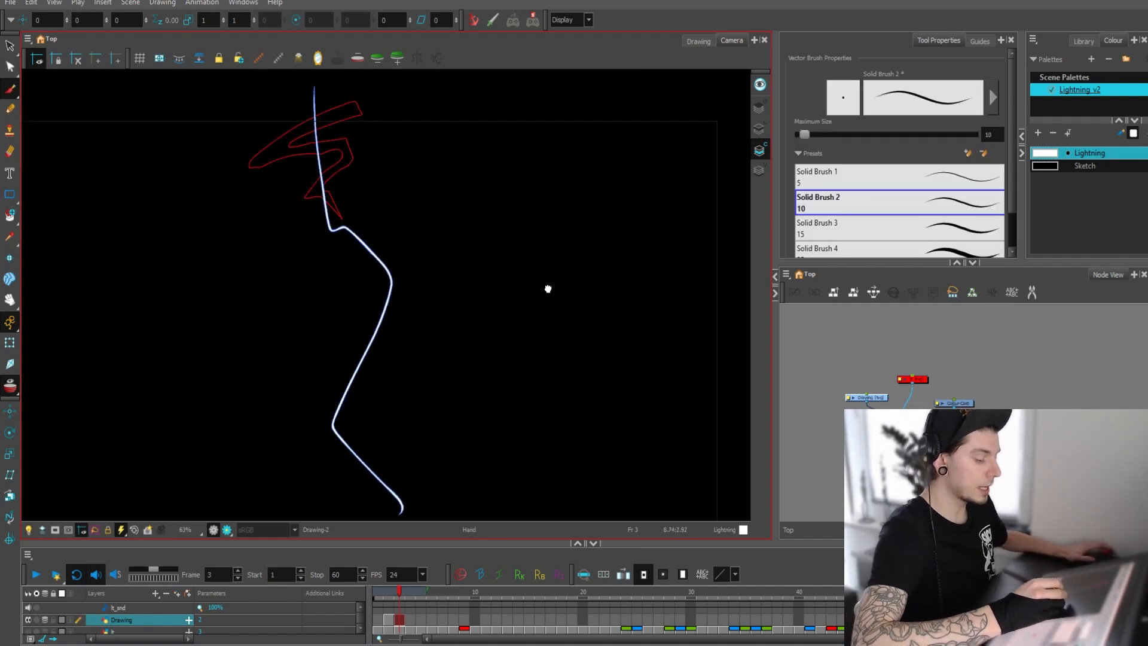
key("1")
key("space")
left_click_drag(553, 275, 565, 270)
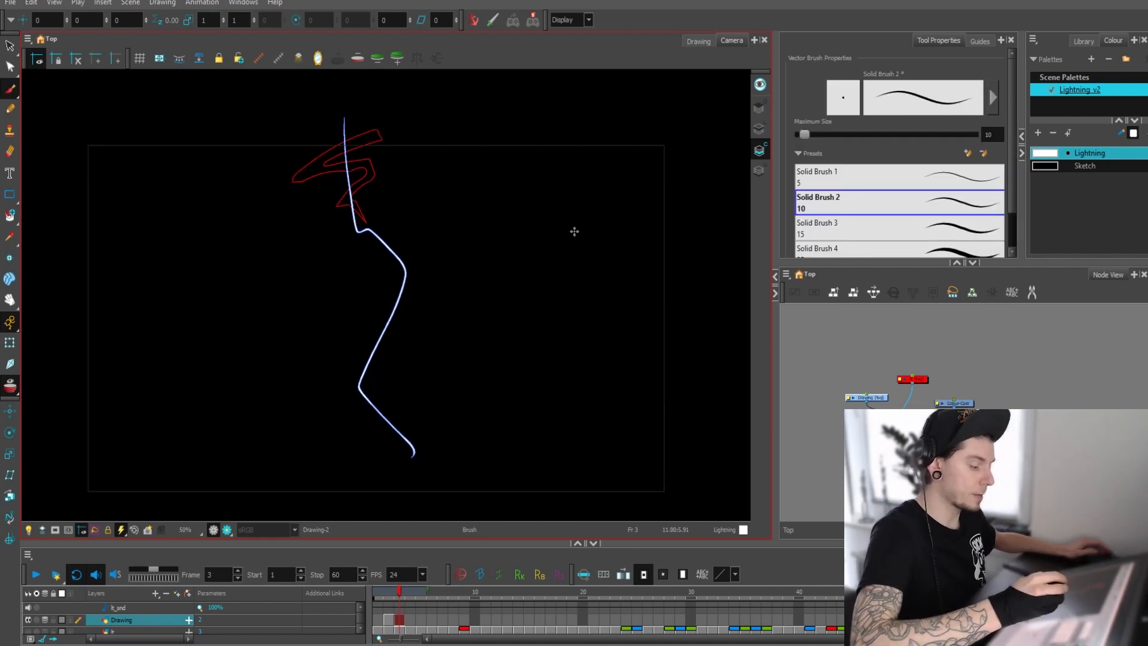
mouse_move(396, 168)
left_mouse_down()
mouse_move(362, 208)
mouse_move(326, 221)
mouse_move(360, 251)
left_mouse_up()
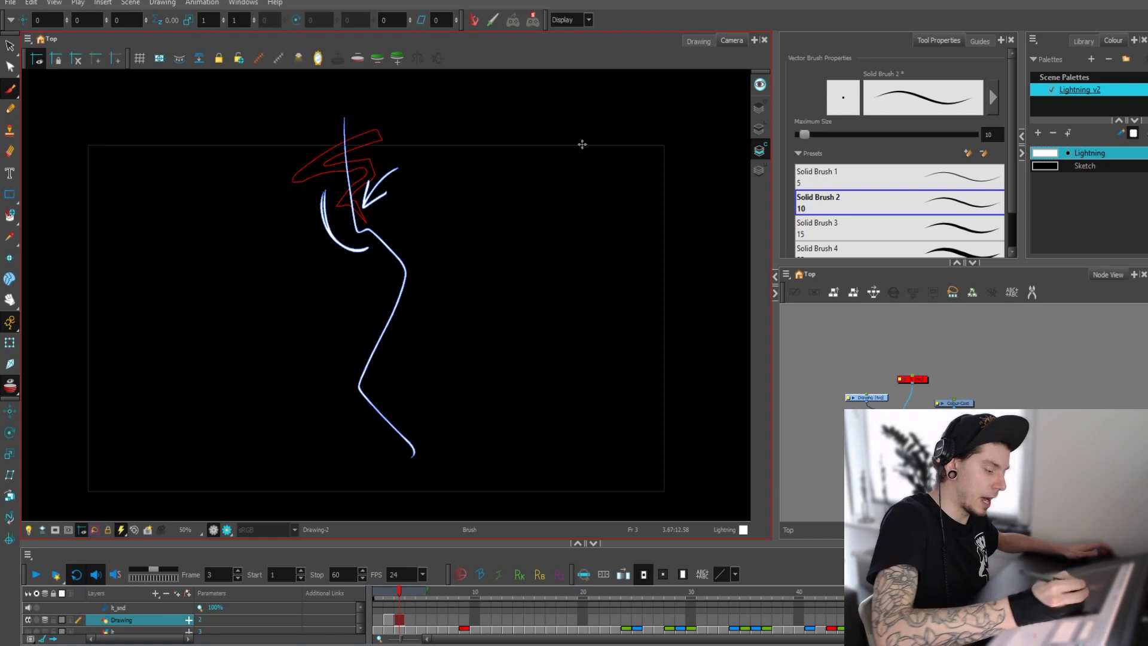
left_click_drag(334, 299, 385, 277)
left_click_drag(371, 276, 386, 278)
mouse_move(409, 237)
left_mouse_down()
mouse_move(423, 263)
mouse_move(417, 312)
left_mouse_up()
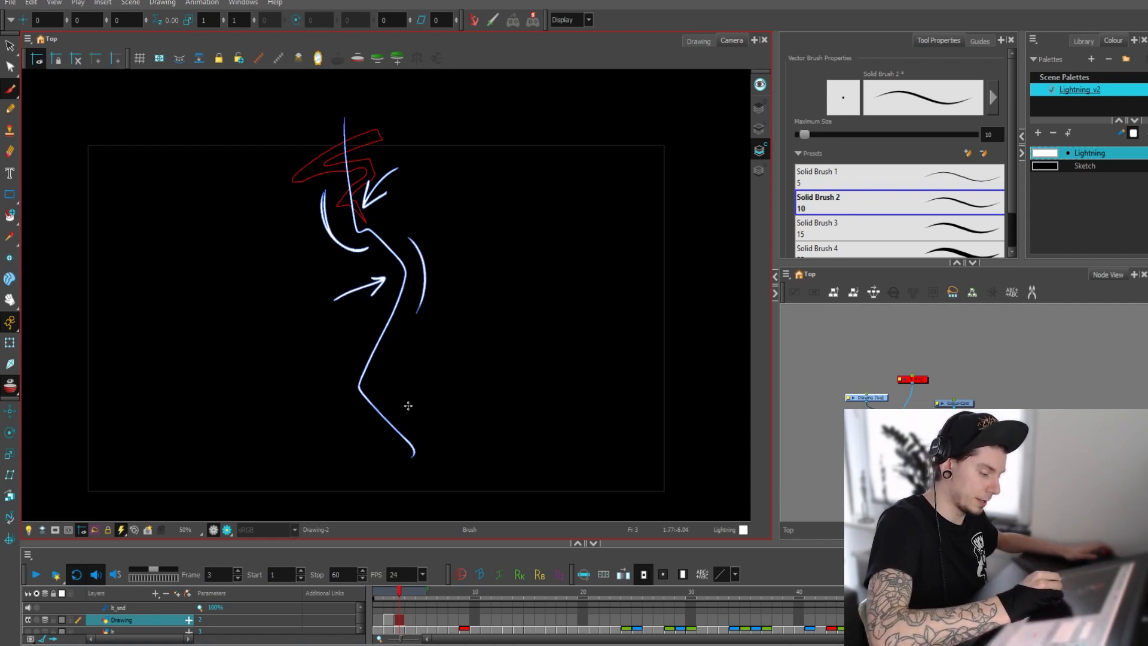
Mark the lowest bend with an arrow and arc, and draw a long downward arrow beside the bolt
left_click_drag(412, 364, 372, 380)
mouse_move(372, 381)
left_mouse_down()
mouse_move(392, 358)
mouse_move(399, 394)
left_mouse_up()
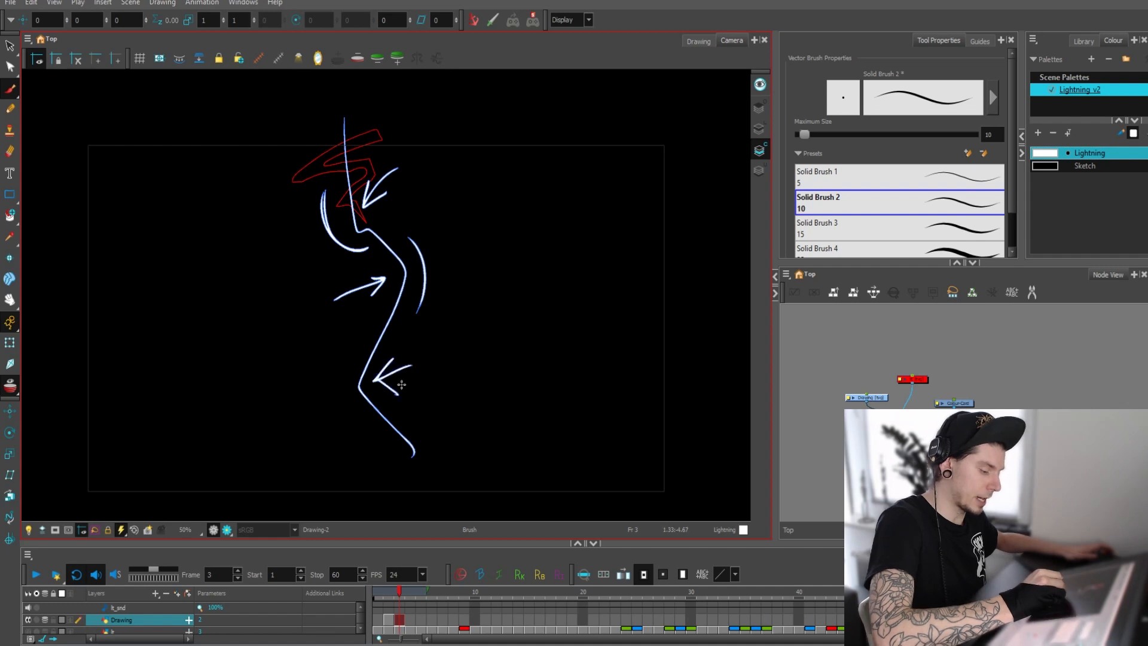
mouse_move(355, 338)
left_mouse_down()
mouse_move(335, 372)
mouse_move(358, 418)
mouse_move(355, 338)
left_mouse_up()
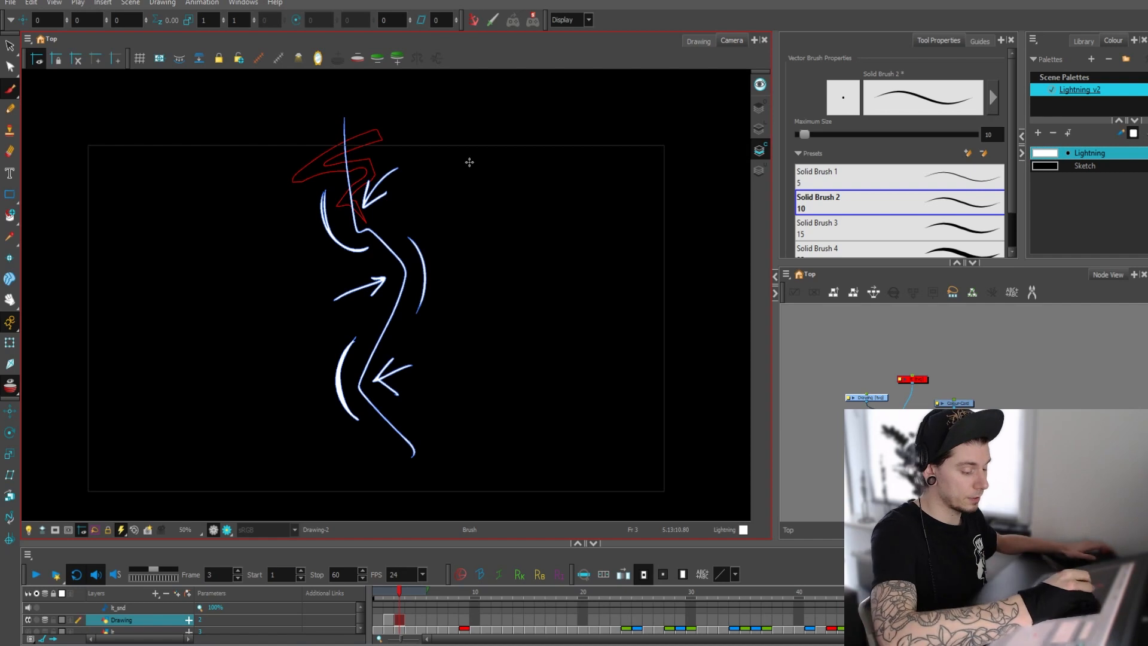
mouse_move(469, 162)
left_mouse_down()
mouse_move(500, 422)
mouse_move(478, 397)
mouse_move(508, 445)
mouse_move(529, 376)
left_mouse_up()
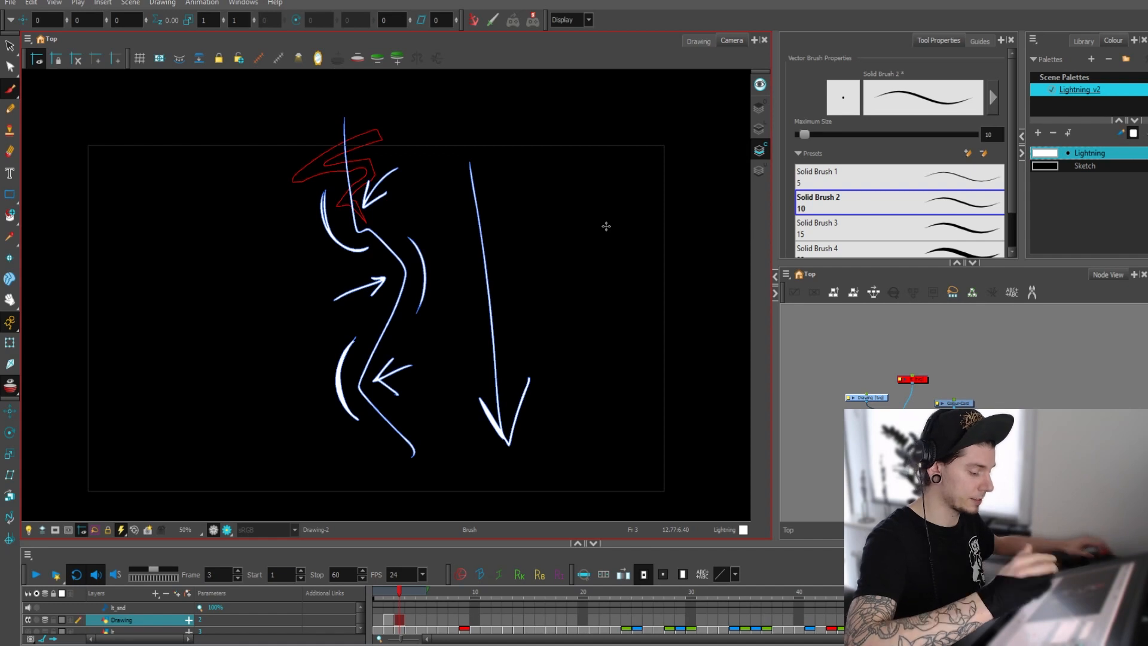
Delete all arrows and arcs around the zigzag path, keeping only the bolt line
key("alt+s")
mouse_move(537, 262)
left_mouse_down()
mouse_move(473, 172)
mouse_move(379, 148)
mouse_move(372, 200)
mouse_move(406, 238)
mouse_move(418, 292)
mouse_move(398, 338)
mouse_move(426, 441)
left_mouse_up()
key("Delete")
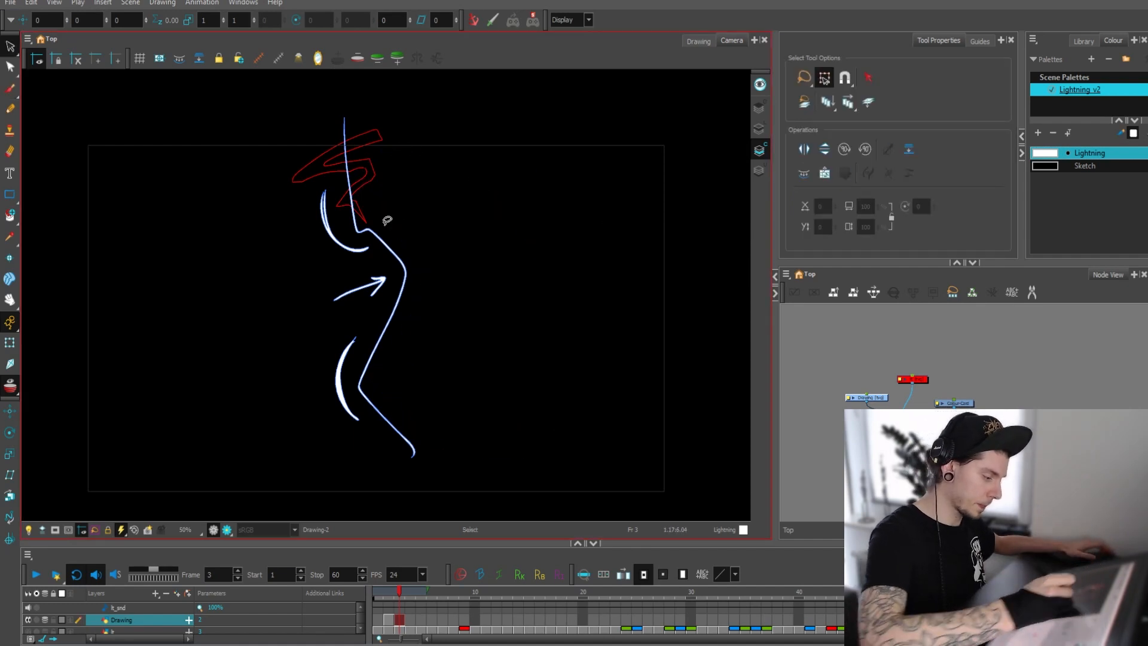
mouse_move(304, 174)
left_mouse_down()
mouse_move(352, 251)
mouse_move(358, 314)
mouse_move(305, 391)
mouse_move(343, 202)
left_mouse_up()
key("Delete")
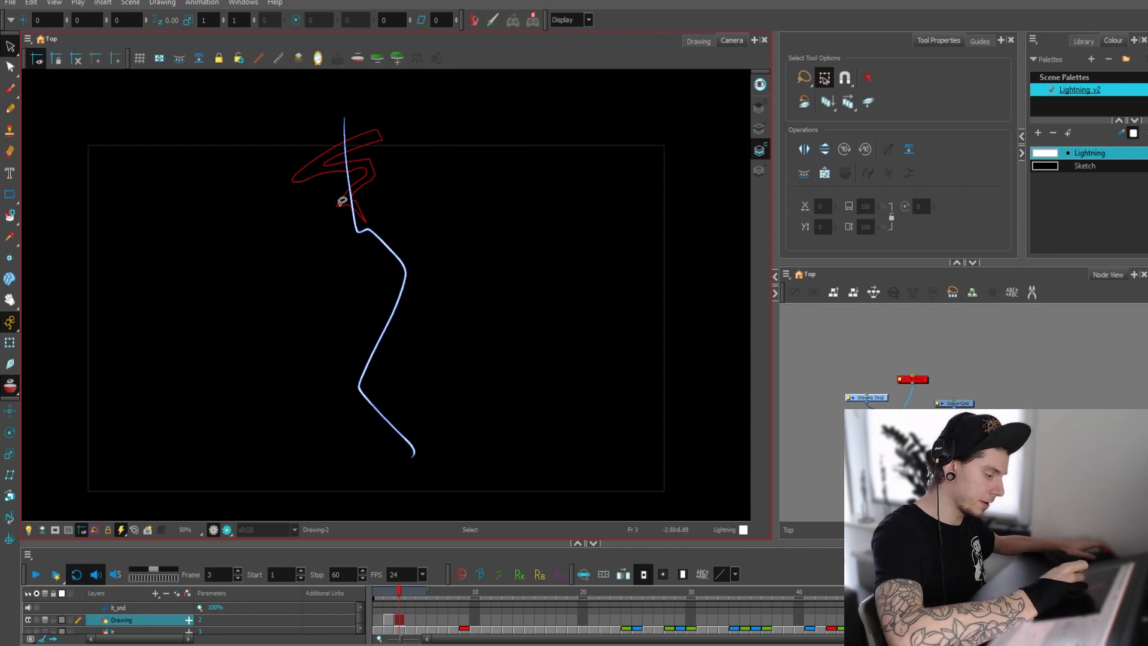
Add a new vector drawing layer, connect its node into the node network, and select it
key("ctrl+r")
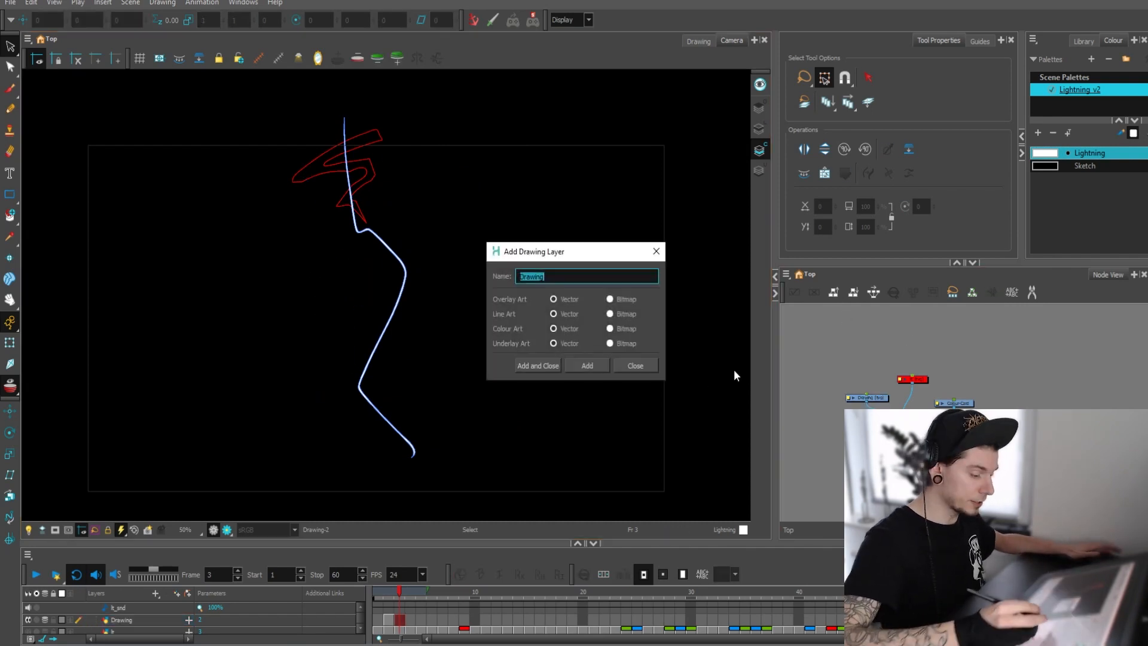
left_click(597, 364)
left_click(629, 365)
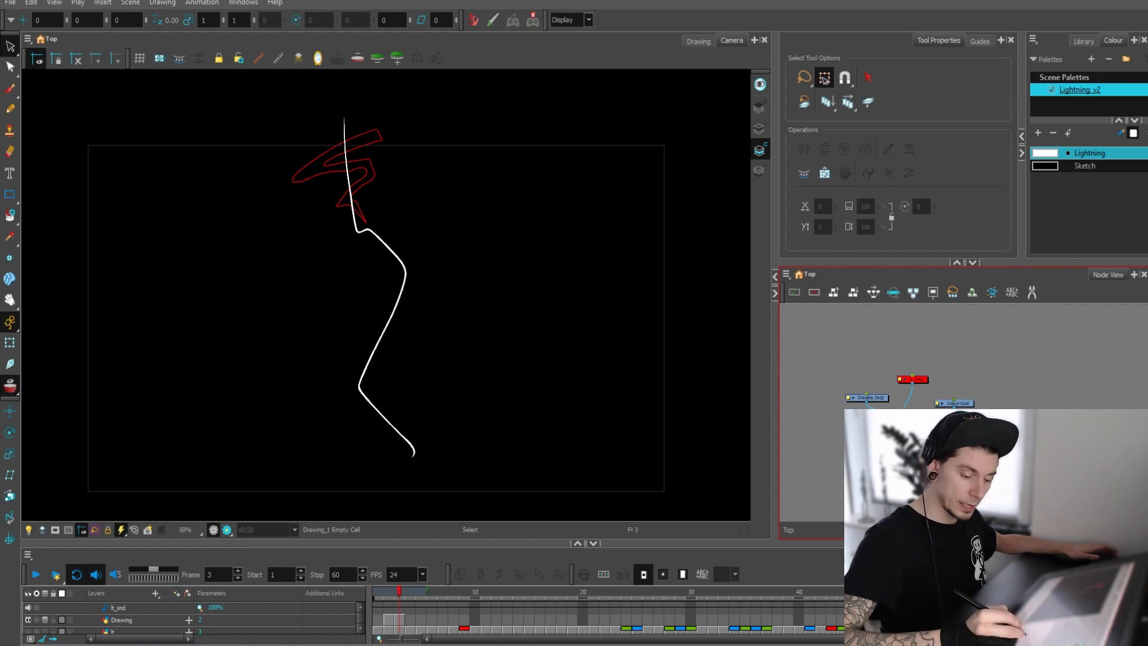
left_click_drag(956, 367, 895, 423)
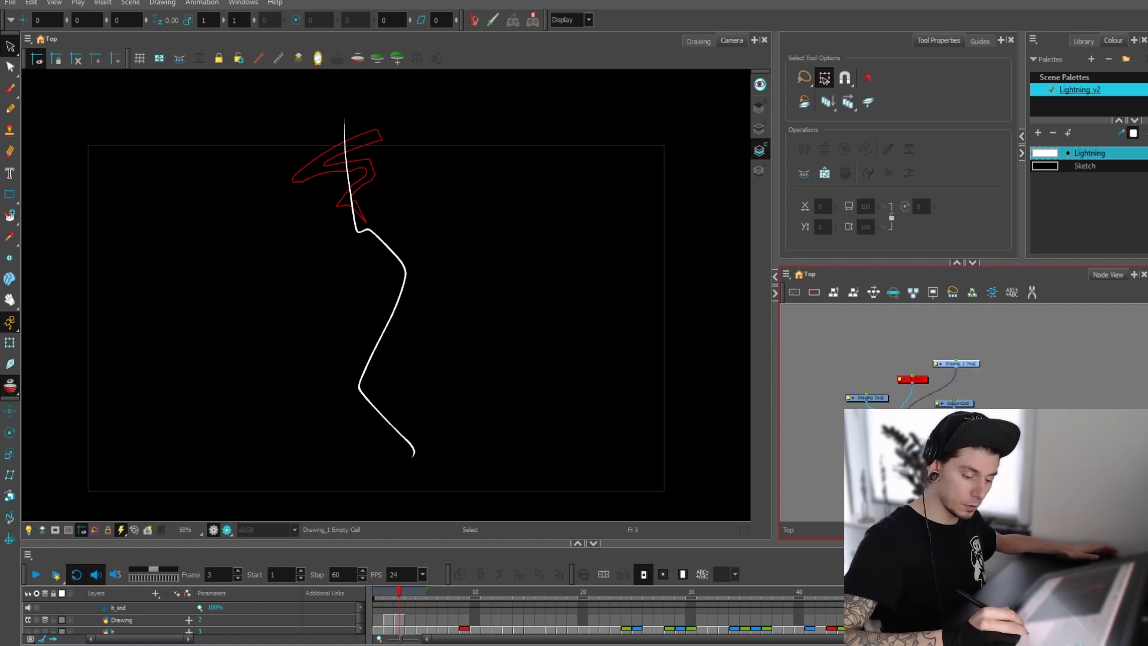
left_click(973, 365)
Draw a straight horizontal ground line with the Brush across the full camera frame at the bolt's lower tip
left_click_drag(602, 410, 594, 382)
key("alt+b")
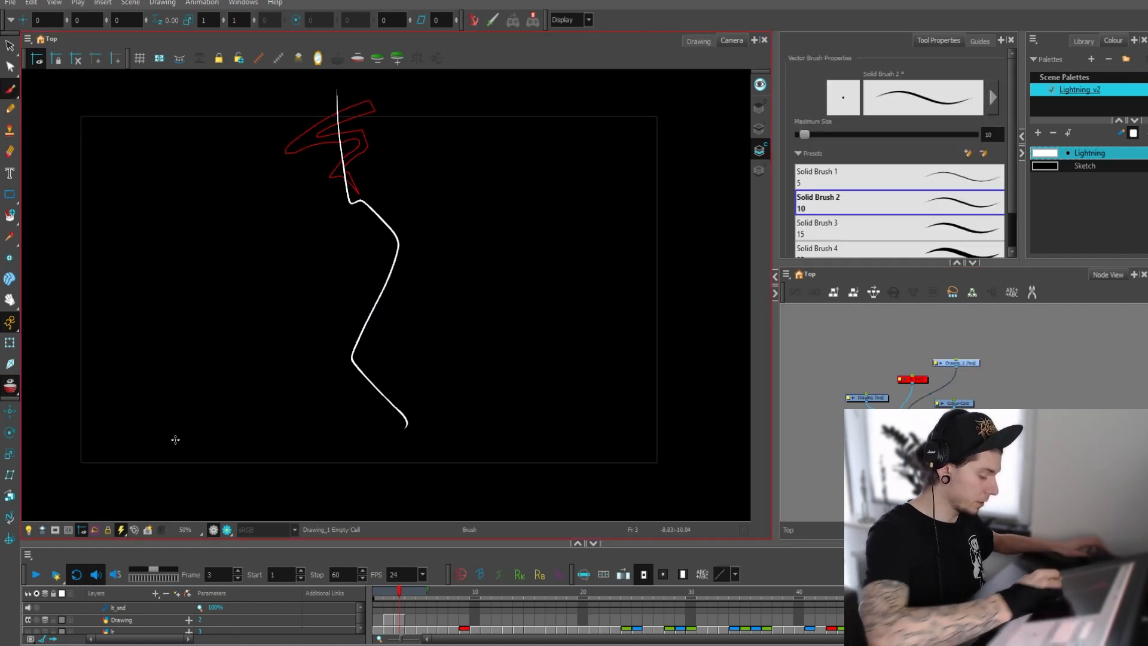
left_click_drag(56, 428, 738, 429)
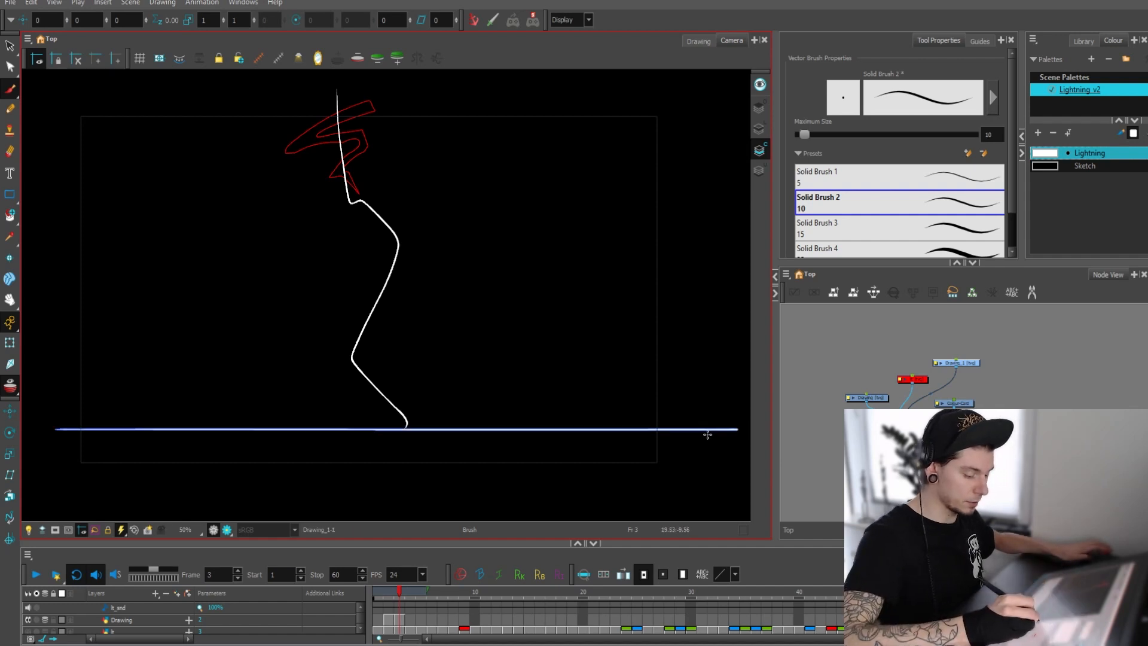
Change the palette's Sketch colour to bright green, RGB 0, 255, 0
scroll(616, 416, "up", 4)
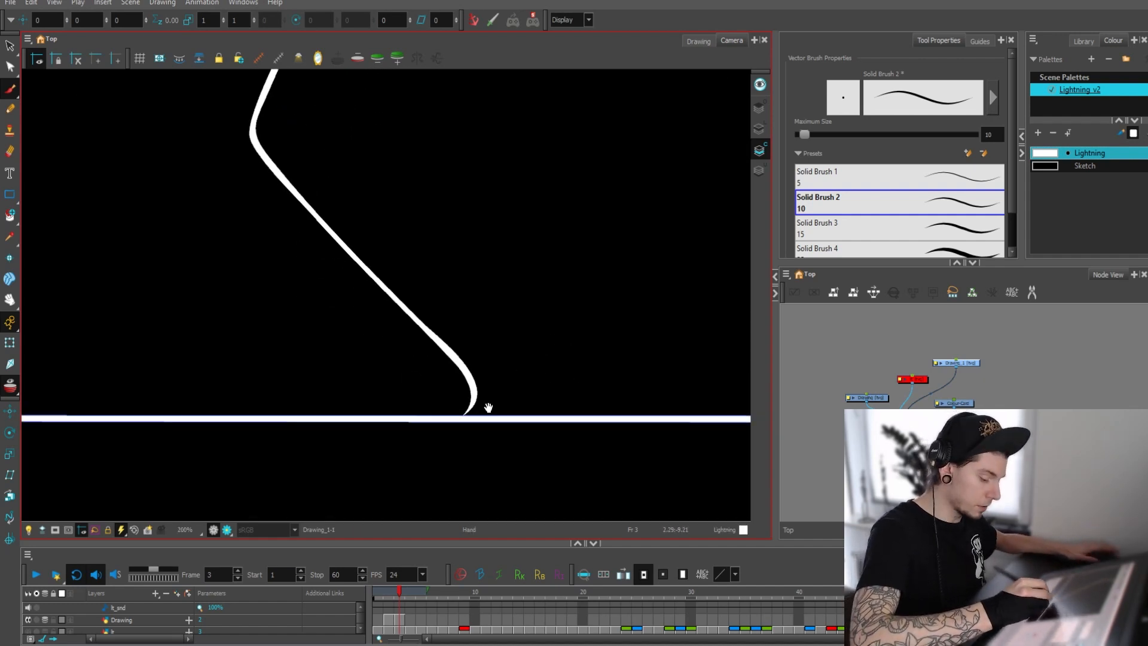
key("2")
key("2")
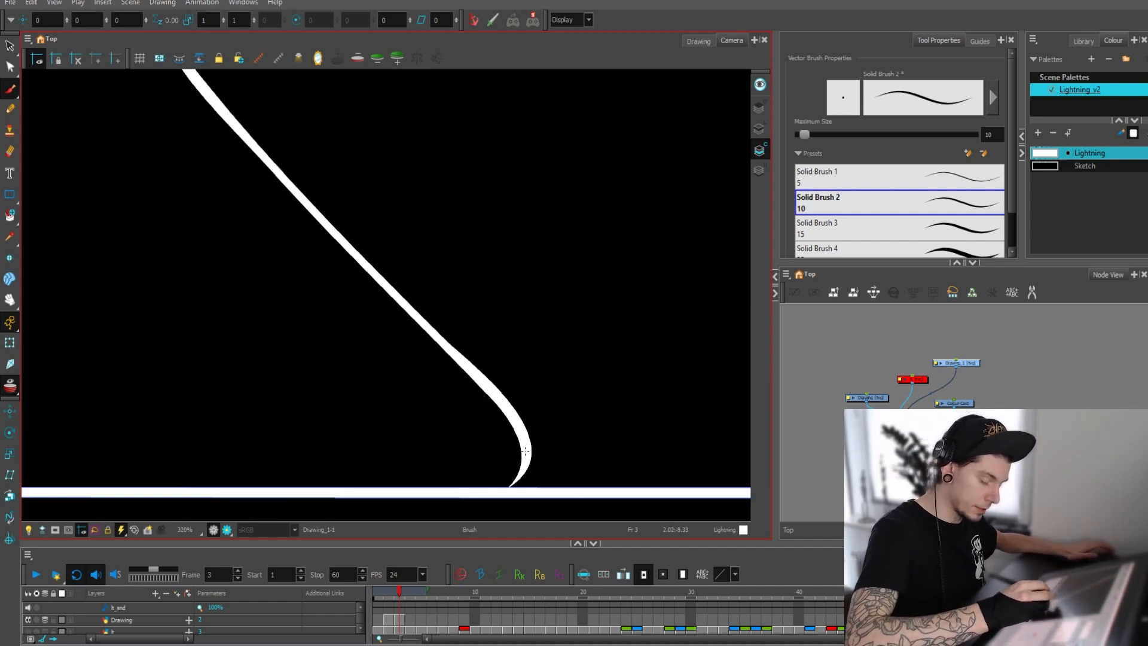
key("alt+s")
left_click(1052, 168)
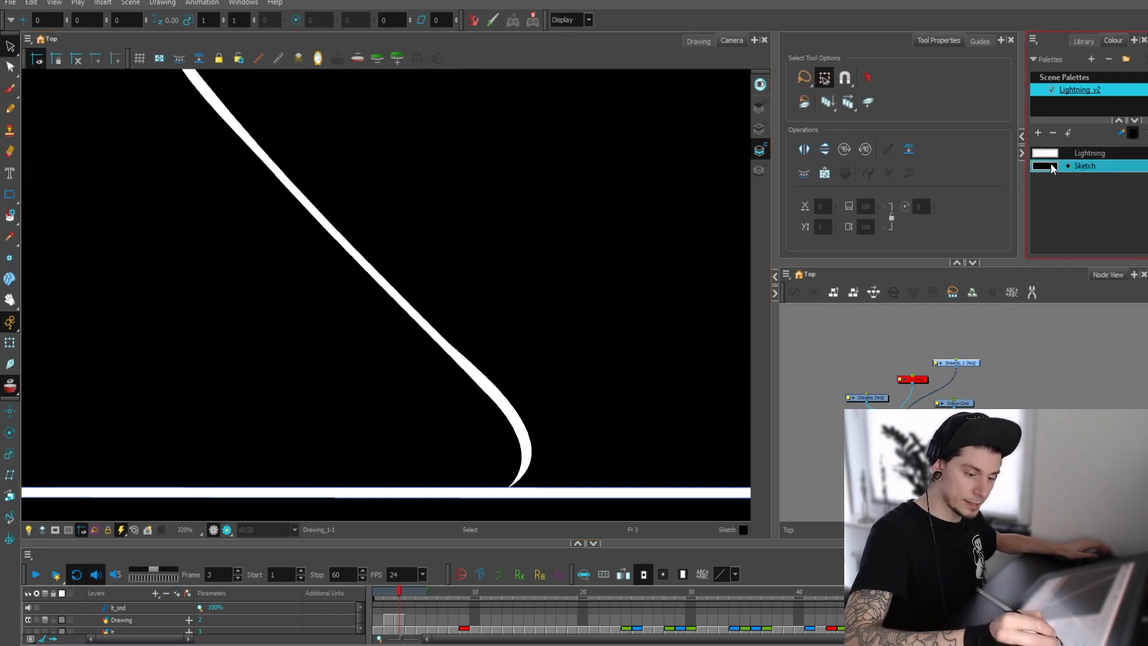
double_click(1053, 167)
left_click(600, 391)
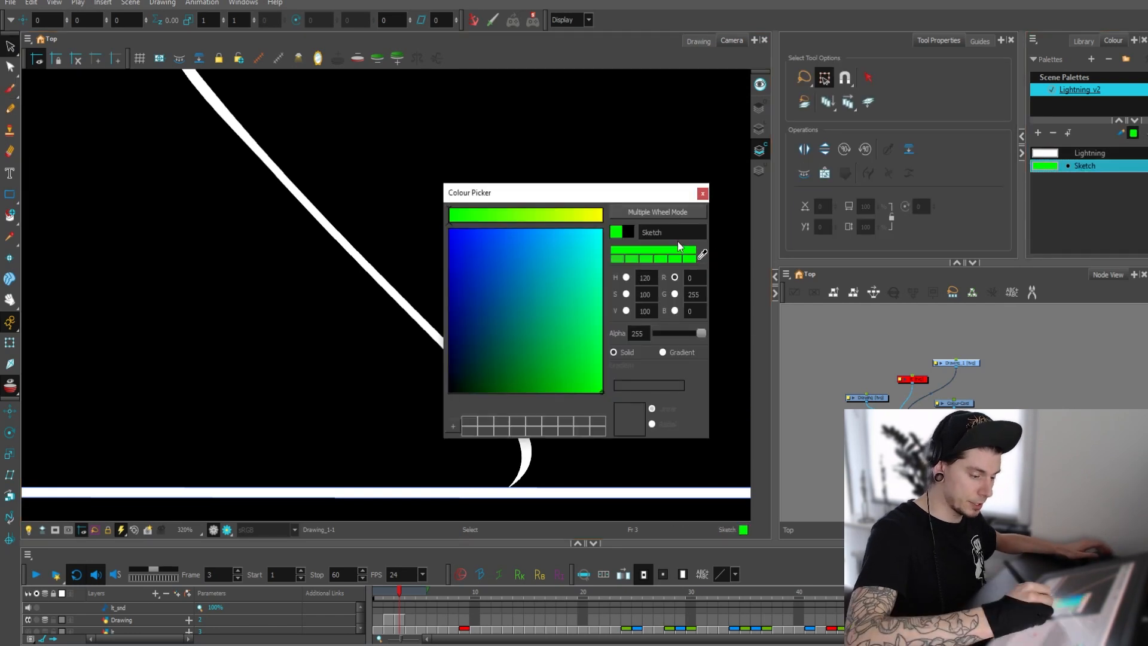
Close the colour editor and recolour the ground line with the green Sketch colour
left_click(702, 193)
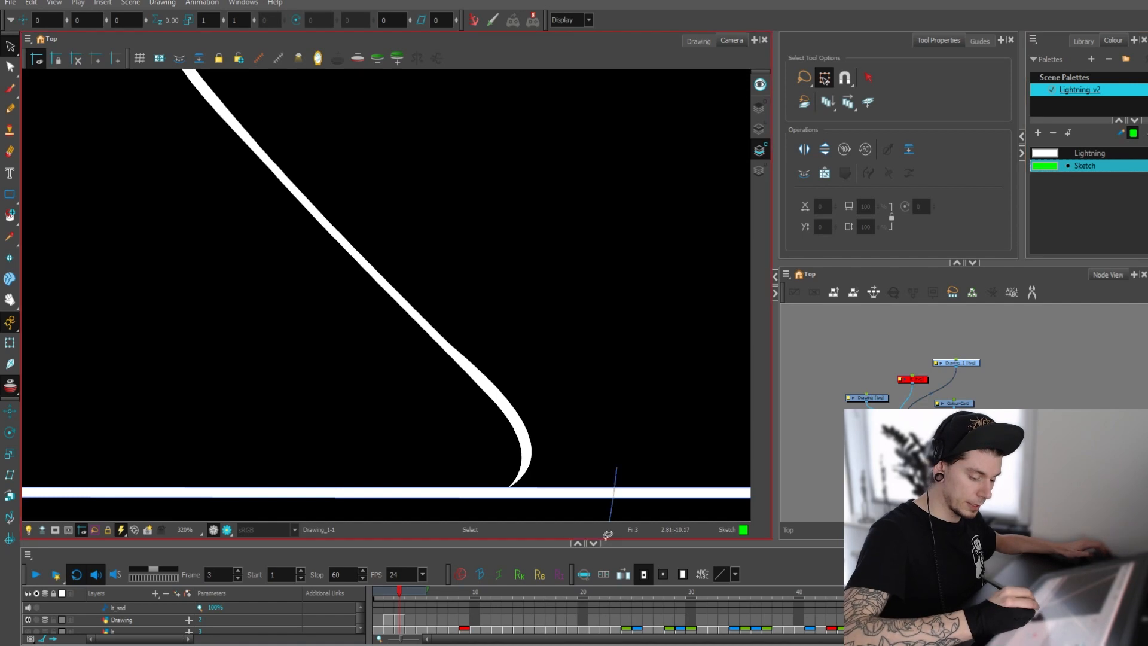
left_click(616, 492)
left_click(1052, 169)
Brush a green X of two crossing diagonal strokes on the ground line where the bolt's tip strikes
key("alt+b")
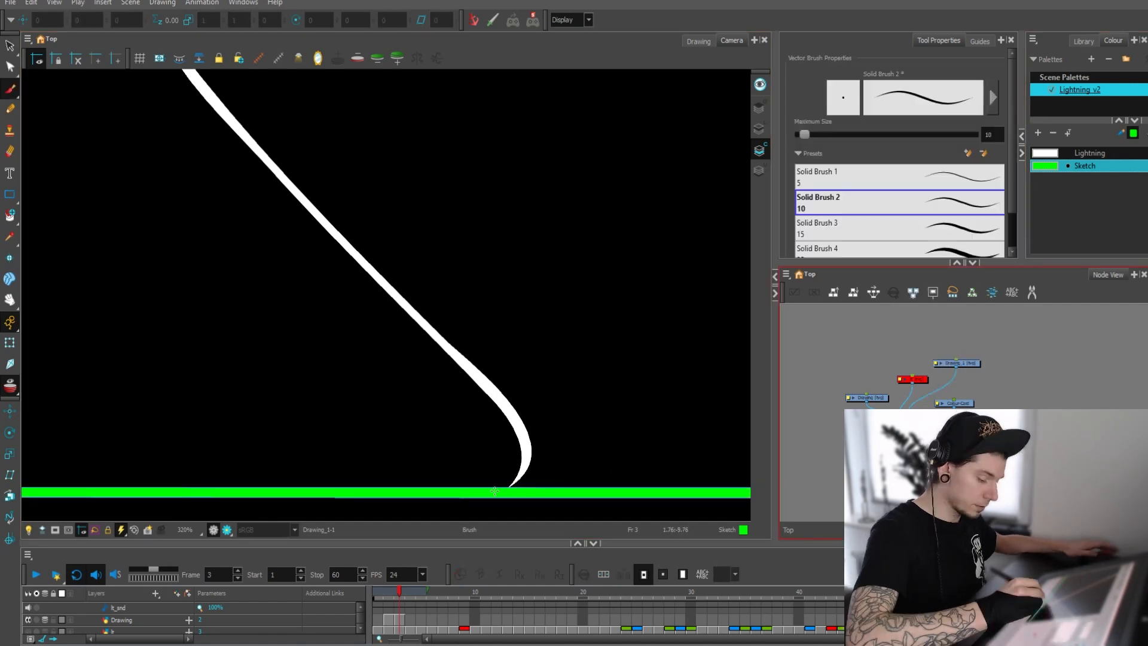
left_click_drag(505, 487, 604, 390)
key("ctrl+z")
left_click_drag(505, 487, 635, 351)
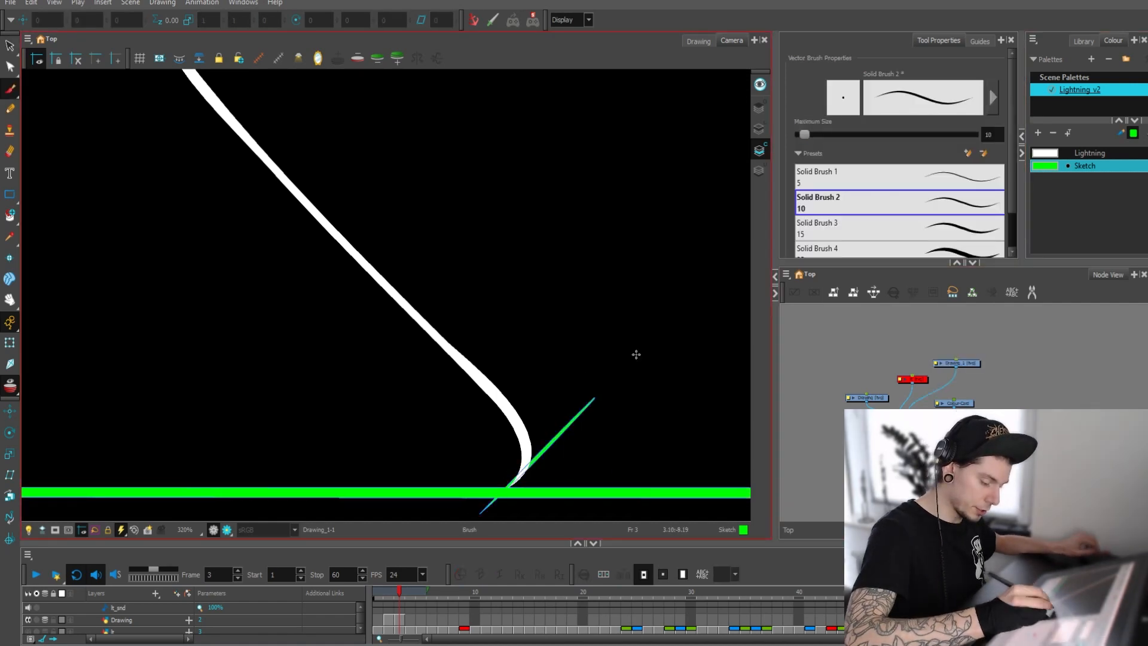
key("ctrl+z")
left_click_drag(568, 422, 482, 520)
key("ctrl+z")
left_click_drag(475, 453, 529, 520)
key("ctrl+z")
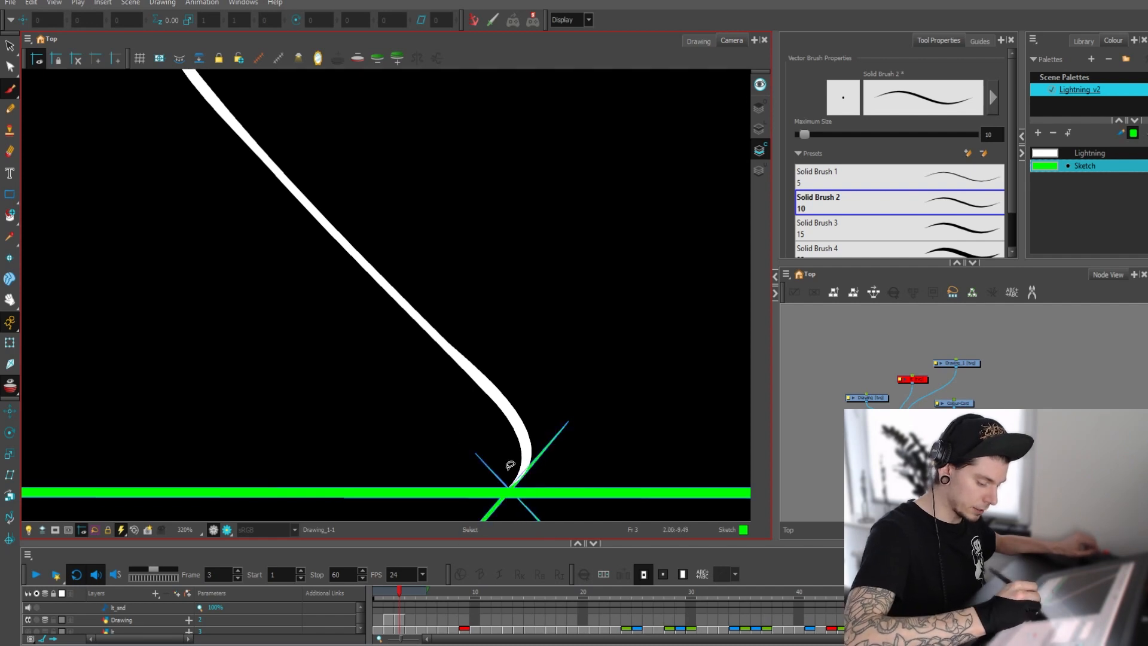
left_click_drag(451, 430, 541, 517)
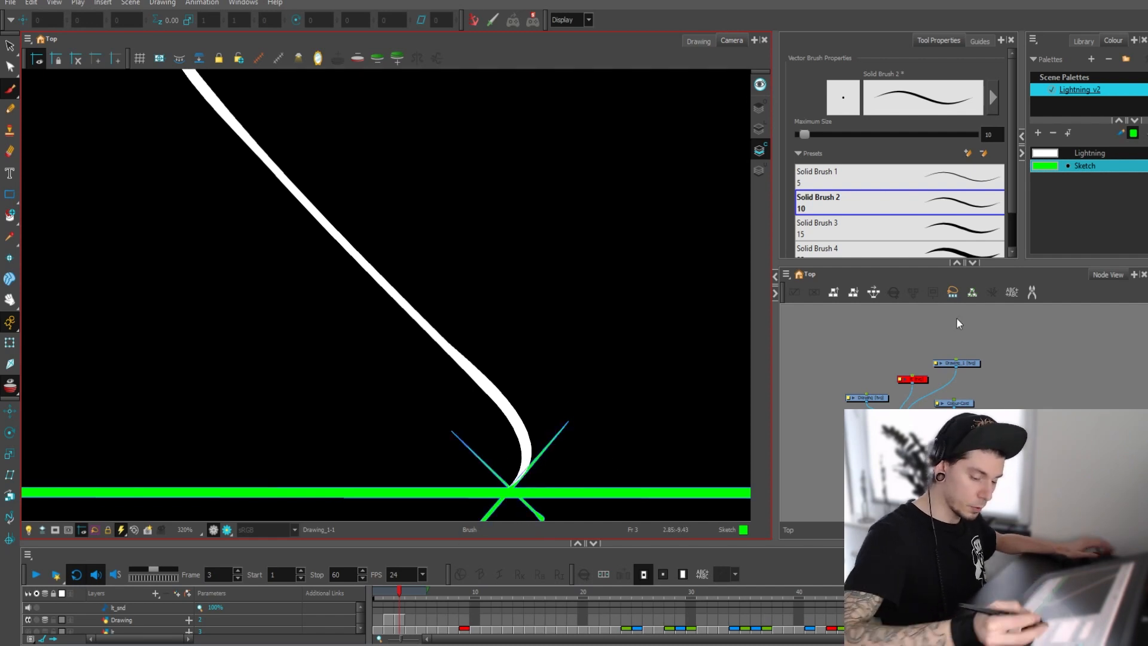
Select the ground line in the guide layer and squash it vertically into a much thinner line
left_click(885, 399)
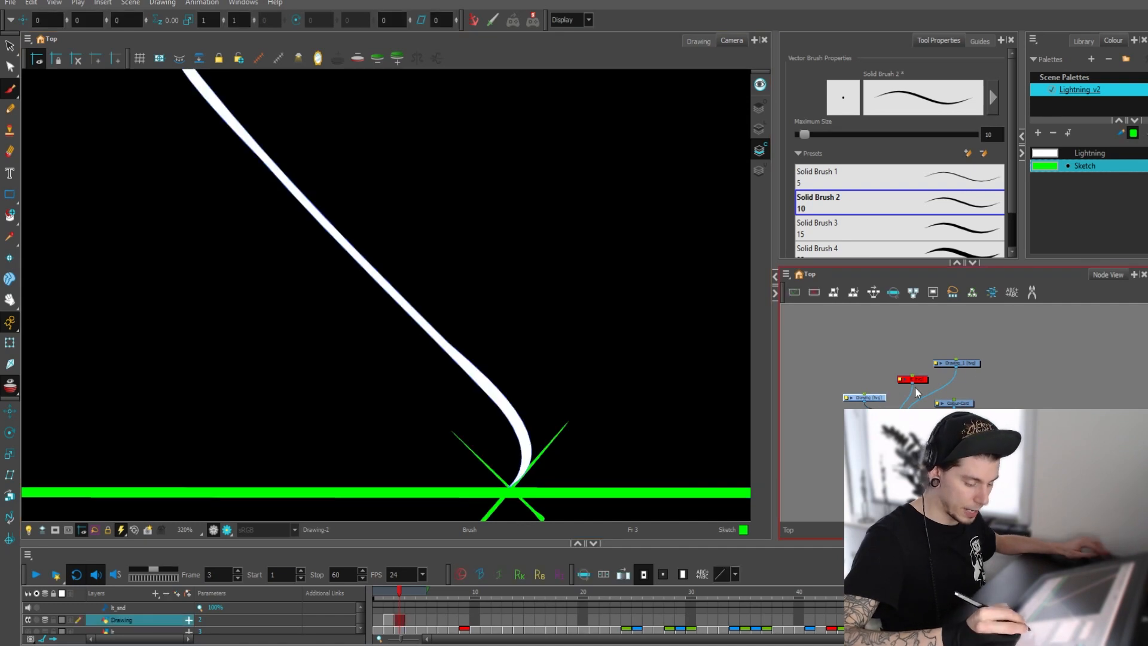
left_click(973, 364)
left_click(981, 370)
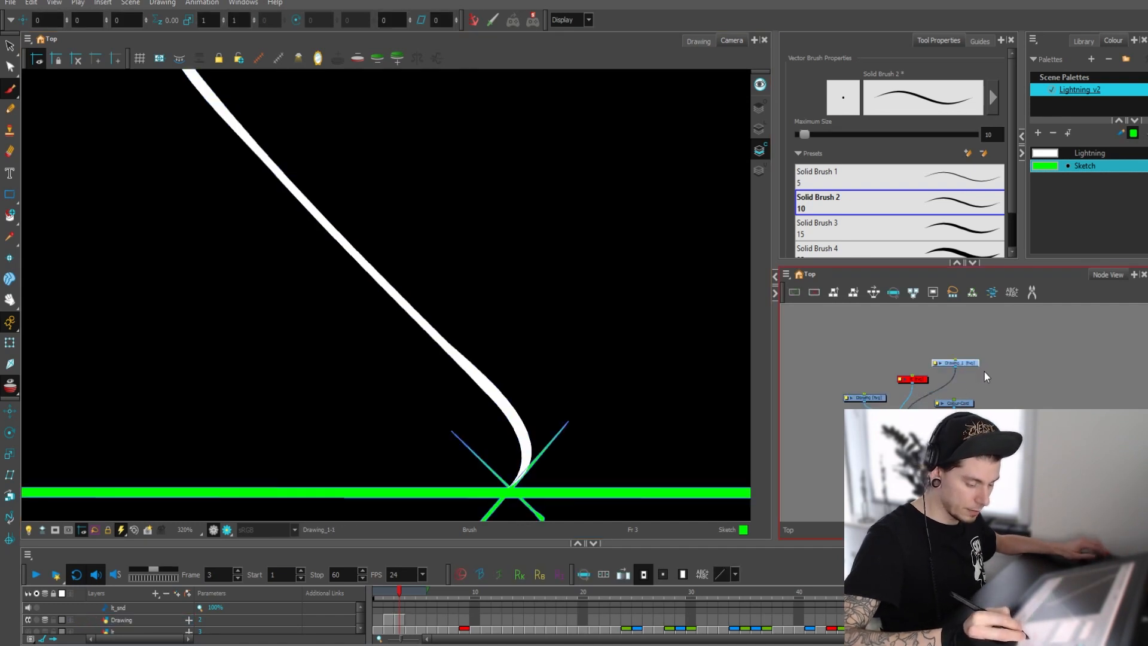
key("alt+s")
left_click(651, 457)
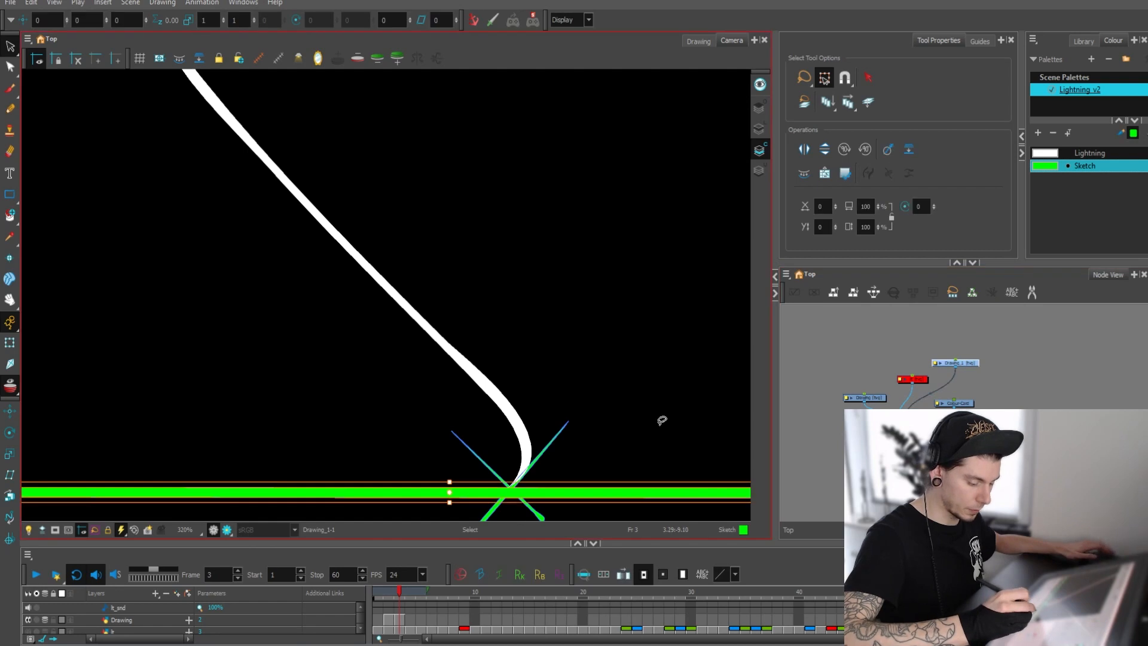
key("Delete")
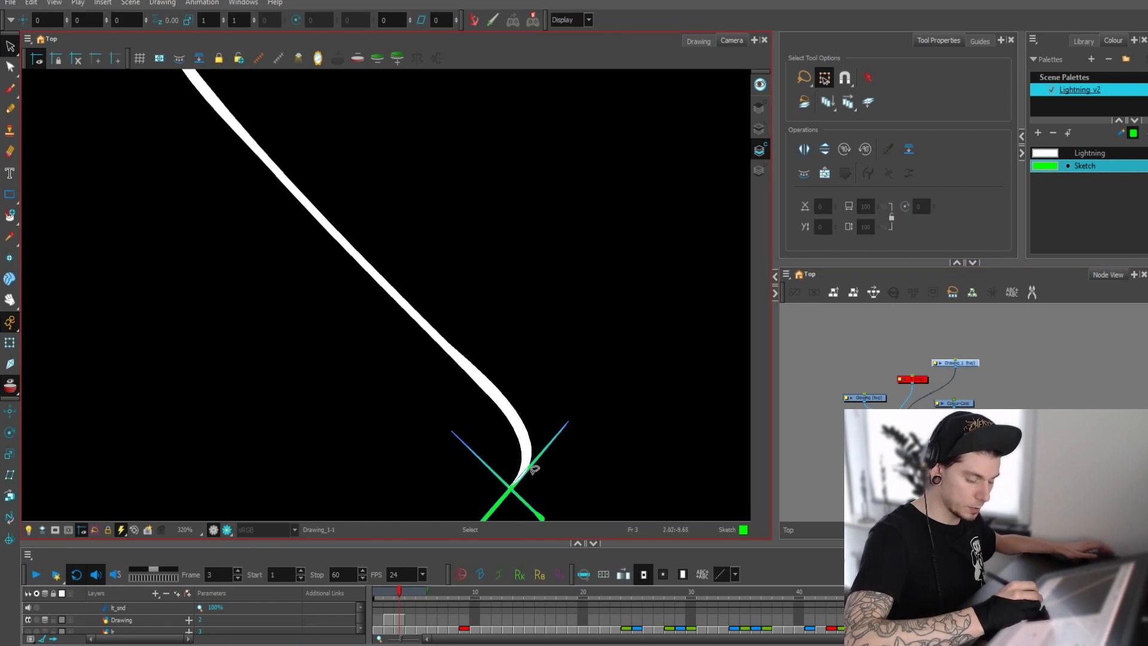
key("ctrl+z")
left_click_drag(453, 478, 454, 482)
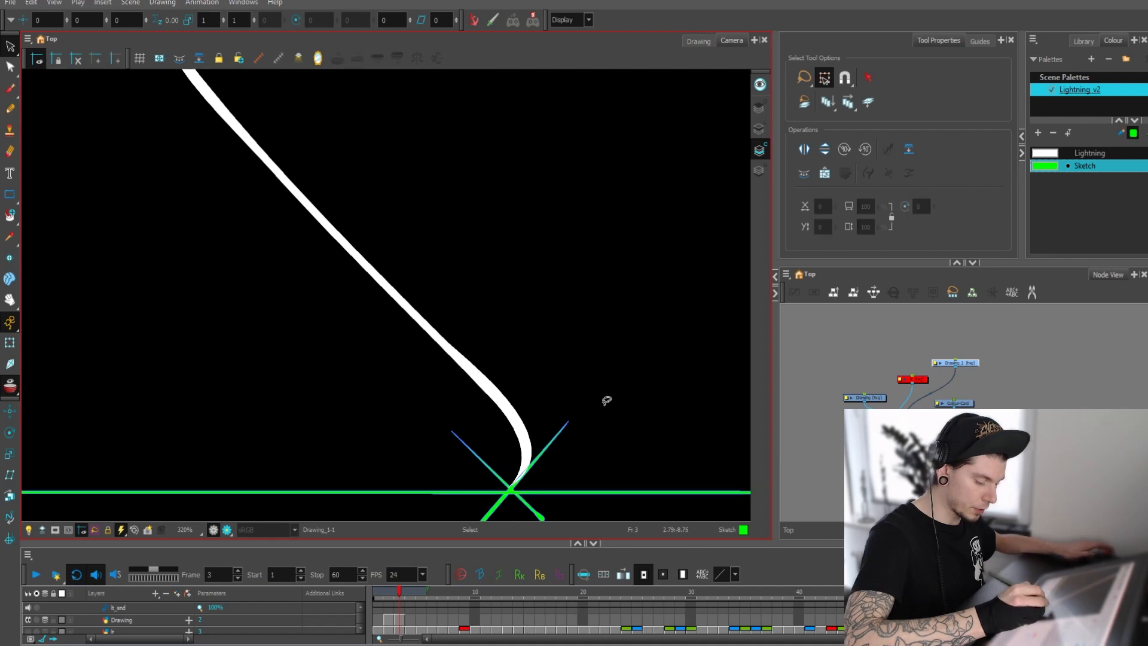
Move the thinned ground line up to the bolt's lower tip
scroll(602, 443, "up", 2)
scroll(523, 331, "up", 1)
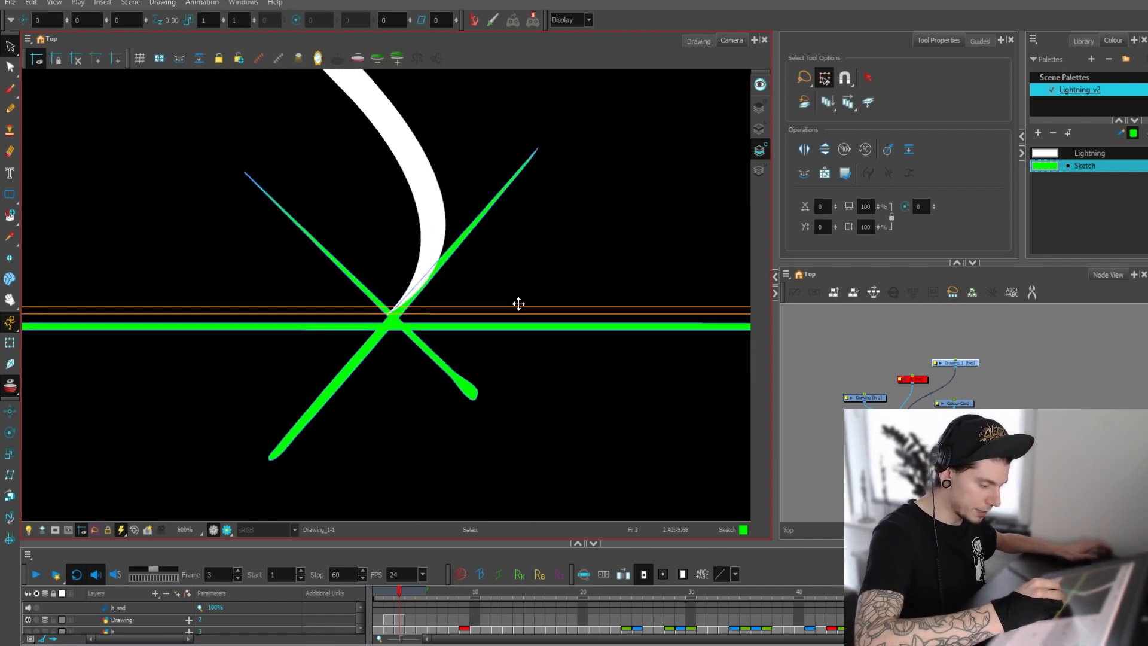
left_click_drag(518, 303, 520, 311)
Paste the guide drawing at frame 51 and nudge its ground line down onto the centre of the X
left_click_drag(863, 398, 859, 396)
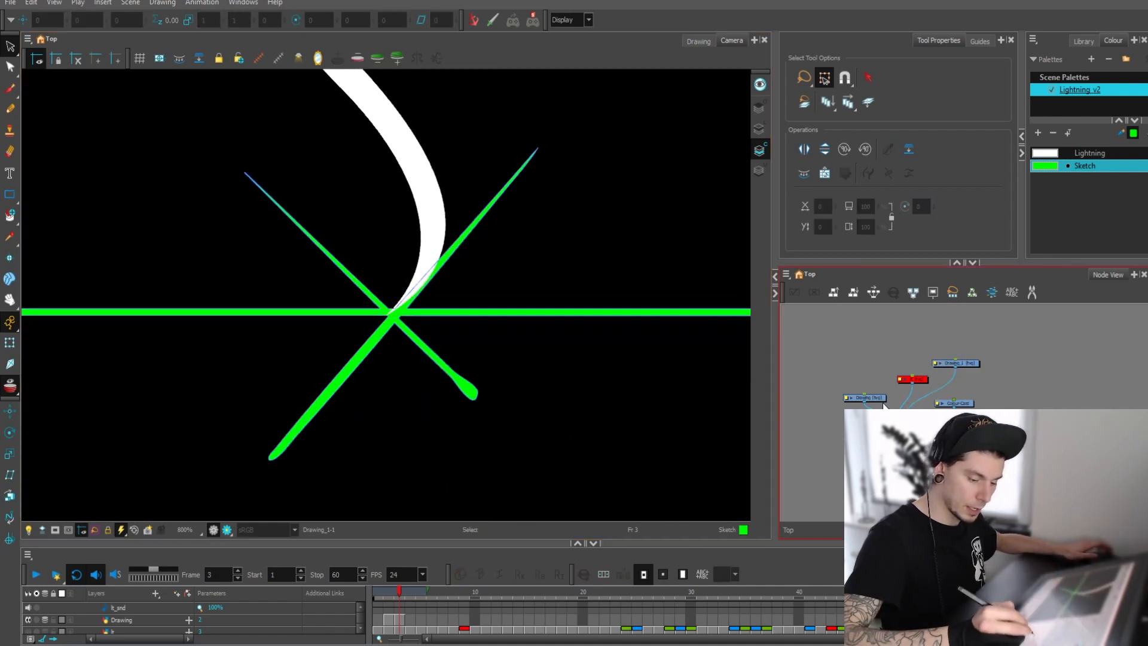
key("Return")
left_click(956, 363)
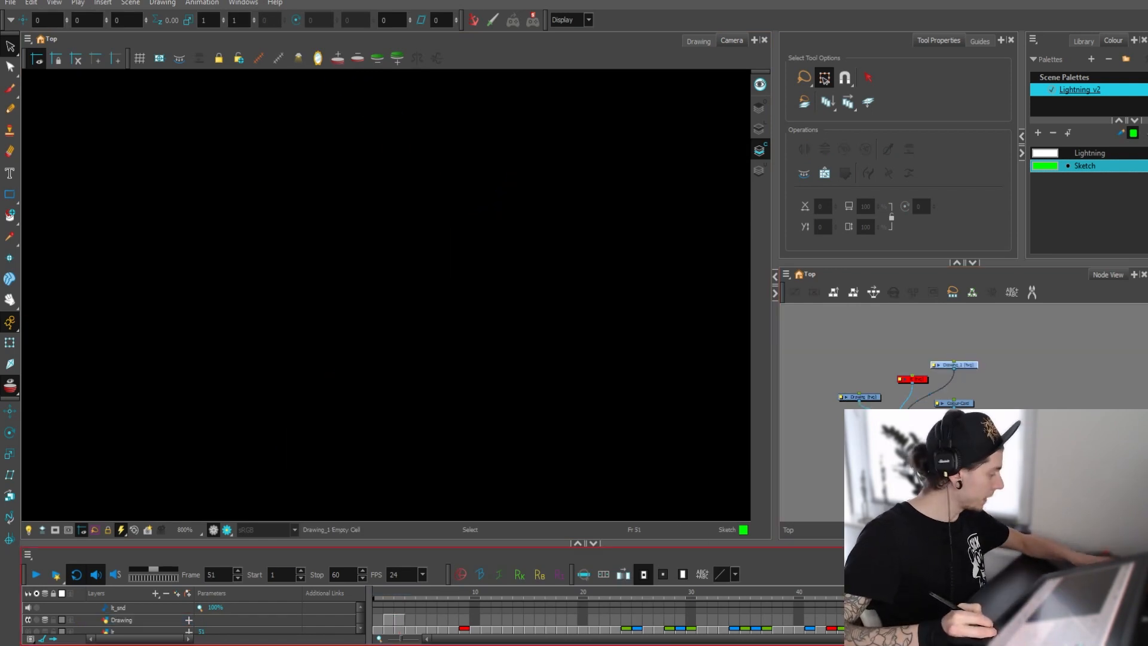
key("ctrl+v")
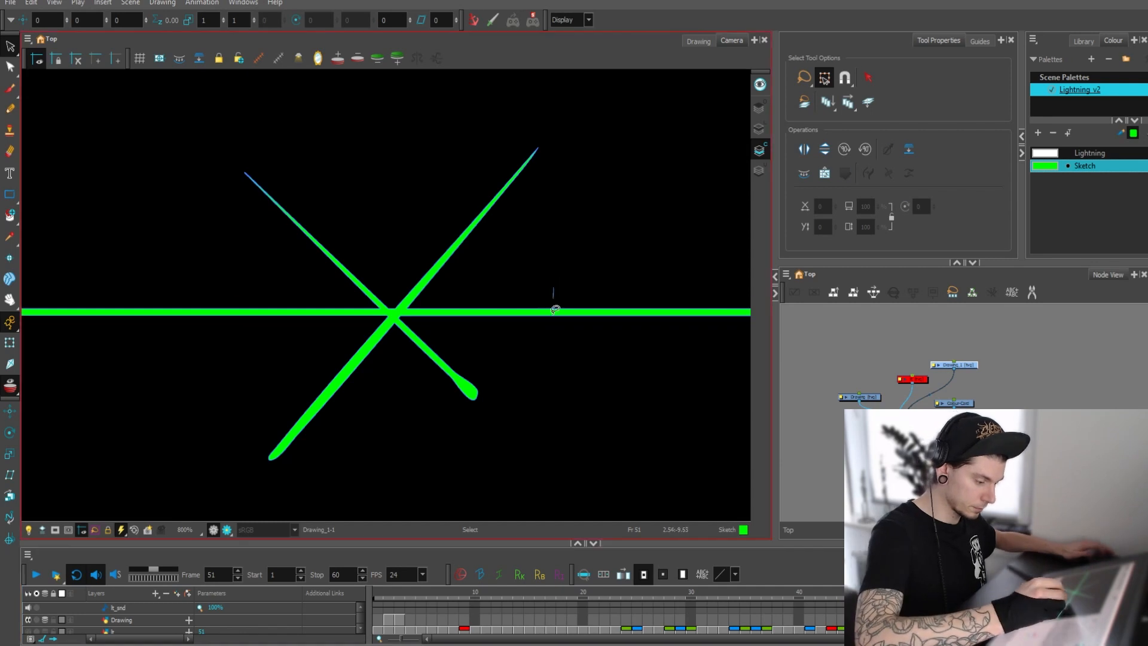
left_click_drag(561, 311, 564, 320)
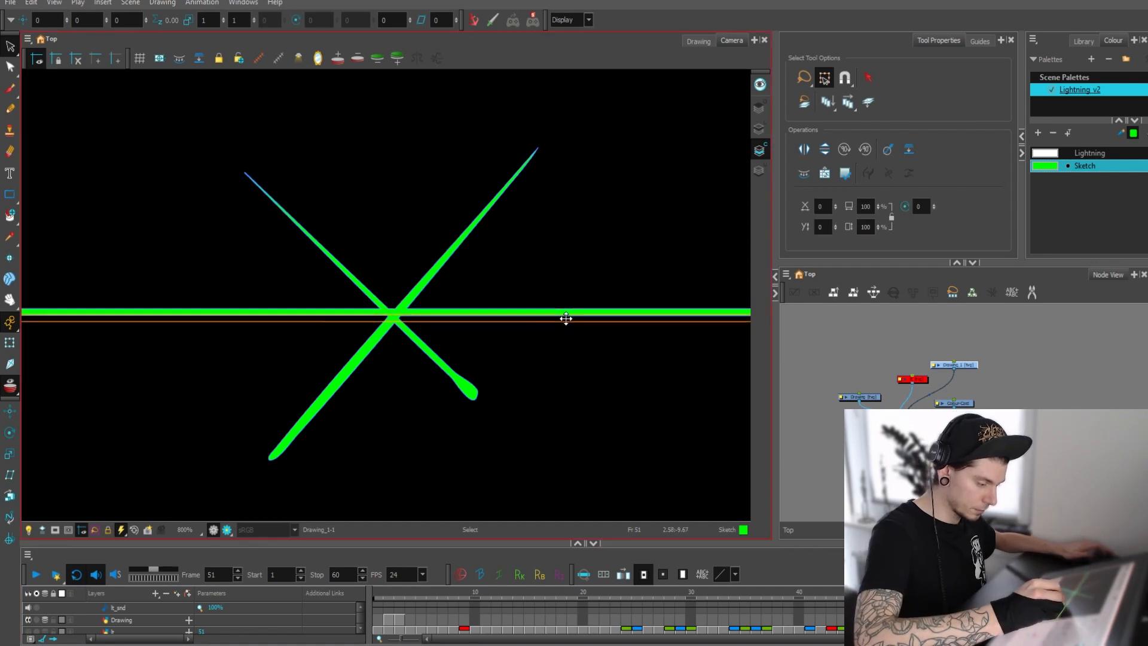
Adjust the bolt's lower-end contour on frame 3 at the ground mark, and pick up the Lightning colour for the Brush
left_click(398, 618)
key("alt+q")
left_click(400, 317)
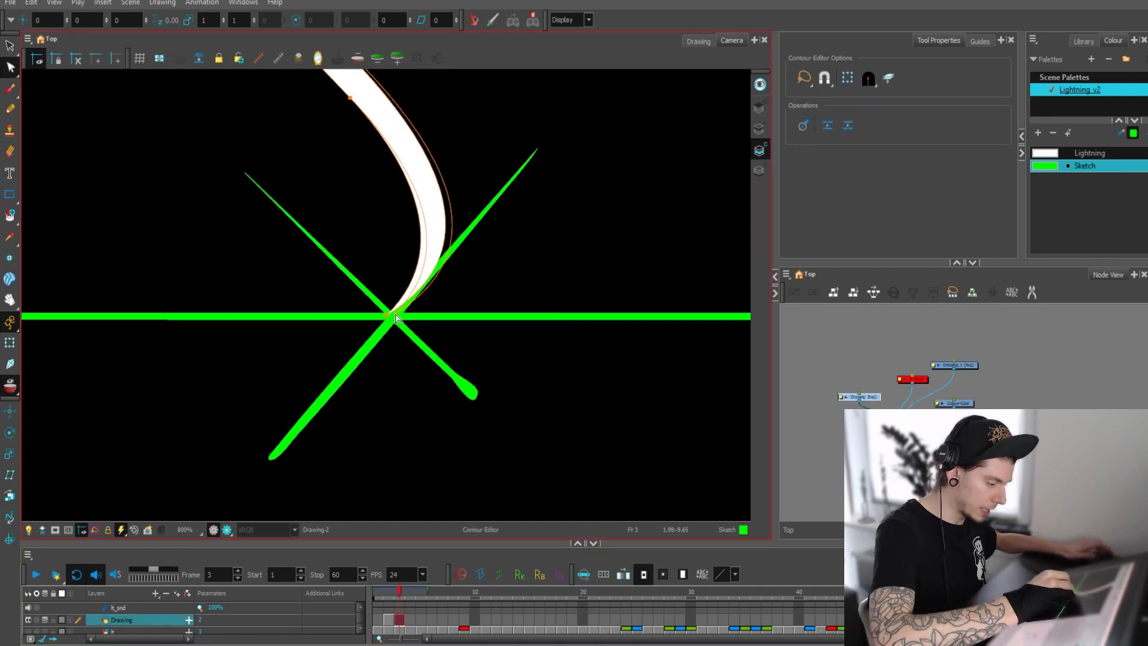
key("alt+d")
left_click(439, 202)
key("alt+b")
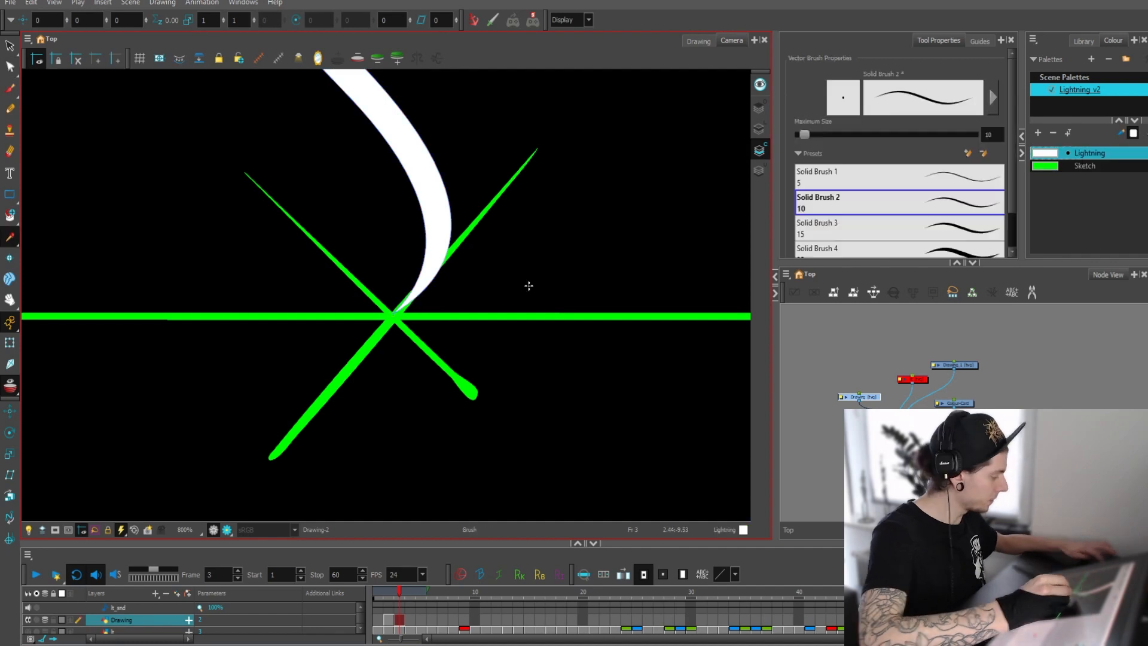
Make the Lightning colour semi-transparent by setting its alpha to 153
scroll(528, 213, "down", 5)
scroll(538, 295, "down", 2)
left_click_drag(536, 293, 576, 377)
scroll(572, 340, "down", 2)
scroll(568, 359, "down", 2)
left_click_drag(558, 339, 568, 388)
scroll(568, 388, "up", 2)
key("1")
key("1")
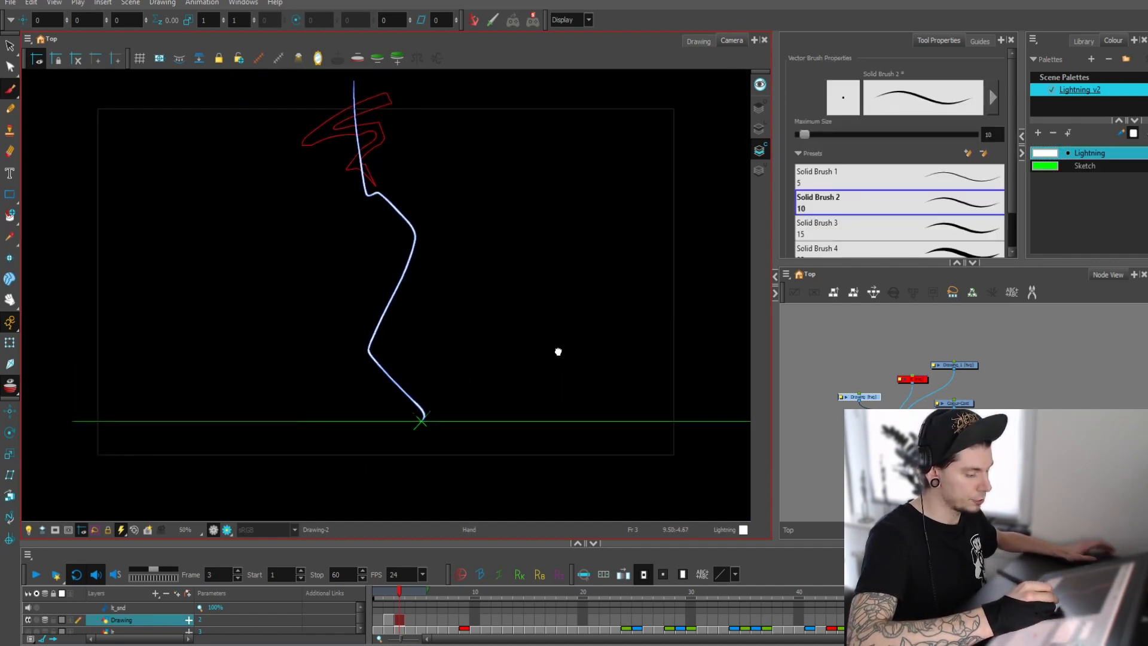
key("2")
left_click_drag(557, 340, 565, 387)
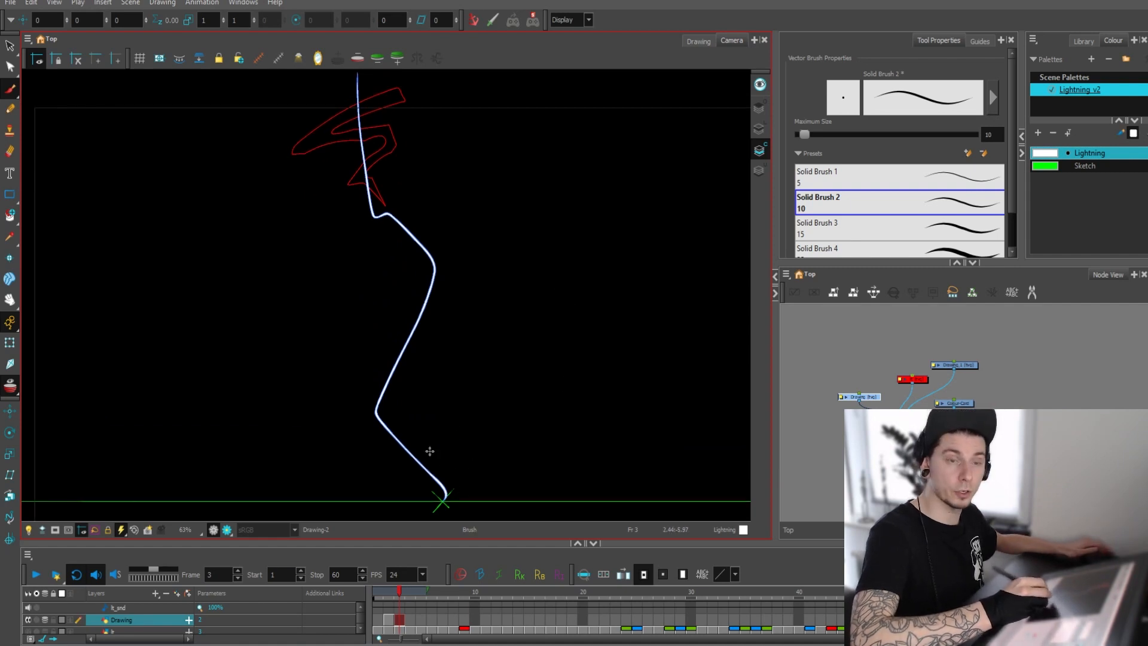
double_click(1054, 156)
left_click(660, 333)
left_click(660, 333)
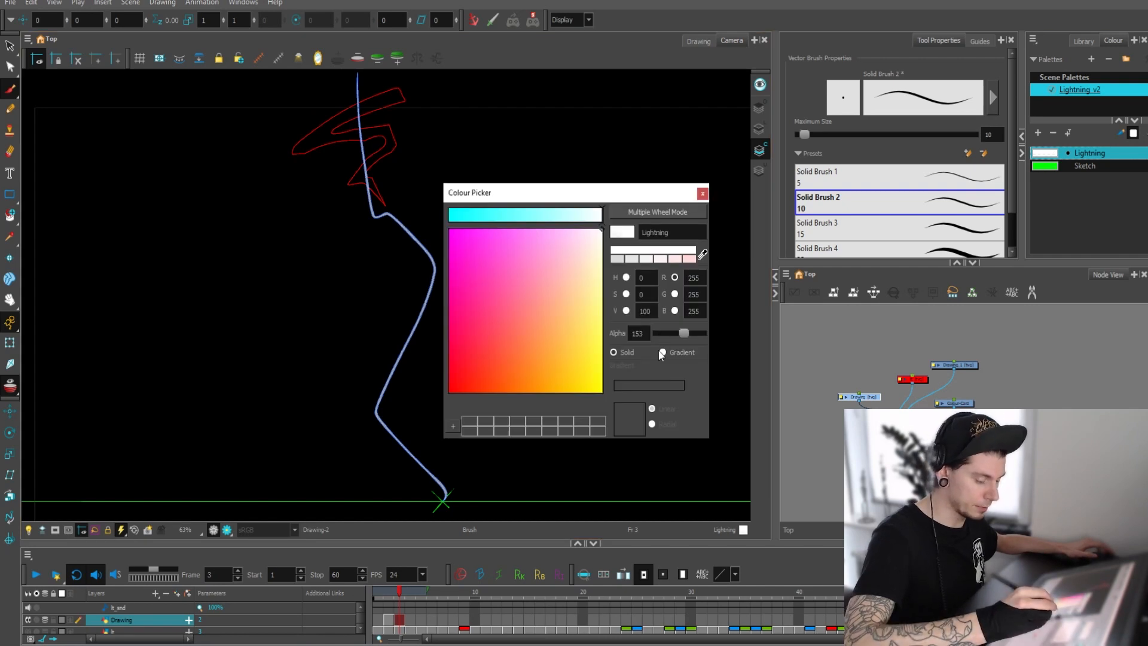
left_click(702, 194)
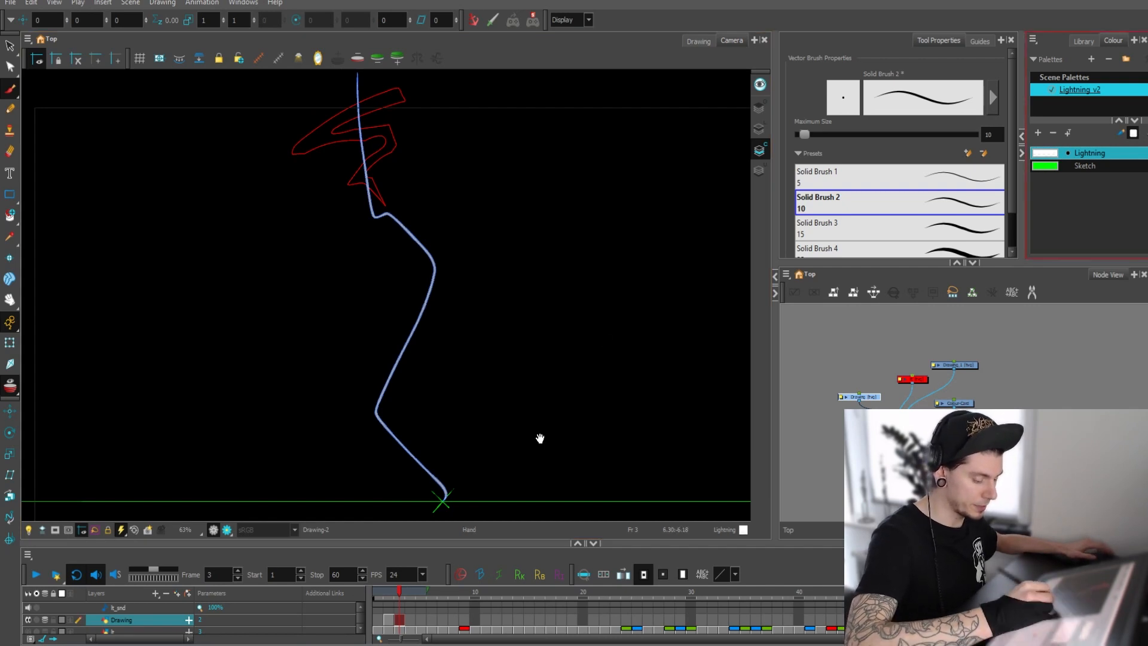
left_click_drag(524, 544, 523, 553)
left_click_drag(516, 297, 518, 305)
key("2")
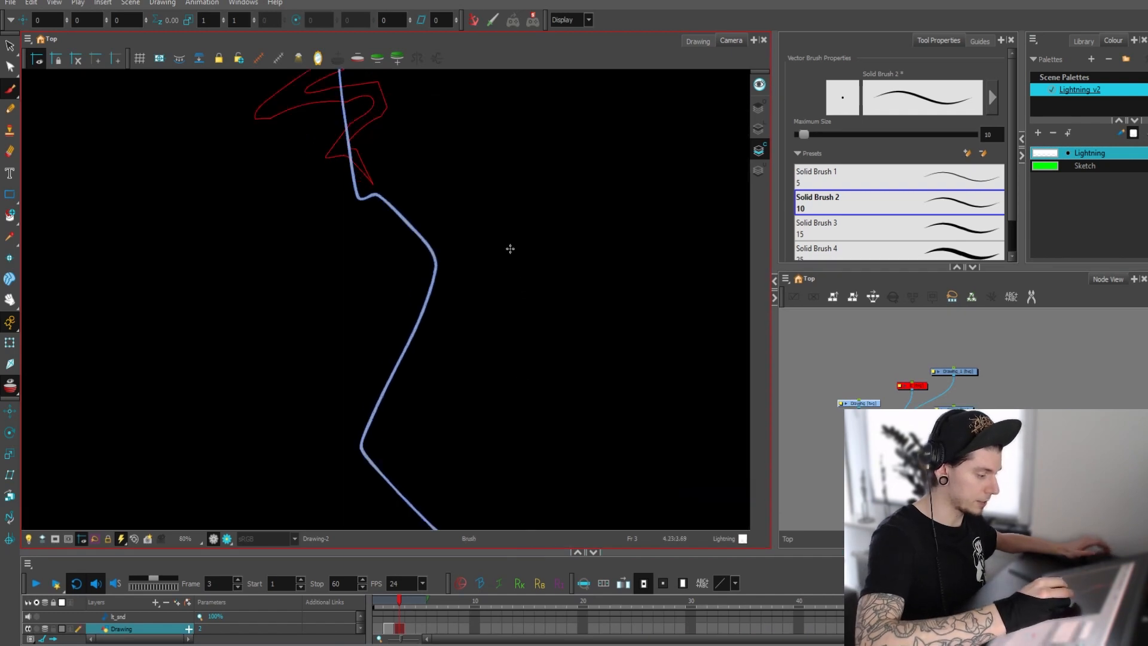
mouse_move(514, 230)
left_mouse_down()
mouse_move(520, 299)
mouse_move(500, 275)
left_mouse_up()
key("1")
key("2")
key("2")
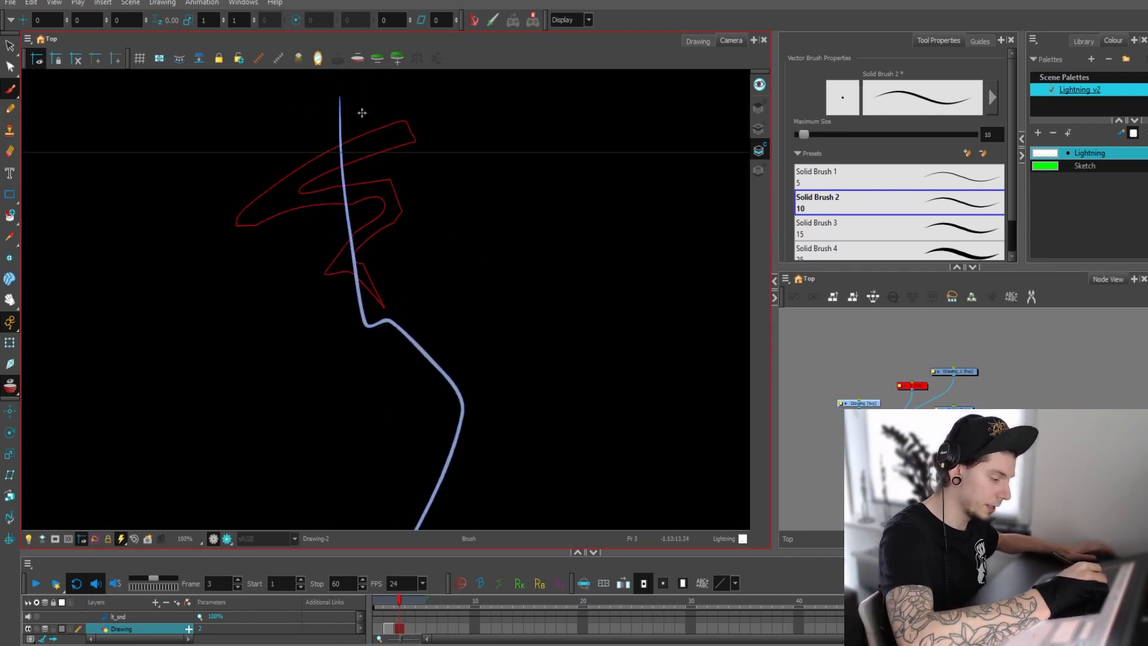
left_click_drag(373, 225, 375, 238)
key("ctrl+z")
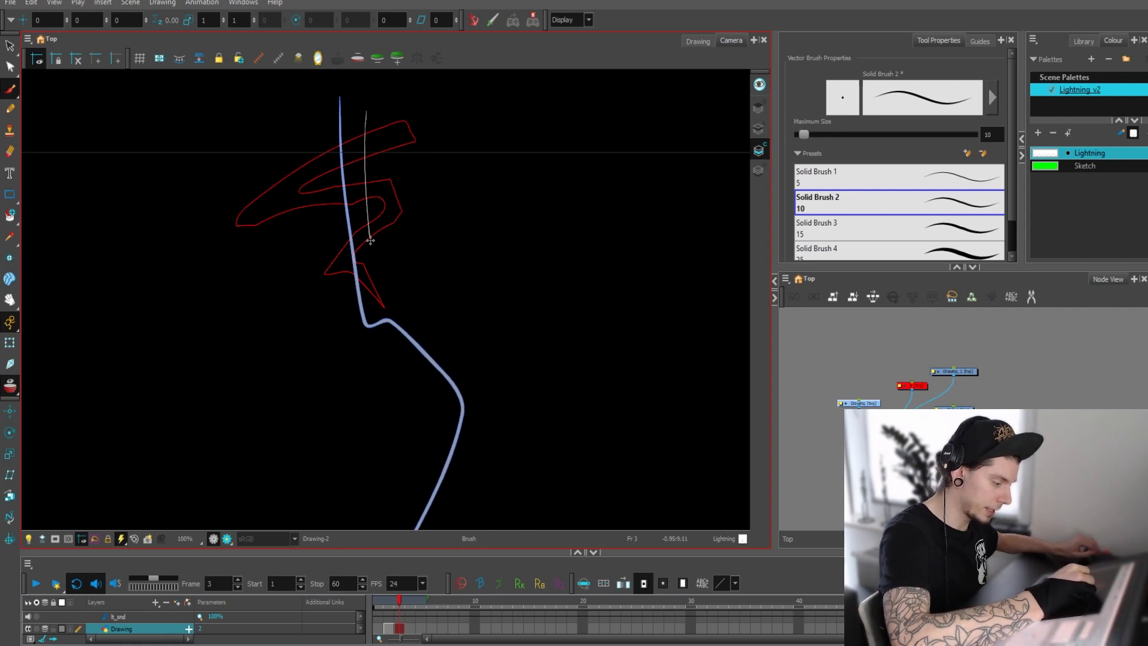
left_click_drag(377, 291, 379, 295)
key("ctrl+z")
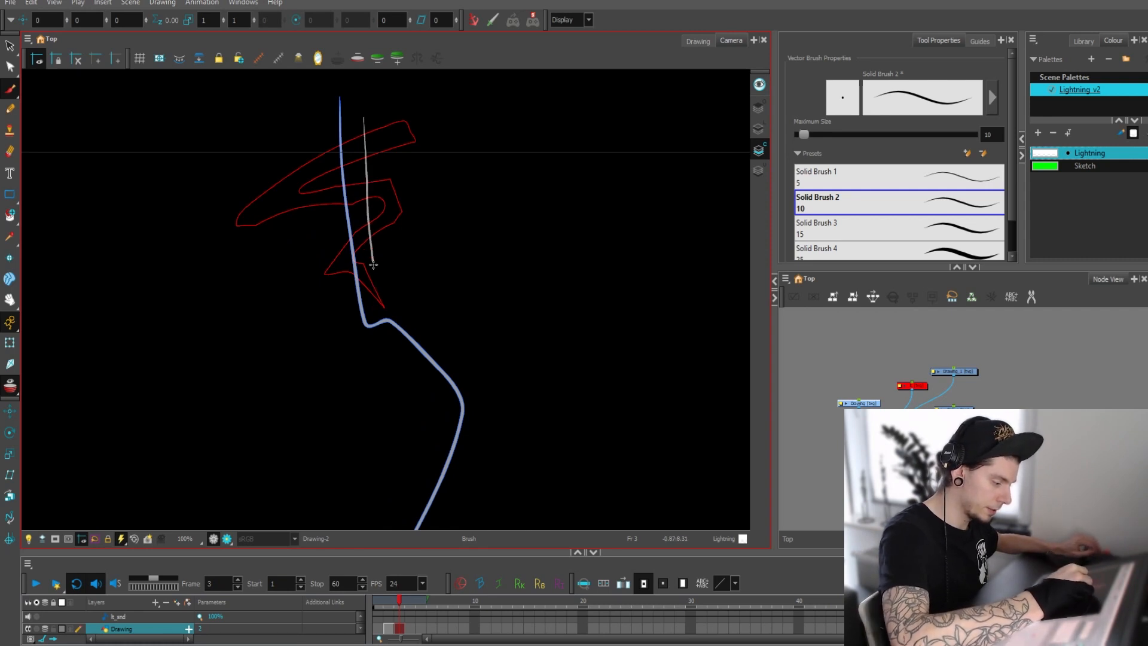
Brush a second outline along the bolt path's right side, from above the camera frame down to the green X
left_click_drag(421, 320, 459, 355)
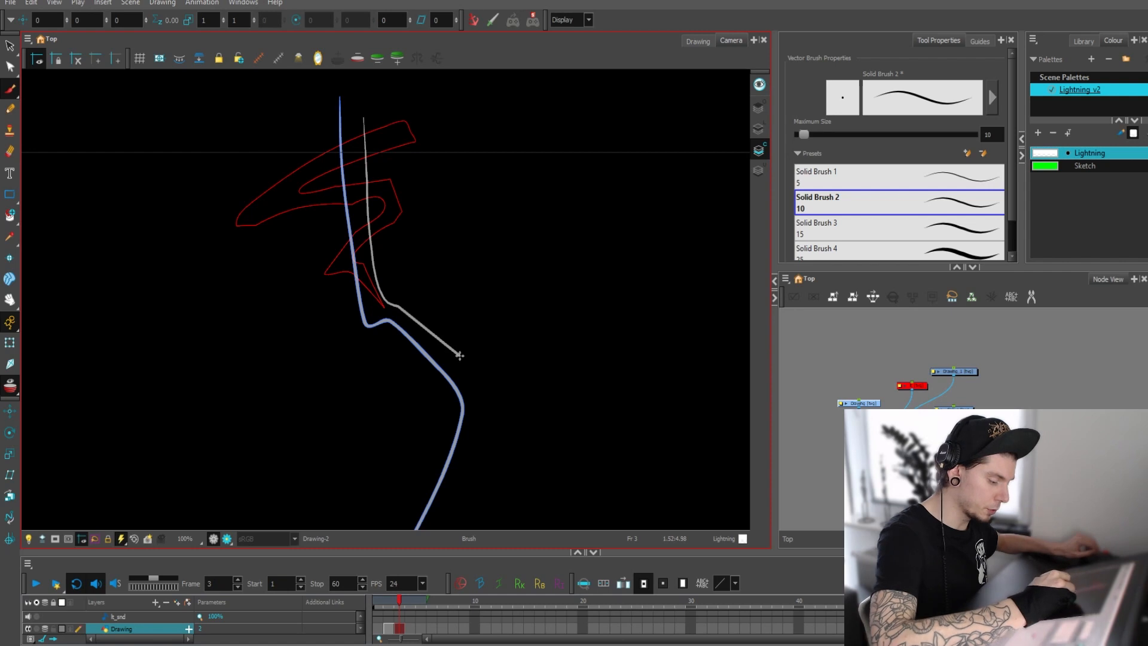
mouse_move(496, 394)
left_mouse_down()
mouse_move(445, 538)
mouse_move(493, 446)
mouse_move(458, 507)
left_mouse_up()
mouse_move(518, 450)
left_mouse_down()
mouse_move(523, 232)
mouse_move(434, 323)
mouse_move(406, 373)
mouse_move(466, 451)
mouse_move(488, 459)
left_mouse_up()
key("1")
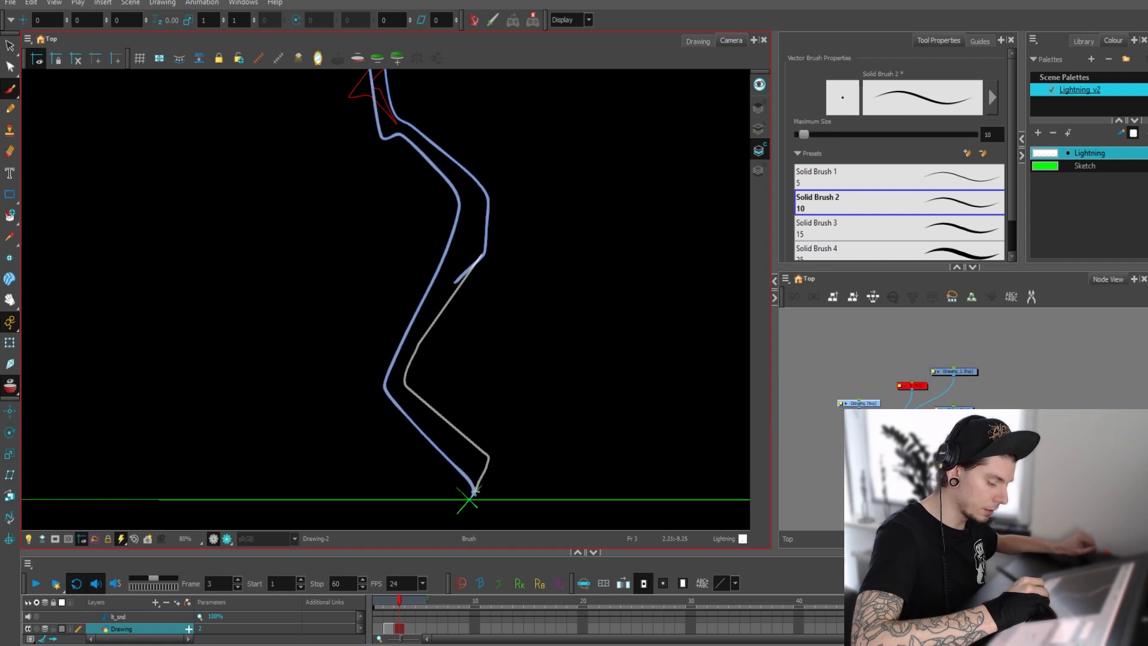
left_click_drag(472, 498, 471, 498)
Inspect how the two bolt outlines meet at the ground mark
mouse_move(508, 476)
left_mouse_down()
mouse_move(482, 430)
mouse_move(463, 344)
left_mouse_up()
key("2")
key("2")
key("2")
key("2")
key("2")
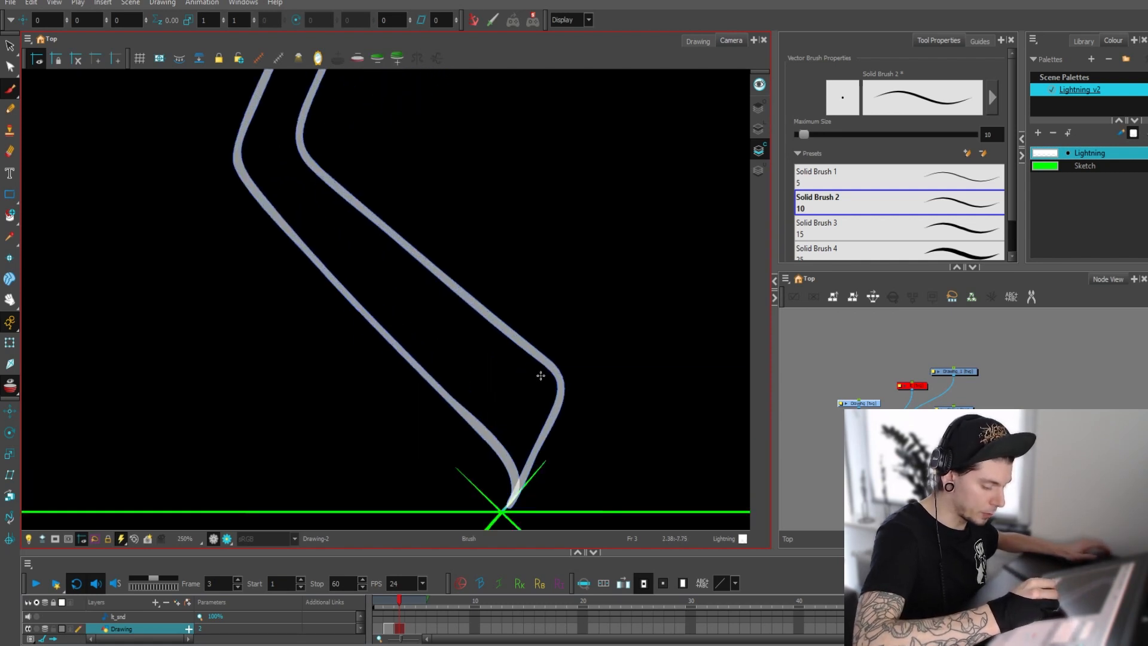
key("1")
key("1")
key("1")
key("1")
key("1")
key("1")
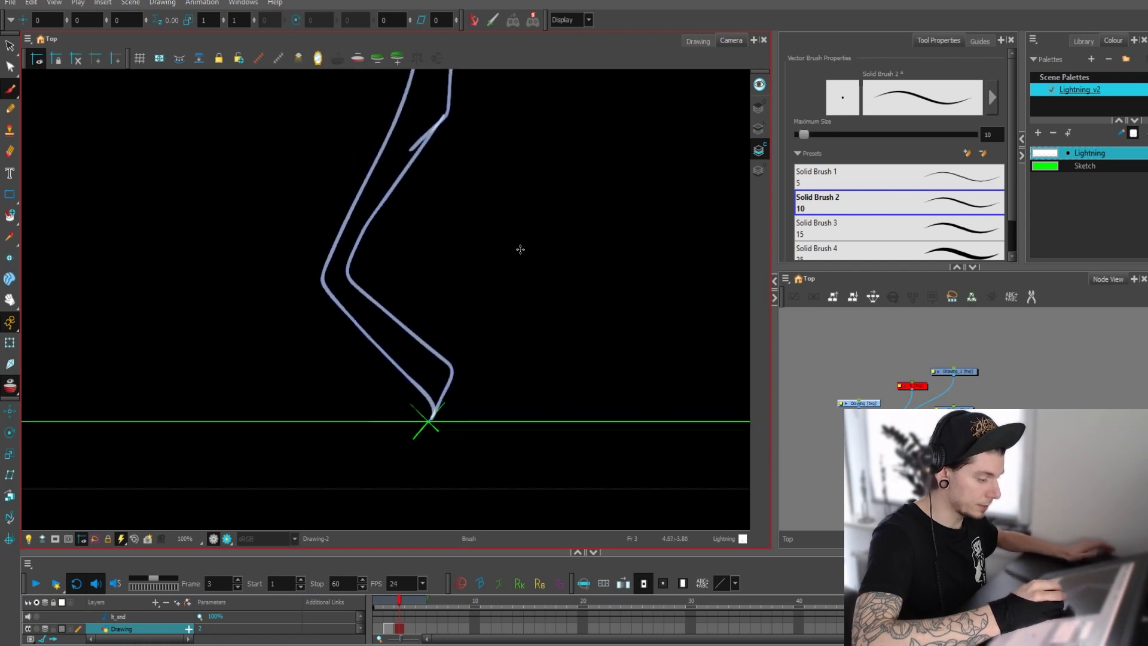
Close the two outlines at the top and fill the bolt with the Lightning colour as one solid shape
left_click_drag(516, 220, 535, 322)
key("2")
key("2")
key("2")
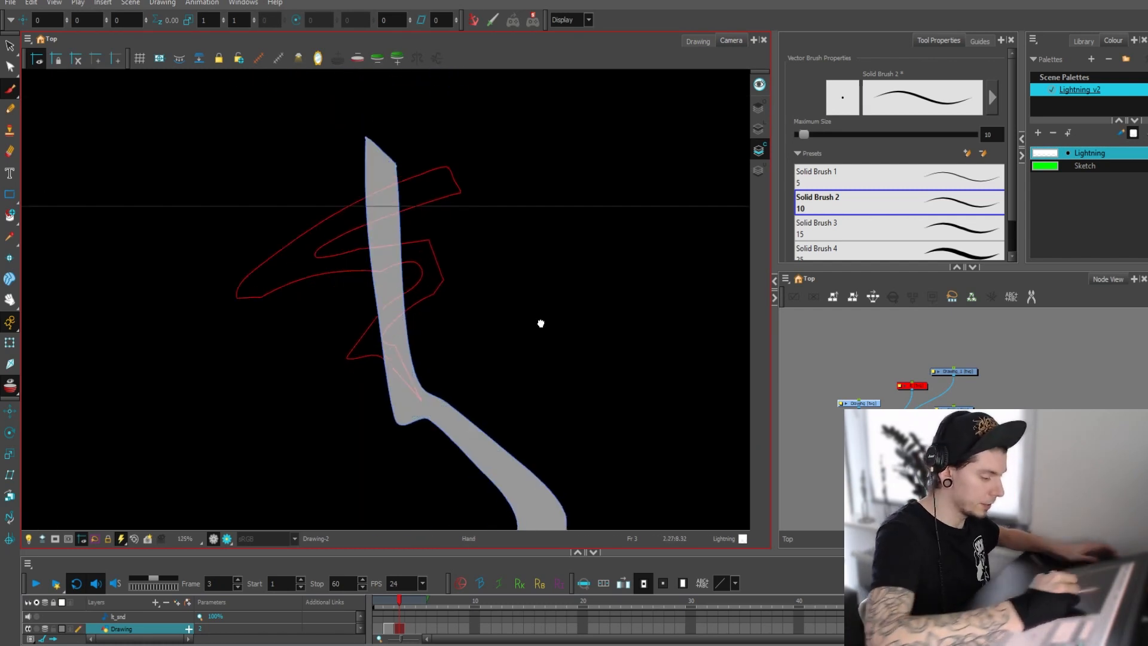
Erase along the right edge of the bolt's upper segment to slim it down to the first bend
key("1")
key("1")
key("1")
key("1")
key("2")
key("2")
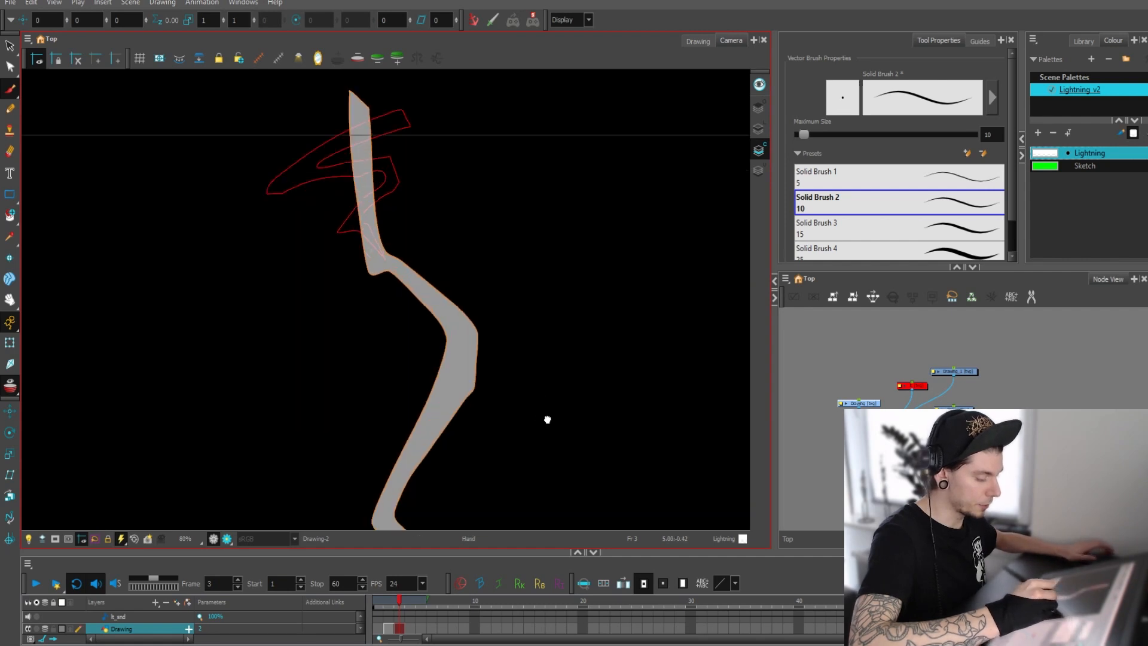
key("alt+e")
key("2")
key("2")
left_click_drag(547, 255, 518, 371)
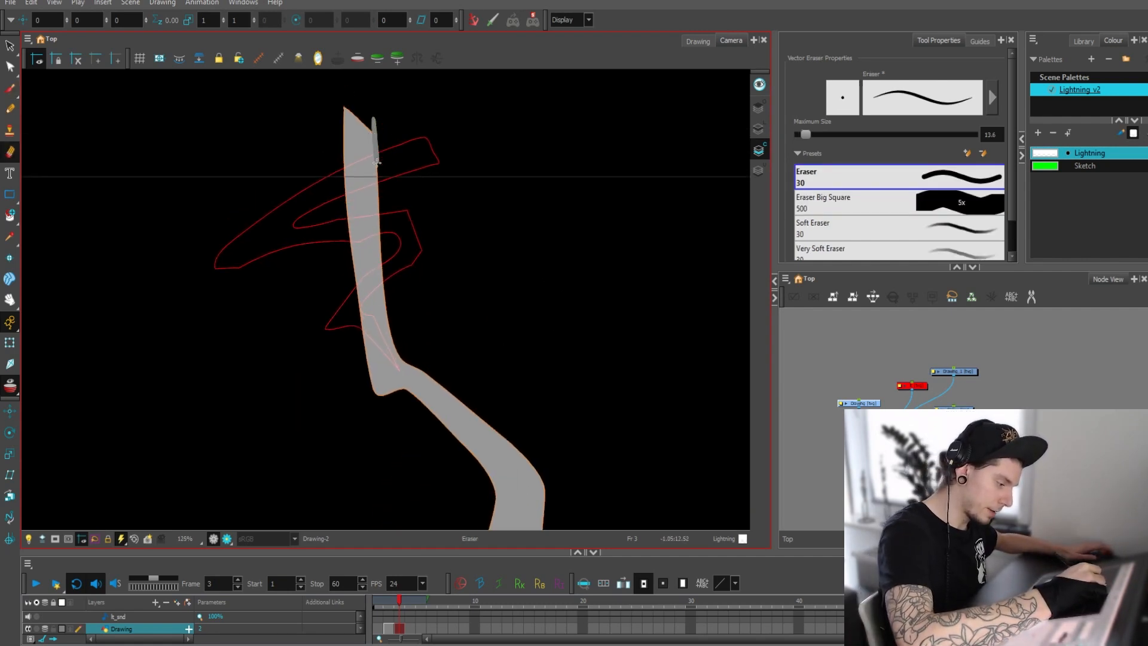
left_click_drag(379, 207, 379, 209)
left_click_drag(375, 122, 375, 150)
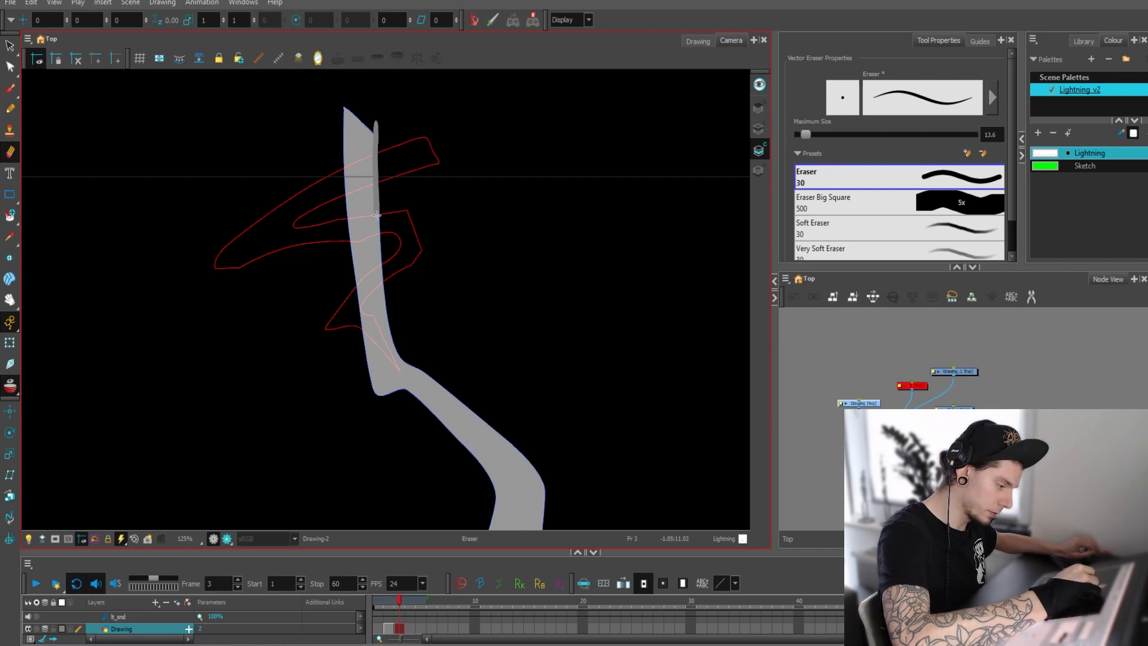
mouse_move(390, 347)
left_mouse_down()
mouse_move(399, 368)
mouse_move(439, 262)
left_mouse_up()
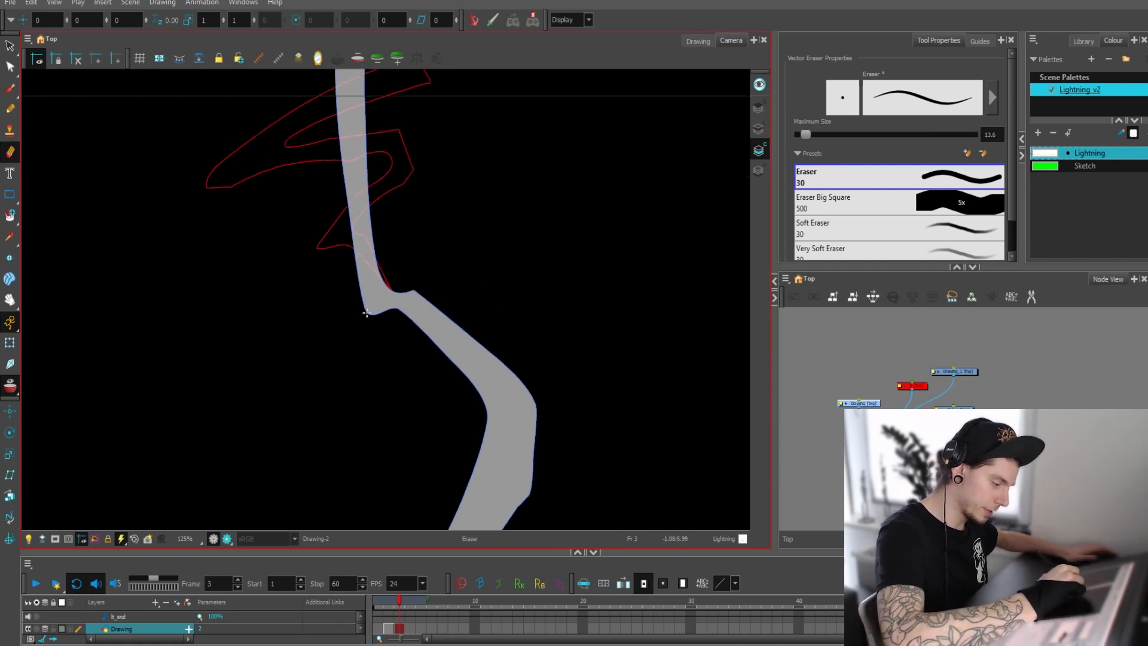
Erase the underside of the bolt's first bend and carve a sharper corner into the inner side of the second bend
left_click_drag(360, 313, 382, 314)
mouse_move(450, 352)
left_mouse_down()
mouse_move(496, 439)
mouse_move(463, 437)
left_mouse_up()
left_click_drag(584, 354, 575, 235)
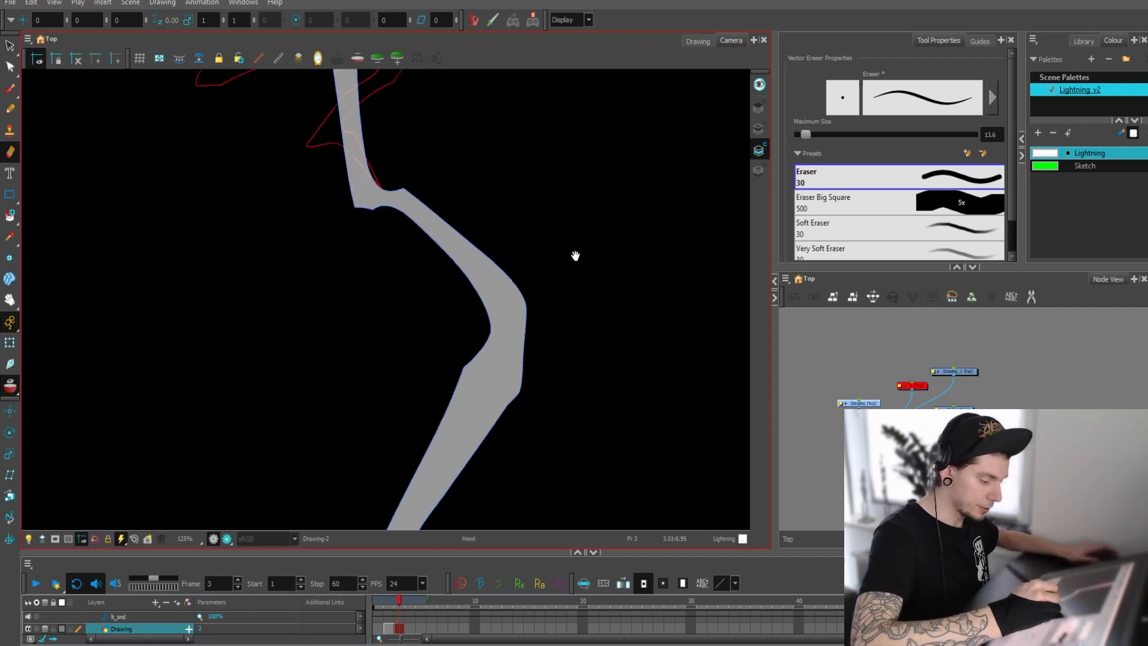
Erase along the second bend's outer side to sharpen its corner, and slim the right edge below it, removing the leftover sliver
left_click_drag(527, 278, 521, 400)
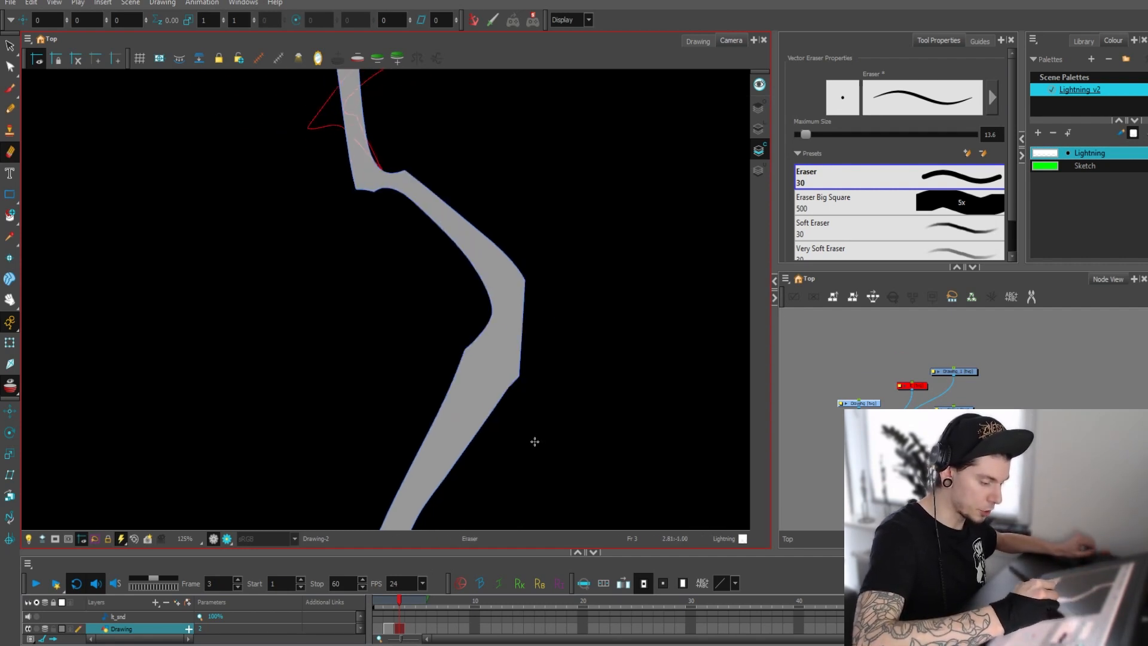
left_click_drag(555, 340, 605, 227)
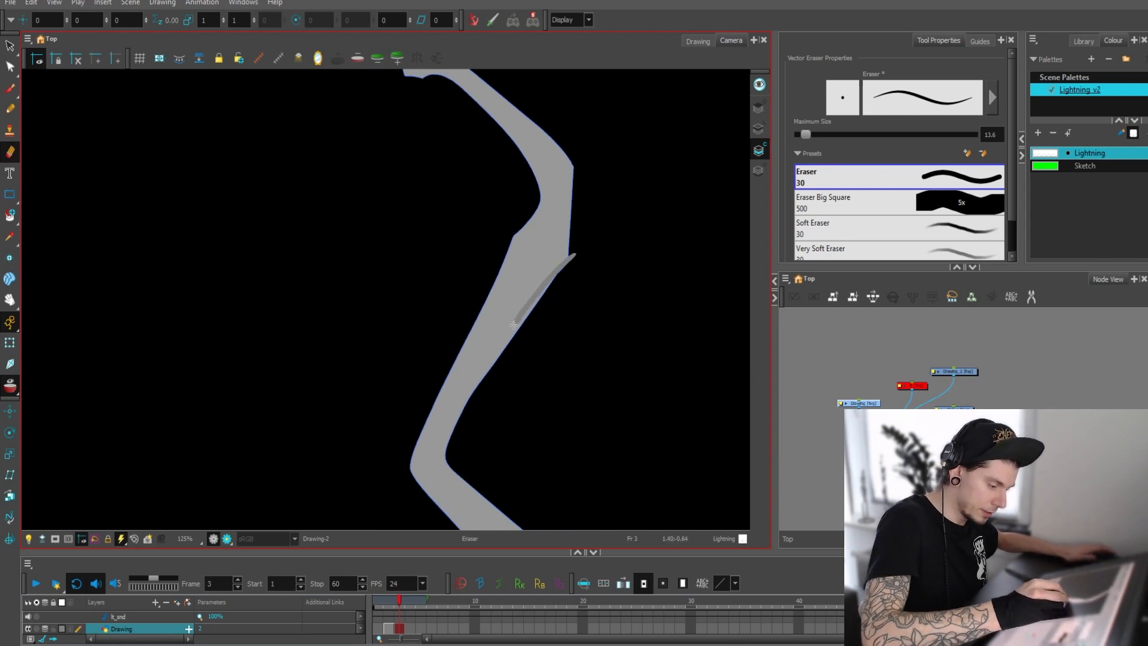
left_click_drag(452, 442, 453, 441)
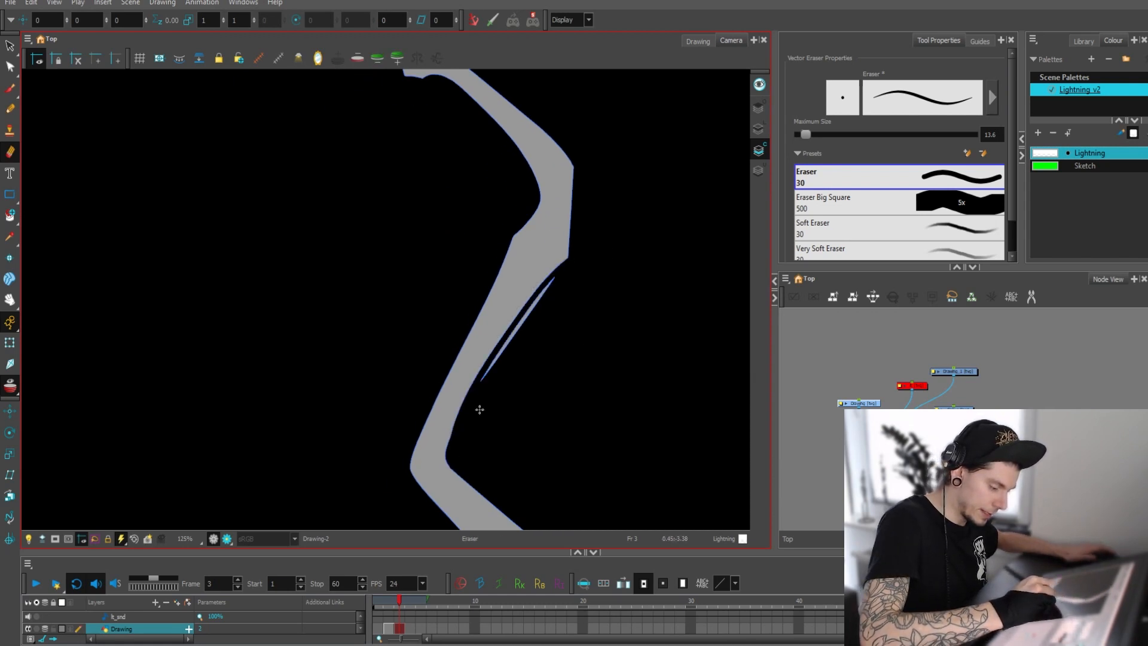
left_click(525, 319)
left_click_drag(557, 412, 534, 233)
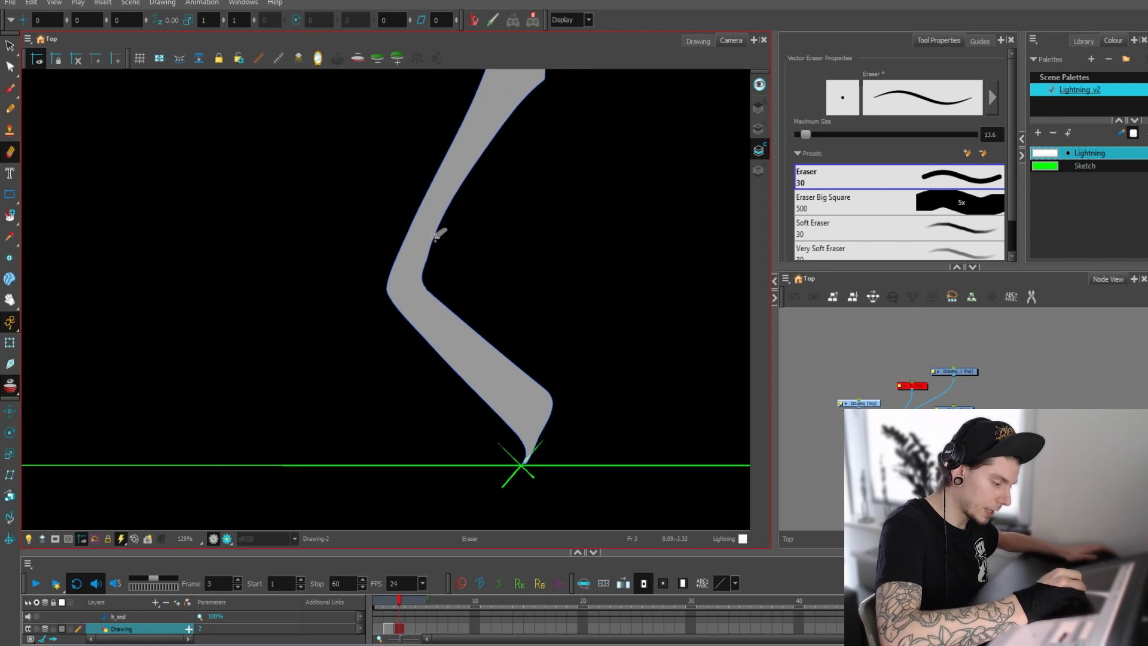
Carve out the inner side of the third bend and hollow the underside of the bolt's last segment, clearing the cut-off pieces
mouse_move(416, 284)
left_mouse_down()
mouse_move(427, 306)
mouse_move(481, 336)
left_mouse_up()
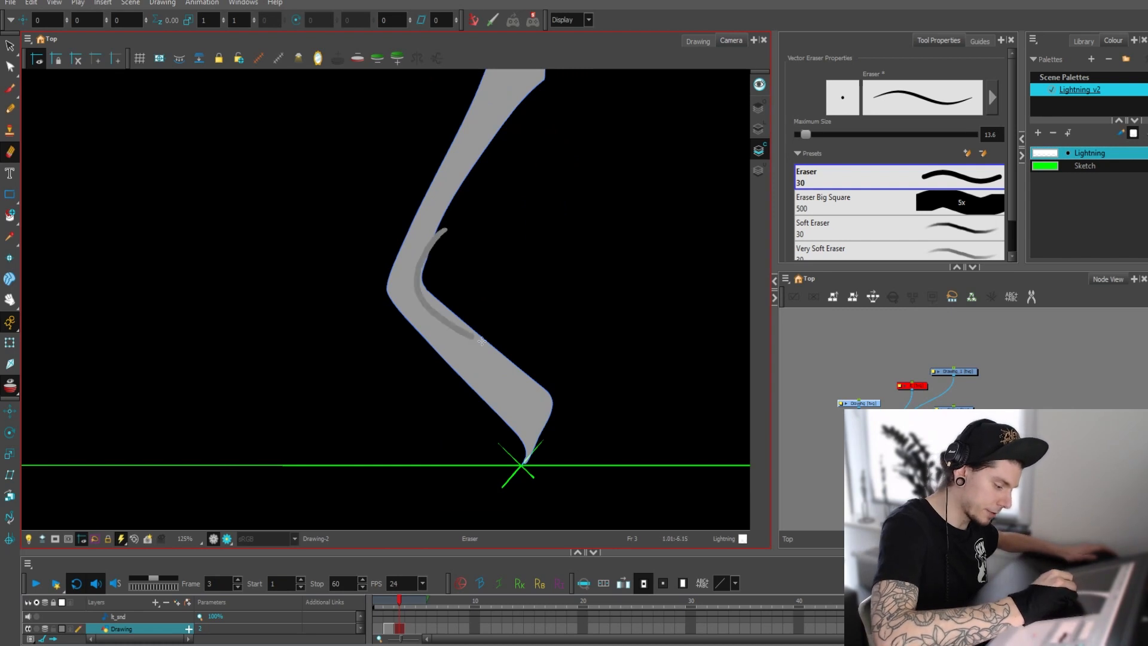
left_click(452, 307)
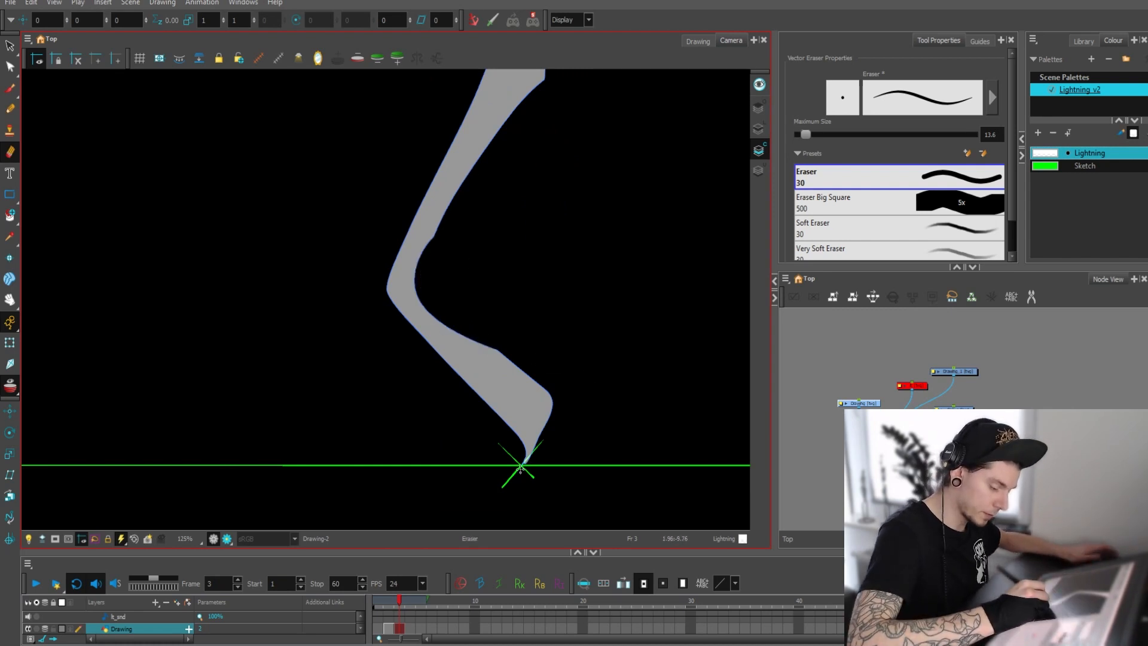
left_click_drag(525, 448, 466, 384)
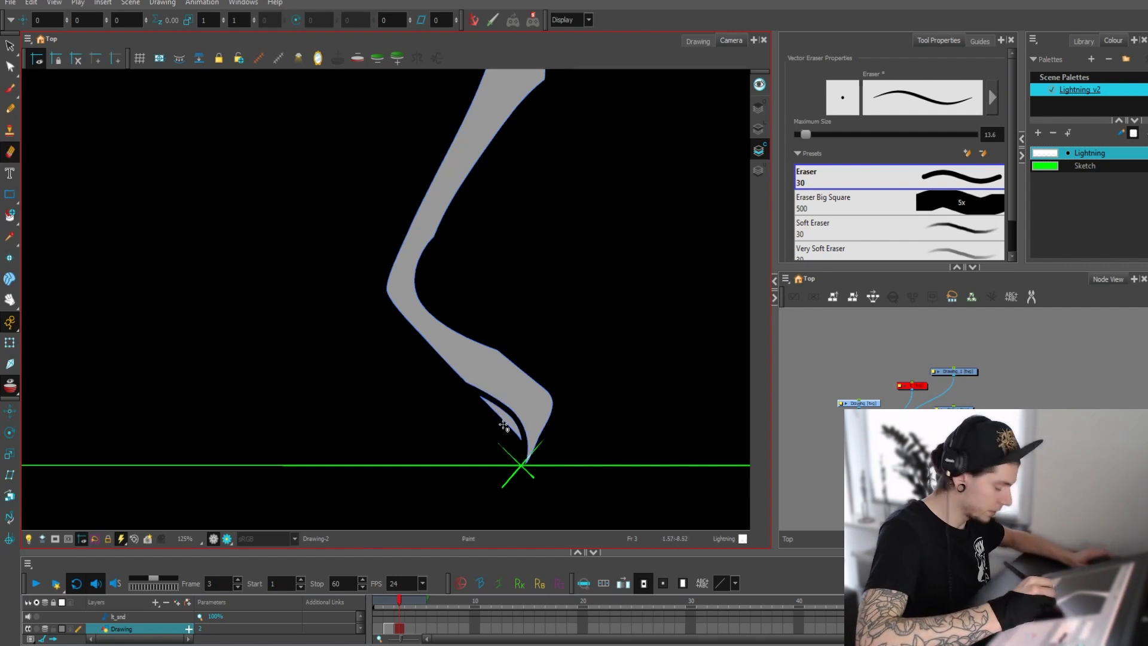
left_click(504, 425)
scroll(592, 456, "up", 2)
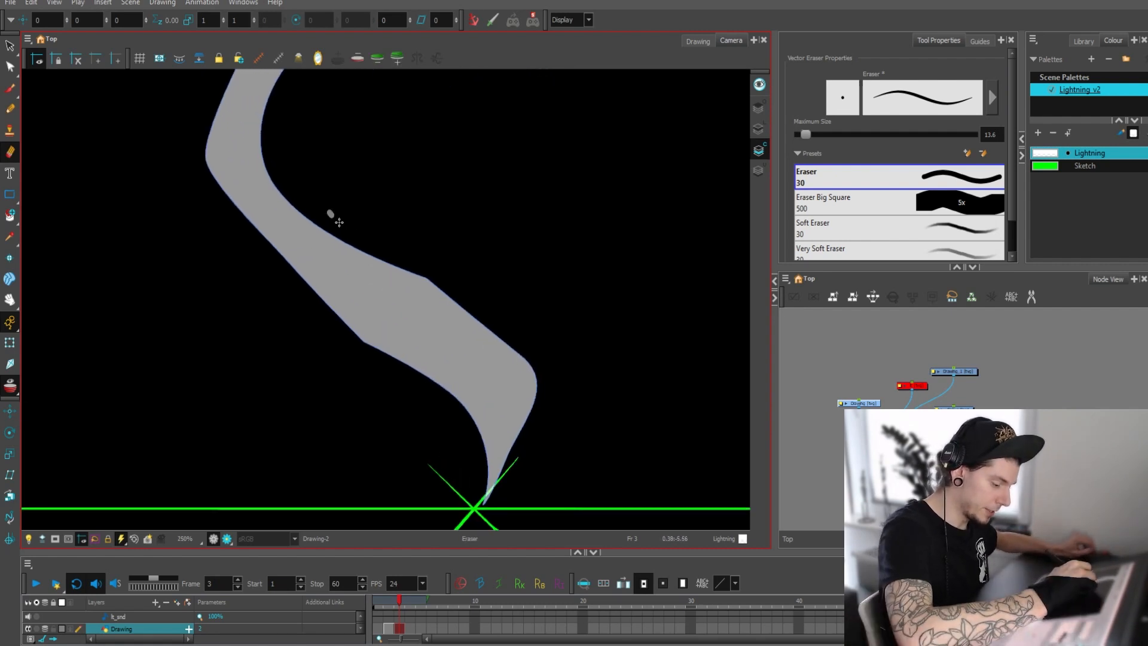
Erase along the upper edge and outer corner of the bolt's last segment to taper it towards the ground mark
mouse_move(339, 223)
left_mouse_down()
mouse_move(531, 390)
mouse_move(565, 439)
left_mouse_up()
left_click(503, 363)
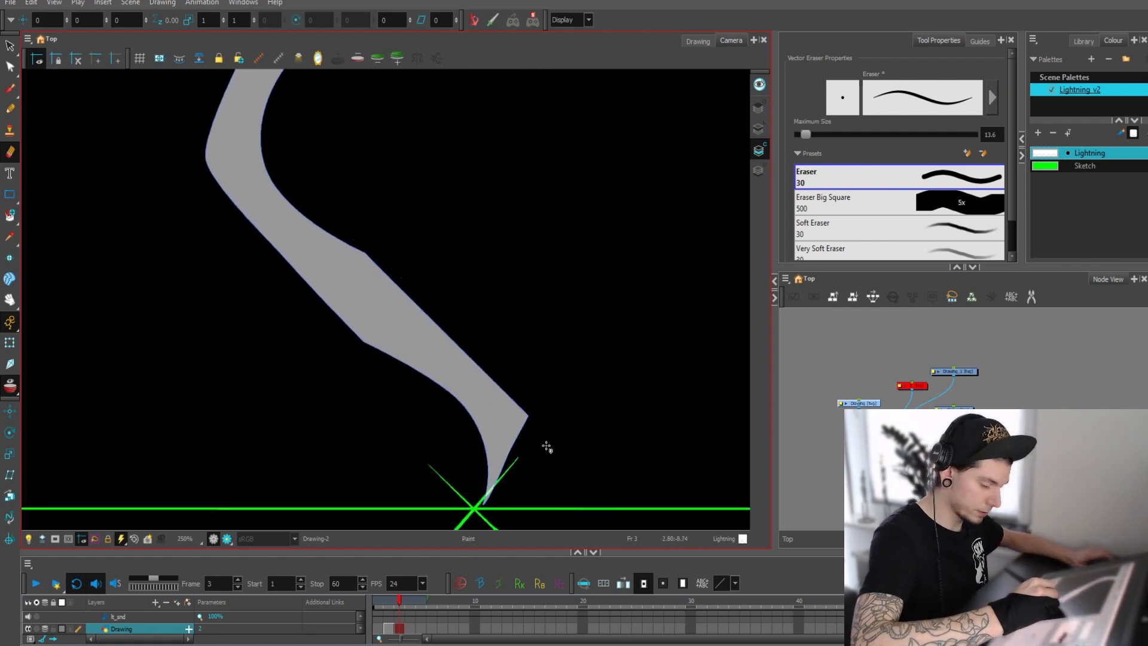
left_click_drag(484, 496, 526, 410)
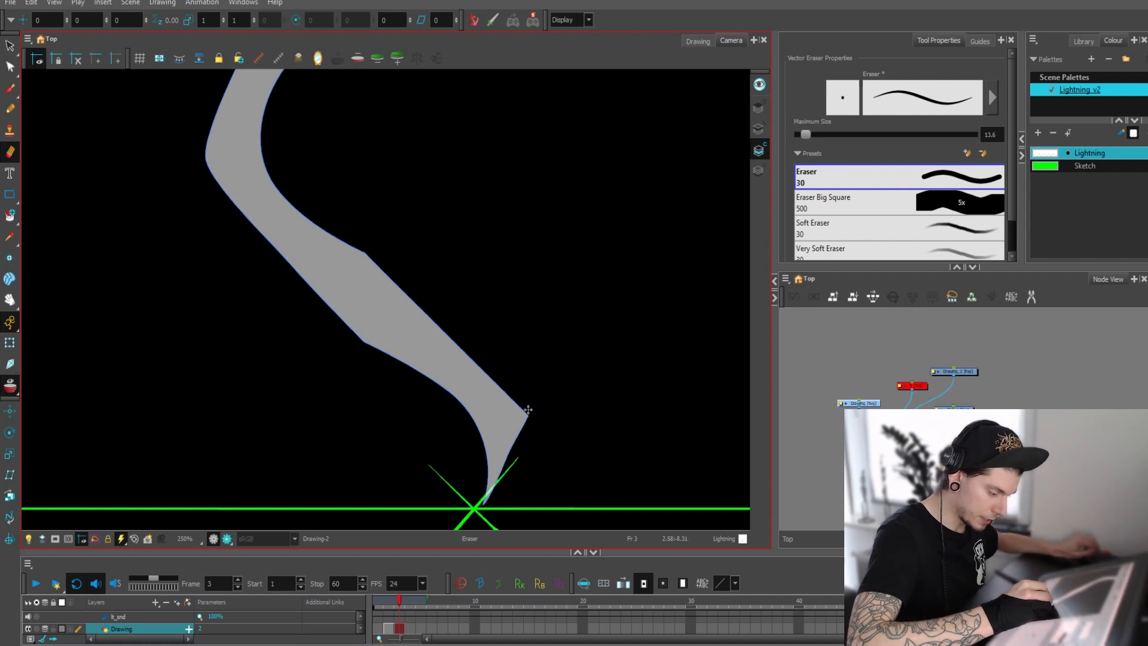
mouse_move(496, 369)
left_mouse_down()
mouse_move(500, 503)
mouse_move(506, 388)
mouse_move(515, 458)
left_mouse_up()
left_click_drag(518, 401, 523, 436)
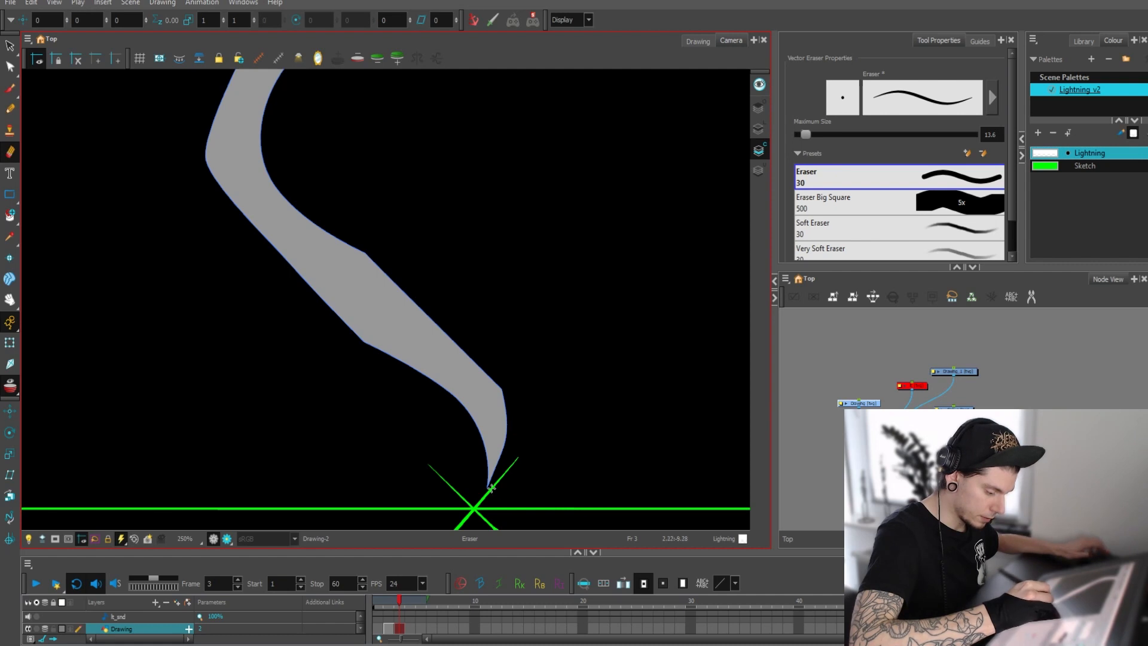
Move the contour point at the bolt's lower tip onto the centre of the green strike mark
key("alt+q")
left_click_drag(487, 488, 476, 508)
left_click(527, 463)
key("1")
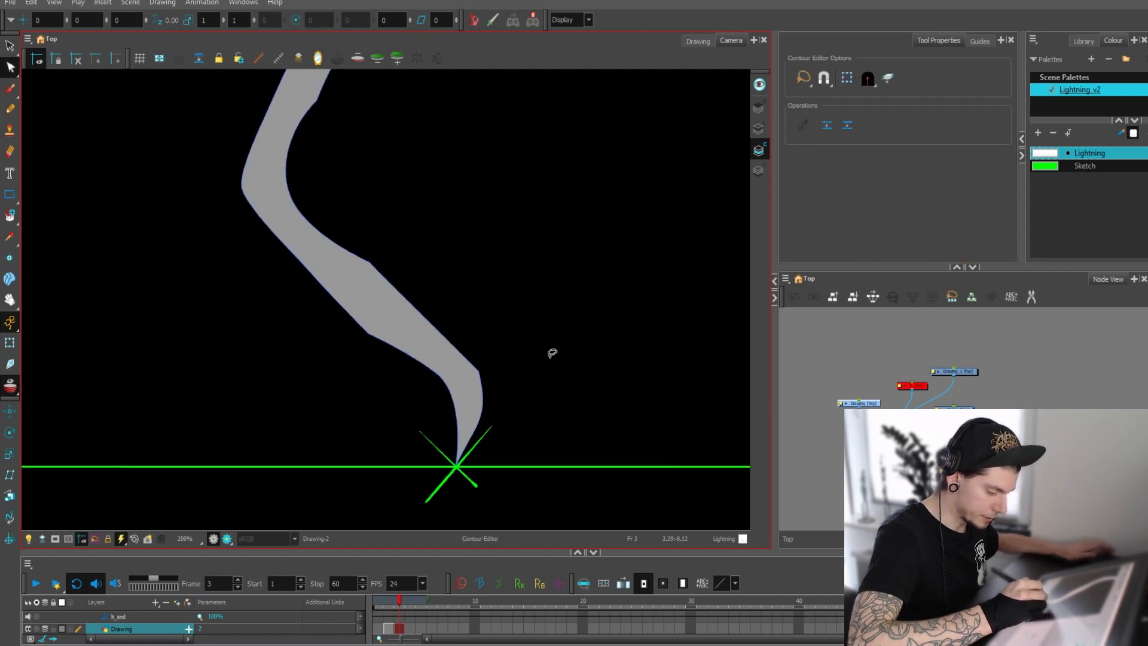
key("1")
key("1")
key("1")
left_click_drag(528, 272, 529, 387)
key("1")
key("1")
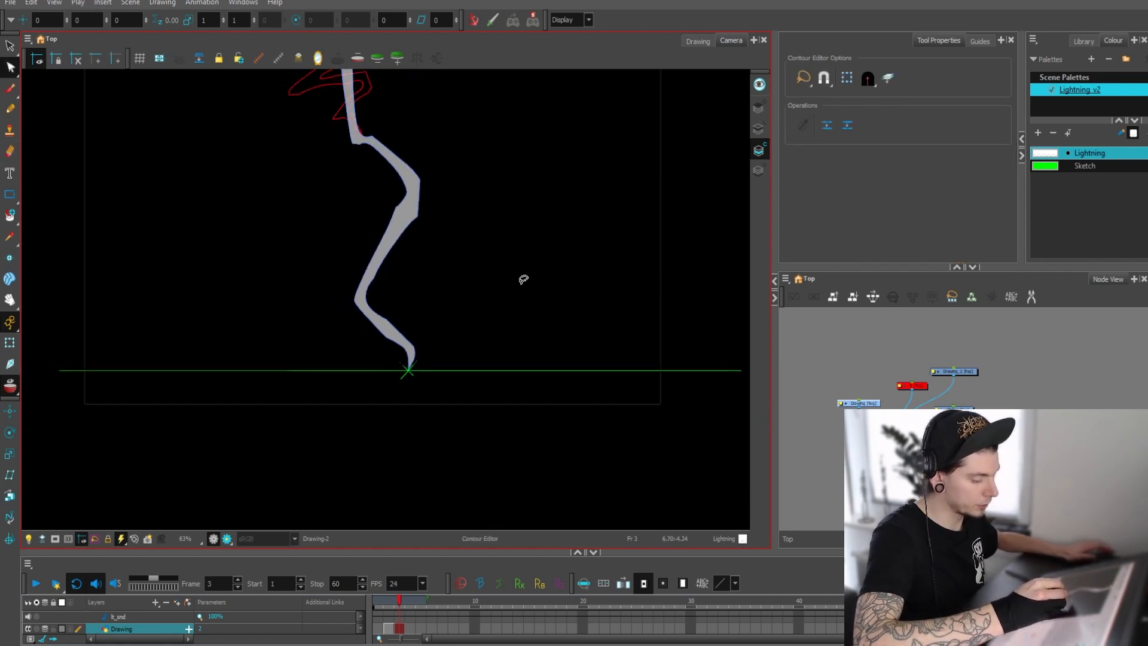
key("1")
key("1")
key("1")
Erase more of the third bend's inner curve to thin the bolt there
key("2")
key("2")
key("2")
key("2")
key("2")
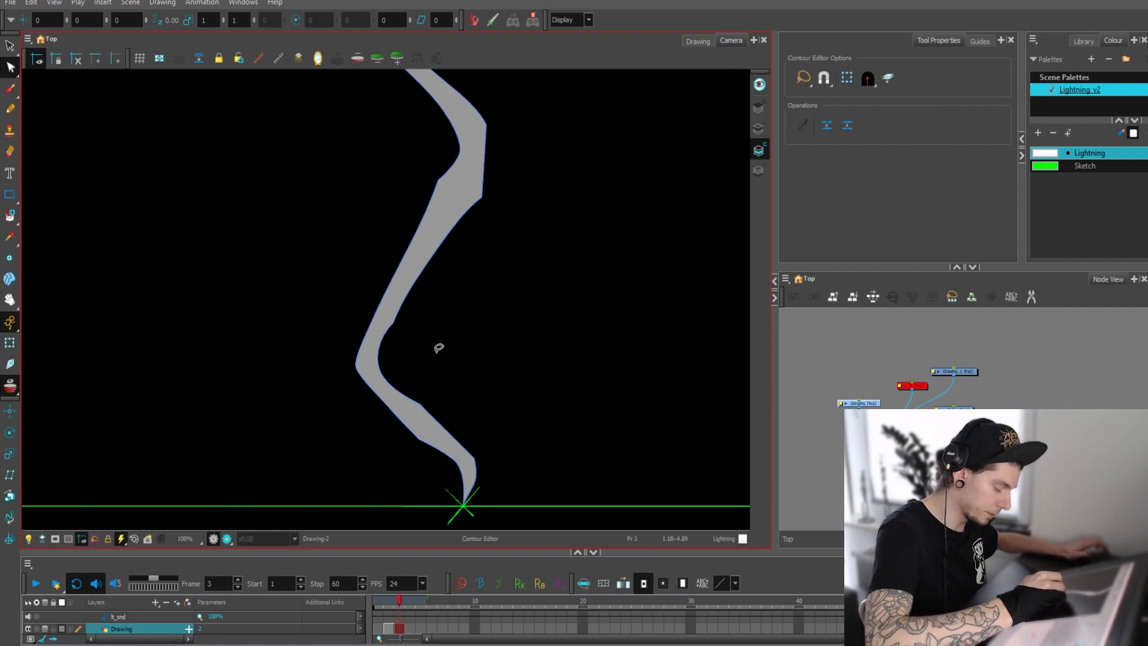
key("alt+e")
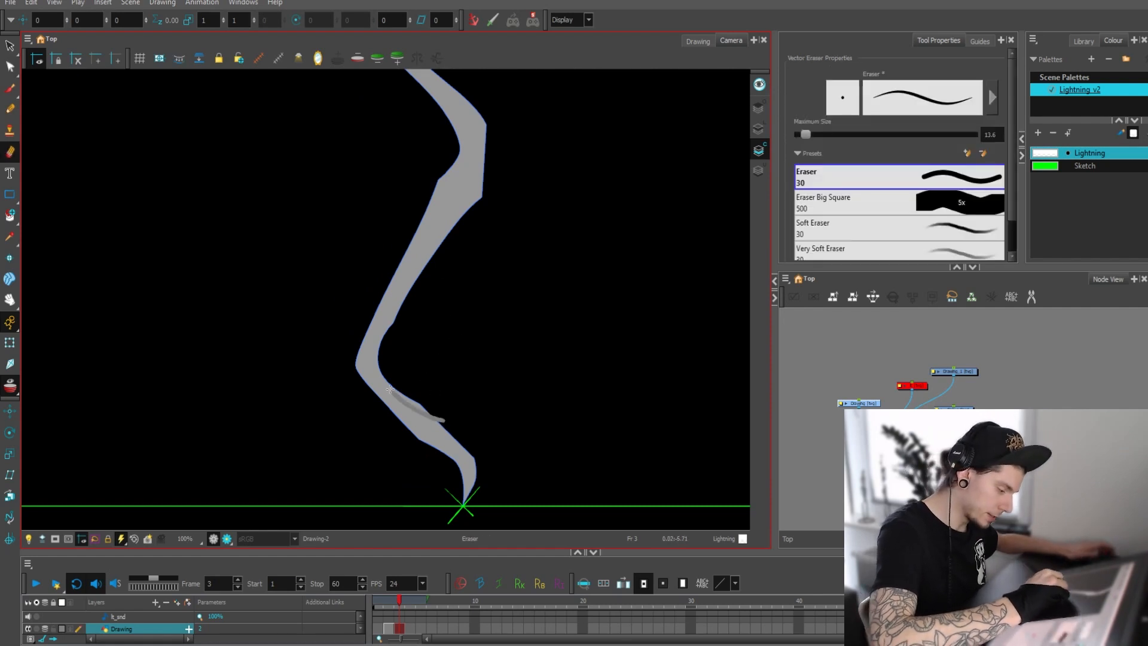
mouse_move(378, 337)
left_mouse_down()
mouse_move(392, 325)
mouse_move(418, 387)
left_mouse_up()
key("1")
key("1")
key("1")
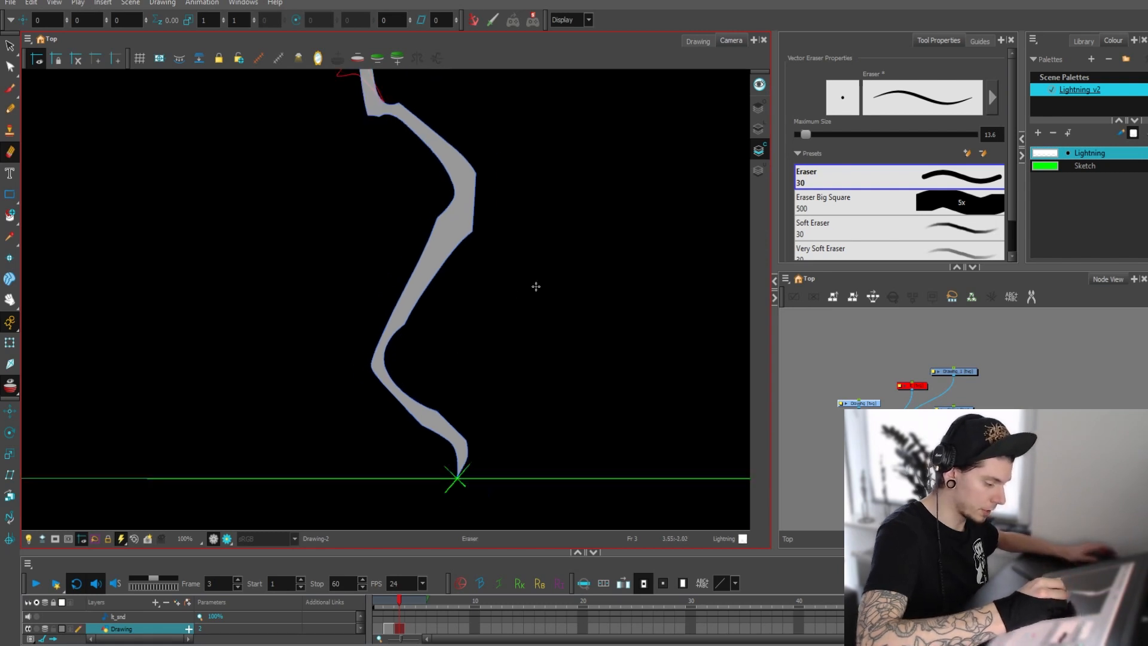
left_click_drag(525, 282, 536, 313)
Erase along the left edge between the second and third bends to smooth and slim that segment, removing the cut-off piece
key("2")
key("2")
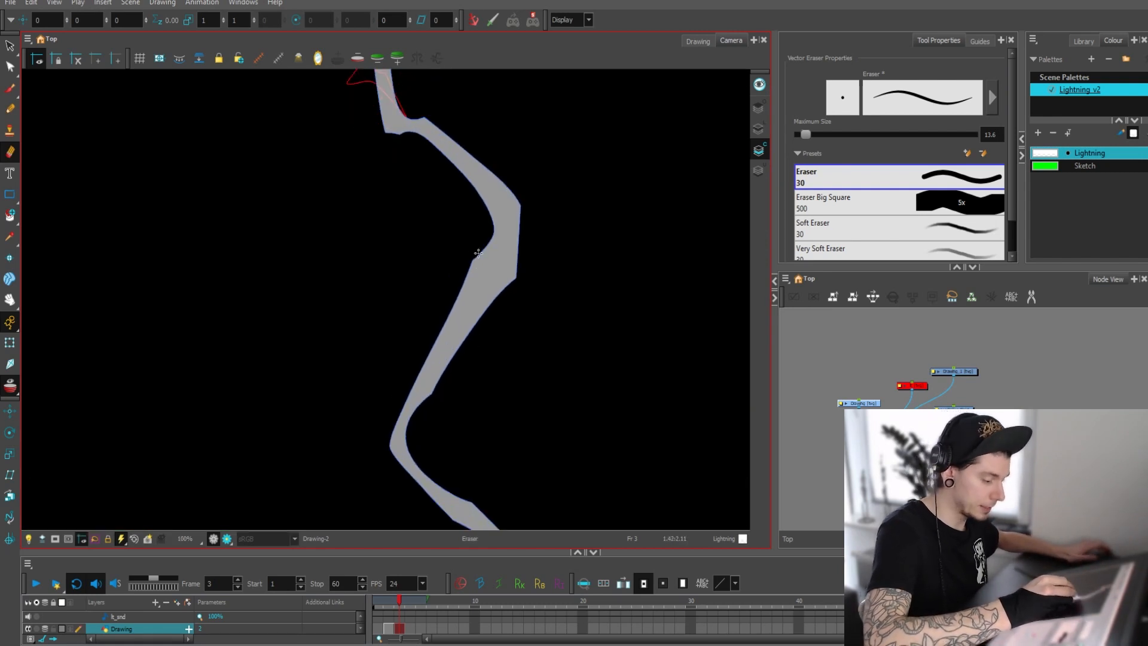
left_click_drag(492, 252, 391, 410)
left_click(478, 275)
left_click_drag(571, 292, 568, 260)
key("1")
key("1")
key("1")
key("1")
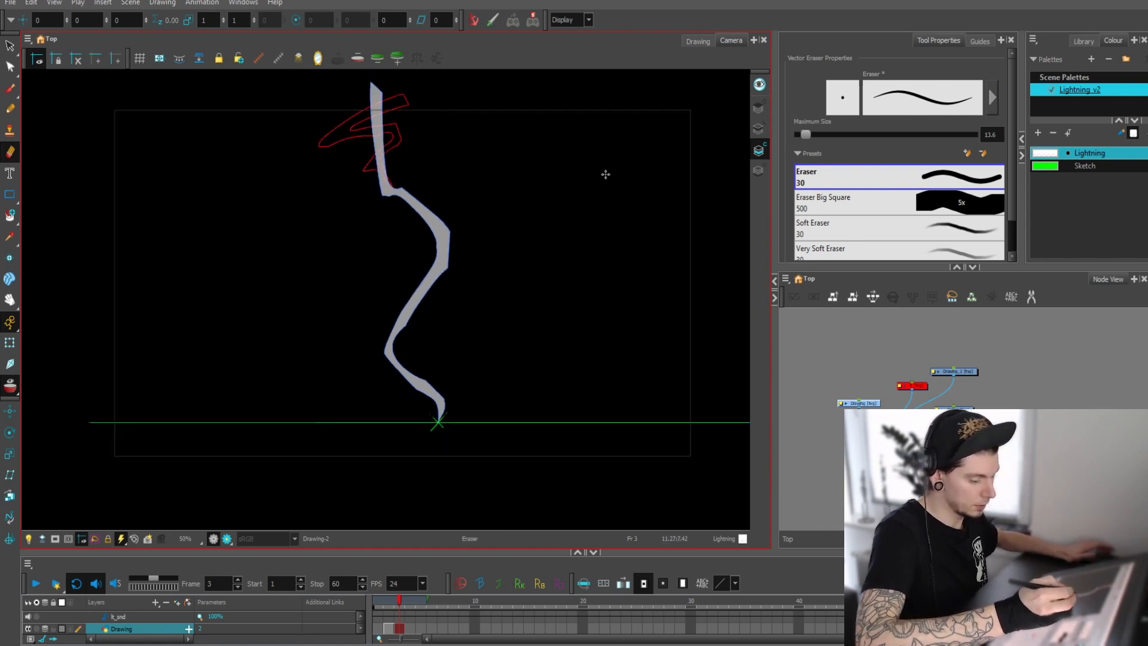
Reshape the second bend with the Contour Editor, straightening its upper edge and pulling the outer corner up and outward into a sharper point
key("2")
key("2")
key("2")
left_click_drag(559, 213, 525, 305)
key("2")
key("2")
key("2")
key("alt+q")
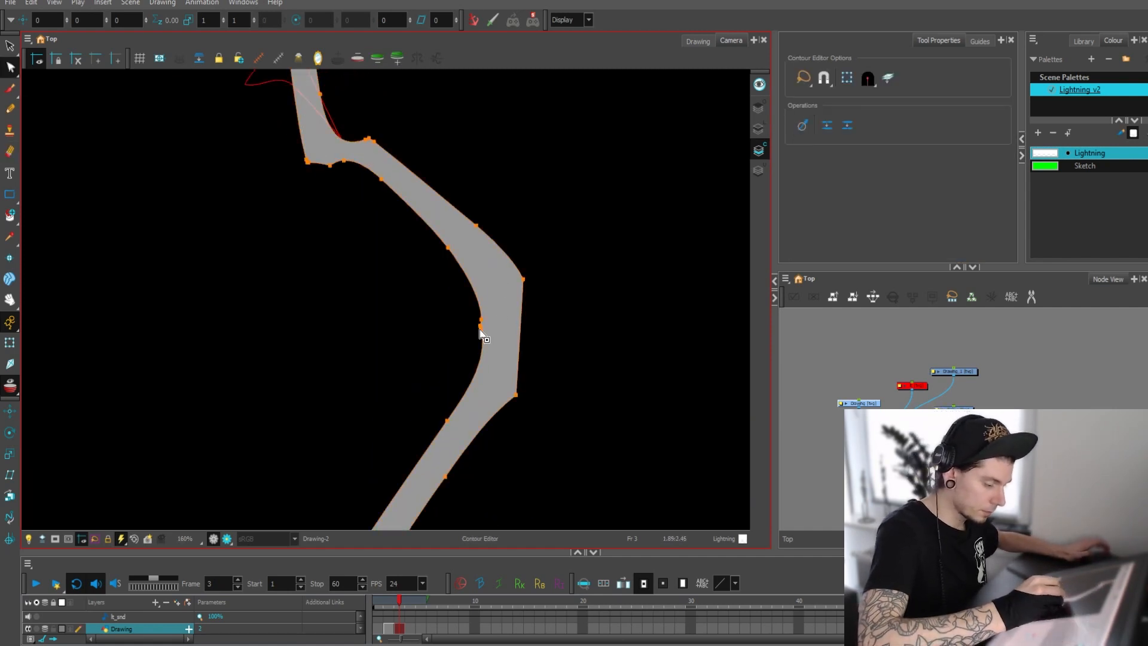
left_click(537, 284)
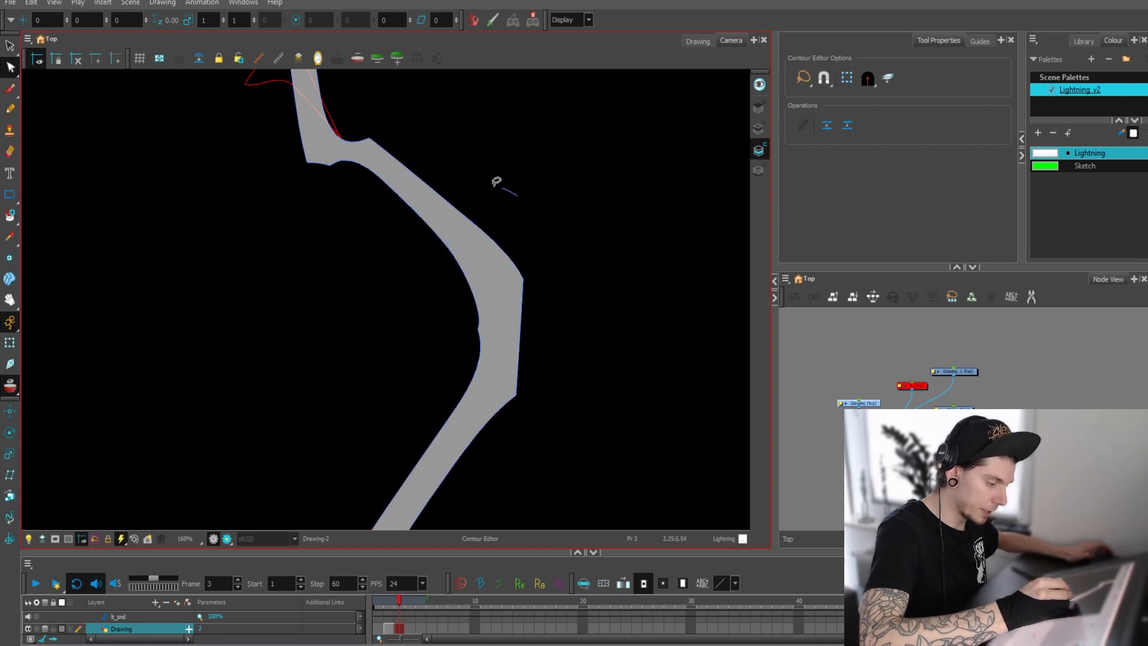
left_click_drag(496, 181, 485, 179)
left_click_drag(523, 278, 531, 270)
left_click_drag(519, 211, 473, 184)
left_click(532, 270)
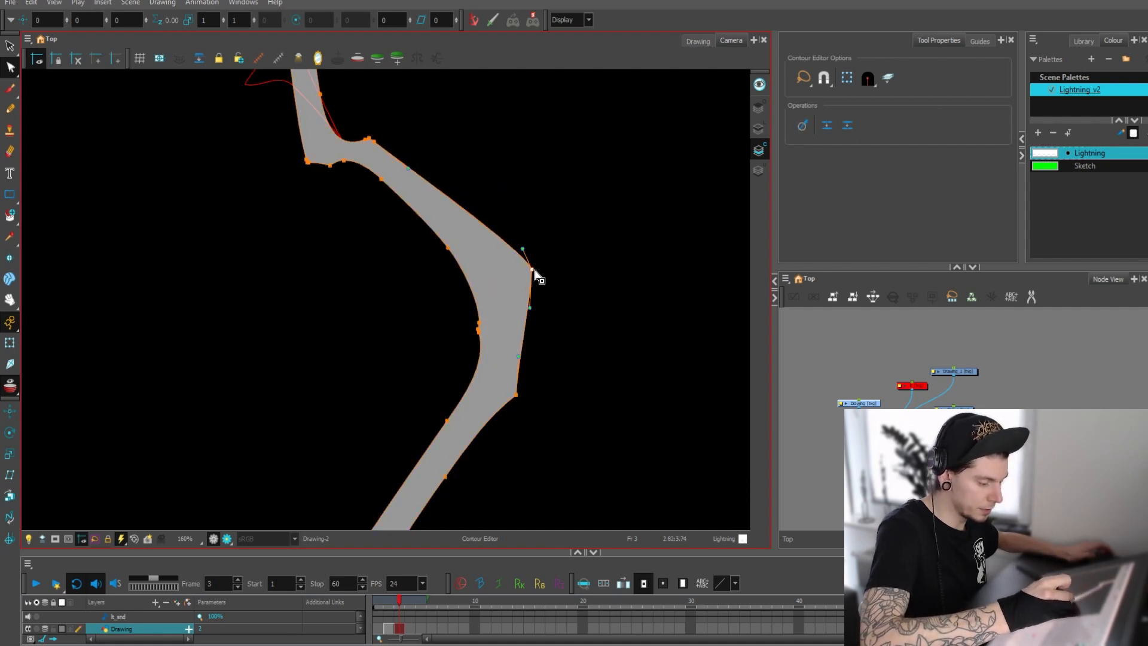
left_click_drag(533, 270, 536, 253)
Delete the extra contour point below the third bend's outer corner and pull that corner downward into a sharper point
key("1")
key("1")
key("1")
key("1")
left_click_drag(538, 347, 582, 230)
key("2")
key("2")
key("2")
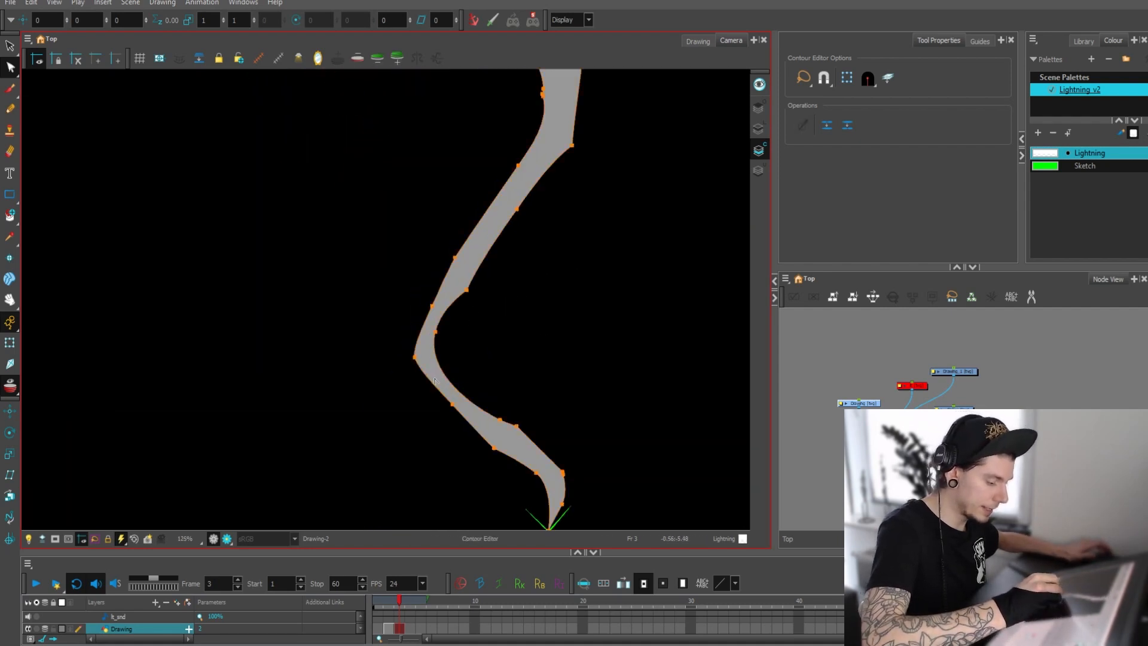
left_click_drag(456, 396, 444, 393)
key("Delete")
mouse_move(415, 357)
left_mouse_down()
mouse_move(407, 410)
mouse_move(408, 389)
left_mouse_up()
left_click(502, 302)
Examine the overall silhouette of the reshaped bolt within the camera frame
key("1")
key("1")
key("1")
key("1")
left_click_drag(558, 248, 557, 273)
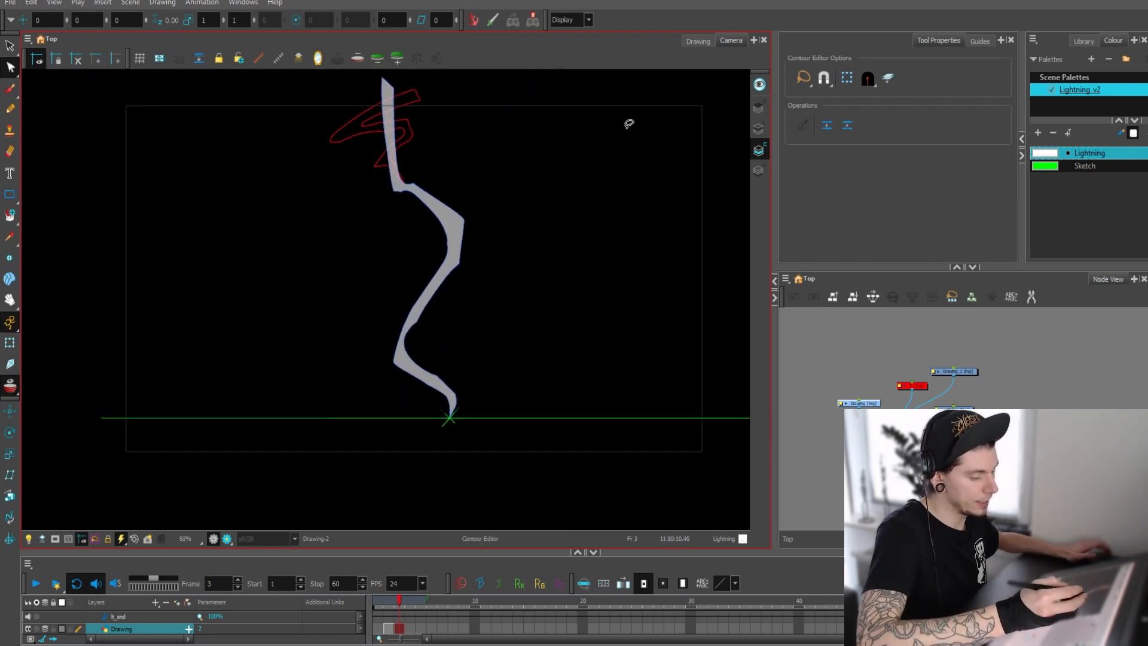
key("1")
key("1")
key("2")
key("2")
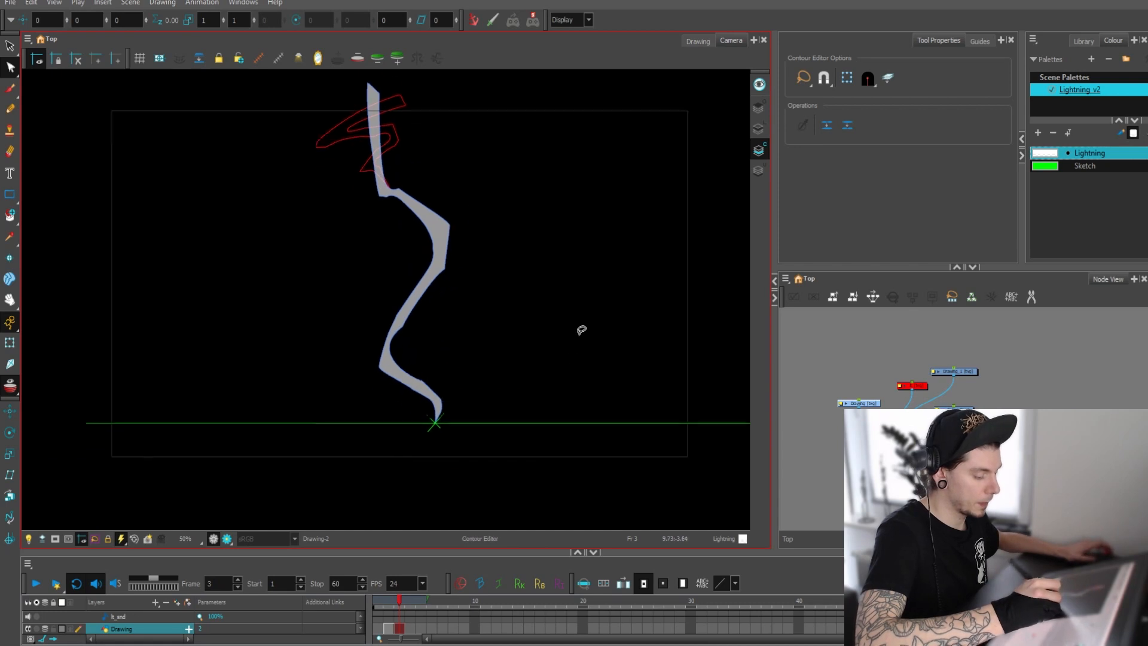
key("2")
key("2")
mouse_move(575, 269)
left_mouse_down()
mouse_move(572, 318)
mouse_move(553, 279)
mouse_move(578, 266)
mouse_move(605, 285)
left_mouse_up()
key("1")
key("1")
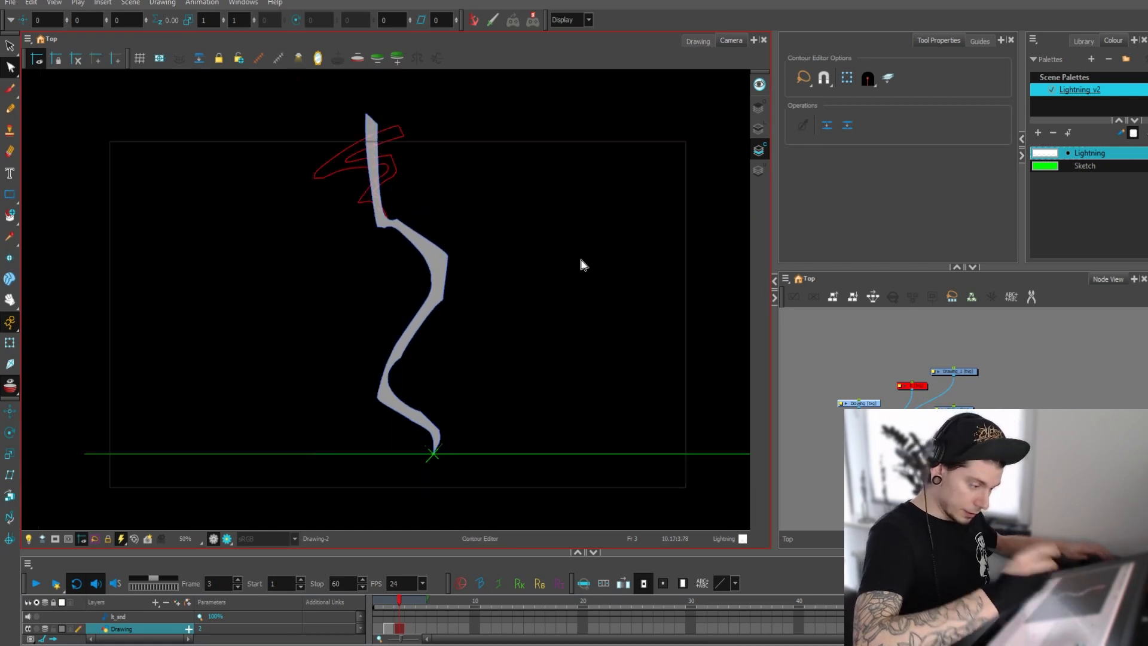
Sketch temporary brush strokes and arrows pointing at the bolt's three inner bends, and undo them
key("alt+b")
key("1")
key("1")
key("2")
key("2")
key("2")
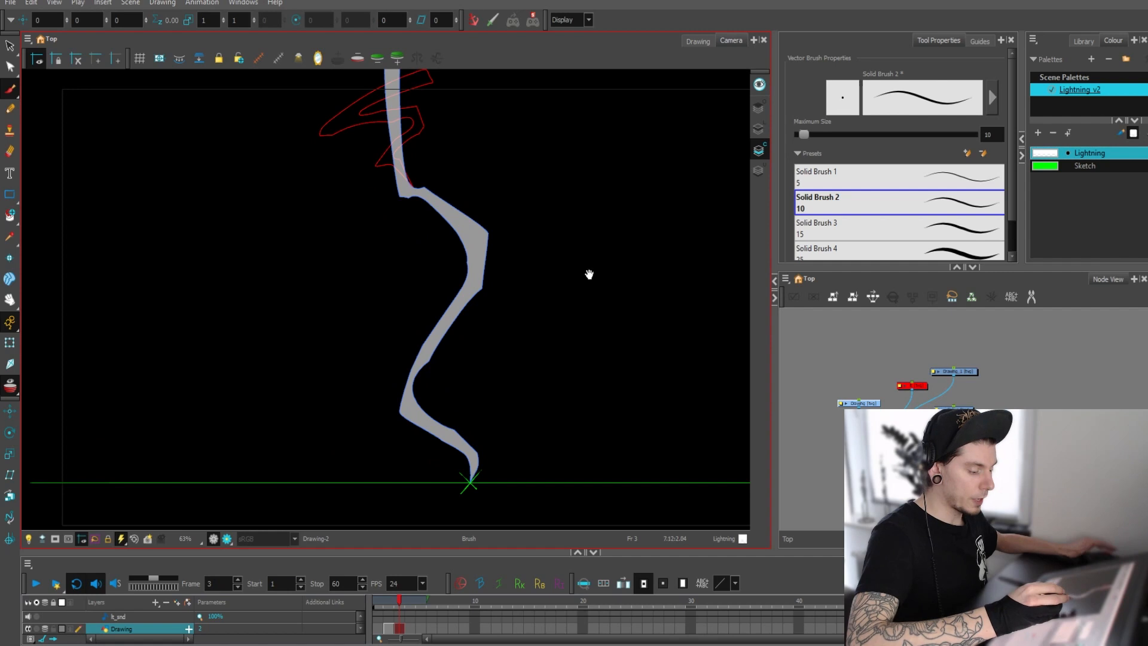
key("1")
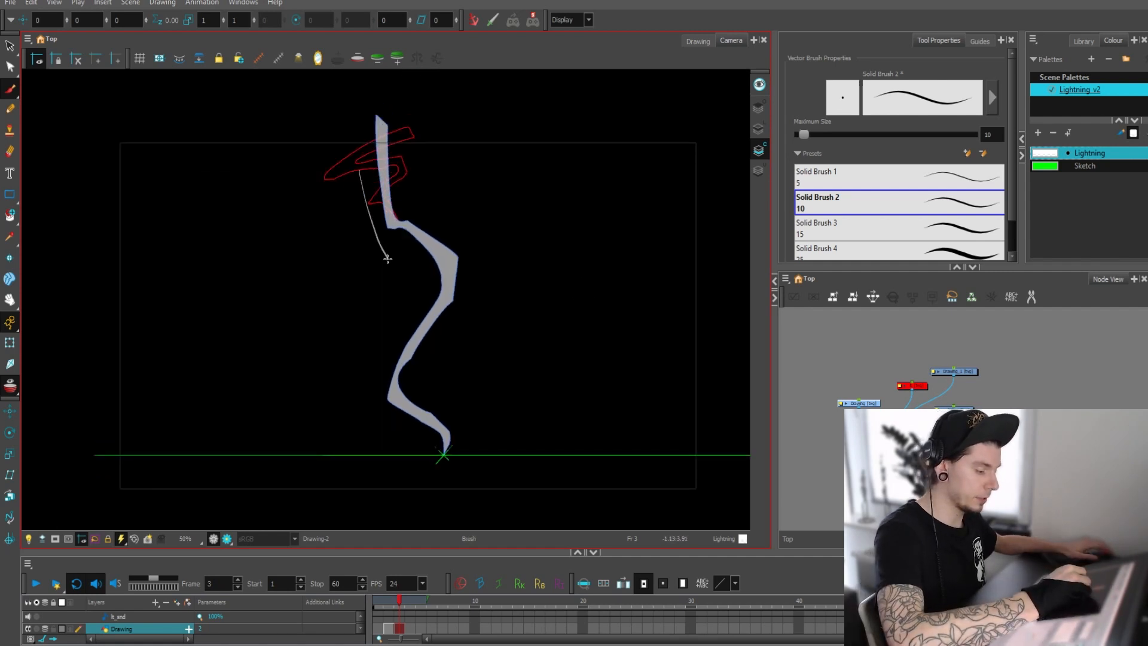
left_click_drag(393, 264, 397, 243)
key("ctrl+z")
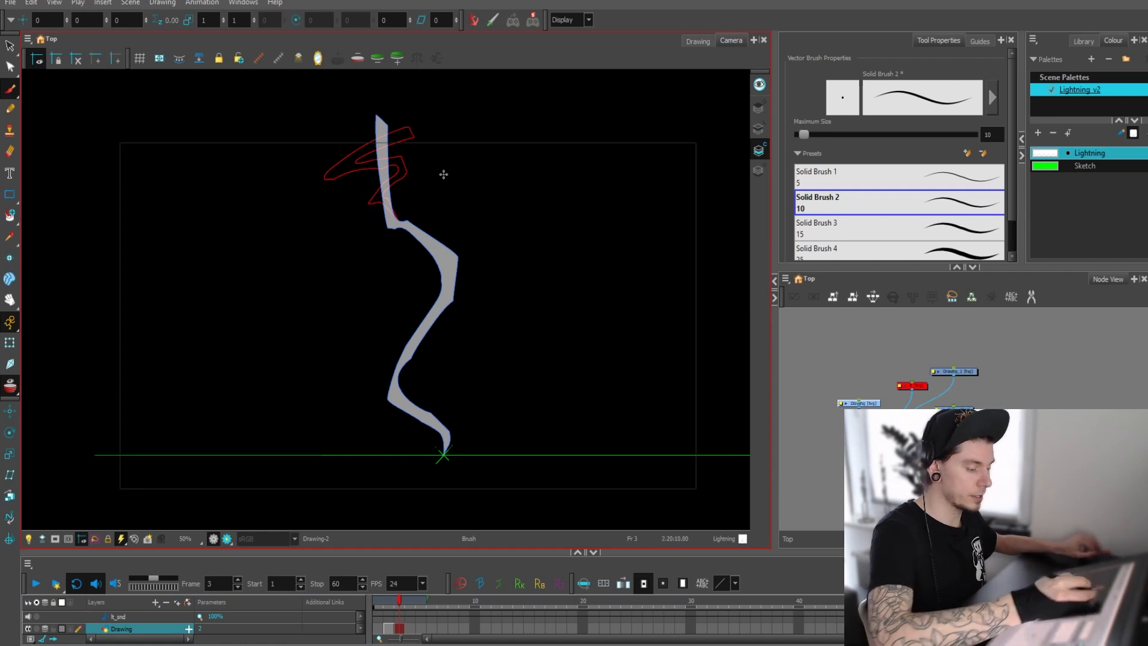
left_click_drag(412, 187, 440, 174)
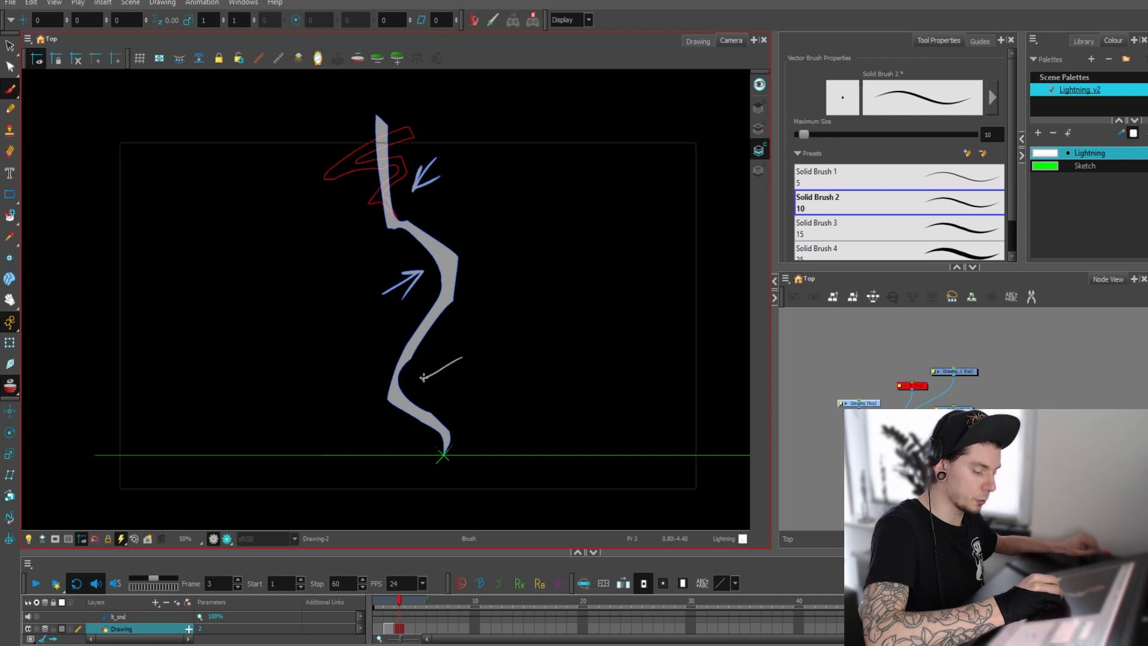
left_click_drag(423, 377, 448, 390)
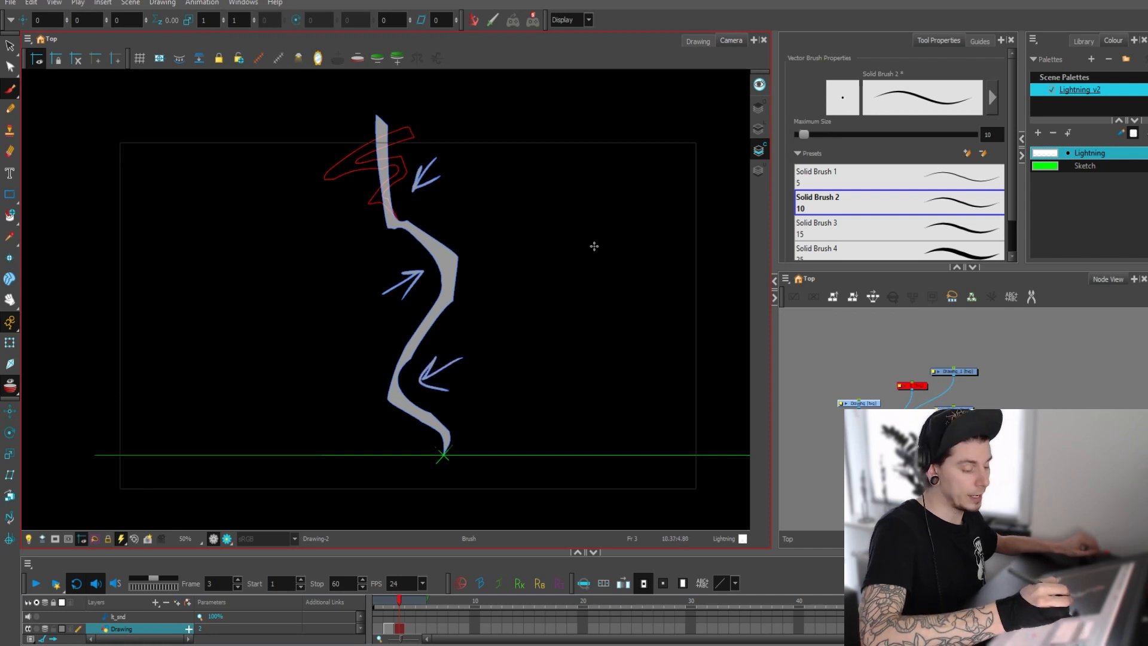
key("ctrl+z")
key("ctrl+z")
key("ctrl+z")
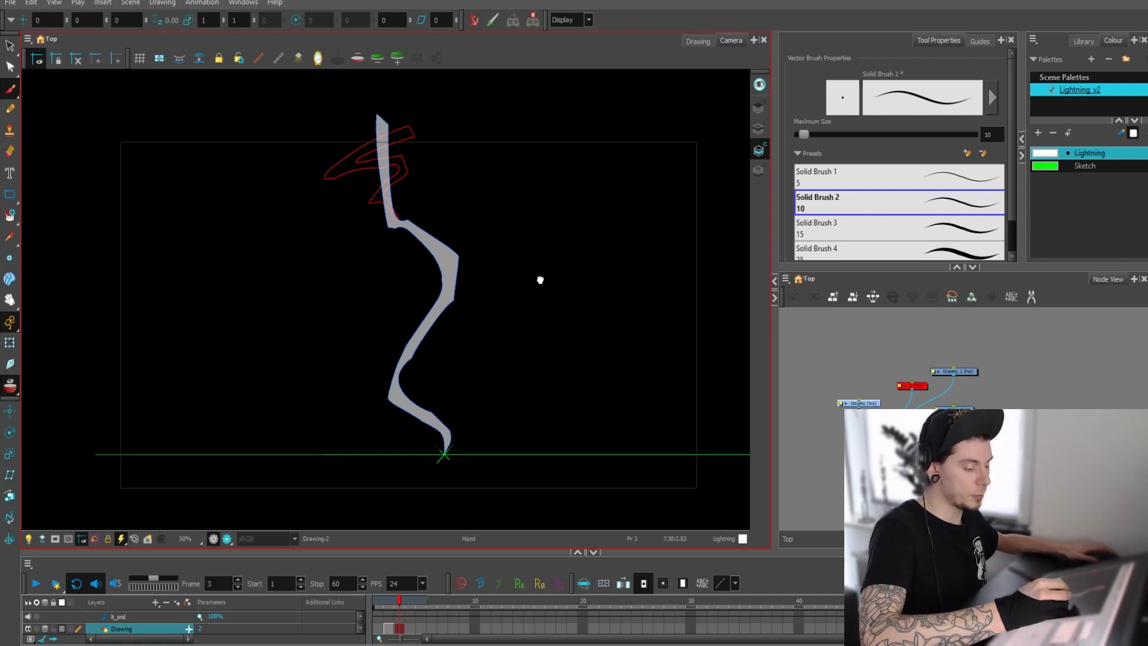
left_click_drag(540, 279, 542, 276)
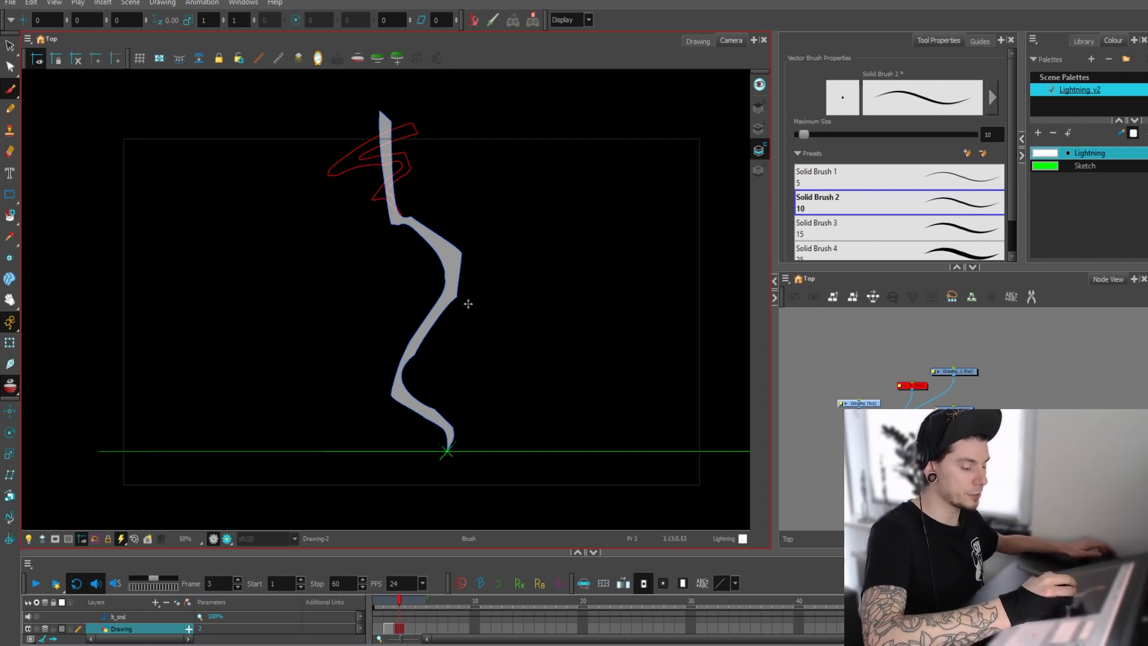
mouse_move(379, 239)
left_mouse_down()
mouse_move(384, 423)
mouse_move(504, 329)
mouse_move(499, 212)
left_mouse_up()
key("ctrl+z")
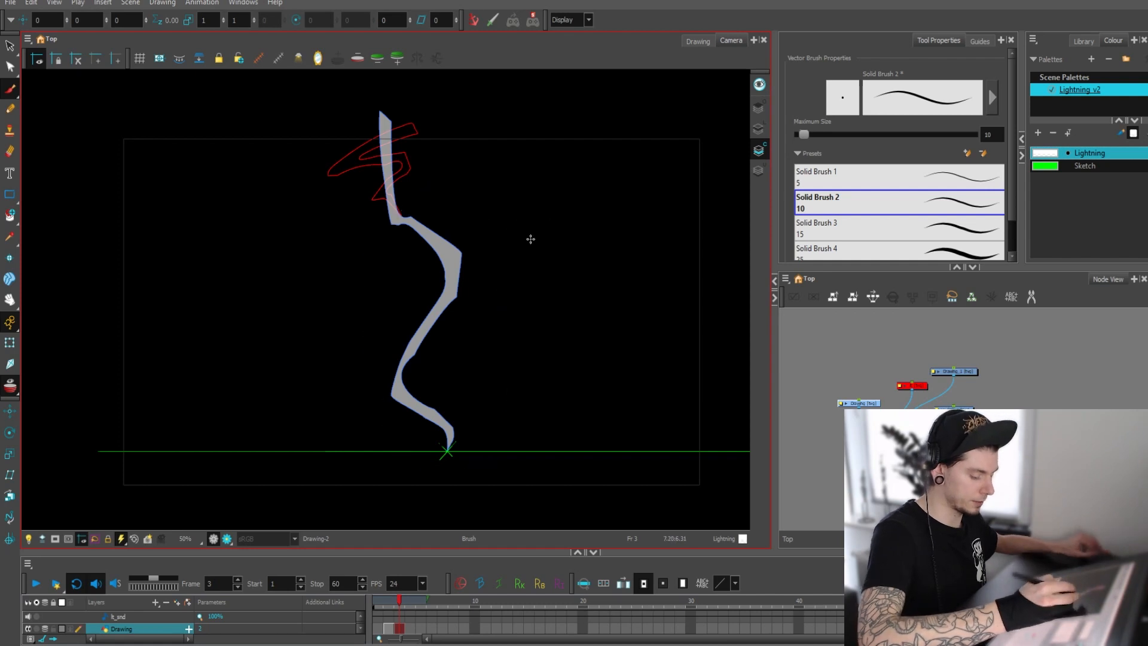
Paste the full bolt drawing into frame 4 of the Drawing layer
left_click(411, 633)
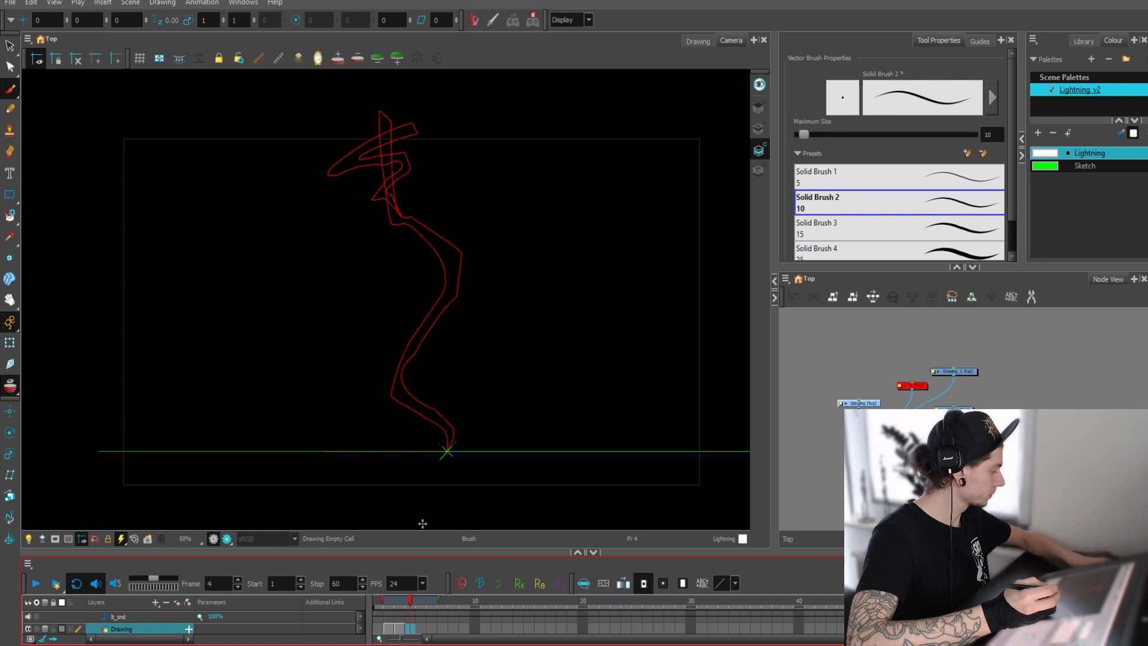
key("ctrl+v")
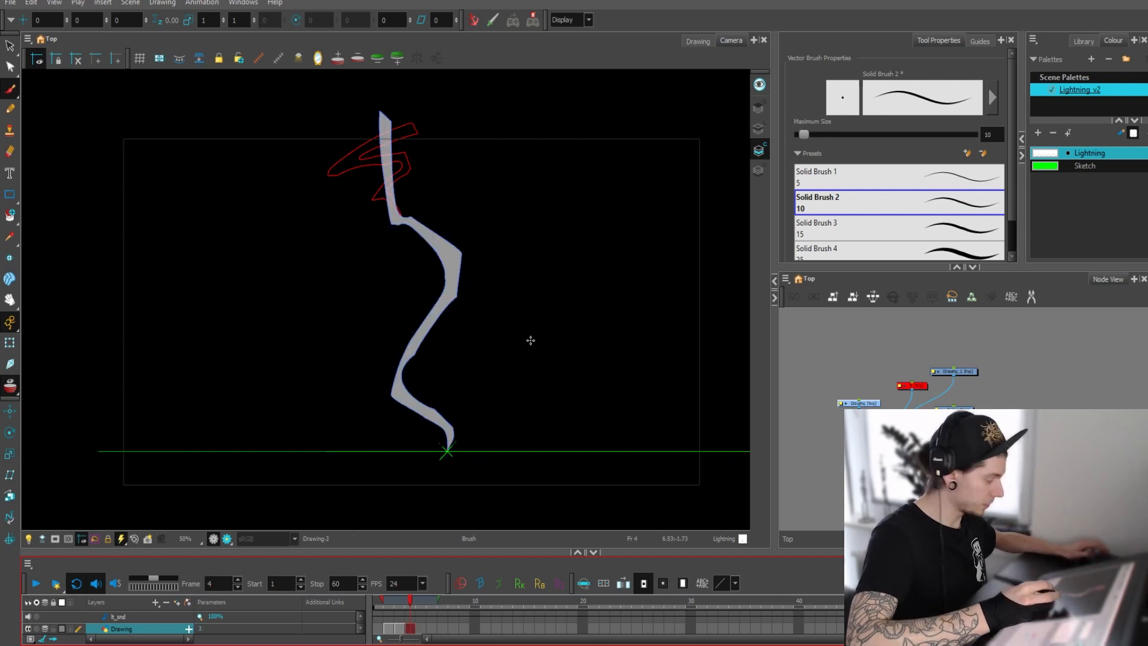
Cut away the part of the frame 4 bolt below its first bend, leaving only the upper segment
key("alt+t")
mouse_move(400, 236)
left_mouse_down()
mouse_move(340, 378)
mouse_move(495, 459)
mouse_move(453, 189)
mouse_move(419, 190)
left_mouse_up()
key("Delete")
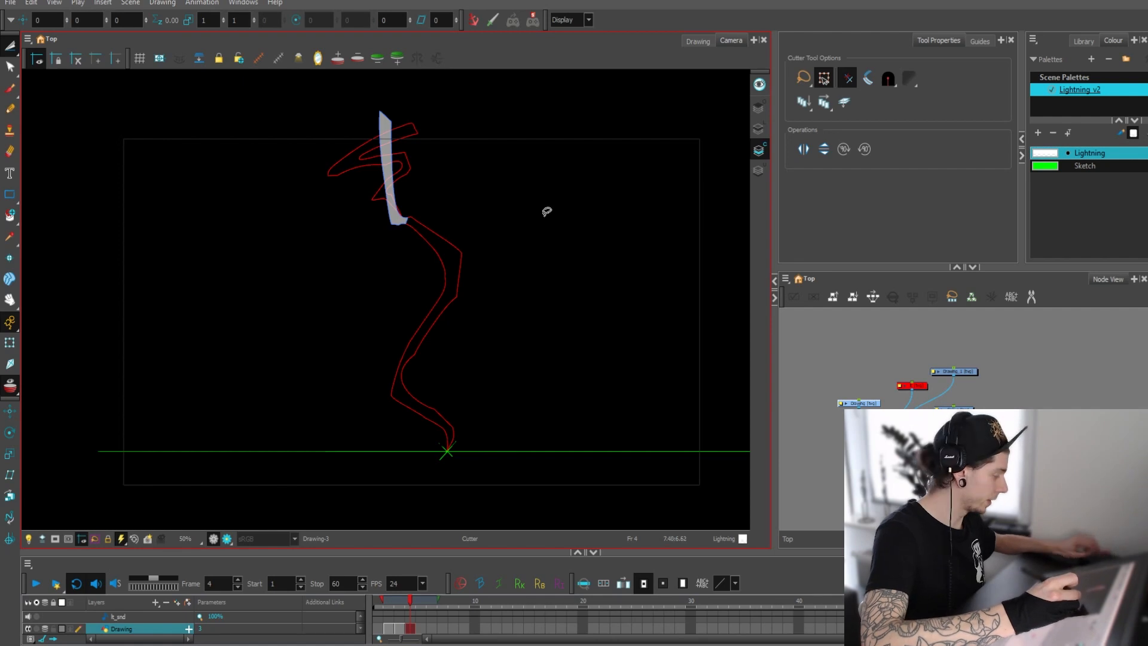
Trim the stub at the first bend and paint a wide zigzag going left, then right, and down to the green ground line
key("alt+b")
scroll(471, 192, "down", 1)
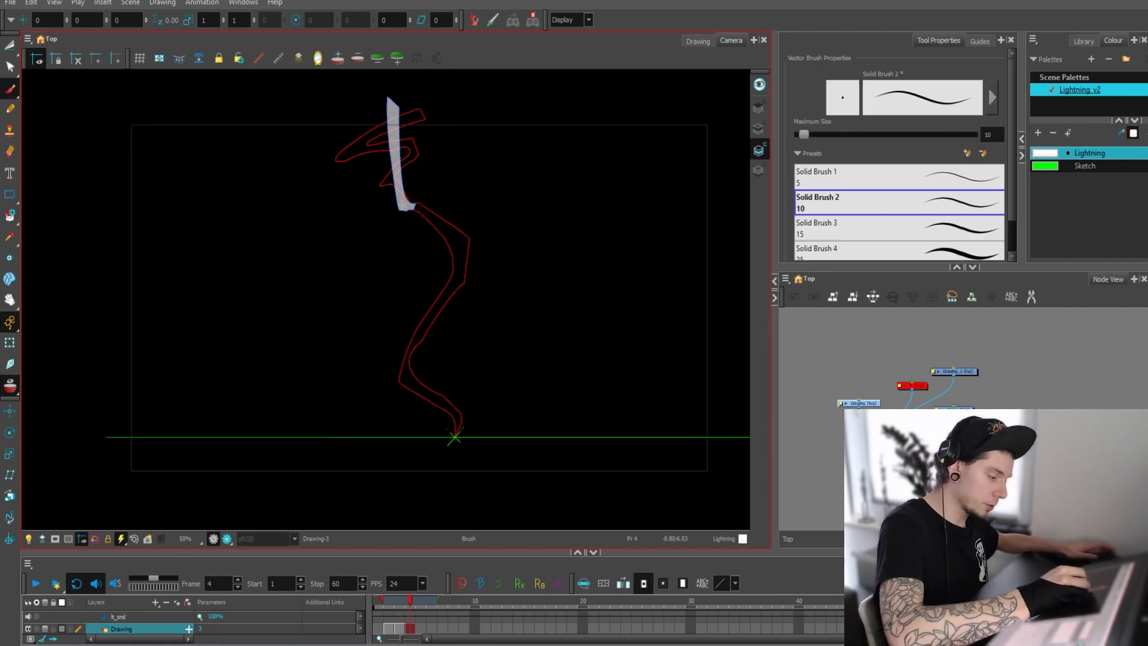
key("alt+e")
mouse_move(411, 192)
left_mouse_down()
mouse_move(401, 225)
mouse_move(412, 192)
mouse_move(410, 214)
mouse_move(415, 202)
mouse_move(368, 220)
mouse_move(334, 264)
mouse_move(486, 360)
mouse_move(455, 439)
mouse_move(509, 345)
mouse_move(418, 284)
mouse_move(361, 263)
mouse_move(412, 179)
left_mouse_up()
key("alt+b")
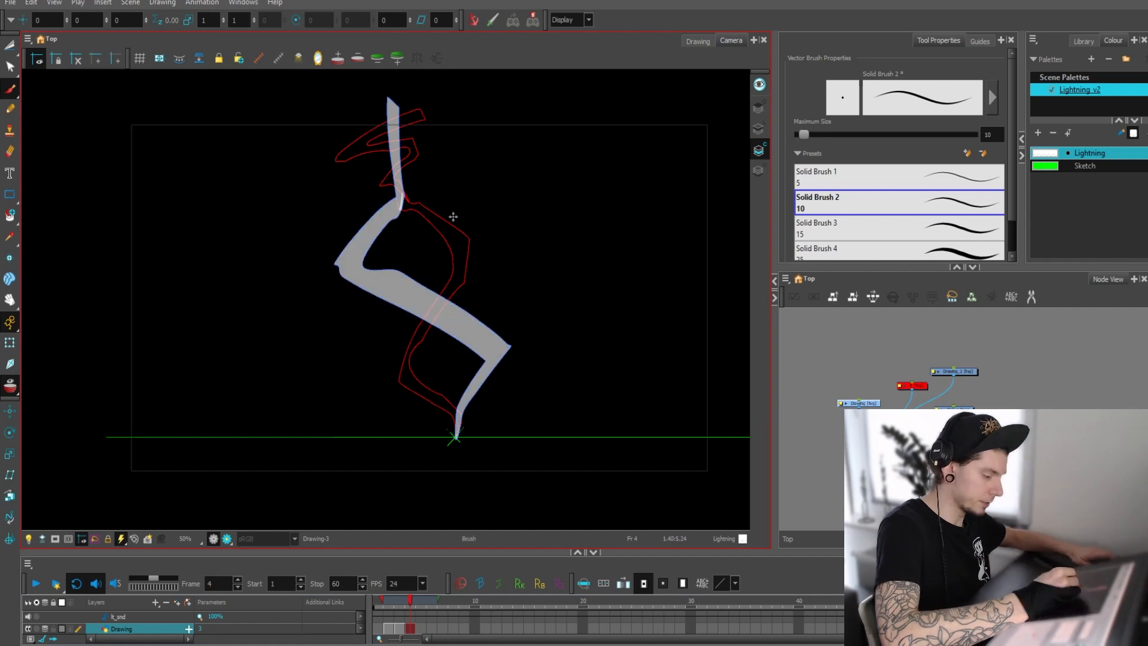
Carve the new zigzag with the Eraser, curving its inner bends, thinning its segments and sharpening the outer corners
key("alt+e")
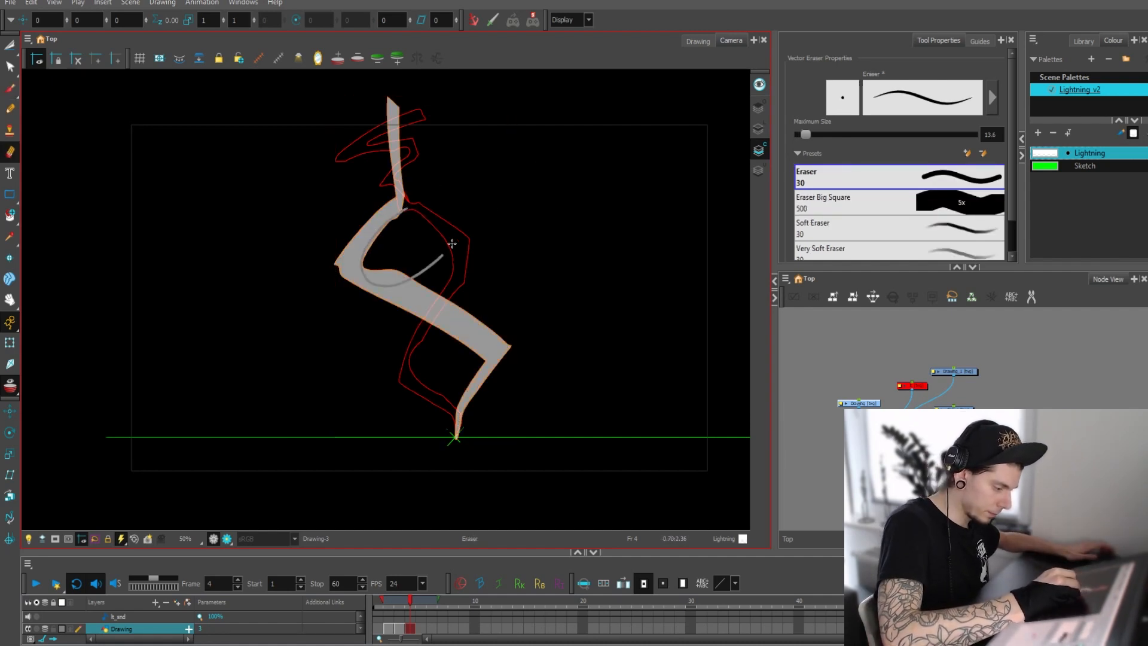
left_click_drag(398, 216, 391, 270)
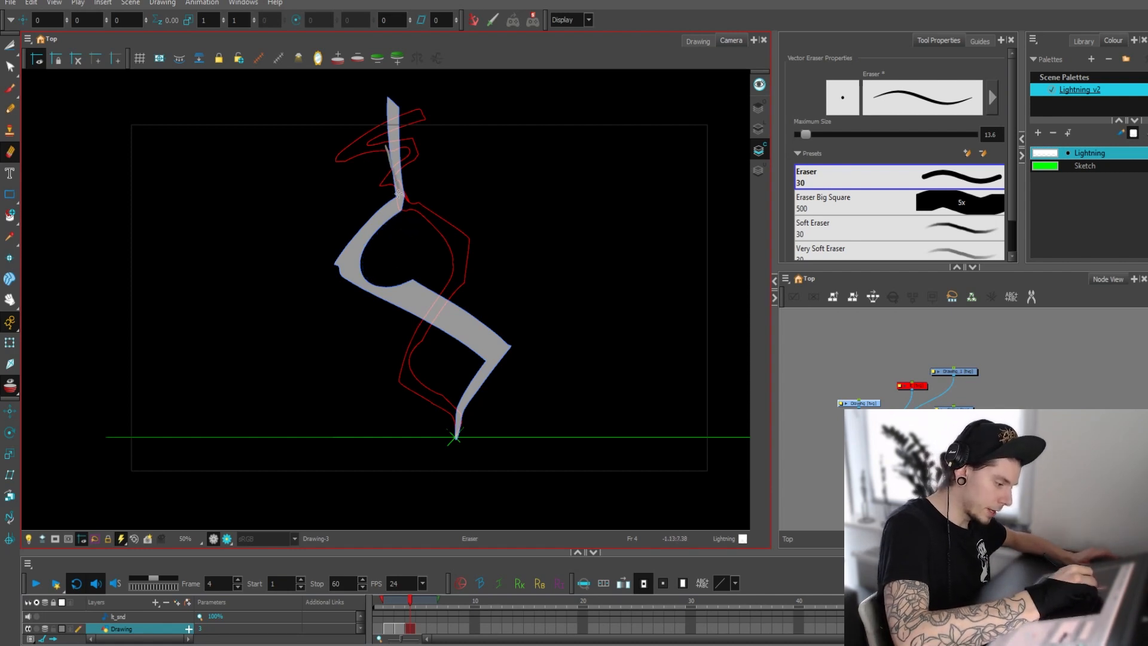
key("alt+i")
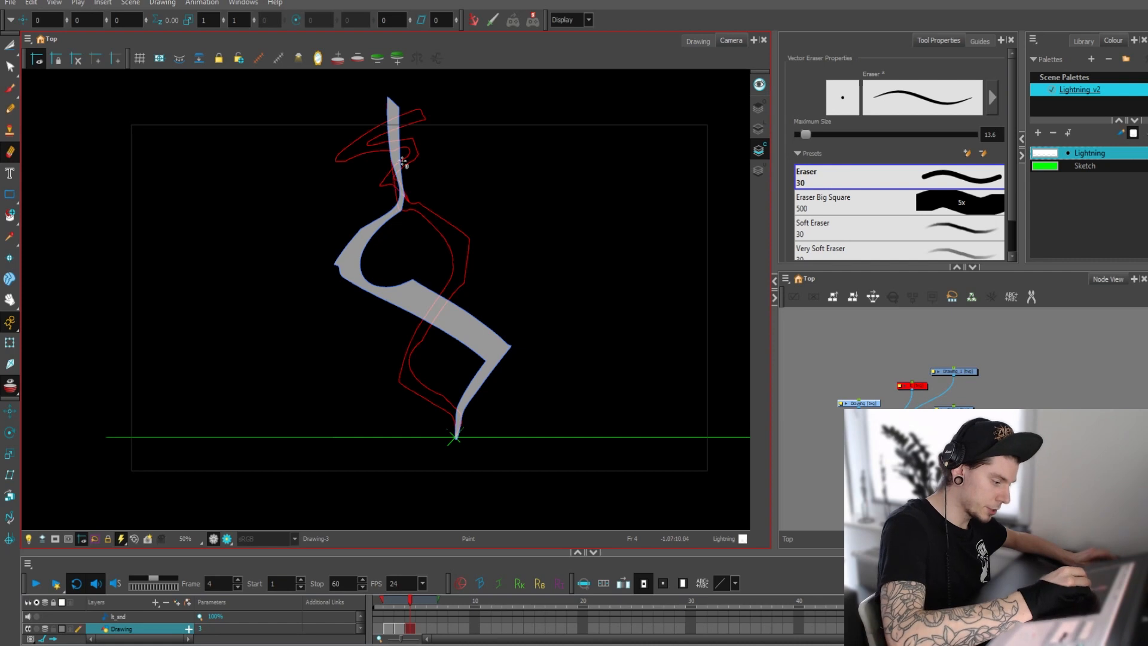
key("alt+i")
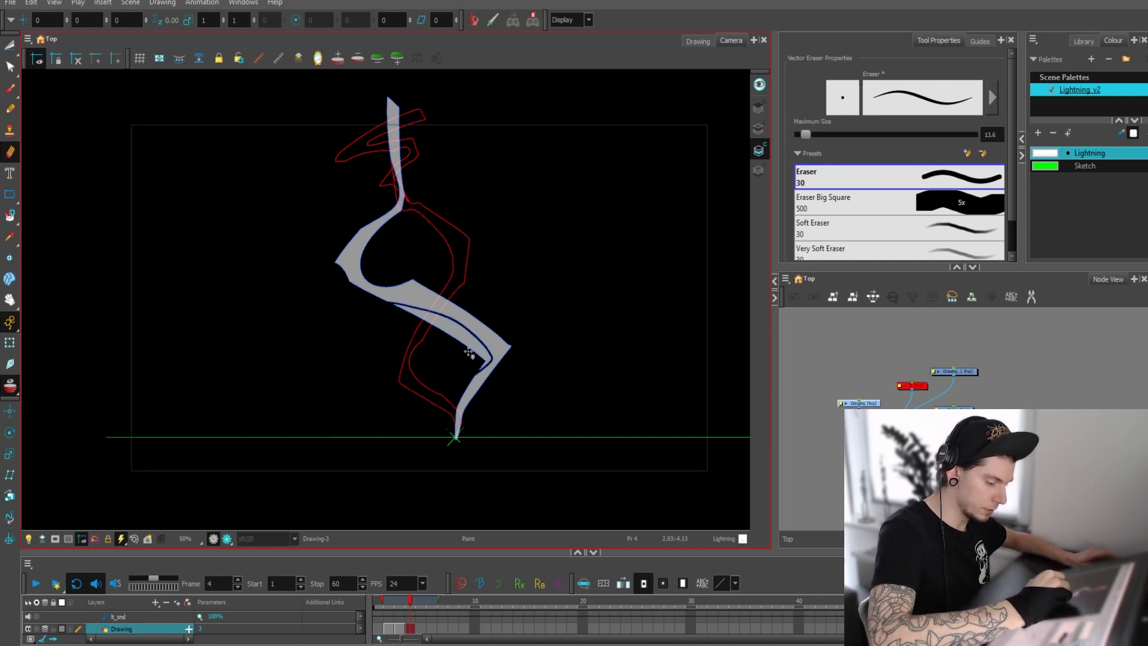
key("alt+i")
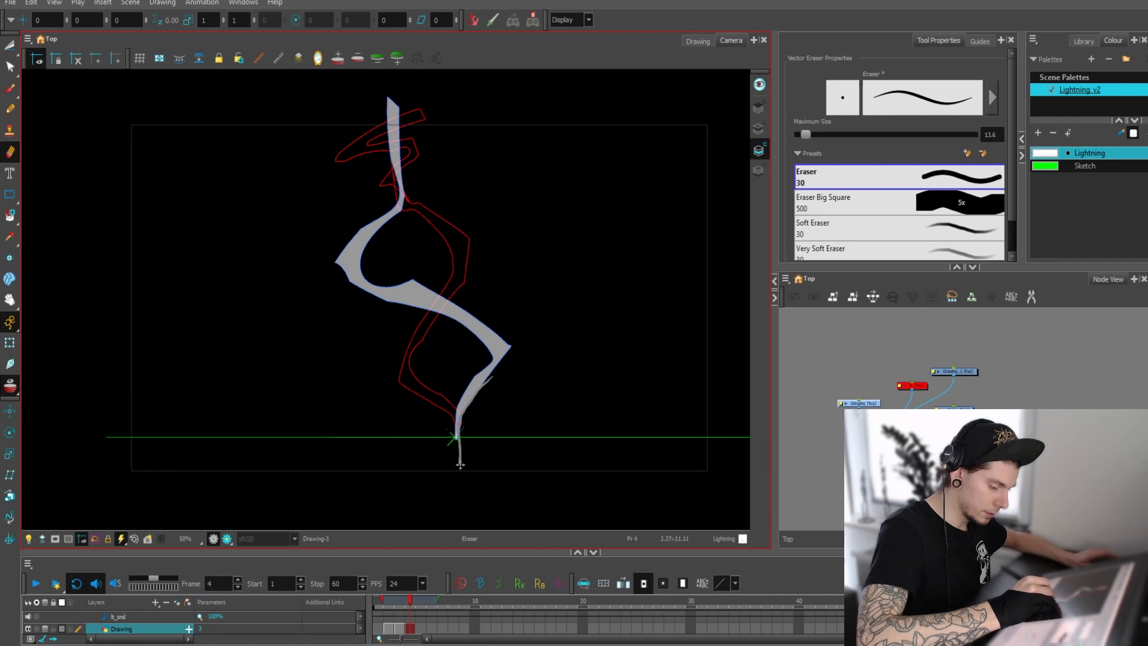
left_click(461, 433)
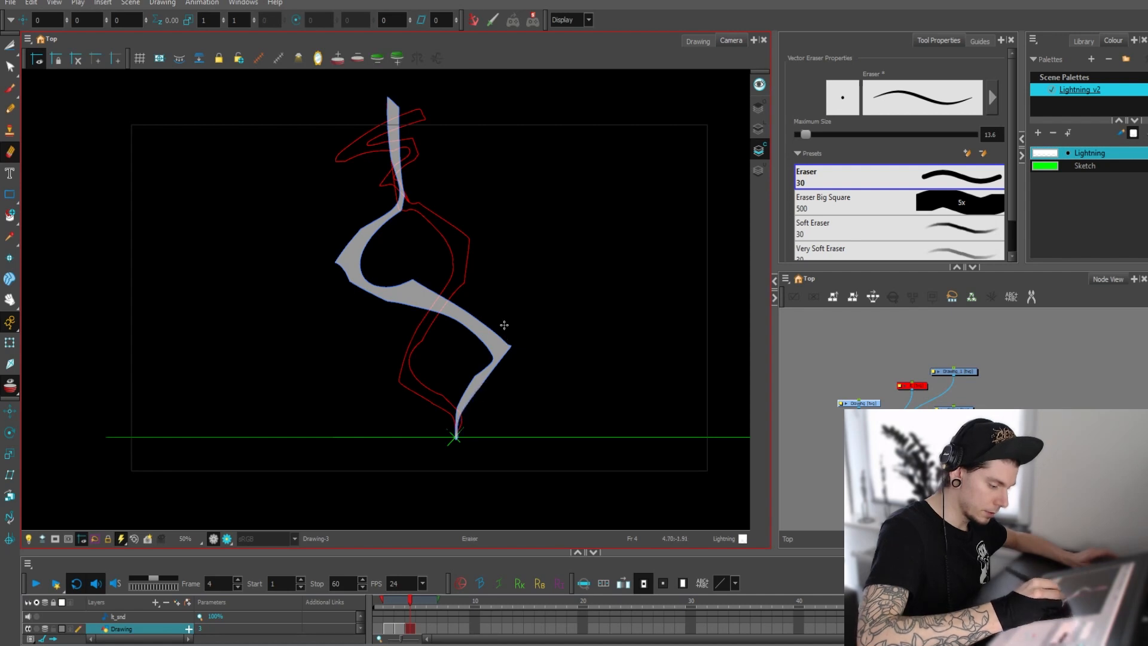
mouse_move(489, 319)
left_mouse_down()
mouse_move(505, 349)
mouse_move(522, 331)
left_mouse_up()
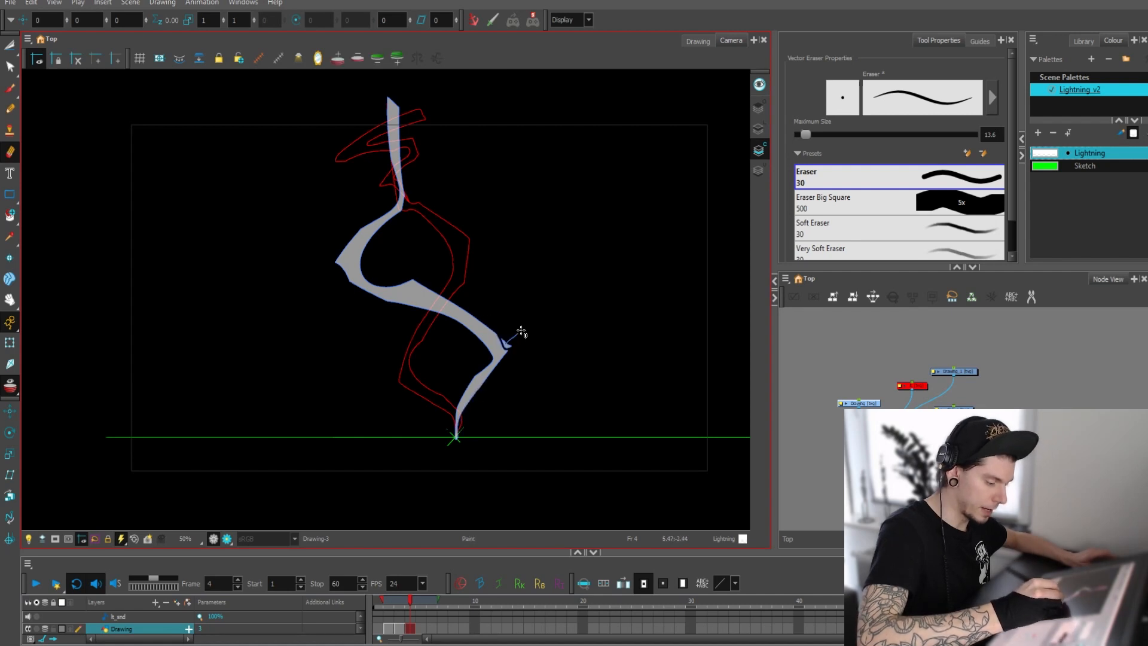
Sketch temporary loops around the bolt's top segment and around its lower zigzag, and undo both
key("space")
key("1")
key("1")
left_click_drag(587, 271, 578, 298)
key("2")
key("2")
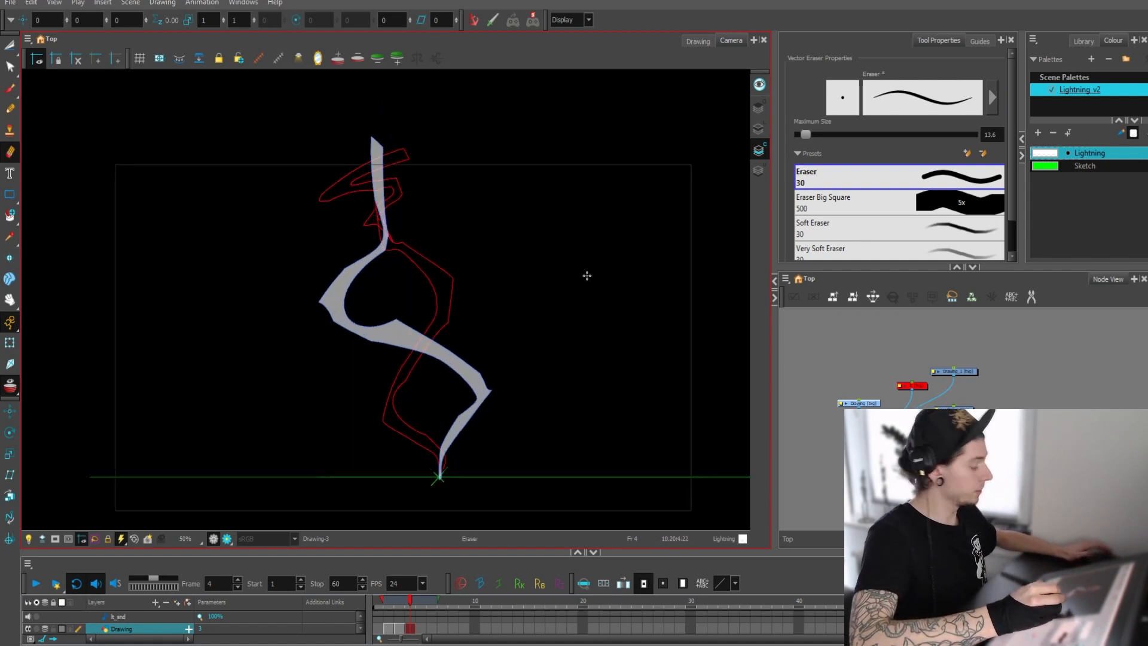
key("alt+b")
left_click_drag(543, 334, 551, 324)
mouse_move(370, 109)
left_mouse_down()
mouse_move(374, 228)
mouse_move(424, 211)
mouse_move(385, 103)
mouse_move(361, 164)
mouse_move(418, 236)
mouse_move(414, 125)
mouse_move(366, 104)
left_mouse_up()
key("ctrl+z")
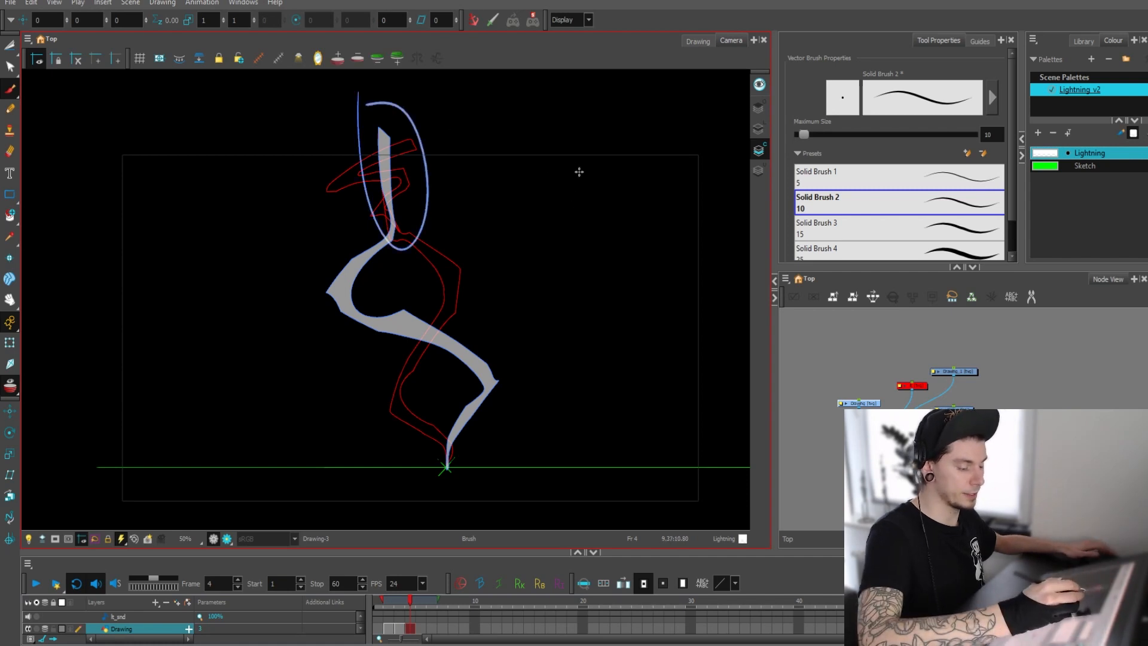
key("ctrl+z")
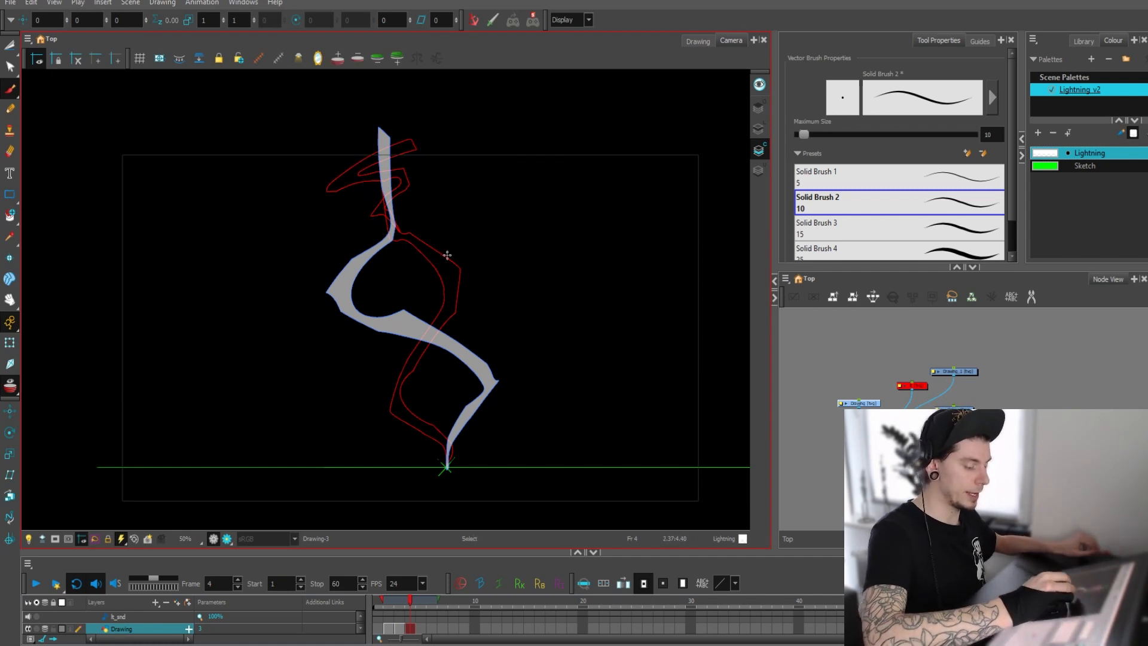
mouse_move(437, 261)
left_mouse_down()
mouse_move(382, 224)
mouse_move(319, 281)
mouse_move(384, 361)
mouse_move(431, 391)
mouse_move(476, 471)
mouse_move(502, 317)
mouse_move(440, 267)
left_mouse_up()
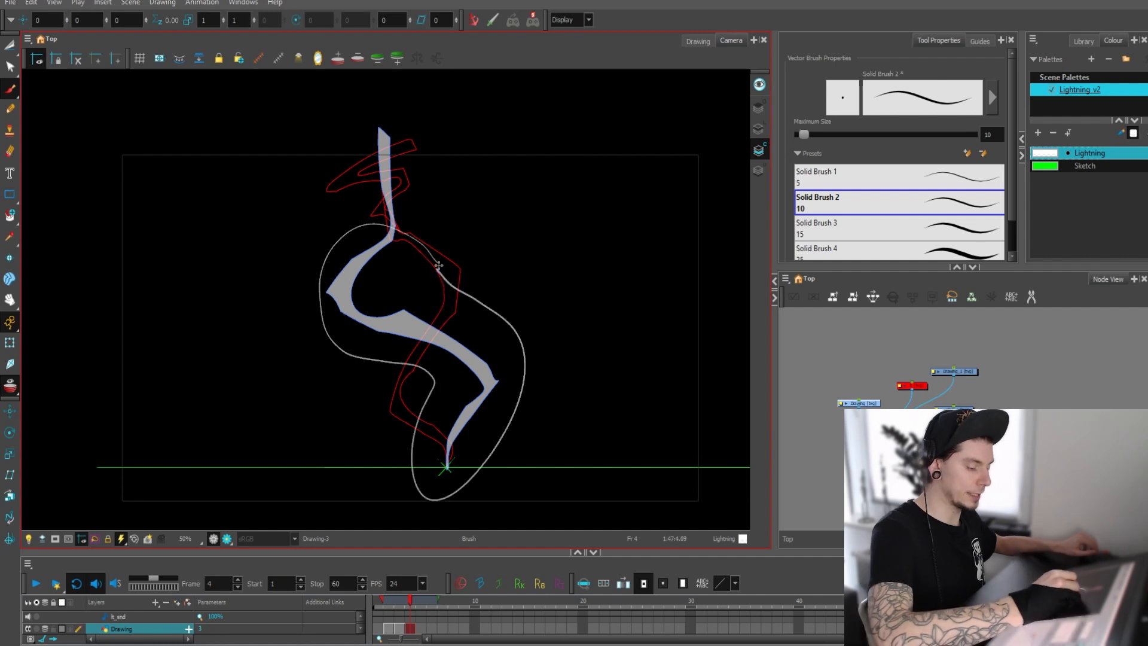
key("ctrl+z")
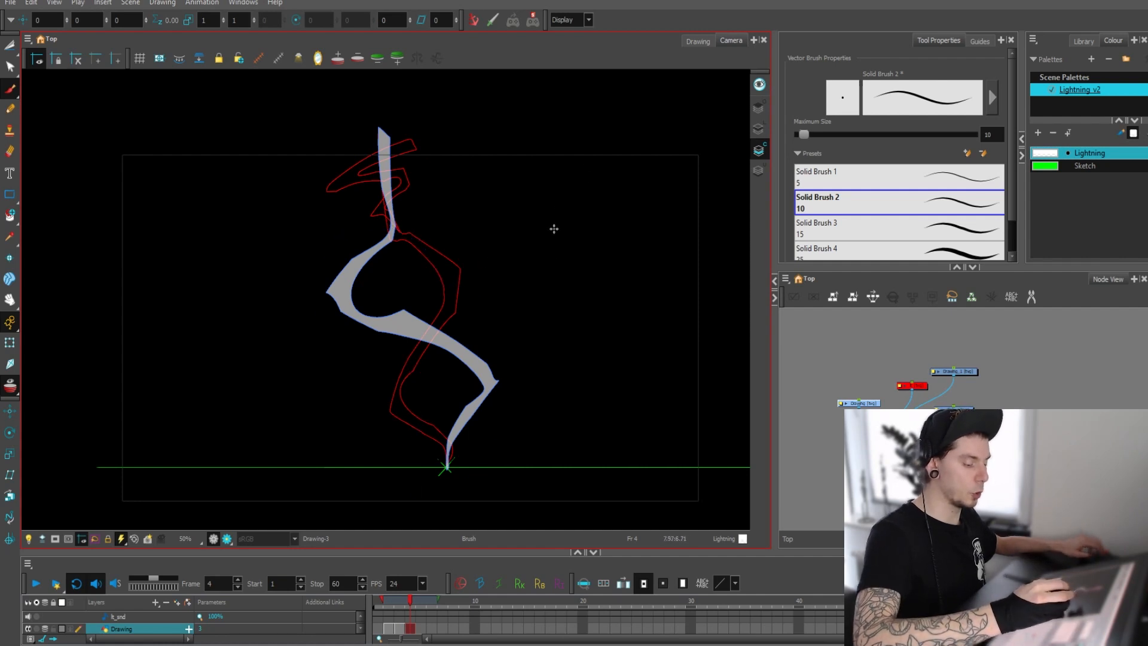
Sketch arrows pointing into the bolt's two inner bends and a long downward arrow beside it
key("alt+s")
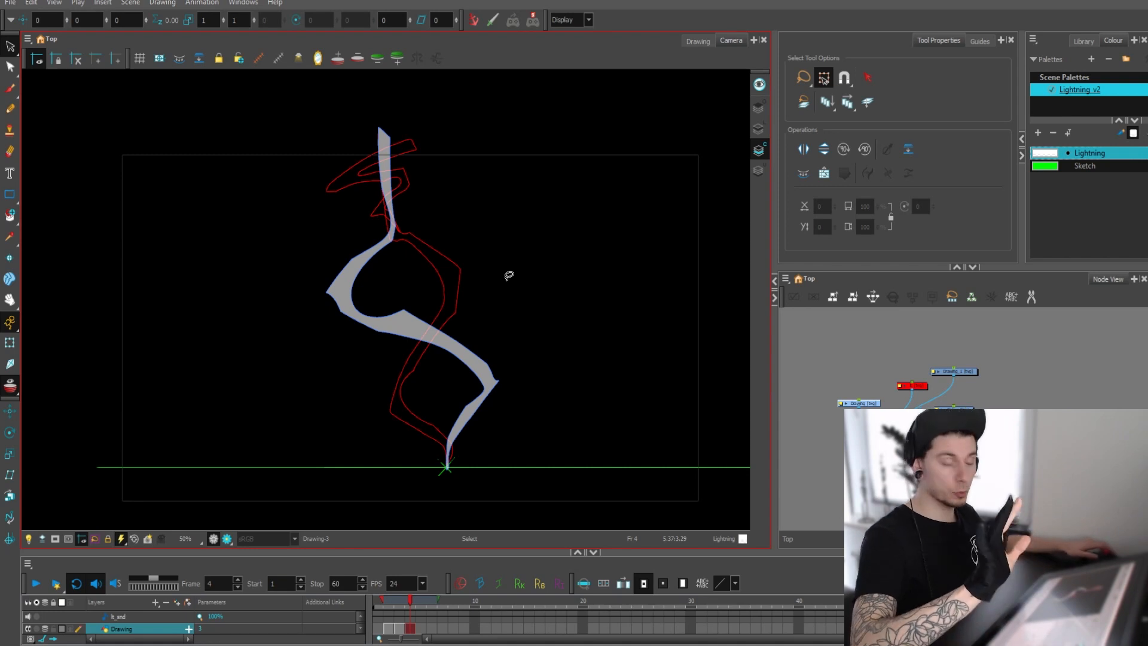
key("alt+b")
mouse_move(423, 266)
left_mouse_down()
mouse_move(379, 291)
mouse_move(387, 272)
mouse_move(413, 294)
left_mouse_up()
left_click_drag(420, 404, 449, 373)
left_click_drag(471, 377, 442, 412)
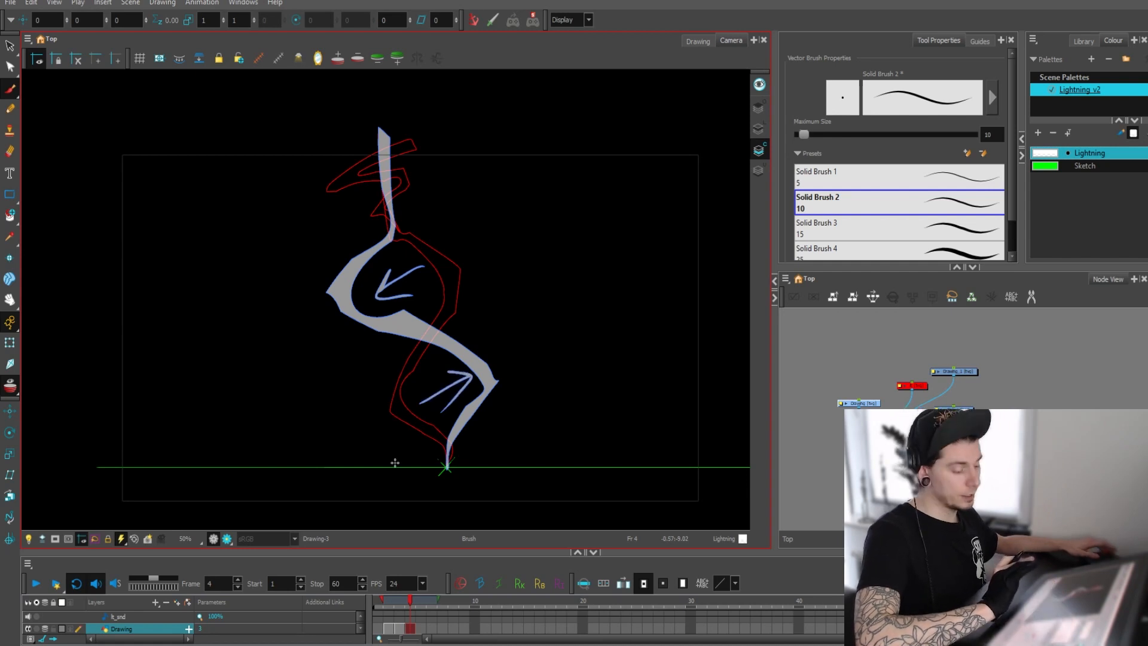
mouse_move(452, 190)
left_mouse_down()
mouse_move(499, 314)
mouse_move(520, 334)
mouse_move(519, 370)
mouse_move(492, 342)
left_mouse_up()
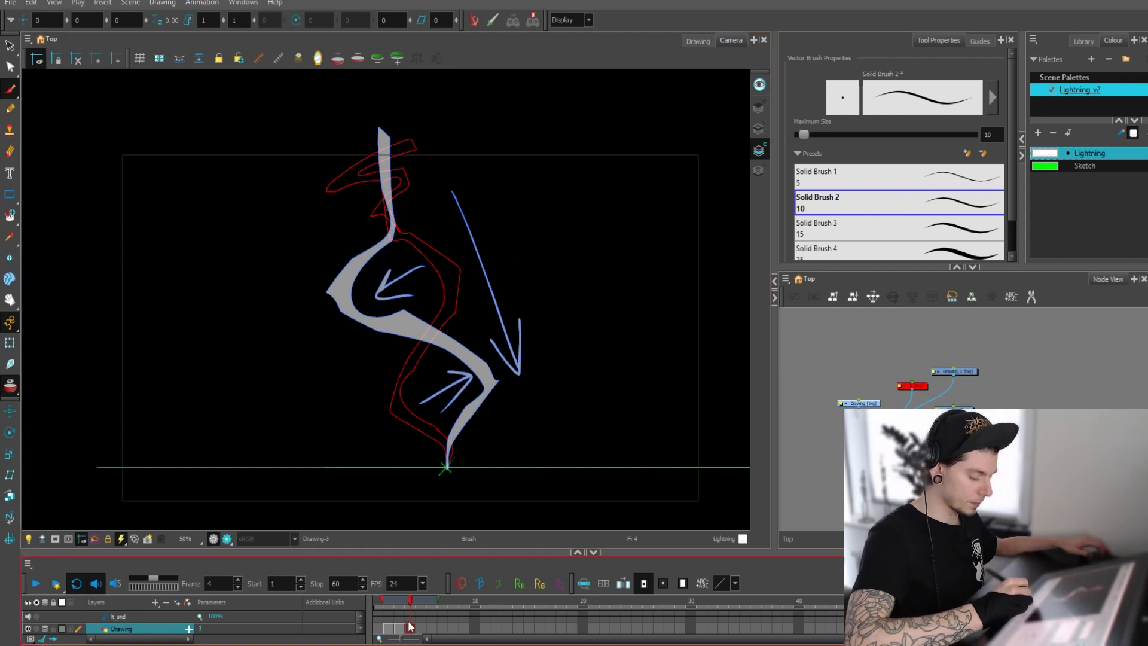
Delete the entire frame 4 artwork, including the reshaped bolt and the sketched arrows
key("alt+s")
mouse_move(584, 319)
left_mouse_down()
mouse_move(543, 179)
mouse_move(456, 504)
mouse_move(580, 274)
left_mouse_up()
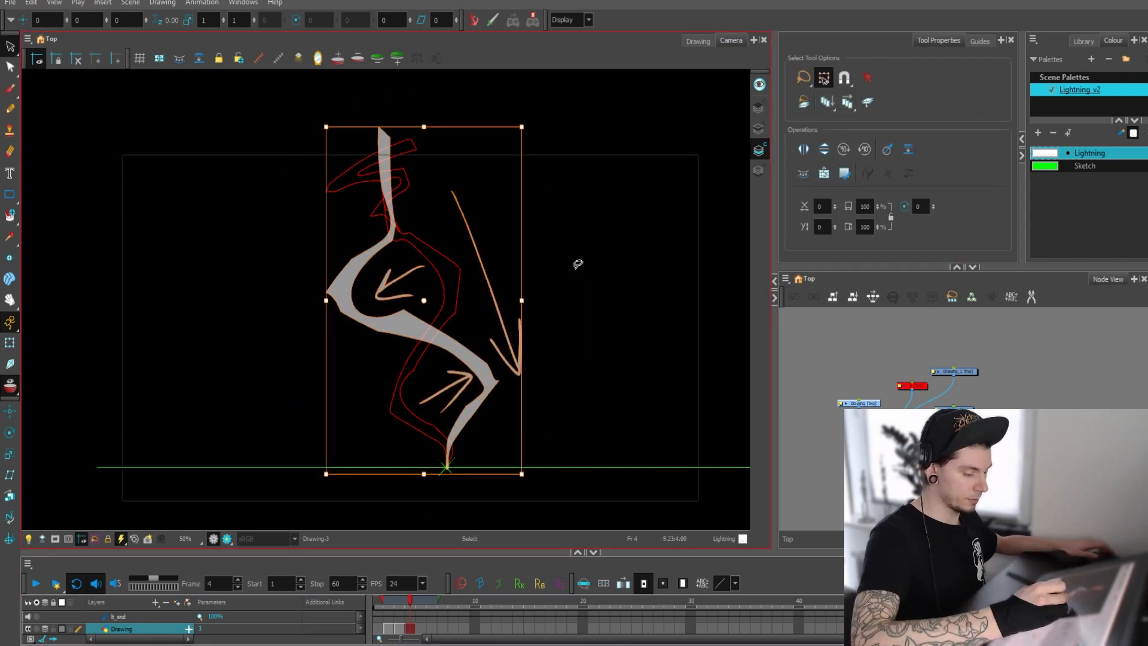
key("Delete")
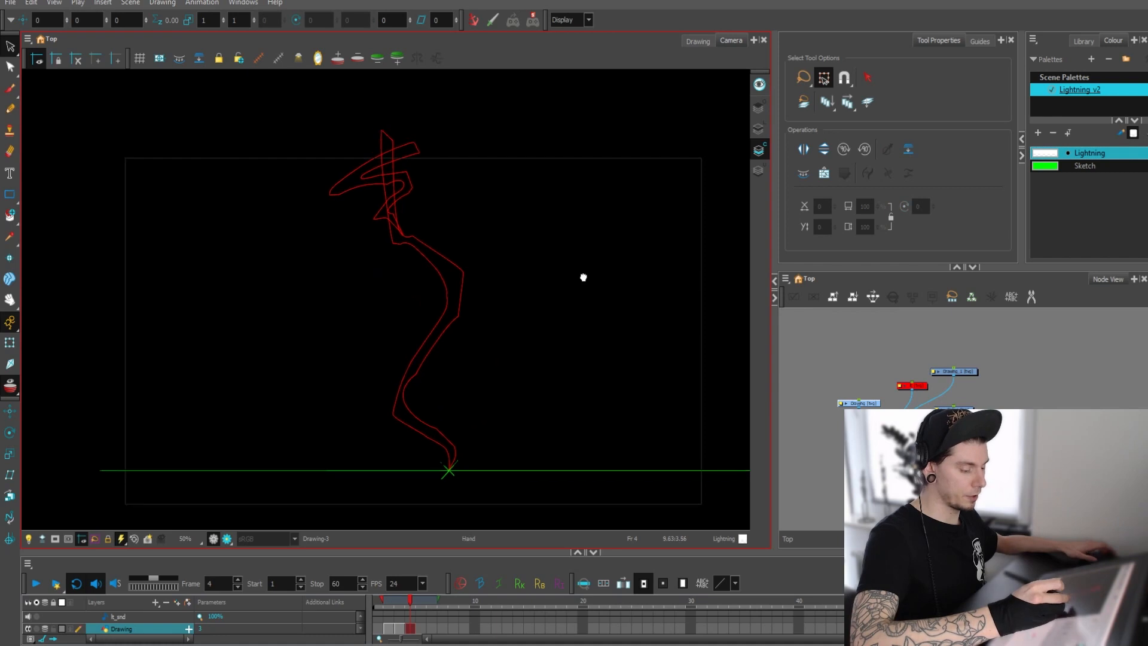
Examine the full bolt on frame 3 at small and large view sizes
key("2")
key("2")
key("2")
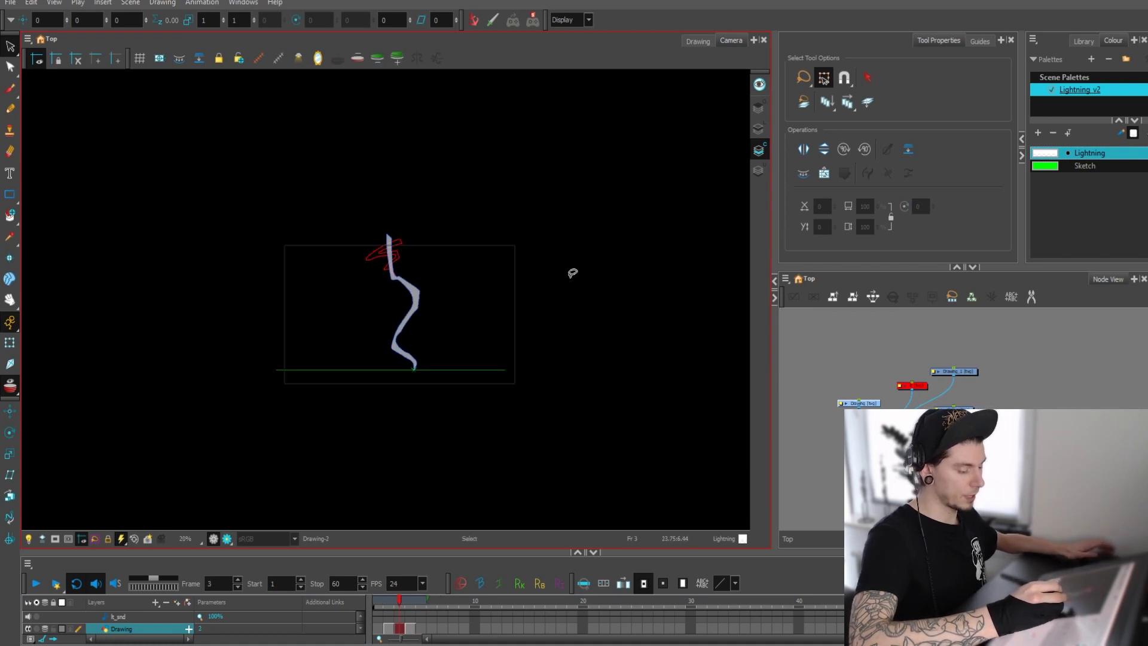
key("1")
key("1")
key("1")
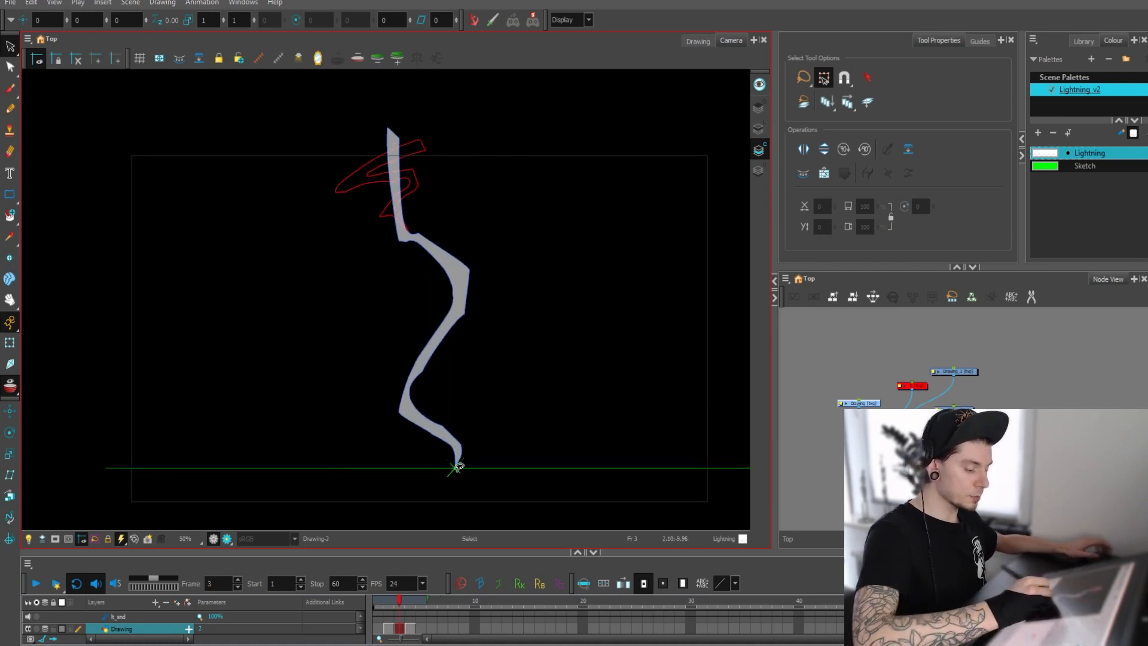
left_click(458, 465)
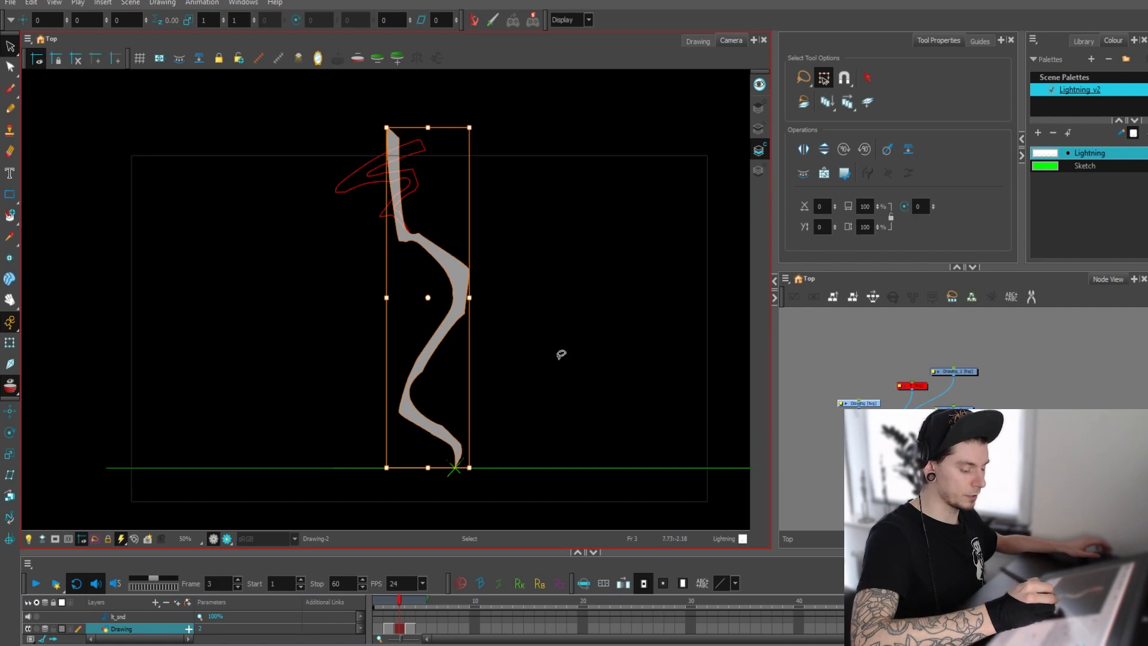
left_click(481, 454)
Paint a filled rectangle on frame 4 in the Lightning colour, slightly larger than the camera frame
key("period")
key("2")
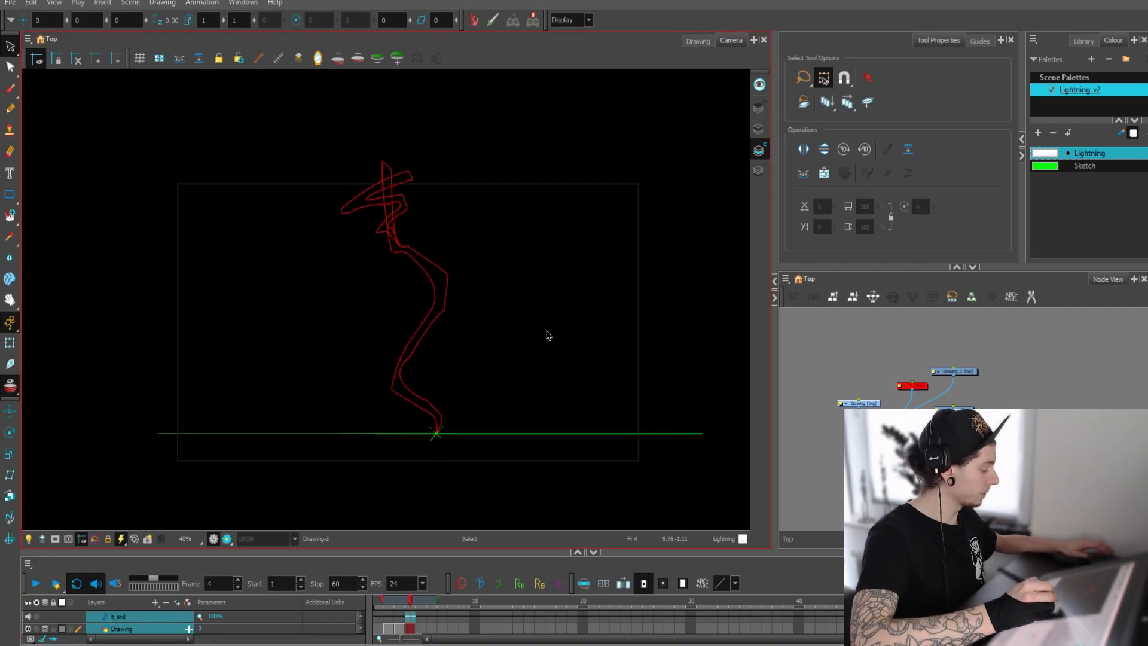
key("alt+b")
mouse_move(166, 169)
left_mouse_down()
mouse_move(515, 143)
mouse_move(650, 168)
mouse_move(656, 478)
mouse_move(565, 467)
mouse_move(167, 480)
mouse_move(166, 170)
left_mouse_up()
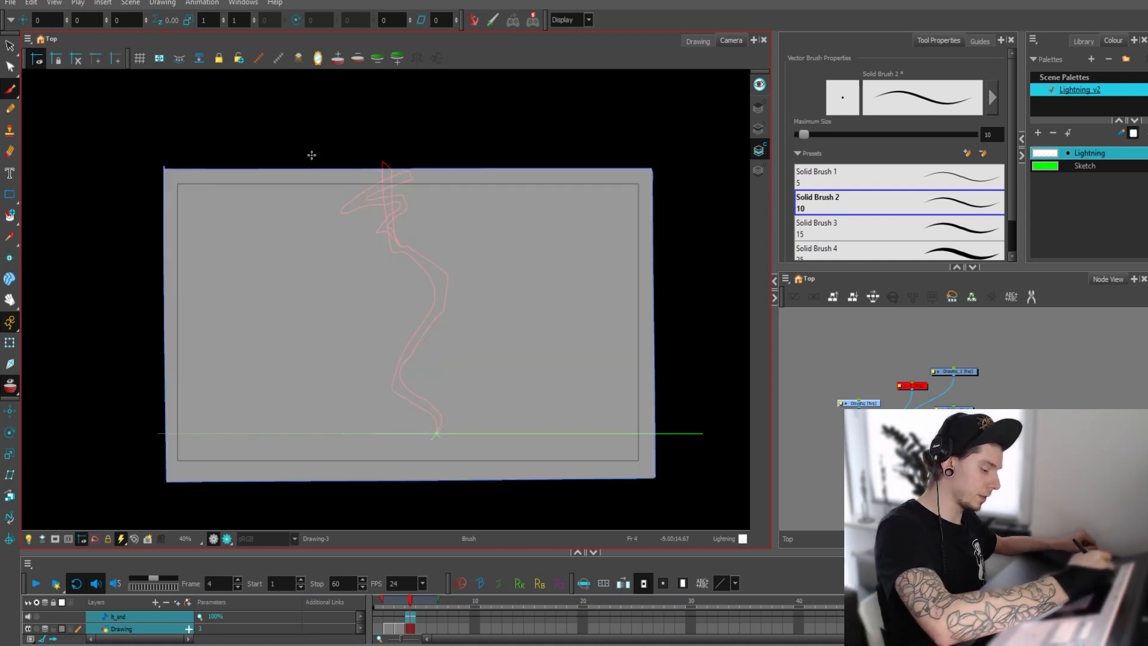
Copy the full bolt from frame 3 and paste it into frame 5 of the Drawing layer
key("alt+s")
key("ctrl+a")
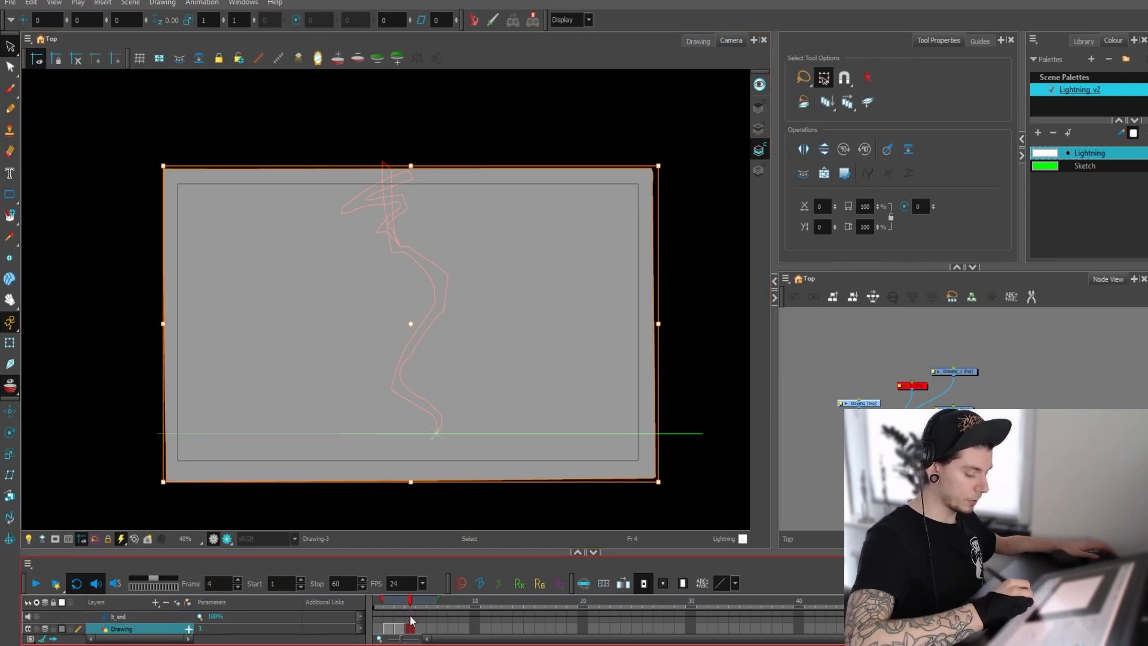
key("comma")
key("ctrl+a")
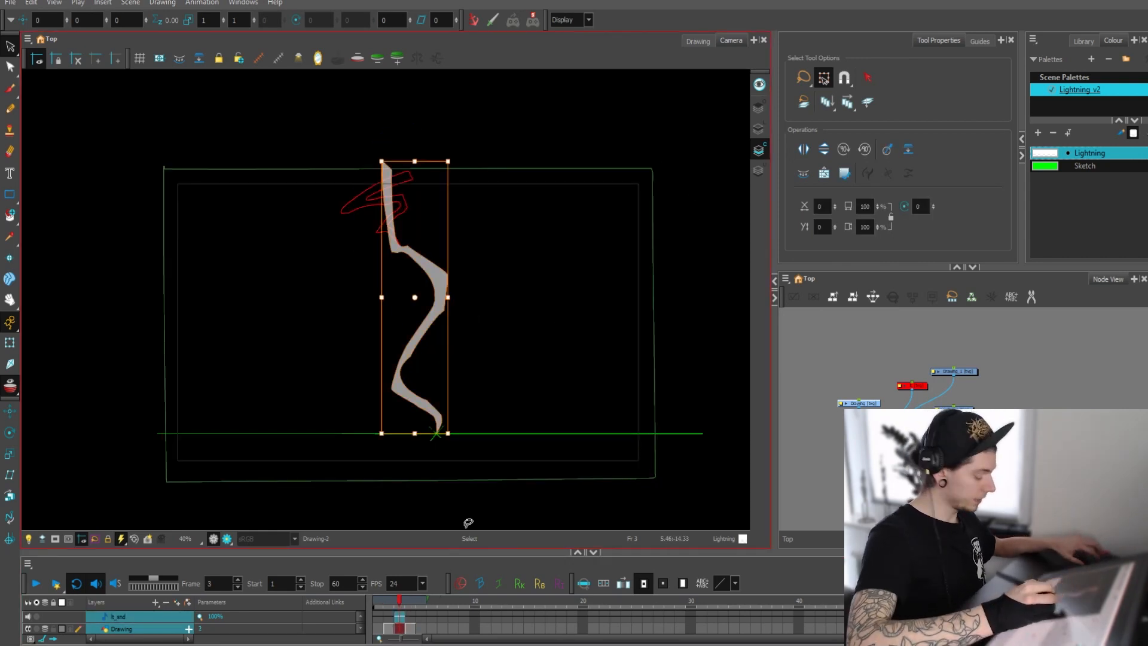
left_click(422, 628)
left_click(425, 627)
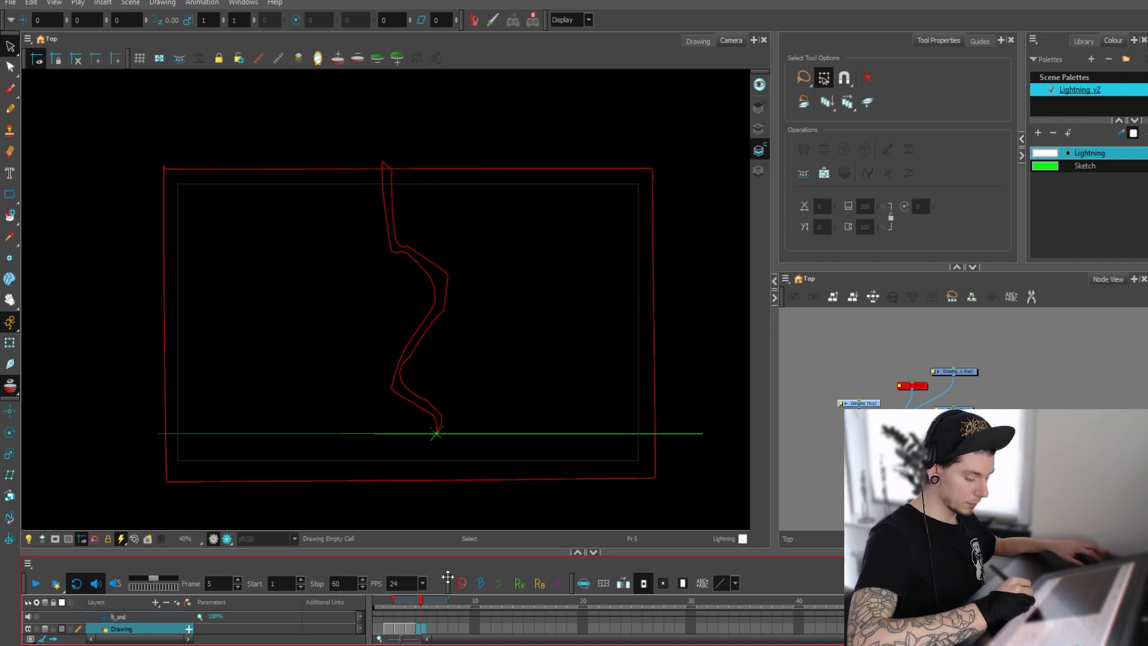
key("ctrl+v")
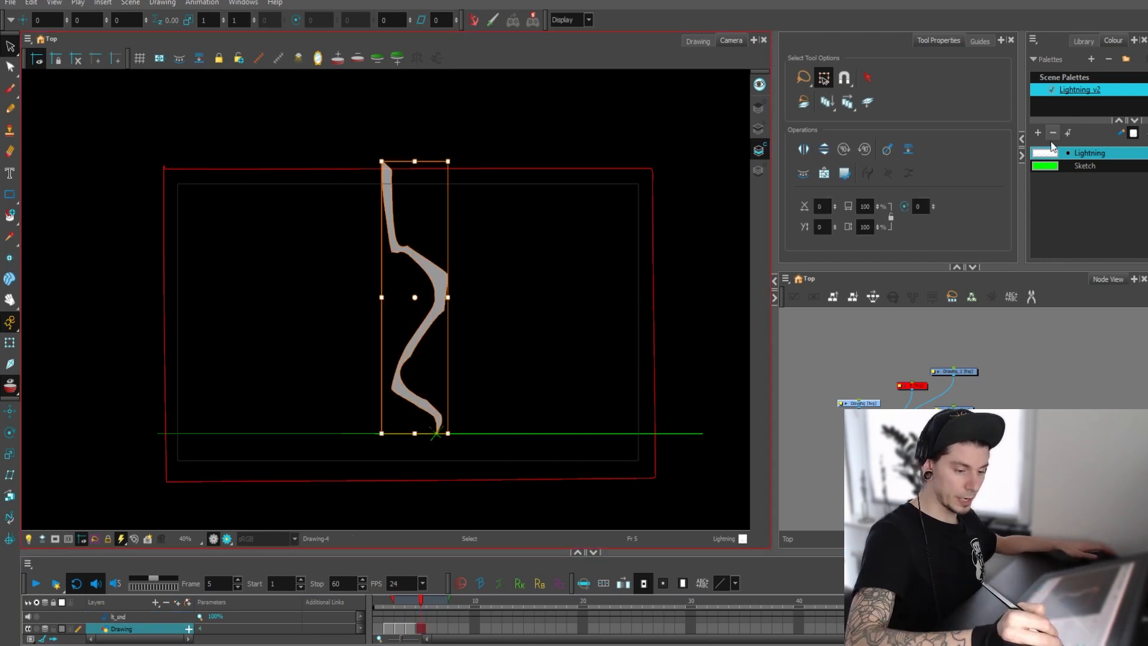
Add a new colour to the Lightning_v2 palette and set it to black, recolouring the pasted frame 5 bolt
left_click(1038, 132)
double_click(1051, 180)
left_click_drag(478, 371, 447, 394)
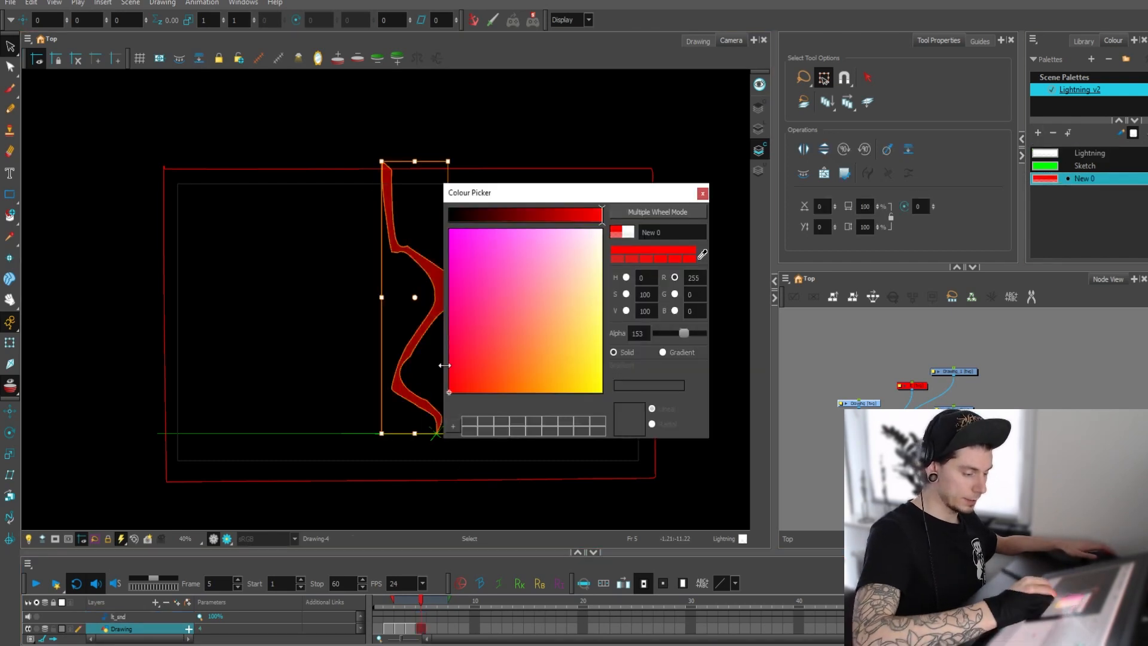
left_click_drag(477, 215, 448, 215)
left_click(703, 193)
left_click(657, 289)
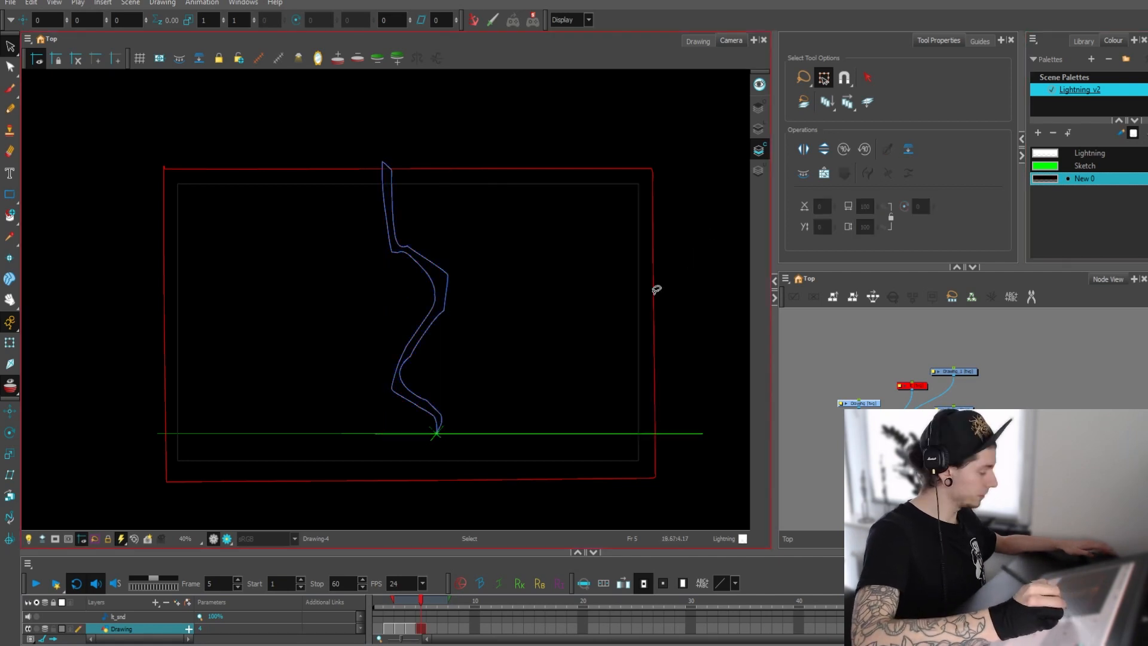
Paint a filled Lightning-coloured area around the black bolt on frame 5, covering the whole camera frame
left_click(1055, 157)
key("alt+b")
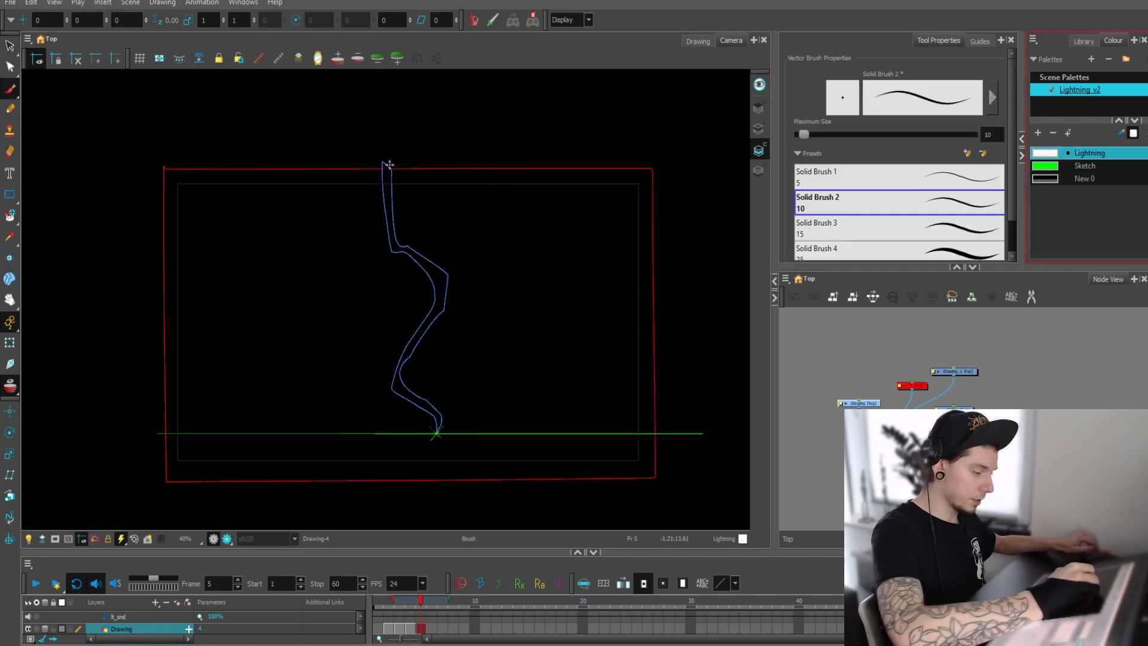
mouse_move(386, 165)
left_mouse_down()
mouse_move(654, 168)
mouse_move(656, 481)
mouse_move(196, 470)
mouse_move(166, 481)
mouse_move(163, 163)
mouse_move(388, 167)
left_mouse_up()
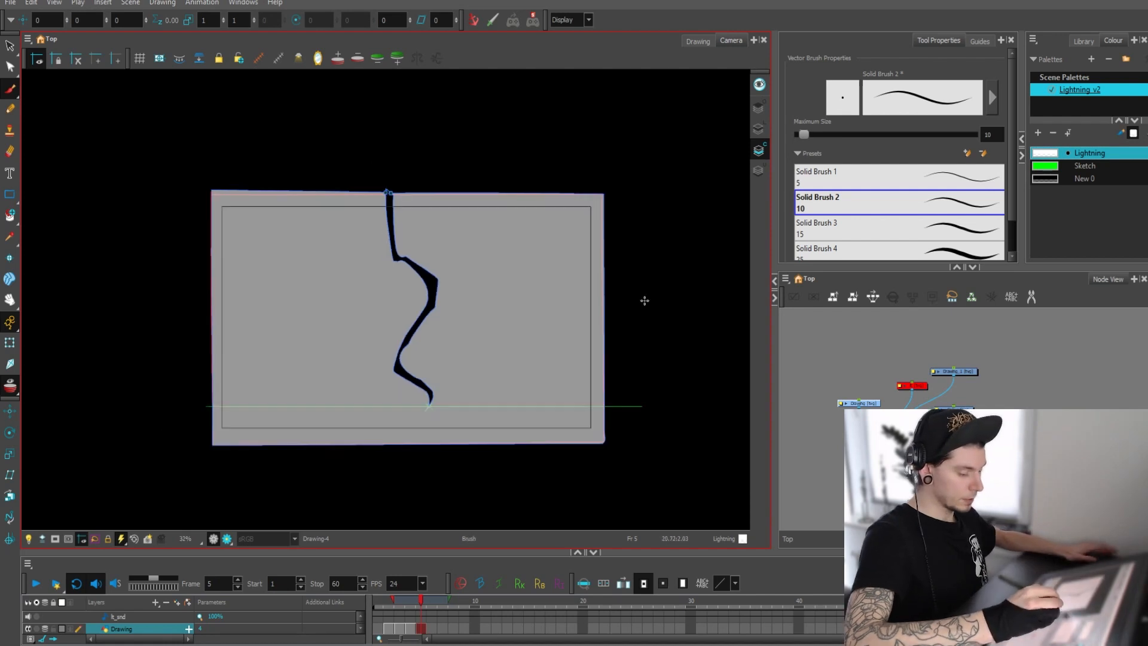
scroll(641, 293, "up", 1)
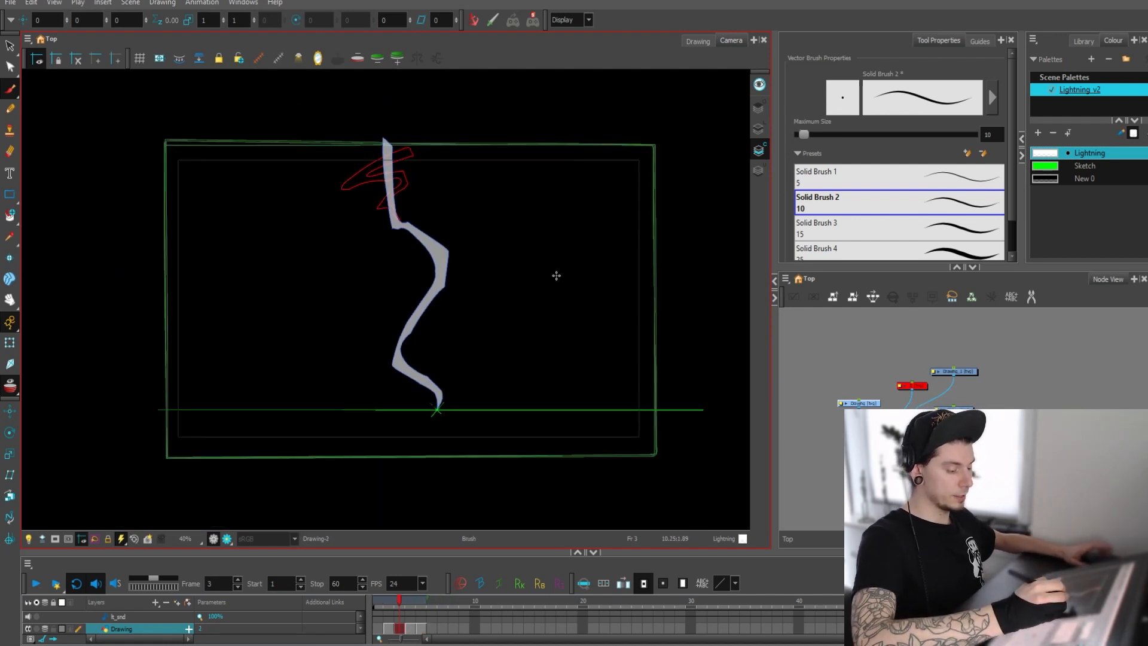
key("period")
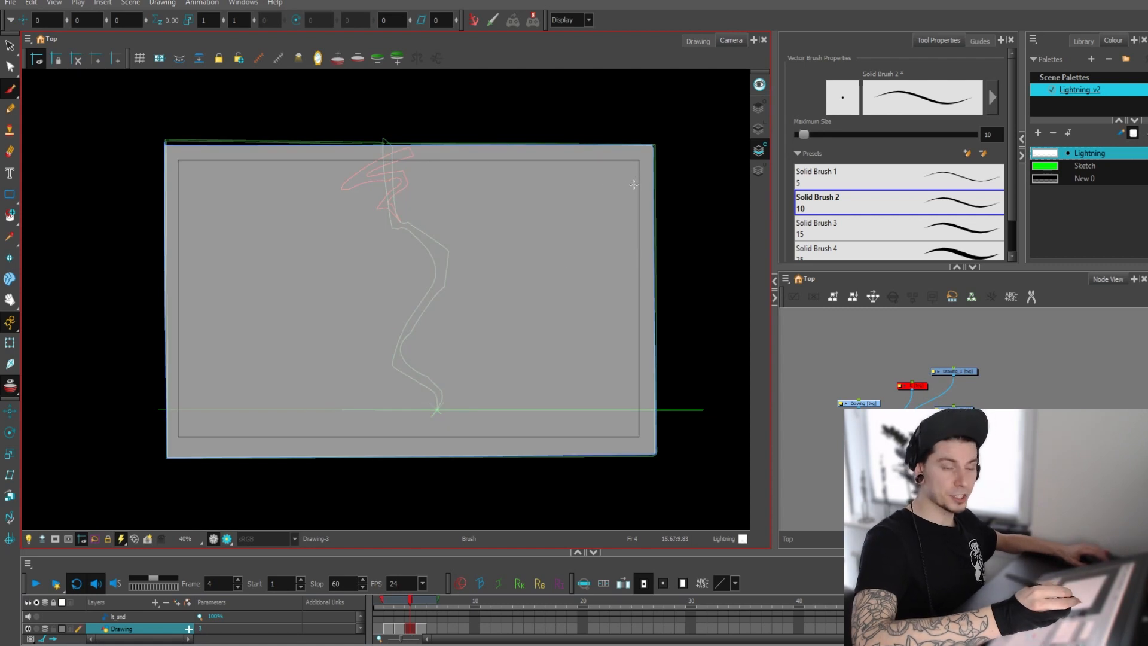
Leave frame 6 of the Drawing layer empty and go to frame 7 with the Lightning colour selected
key("period")
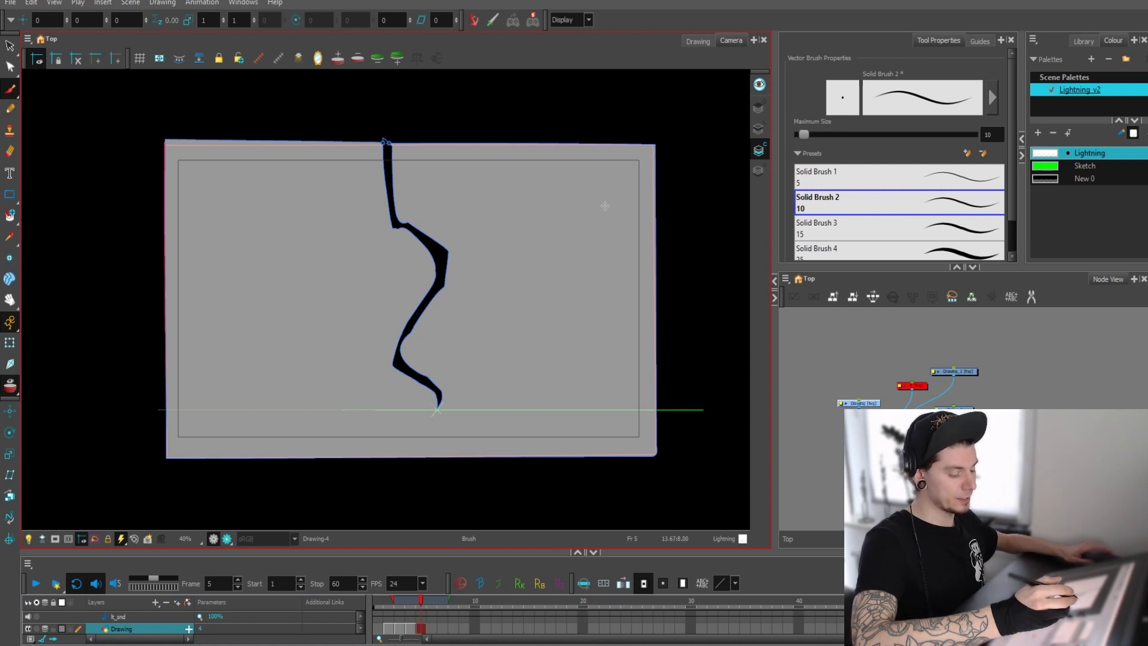
key("period")
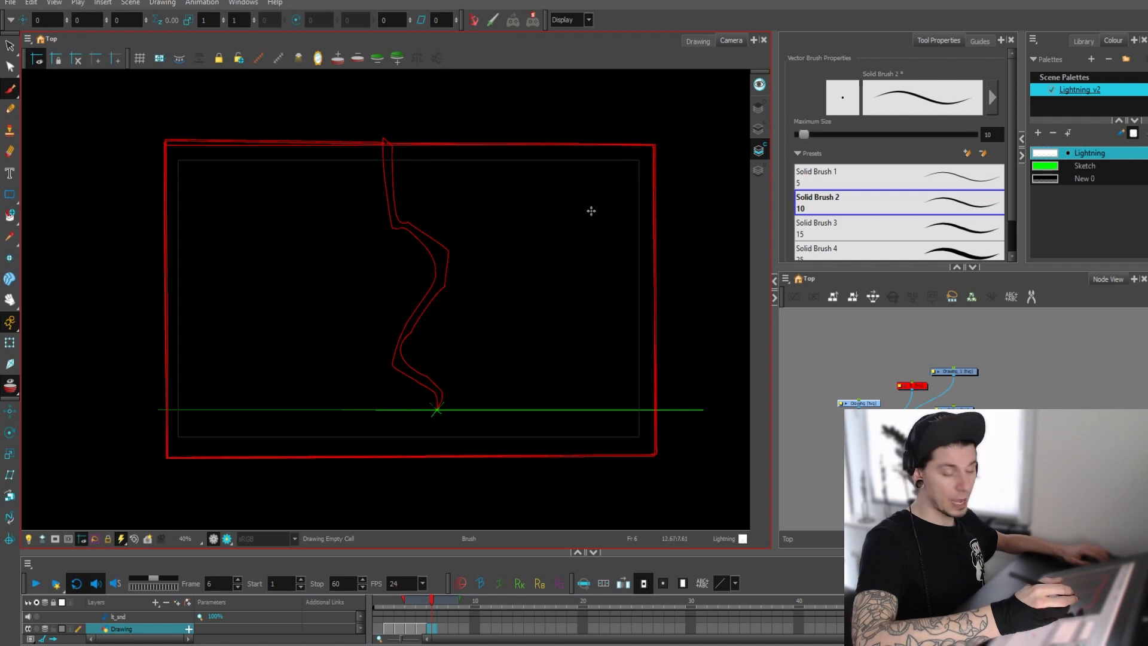
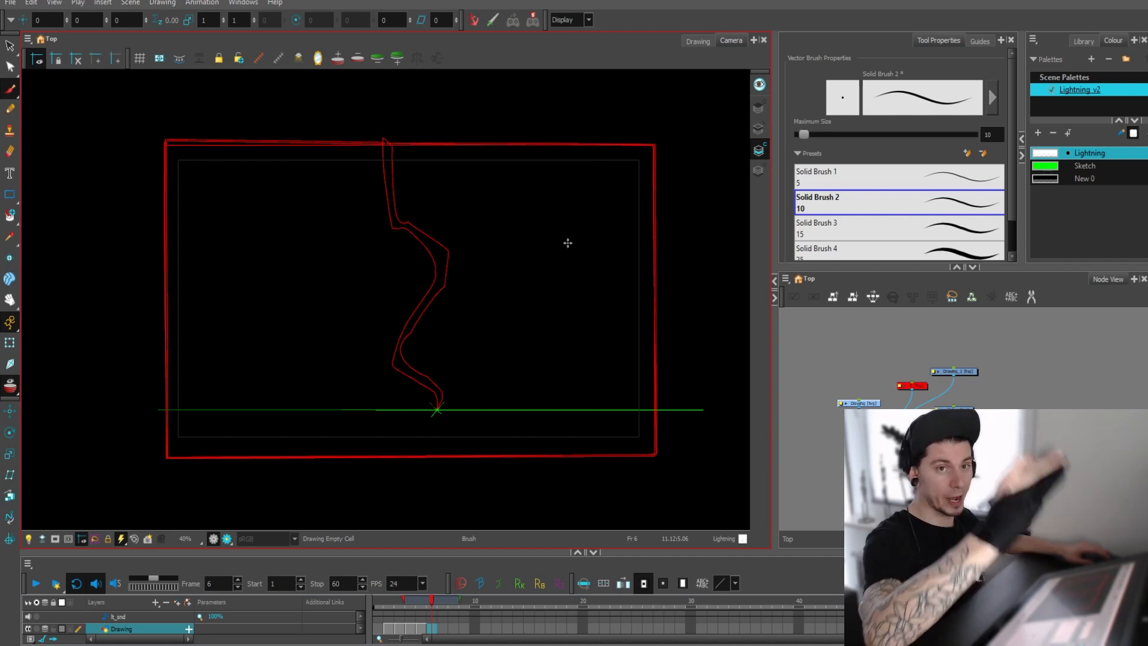
left_click(442, 628)
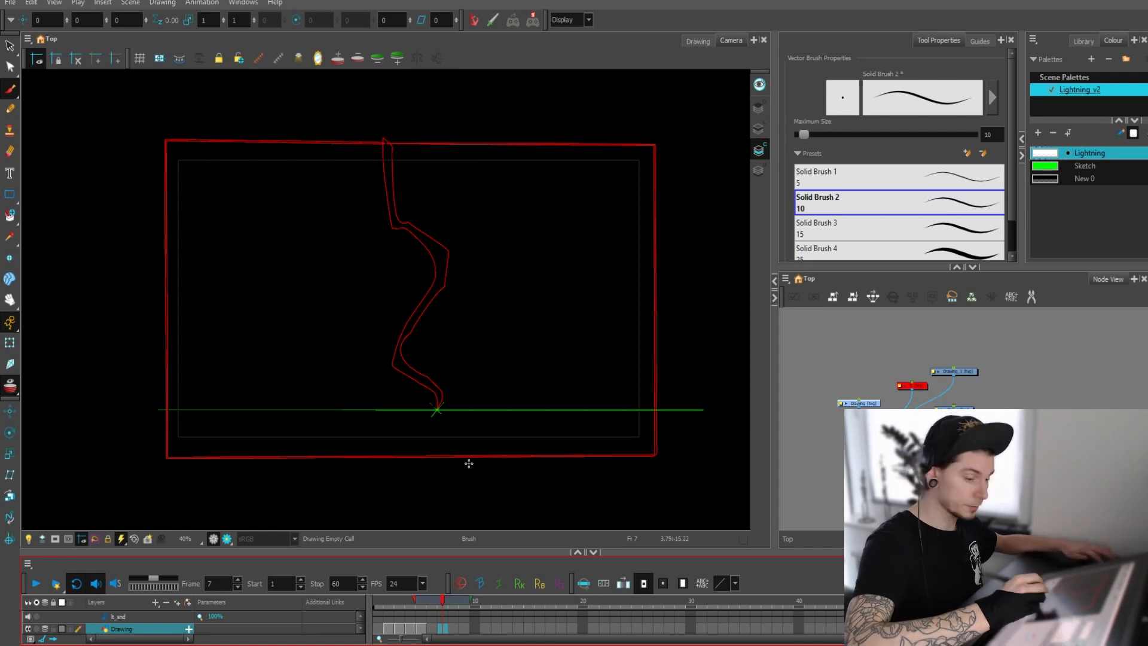
left_click(1055, 155)
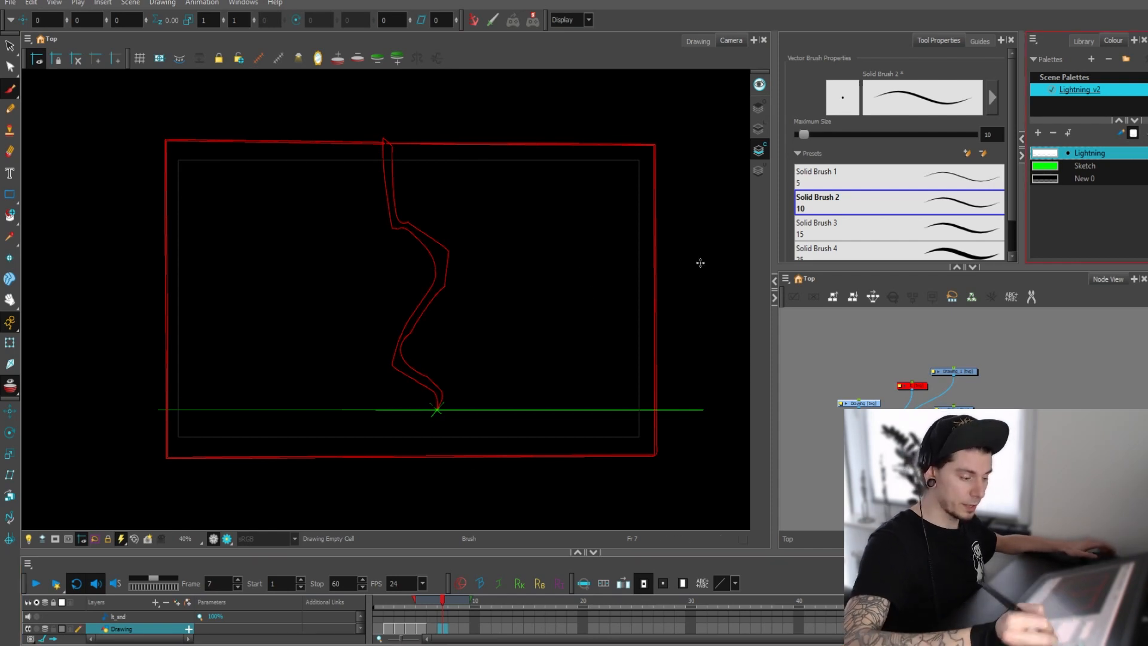
Sketch small arrows pointing into the onion-skinned bolt's three bends on frame 7, plus a long downward arrow beside it
key("2")
key("2")
key("2")
left_click_drag(535, 287, 512, 311)
mouse_move(434, 178)
left_mouse_down()
mouse_move(382, 257)
mouse_move(425, 223)
left_mouse_up()
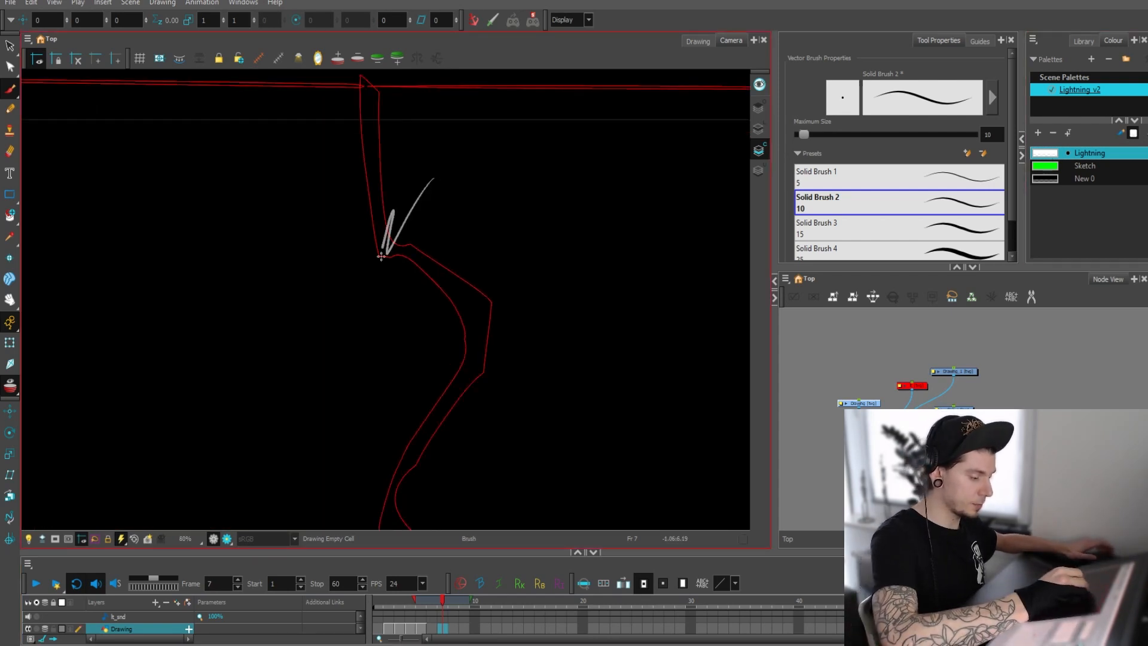
left_click_drag(509, 302, 505, 278)
mouse_move(384, 323)
left_mouse_down()
mouse_move(411, 295)
mouse_move(407, 333)
left_mouse_up()
left_click_drag(454, 381, 458, 302)
mouse_move(459, 385)
left_mouse_down()
mouse_move(430, 402)
mouse_move(456, 409)
left_mouse_up()
mouse_move(505, 90)
left_mouse_down()
mouse_move(526, 351)
mouse_move(550, 336)
left_mouse_up()
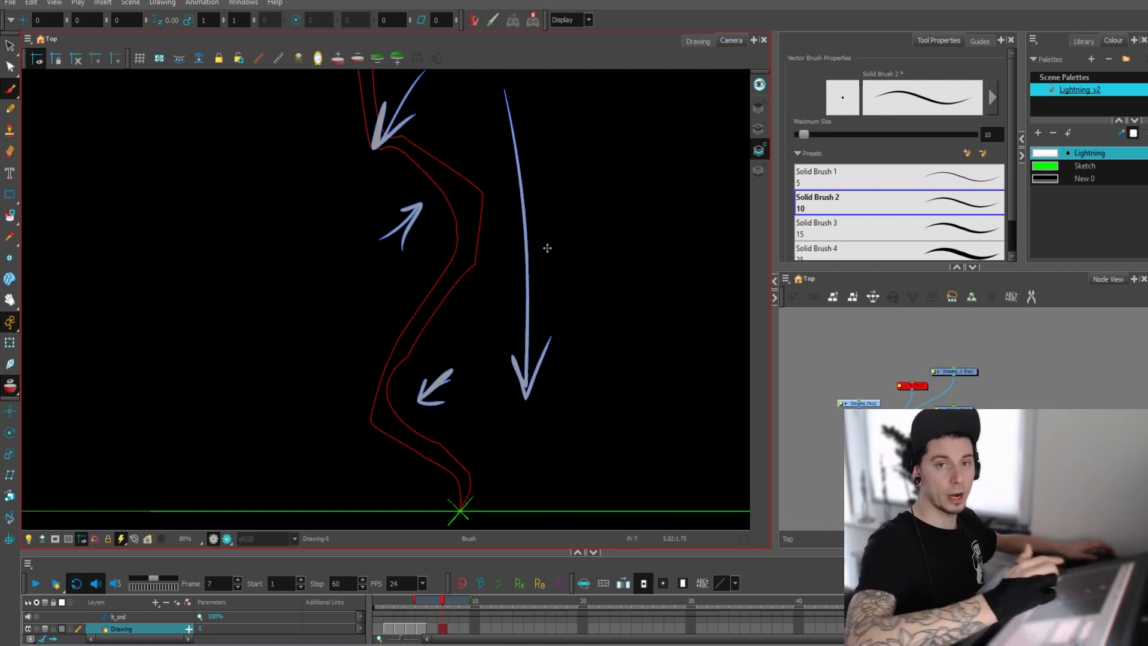
Delete all the sketched arrows from frame 7
key("alt+s")
scroll(563, 273, "down", 3)
mouse_move(543, 261)
left_mouse_down()
mouse_move(349, 431)
mouse_move(559, 270)
left_mouse_up()
key("Delete")
scroll(559, 270, "up", 3)
key("alt+b")
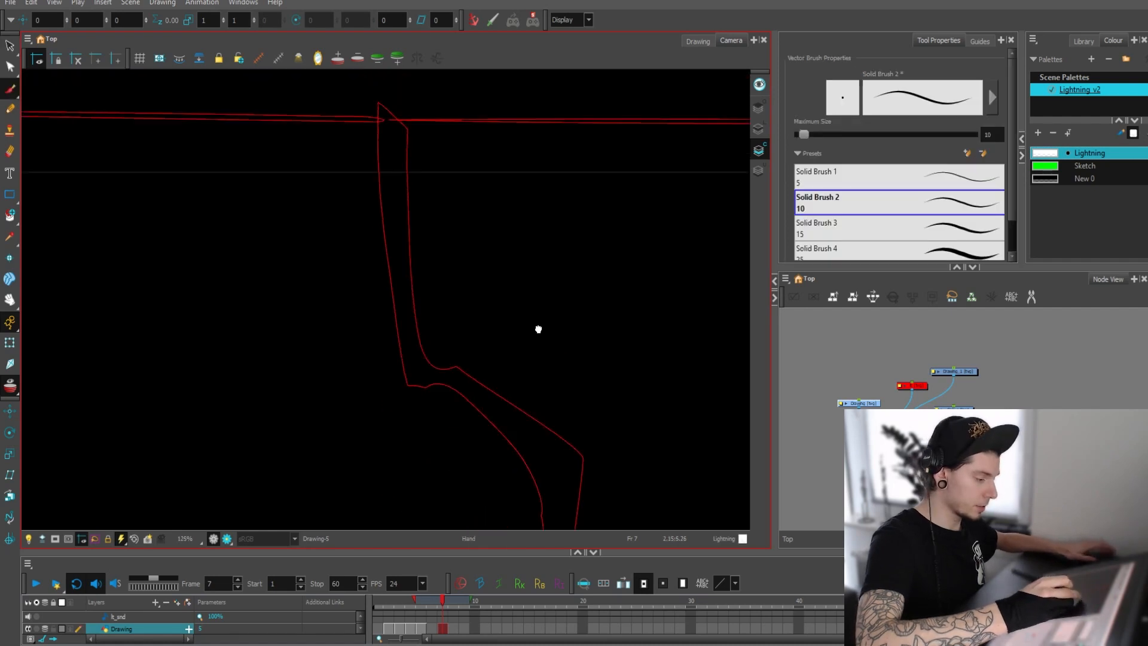
left_click_drag(391, 114, 395, 135)
key("1")
key("1")
left_click_drag(421, 180, 468, 124)
key("1")
key("1")
key("1")
key("2")
mouse_move(489, 215)
left_mouse_down()
mouse_move(492, 166)
mouse_move(509, 214)
left_mouse_up()
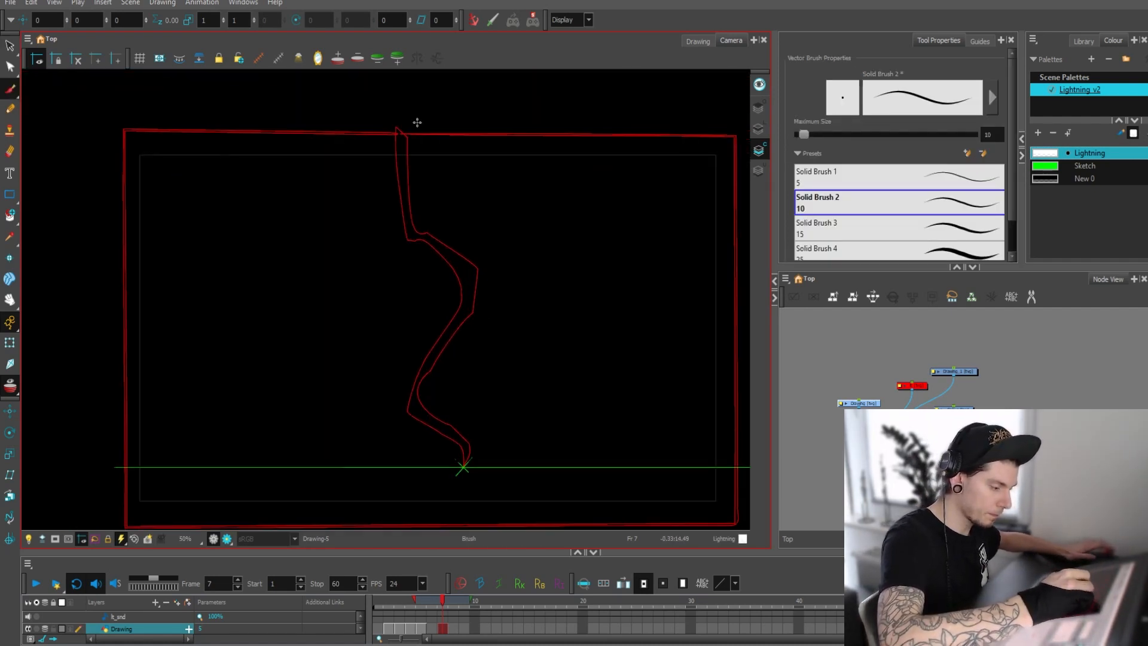
left_click_drag(398, 114, 399, 146)
key("ctrl+z")
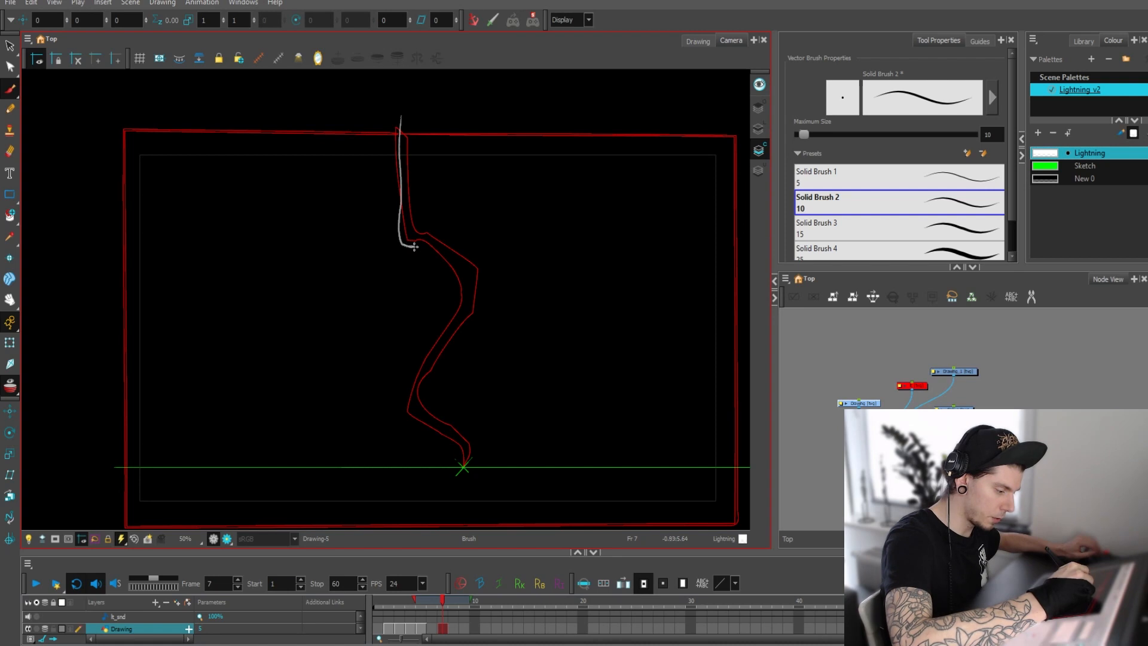
Brush the new bolt's left contour on frame 7 from above the camera frame to the ground cross, with wider, rounder bends than the onion skin
left_click_drag(448, 250, 465, 256)
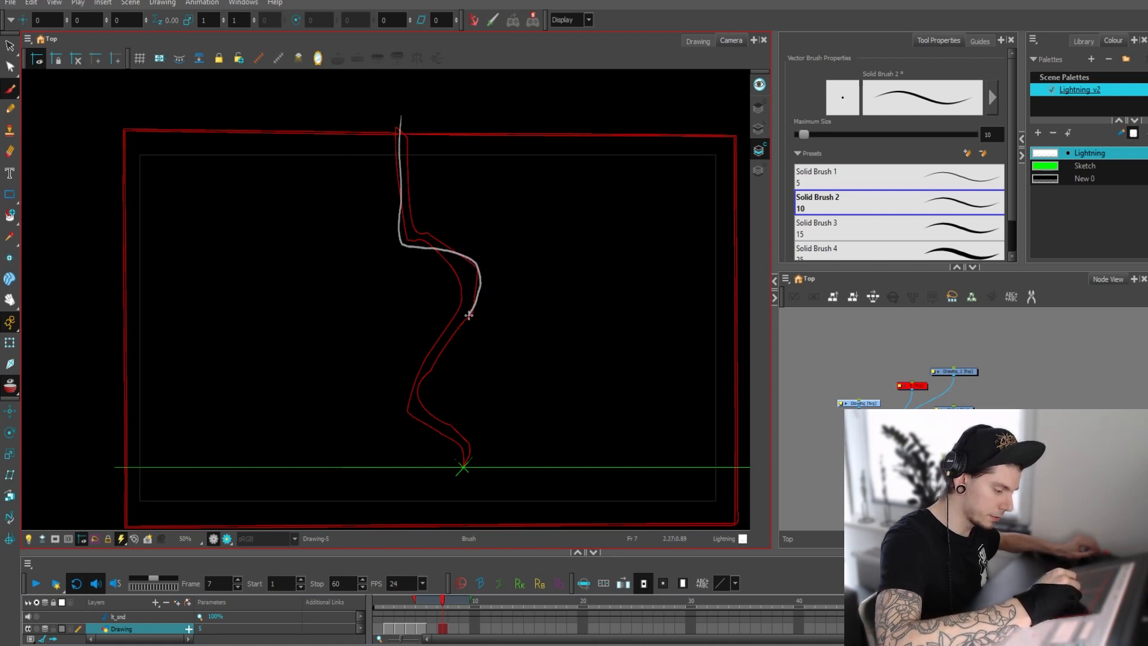
mouse_move(428, 367)
left_mouse_down()
mouse_move(411, 386)
mouse_move(424, 427)
mouse_move(456, 438)
left_mouse_up()
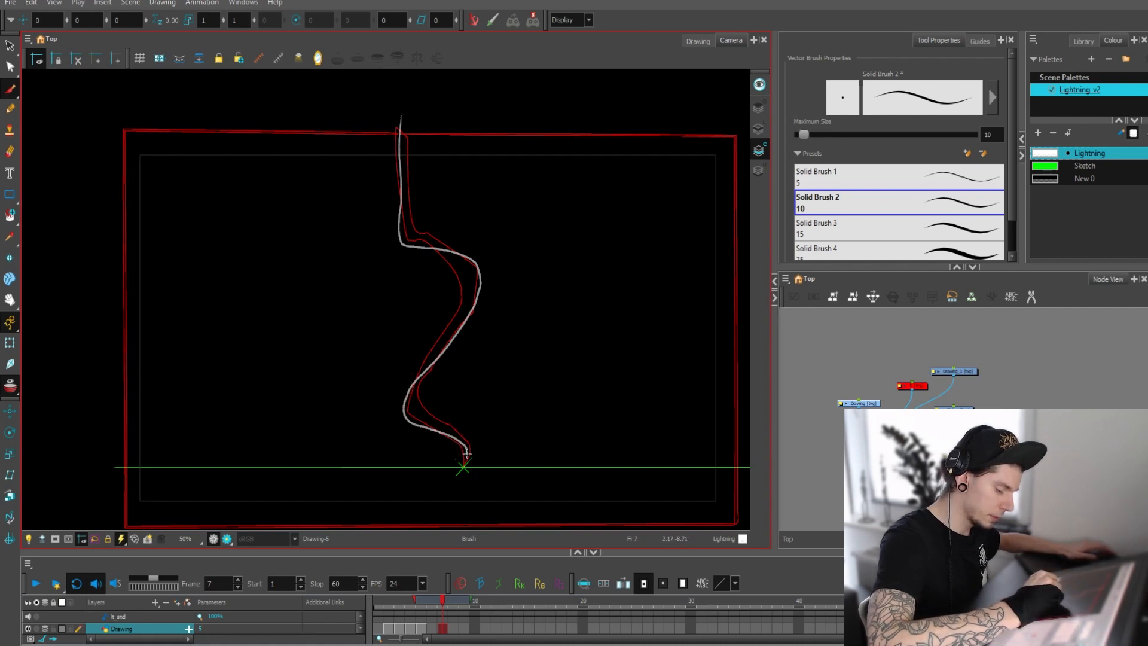
left_click_drag(466, 462, 464, 468)
key("1")
key("1")
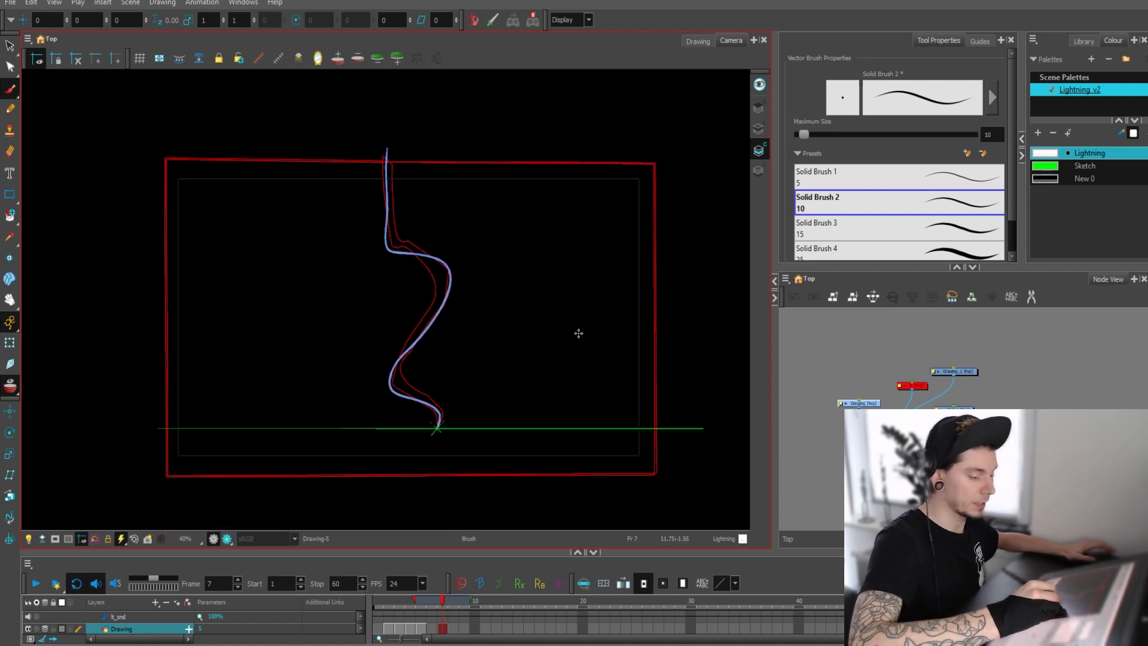
Sketch arrows into the new contour's bends and a stroke beside it to show the direction of movement
key("2")
key("2")
key("2")
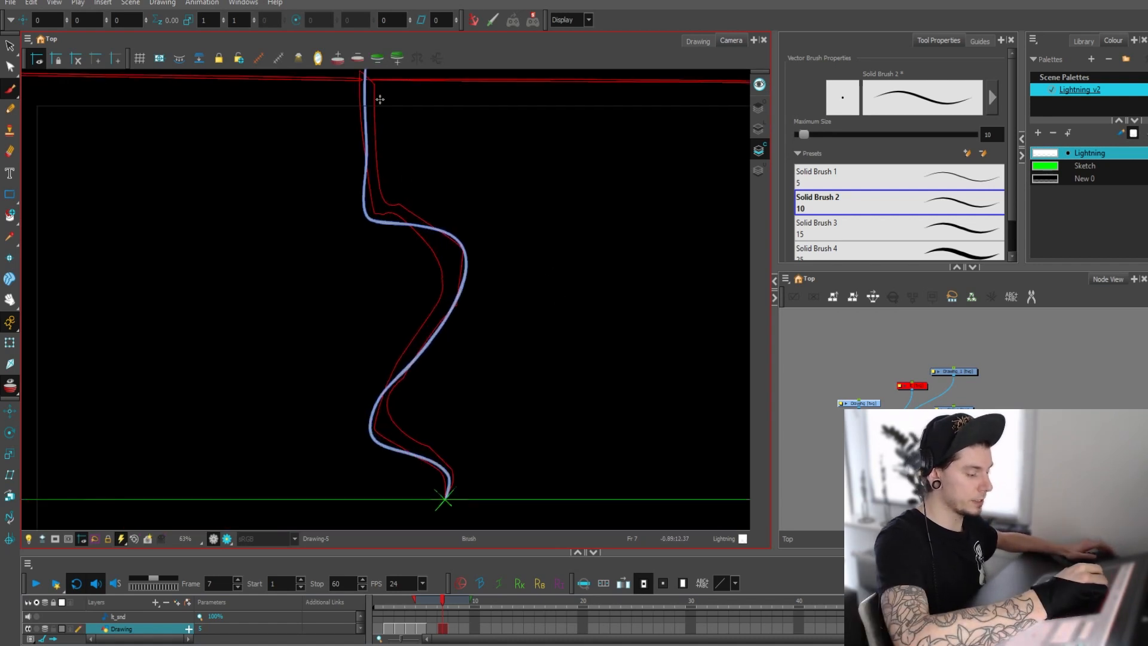
mouse_move(380, 99)
left_mouse_down()
mouse_move(375, 208)
mouse_move(388, 182)
left_mouse_up()
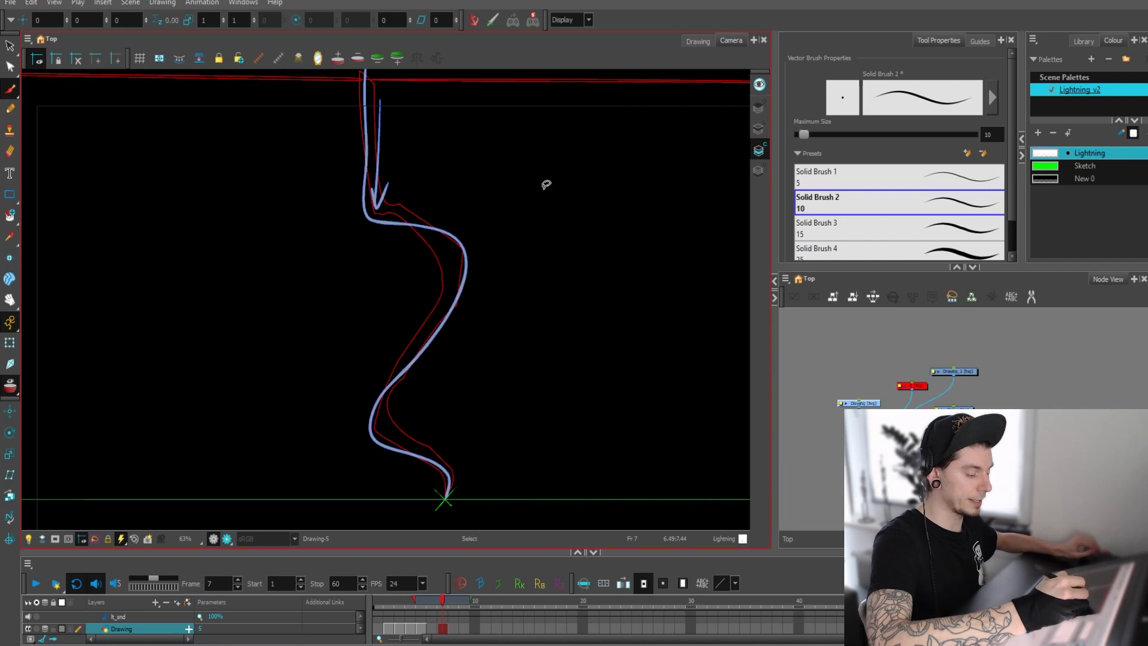
key("ctrl+z")
key("ctrl+z")
mouse_move(394, 293)
left_mouse_down()
mouse_move(452, 260)
mouse_move(438, 290)
left_mouse_up()
mouse_move(392, 178)
left_mouse_down()
mouse_move(374, 196)
mouse_move(394, 200)
left_mouse_up()
mouse_move(413, 412)
left_mouse_down()
mouse_move(402, 417)
mouse_move(413, 430)
left_mouse_up()
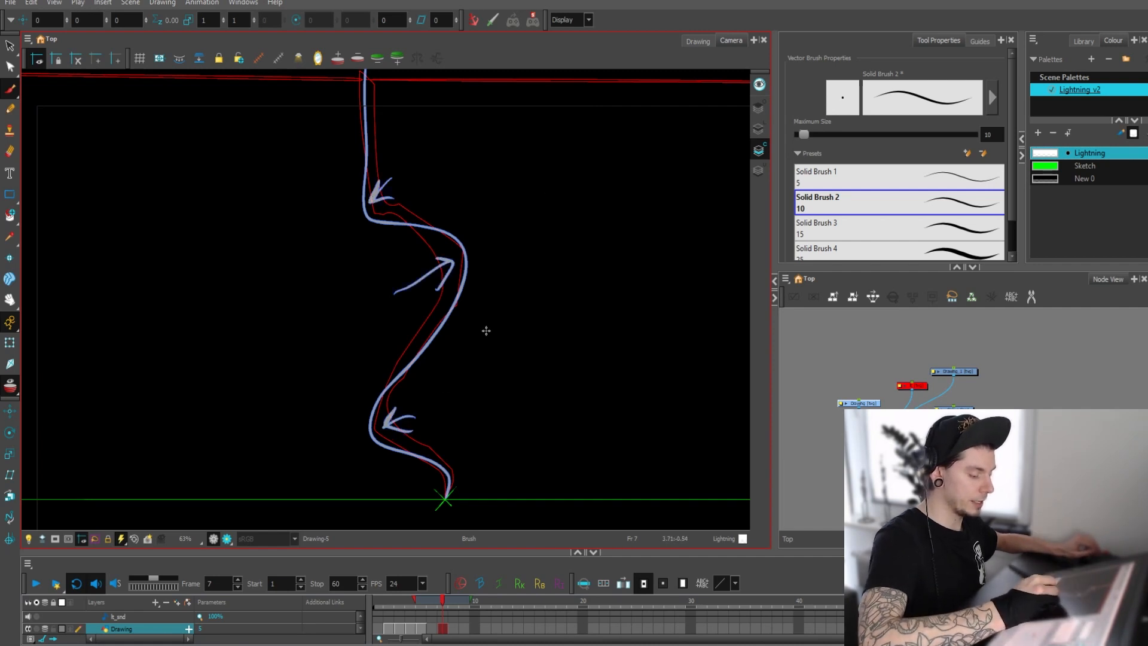
mouse_move(491, 291)
left_mouse_down()
mouse_move(498, 430)
mouse_move(520, 381)
left_mouse_up()
Undo the arrow sketches on frame 7, keeping the bolt's left contour
key("ctrl+z")
key("ctrl+z")
key("ctrl+z")
key("ctrl+z")
key("ctrl+z")
key("ctrl+z")
key("ctrl+z")
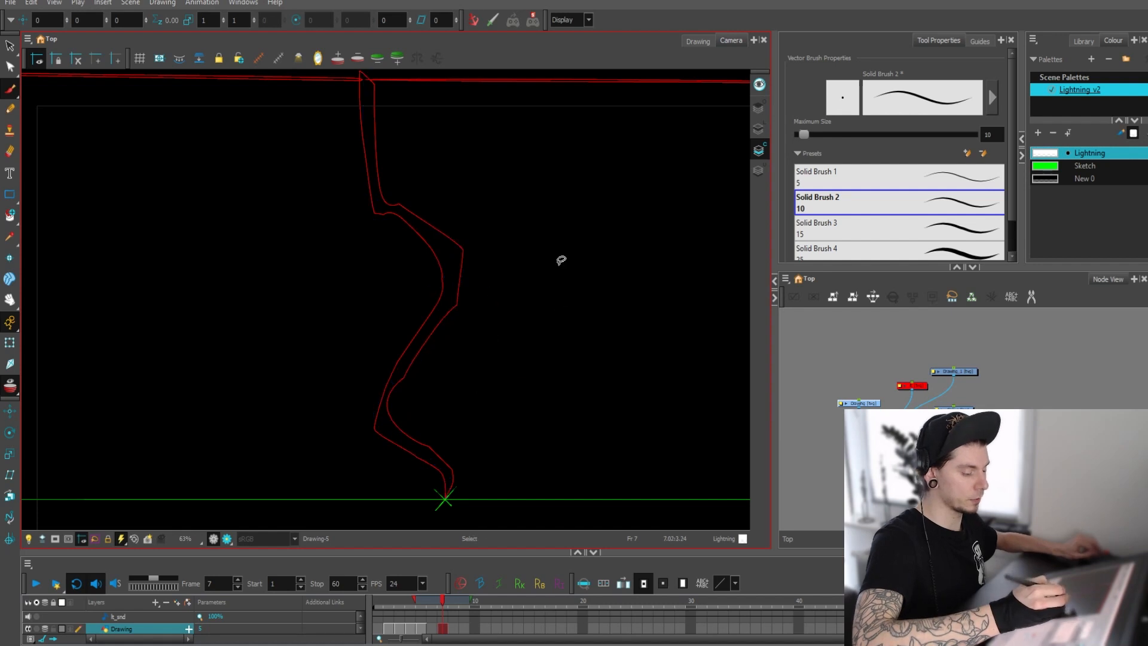
key("ctrl+shift+z")
Brush the bolt's right contour from above the camera frame around the upper bends and down towards the lower bend
key("2")
key("2")
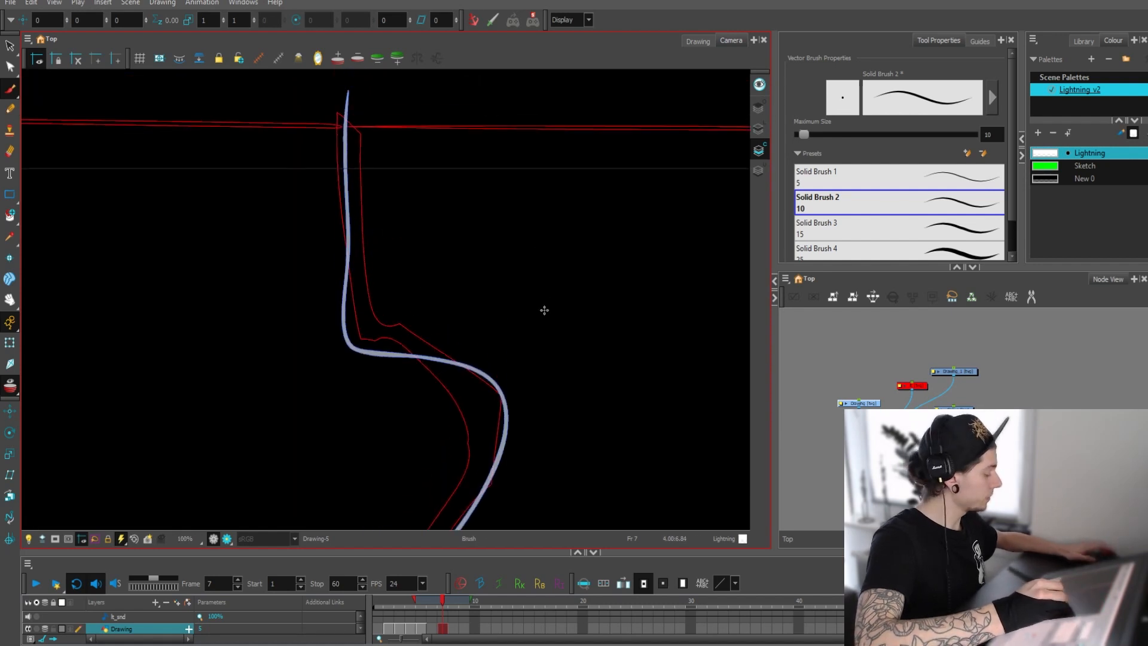
key("1")
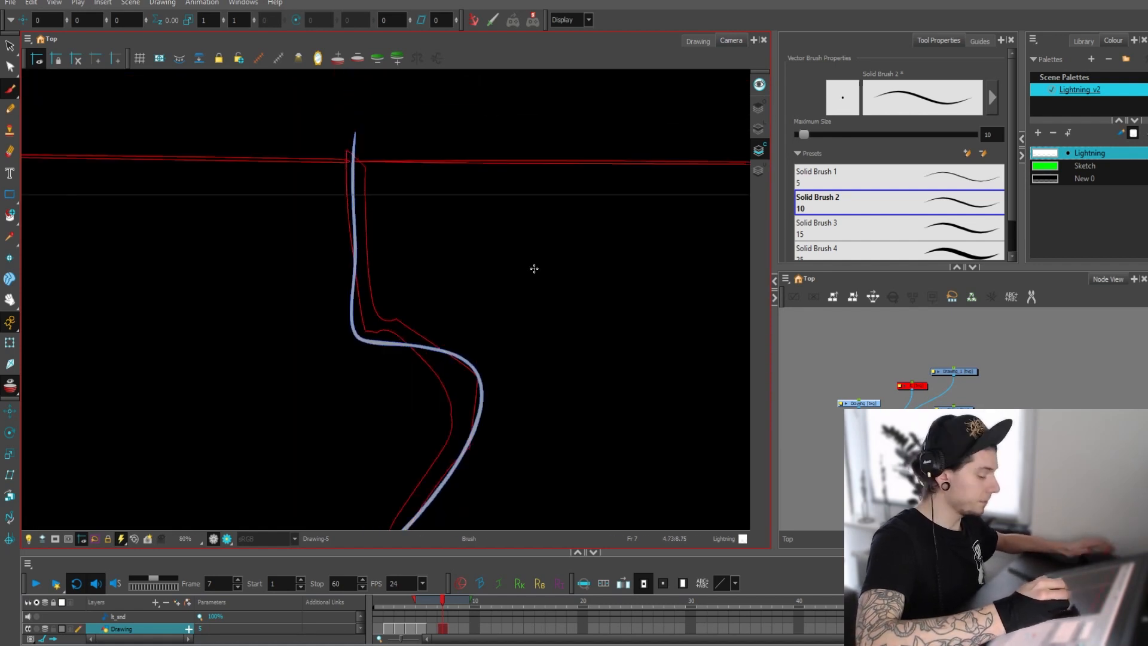
left_click_drag(515, 239, 469, 285)
key("2")
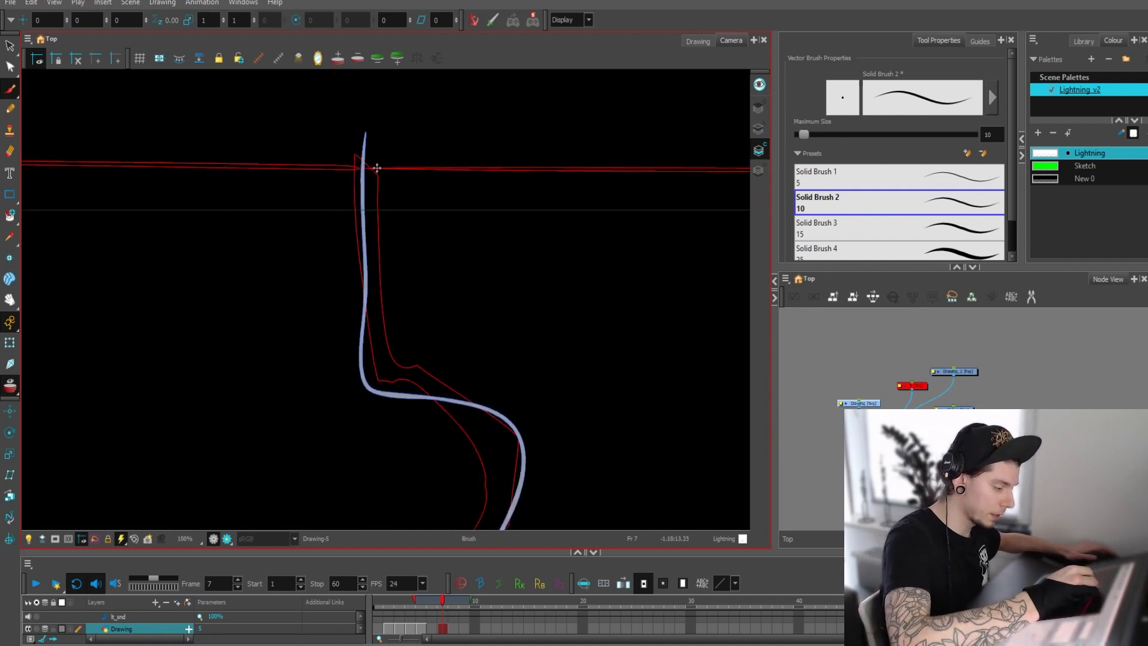
left_click_drag(375, 284, 378, 350)
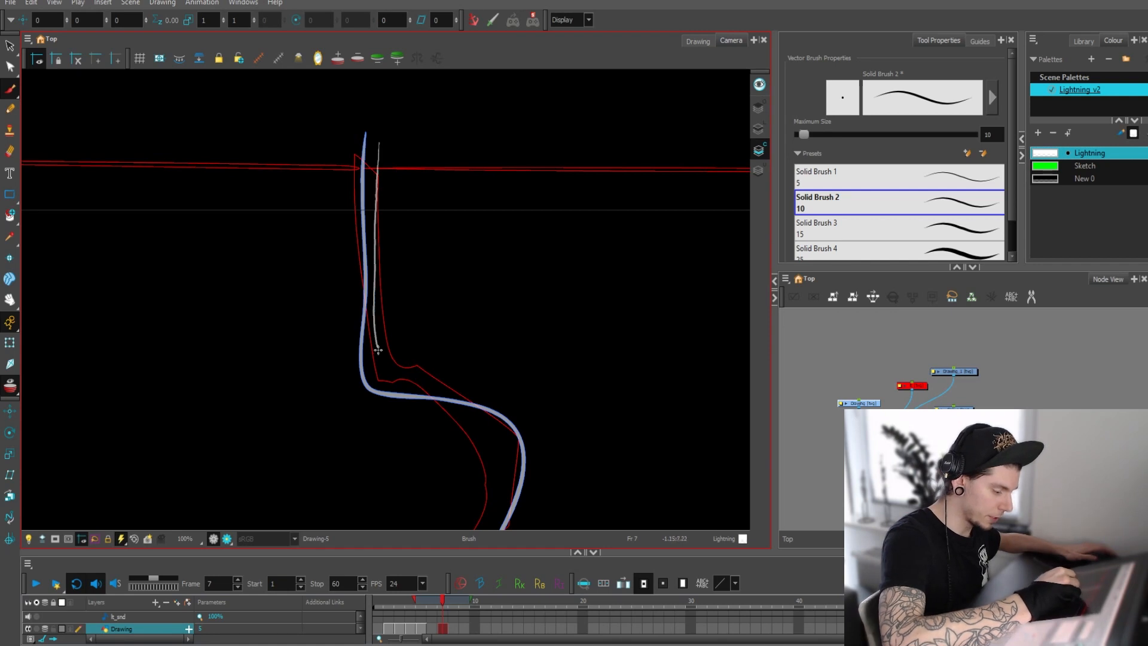
left_click_drag(420, 380, 463, 389)
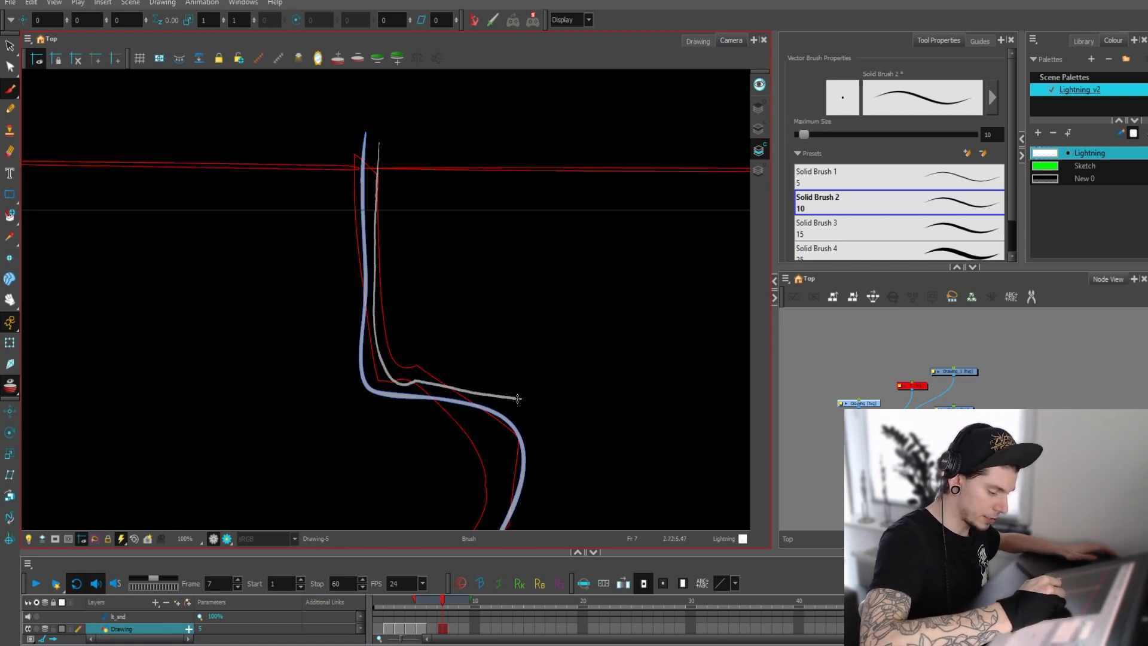
mouse_move(538, 404)
left_mouse_down()
mouse_move(541, 488)
mouse_move(559, 224)
left_mouse_up()
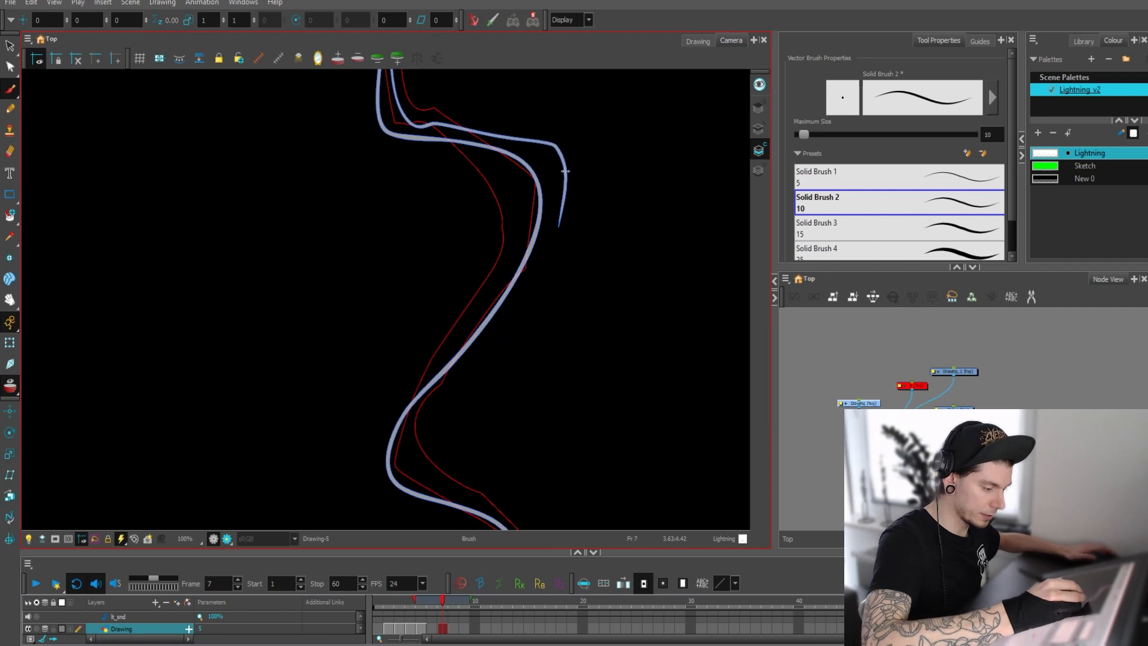
mouse_move(566, 174)
left_mouse_down()
mouse_move(537, 296)
mouse_move(410, 425)
mouse_move(404, 465)
left_mouse_up()
key("ctrl+z")
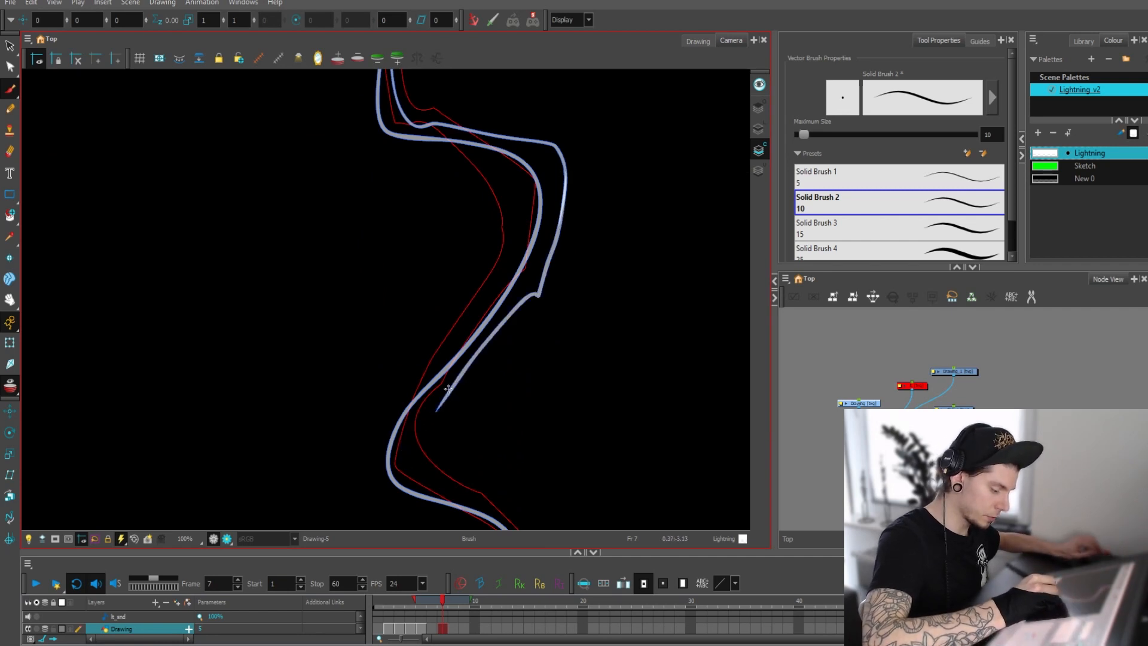
left_click_drag(448, 392, 414, 439)
left_click_drag(421, 478, 424, 481)
key("ctrl+z")
left_click_drag(449, 390, 413, 423)
key("ctrl+z")
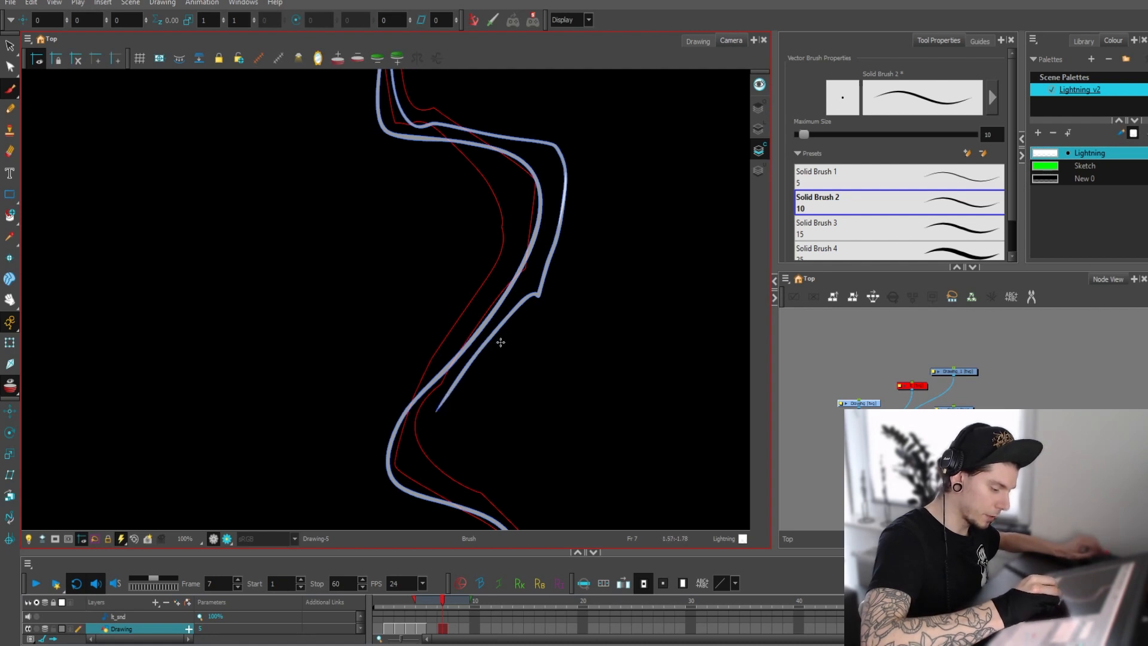
Erase the right contour's tapered end below the corner and redraw it around the lower bend to the ground cross
key("alt+e")
mouse_move(511, 323)
left_mouse_down()
mouse_move(445, 385)
mouse_move(508, 324)
mouse_move(435, 412)
mouse_move(473, 365)
left_mouse_up()
key("alt+b")
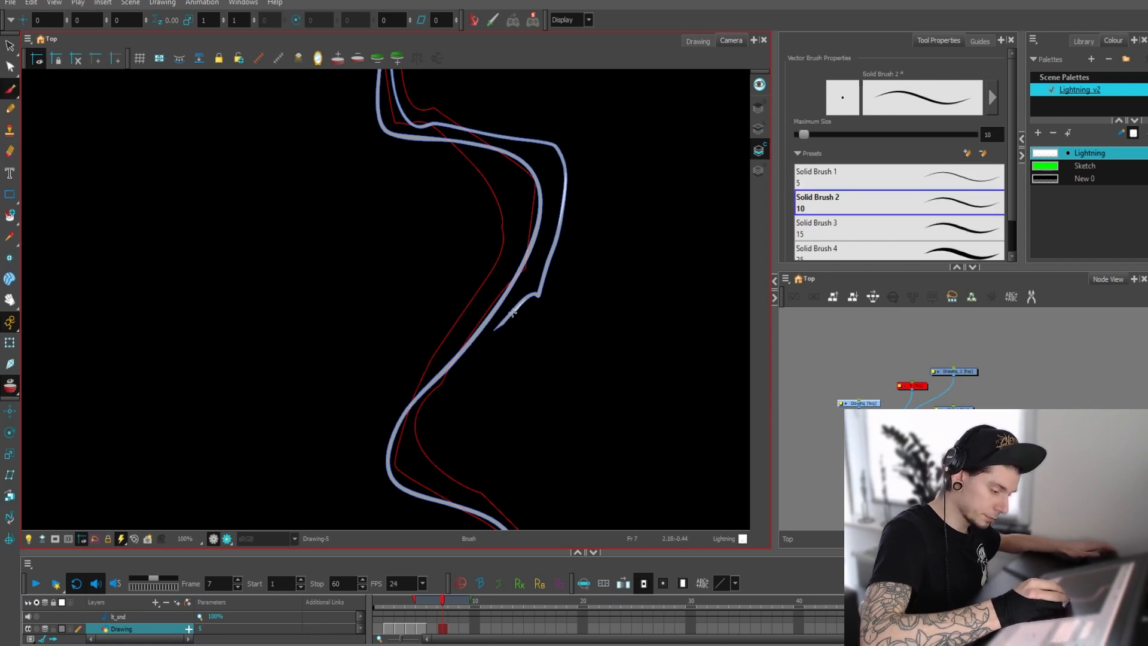
mouse_move(512, 312)
left_mouse_down()
mouse_move(398, 427)
mouse_move(399, 441)
left_mouse_up()
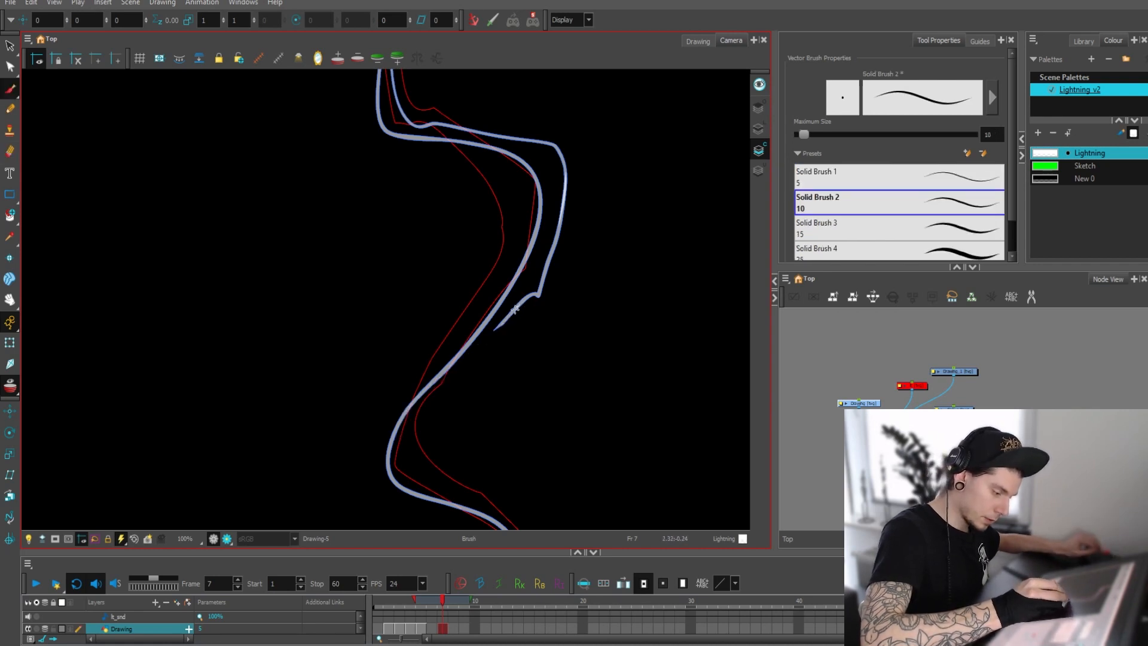
mouse_move(514, 309)
left_mouse_down()
mouse_move(410, 419)
mouse_move(400, 453)
mouse_move(434, 492)
mouse_move(487, 497)
mouse_move(296, 287)
left_mouse_up()
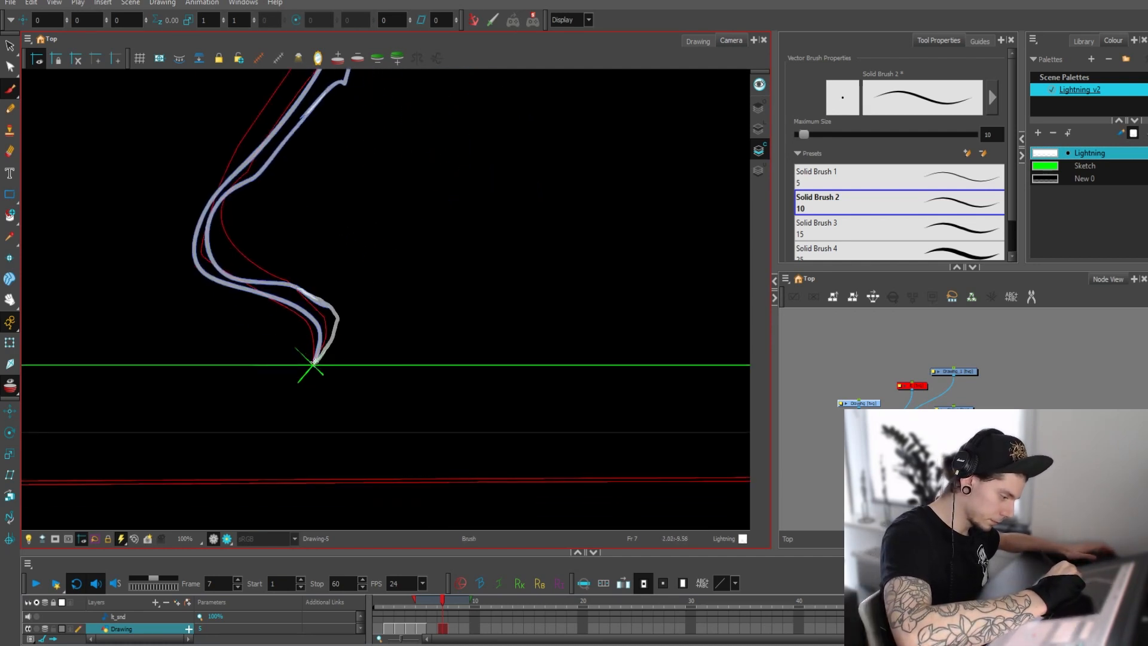
left_click_drag(315, 361, 315, 362)
Reinforce and reshape the left contour with extra brush strokes from the ground cross up through the lower bends
left_click_drag(371, 278, 507, 356)
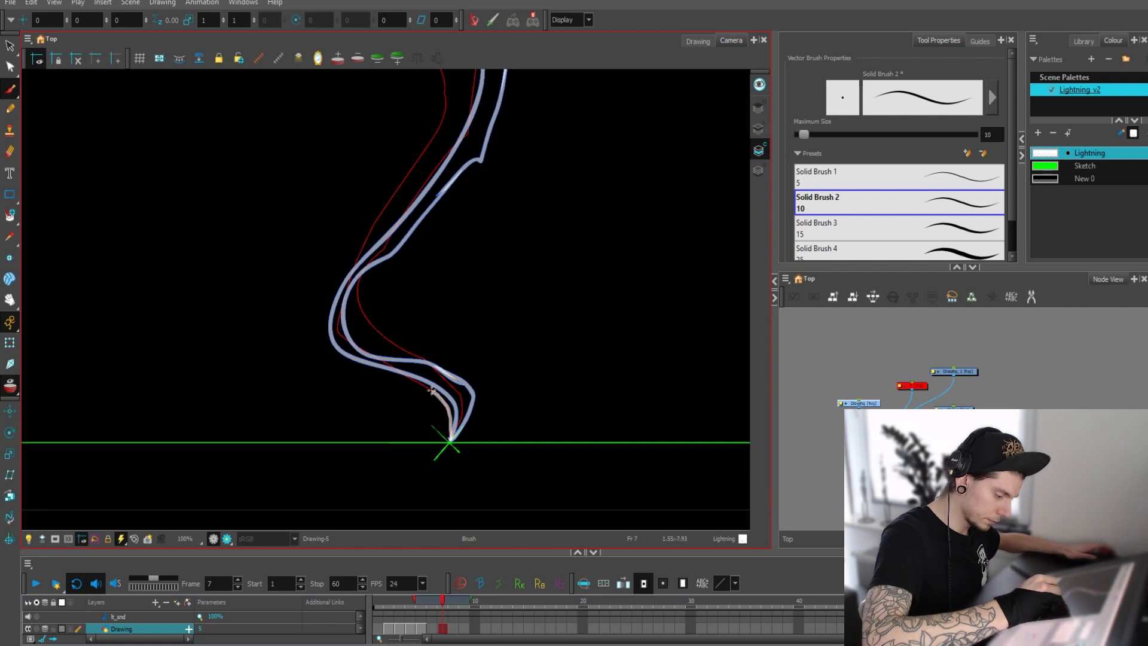
left_click_drag(420, 384, 448, 404)
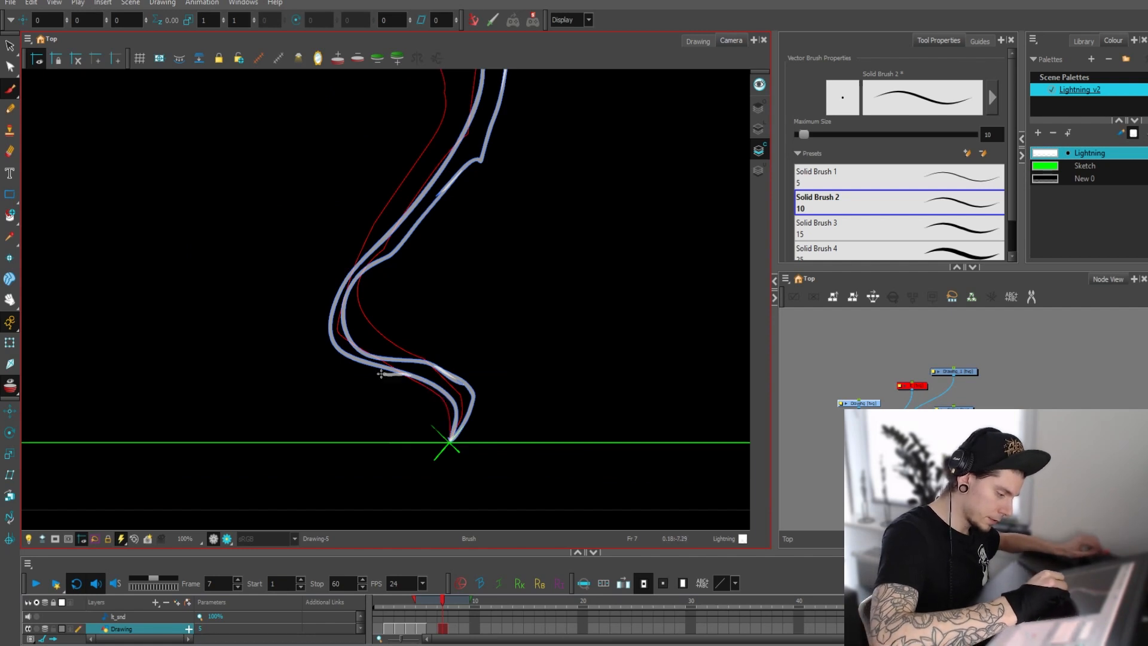
left_click_drag(381, 374, 333, 358)
mouse_move(406, 367)
left_mouse_down()
mouse_move(329, 358)
mouse_move(320, 308)
mouse_move(350, 264)
mouse_move(440, 184)
mouse_move(399, 345)
mouse_move(434, 292)
mouse_move(535, 288)
left_mouse_up()
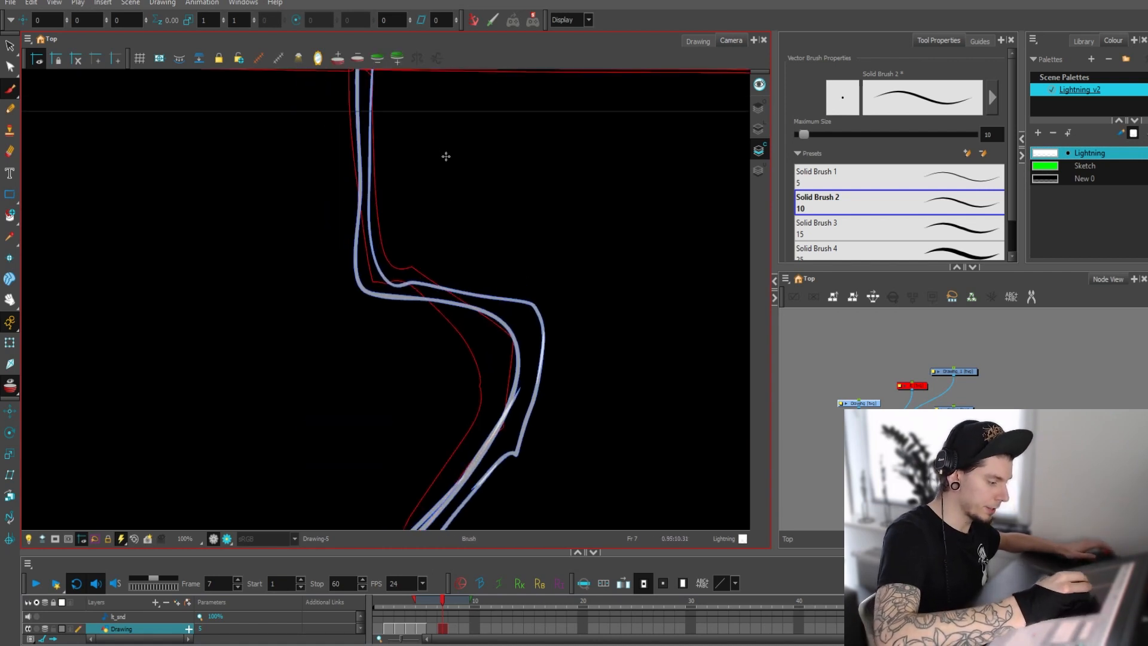
Close the bolt's contour above the camera frame and fill the bolt on frame 7 with the Lightning colour
scroll(446, 157, "up", 3)
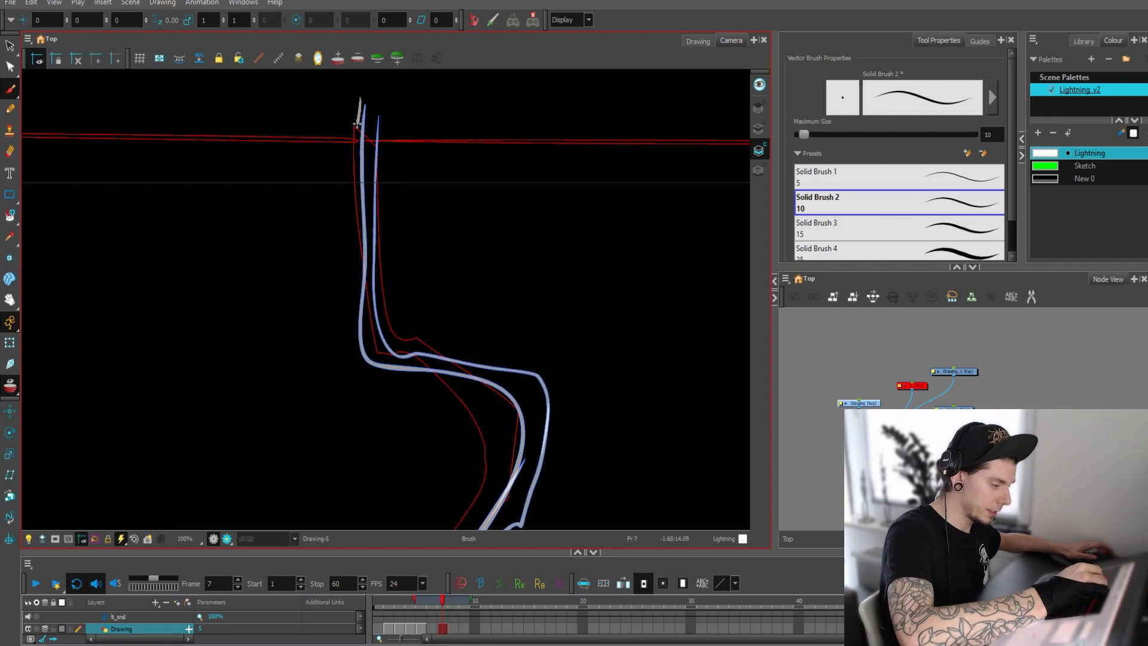
left_click_drag(357, 124, 372, 349)
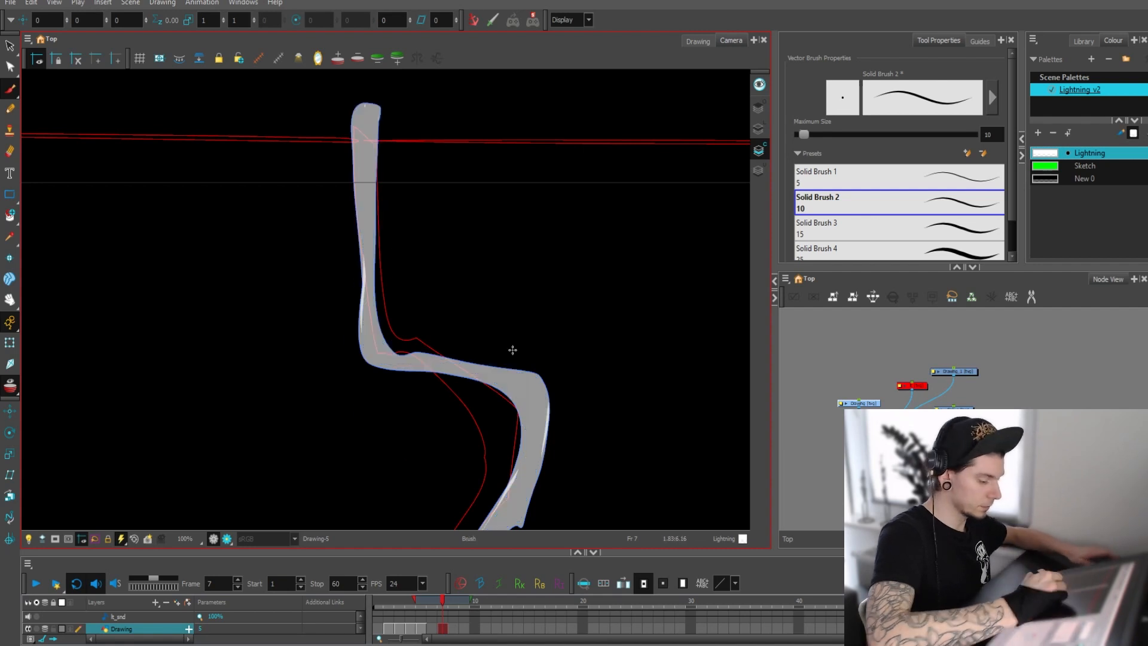
scroll(559, 275, "down", 2)
key("2")
key("2")
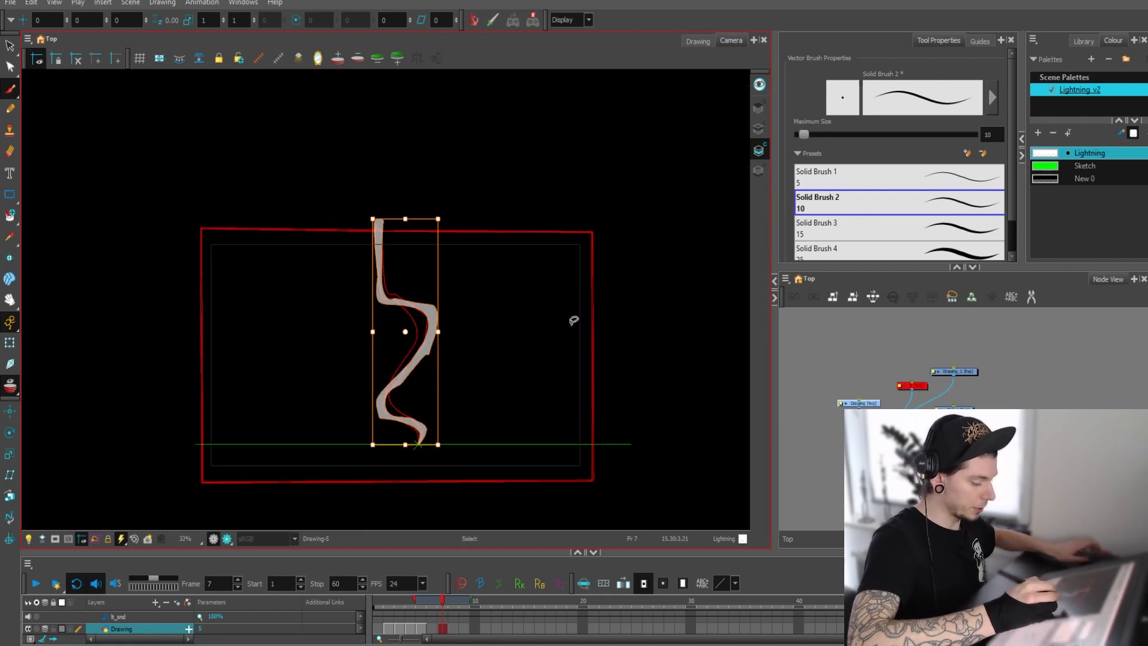
Erase along both sides of the bolt's vertical upper section to thin it and sharpen the outer corner of the first bend
key("alt+e")
key("1")
key("1")
key("1")
key("1")
key("1")
key("1")
key("1")
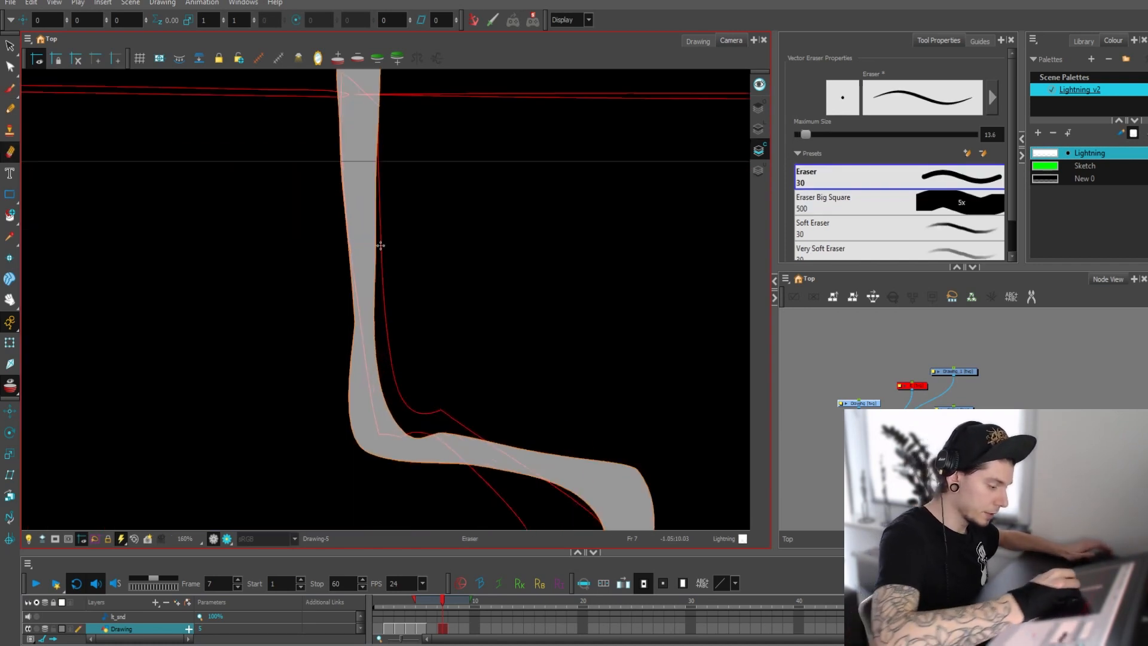
mouse_move(388, 211)
left_mouse_down()
mouse_move(382, 386)
mouse_move(404, 440)
mouse_move(422, 450)
left_mouse_up()
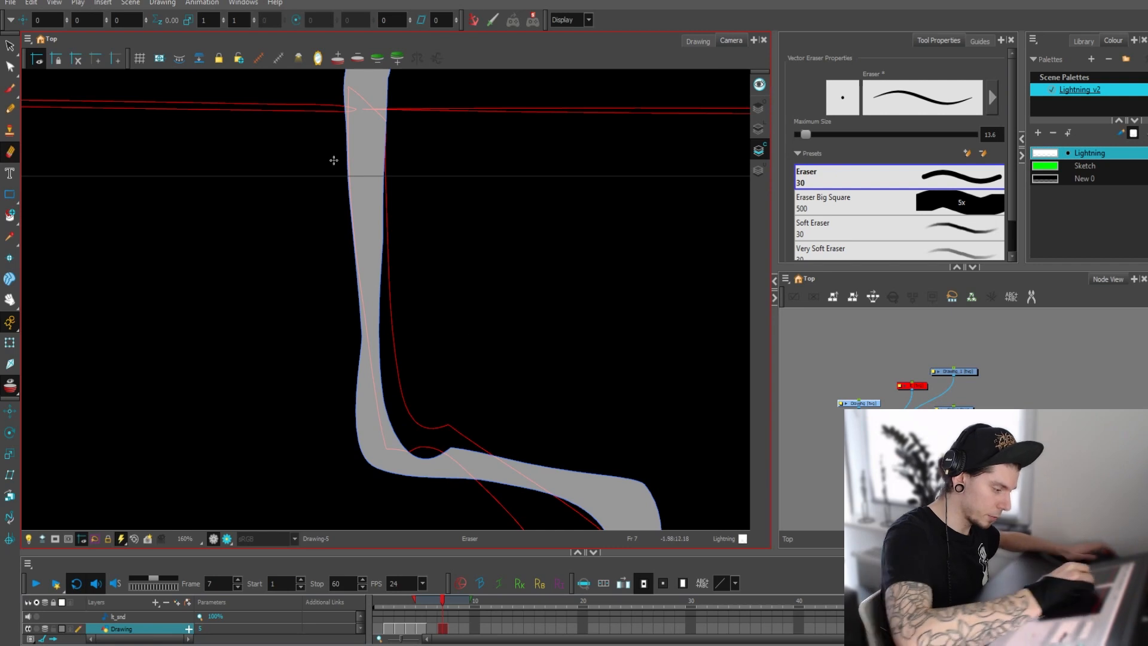
mouse_move(333, 161)
left_mouse_down()
mouse_move(361, 343)
mouse_move(335, 488)
mouse_move(369, 473)
left_mouse_up()
left_click_drag(478, 440, 410, 346)
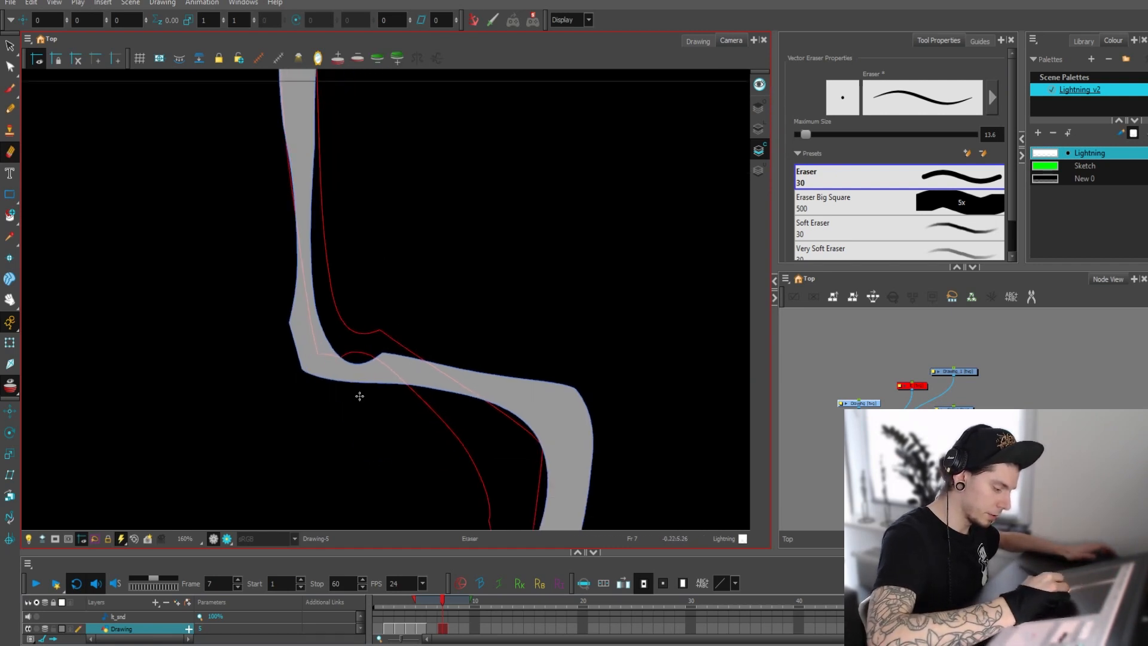
Trim the underside of the bolt's horizontal section and the right edge of the diagonal below it with the Eraser
mouse_move(357, 389)
left_mouse_down()
mouse_move(450, 389)
mouse_move(551, 456)
left_mouse_up()
mouse_move(528, 418)
left_mouse_down()
mouse_move(466, 241)
mouse_move(502, 305)
mouse_move(501, 346)
mouse_move(439, 436)
left_mouse_up()
left_click_drag(498, 344, 485, 388)
left_click_drag(500, 491, 620, 334)
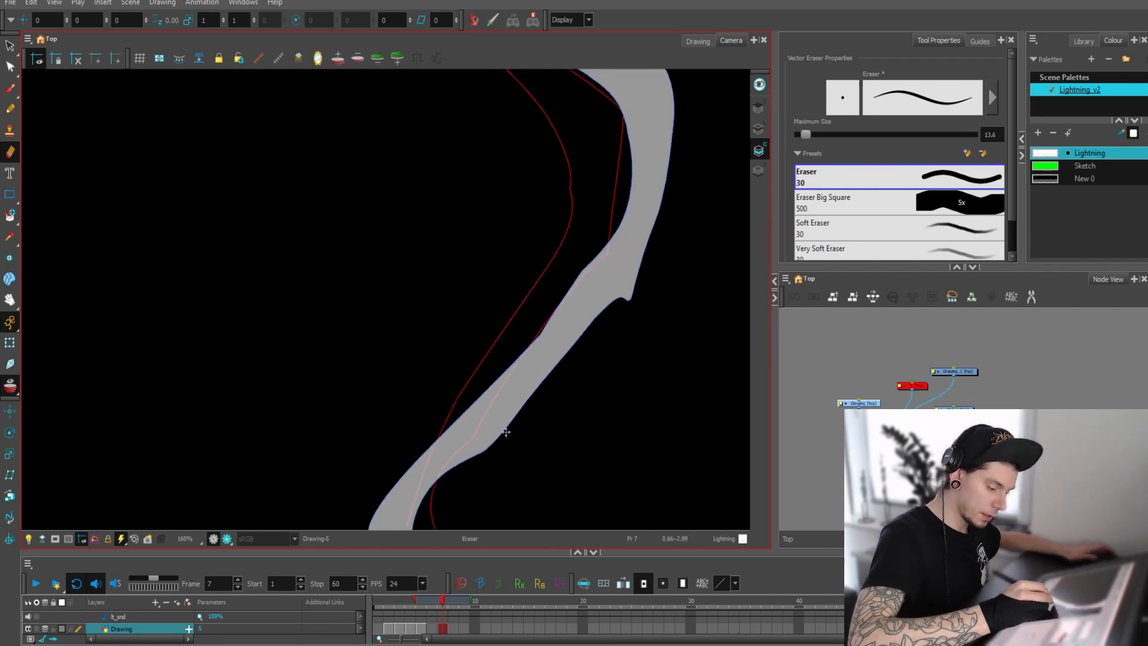
mouse_move(477, 463)
left_mouse_down()
mouse_move(603, 308)
mouse_move(639, 293)
left_mouse_up()
left_click_drag(671, 225, 612, 287)
Reshape the bolt's upper right corner with the Contour Editor, flattening the outer curve below it and straightening the edge leading into it
key("alt+q")
left_click(623, 276)
left_click(608, 140)
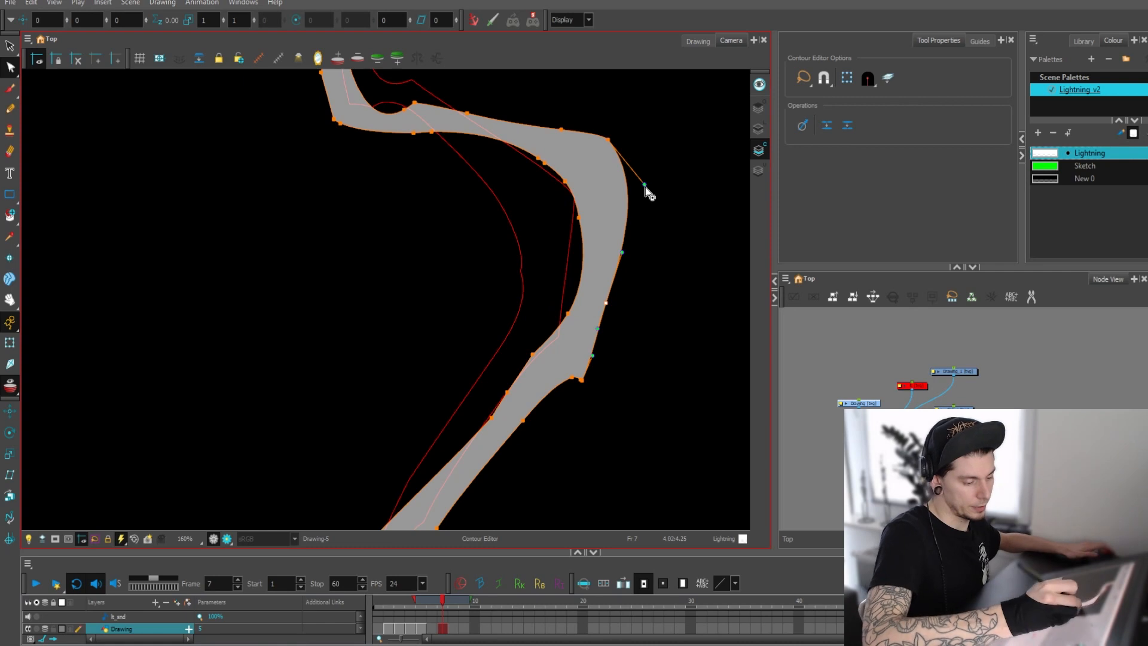
left_click_drag(645, 185, 621, 168)
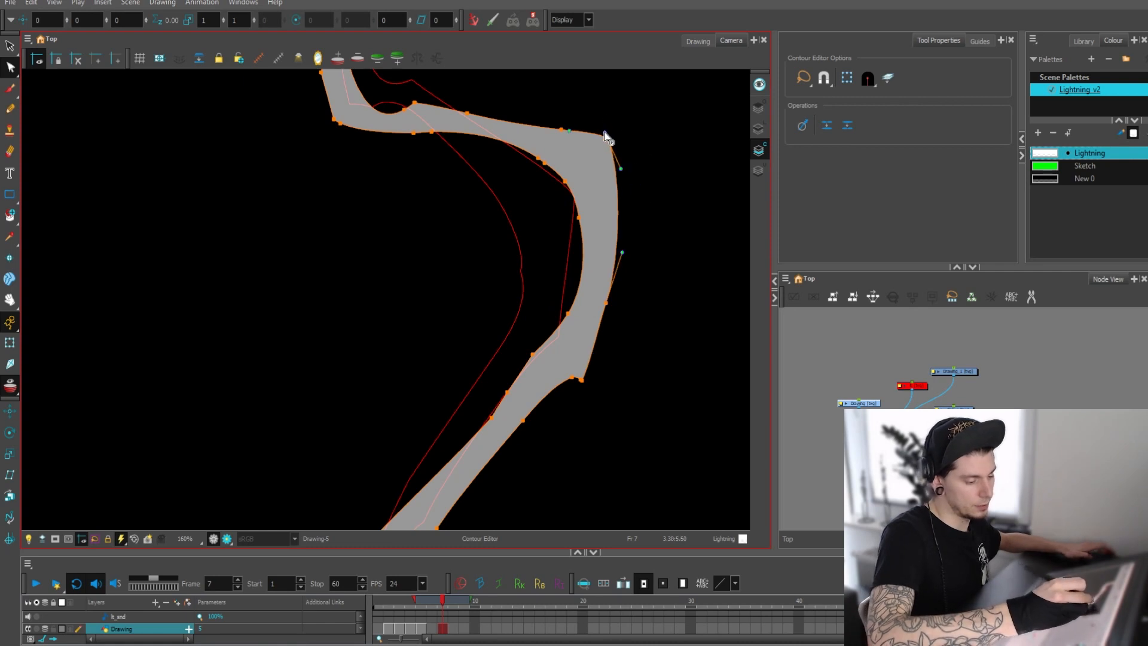
left_click(601, 94)
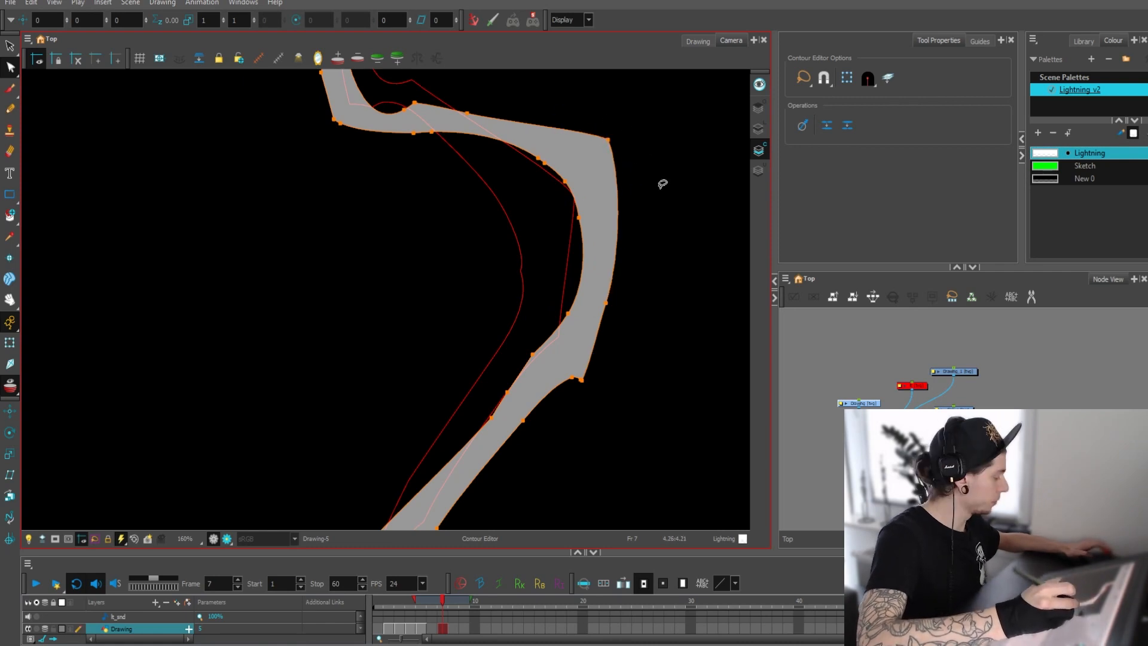
Erase along the left edge of the bolt's diagonal section to make it thinner towards the middle
key("alt+e")
left_click_drag(647, 283, 665, 238)
key("2")
key("1")
mouse_move(594, 320)
left_mouse_down()
mouse_move(652, 253)
mouse_move(602, 269)
mouse_move(364, 506)
left_mouse_up()
left_click_drag(569, 410, 562, 378)
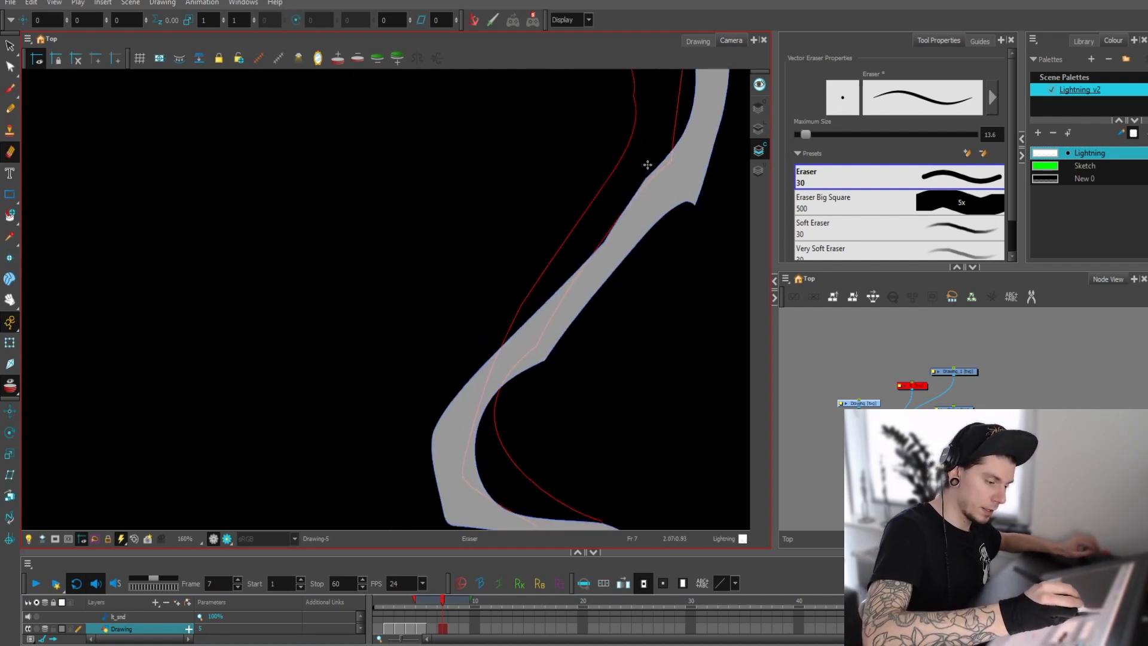
mouse_move(647, 164)
left_mouse_down()
mouse_move(567, 281)
mouse_move(366, 465)
left_mouse_up()
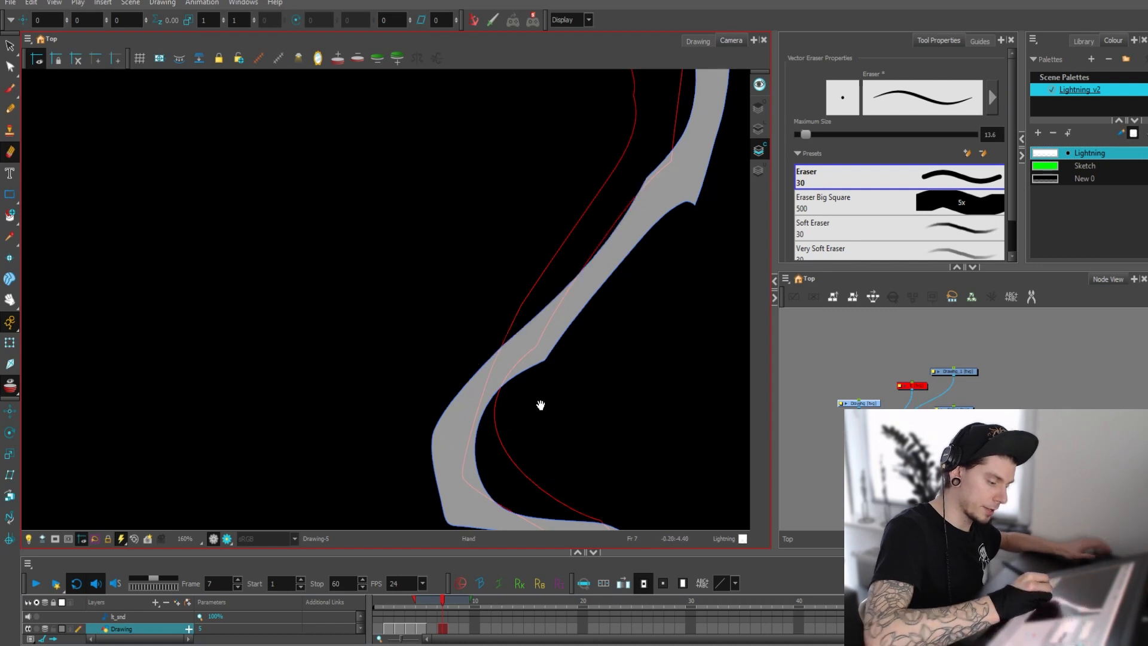
left_click_drag(541, 406, 523, 365)
Erase the outer left edge of the lower bend into angular corners and thin the underside down to the ground cross
left_click_drag(494, 293, 344, 481)
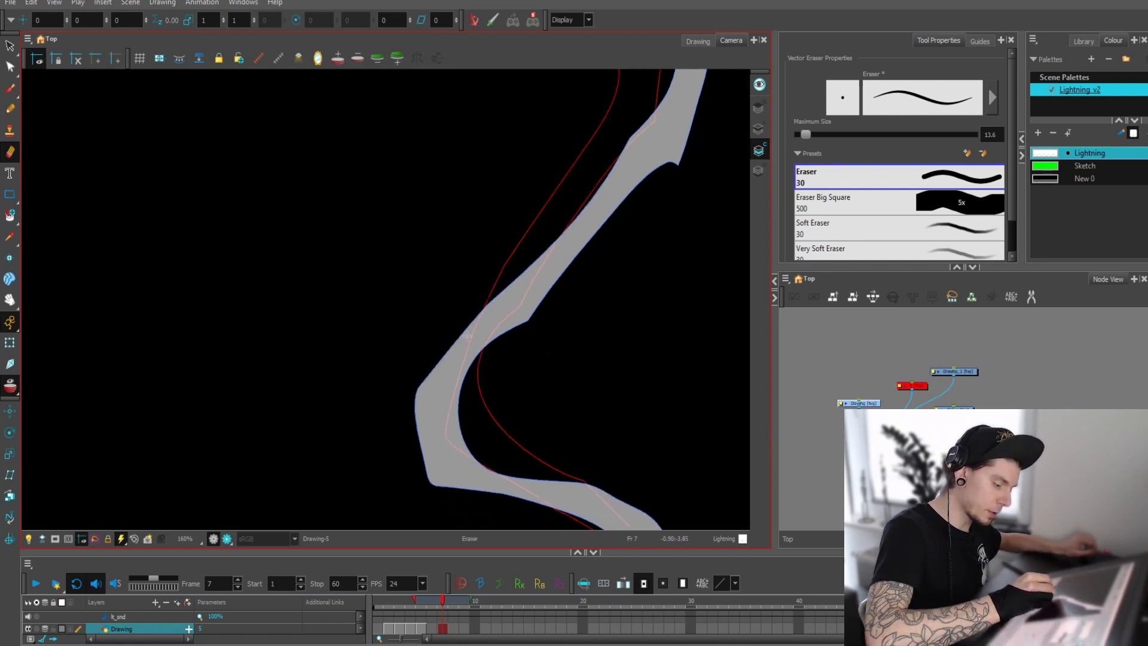
left_click_drag(494, 385, 463, 351)
left_click_drag(387, 337, 404, 454)
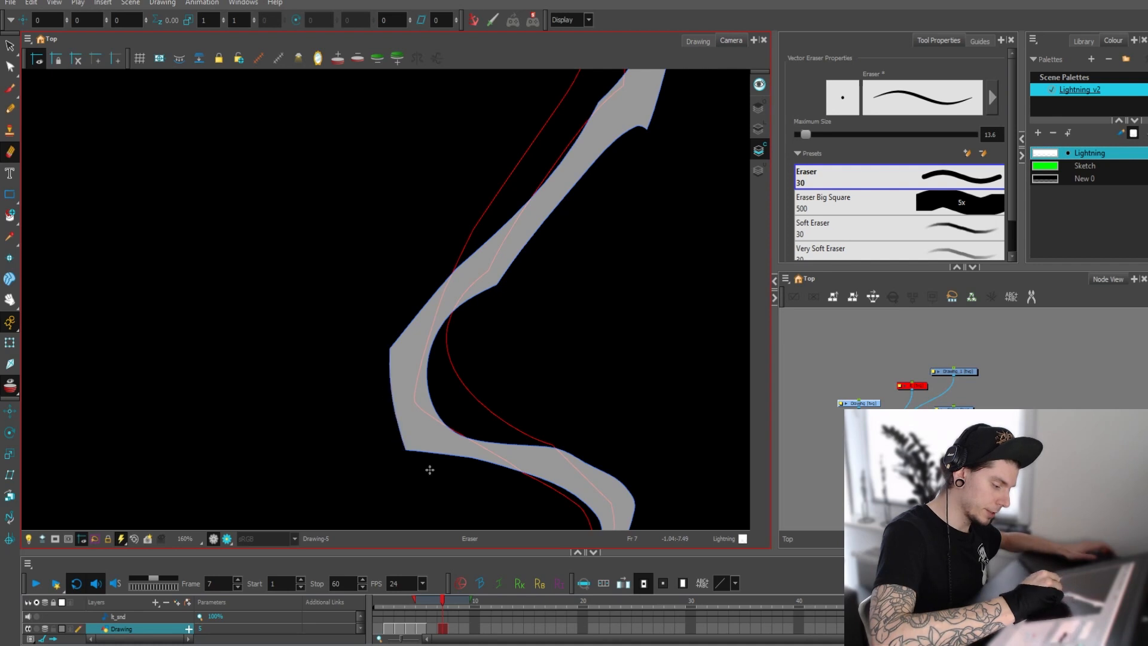
left_click_drag(553, 415, 449, 290)
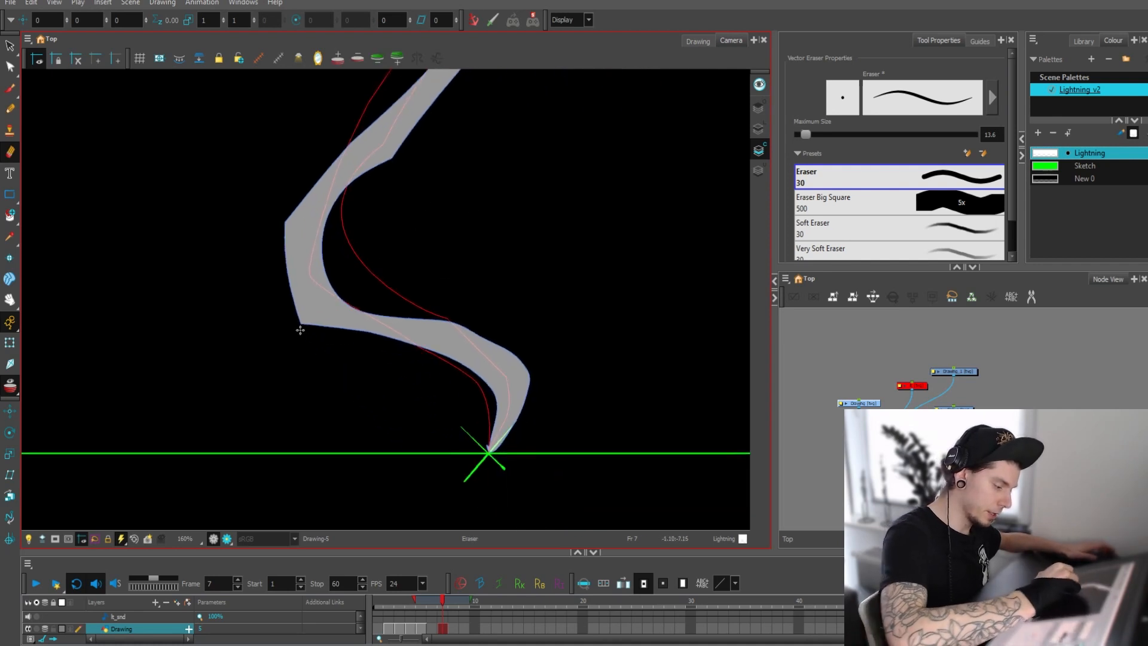
mouse_move(291, 327)
left_mouse_down()
mouse_move(404, 341)
mouse_move(481, 377)
mouse_move(498, 409)
mouse_move(475, 478)
left_mouse_up()
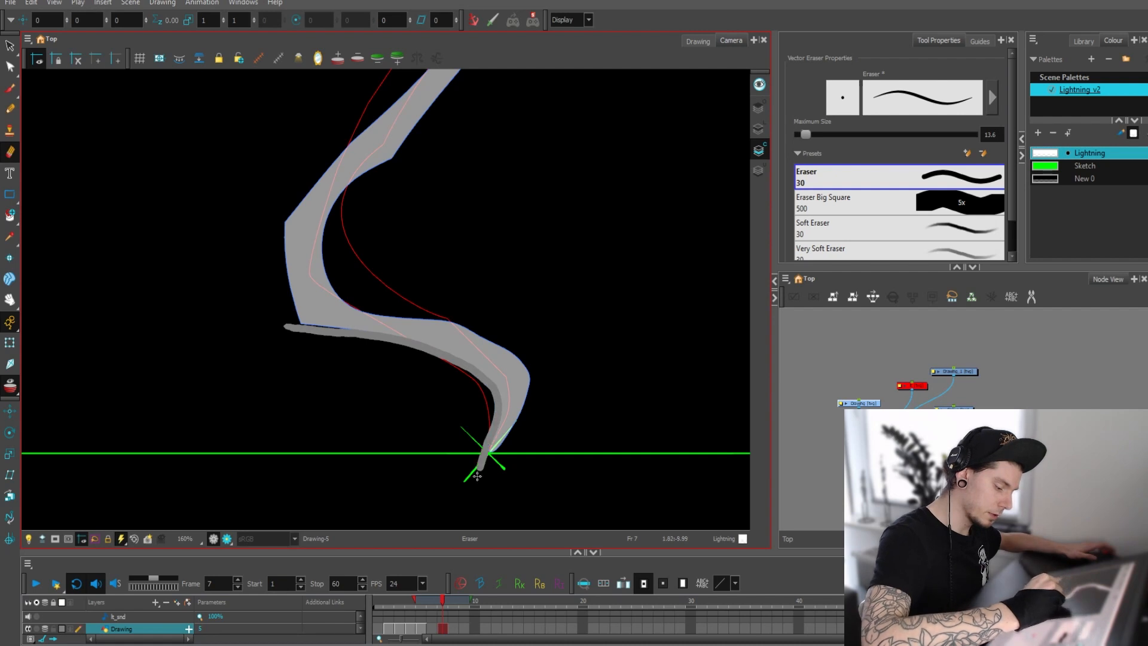
Erase along the upper right edge of the bottom curve to give it a sharp corner above the ground cross
scroll(544, 419, "up", 2)
left_click_drag(453, 304, 589, 412)
left_click_drag(520, 345, 591, 397)
mouse_move(641, 430)
left_mouse_down()
mouse_move(607, 284)
mouse_move(575, 372)
mouse_move(527, 431)
left_mouse_up()
Adjust the contour points of the bolt's lower tip with the Contour Editor so it tapers onto the ground cross
key("2")
key("alt+q")
left_click(535, 426)
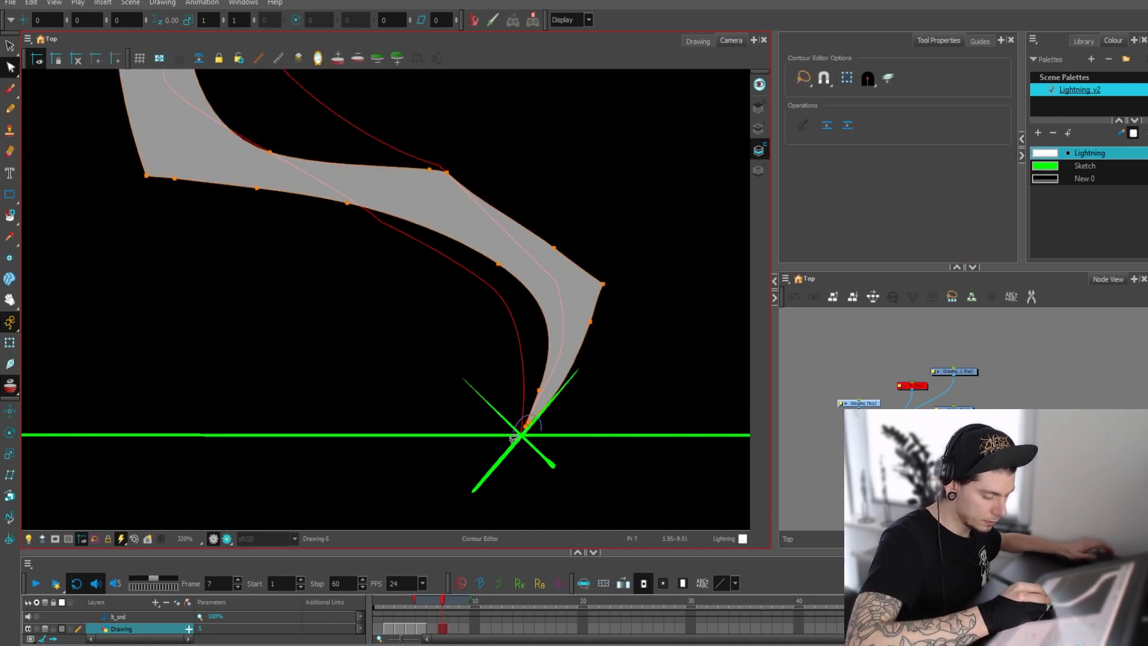
left_click(525, 430)
left_click_drag(534, 403, 536, 399)
left_click(576, 377)
key("1")
key("1")
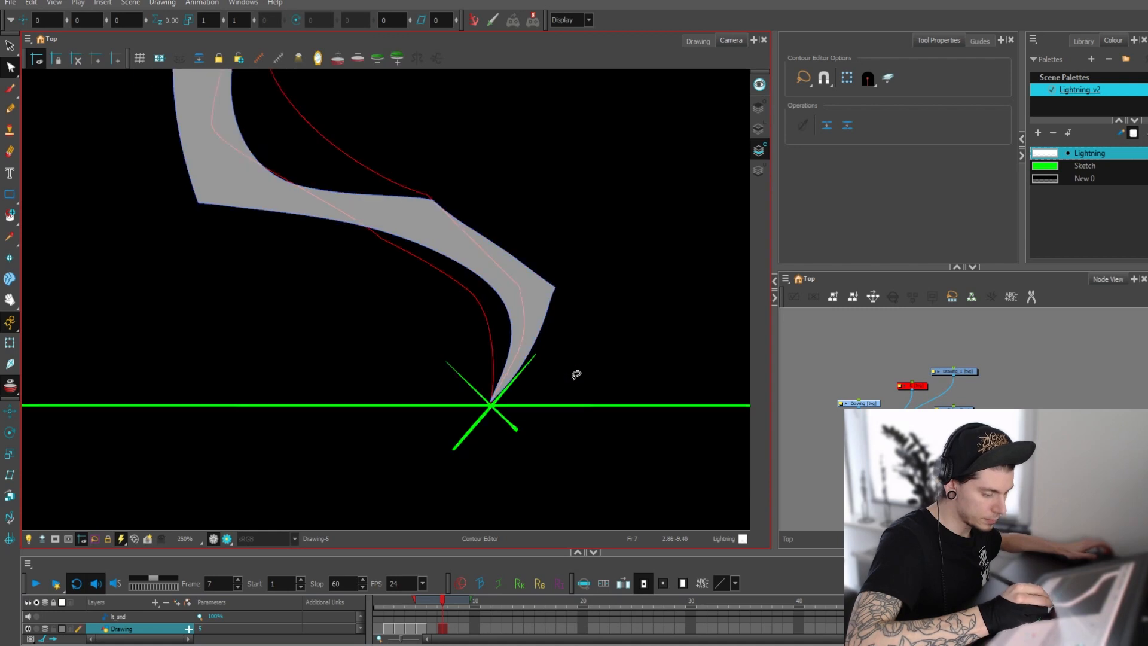
Remove the sharp corner point on the bottom curve and reshape the neighbouring contour into a slimmer, softer bend
left_click_drag(563, 327, 555, 367)
key("1")
key("2")
left_click(520, 334)
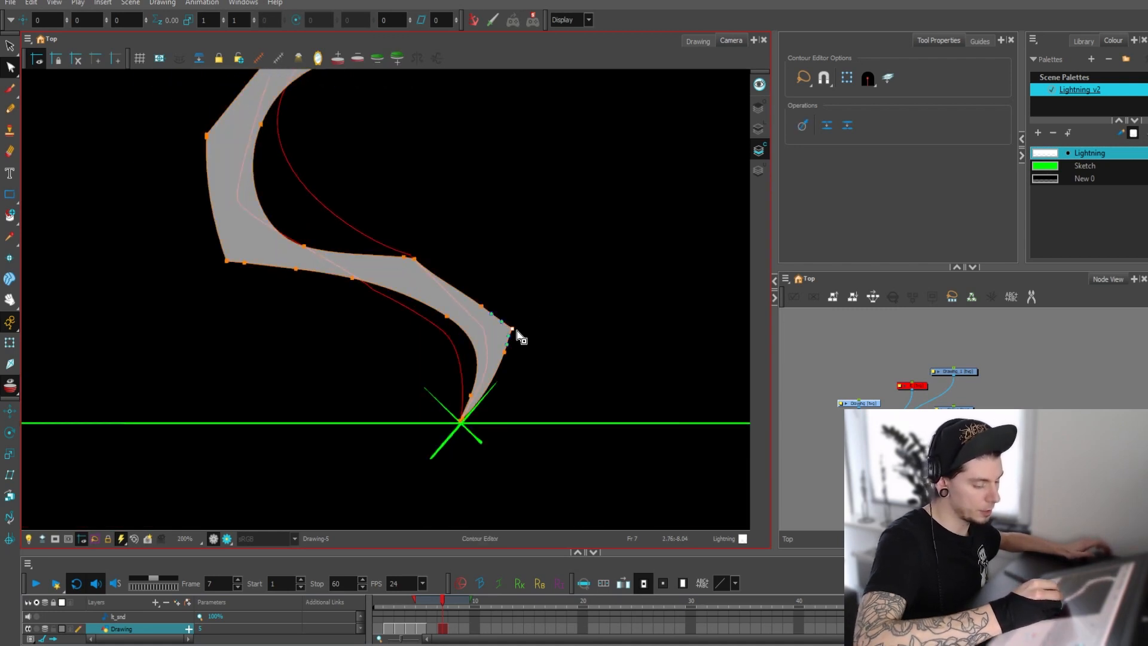
left_click(505, 350)
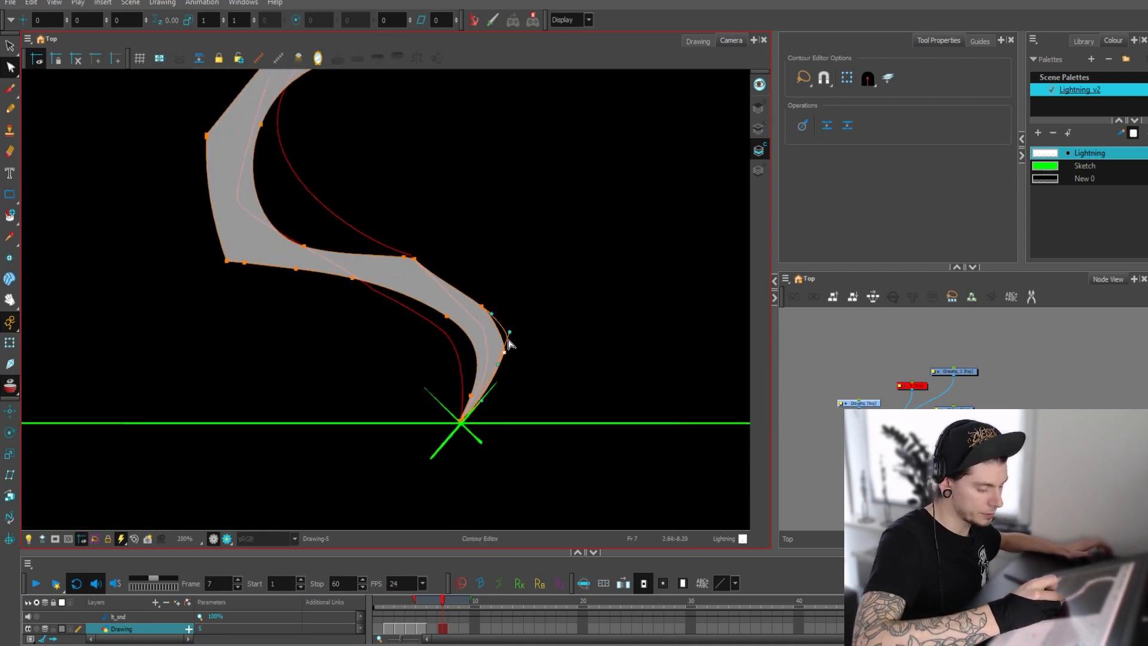
left_click_drag(502, 329, 505, 347)
left_click(538, 311)
Flip back and forth between frames 5 and 7 to compare the inverted bolt with the new curved bolt
key("1")
key("1")
key("1")
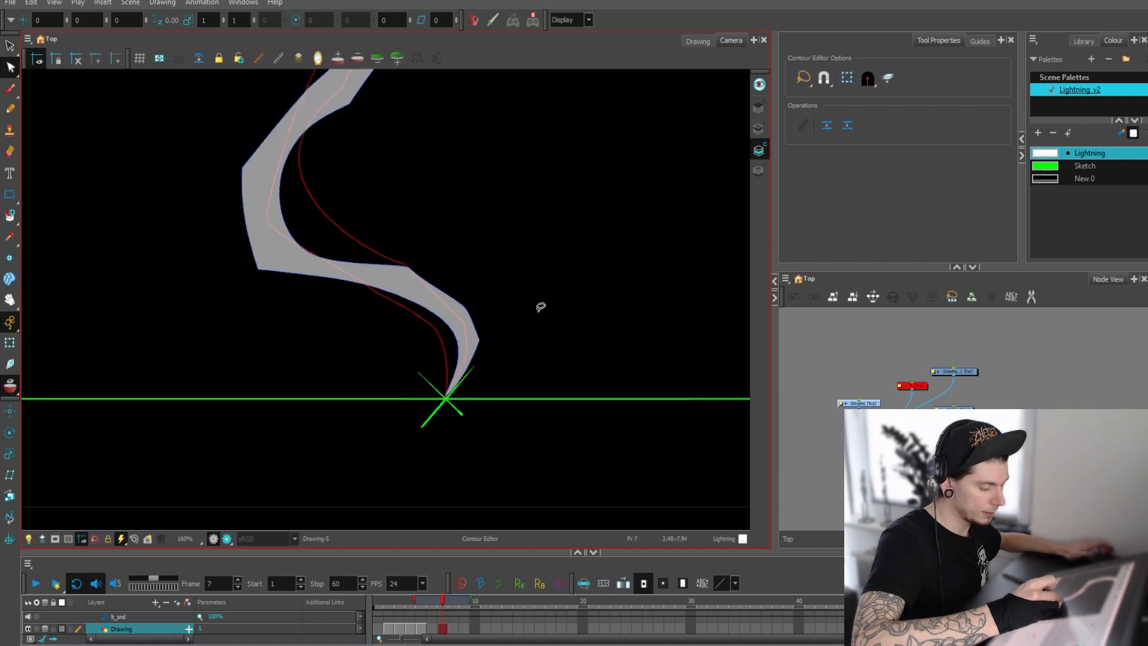
left_click_drag(543, 250, 555, 362)
key("1")
key("1")
key("alt+s")
key("1")
key("1")
key("1")
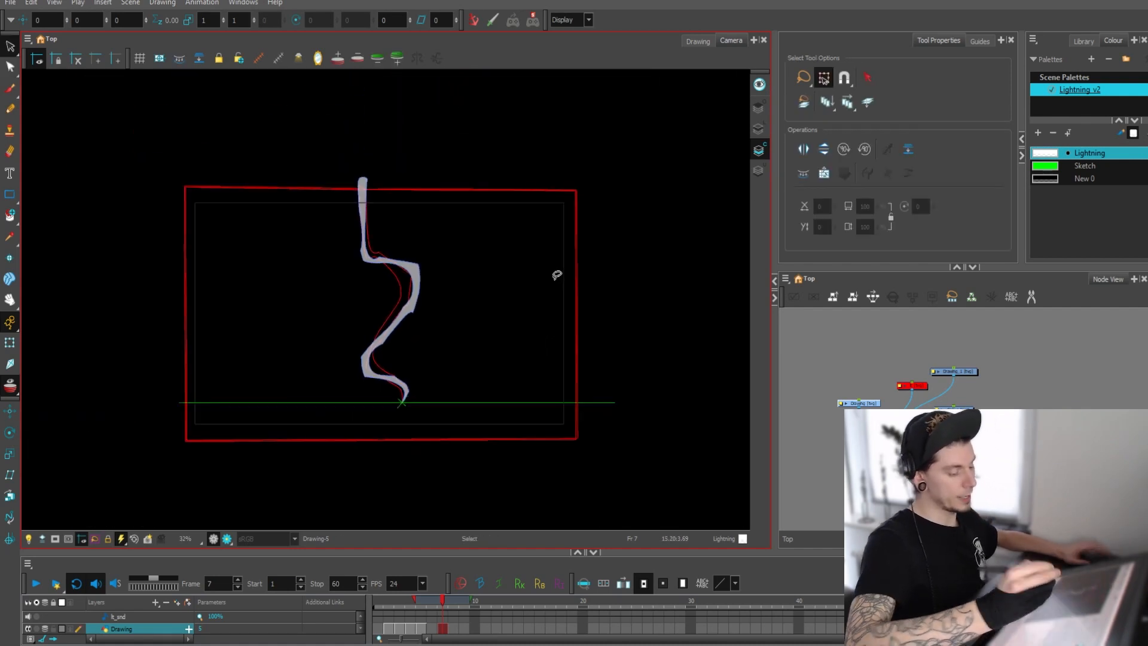
key("comma")
key("comma")
key("period")
key("period")
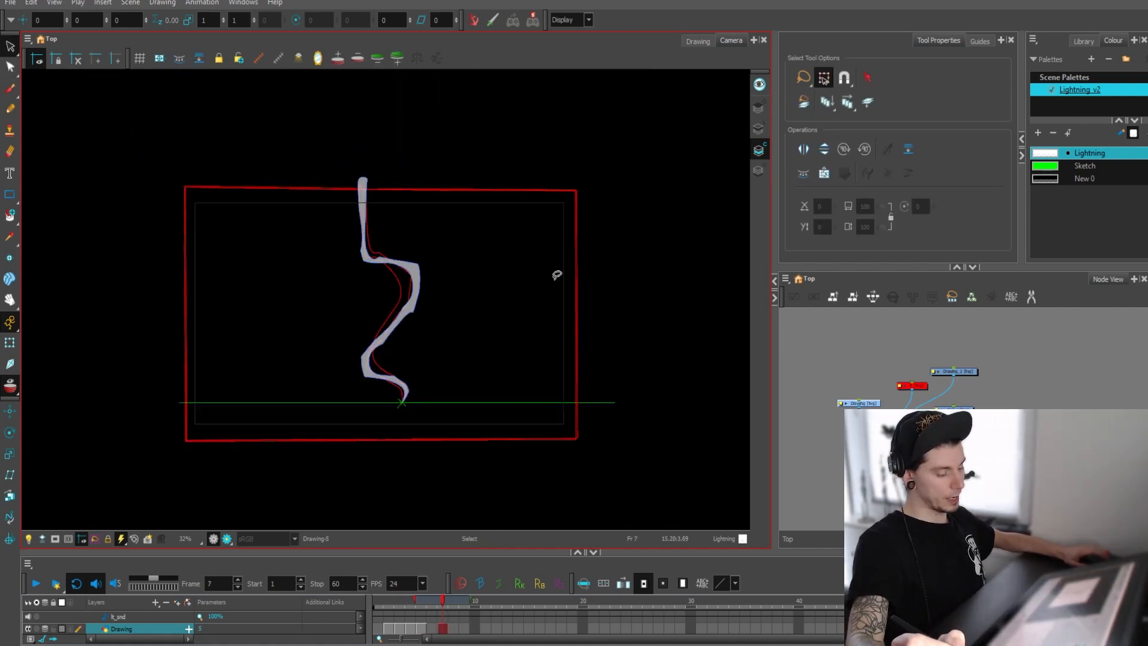
key("comma")
key("comma")
key("period")
key("period")
key("comma")
key("comma")
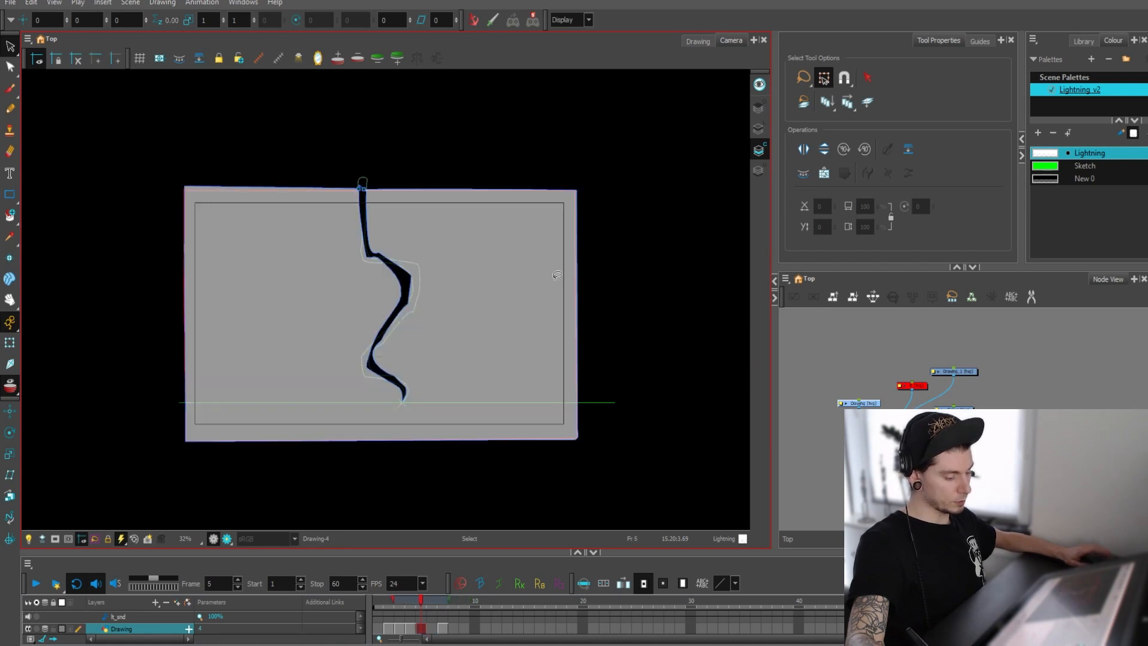
key("period")
key("period")
key("comma")
key("comma")
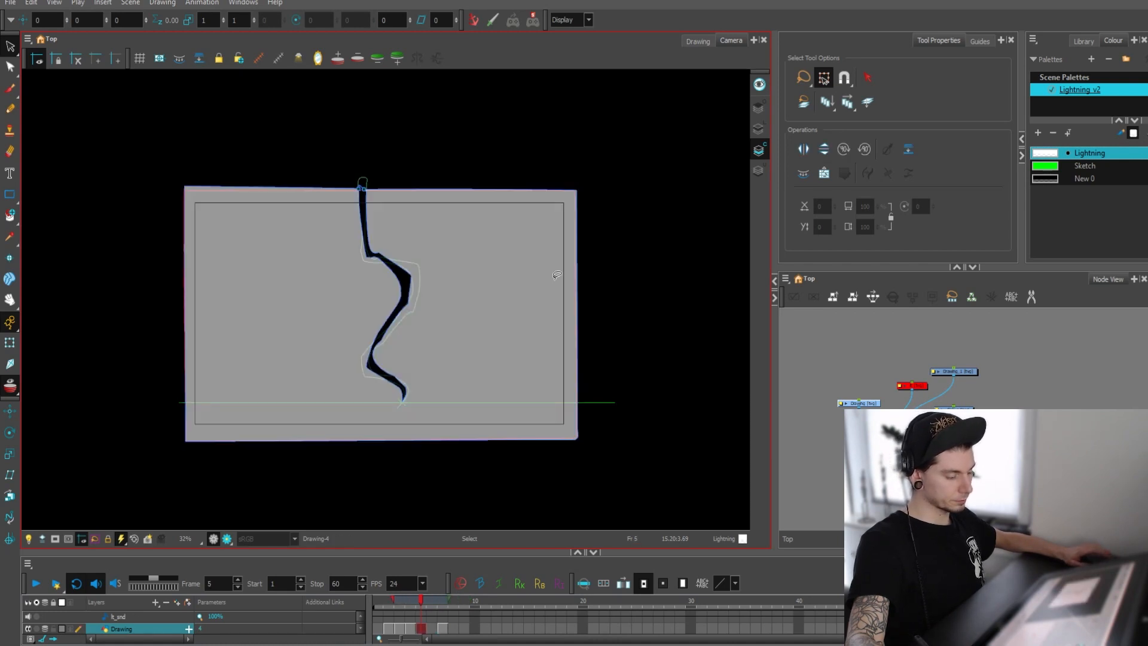
key("period")
key("period")
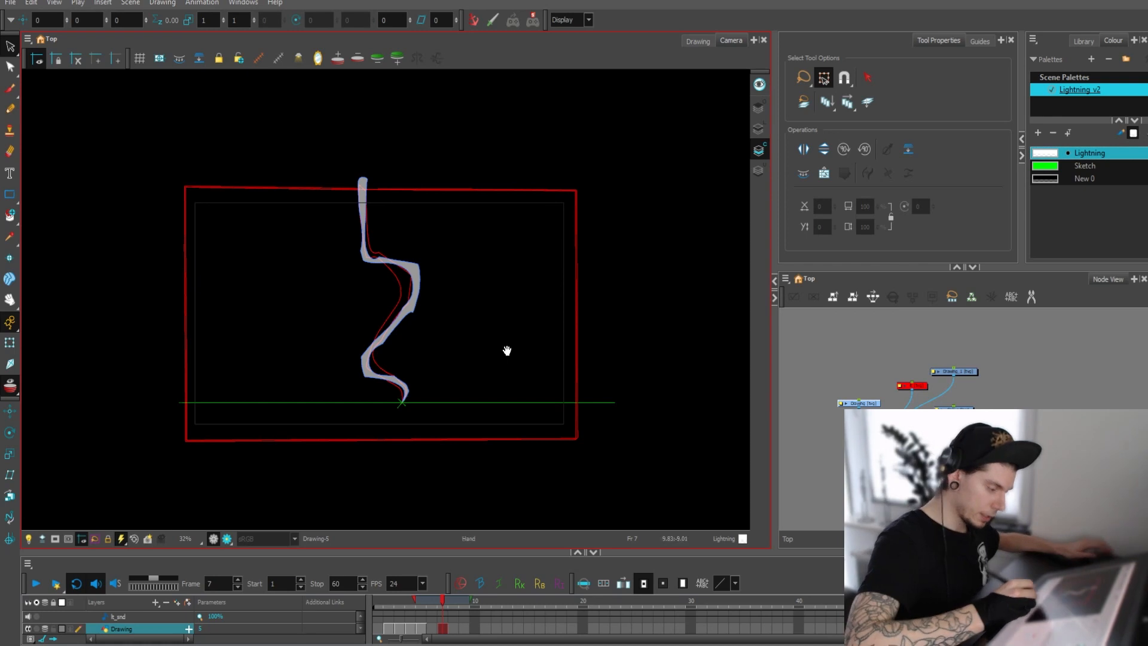
key("2")
key("alt+b")
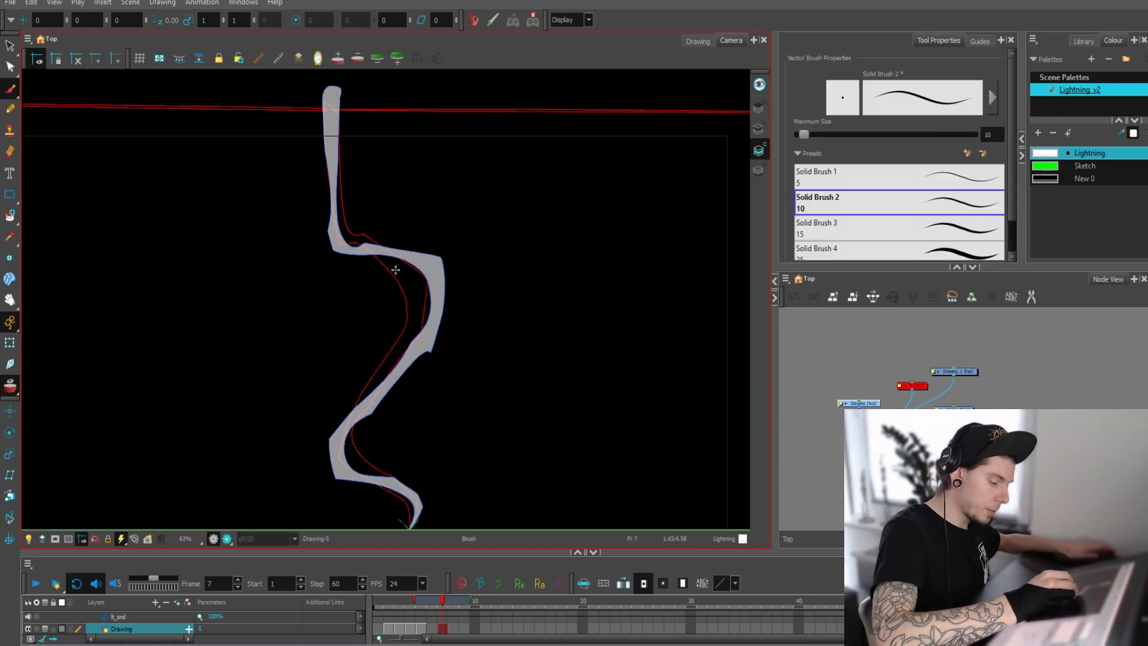
mouse_move(395, 270)
left_mouse_down()
mouse_move(408, 327)
mouse_move(425, 316)
left_mouse_up()
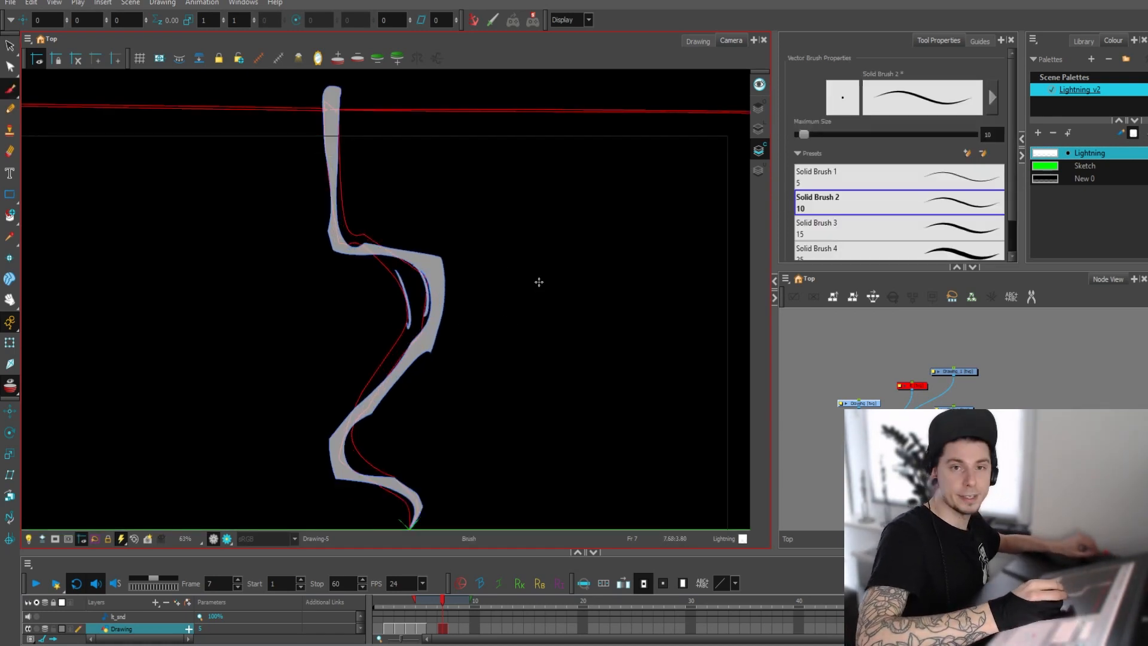
key("ctrl+z")
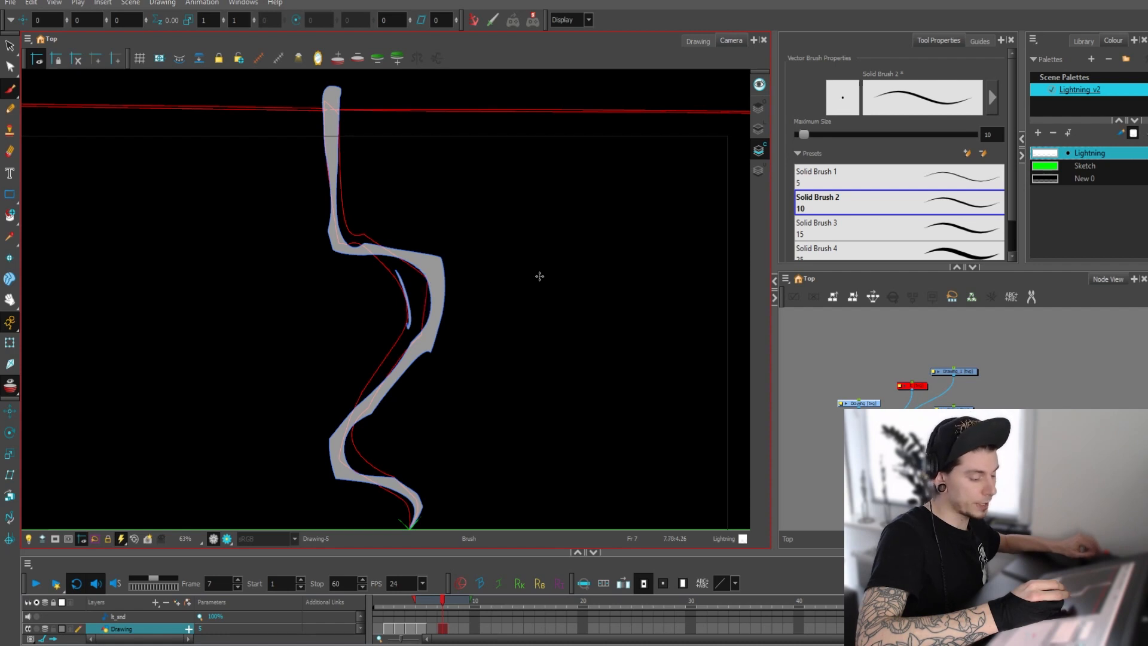
key("ctrl+z")
key("1")
key("1")
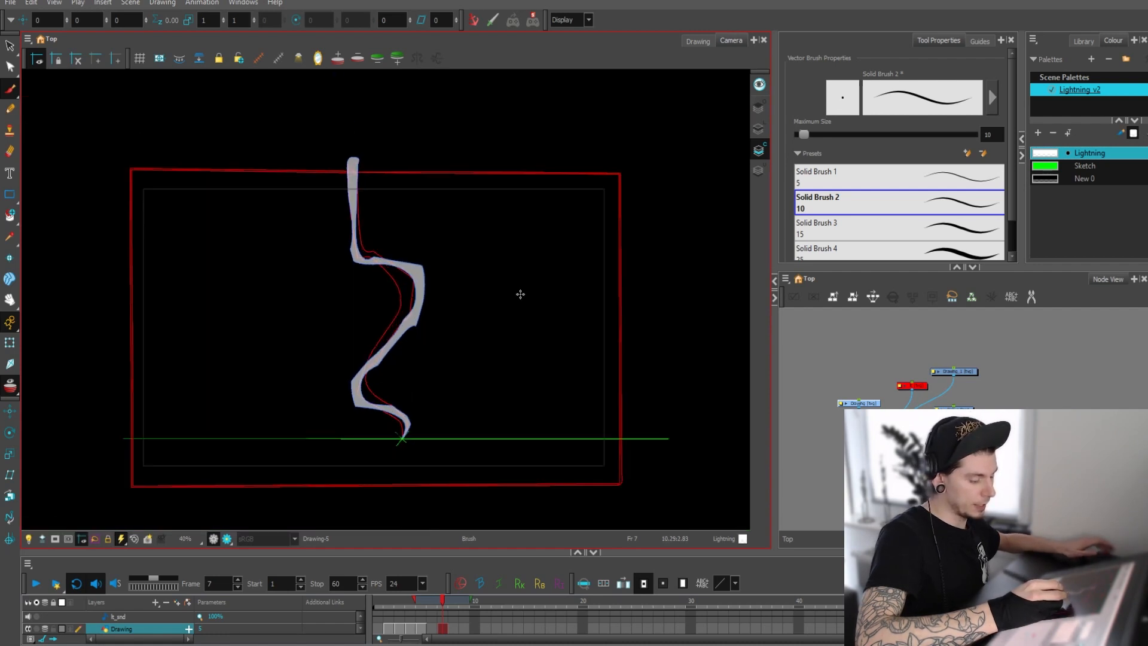
Go to the empty frame 8 on the Drawing layer and extend the onion skin one frame further back
key("2")
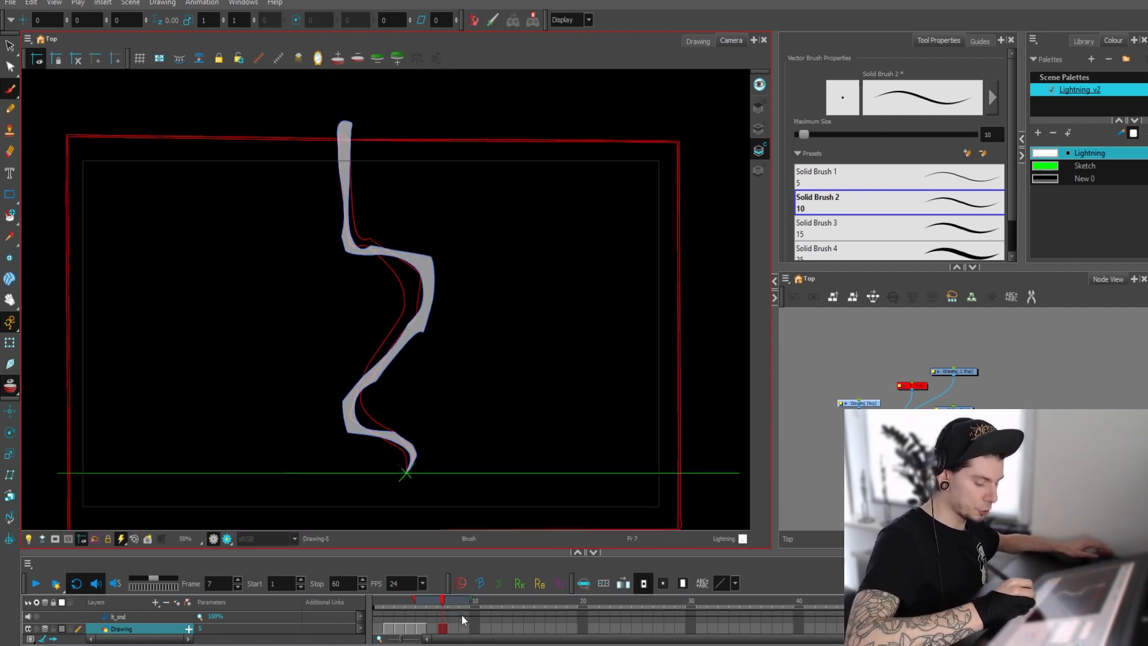
left_click(454, 628)
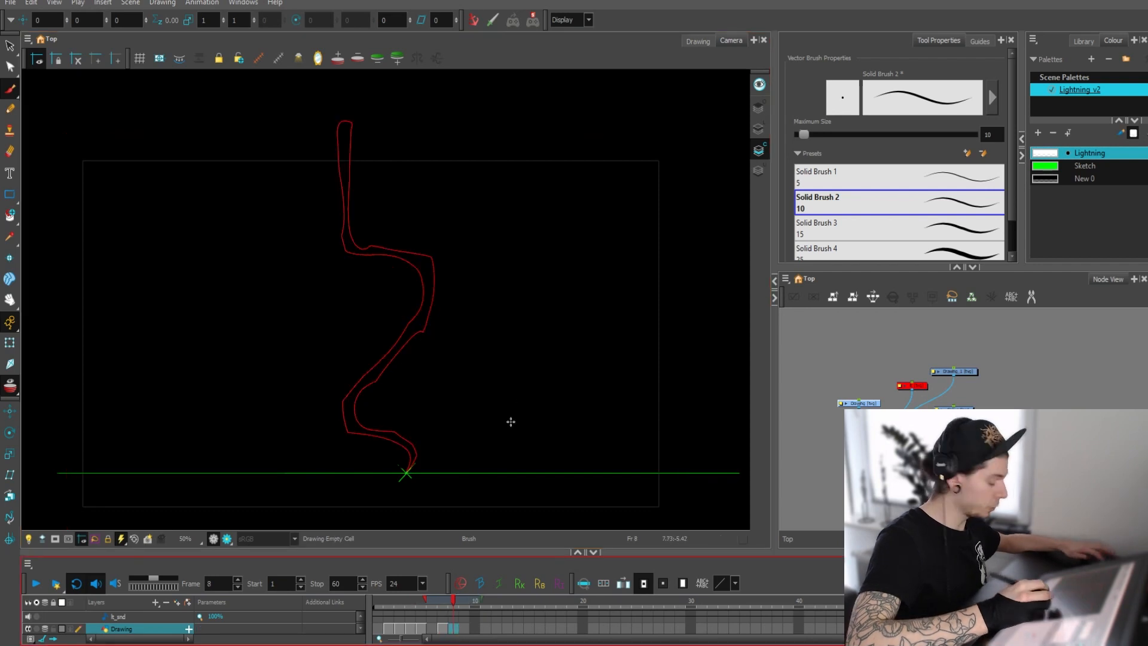
left_click_drag(425, 600, 414, 600)
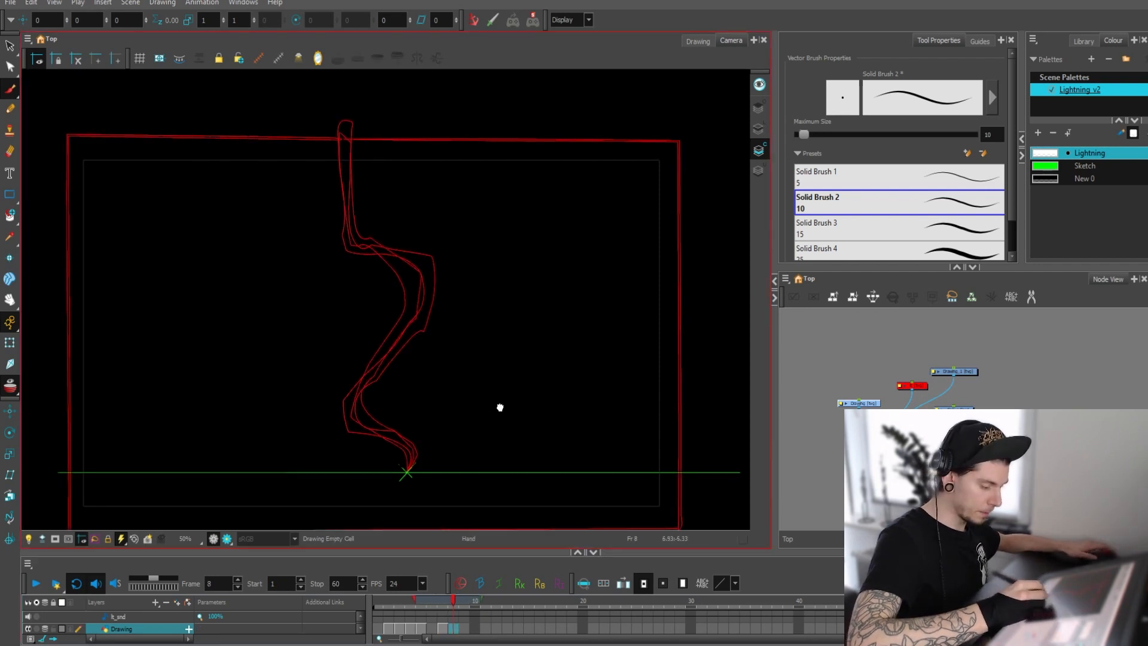
Brush the bolt's first contour on frame 8 from above the camera frame through all bends to the ground cross, and select it
scroll(523, 364, "up", 2)
scroll(523, 356, "down", 2)
key("2")
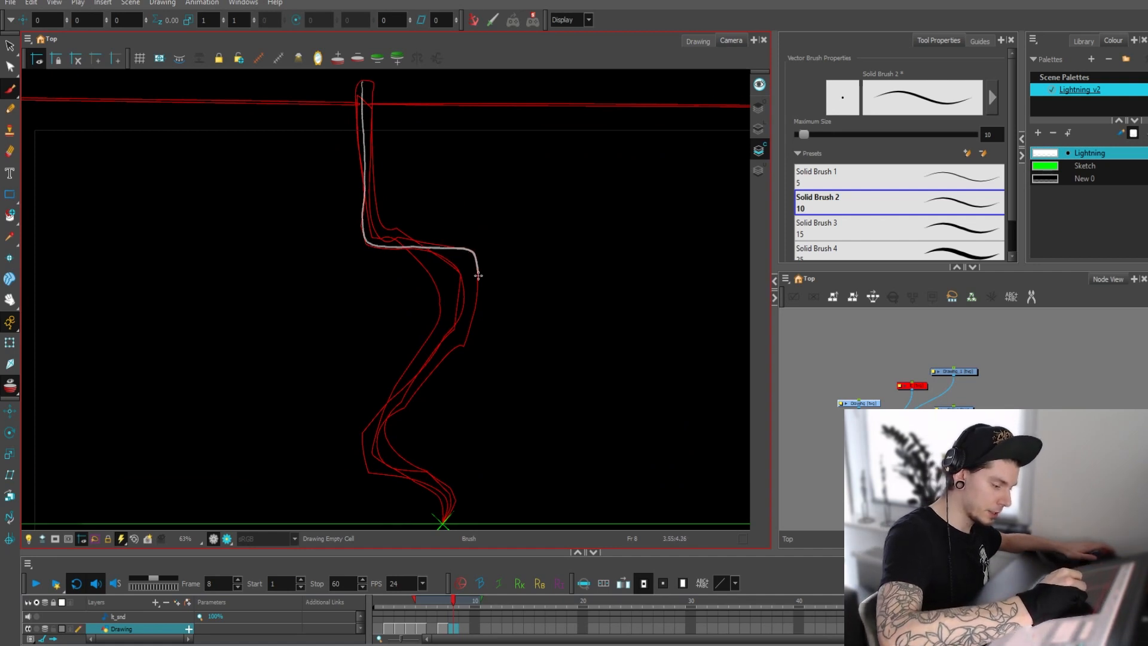
mouse_move(478, 275)
left_mouse_down()
mouse_move(468, 337)
mouse_move(380, 412)
left_mouse_up()
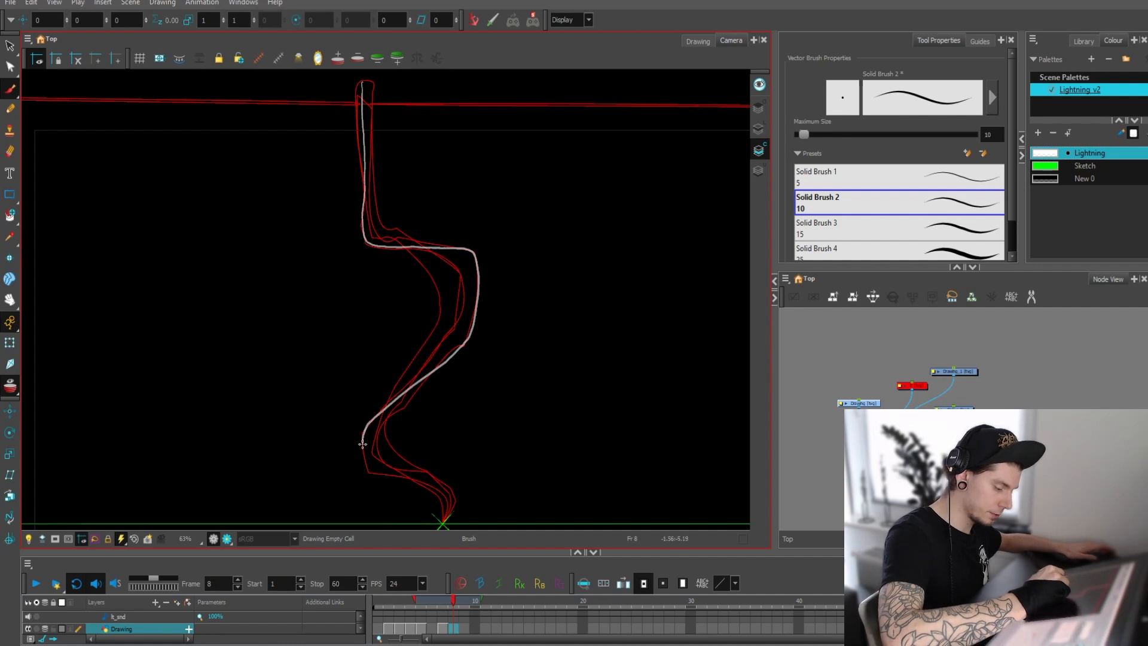
left_click_drag(370, 474, 439, 486)
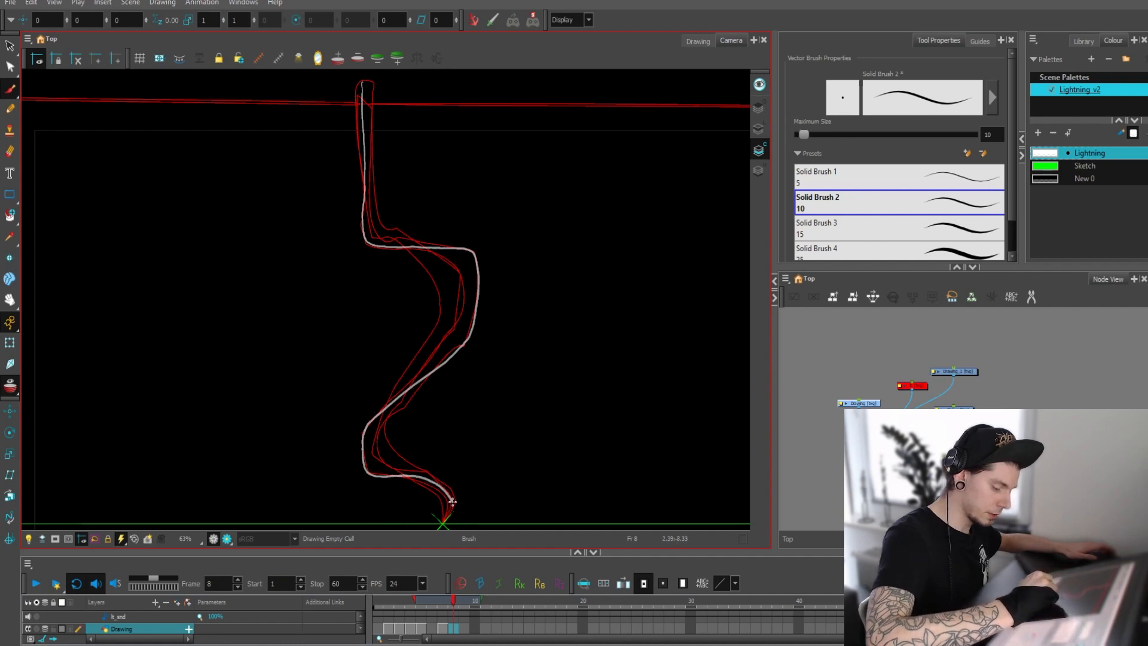
left_click_drag(444, 525, 443, 526)
key("alt+s")
key("ctrl+a")
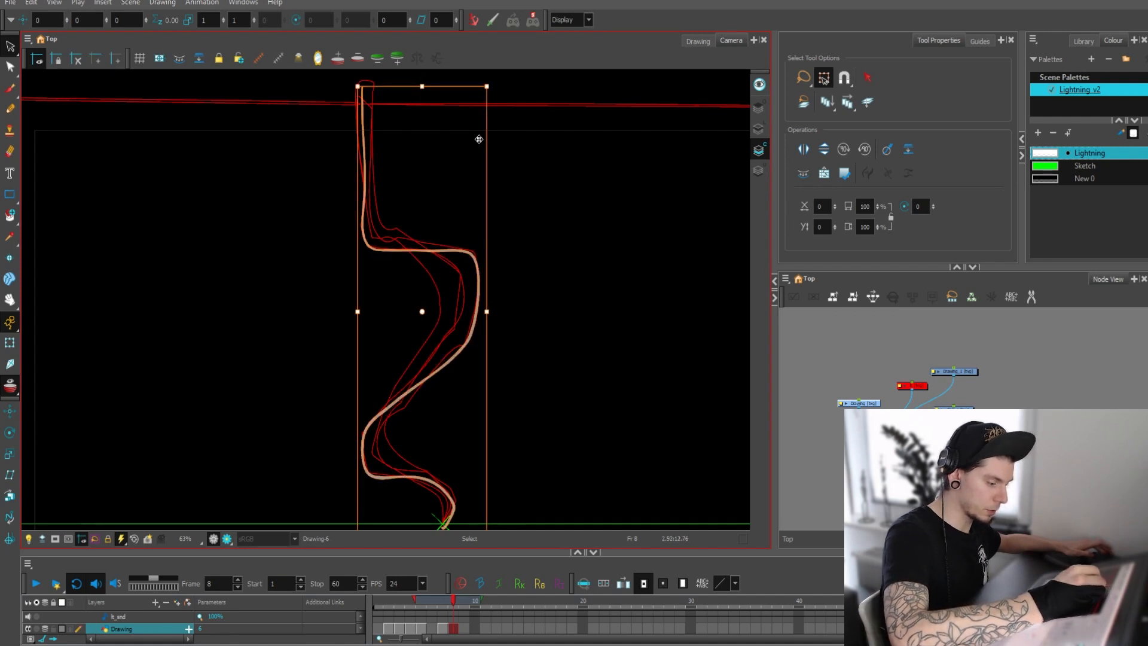
Brush the bolt's inner contour on frame 8 from its upper end down the vertical part and around the first bend
key("alt+b")
left_click_drag(526, 200, 531, 305)
key("2")
key("2")
key("2")
left_click_drag(491, 248, 514, 301)
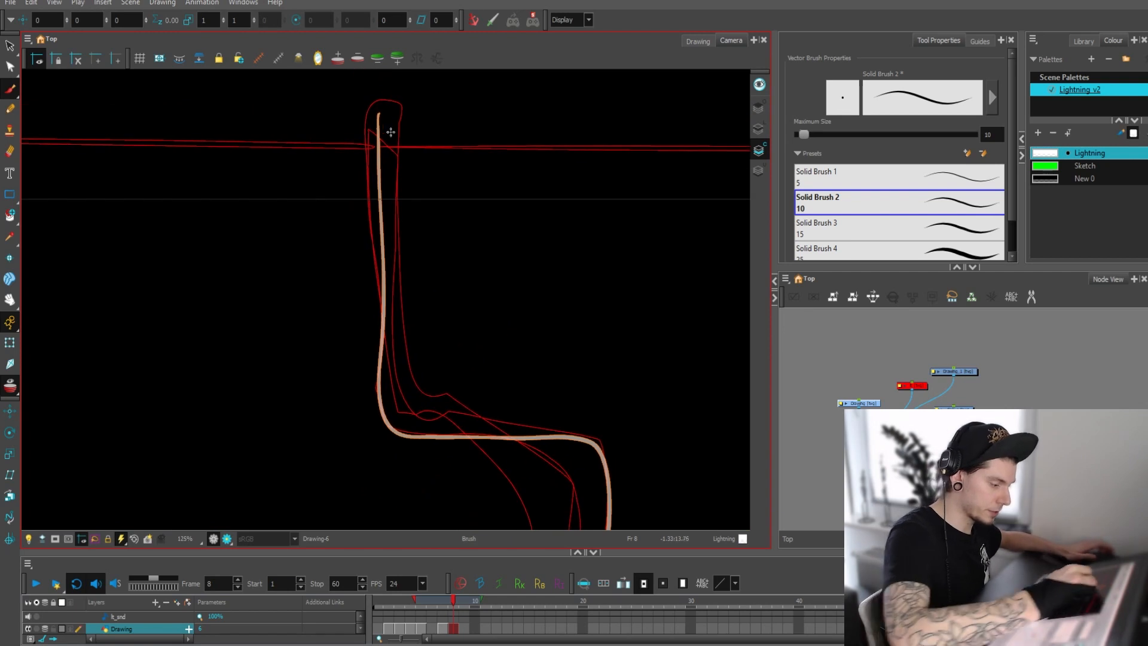
left_click_drag(367, 154, 372, 260)
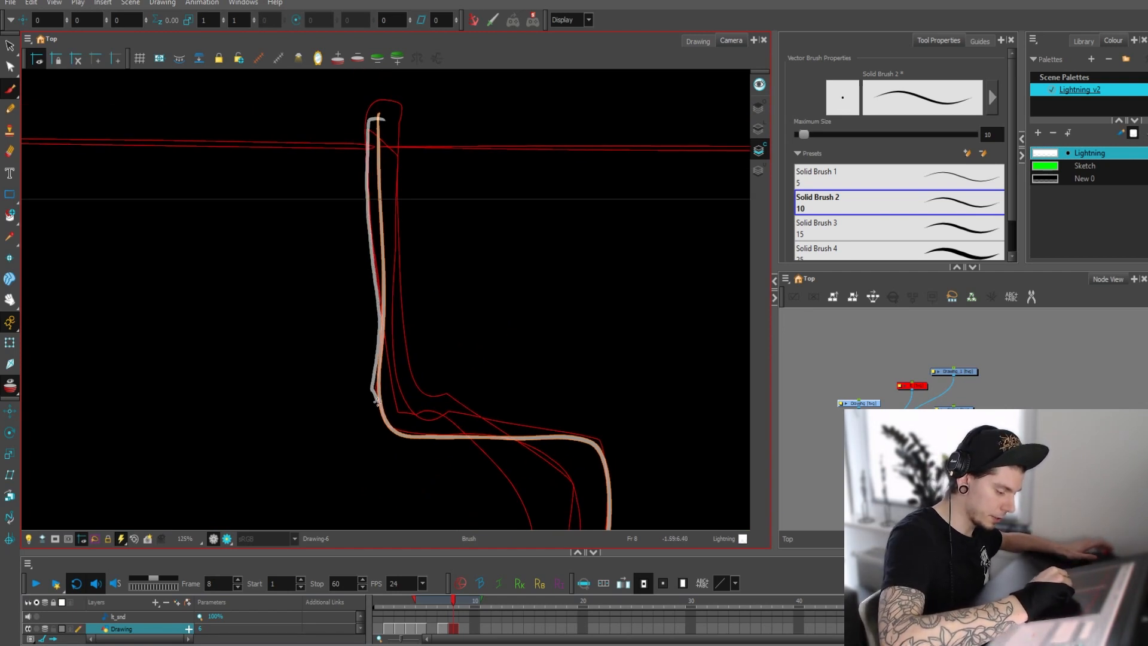
left_click_drag(390, 433, 497, 437)
Extend the inner contour through the large curve, the diagonal and the lower bend towards the ground cross
left_click_drag(557, 401, 549, 305)
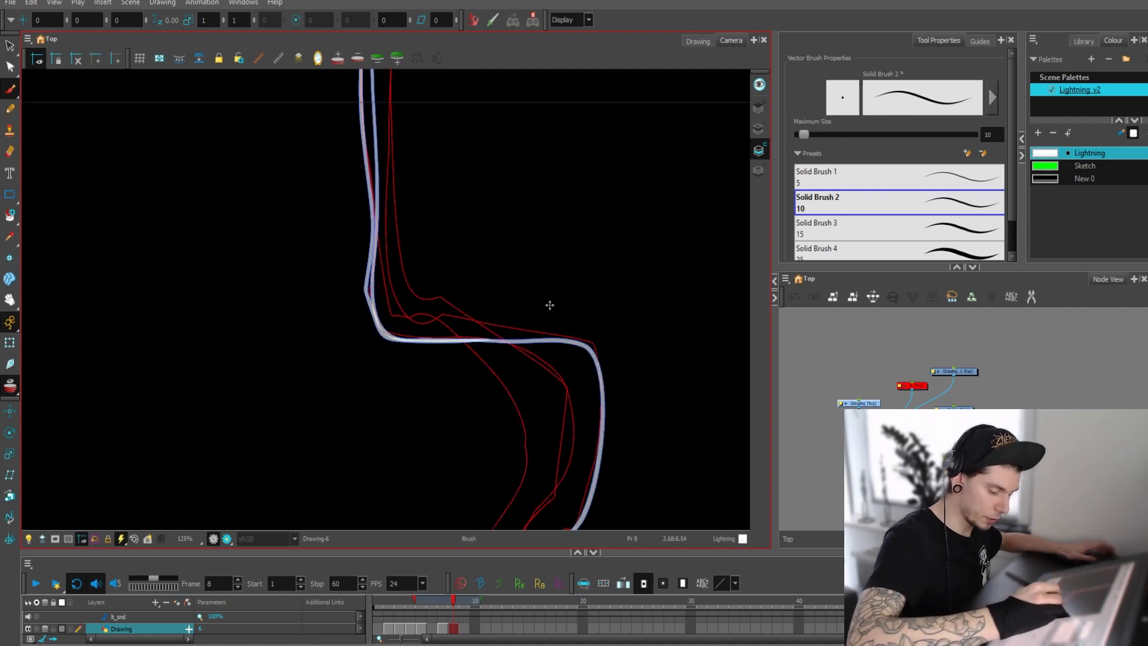
mouse_move(524, 345)
left_mouse_down()
mouse_move(562, 368)
mouse_move(590, 446)
mouse_move(573, 490)
left_mouse_up()
mouse_move(585, 499)
left_mouse_down()
mouse_move(708, 280)
mouse_move(529, 436)
mouse_move(503, 479)
left_mouse_up()
scroll(651, 171, "down", 5)
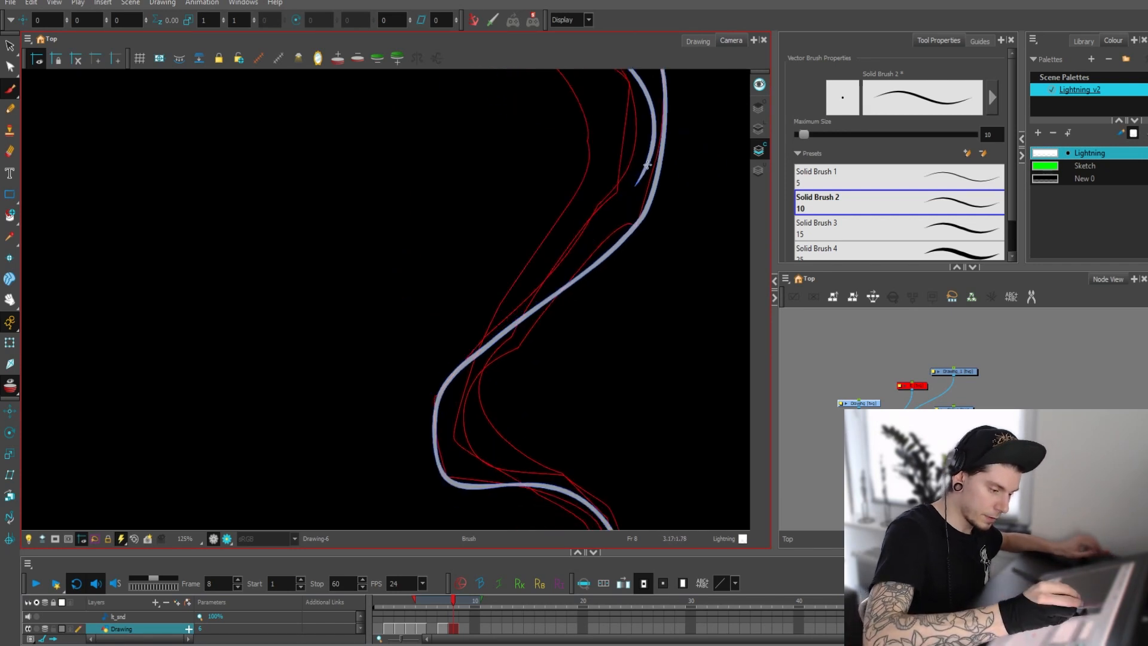
mouse_move(647, 165)
left_mouse_down()
mouse_move(540, 294)
mouse_move(436, 387)
left_mouse_up()
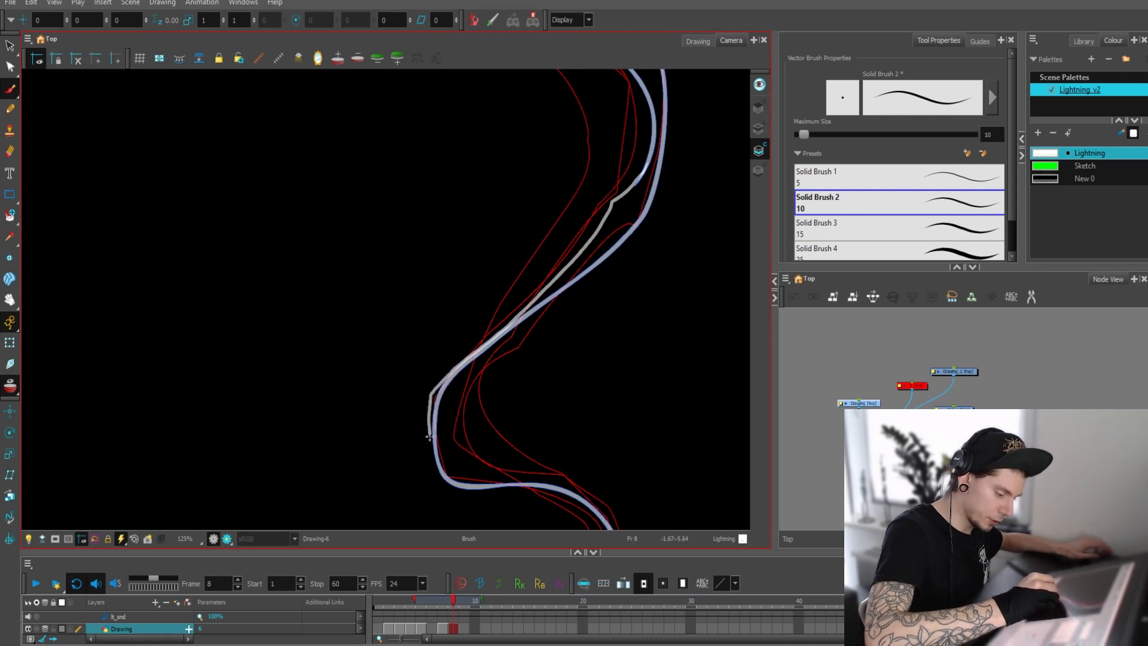
mouse_move(429, 436)
left_mouse_down()
mouse_move(441, 480)
mouse_move(504, 487)
left_mouse_up()
left_click_drag(587, 442, 469, 274)
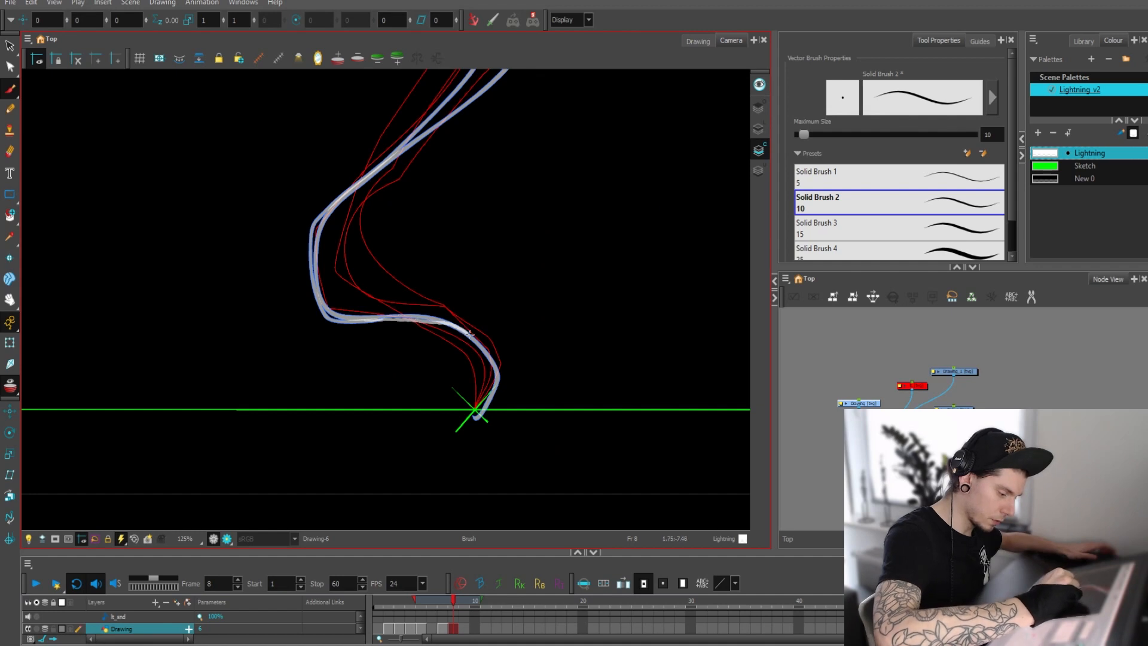
left_click_drag(470, 333, 472, 374)
Erase the contour end overshooting the ground cross and redraw it as a pointed tip meeting the cross
key("alt+e")
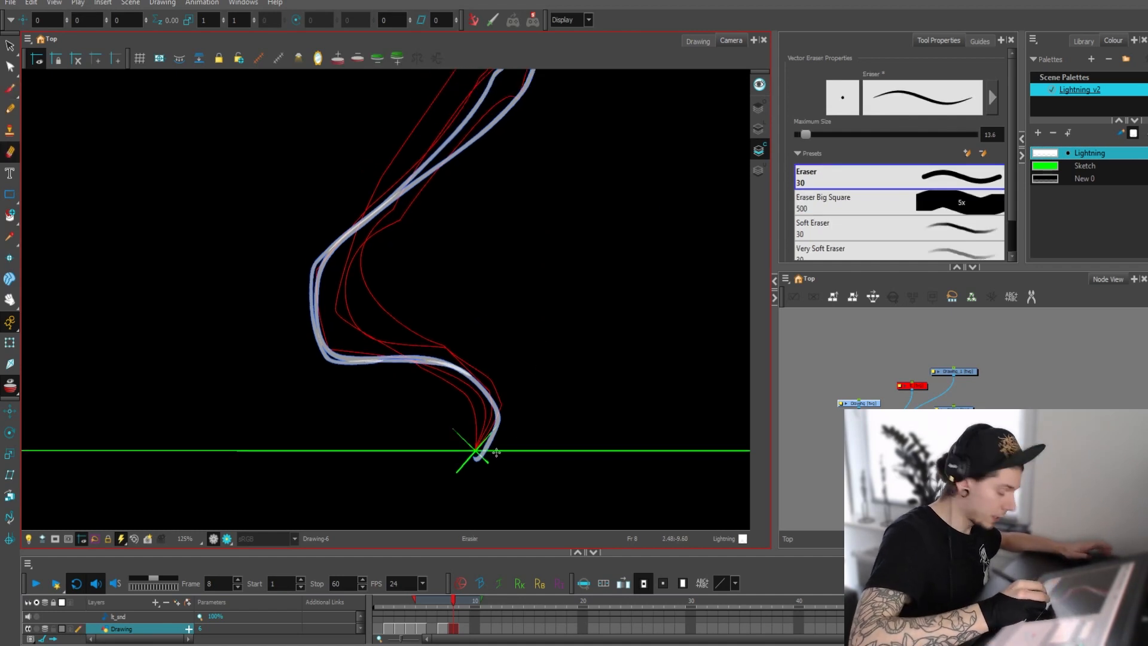
mouse_move(481, 451)
left_mouse_down()
mouse_move(520, 420)
mouse_move(486, 441)
mouse_move(499, 442)
left_mouse_up()
key("alt+b")
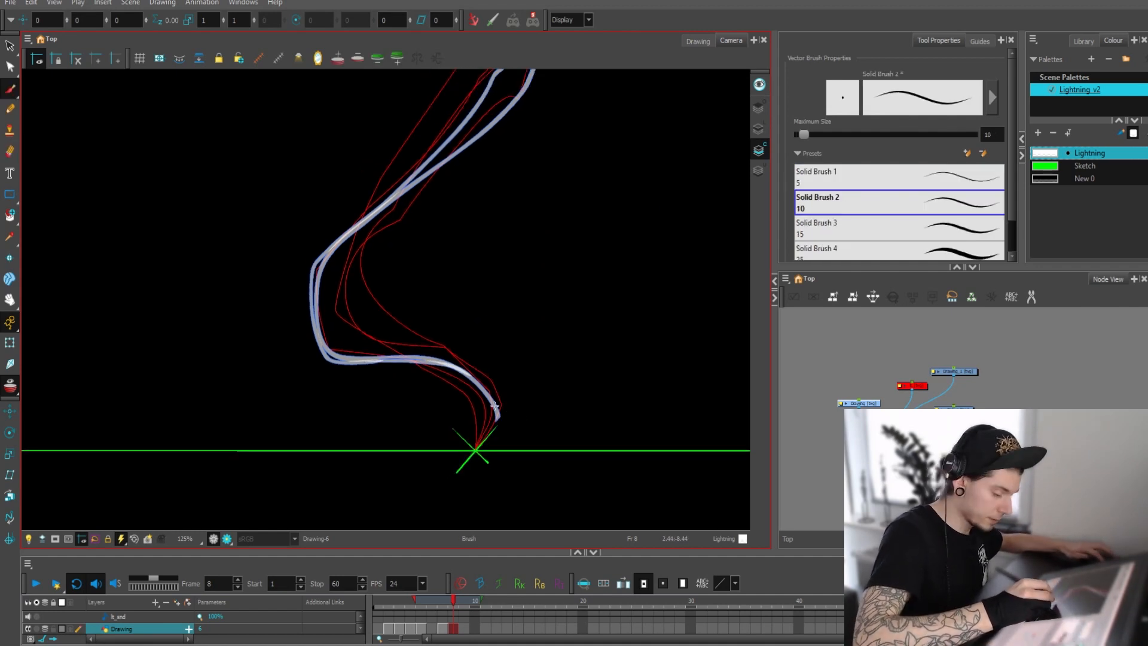
key("2")
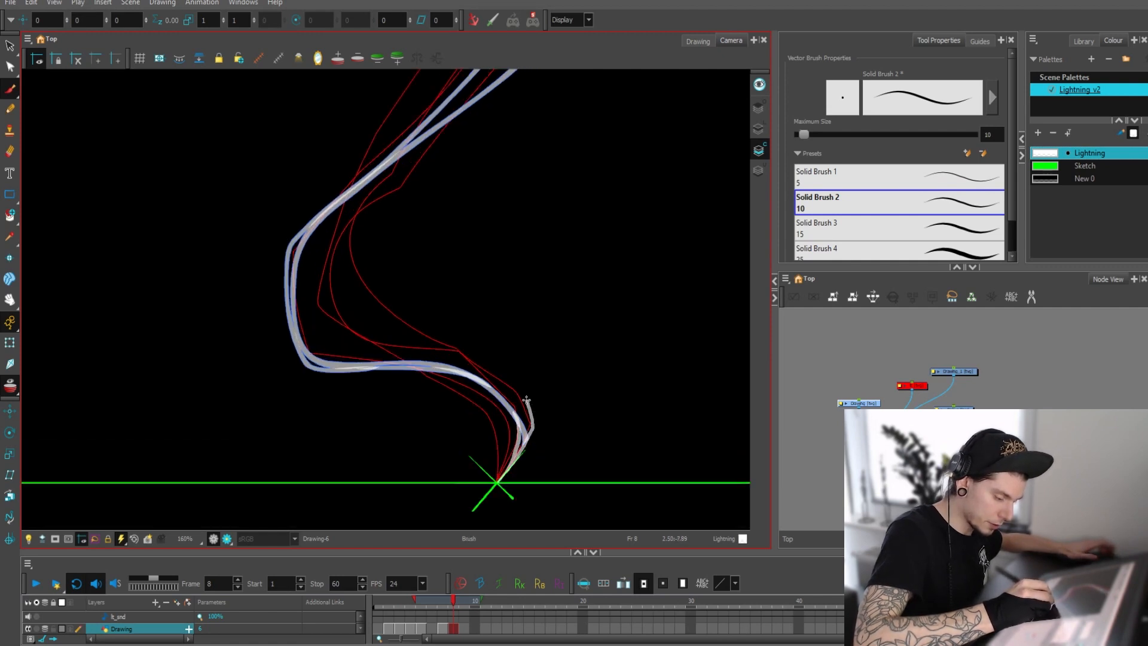
Brush the bolt's opposite contour upward from the ground tip through the lower bend, the diagonal and the large curve
mouse_move(520, 387)
left_mouse_down()
mouse_move(465, 356)
mouse_move(330, 337)
mouse_move(301, 279)
mouse_move(325, 226)
mouse_move(494, 96)
left_mouse_up()
mouse_move(515, 122)
left_mouse_down()
mouse_move(425, 402)
mouse_move(444, 341)
left_mouse_up()
key("ctrl+z")
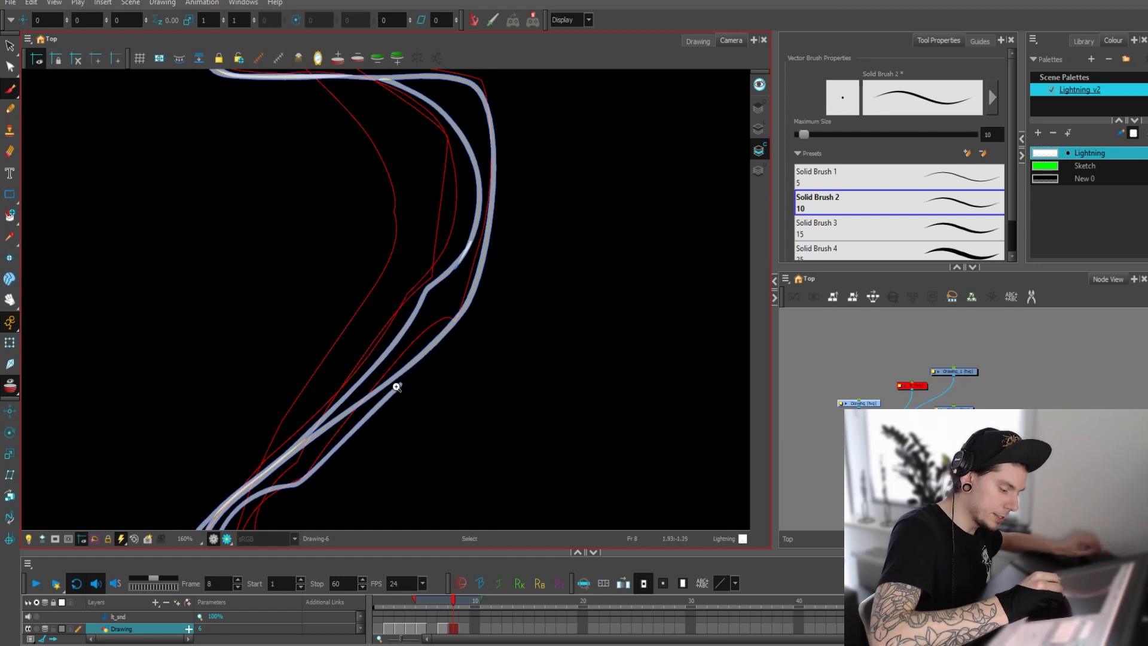
mouse_move(397, 388)
left_mouse_down()
mouse_move(437, 353)
mouse_move(490, 263)
mouse_move(496, 111)
mouse_move(483, 87)
mouse_move(432, 76)
left_mouse_up()
Continue the opposite contour along the horizontal part and up the vertical part, closing the outline above the camera frame
left_click_drag(456, 123, 534, 392)
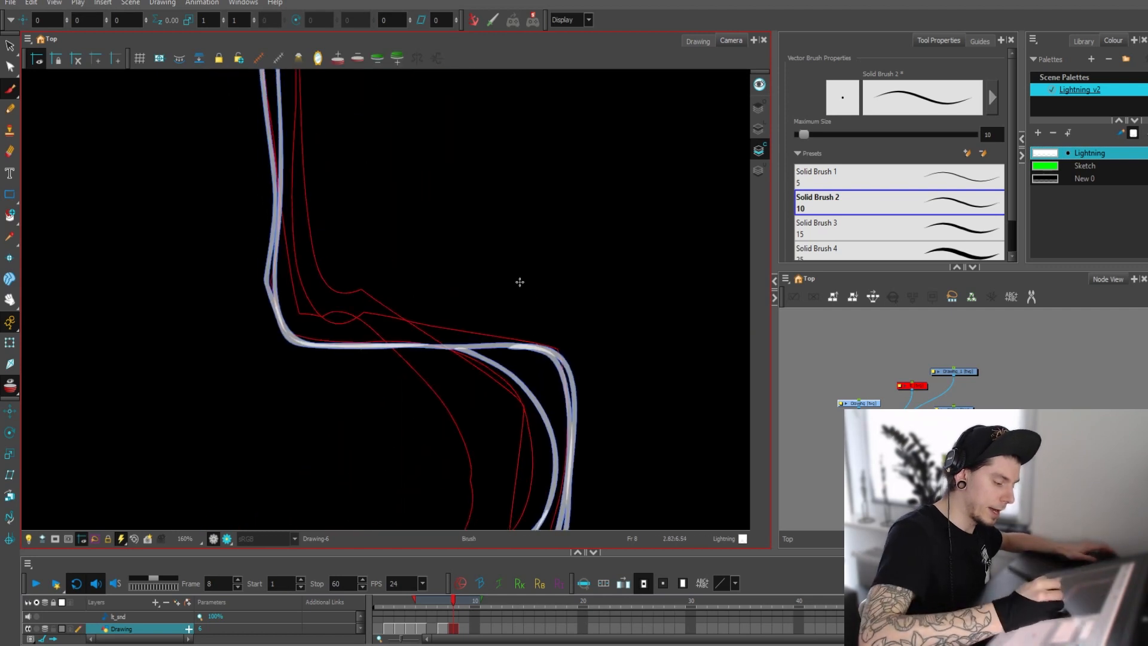
left_click_drag(518, 346, 320, 330)
mouse_move(286, 290)
left_mouse_down()
mouse_move(279, 203)
mouse_move(289, 171)
left_mouse_up()
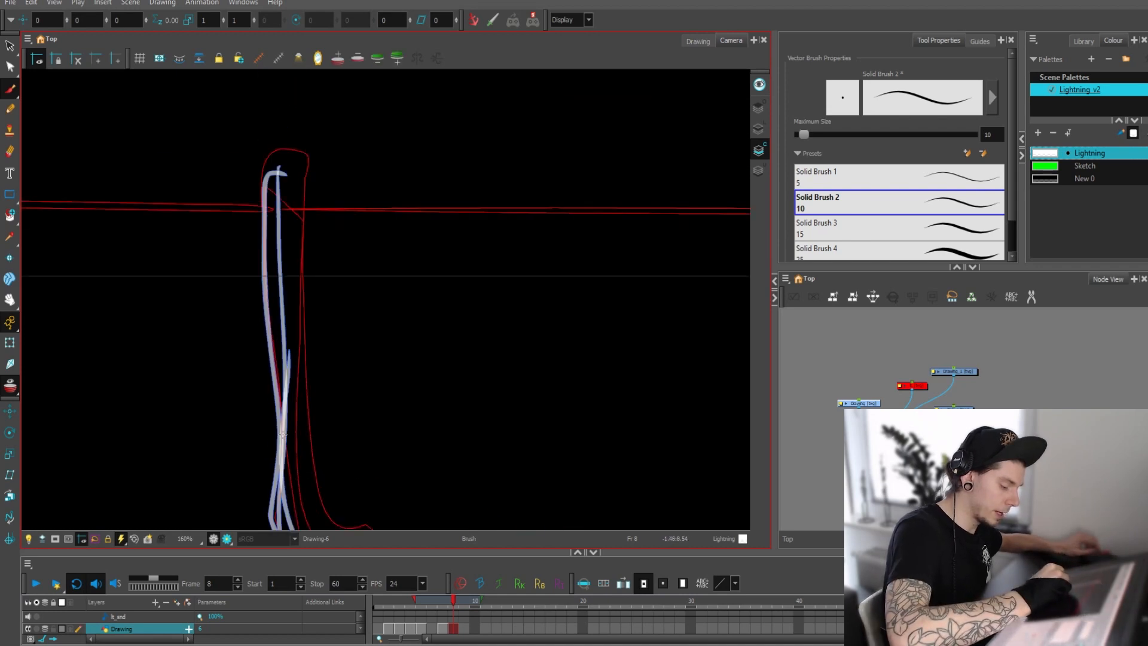
mouse_move(282, 435)
left_mouse_down()
mouse_move(302, 183)
mouse_move(273, 182)
left_mouse_up()
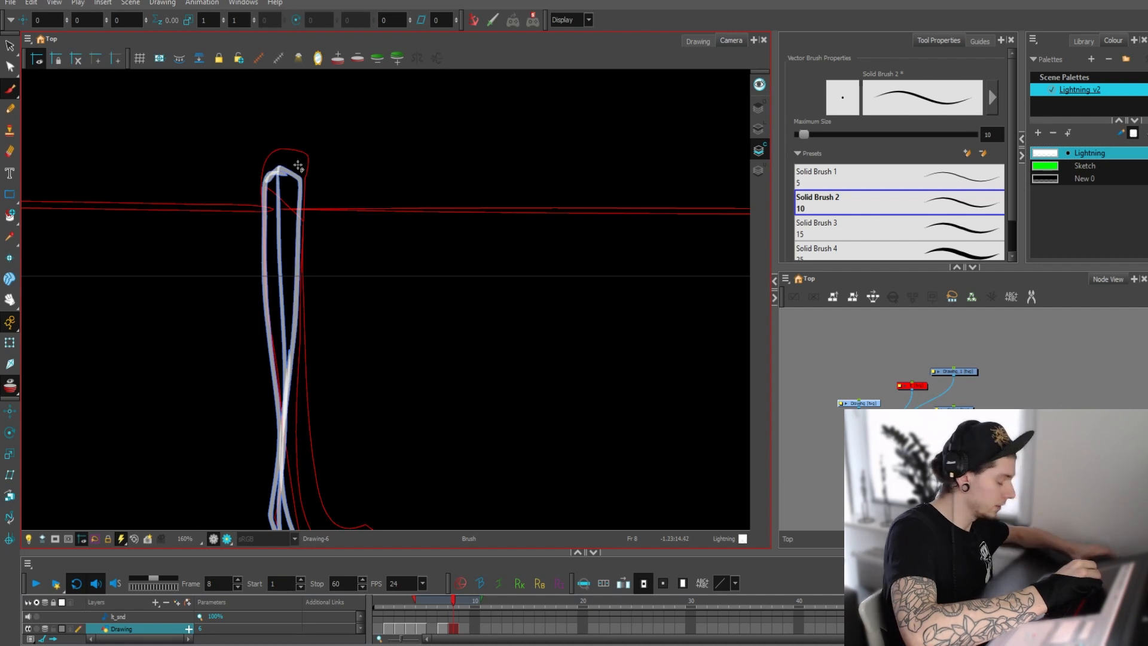
Fill the closed bolt outline on frame 8 with the Lightning colour and deselect it
left_click_drag(290, 245, 255, 153)
left_click_drag(469, 405, 438, 223)
key("1")
key("1")
key("1")
mouse_move(478, 278)
left_mouse_down()
mouse_move(338, 216)
mouse_move(514, 472)
mouse_move(586, 275)
left_mouse_up()
key("1")
key("1")
key("comma")
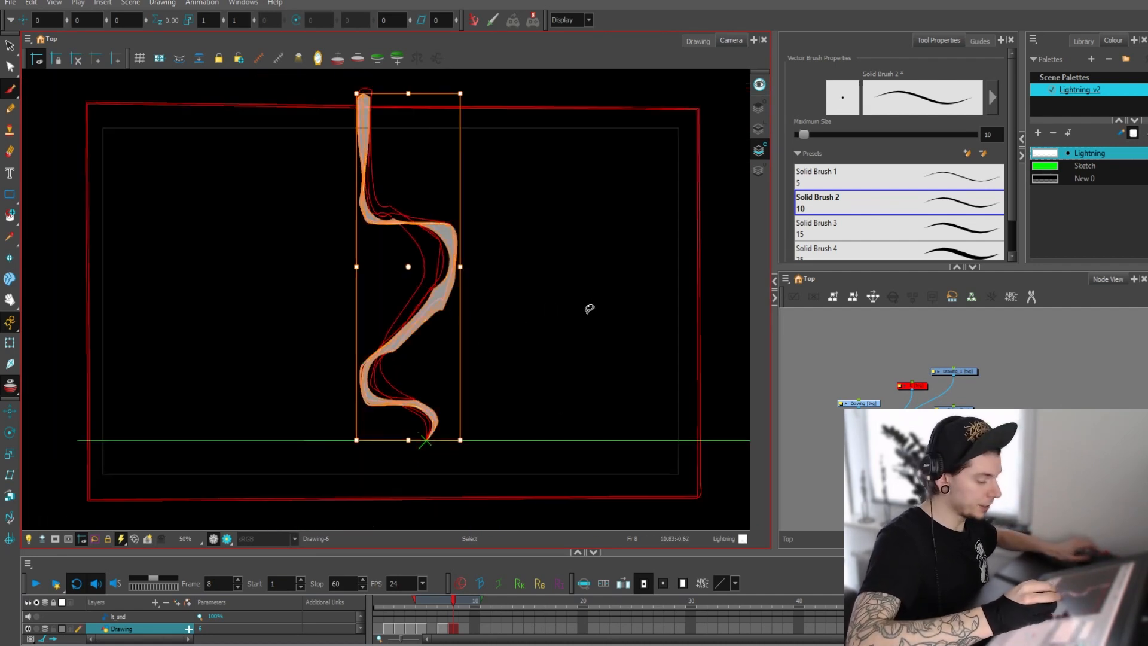
key("1")
key("alt+s")
Flip back and forth through frames 6, 7 and 8 to compare the new bolt's shape with the preceding frames
key("period")
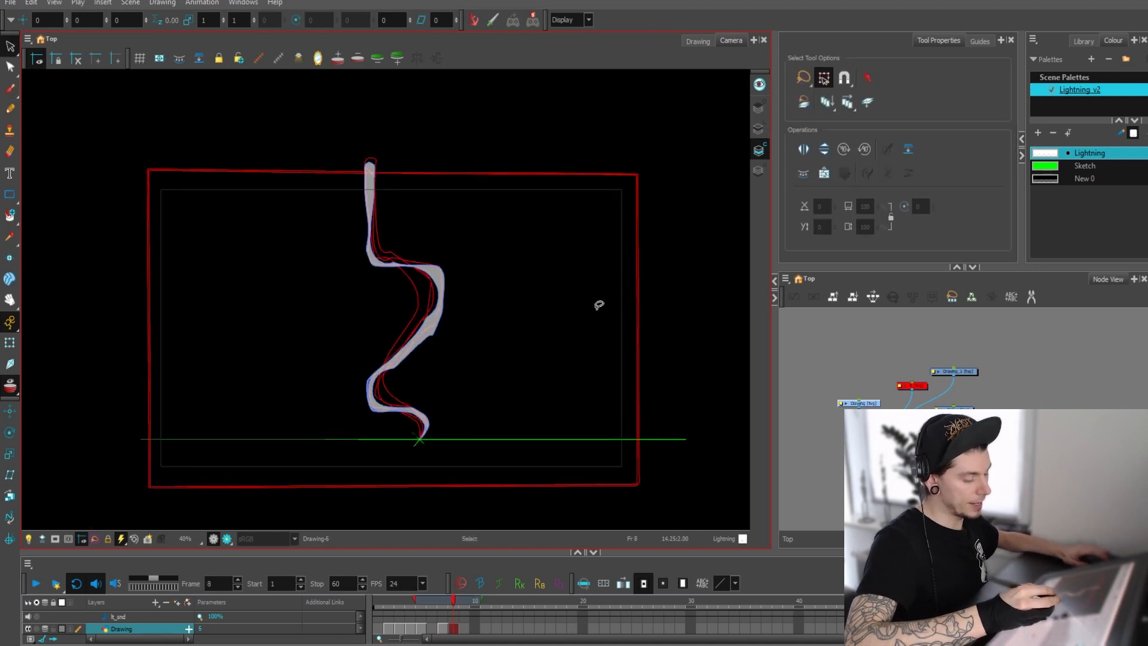
key("comma")
key("period")
key("comma")
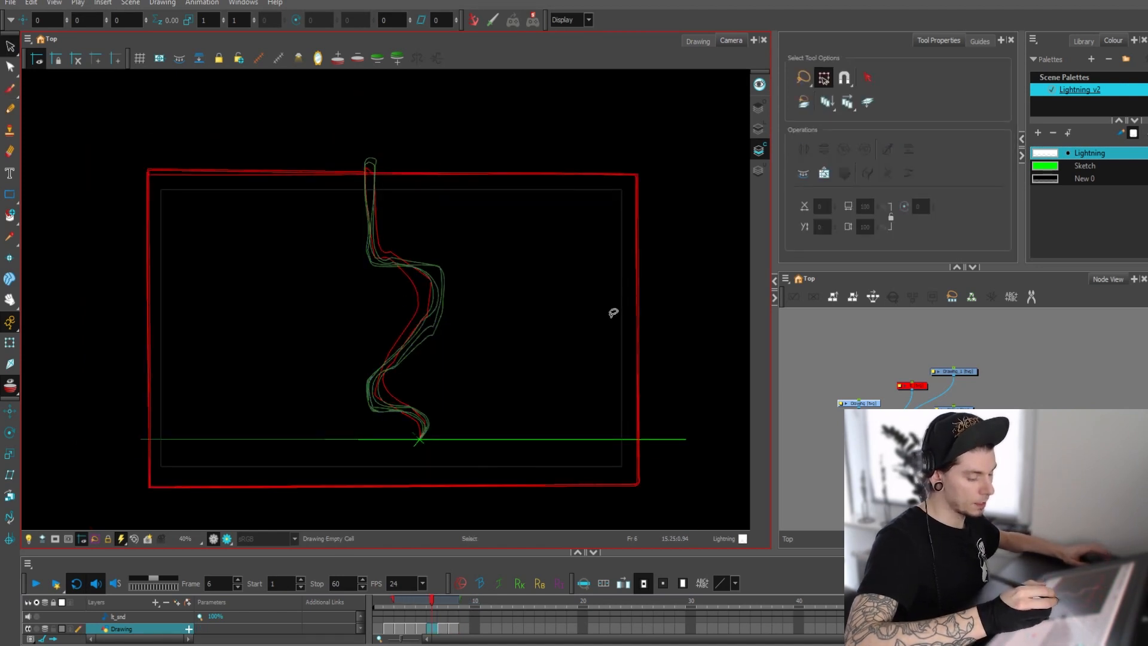
key("period")
key("comma")
key("period")
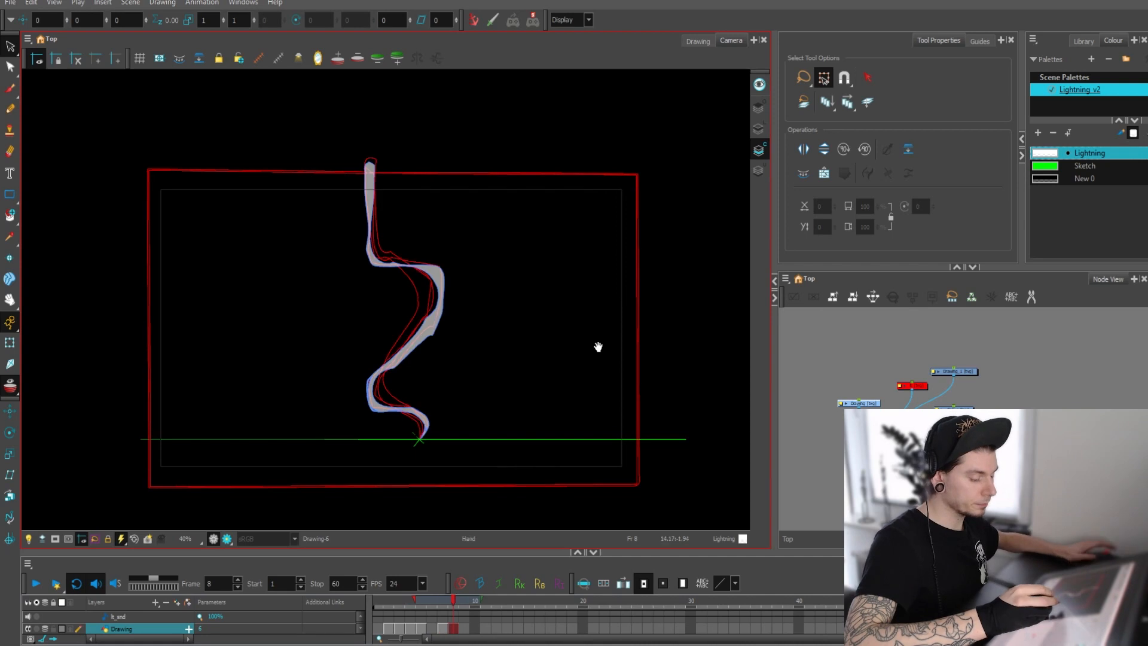
left_click_drag(599, 346, 602, 339)
key("2")
key("2")
key("comma")
key("period")
key("alt+b")
key("comma")
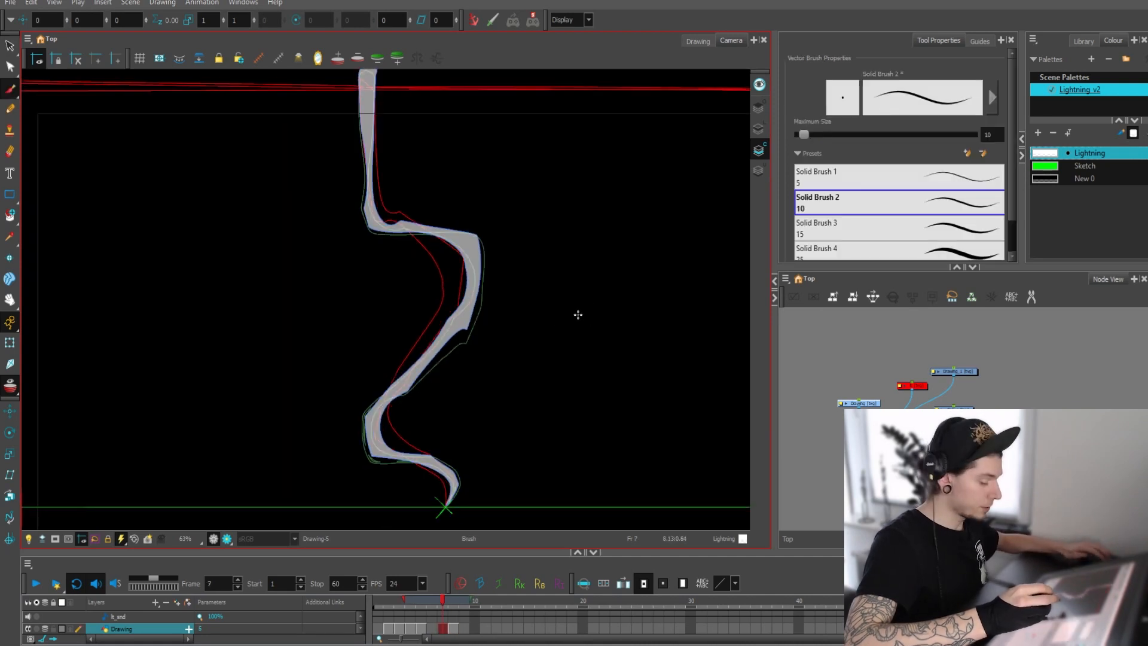
key("comma")
key("comma")
key("period")
key("period")
key("period")
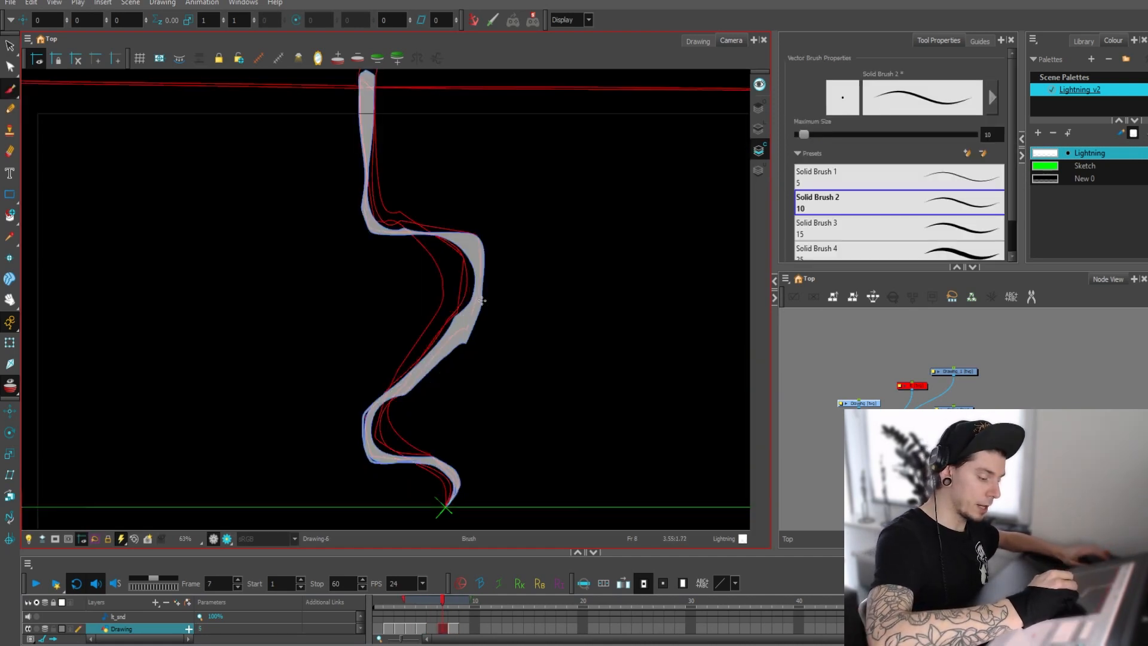
mouse_move(409, 298)
left_mouse_down()
mouse_move(479, 388)
mouse_move(464, 385)
left_mouse_up()
key("ctrl+z")
key("ctrl+z")
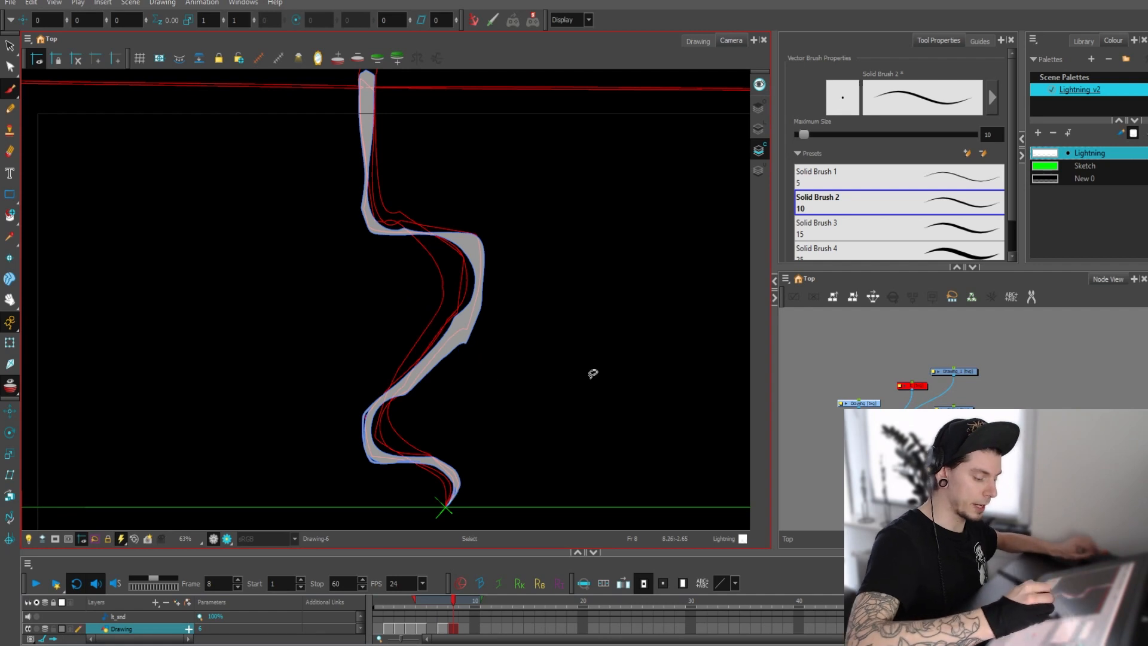
Alternate between frames 7 and 8 to check how the bolt moves from one drawing to the next
key("comma")
key("period")
key("comma")
key("period")
key("comma")
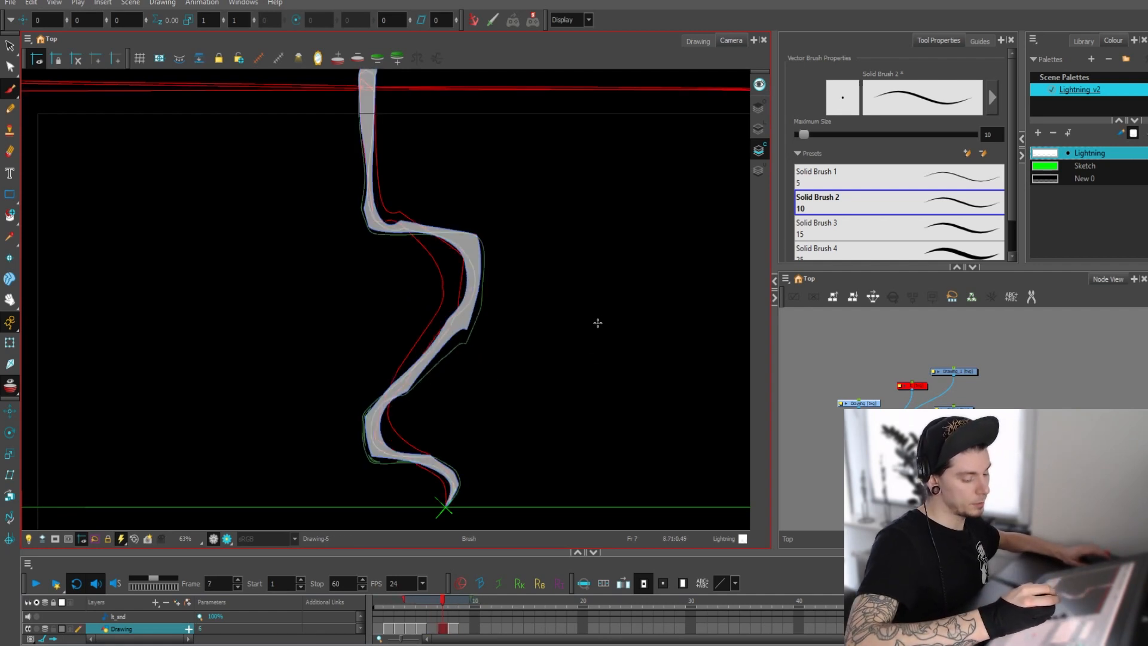
Sketch a motion arrow on frame 8, pointing diagonally up from the bolt's strike point
key("comma")
key("period")
key("period")
key("comma")
key("period")
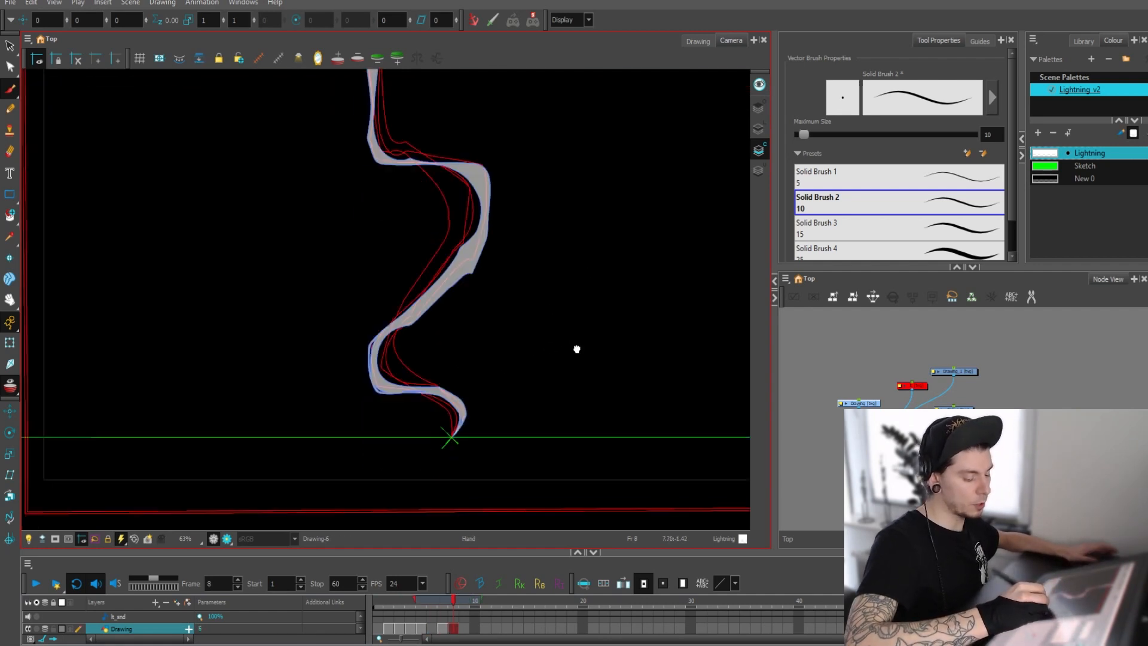
key("2")
key("2")
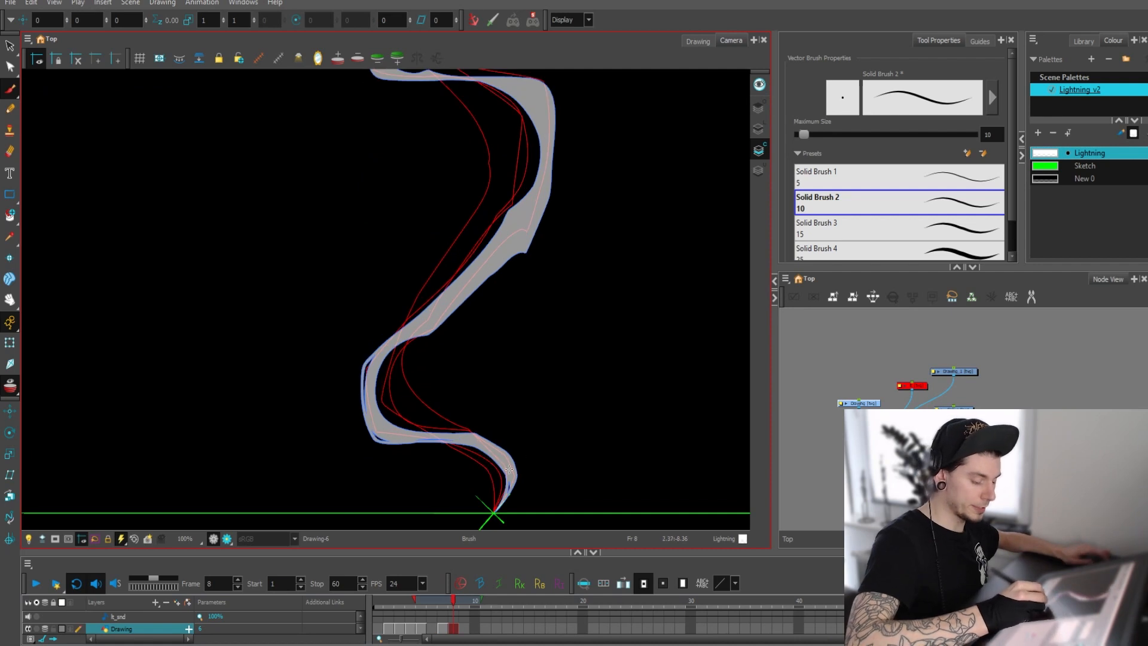
left_click_drag(488, 508, 529, 418)
key("ctrl+z")
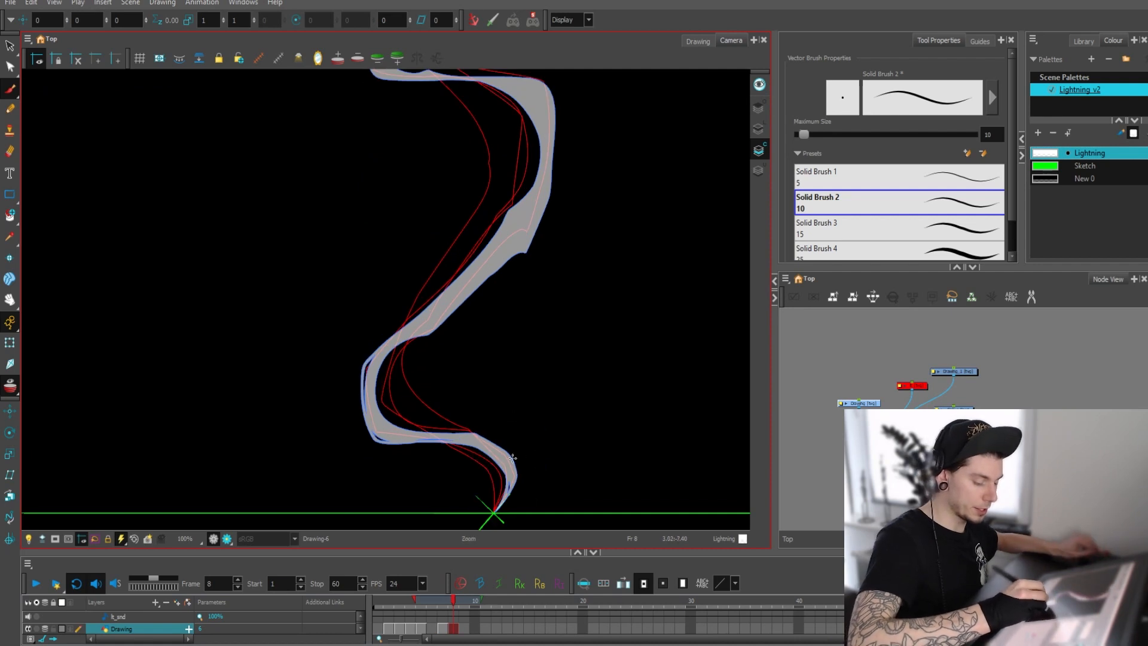
mouse_move(481, 508)
left_mouse_down()
mouse_move(541, 396)
mouse_move(539, 449)
left_mouse_up()
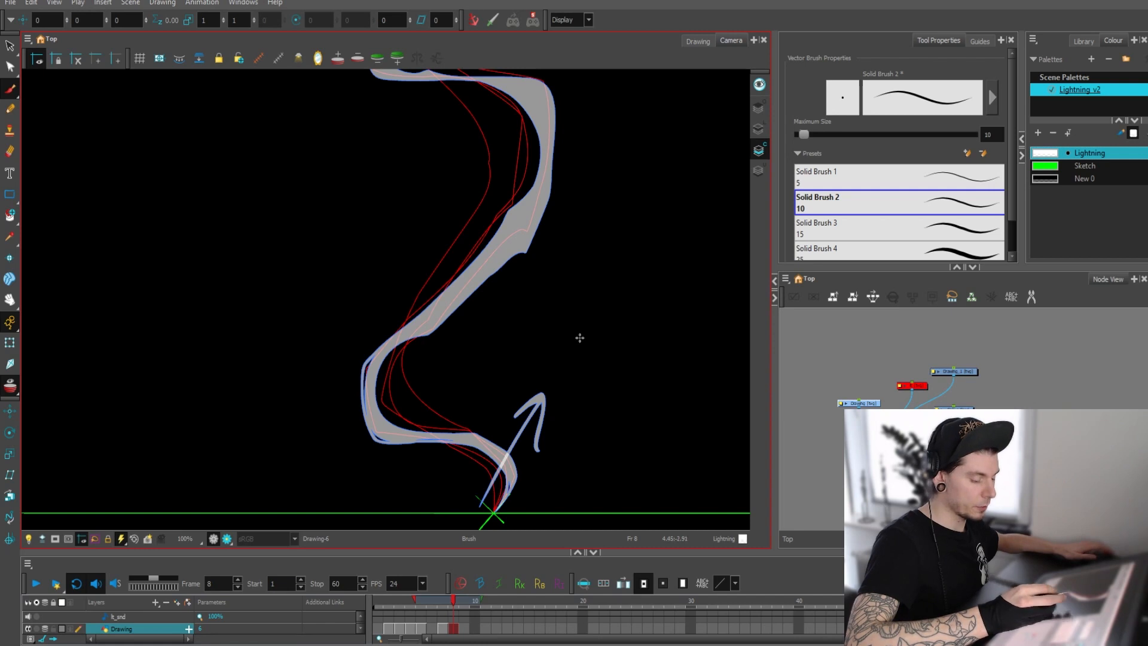
Play the reference lightning clip in the media player, and undo the arrow sketch on frame 8
key("1")
key("alt+s")
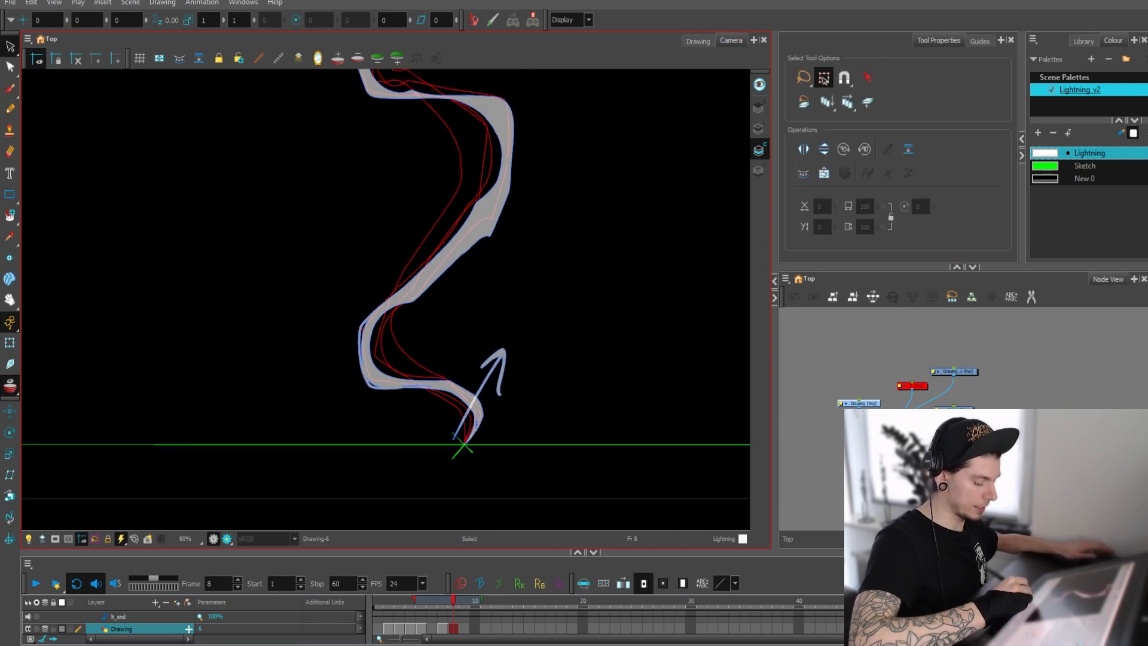
key("alt+Tab")
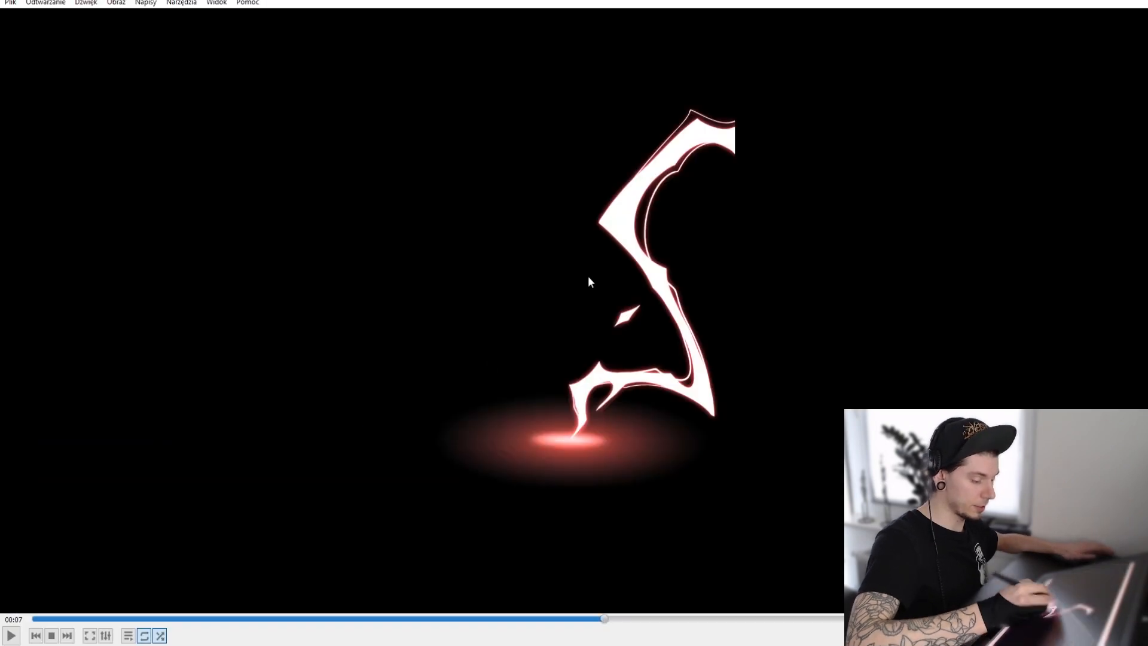
left_click(18, 635)
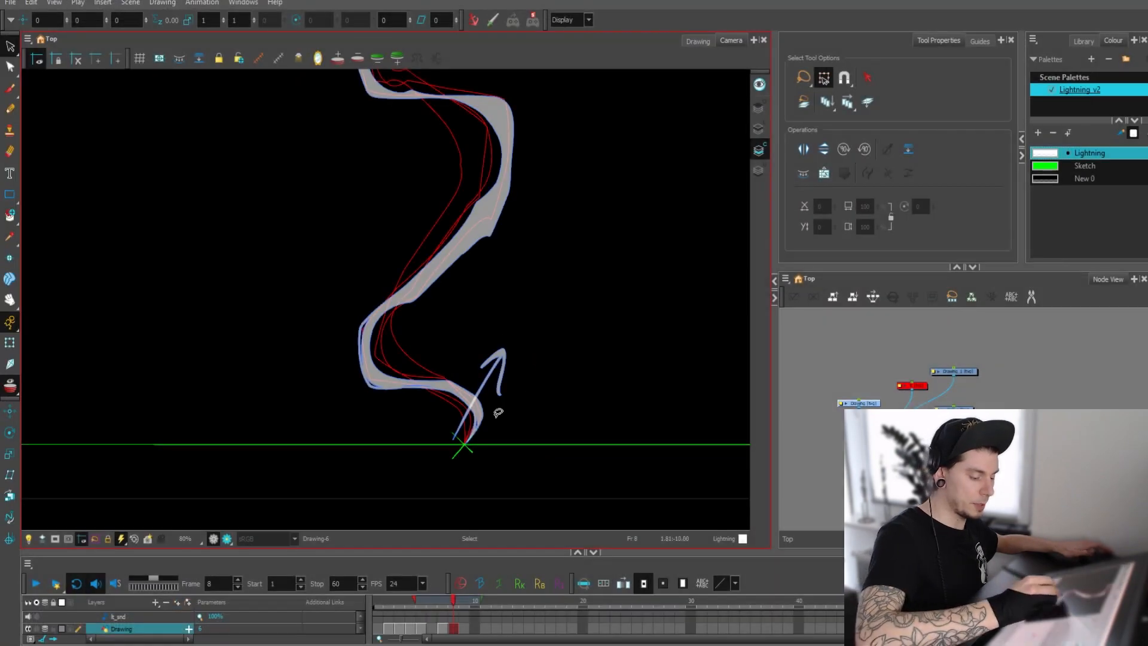
key("ctrl+z")
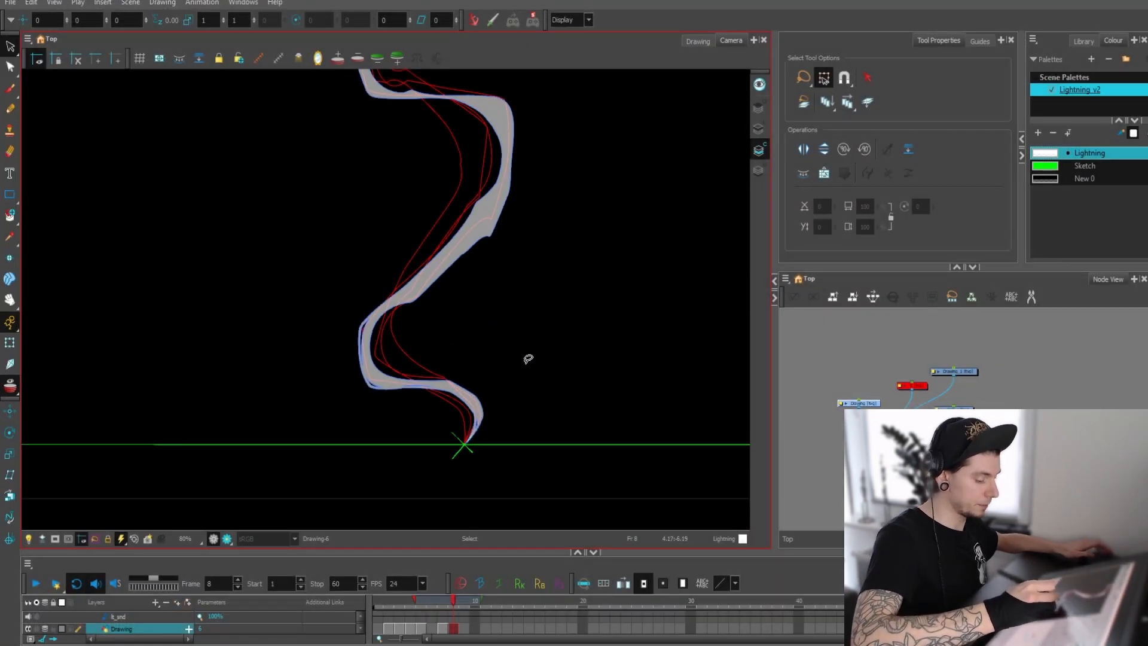
On frame 7, cut away the bolt's lowest bend between the lower curve and the strike point
scroll(562, 388, "up", 2)
key("comma")
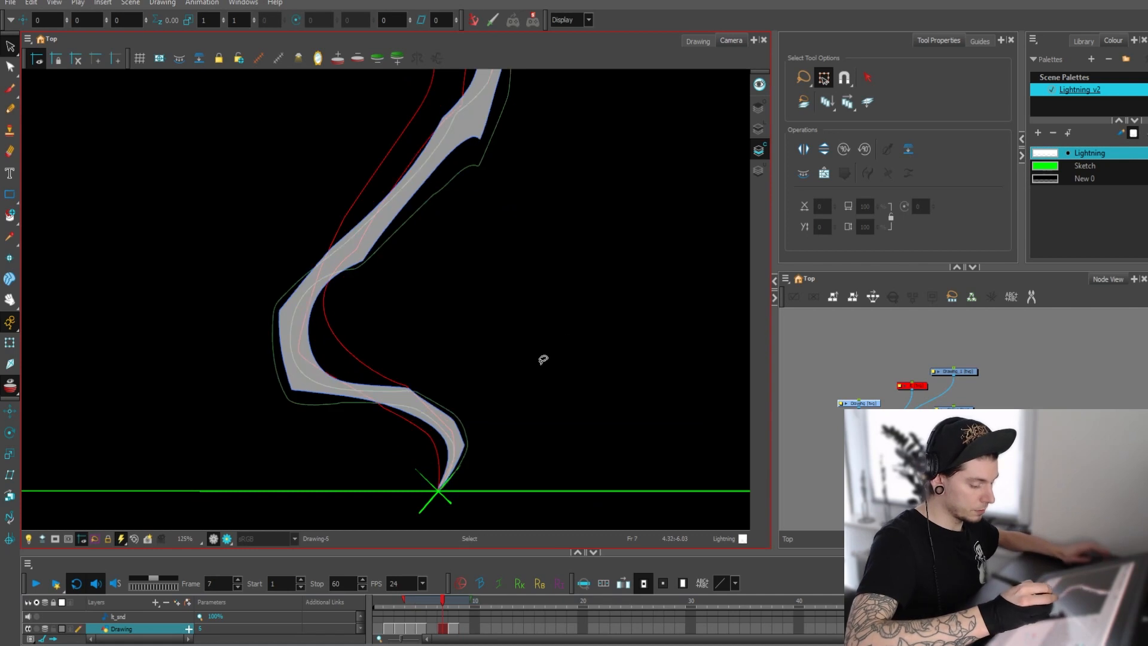
key("alt+e")
mouse_move(375, 384)
left_mouse_down()
mouse_move(382, 409)
mouse_move(420, 413)
mouse_move(427, 391)
mouse_move(410, 482)
left_mouse_up()
Redraw frame 7's bottom end with Solid Brush 2 as a pointed hook reaching the strike point, and fill it
scroll(501, 419, "up", 2)
key("alt+b")
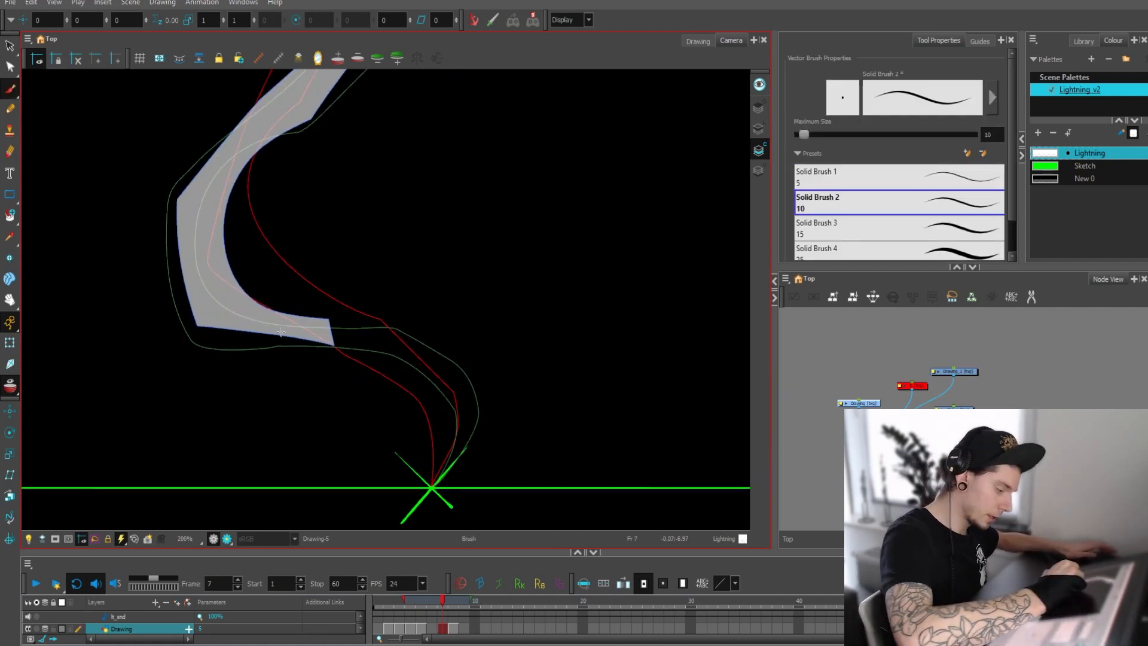
left_click_drag(351, 346, 465, 372)
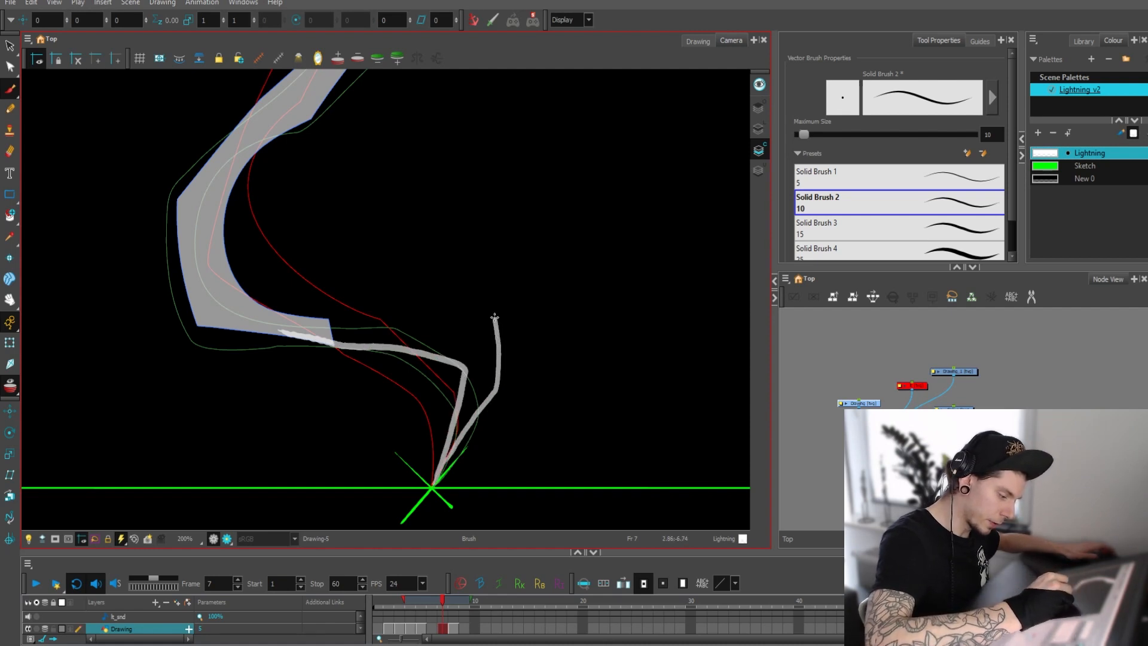
mouse_move(480, 309)
left_mouse_down()
mouse_move(411, 325)
mouse_move(257, 310)
left_mouse_up()
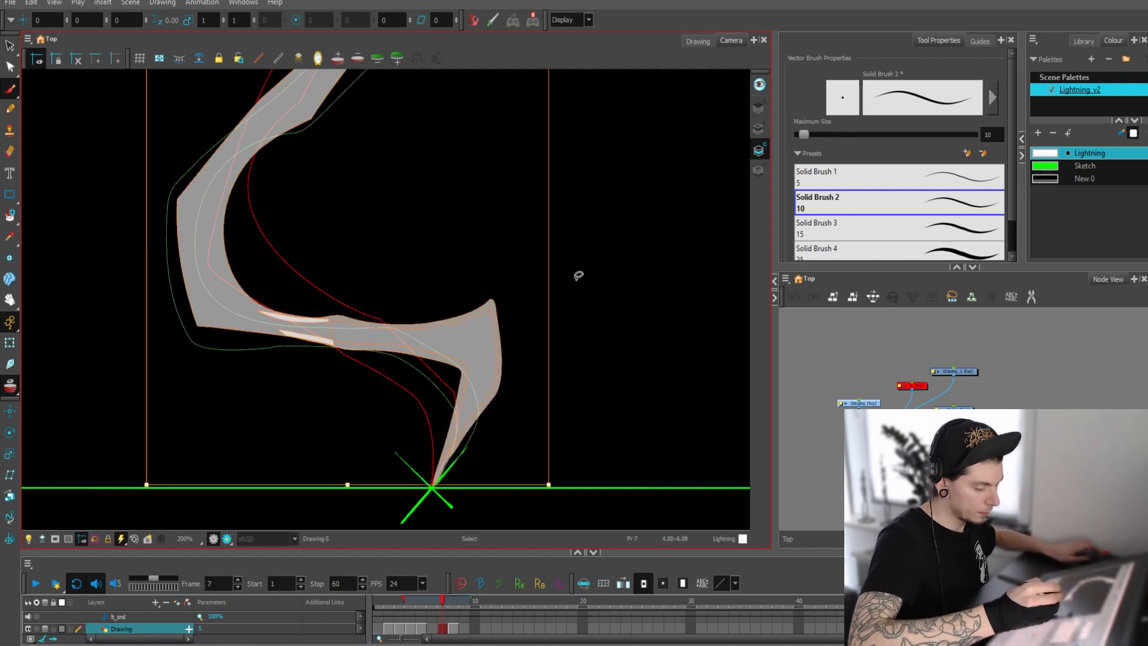
Erase along the edges of frame 7's new hook to thin its tip, round the inner bend and sharpen the outer corners
key("alt+e")
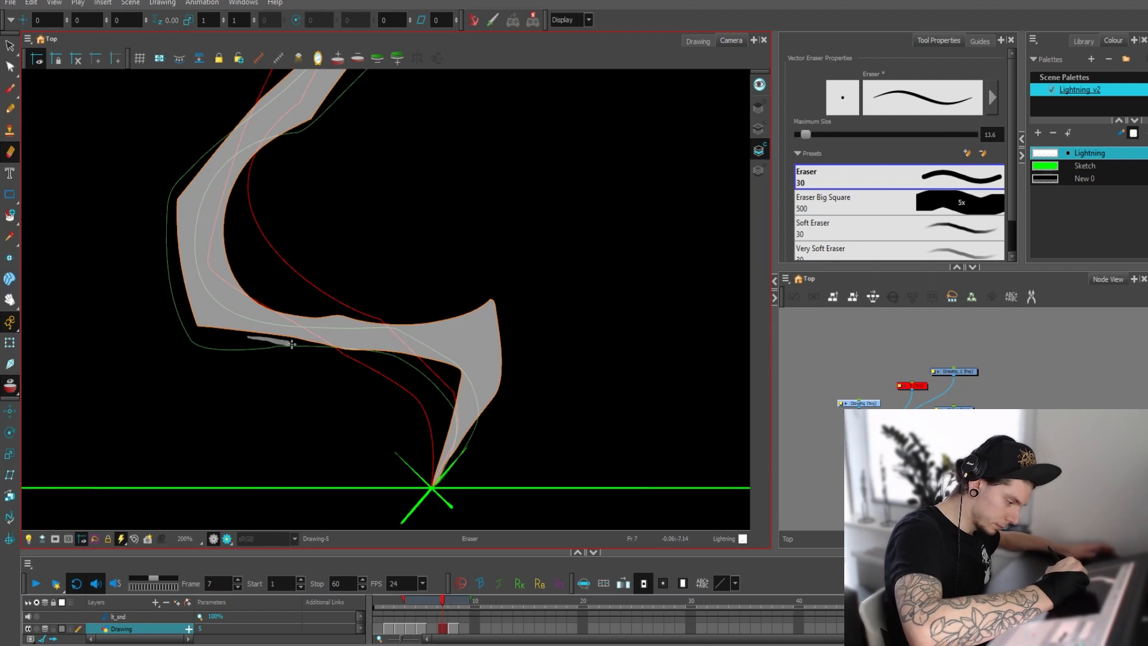
mouse_move(292, 344)
left_mouse_down()
mouse_move(444, 359)
mouse_move(470, 372)
mouse_move(455, 410)
mouse_move(472, 354)
left_mouse_up()
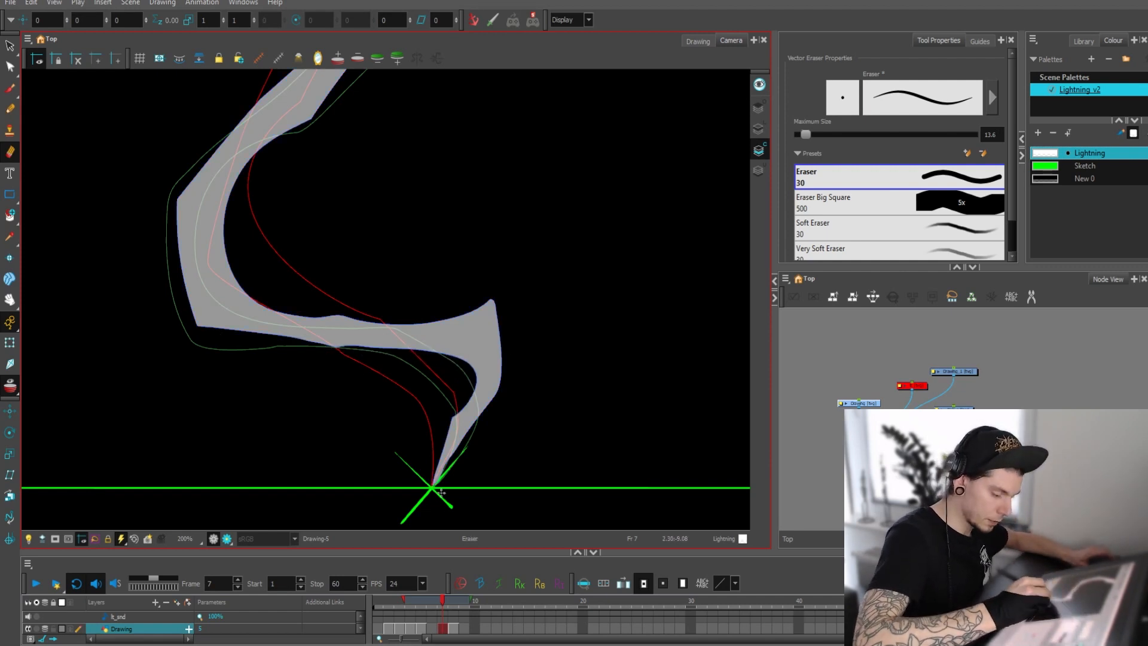
left_click_drag(432, 490, 504, 383)
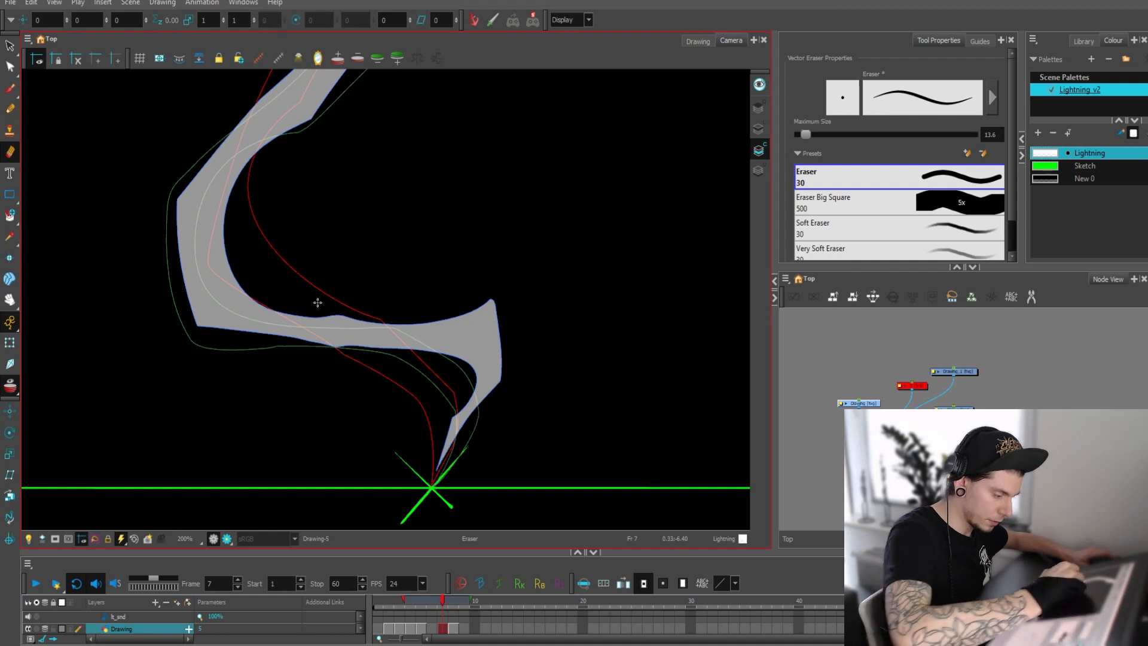
mouse_move(307, 308)
left_mouse_down()
mouse_move(361, 321)
mouse_move(461, 318)
mouse_move(526, 274)
mouse_move(495, 298)
left_mouse_up()
On frame 8, cut through the bolt after its lower curve and remove the end piece down to the strike point
key("period")
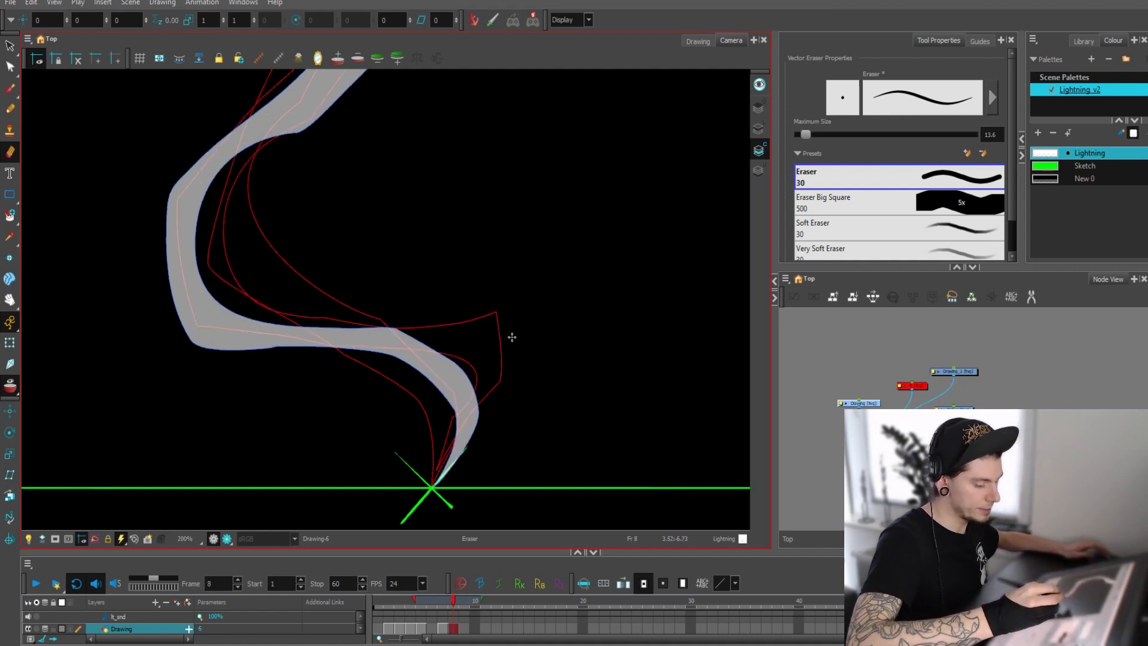
left_click_drag(250, 362, 496, 253)
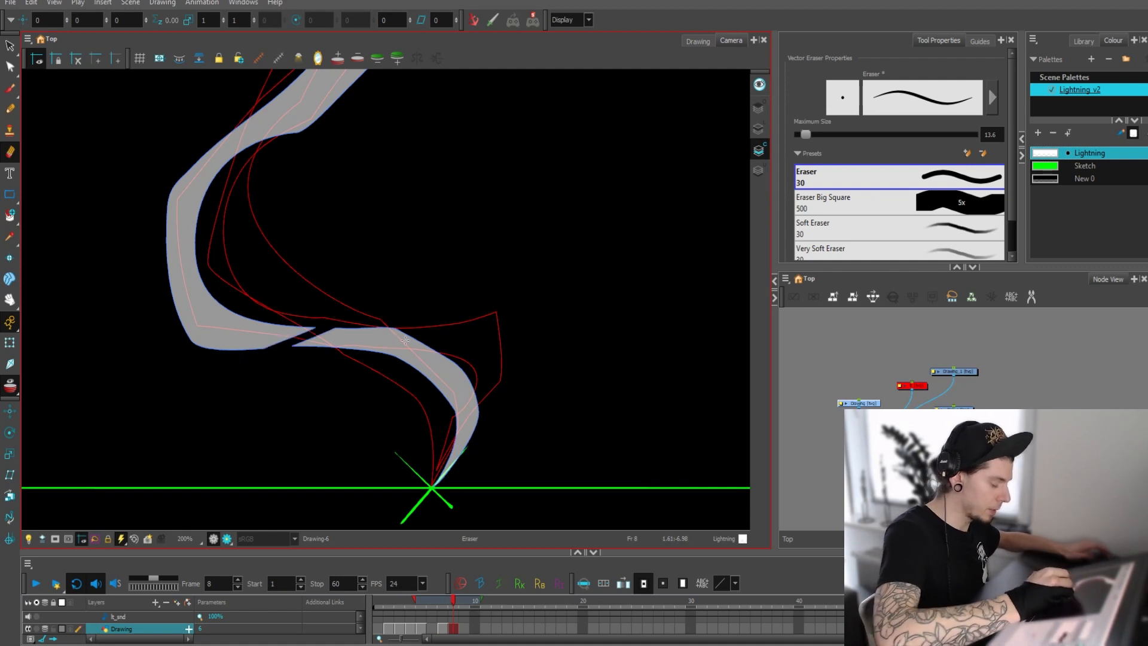
left_click_drag(394, 381, 474, 305)
Erase along frame 8's lower curve and diagonal section to straighten the edges and sharpen the corners
mouse_move(165, 163)
left_mouse_down()
mouse_move(169, 281)
mouse_move(223, 439)
left_mouse_up()
left_click_drag(310, 252, 392, 503)
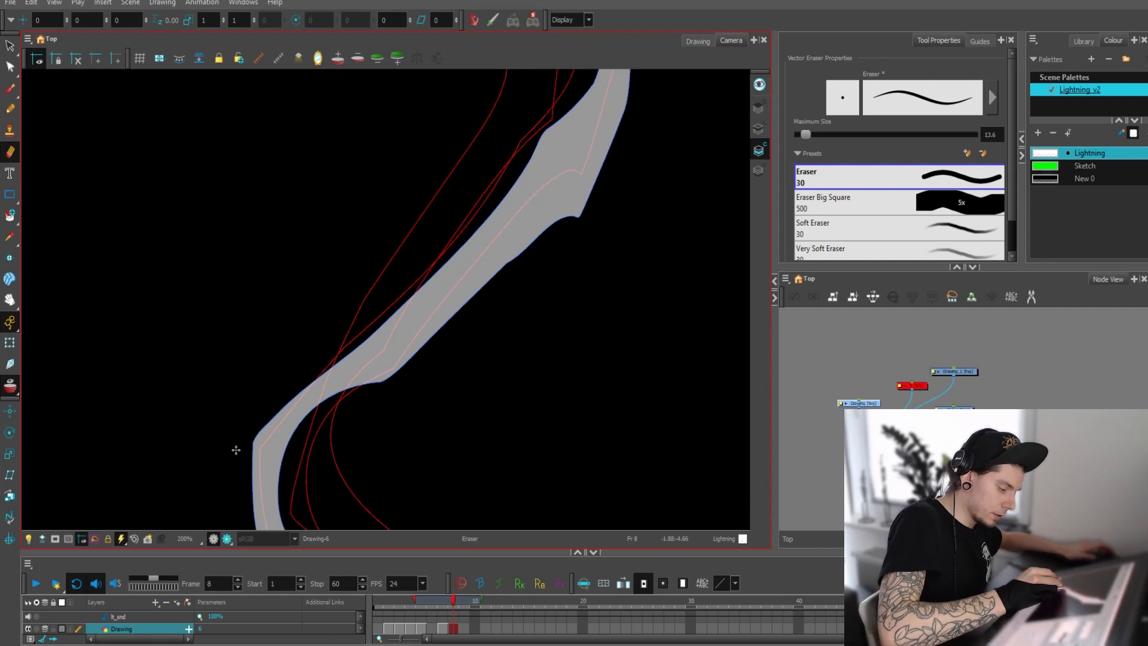
left_click_drag(236, 449, 484, 244)
key("ctrl+z")
left_click_drag(242, 448, 399, 290)
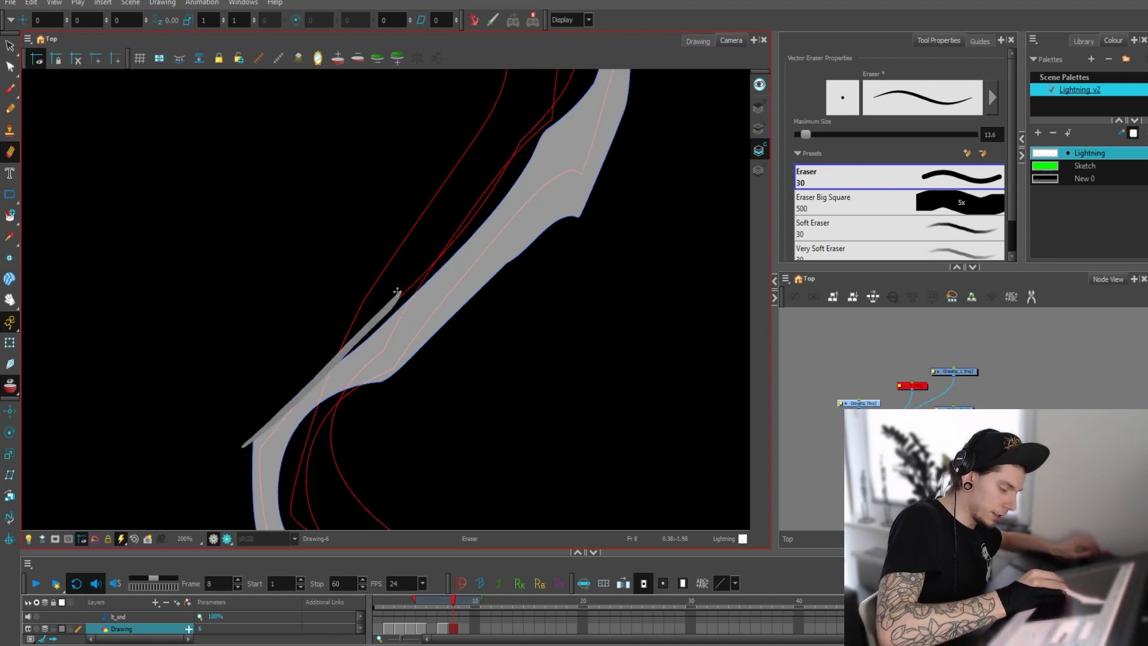
left_click_drag(522, 349, 506, 337)
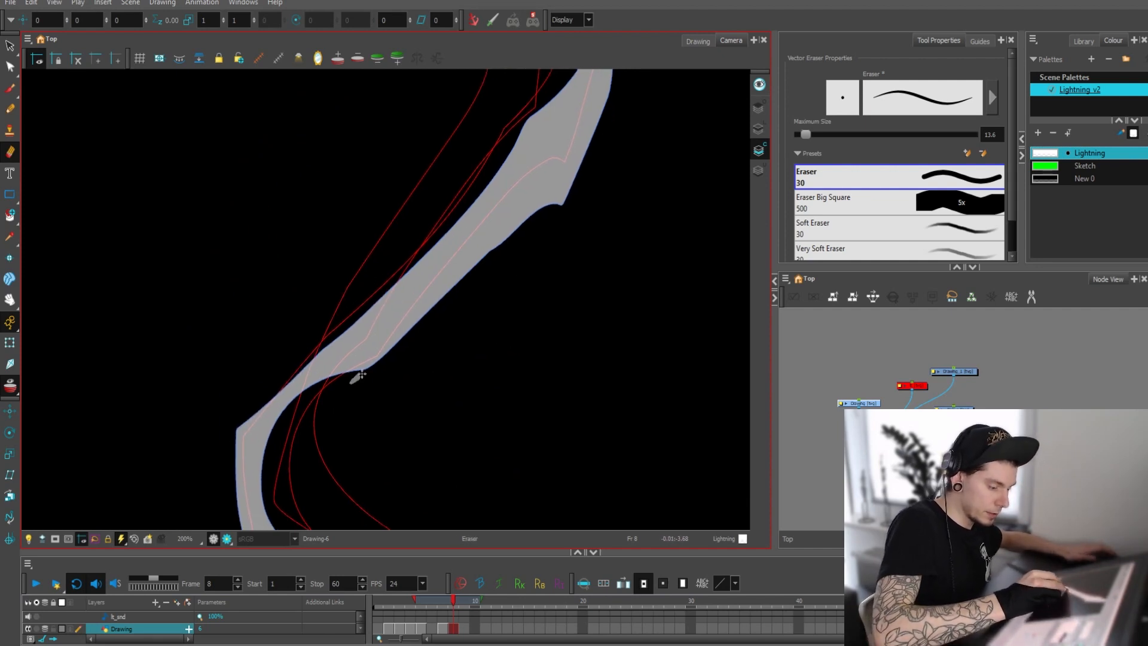
mouse_move(361, 374)
left_mouse_down()
mouse_move(460, 278)
mouse_move(568, 206)
mouse_move(483, 251)
mouse_move(366, 364)
left_mouse_up()
mouse_move(575, 241)
left_mouse_down()
mouse_move(442, 431)
mouse_move(433, 464)
left_mouse_up()
scroll(418, 303, "down", 2)
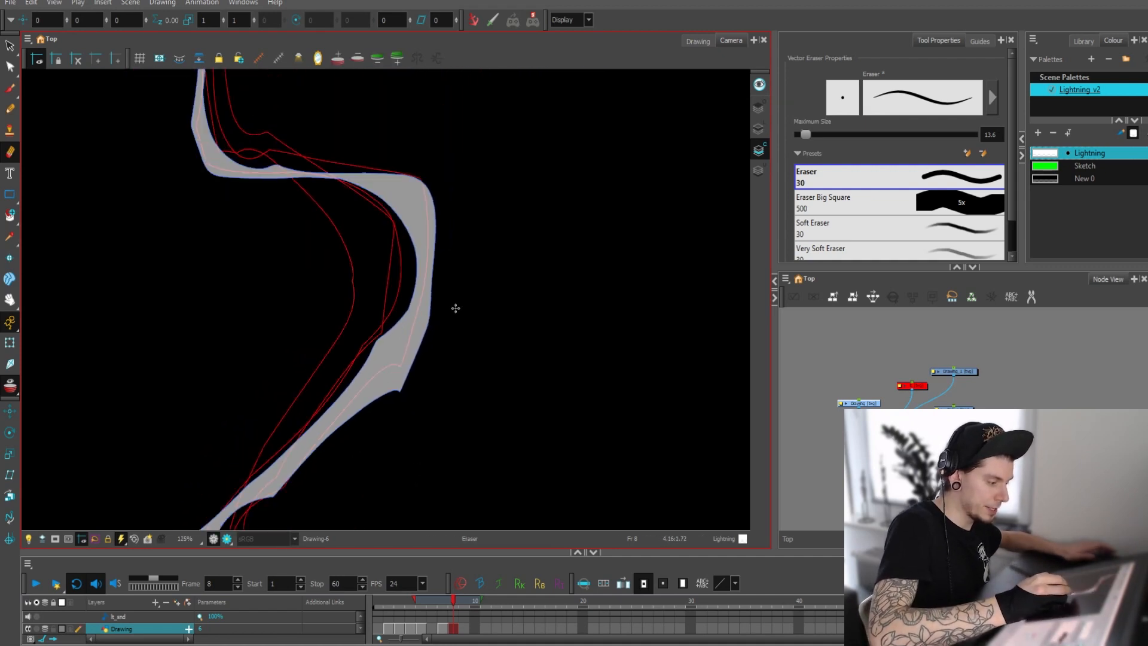
Trim the outer and inner edges around frame 8's large upper bend with the eraser
scroll(457, 246, "up", 2)
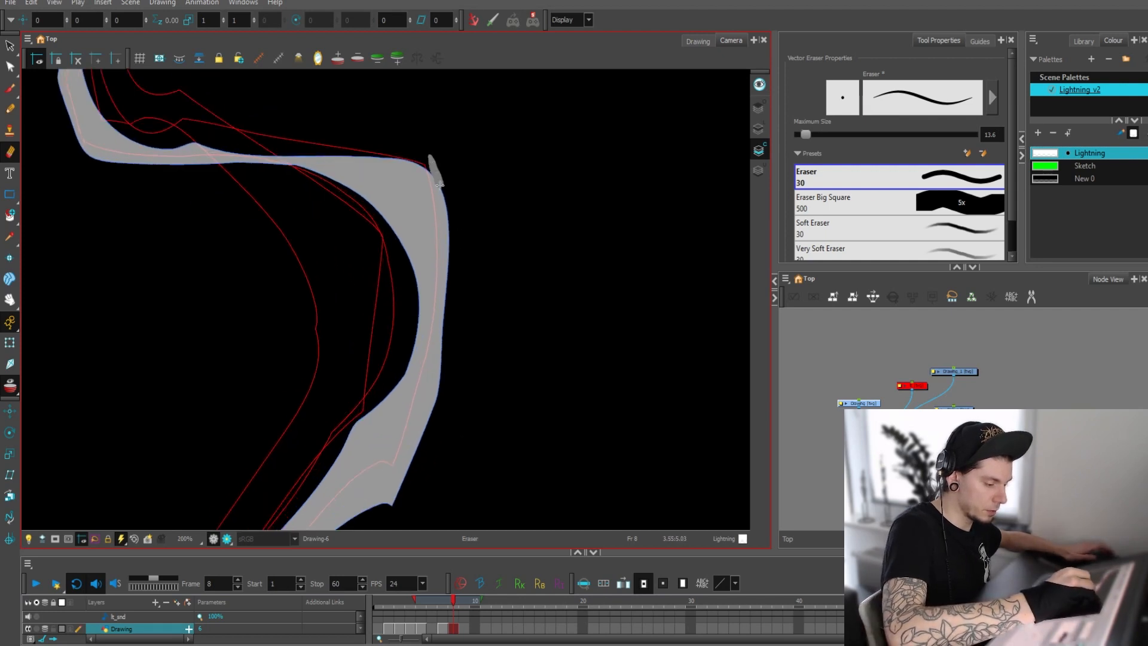
mouse_move(440, 183)
left_mouse_down()
mouse_move(445, 287)
mouse_move(418, 472)
left_mouse_up()
left_click_drag(463, 164, 485, 244)
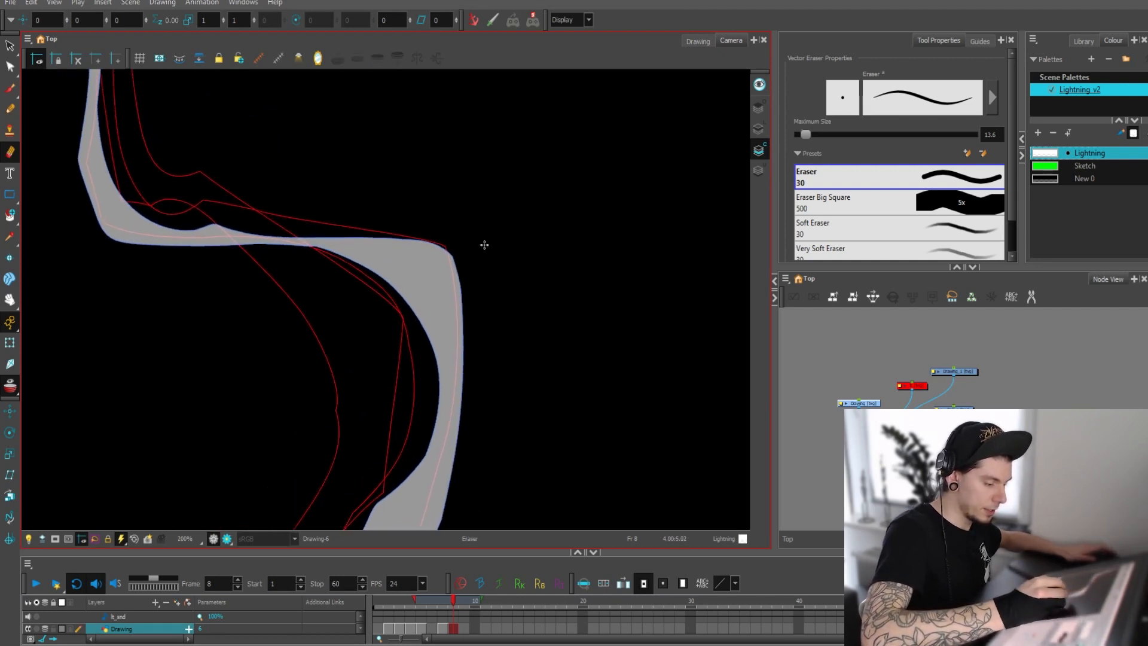
mouse_move(383, 500)
left_mouse_down()
mouse_move(433, 428)
mouse_move(432, 326)
mouse_move(332, 248)
mouse_move(74, 282)
mouse_move(65, 268)
left_mouse_up()
left_click_drag(448, 300, 485, 335)
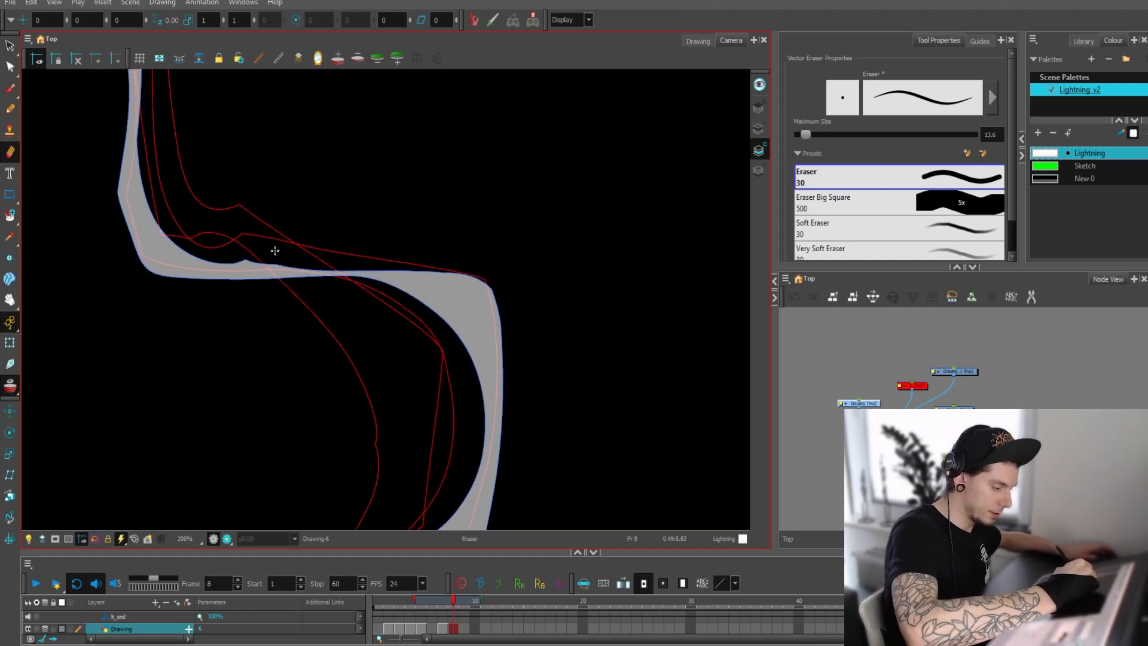
Thin frame 8's upper horizontal section and vertical stem by erasing along their edges
left_click_drag(283, 263, 545, 269)
left_click_drag(465, 211, 558, 294)
left_click_drag(274, 207, 279, 301)
key("1")
key("1")
left_click_drag(284, 205, 280, 201)
key("2")
key("1")
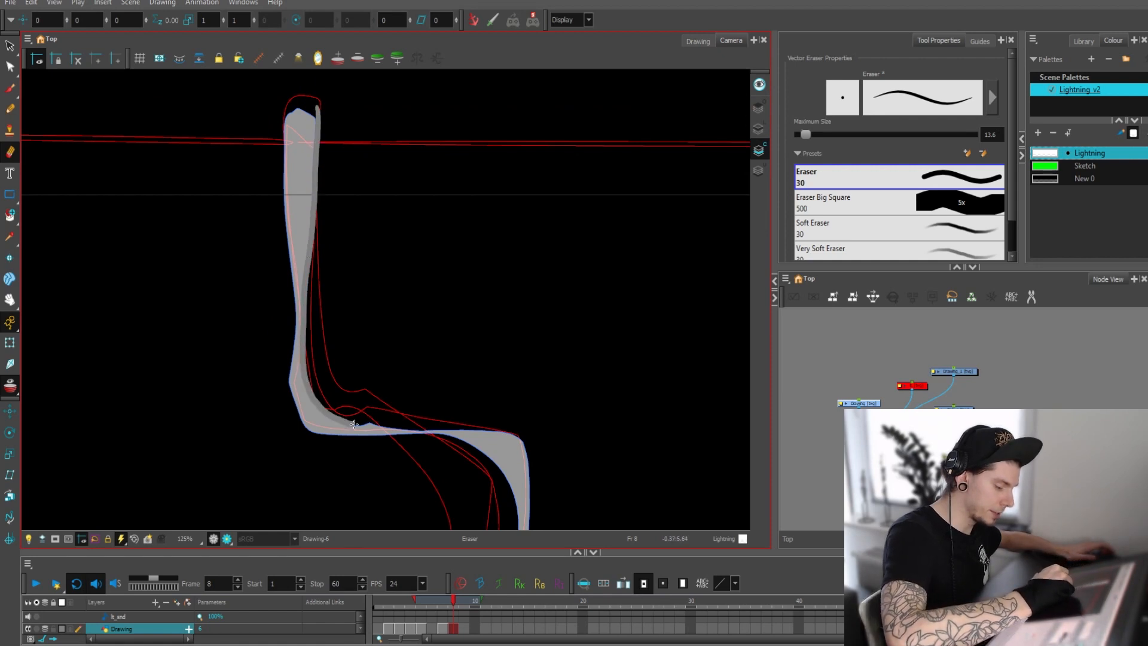
left_click_drag(354, 424, 397, 415)
Brush the outer contour of a new bottom end on frame 8, stepping up to a squared corner before dropping to the strike point
left_click_drag(598, 417, 577, 263)
key("f")
key("g")
left_click_drag(572, 341, 584, 233)
key("f")
key("g")
left_click_drag(557, 404, 584, 218)
key("1")
key("2")
mouse_move(580, 385)
left_mouse_down()
mouse_move(561, 335)
mouse_move(587, 297)
left_mouse_up()
key("2")
key("alt+b")
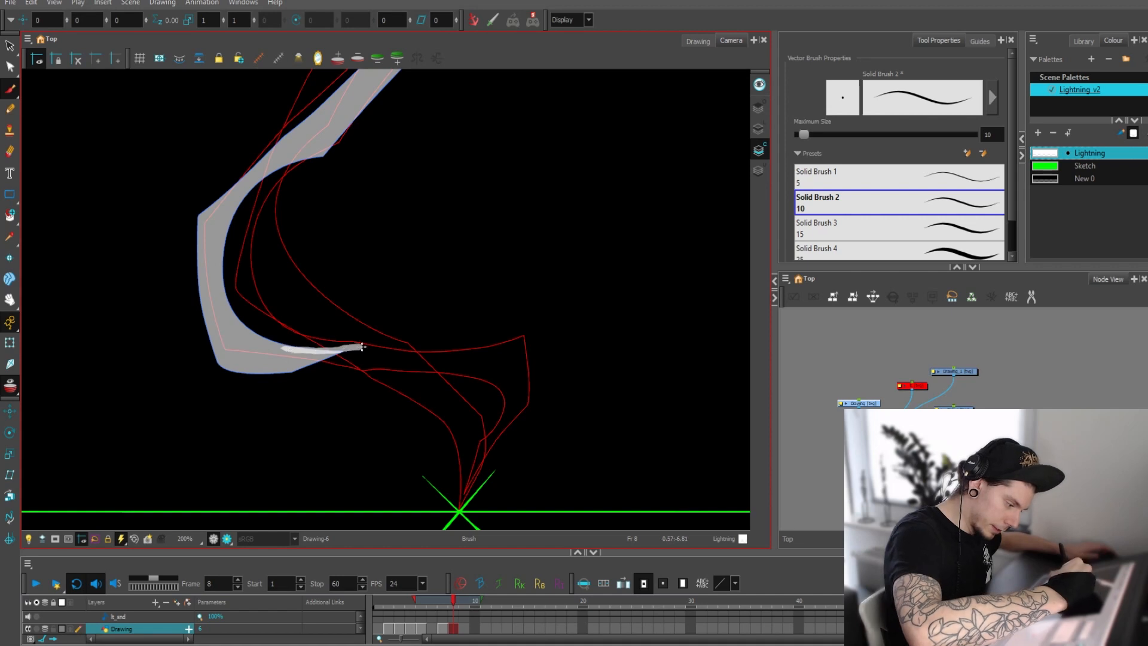
left_click_drag(362, 346, 493, 315)
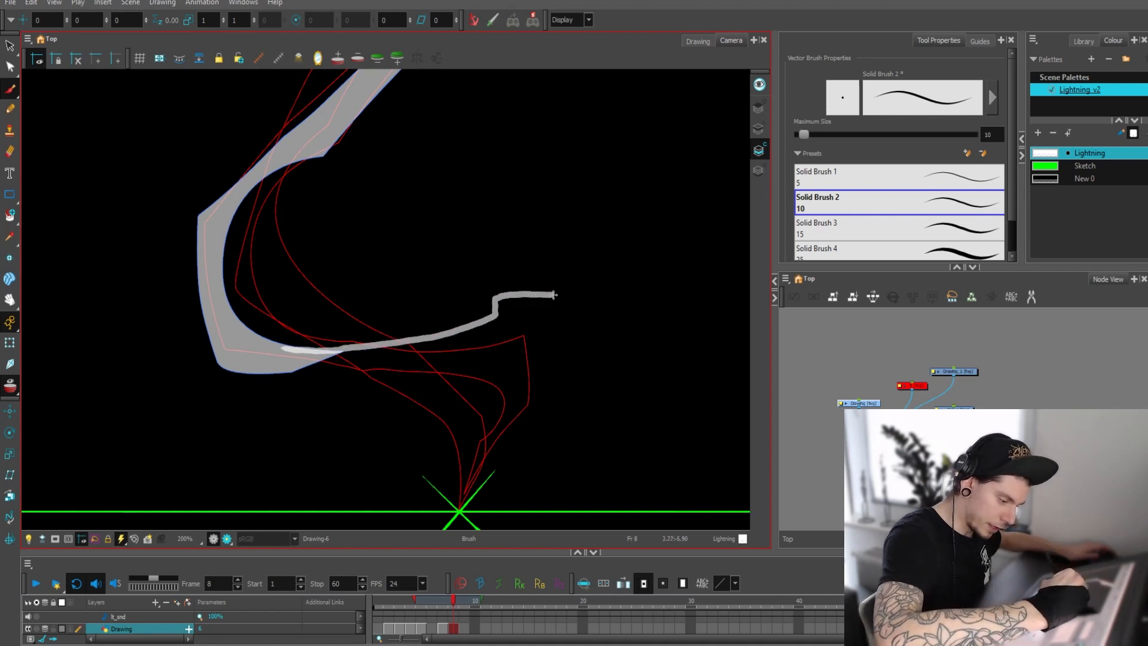
left_click_drag(553, 295, 536, 419)
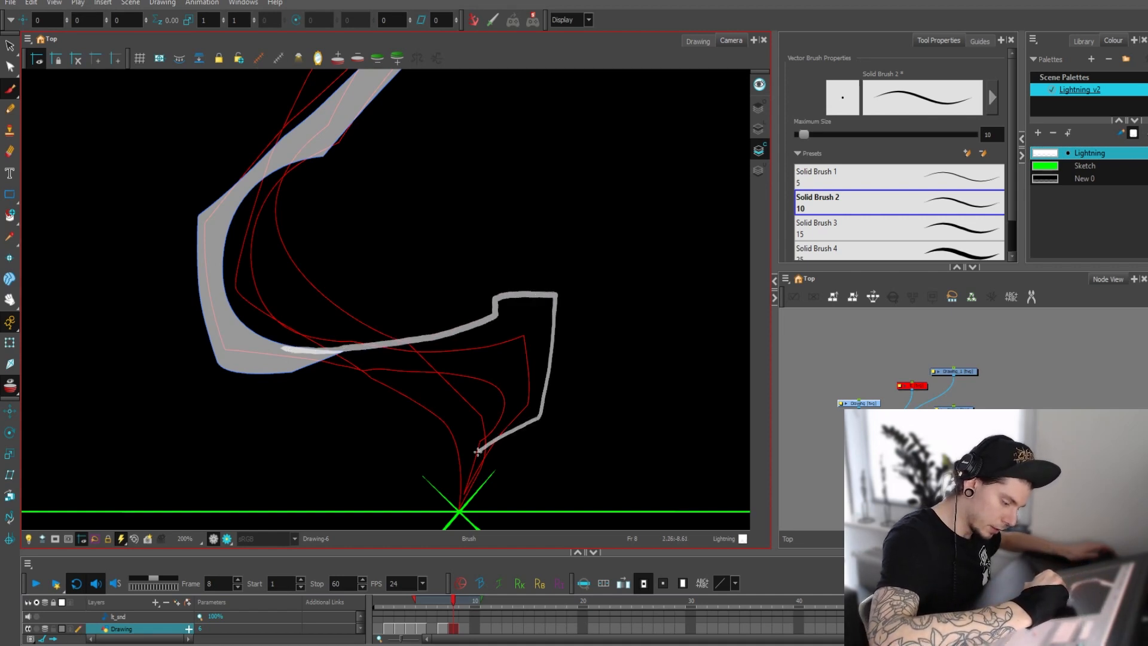
left_click_drag(460, 498, 460, 506)
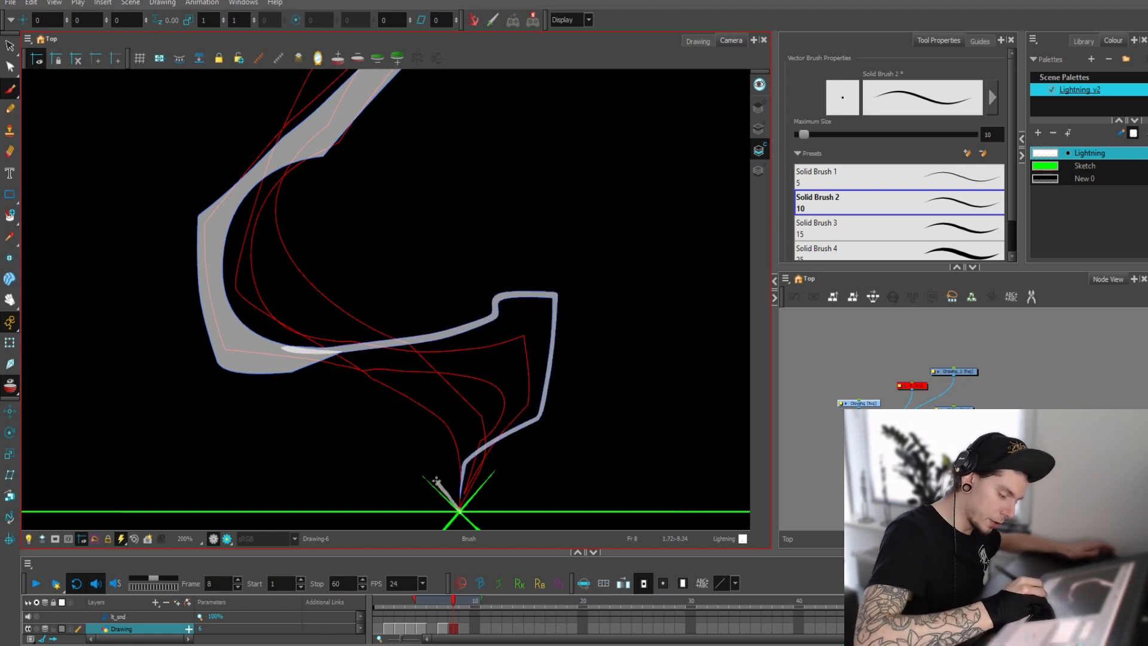
Brush the inner contour from frame 8's strike point back to the lower curve, then fill and flatten the shape
left_click_drag(426, 473, 448, 479)
key("ctrl+z")
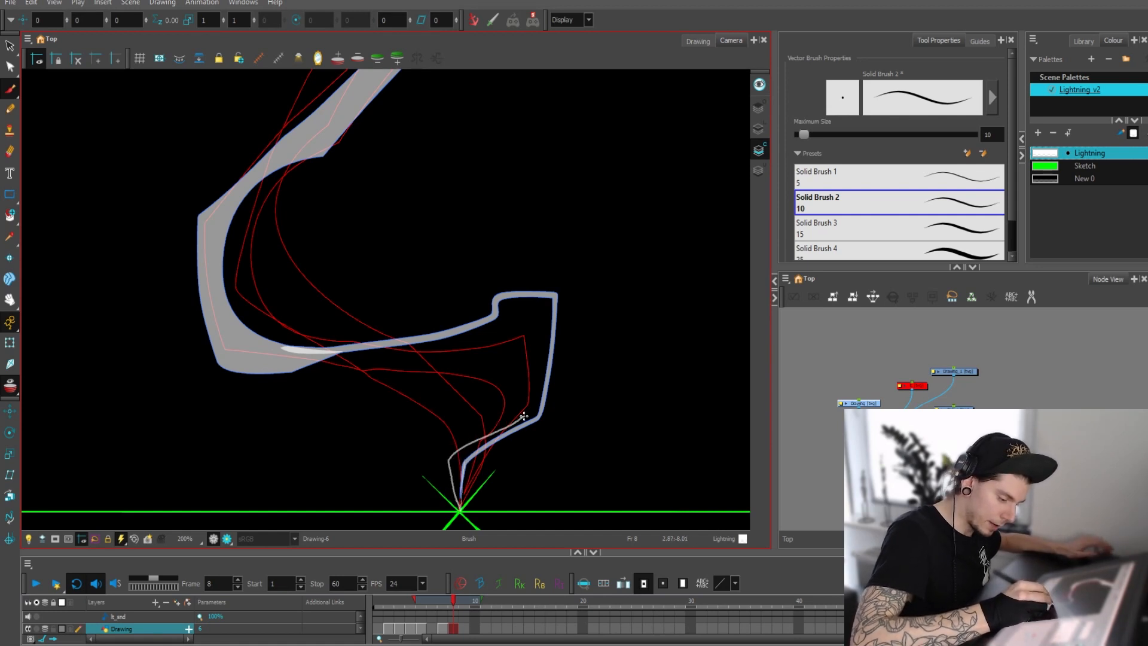
mouse_move(498, 340)
left_mouse_down()
mouse_move(331, 369)
mouse_move(248, 366)
left_mouse_up()
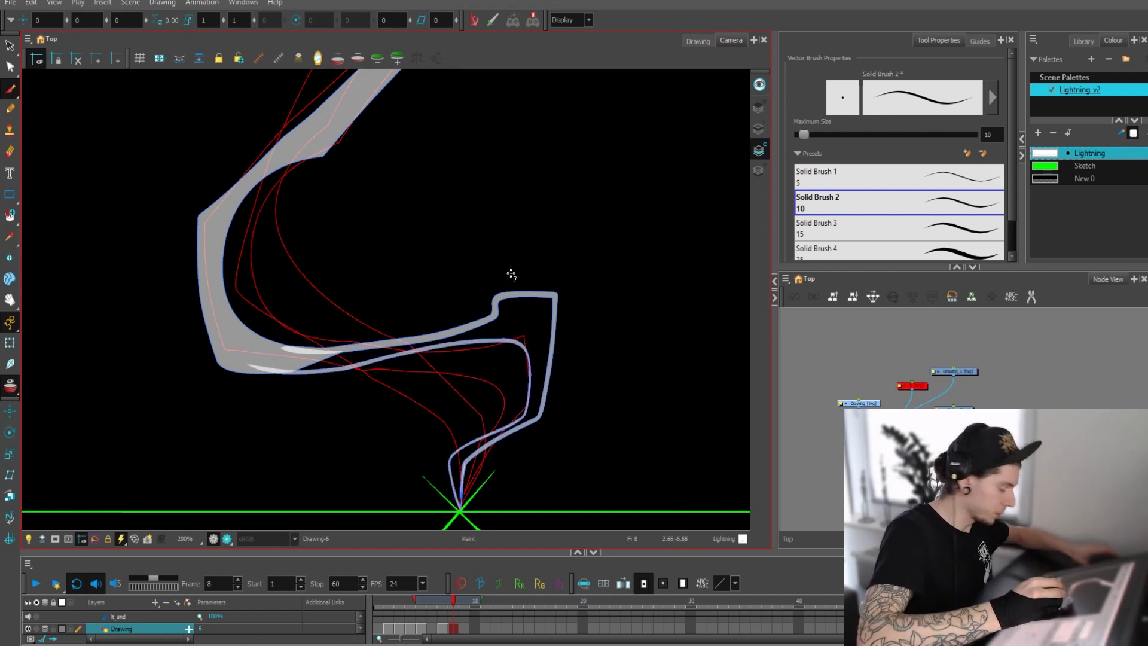
left_click_drag(511, 273, 463, 436)
key("ctrl+a")
key("alt+shift+f")
Thin frame 8's new bottom end by erasing along its inner bend and the narrow section leading to the strike point
key("alt+e")
key("ctrl+alt")
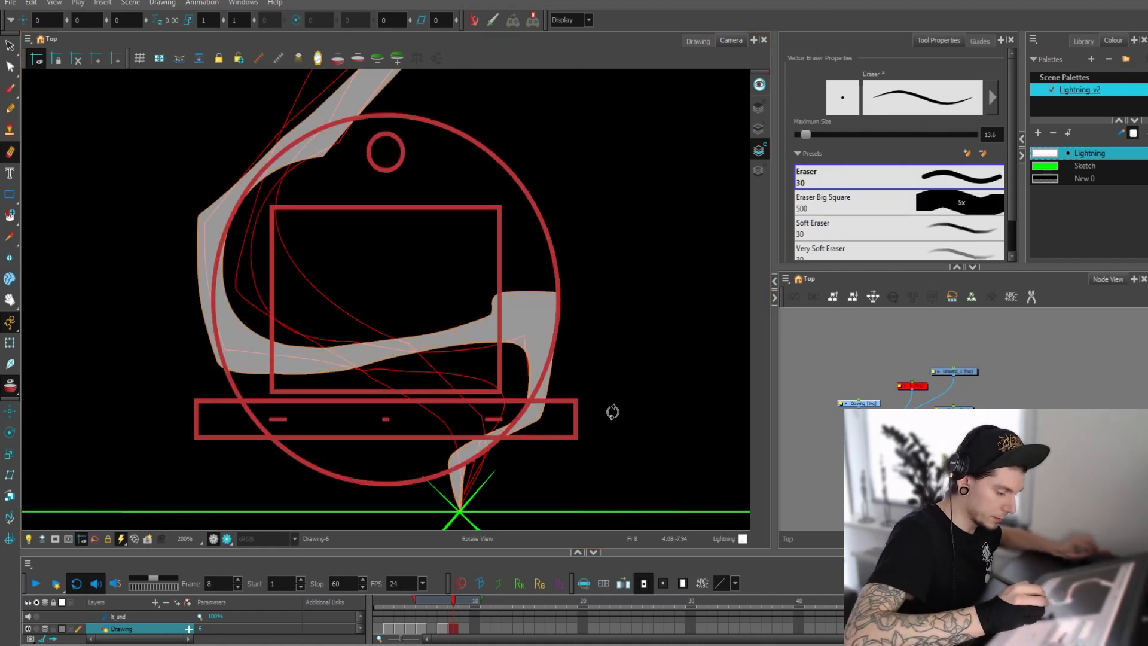
mouse_move(612, 412)
left_mouse_down()
mouse_move(454, 515)
mouse_move(392, 502)
mouse_move(441, 326)
mouse_move(404, 391)
mouse_move(402, 275)
mouse_move(431, 234)
mouse_move(485, 335)
left_mouse_up()
scroll(393, 502, "up", 3)
key("space")
key("space")
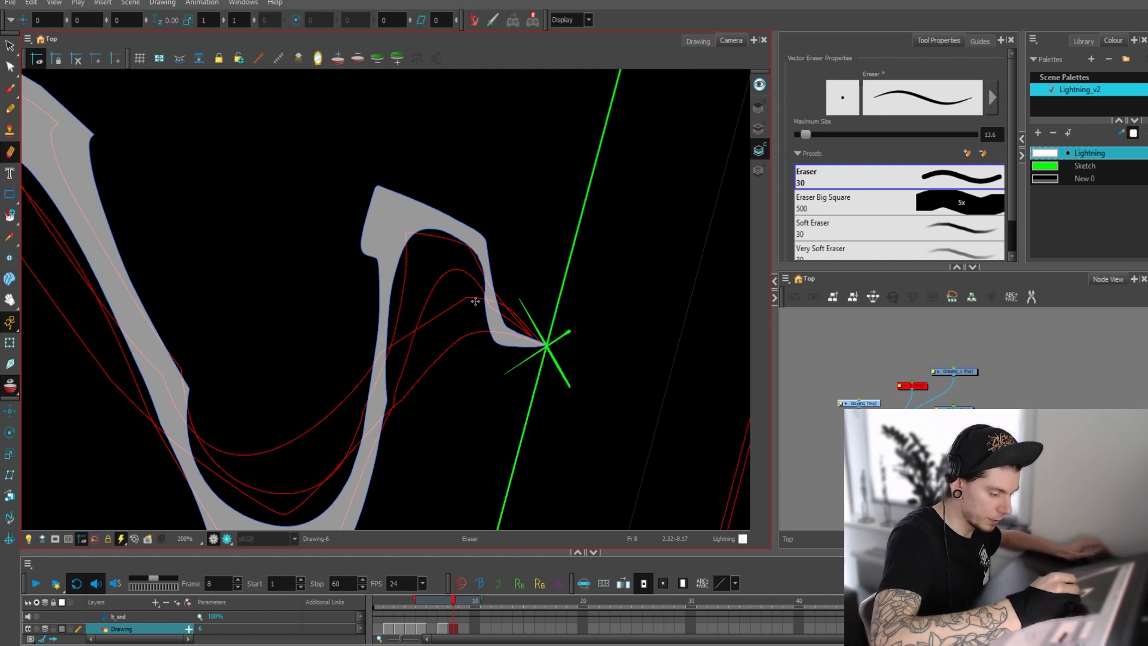
mouse_move(427, 234)
left_mouse_down()
mouse_move(465, 249)
mouse_move(476, 319)
left_mouse_up()
left_click_drag(489, 245, 511, 332)
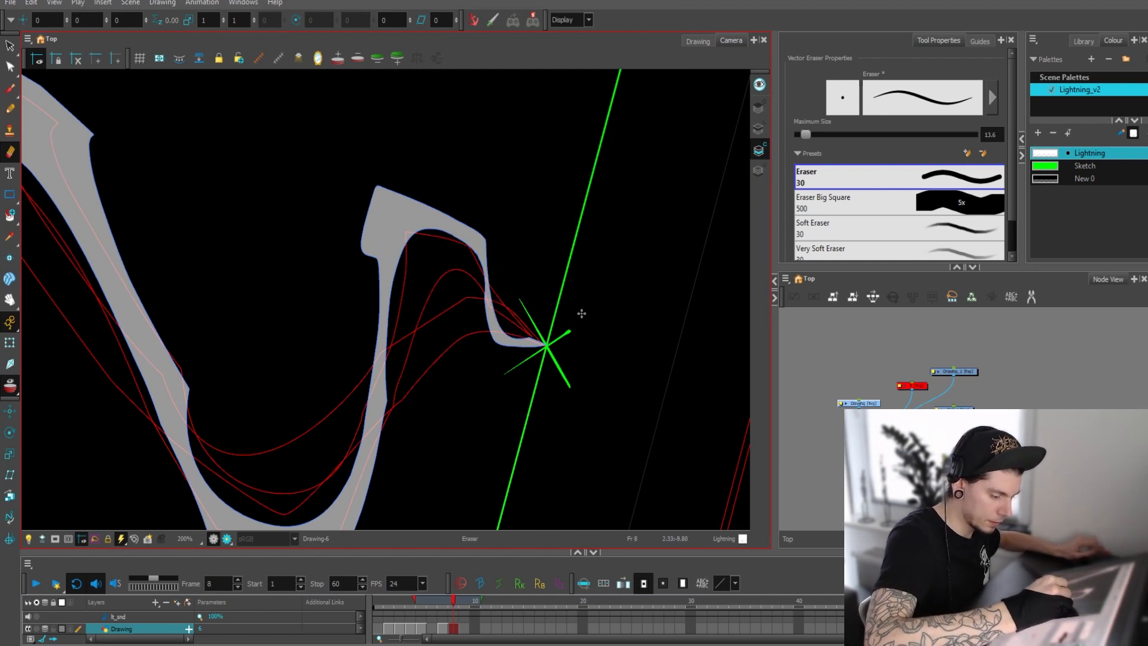
Trim the outer edges of frame 8's squared lower corner and the adjoining horizontal section with the eraser
left_click_drag(524, 223, 524, 256)
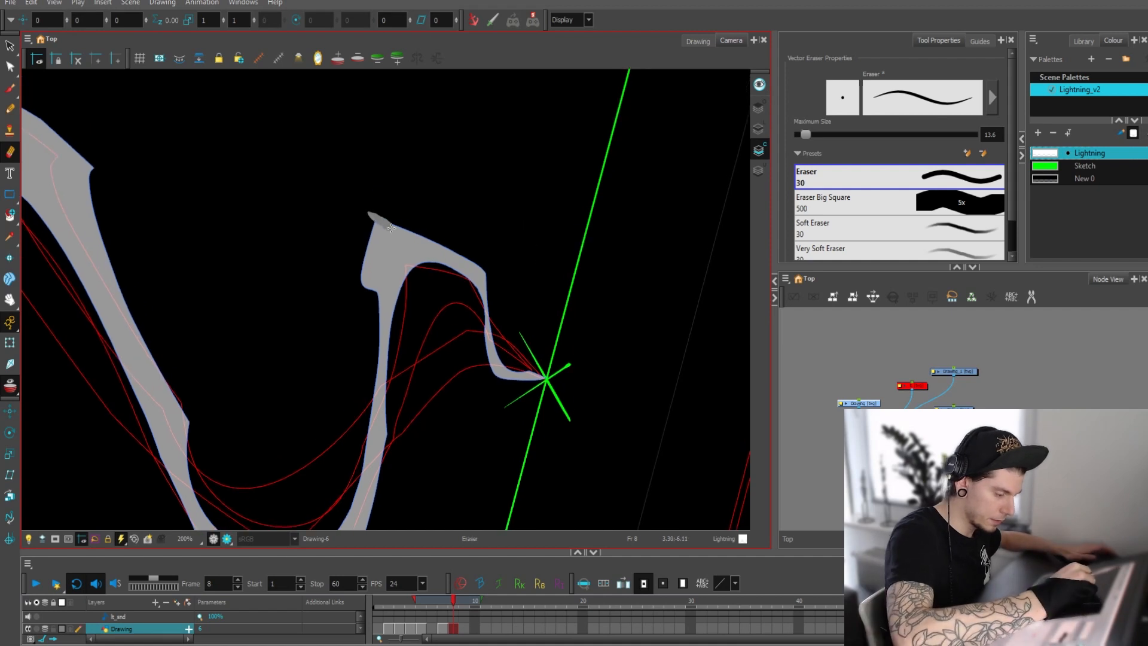
mouse_move(391, 228)
left_mouse_down()
mouse_move(485, 270)
mouse_move(391, 227)
mouse_move(366, 290)
mouse_move(358, 461)
left_mouse_up()
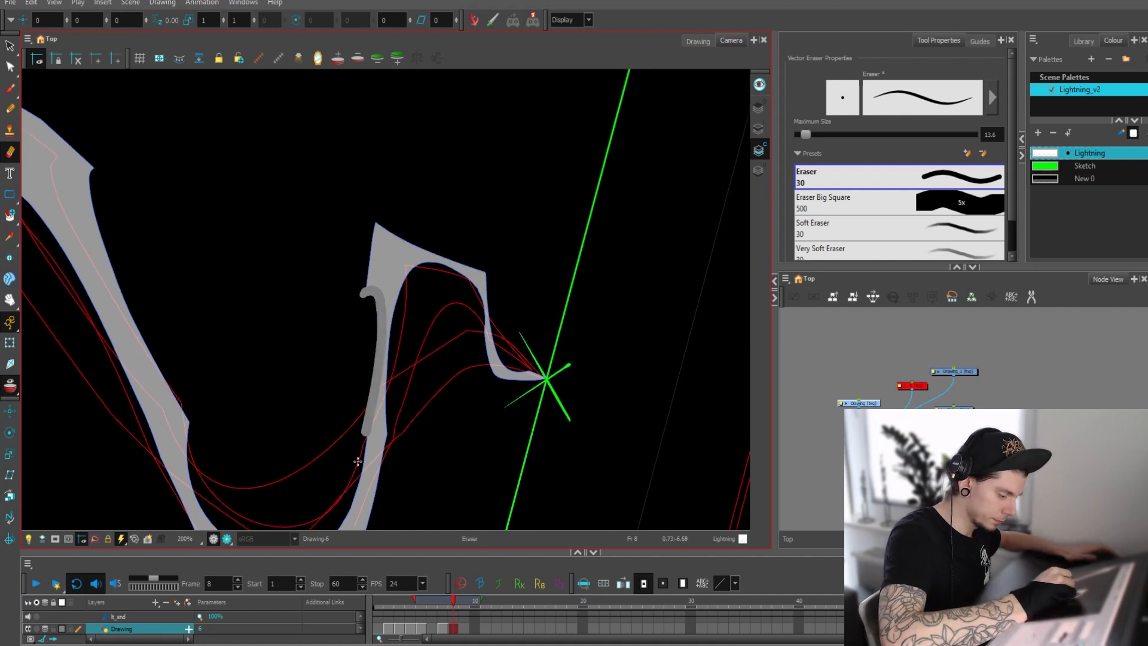
Restore the unrotated view, play back the lightning animation, and return to the drawing on frame 8
key("shift+m")
key("2")
key("2")
key("2")
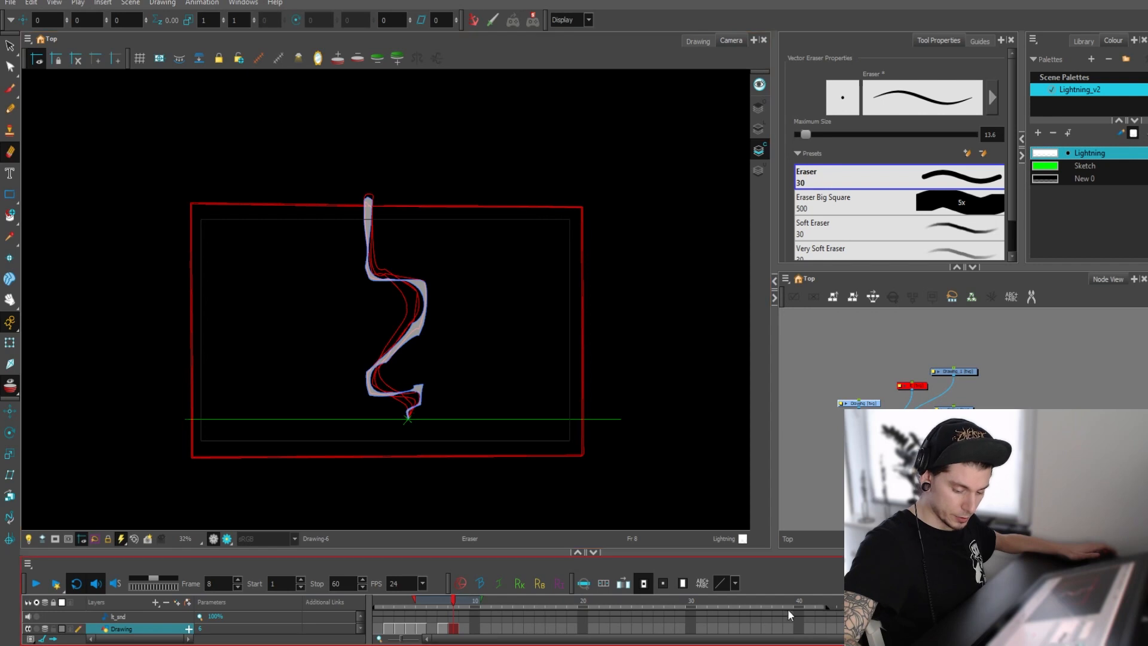
left_click(36, 583)
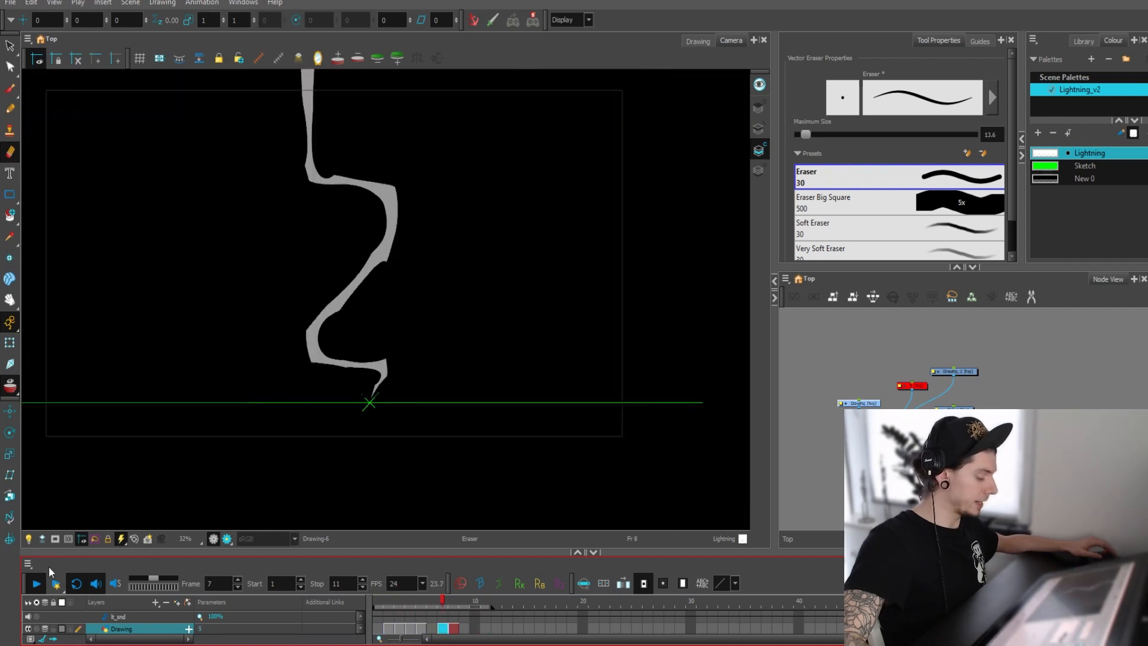
left_click(449, 630)
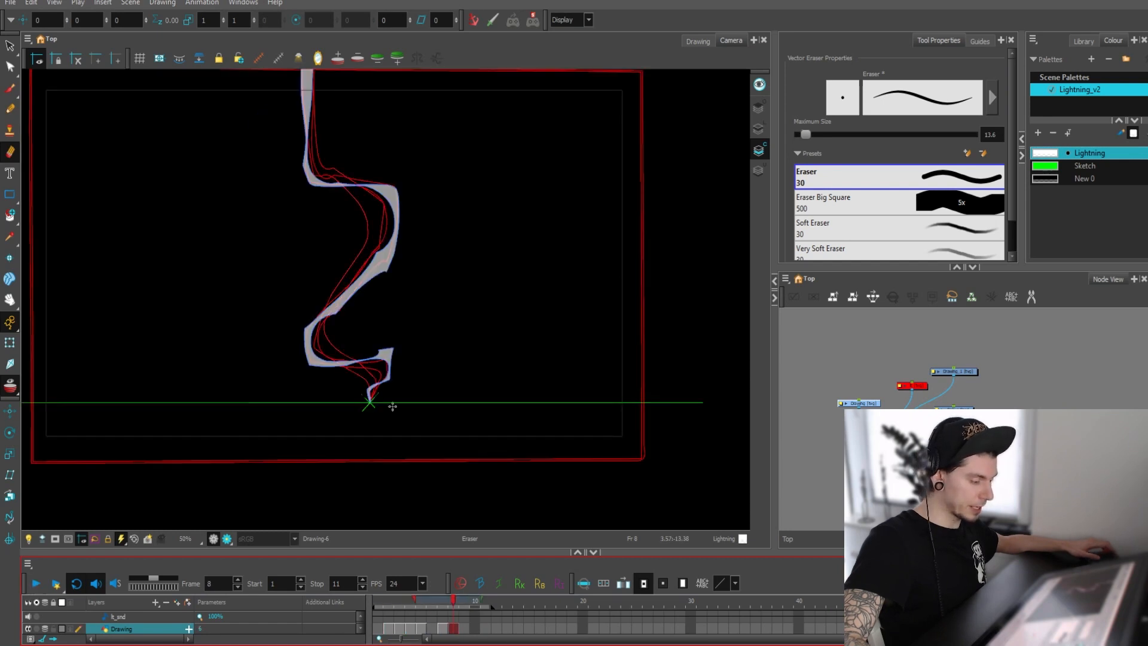
scroll(393, 344, "down", 3)
scroll(400, 283, "up", 2)
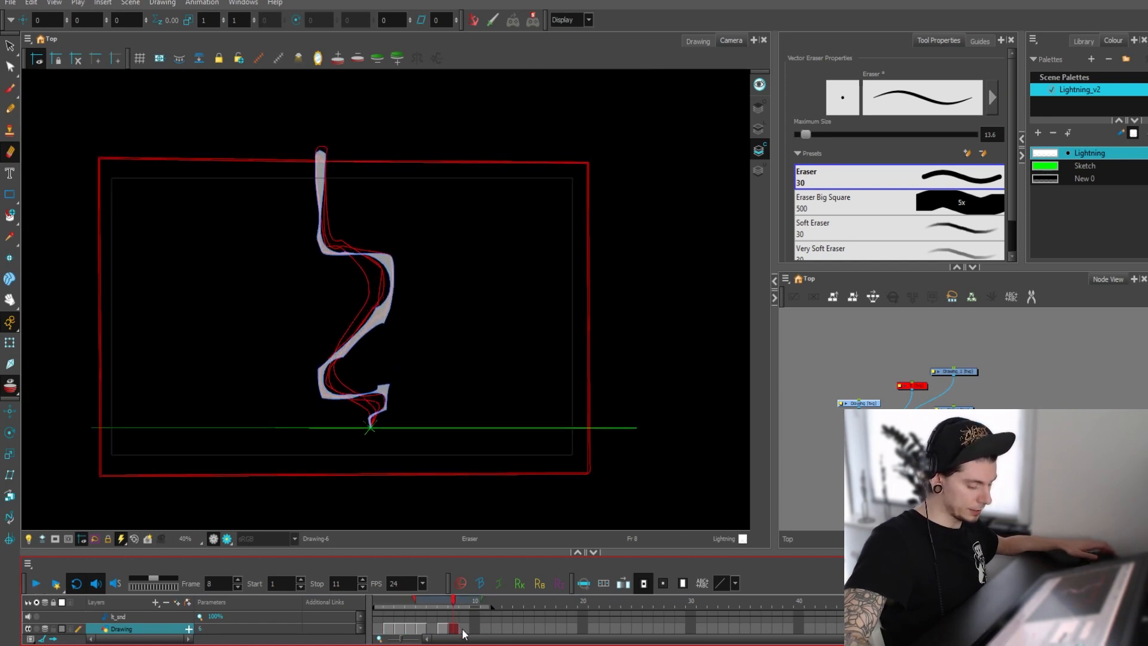
Move to empty frame 10 on the Drawing layer, skipping frame 9, and switch to the Solid Brush 2
left_click(464, 628)
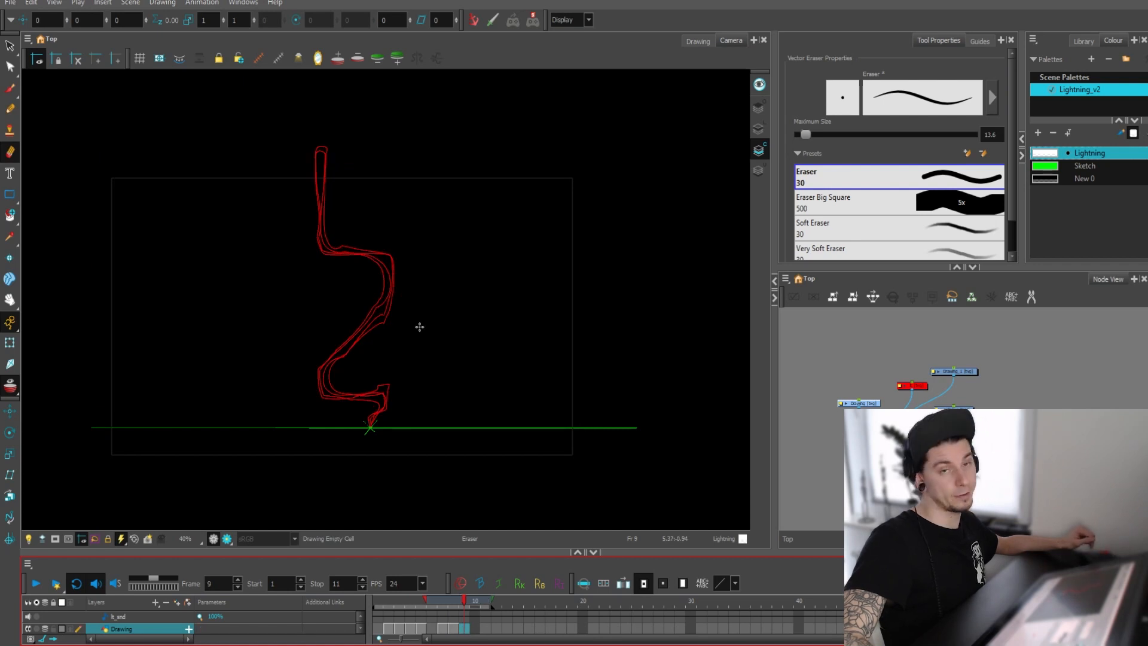
left_click(475, 629)
scroll(384, 243, "up", 1)
key("alt+b")
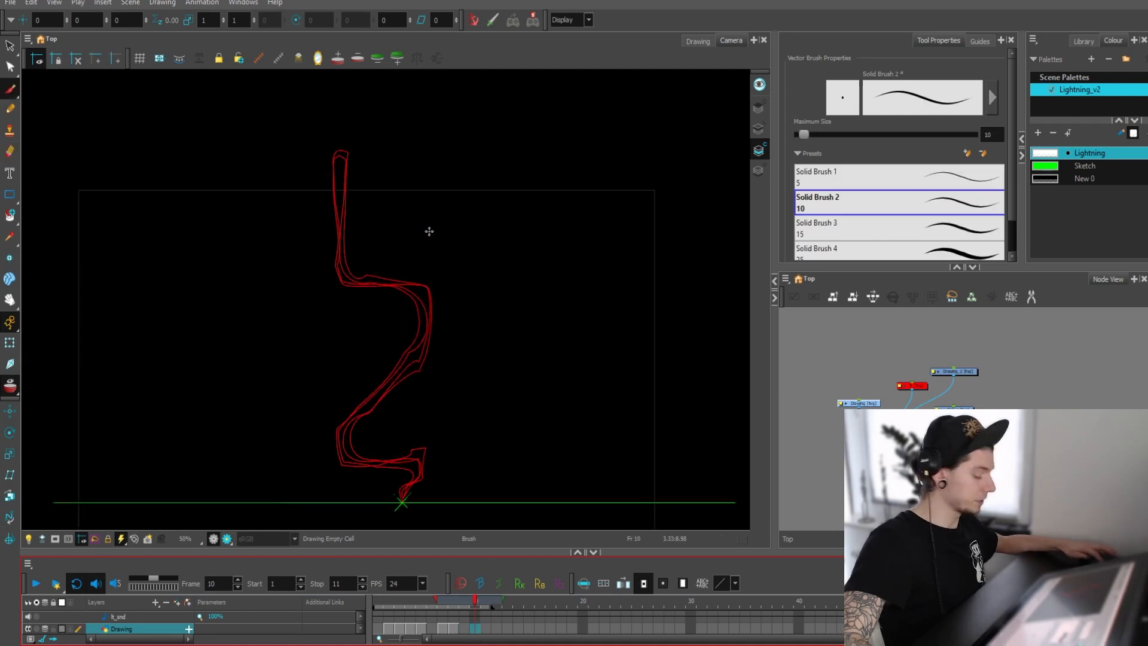
left_click_drag(420, 316, 426, 275)
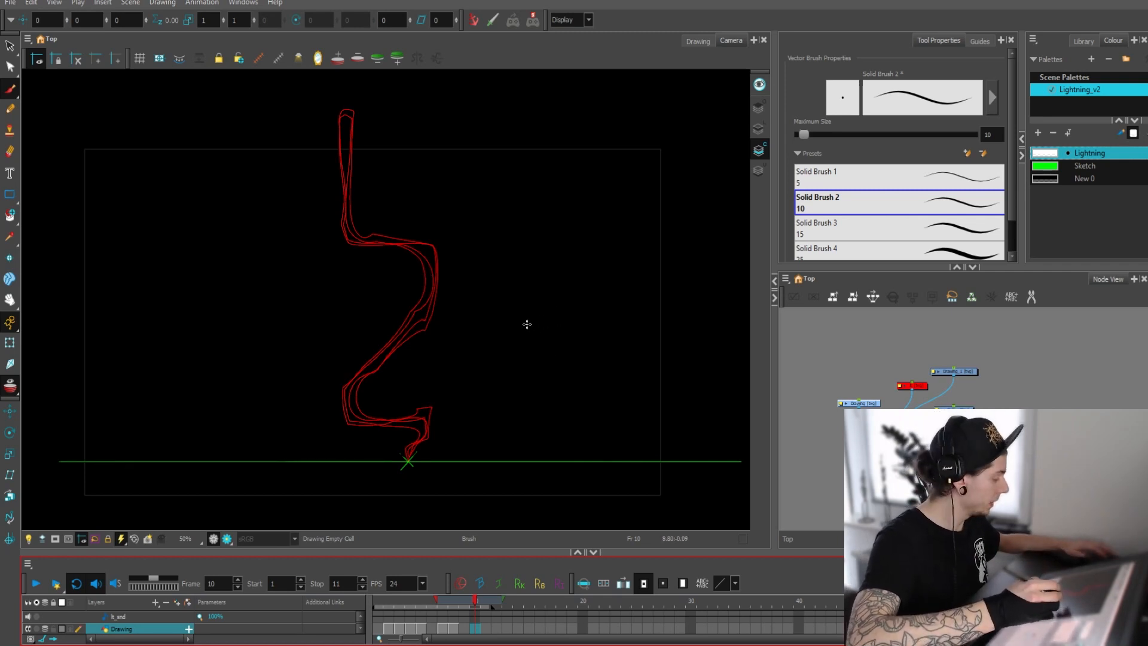
mouse_move(518, 375)
left_mouse_down()
mouse_move(535, 348)
mouse_move(532, 404)
left_mouse_up()
key("1")
key("1")
key("1")
key("2")
key("2")
key("2")
scroll(892, 220, "down", 2)
key("2")
key("1")
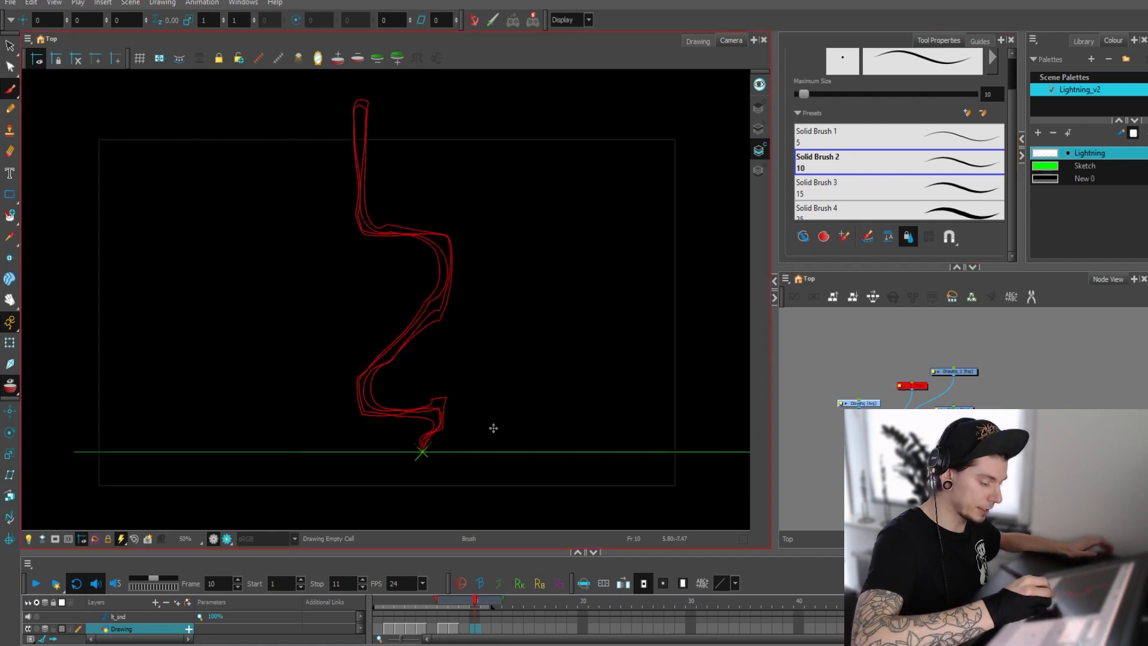
key("2")
Sketch planning marks on frame 10: a circle and outward arrow at the strike end, and a line and downward arrow along the stem
left_click_drag(502, 440, 507, 423)
mouse_move(509, 419)
left_mouse_down()
mouse_move(496, 393)
mouse_move(405, 505)
mouse_move(472, 376)
left_mouse_up()
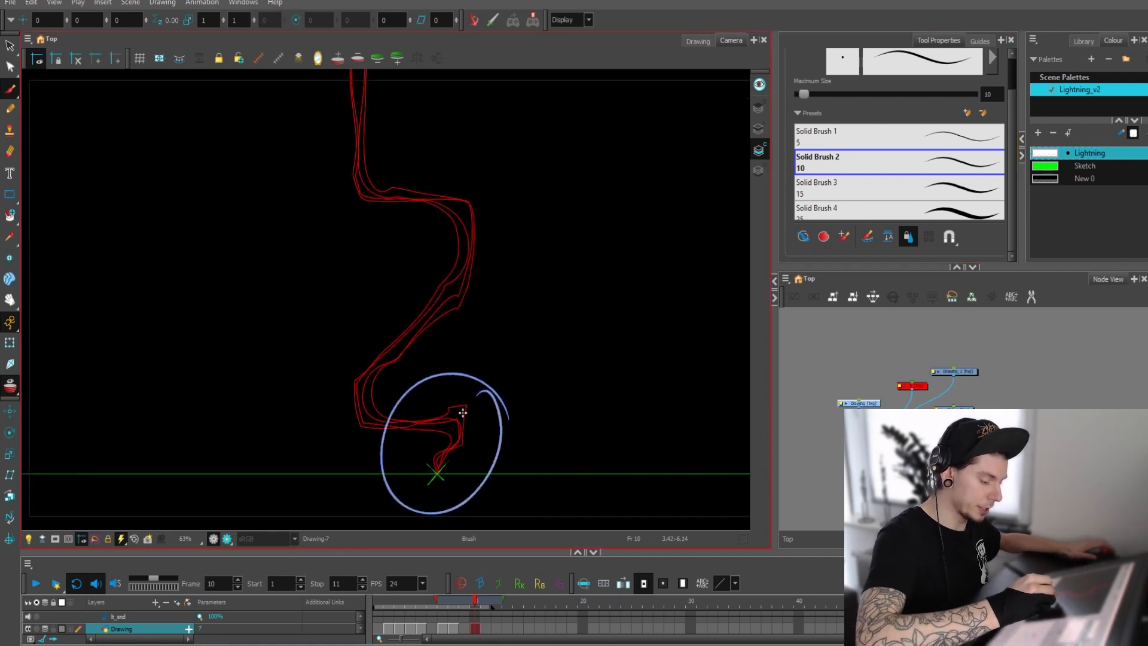
mouse_move(436, 443)
left_mouse_down()
mouse_move(512, 342)
mouse_move(503, 341)
mouse_move(524, 359)
left_mouse_up()
key("1")
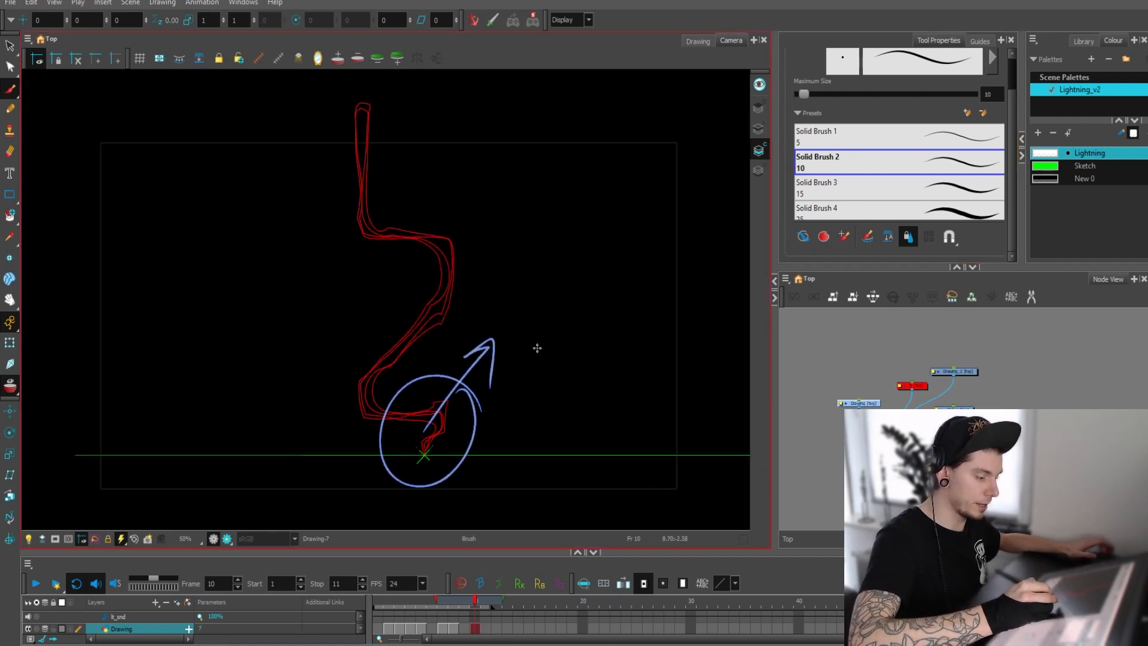
left_click_drag(361, 105, 365, 252)
mouse_move(352, 172)
left_mouse_down()
mouse_move(339, 257)
mouse_move(348, 250)
left_mouse_up()
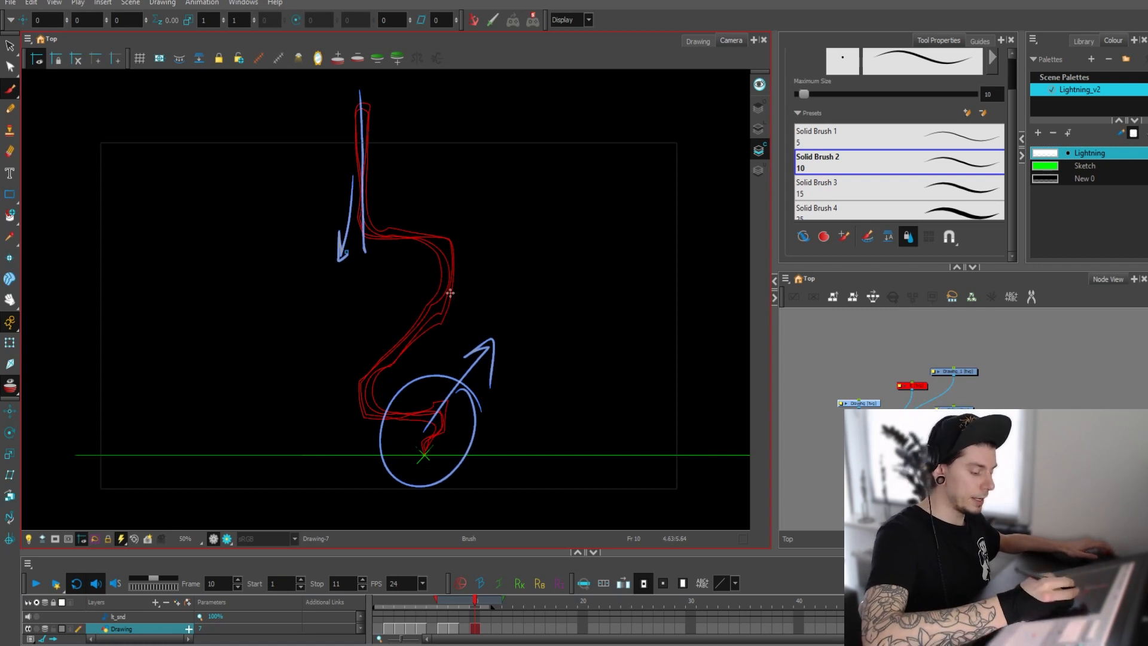
Circle the large upper bend on frame 10 and rough out a path swinging to the opposite side, replacing the first attempt
mouse_move(417, 217)
left_mouse_down()
mouse_move(381, 219)
mouse_move(365, 272)
mouse_move(391, 342)
mouse_move(443, 341)
mouse_move(474, 271)
mouse_move(418, 209)
left_mouse_up()
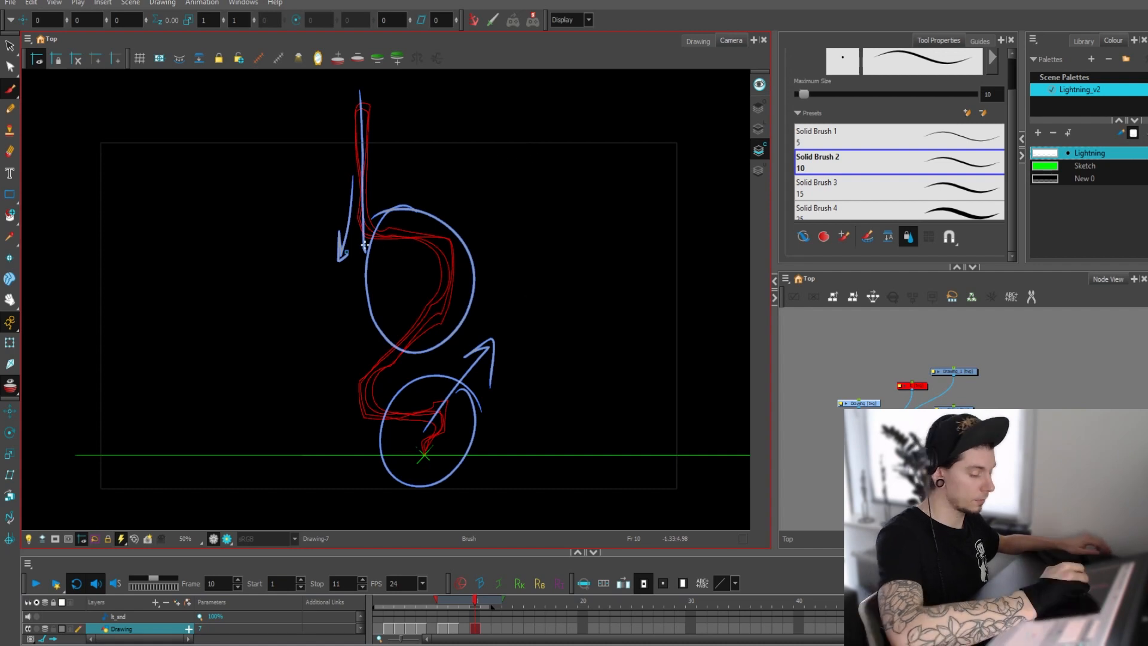
mouse_move(339, 237)
left_mouse_down()
mouse_move(262, 241)
mouse_move(356, 365)
mouse_move(363, 233)
mouse_move(299, 225)
mouse_move(289, 302)
mouse_move(347, 357)
mouse_move(357, 407)
left_mouse_up()
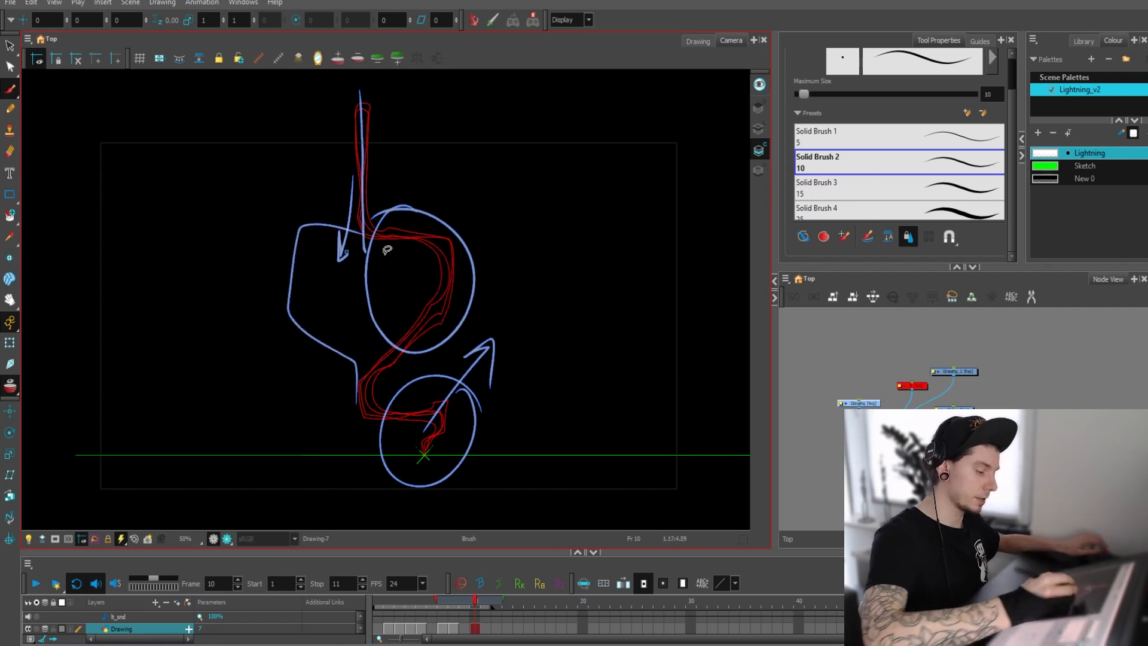
key("ctrl+z")
mouse_move(364, 232)
left_mouse_down()
mouse_move(303, 239)
mouse_move(401, 344)
mouse_move(362, 388)
mouse_move(438, 410)
left_mouse_up()
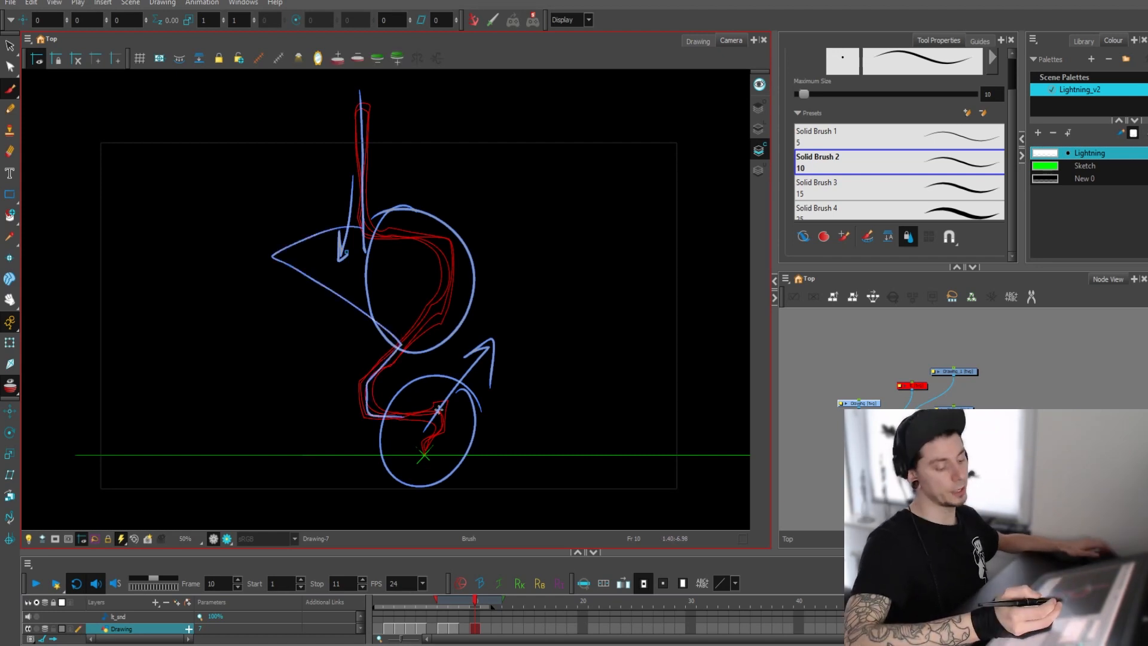
Select all the planning sketches on frame 10 and delete them
key("alt+s")
mouse_move(541, 287)
left_mouse_down()
mouse_move(472, 146)
mouse_move(610, 323)
left_mouse_up()
key("Delete")
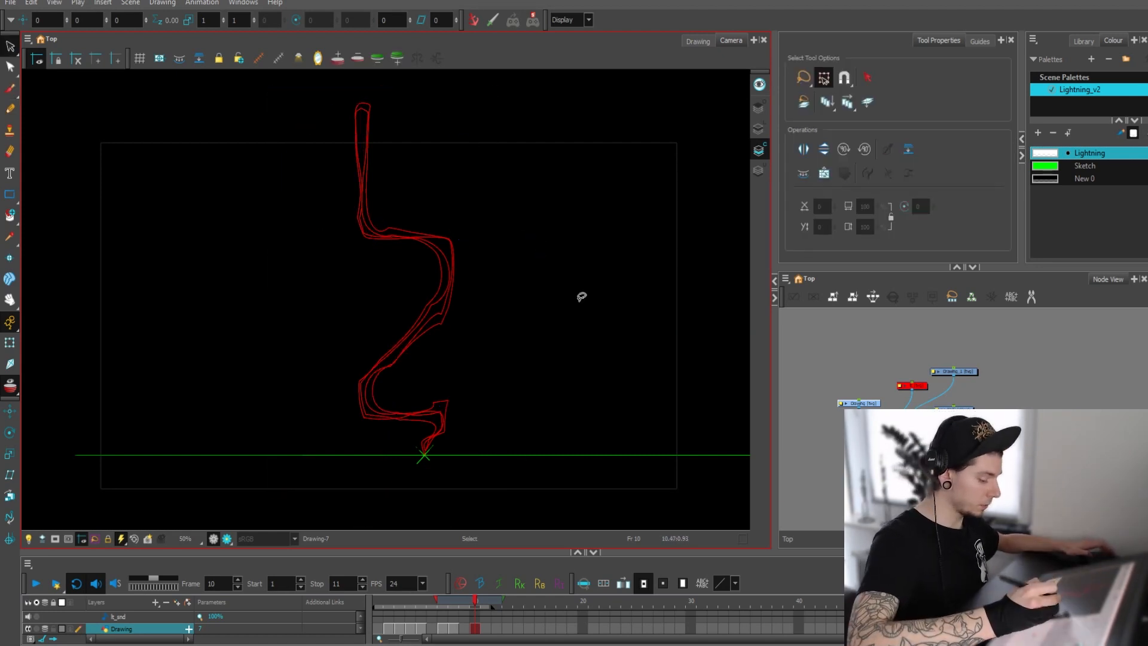
Brush frame 10's first bolt contour down the stem, out to a pointed bend on the left, and around the lower curve to the strike point
key("alt+b")
scroll(572, 274, "up", 2)
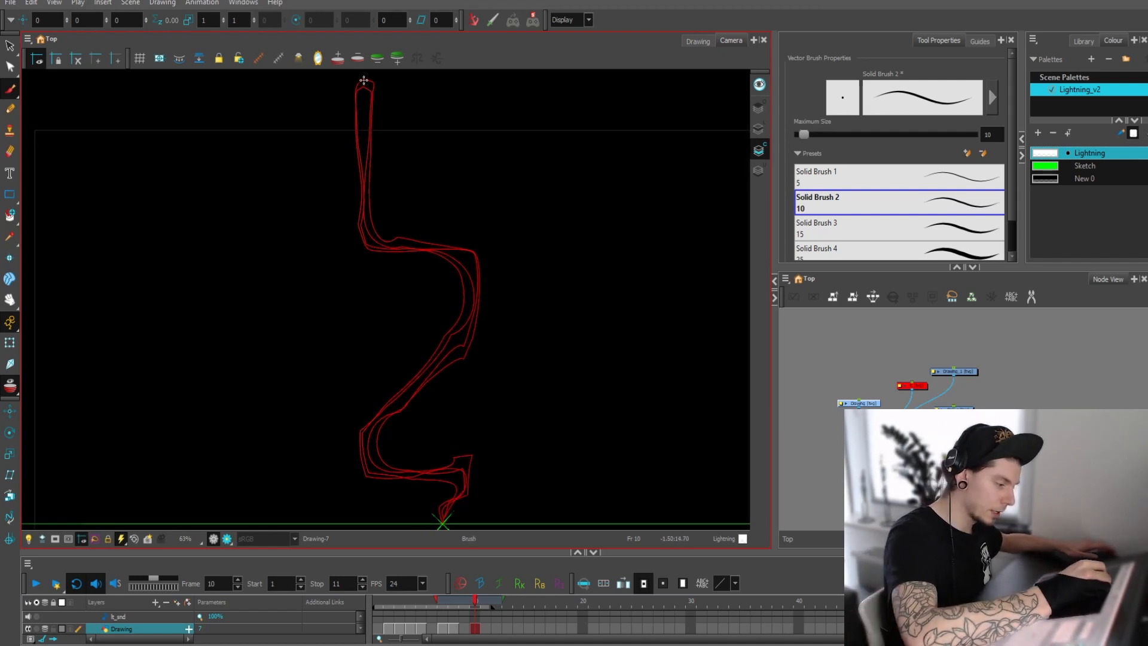
left_click_drag(363, 105, 360, 200)
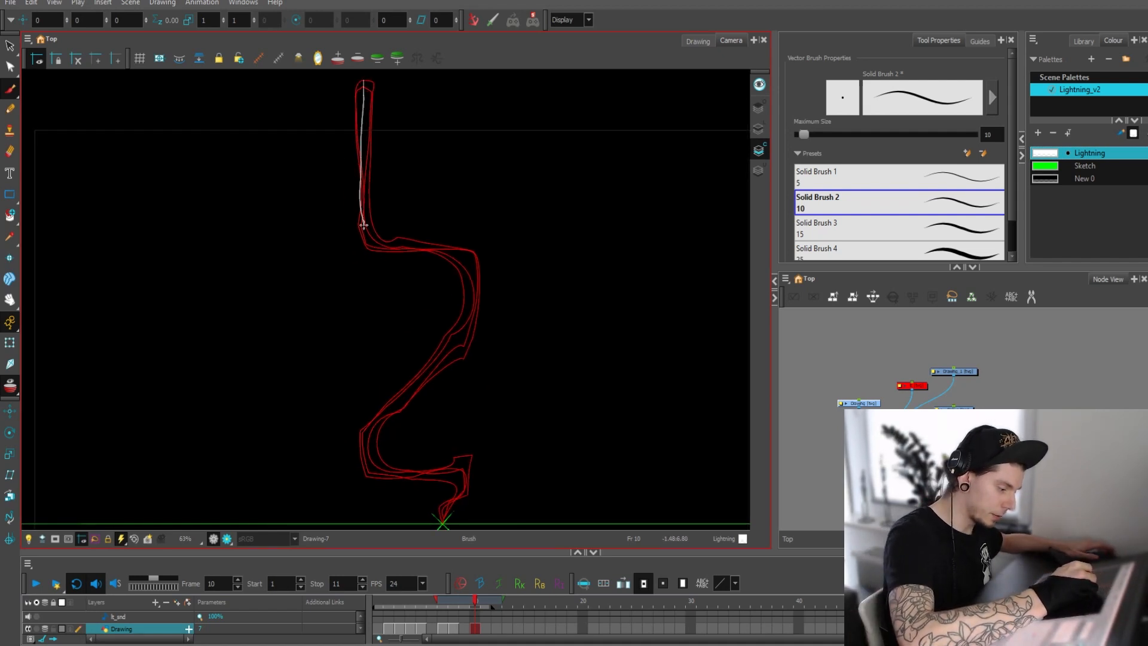
mouse_move(368, 246)
left_mouse_down()
mouse_move(266, 284)
mouse_move(372, 385)
mouse_move(385, 405)
mouse_move(361, 430)
left_mouse_up()
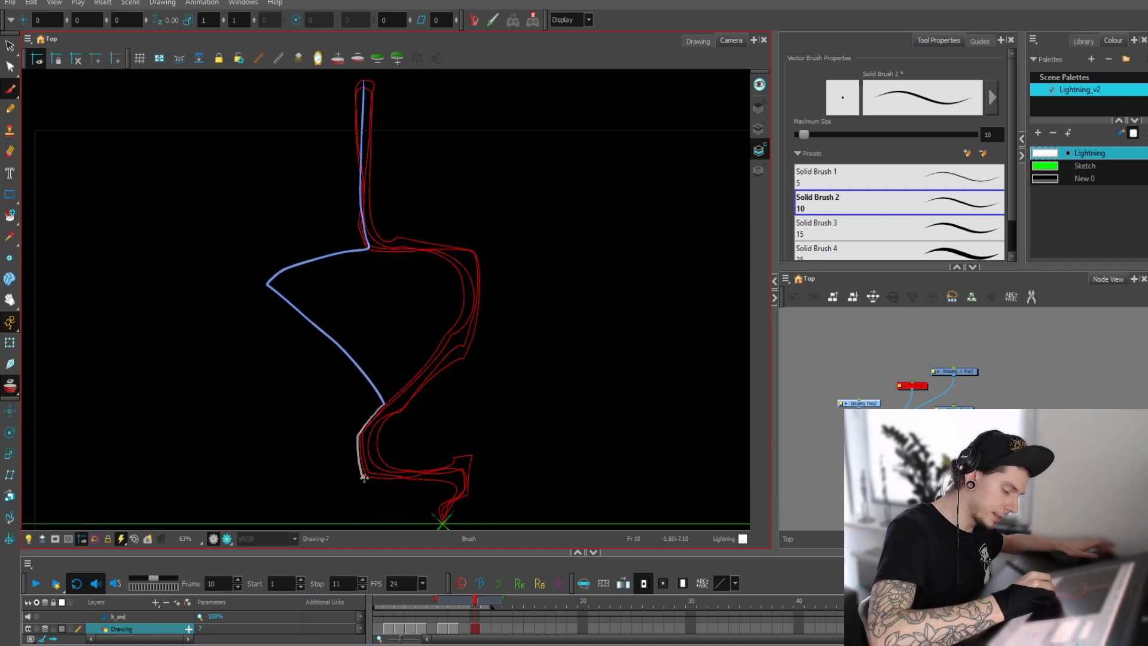
mouse_move(364, 478)
left_mouse_down()
mouse_move(398, 481)
mouse_move(451, 461)
left_mouse_up()
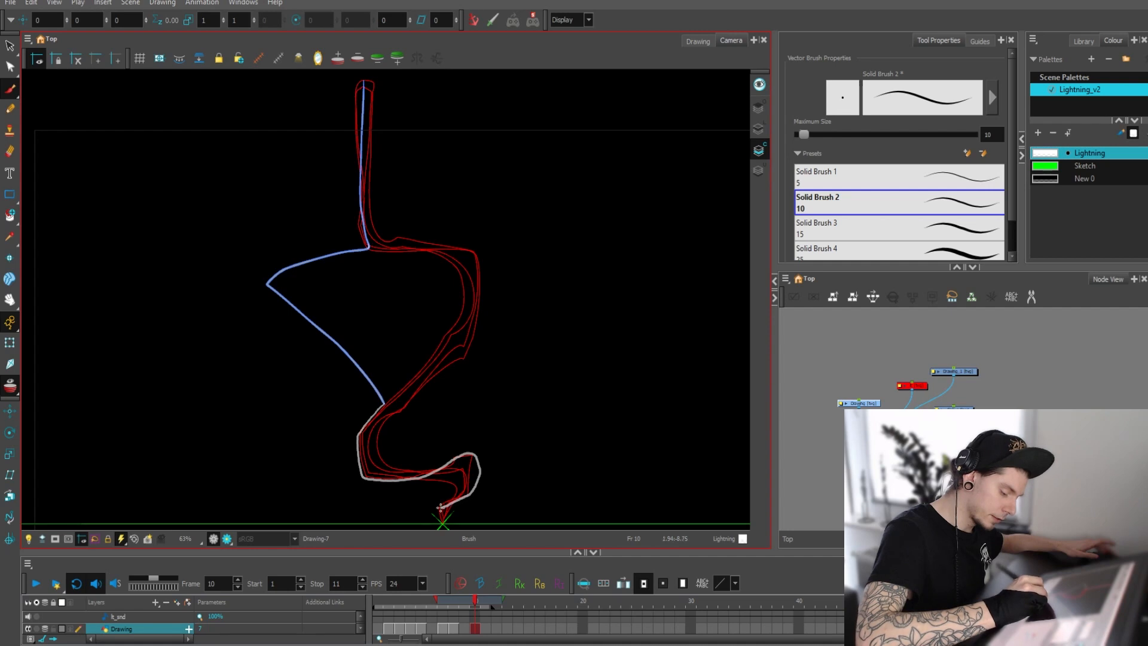
left_click_drag(439, 515, 440, 517)
Erase the end of frame 10's contour near the strike point and redraw it with the brush down to the ground mark
scroll(455, 502, "up", 5)
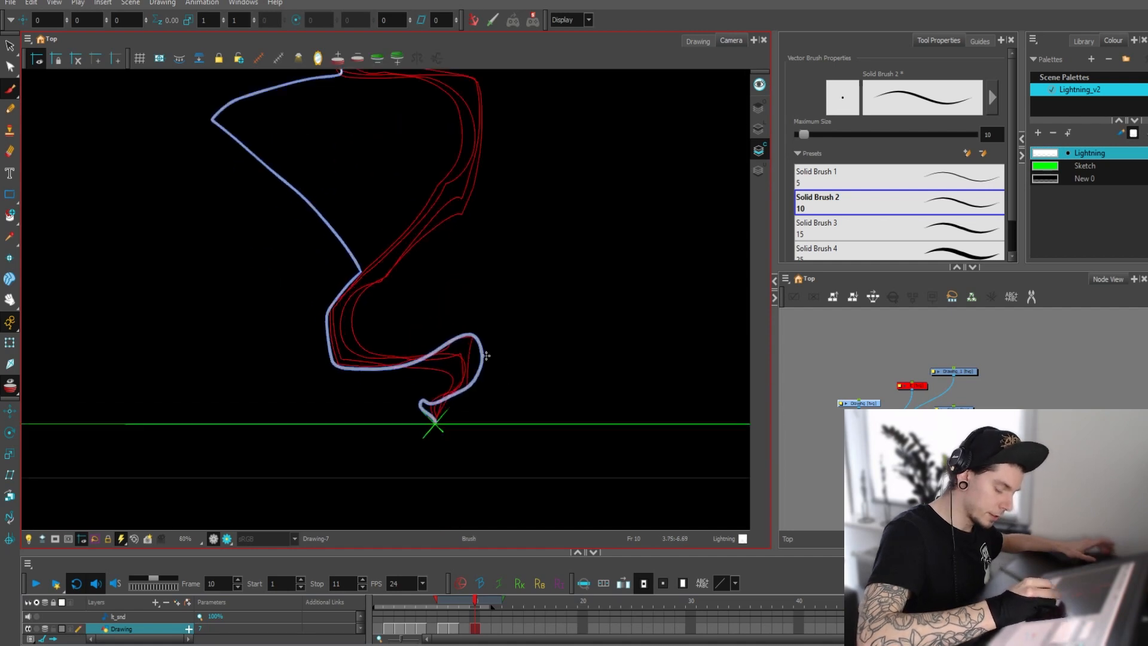
key("alt+e")
mouse_move(437, 436)
left_mouse_down()
mouse_move(414, 420)
mouse_move(455, 418)
mouse_move(452, 472)
left_mouse_up()
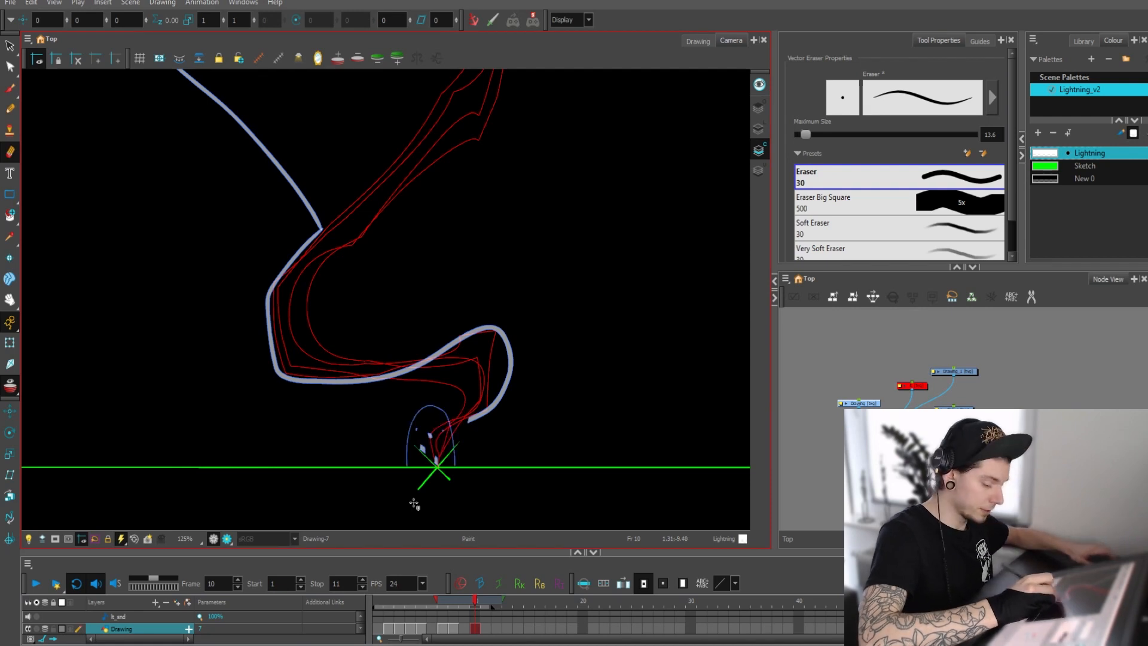
key("alt+b")
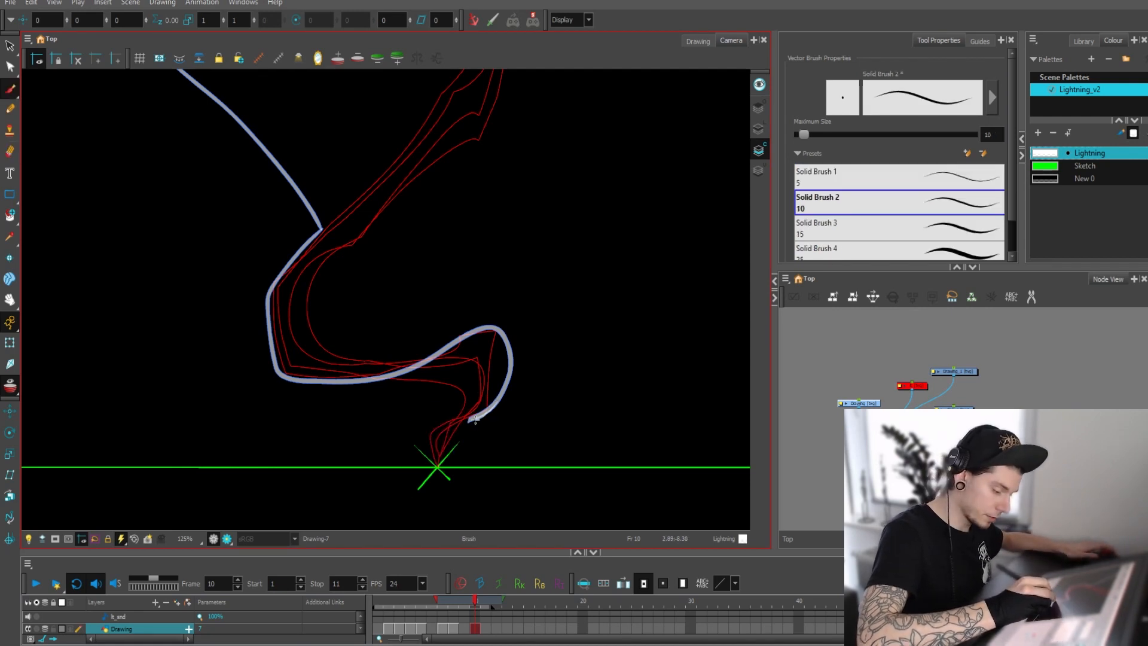
left_click_drag(420, 428, 437, 465)
Compare frame 10's new contour with the preceding frame and inspect the top of its stem up close
key("1")
key("1")
key("1")
key("1")
left_click_drag(535, 296, 532, 390)
key("comma")
key("period")
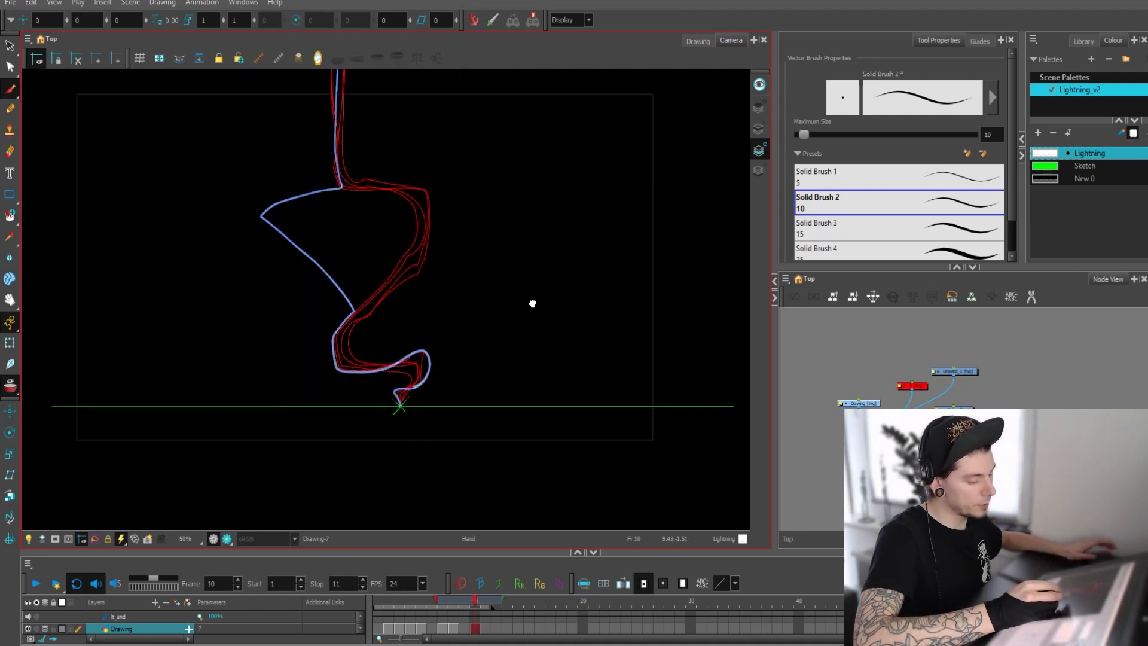
key("2")
key("2")
key("2")
left_click_drag(419, 168, 482, 315)
key("2")
left_click_drag(378, 164, 379, 203)
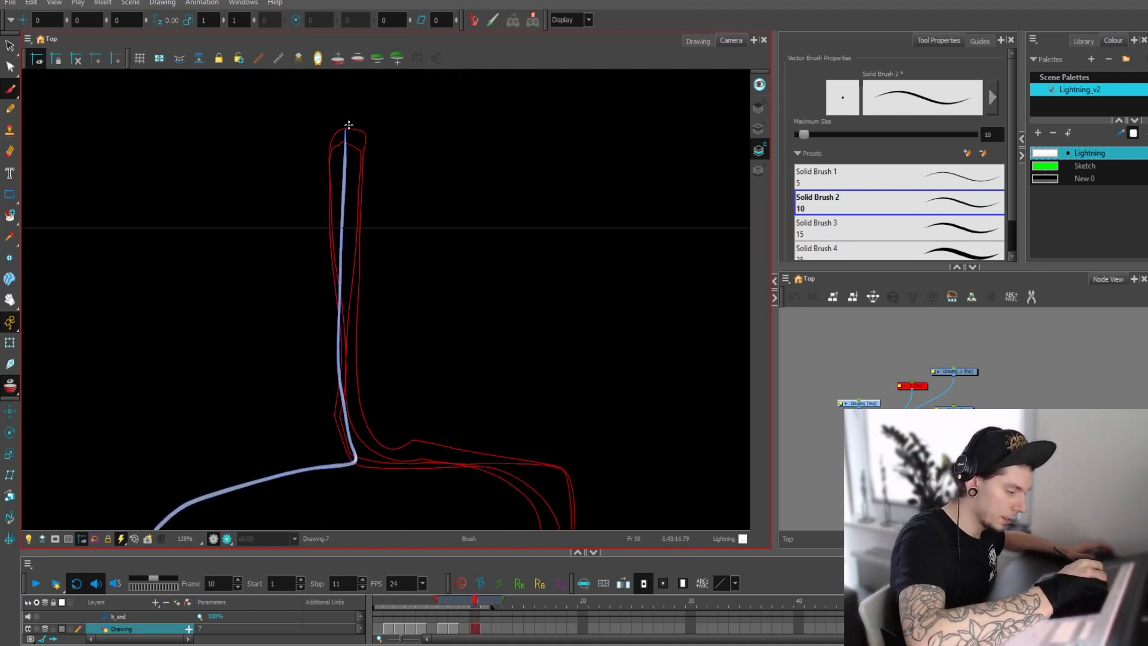
Step back to frame 8 and flip between frames 7 and 8 to compare their bolt shapes
key("1")
key("1")
key("1")
left_click_drag(529, 359, 522, 220)
key("1")
key("1")
key("comma")
key("comma")
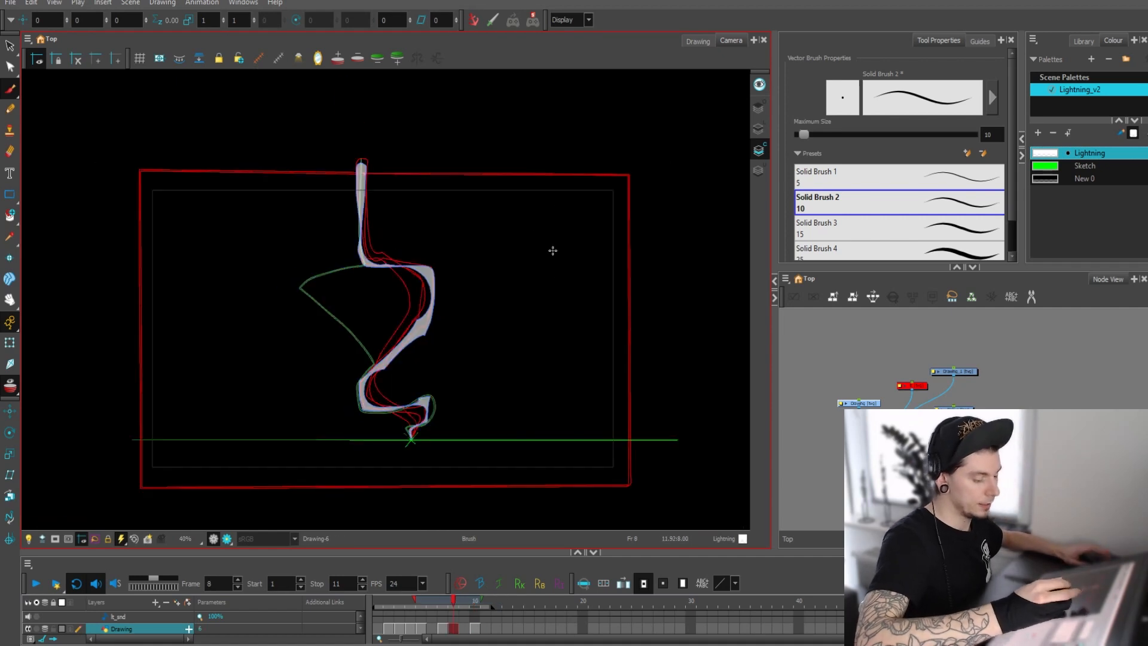
key("comma")
key("period")
left_click_drag(559, 330, 575, 317)
key("2")
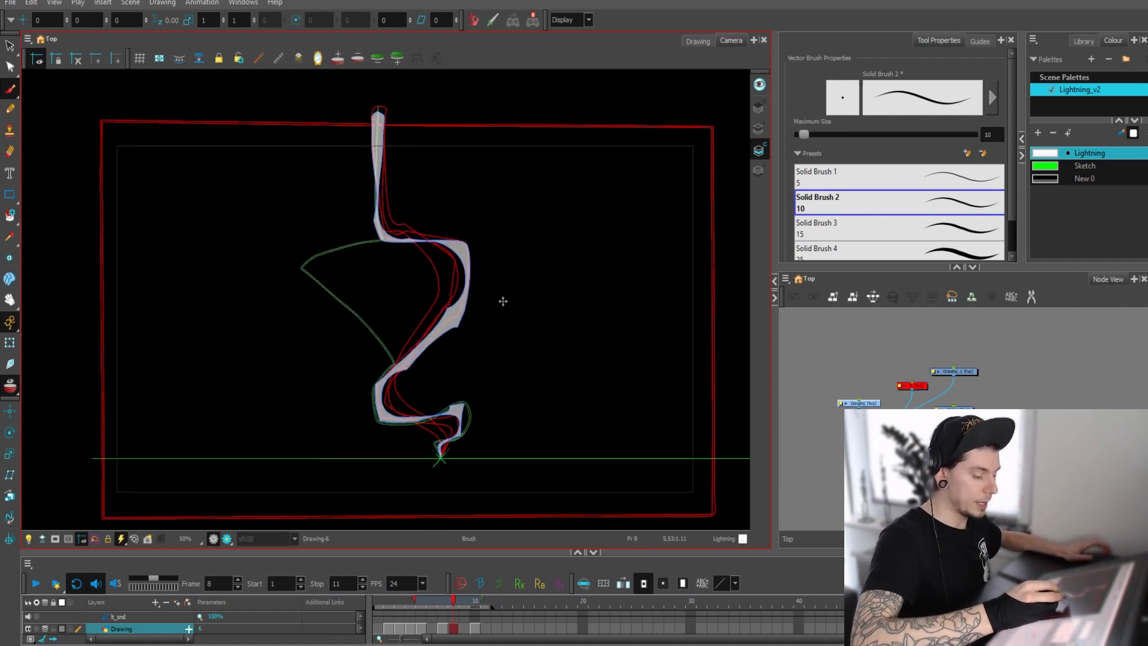
key("comma")
key("period")
Erase a thin sliver from the inner edge of frame 8's bolt below the right bend and remove the cut-off piece
key("alt+e")
key("2")
key("2")
key("2")
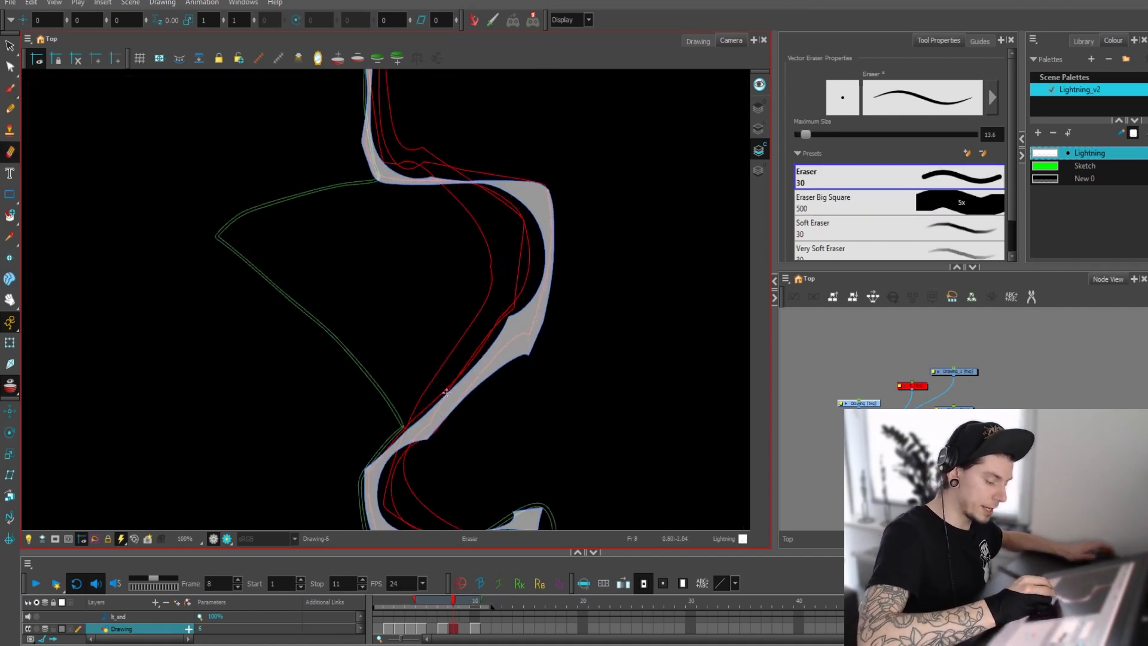
mouse_move(429, 410)
left_mouse_down()
mouse_move(499, 350)
mouse_move(512, 315)
left_mouse_up()
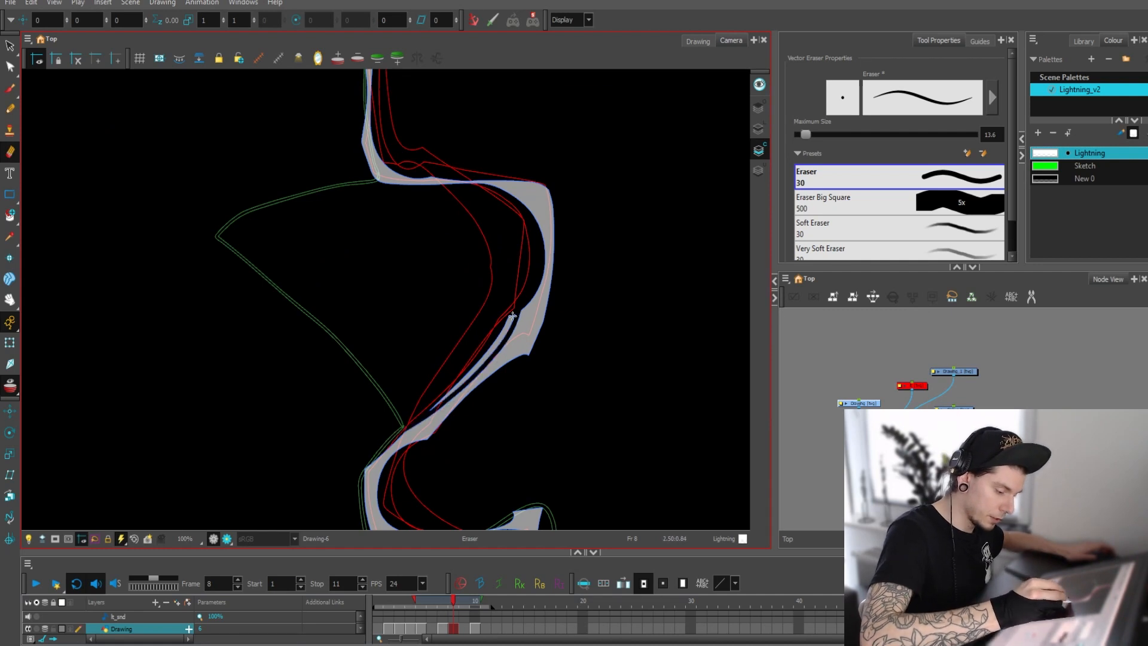
key("ctrl+z")
key("alt+i")
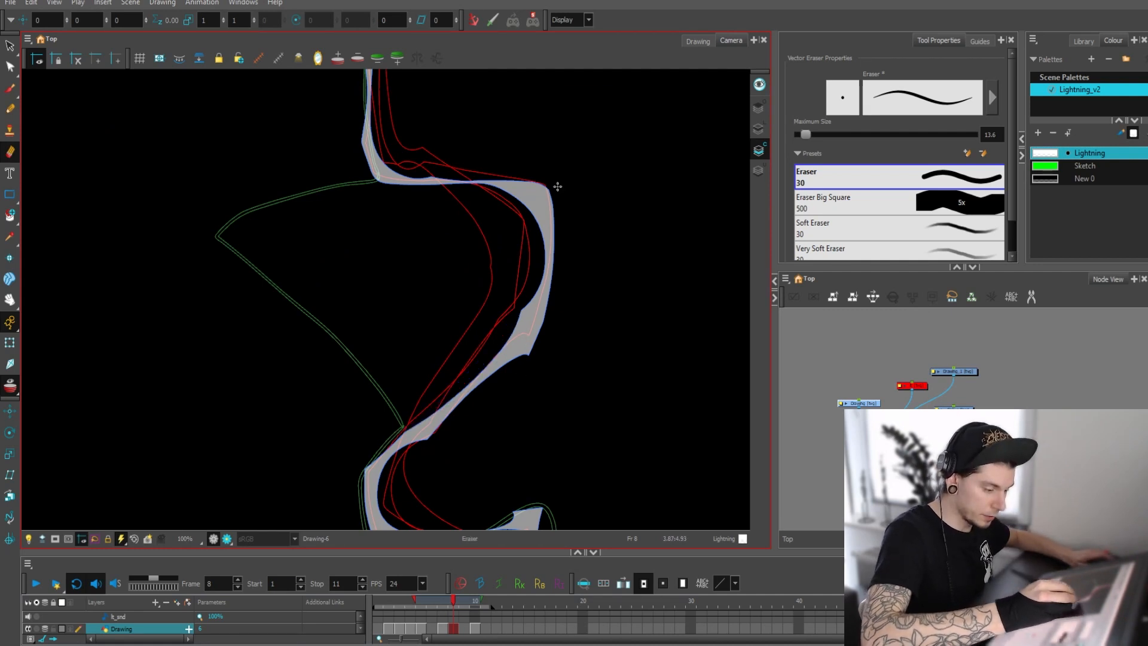
Trim the outer edge of frame 8's right bend into a sharper corner and trim the bolt's lower left curve
mouse_move(545, 172)
left_mouse_down()
mouse_move(551, 267)
mouse_move(512, 388)
left_mouse_up()
key("i")
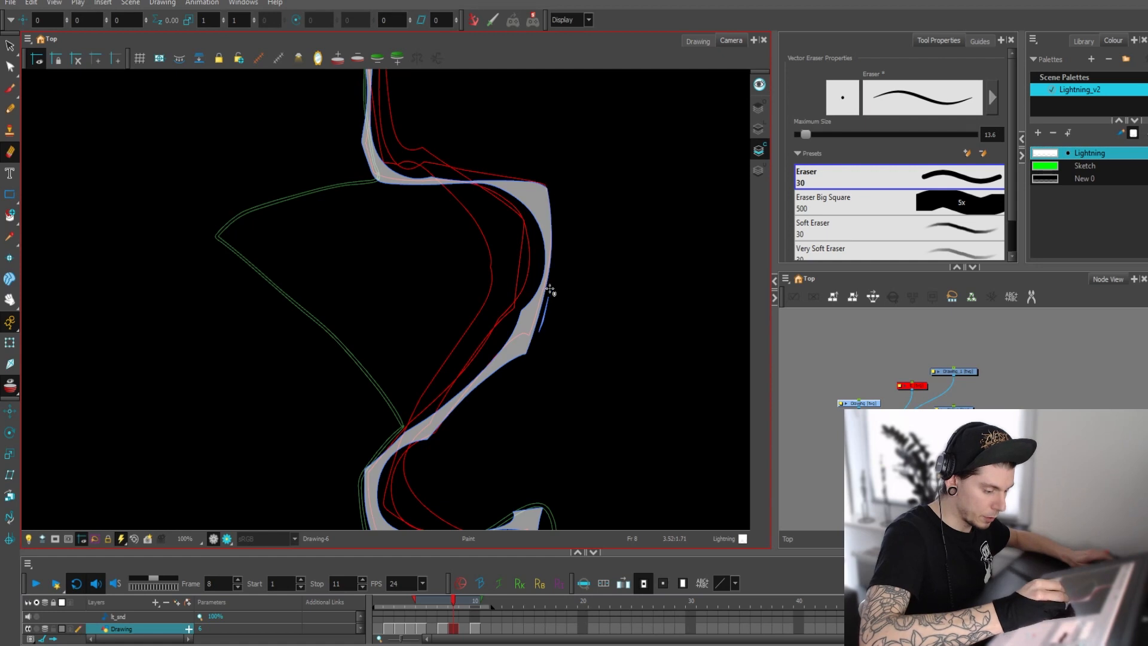
scroll(569, 293, "down", 5)
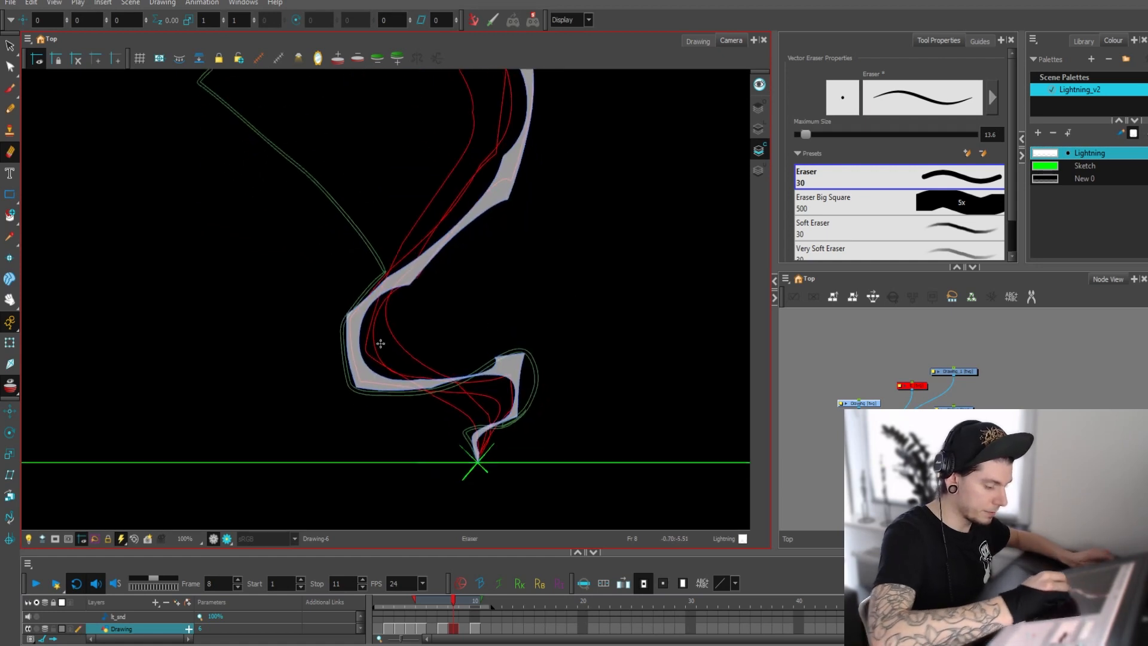
mouse_move(393, 288)
left_mouse_down()
mouse_move(358, 329)
mouse_move(360, 358)
mouse_move(379, 374)
left_mouse_up()
Flip between frames 7, 8 and 9 to compare the trimmed bolt with its neighbouring frames
left_click_drag(578, 251, 579, 305)
key("1")
key("1")
key("comma")
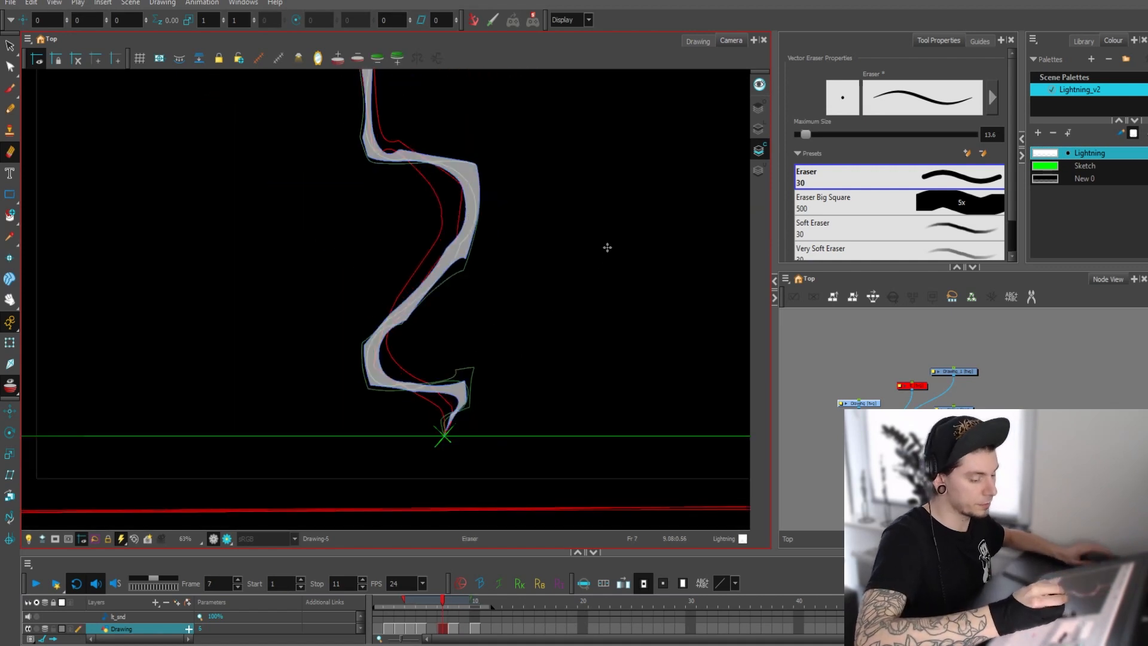
key("period")
left_click_drag(598, 229, 599, 282)
key("period")
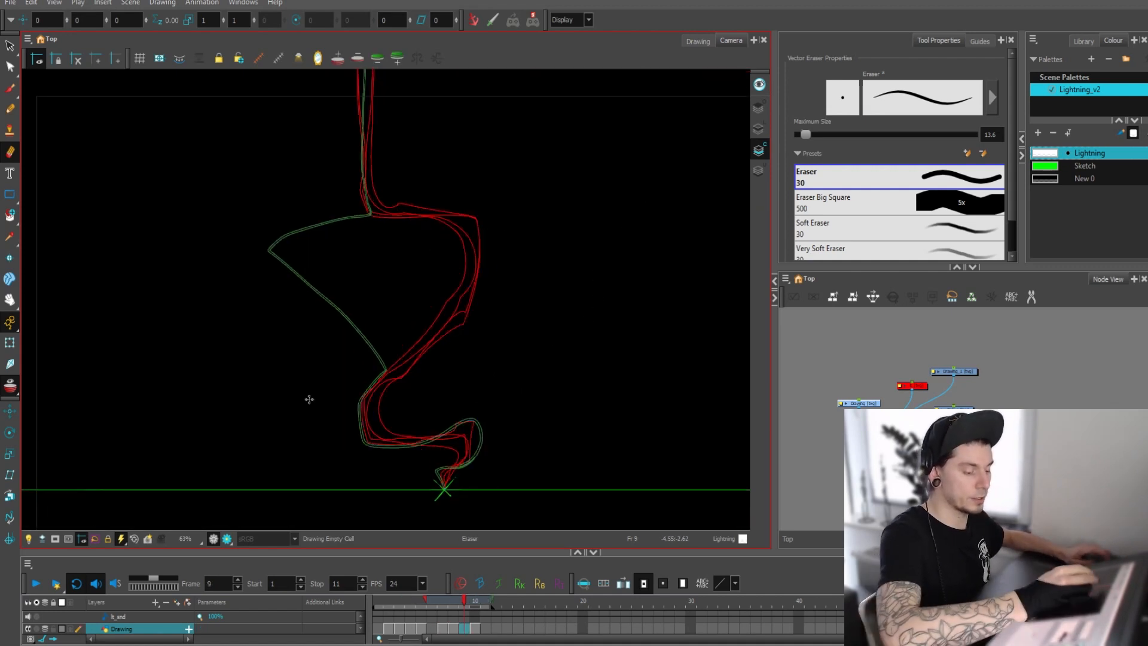
key("comma")
key("period")
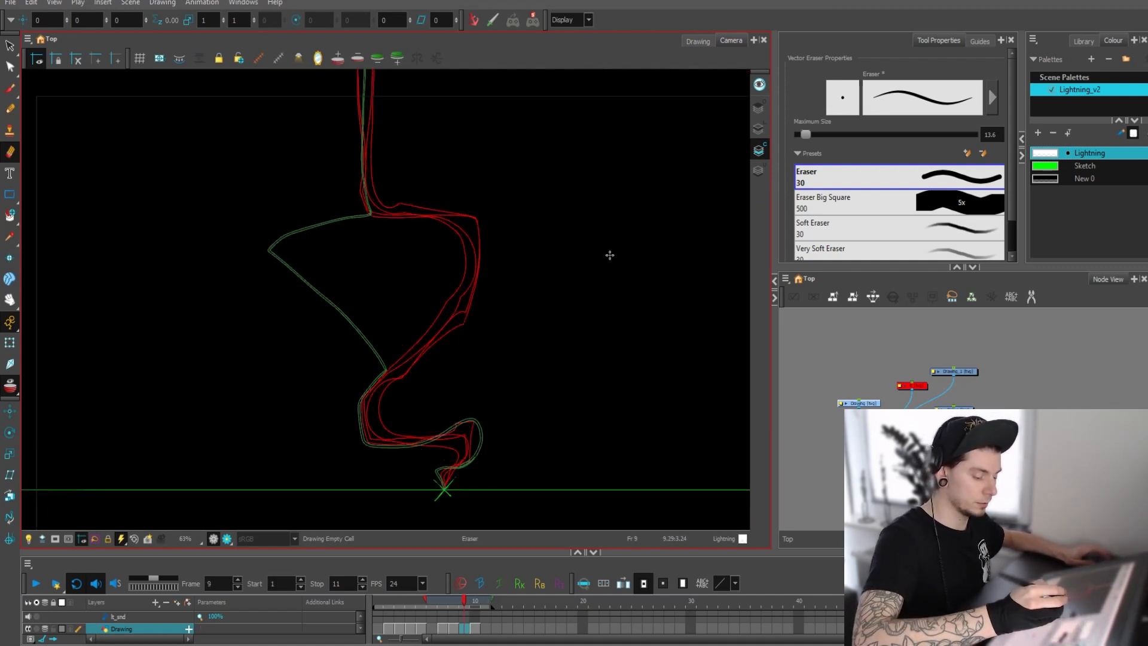
key("comma")
key("period")
Brush a thin bolt line on frame 9 along the preceding bolt, through the right bend and lower curve to the ground mark
key("alt+b")
scroll(591, 251, "up", 2)
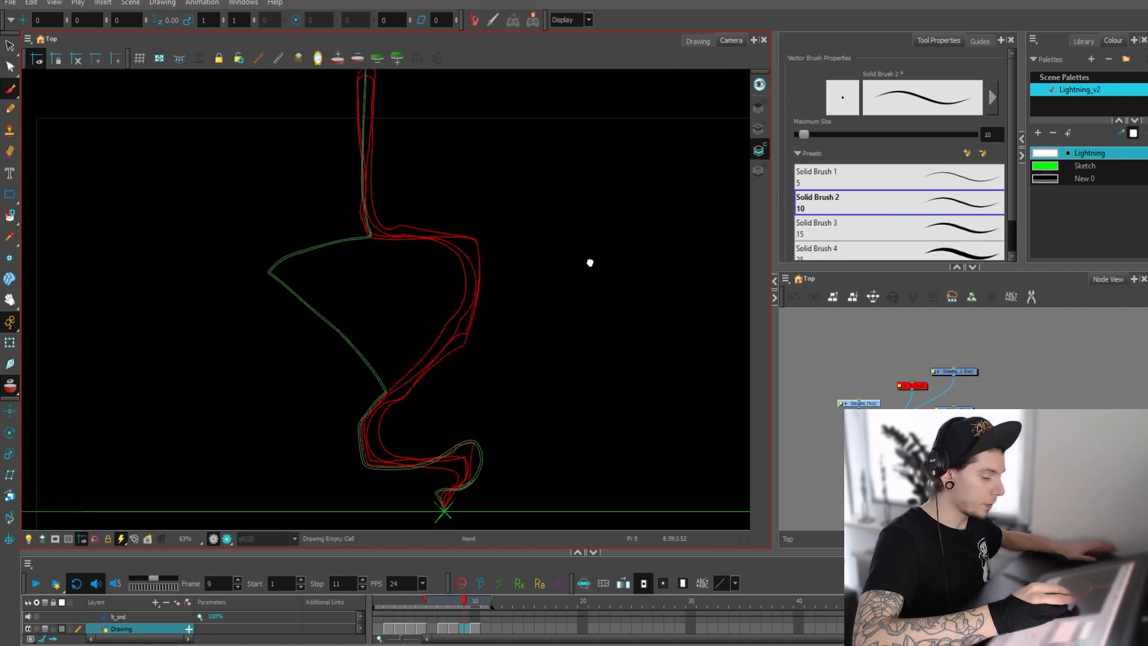
key("comma")
key("period")
key("comma")
key("period")
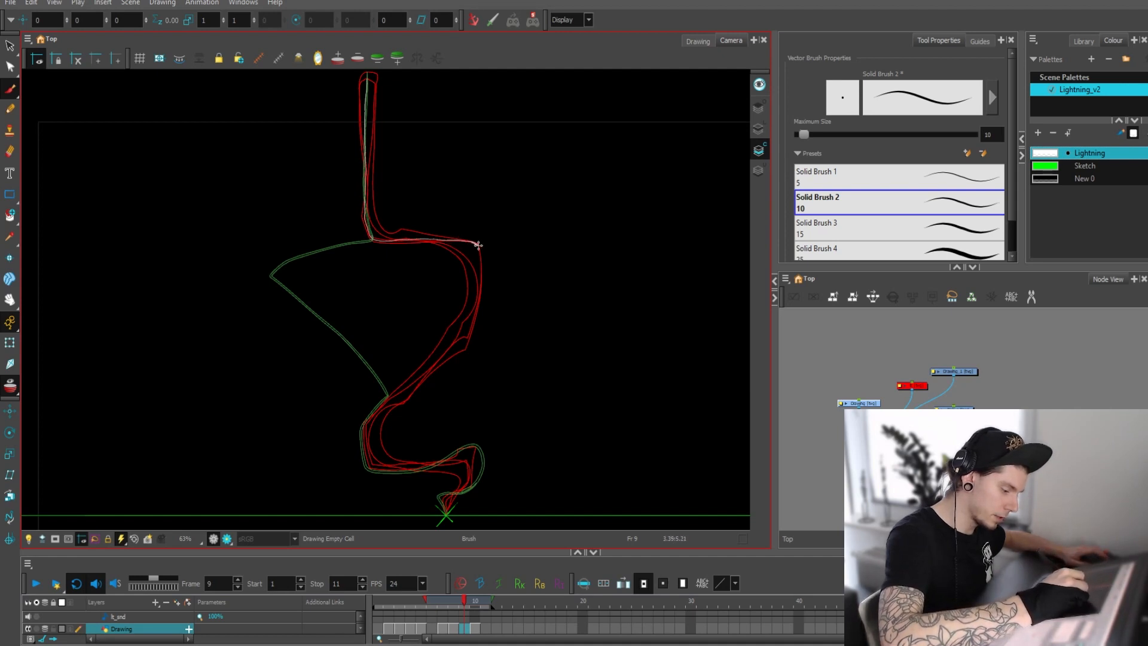
mouse_move(482, 258)
left_mouse_down()
mouse_move(465, 337)
mouse_move(402, 402)
mouse_move(371, 414)
left_mouse_up()
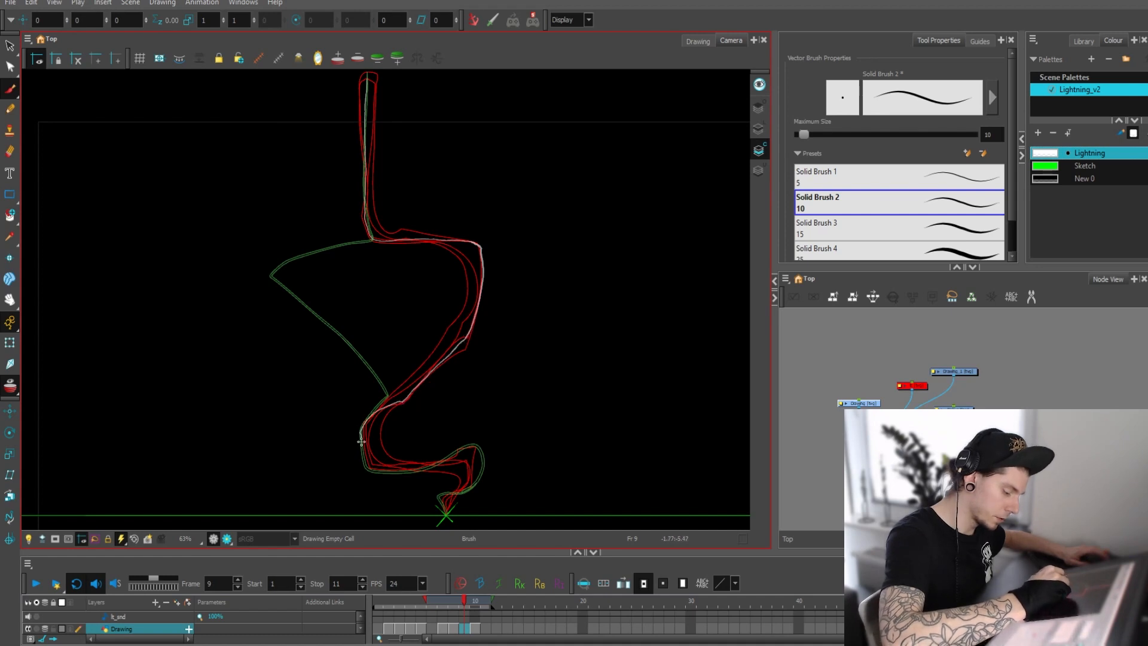
left_click_drag(368, 467, 455, 463)
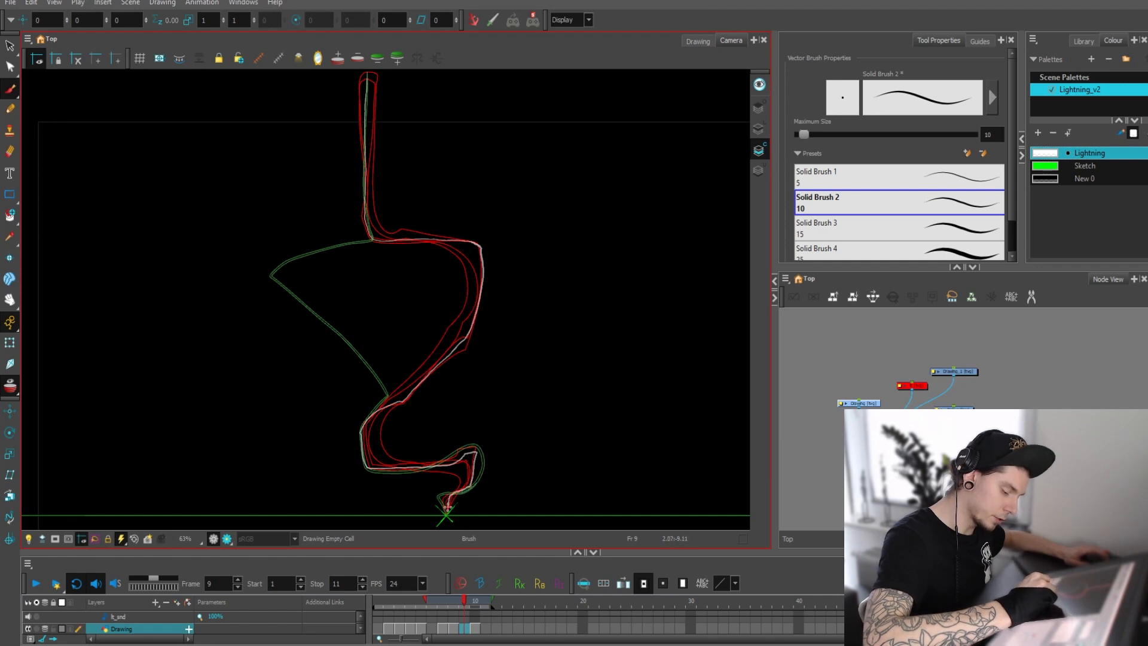
left_click_drag(447, 507, 447, 515)
Inspect frame 9's new thin bolt line up close and check it against the preceding frame
key("comma")
key("period")
key("space")
left_click_drag(610, 338, 612, 291)
key("2")
key("2")
key("2")
key("2")
key("space")
left_click_drag(659, 244, 631, 288)
key("1")
key("1")
key("1")
key("1")
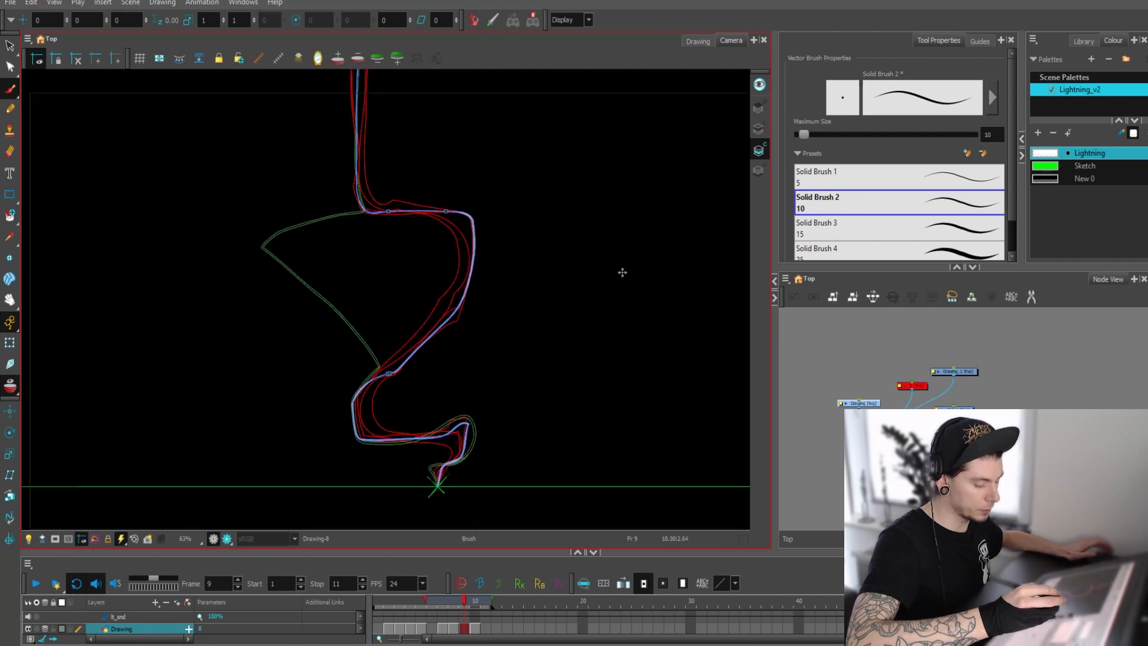
Flip through frames 8, 9 and 10 to compare how the bolt changes shape
key("comma")
key("period")
key("1")
key("1")
key("comma")
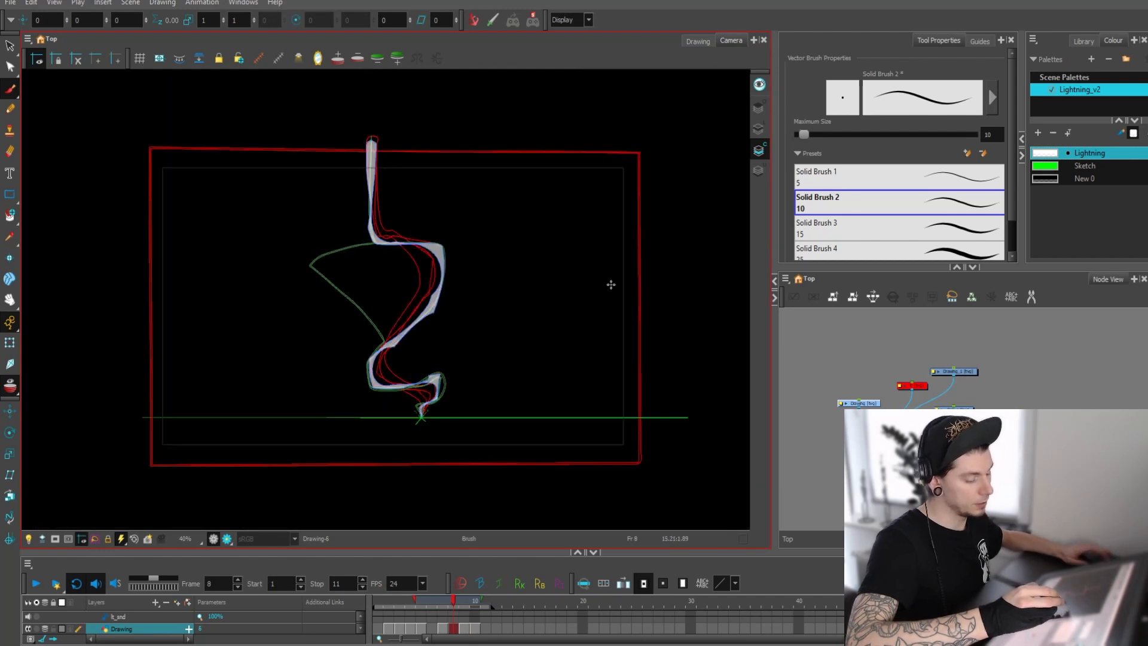
key("period")
key("2")
key("period")
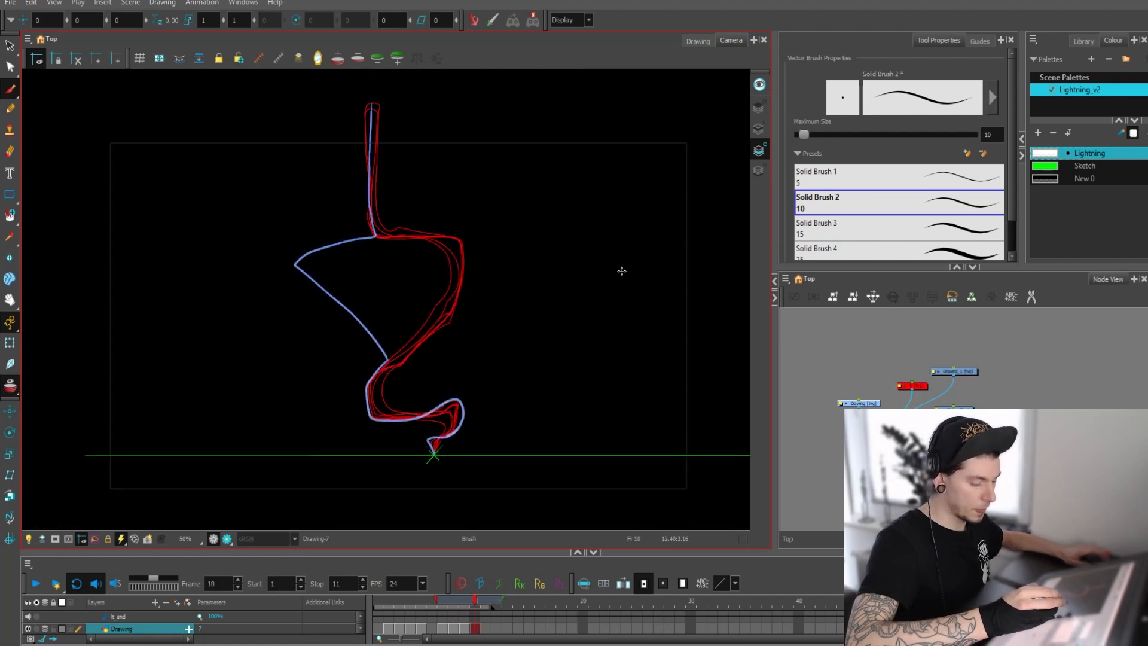
key("2")
key("2")
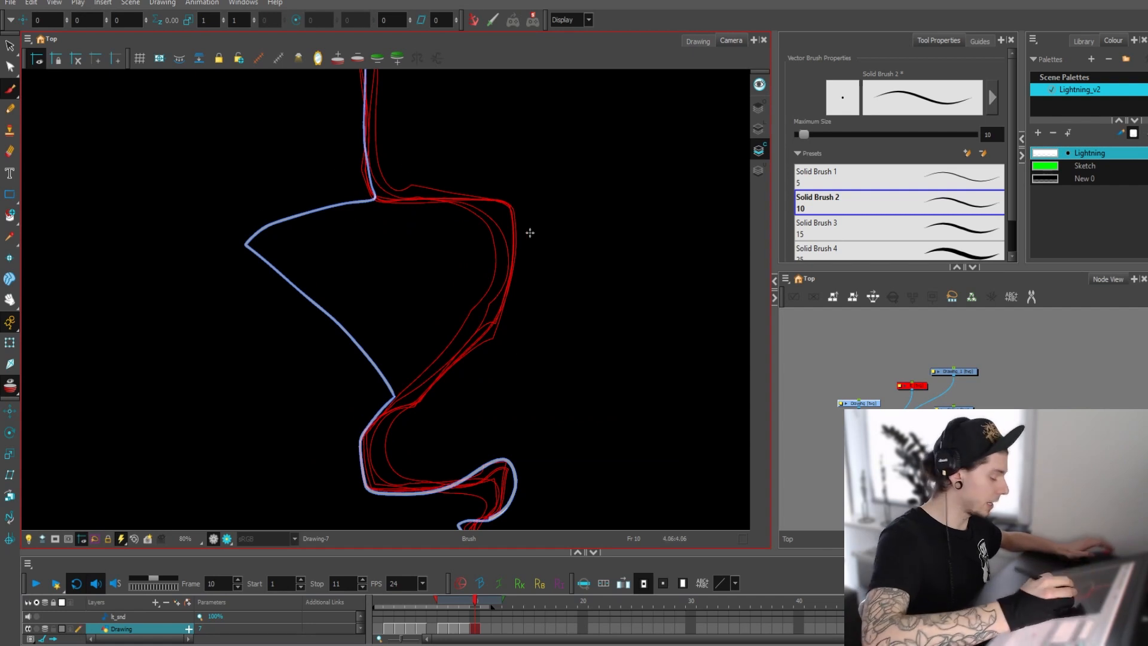
mouse_move(412, 248)
left_mouse_down()
mouse_move(332, 245)
mouse_move(340, 285)
left_mouse_up()
left_click_drag(295, 233, 360, 221)
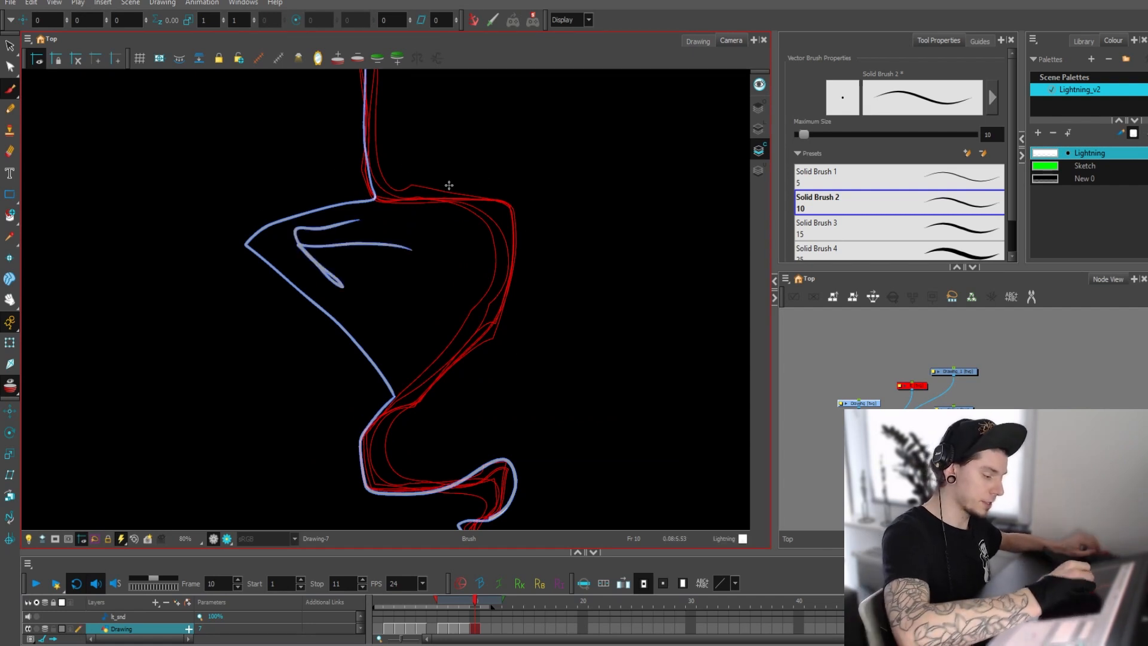
key("ctrl+z")
key("ctrl+z")
mouse_move(431, 189)
left_mouse_down()
mouse_move(504, 208)
mouse_move(507, 235)
mouse_move(499, 326)
mouse_move(430, 364)
left_mouse_up()
mouse_move(544, 220)
left_mouse_down()
mouse_move(425, 403)
mouse_move(557, 259)
mouse_move(605, 254)
mouse_move(590, 300)
left_mouse_up()
key("ctrl+z")
key("ctrl+z")
Brush a remnant of the old bolt around the right bend on frame 10, using frame 8 as reference, and fill it
key("2")
key("2")
key("f")
key("g")
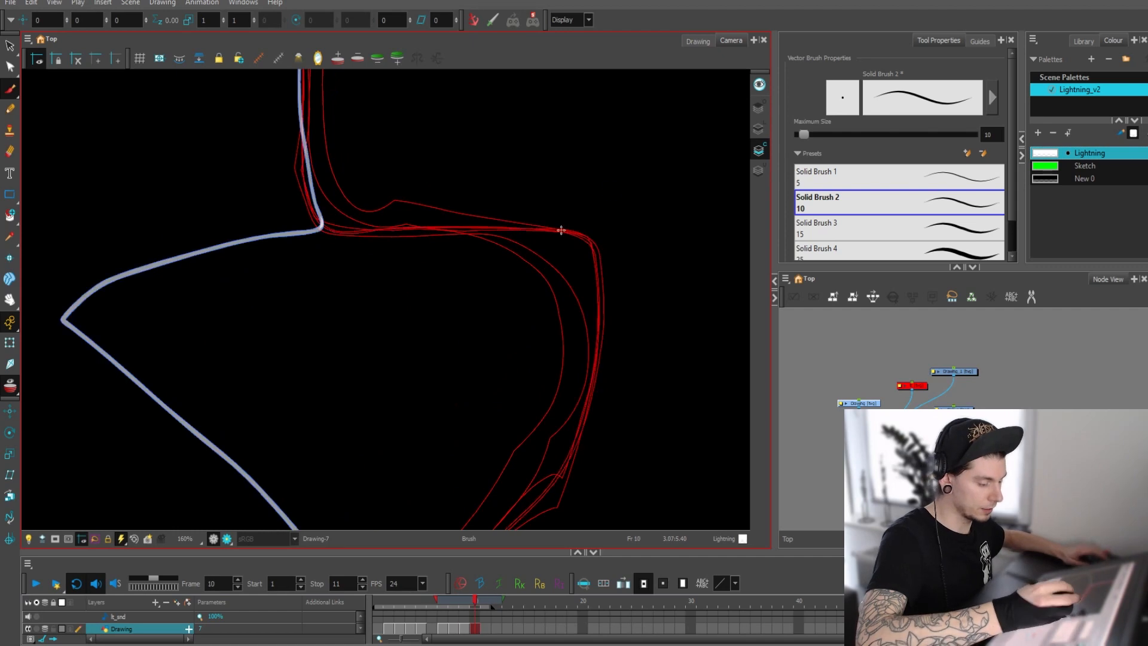
left_click_drag(504, 169, 475, 179)
key("f")
key("f")
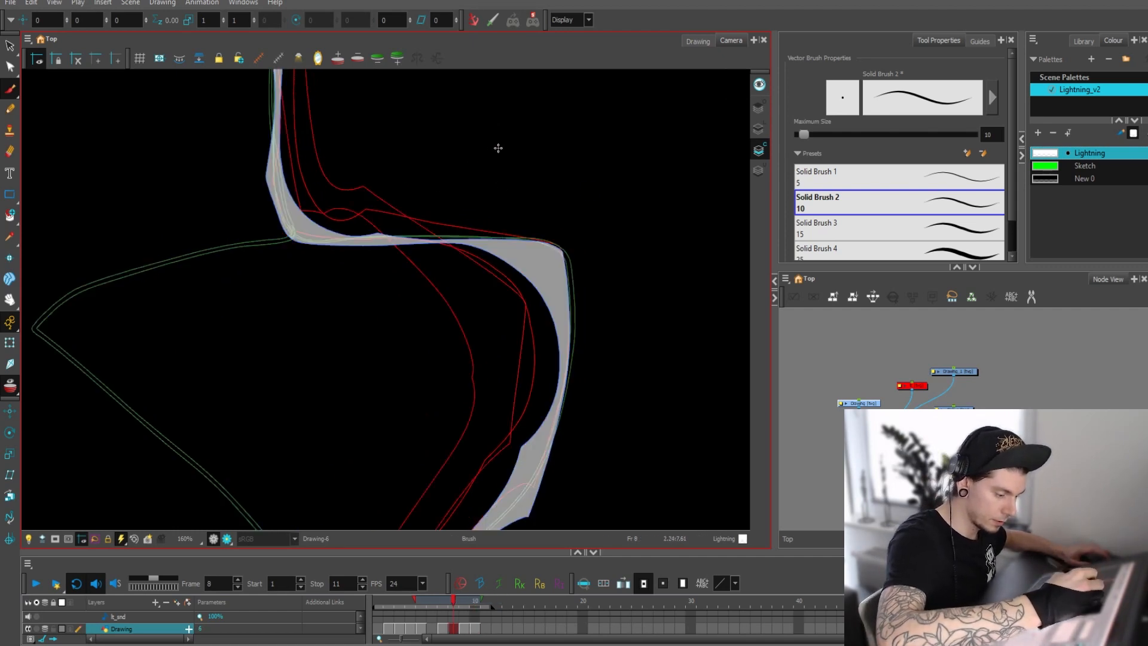
key("g")
key("g")
mouse_move(453, 235)
left_mouse_down()
mouse_move(550, 239)
mouse_move(573, 250)
mouse_move(581, 277)
mouse_move(559, 456)
mouse_move(501, 525)
mouse_move(554, 431)
mouse_move(572, 362)
mouse_move(559, 270)
mouse_move(490, 237)
mouse_move(420, 227)
left_mouse_up()
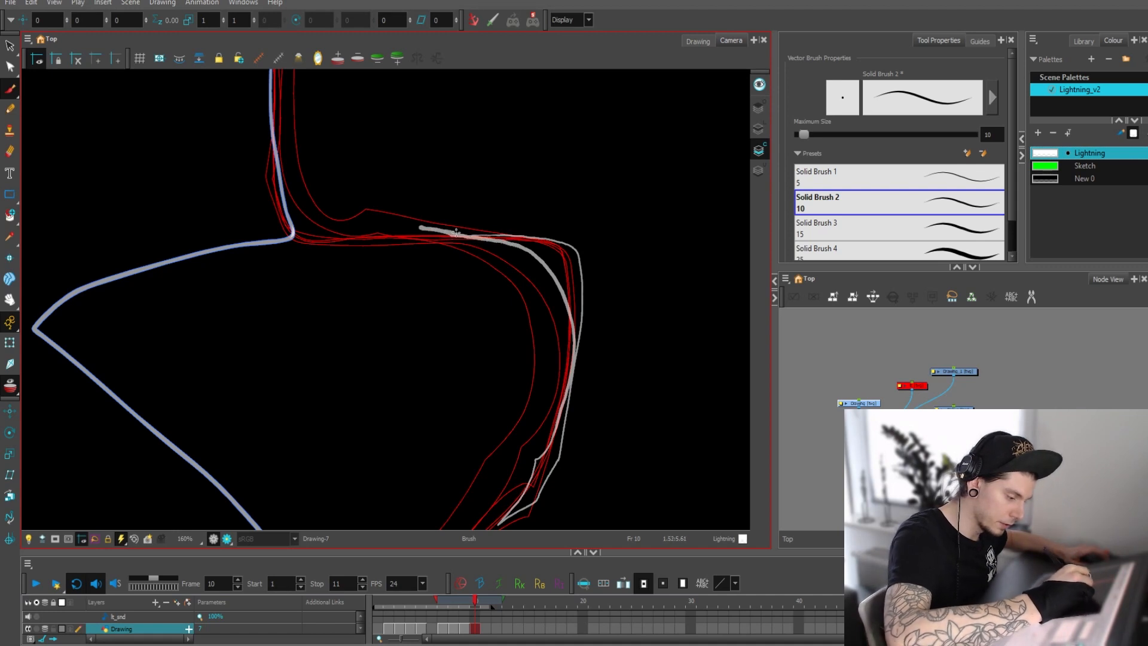
mouse_move(588, 196)
left_mouse_down()
mouse_move(584, 543)
mouse_move(647, 289)
left_mouse_up()
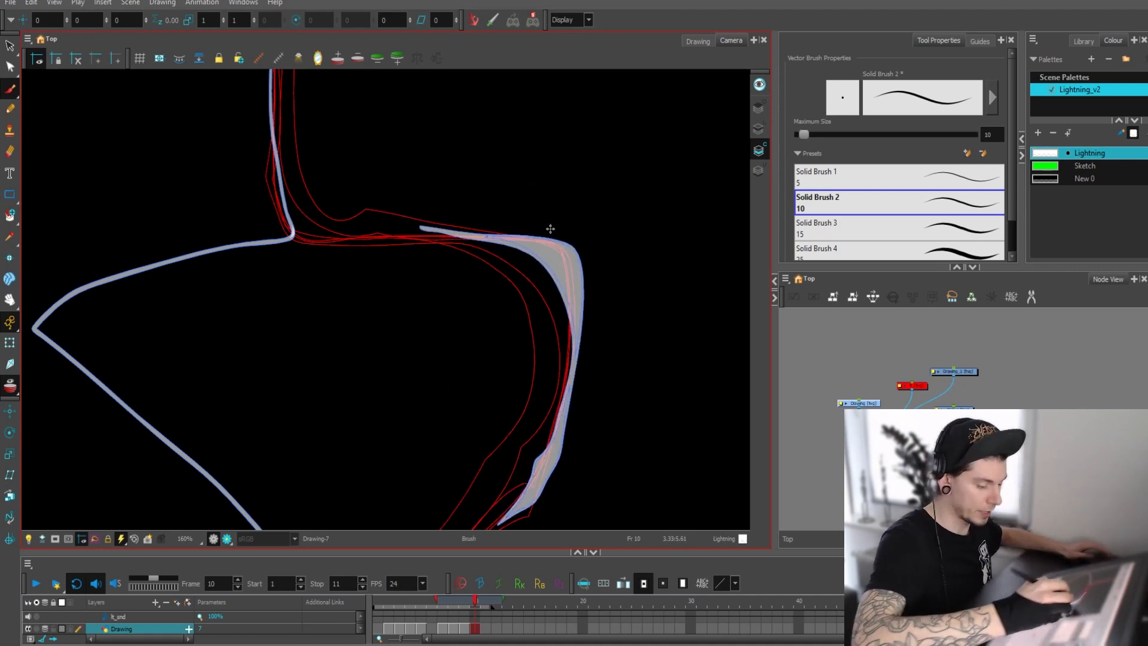
Erase along the inner edge of frame 10's right-bend remnant to thin it and remove the cut-off slivers
key("alt+e")
left_click_drag(408, 221, 572, 223)
left_click_drag(606, 245, 599, 219)
key("ctrl+a")
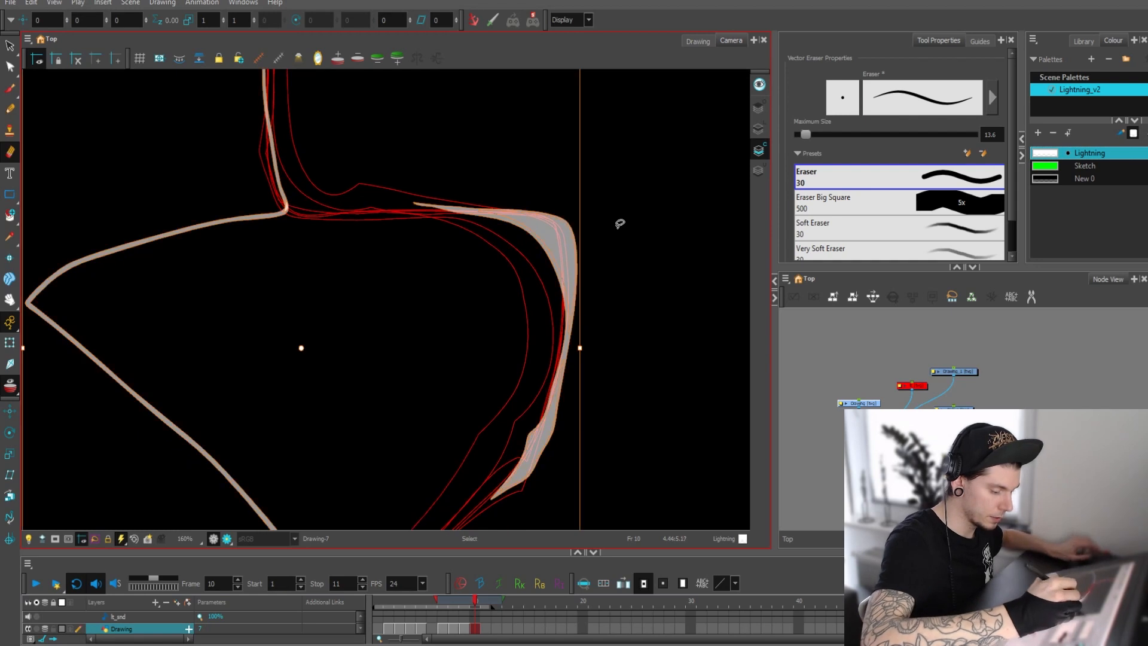
mouse_move(406, 205)
left_mouse_down()
mouse_move(547, 248)
mouse_move(537, 394)
left_mouse_up()
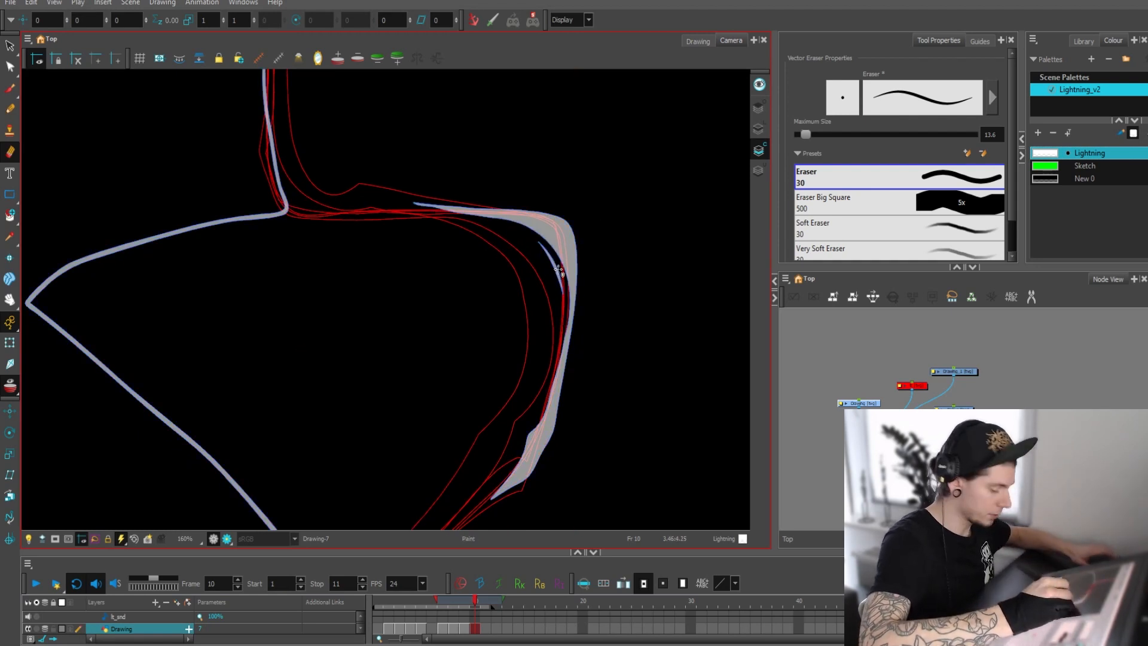
left_click_drag(557, 269, 546, 309)
left_click_drag(594, 403, 621, 310)
mouse_move(592, 204)
left_mouse_down()
mouse_move(527, 437)
mouse_move(603, 360)
left_mouse_up()
key("1")
key("1")
key("1")
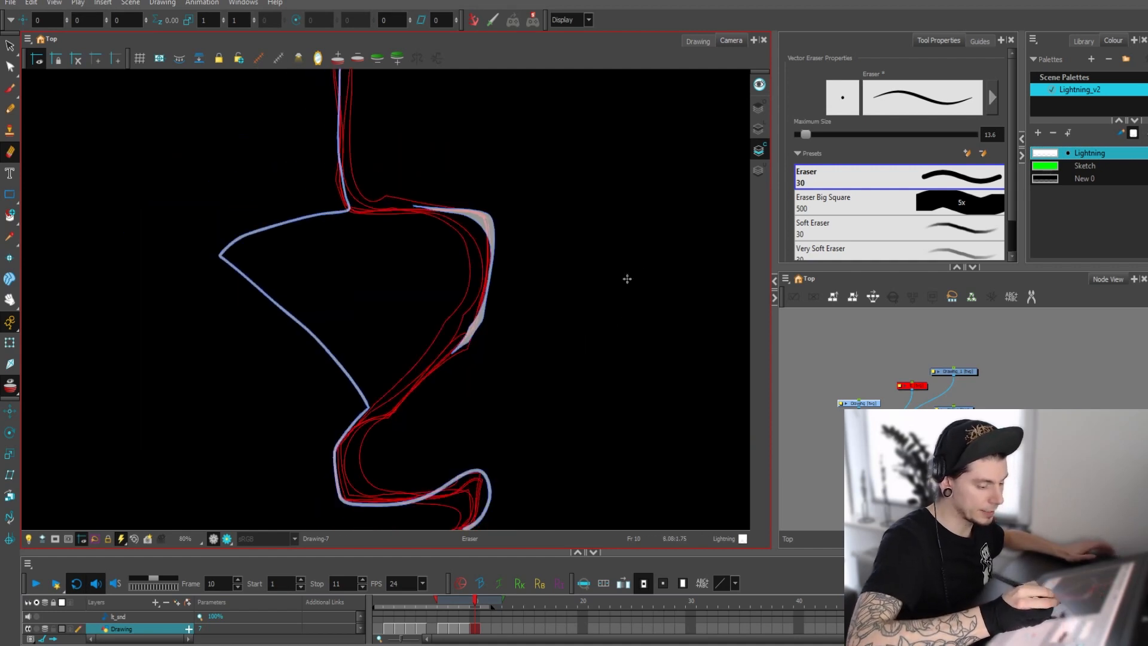
Flip through frames 8 to 10 to compare the thinned remnant with the preceding bolts
key("comma")
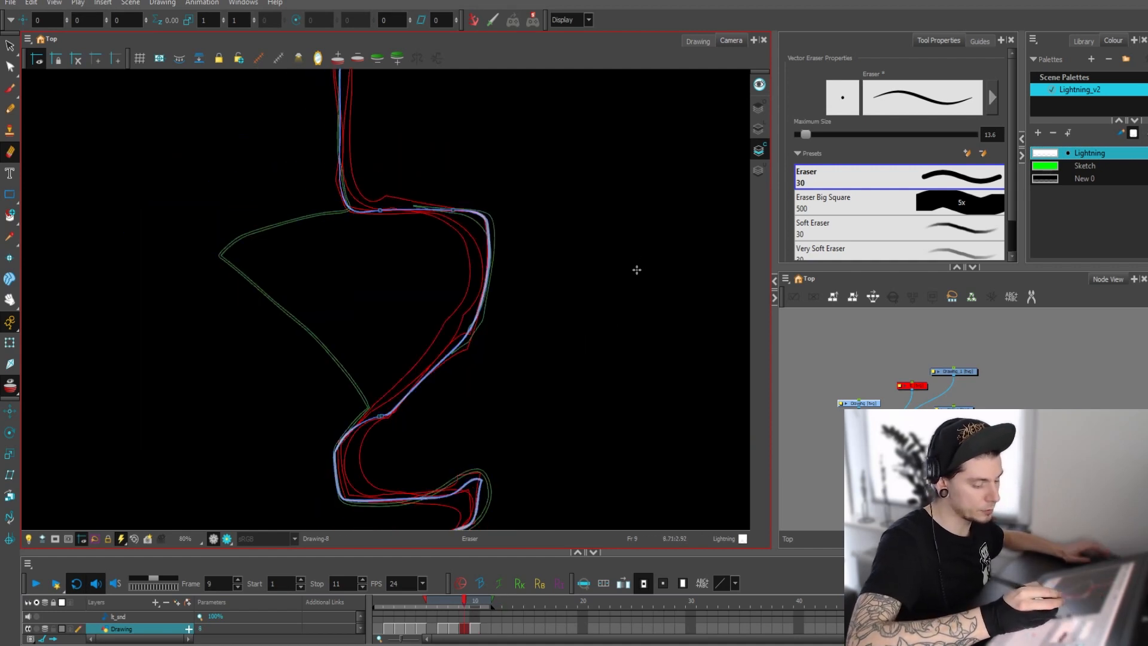
key("comma")
key("comma")
key("period")
key("period")
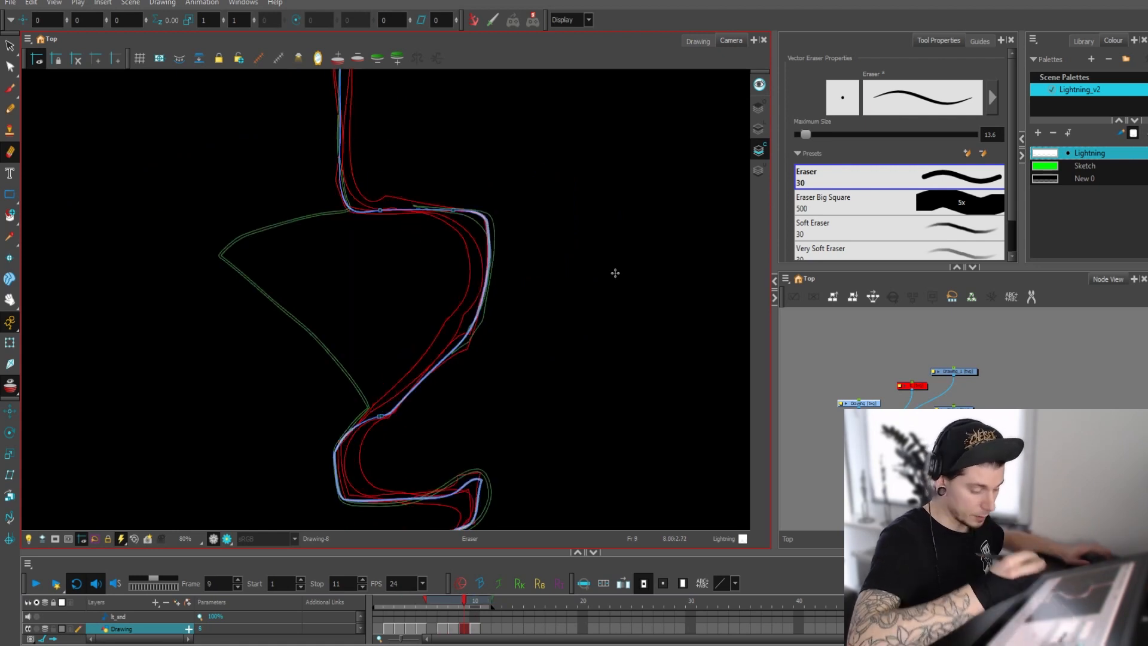
key("2")
key("2")
Brush the inner contour of frame 10's left diagonal from the lower junction up toward the pointed left bend
key("alt+b")
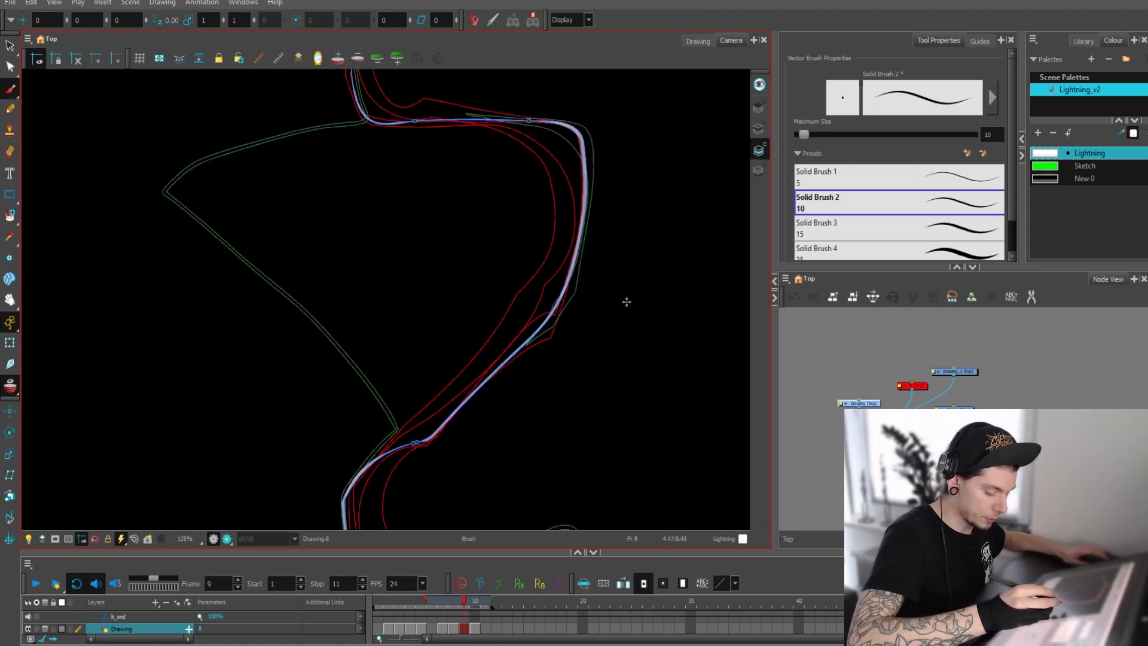
key("period")
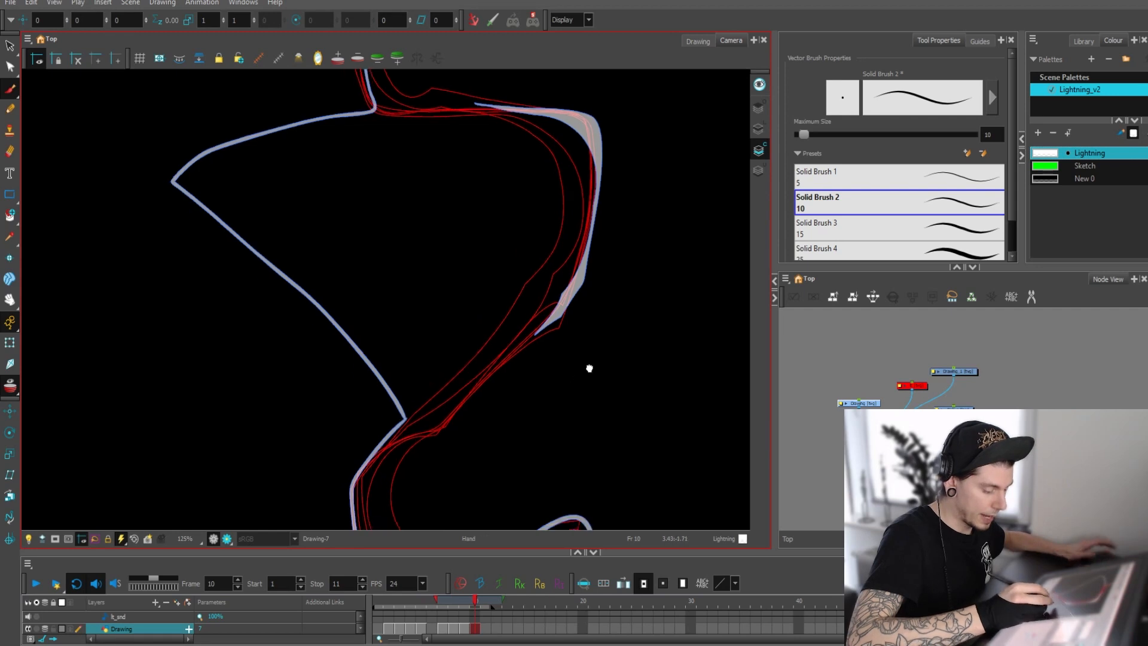
key("2")
key("2")
mouse_move(428, 476)
left_mouse_down()
mouse_move(525, 436)
mouse_move(571, 393)
left_mouse_up()
mouse_move(500, 435)
left_mouse_down()
mouse_move(470, 426)
mouse_move(421, 305)
mouse_move(164, 122)
left_mouse_up()
key("1")
key("1")
key("1")
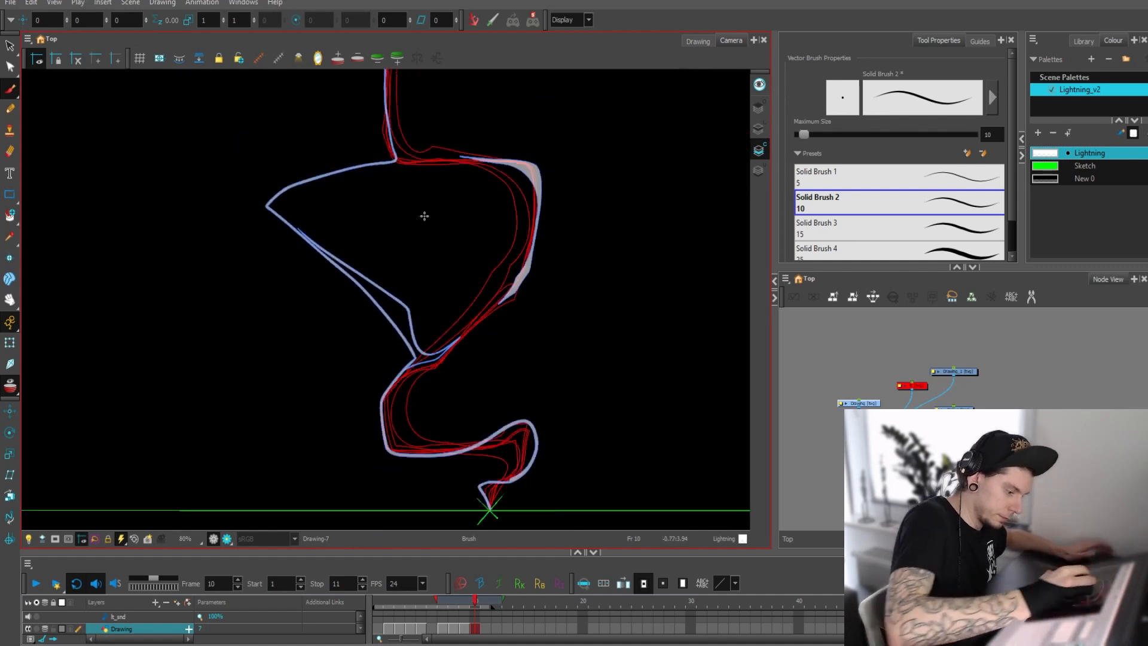
Brush the remaining contours of frame 10's thick bolt along the stem, left bend and lower curve to the ground mark
mouse_move(313, 410)
left_mouse_down()
mouse_move(275, 347)
mouse_move(422, 304)
mouse_move(393, 240)
mouse_move(399, 58)
mouse_move(379, 131)
mouse_move(383, 254)
mouse_move(346, 293)
mouse_move(244, 322)
mouse_move(207, 365)
mouse_move(359, 476)
left_mouse_up()
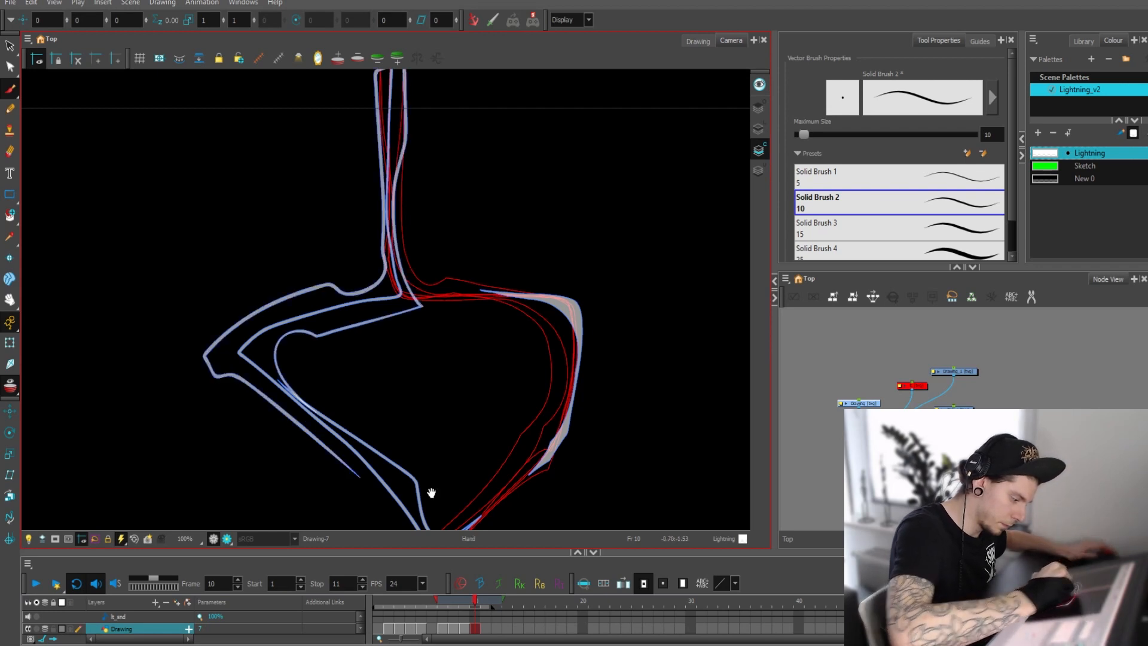
left_click_drag(432, 493, 412, 242)
mouse_move(318, 208)
left_mouse_down()
mouse_move(367, 265)
mouse_move(371, 302)
mouse_move(347, 335)
mouse_move(364, 423)
mouse_move(503, 413)
mouse_move(497, 404)
mouse_move(518, 389)
mouse_move(541, 416)
mouse_move(493, 443)
mouse_move(483, 463)
mouse_move(497, 482)
left_mouse_up()
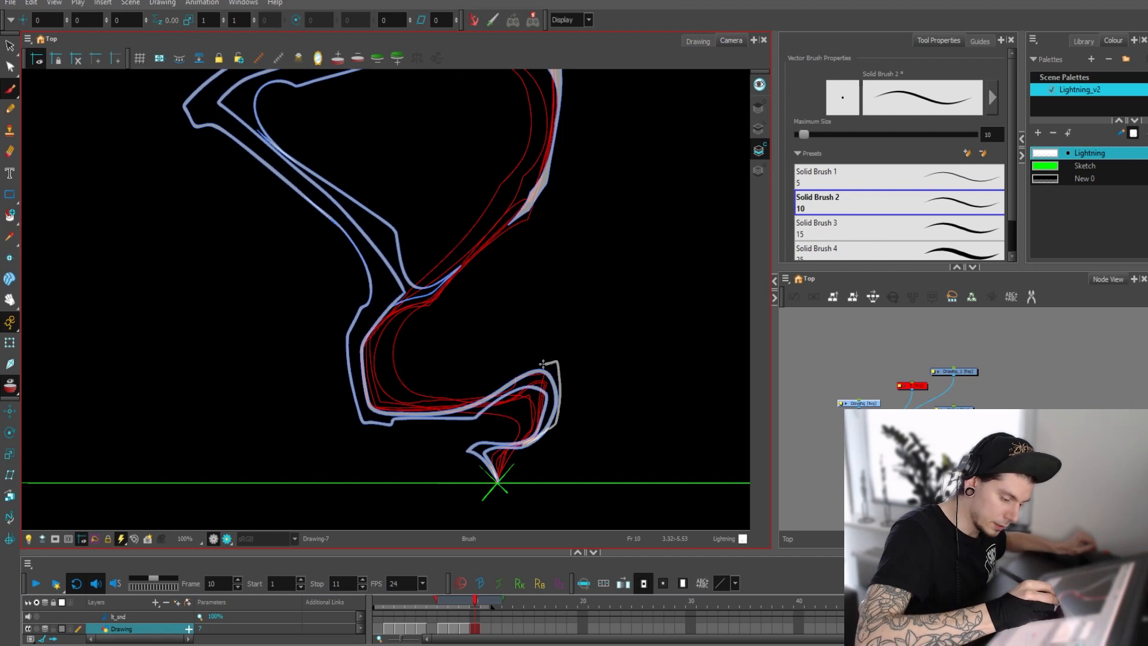
left_click_drag(542, 364, 464, 408)
key("1")
key("1")
key("space")
left_click_drag(543, 270, 531, 350)
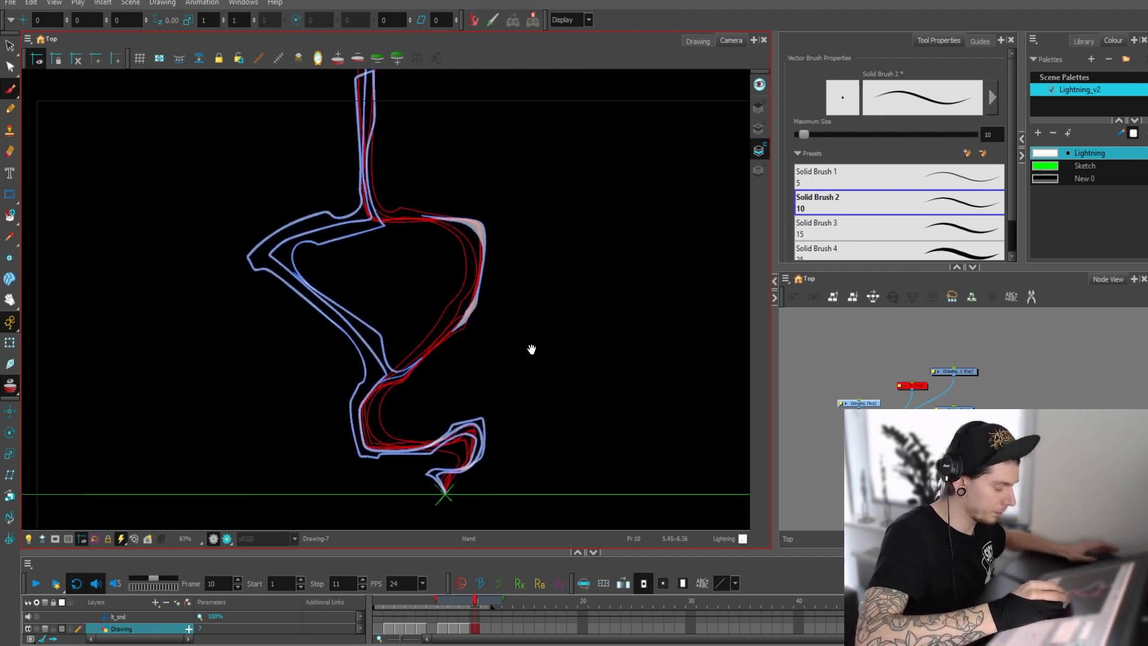
Fill frame 10's new bolt outline with the Lightning colour
mouse_move(539, 244)
left_mouse_down()
mouse_move(523, 207)
mouse_move(583, 469)
mouse_move(619, 251)
mouse_move(394, 526)
mouse_move(611, 249)
mouse_move(592, 465)
left_mouse_up()
key("Delete")
key("ctrl+z")
key("alt+s")
Erase a smooth curve from frame 10's stem to the left bend's upper edge and remove the cut-off bump
key("alt+e")
key("2")
key("2")
key("space")
key("2")
mouse_move(425, 192)
left_mouse_down()
mouse_move(404, 288)
mouse_move(407, 334)
mouse_move(420, 393)
mouse_move(461, 475)
left_mouse_up()
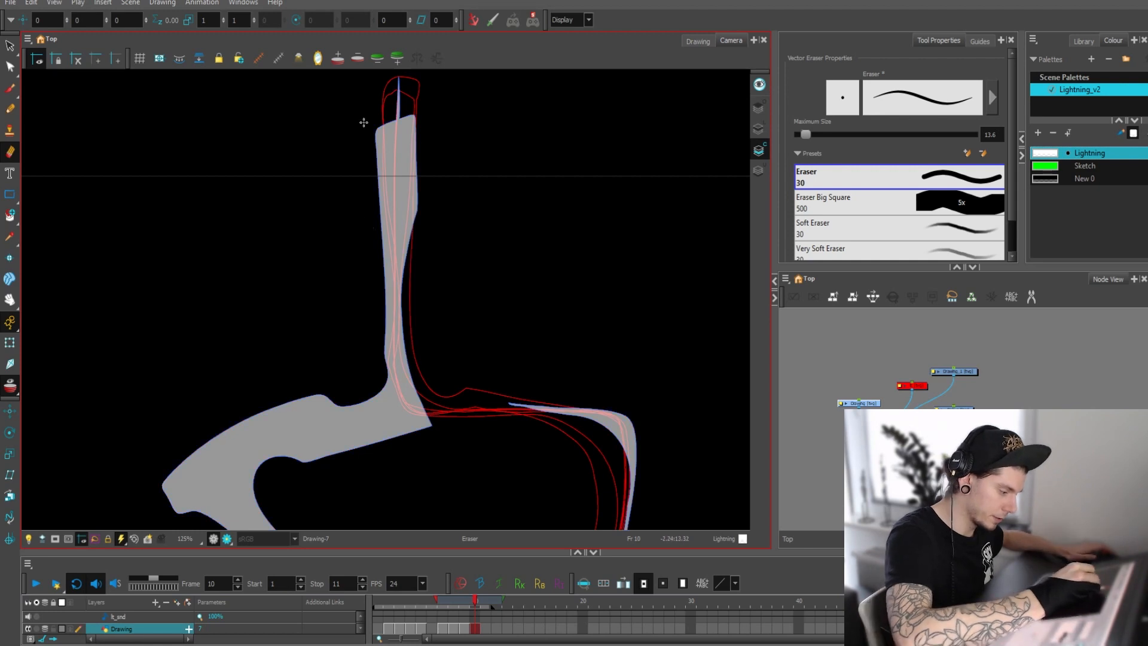
mouse_move(363, 122)
left_mouse_down()
mouse_move(383, 369)
mouse_move(435, 279)
mouse_move(418, 339)
mouse_move(287, 358)
left_mouse_up()
key("space")
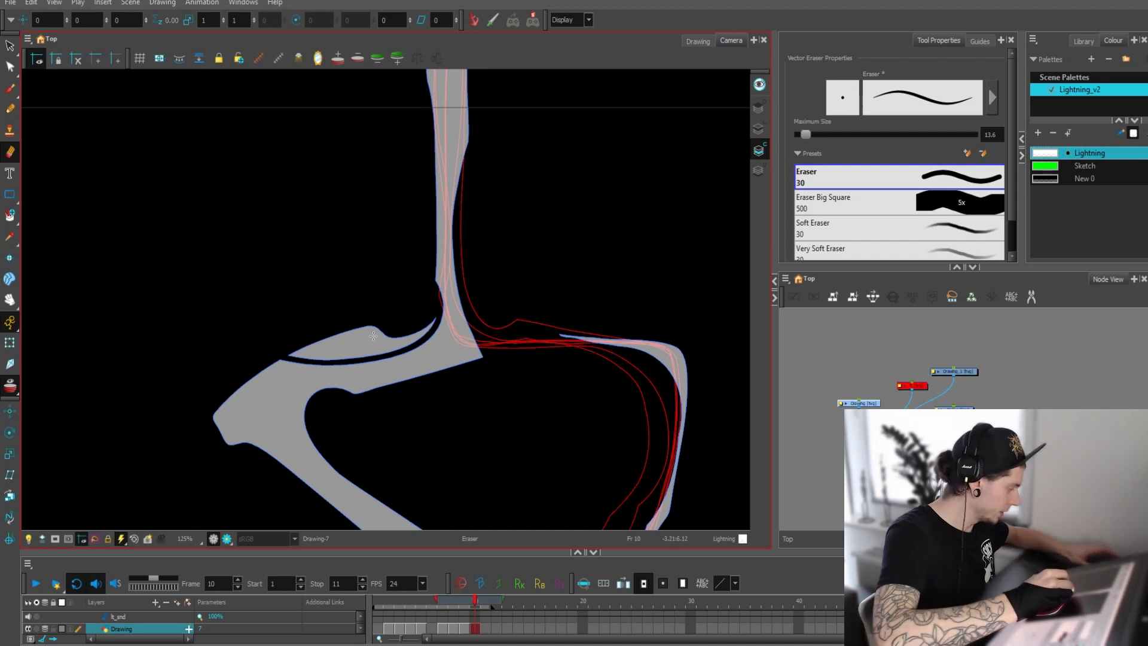
left_click_drag(398, 299, 407, 288)
key("space")
left_click_drag(506, 431, 611, 371)
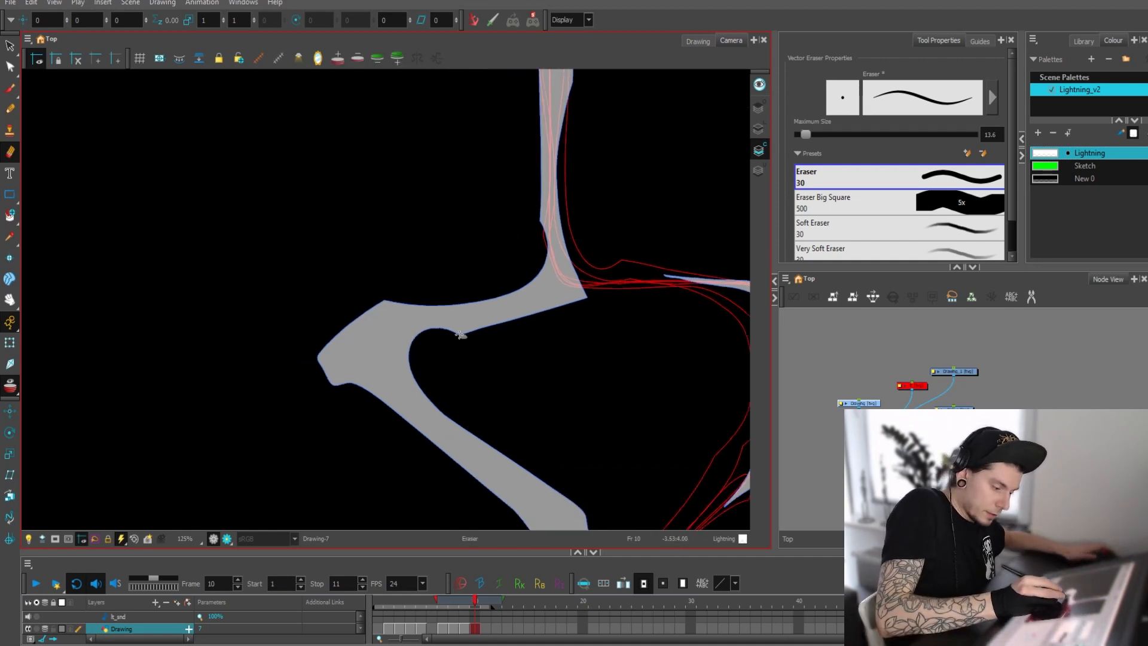
Smooth frame 10's left bend by erasing along its inner curve and outer edges, and remove the cut-off sliver
mouse_move(460, 335)
left_mouse_down()
mouse_move(404, 344)
mouse_move(460, 425)
mouse_move(562, 495)
left_mouse_up()
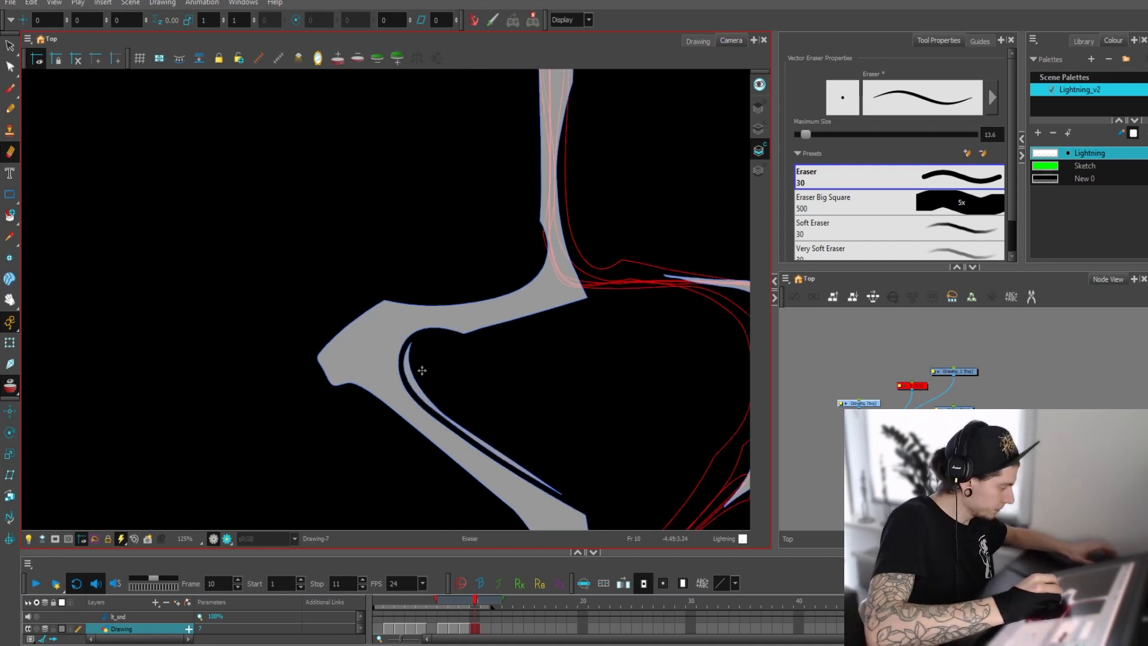
left_click(406, 379)
key("alt+e")
mouse_move(401, 429)
left_mouse_down()
mouse_move(363, 385)
mouse_move(263, 418)
left_mouse_up()
mouse_move(314, 344)
left_mouse_down()
mouse_move(323, 373)
mouse_move(375, 306)
left_mouse_up()
Erase a smooth curve along the outer edge of frame 10's left diagonal down to the lower junction and remove the sliver
left_click_drag(604, 387, 502, 190)
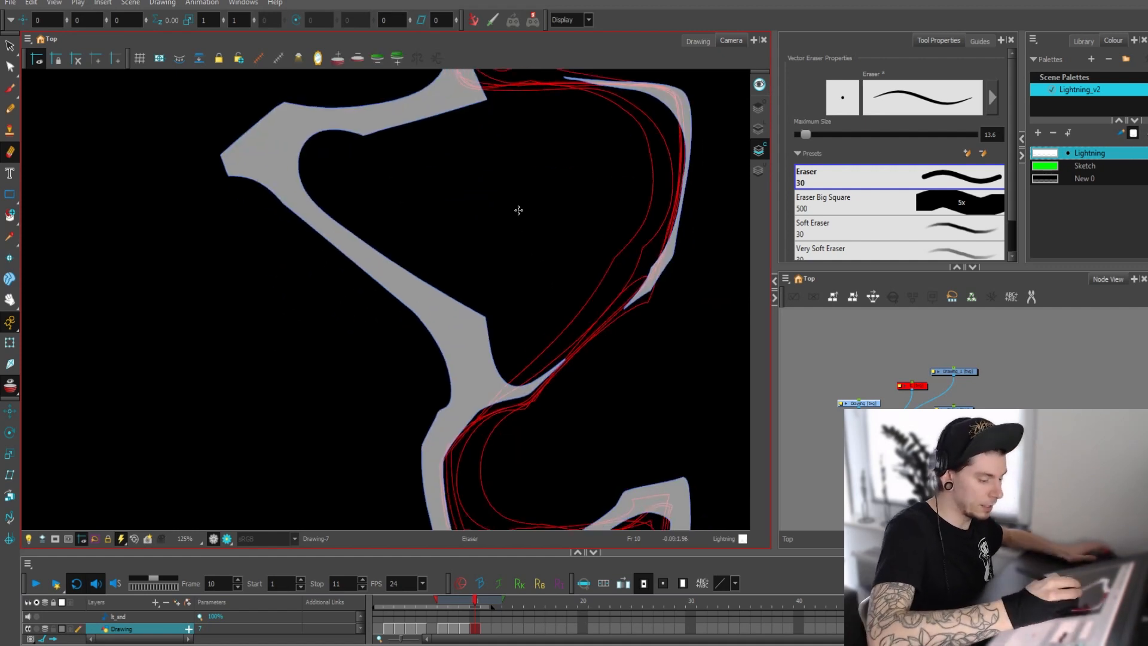
mouse_move(318, 241)
left_mouse_down()
mouse_move(448, 347)
mouse_move(457, 402)
mouse_move(400, 413)
left_mouse_up()
key("alt+i")
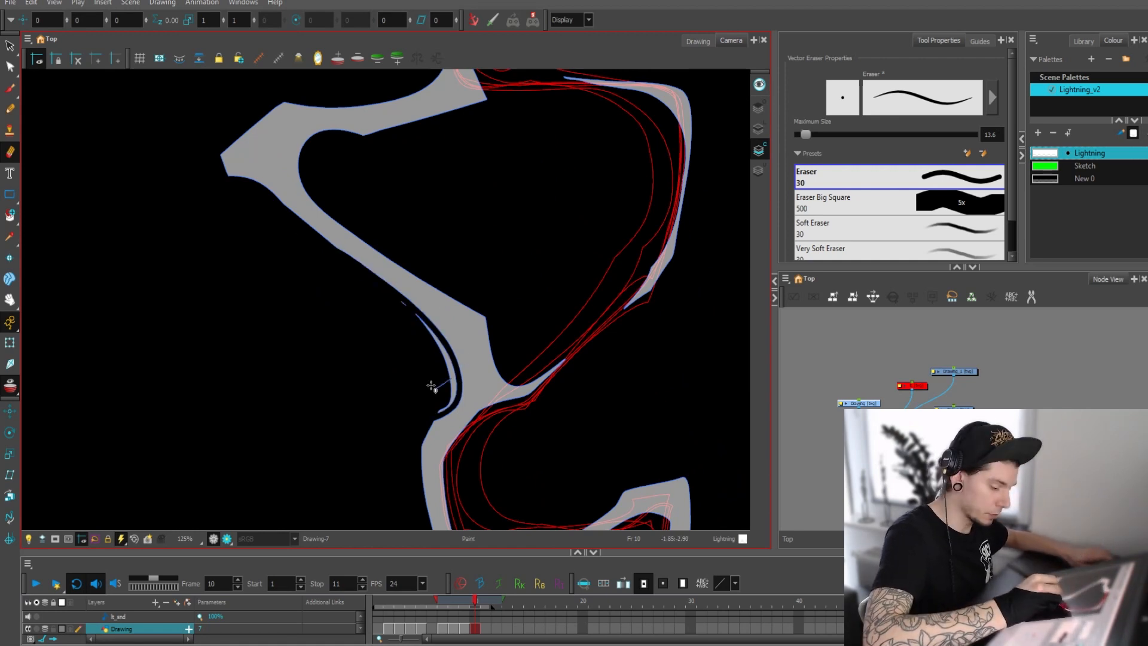
left_click(439, 382)
Erase a smooth curve along the inner edge of frame 10's lower curve beneath the side branch and remove the leftover sliver
key("alt+e")
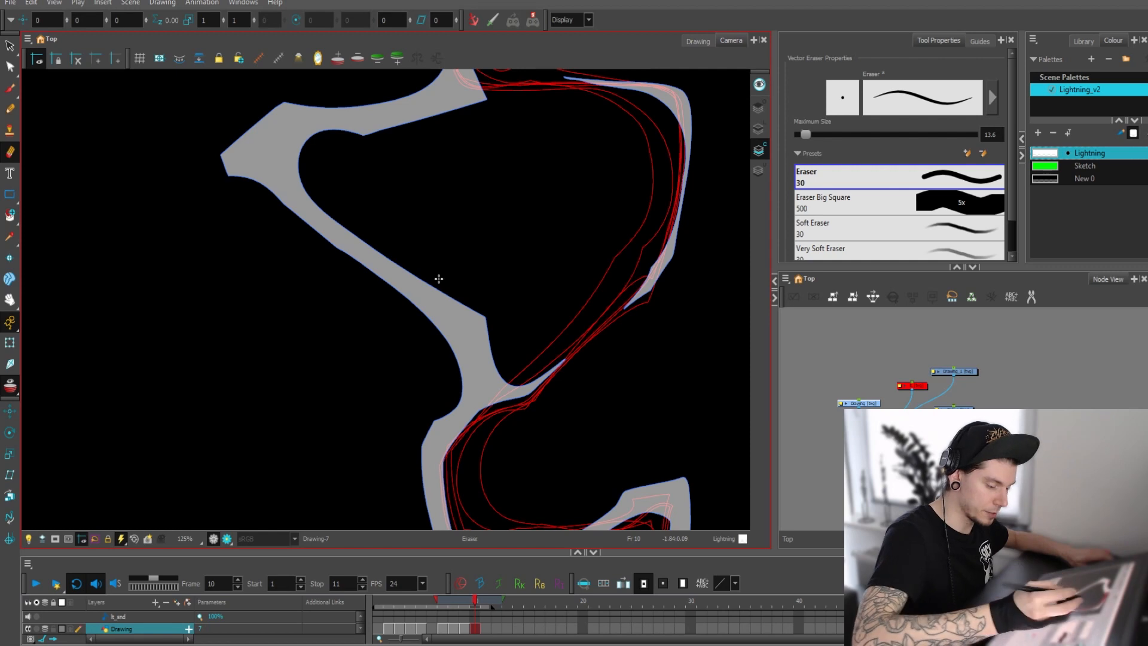
mouse_move(486, 301)
left_mouse_down()
mouse_move(503, 384)
mouse_move(527, 386)
mouse_move(582, 347)
mouse_move(584, 368)
mouse_move(555, 321)
mouse_move(494, 339)
mouse_move(465, 398)
mouse_move(497, 461)
left_mouse_up()
scroll(560, 351, "down", 3)
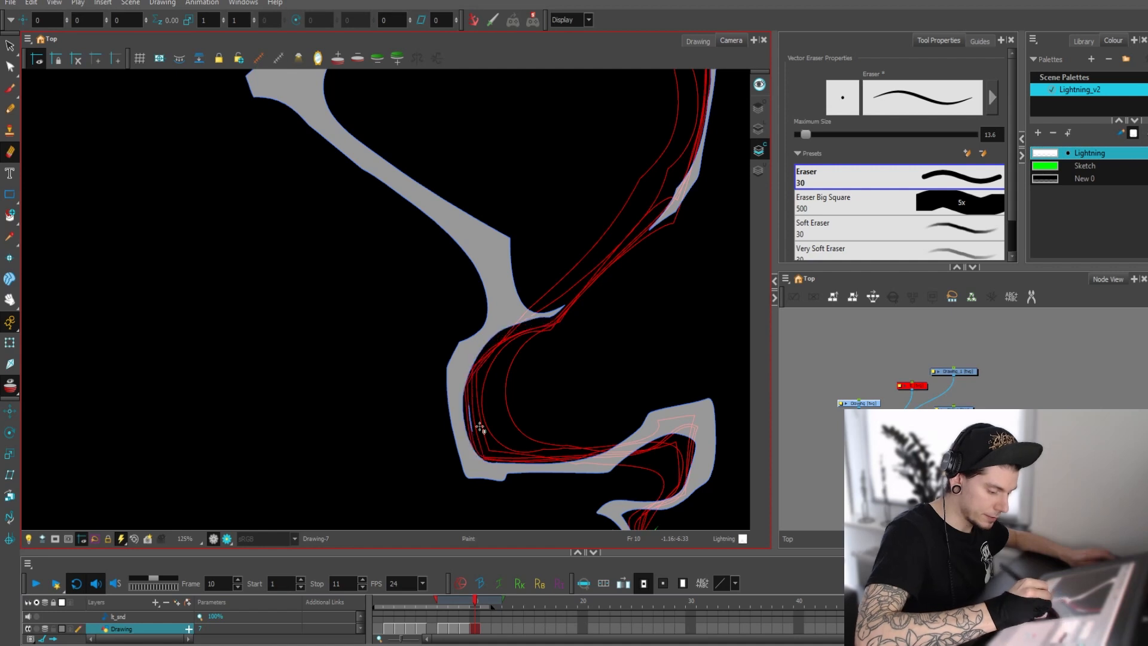
key("alt+i")
key("alt+e")
Erase a curve along the underside of frame 10's lower horizontal section, from its bottom left corner toward the hook
scroll(487, 422, "down", 1)
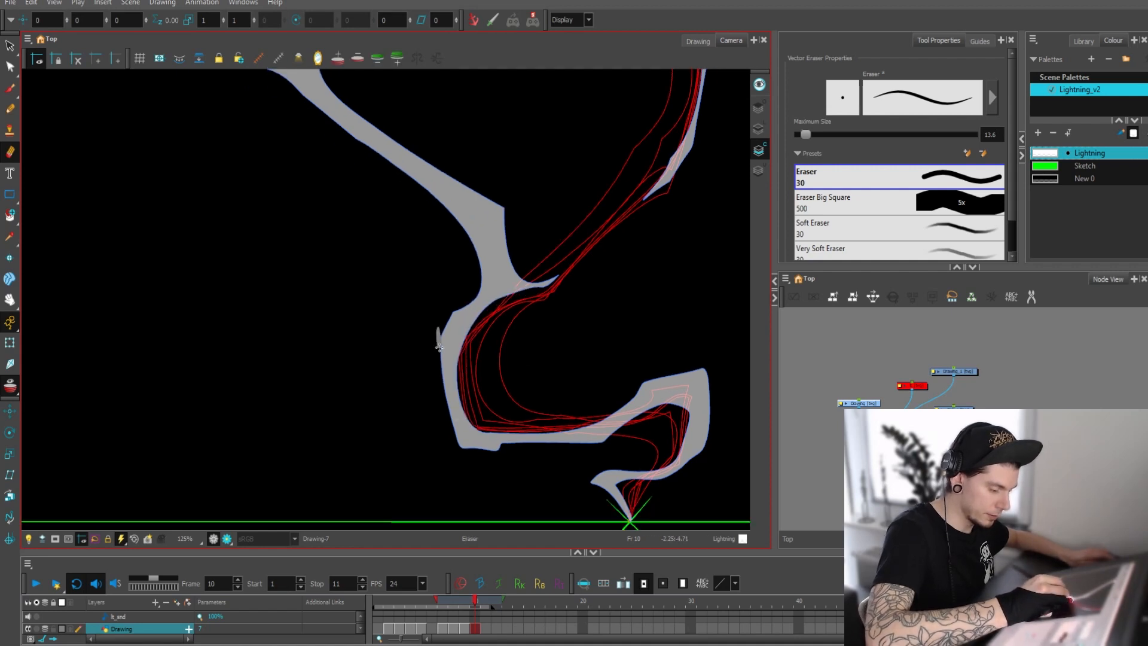
mouse_move(438, 346)
left_mouse_down()
mouse_move(449, 422)
mouse_move(498, 448)
left_mouse_up()
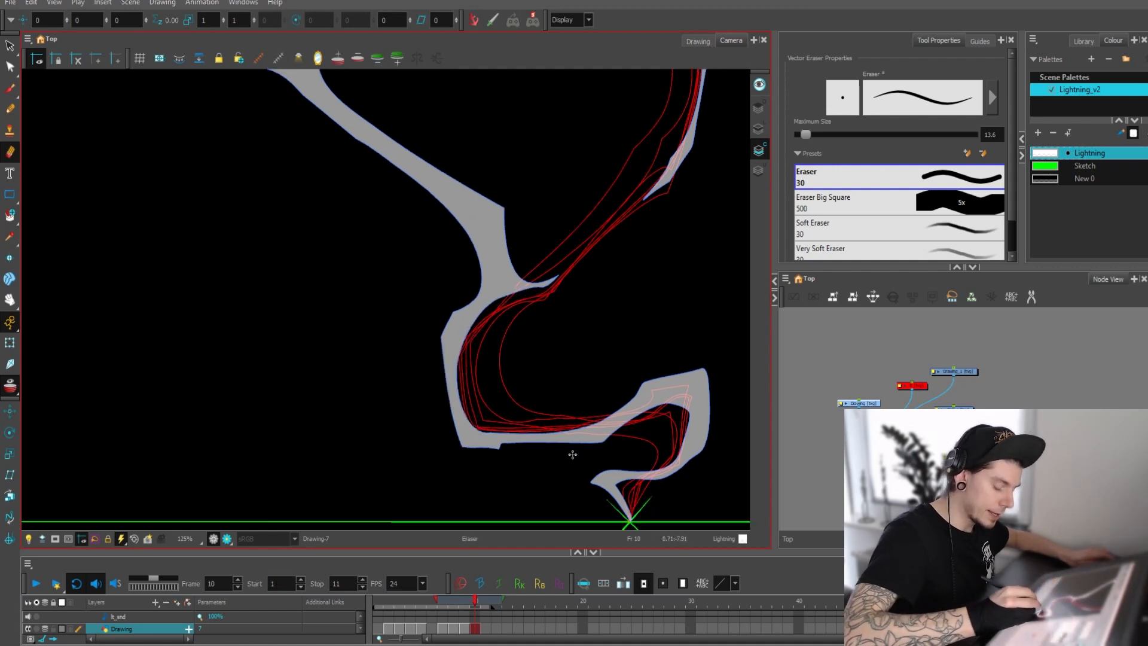
key("ctrl+z")
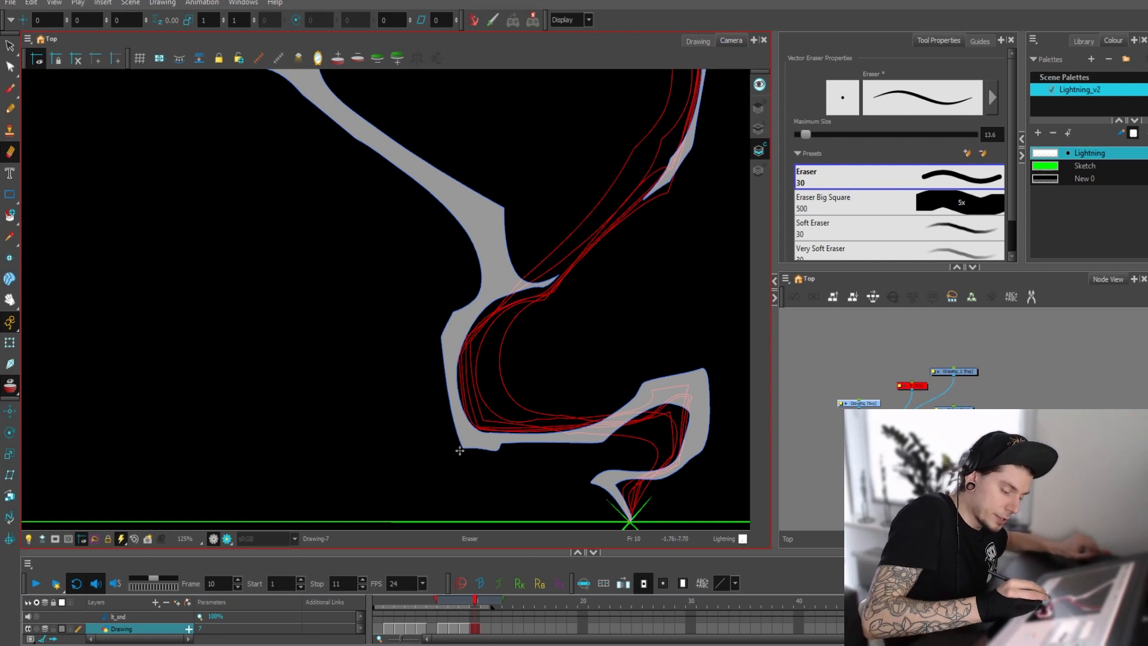
mouse_move(465, 448)
left_mouse_down()
mouse_move(638, 439)
mouse_move(598, 402)
mouse_move(544, 413)
mouse_move(587, 380)
mouse_move(626, 393)
left_mouse_up()
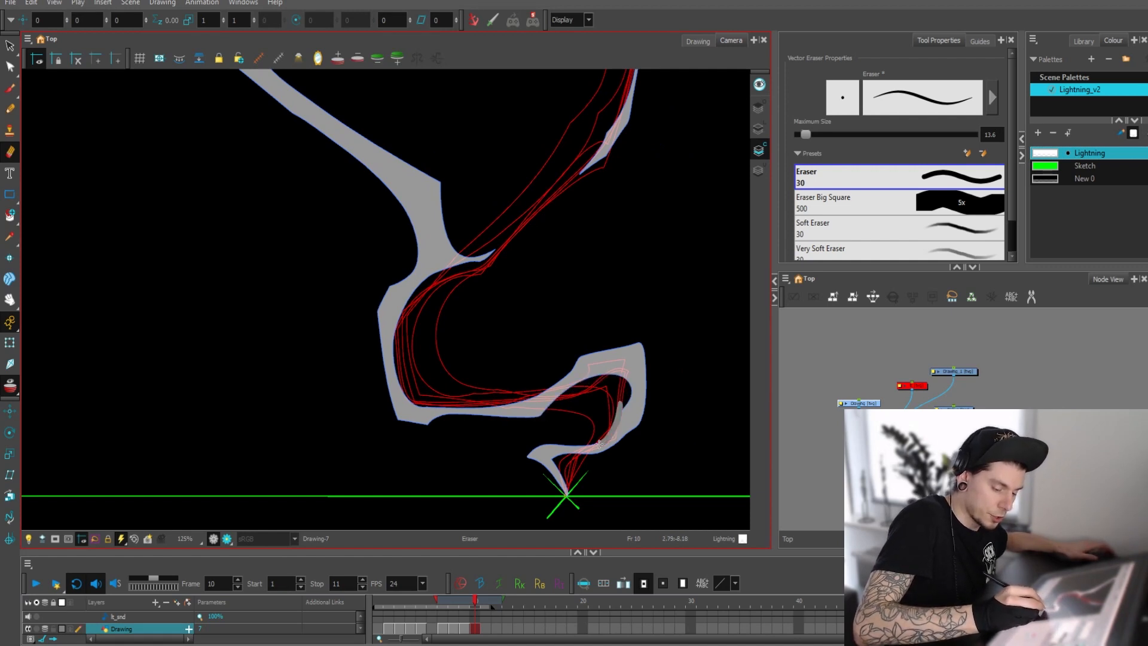
Erase a smooth curve along the upper edge of frame 10's section between the hook and the pointed end above the ground mark
left_click_drag(599, 444, 518, 454)
left_click_drag(638, 458, 595, 403)
key("2")
key("2")
mouse_move(608, 444)
left_mouse_down()
mouse_move(545, 443)
mouse_move(531, 475)
left_mouse_up()
left_click_drag(622, 467, 523, 422)
key("2")
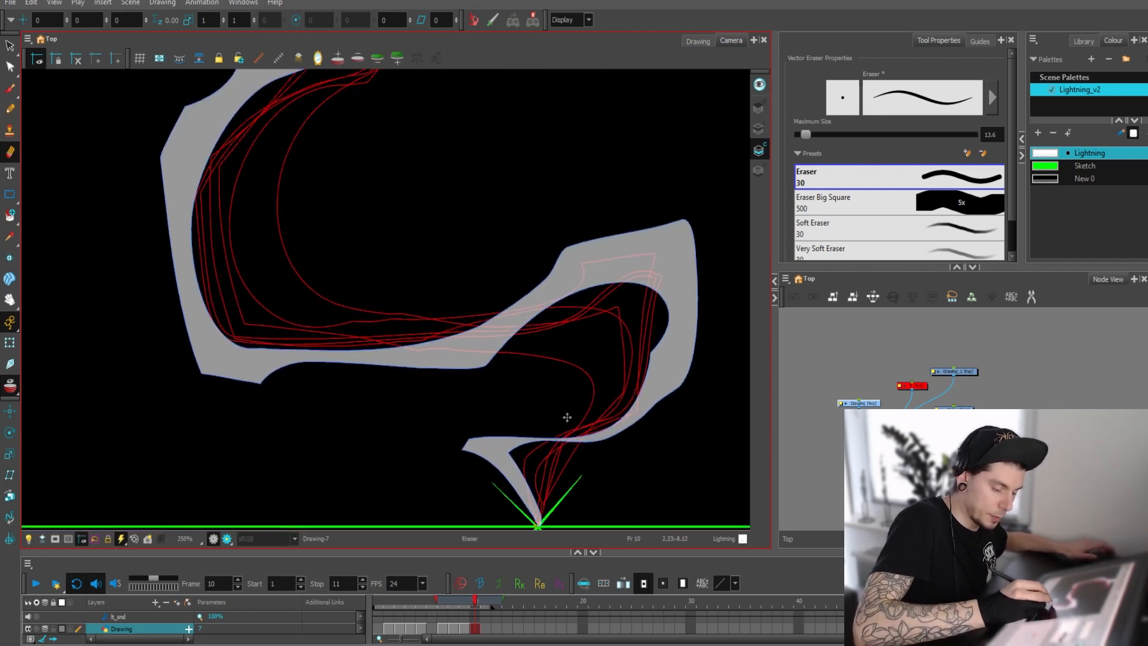
Reshape the inner contour beside frame 10's ground tip with the Contour Editor
key("alt+q")
key("2")
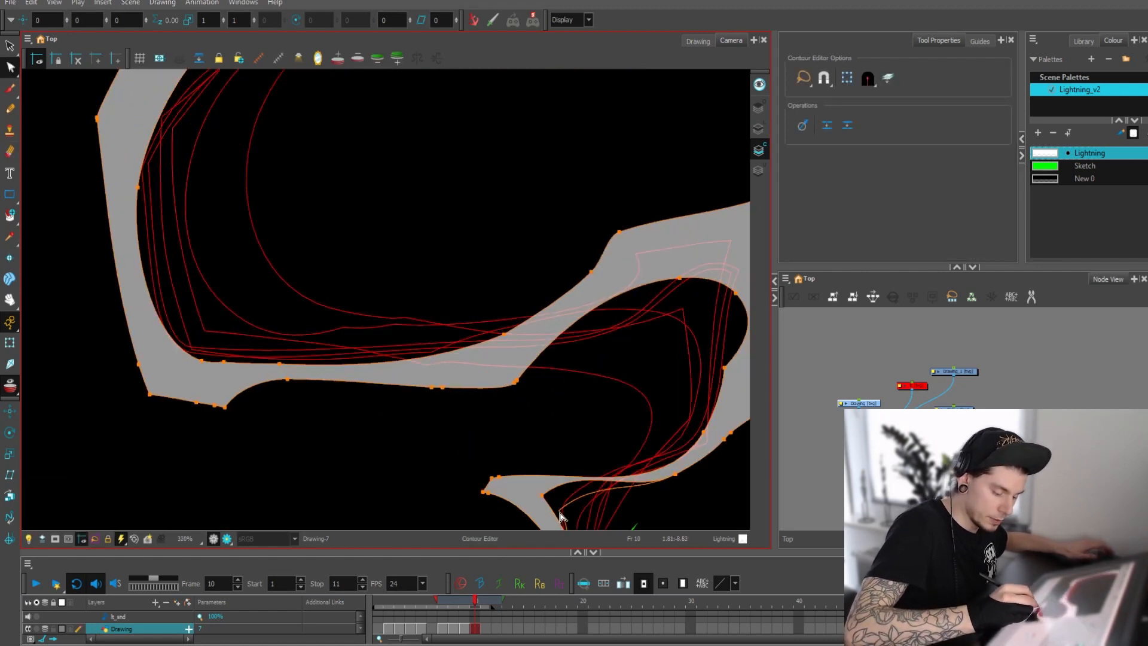
mouse_move(560, 513)
left_mouse_down()
mouse_move(565, 416)
mouse_move(544, 417)
mouse_move(533, 425)
mouse_move(561, 511)
left_mouse_up()
key("alt+e")
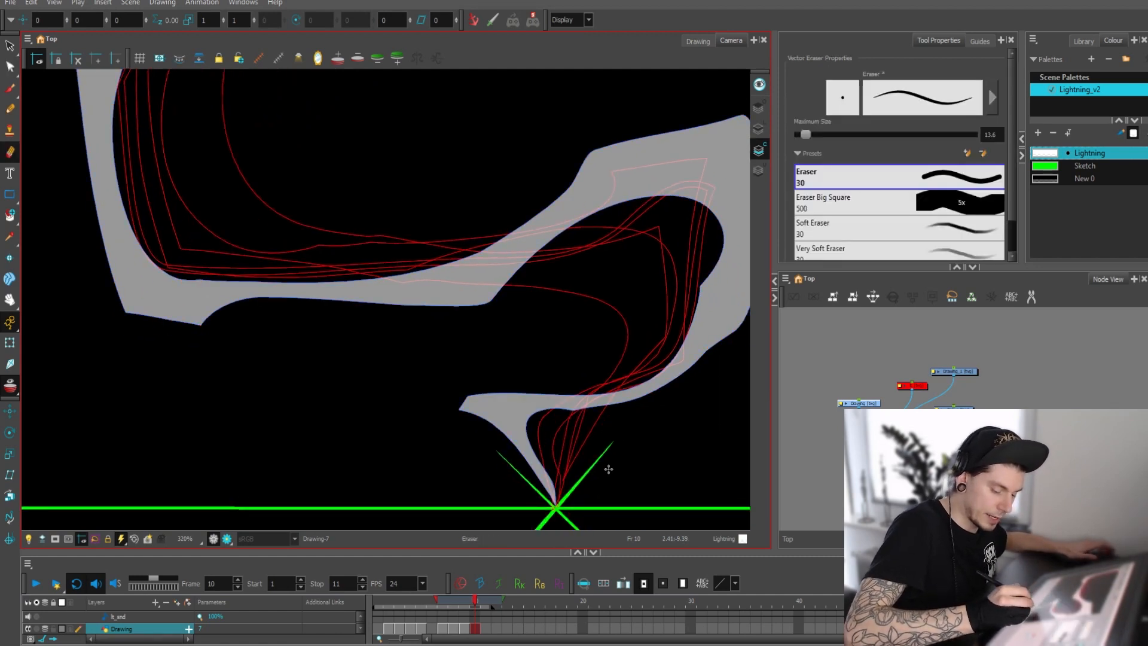
Move the tip points of frame 9's thin bolt onto the ground mark, and return to frame 10
key("comma")
left_click_drag(617, 484, 568, 400)
key("2")
key("alt+q")
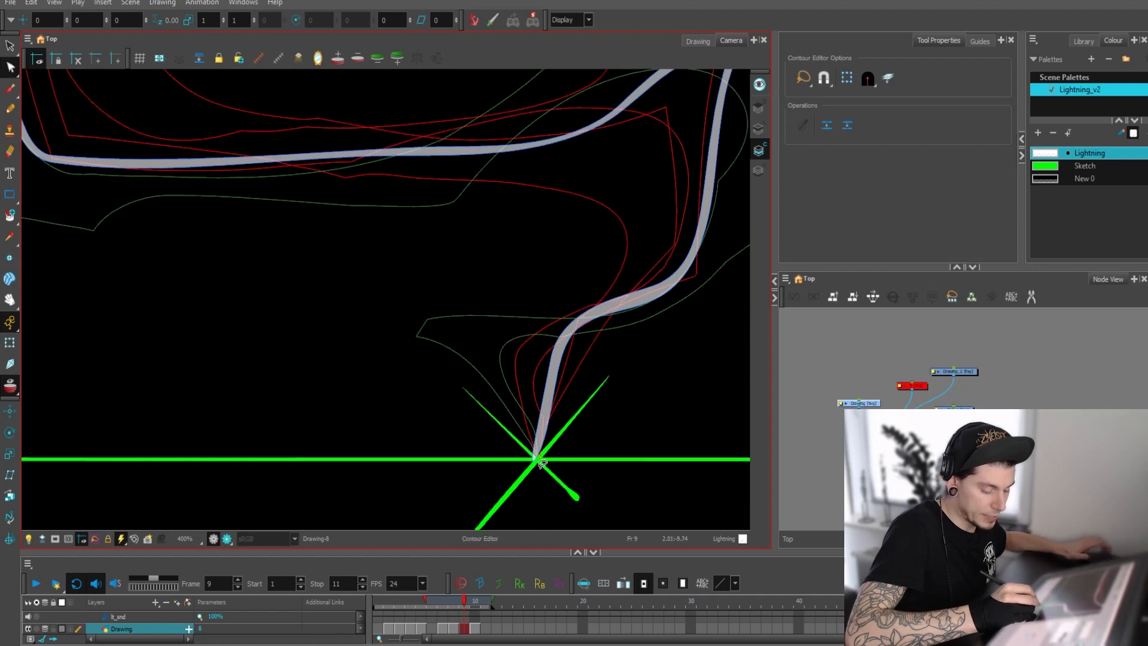
left_click(538, 459)
key("2")
left_click_drag(571, 490, 576, 497)
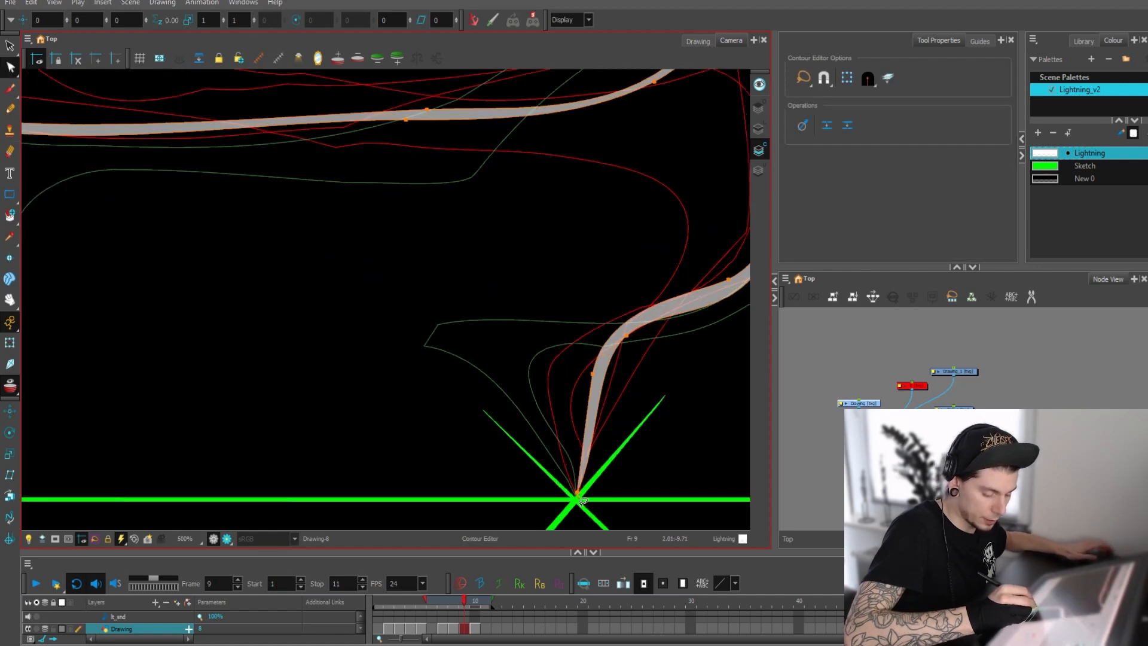
key("comma")
key("period")
key("period")
Erase a concave curve along the top edge of frame 10's hook and remove the cut-off strip
key("1")
key("1")
key("1")
left_click_drag(645, 389, 585, 454)
key("2")
key("alt+e")
left_click_drag(435, 172, 714, 117)
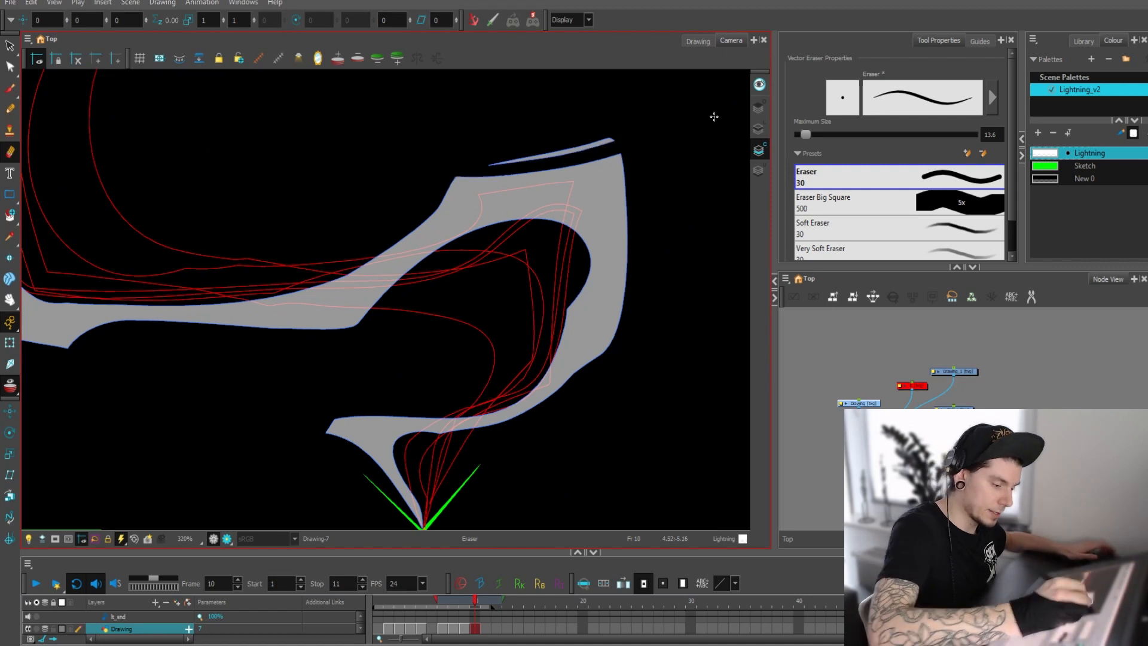
left_click_drag(469, 162, 623, 134)
mouse_move(507, 156)
left_mouse_down()
mouse_move(657, 122)
mouse_move(541, 149)
left_mouse_up()
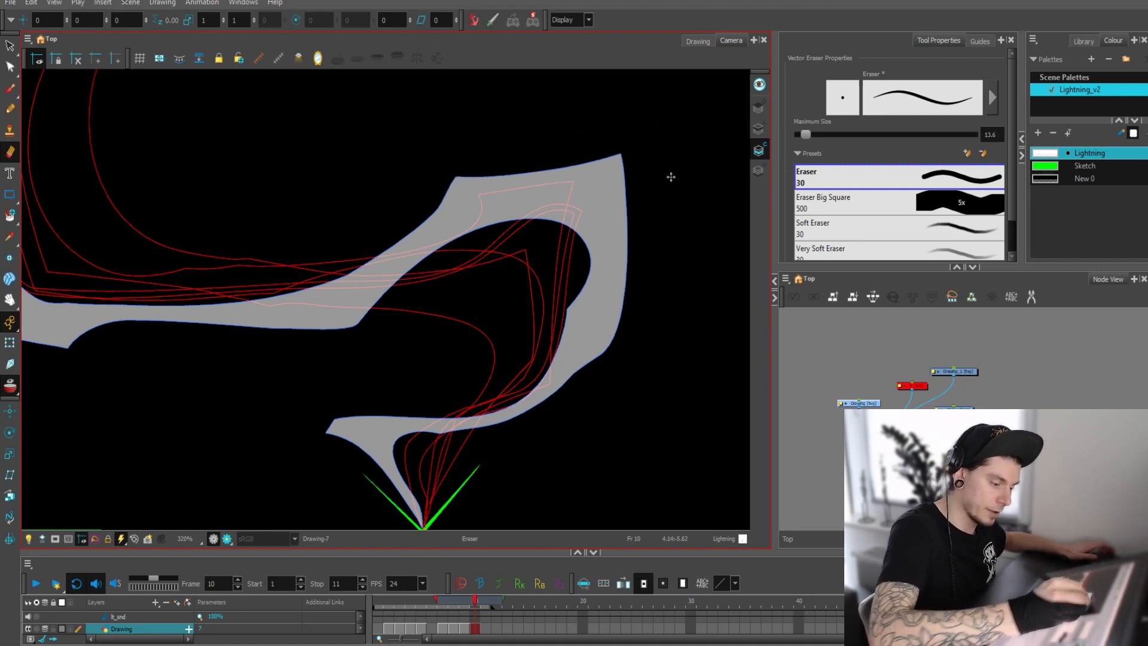
Erase a smooth curve along the outer lower edge of frame 10's hook to leave a sharp corner
left_click_drag(537, 404, 536, 392)
left_click_drag(487, 424, 627, 317)
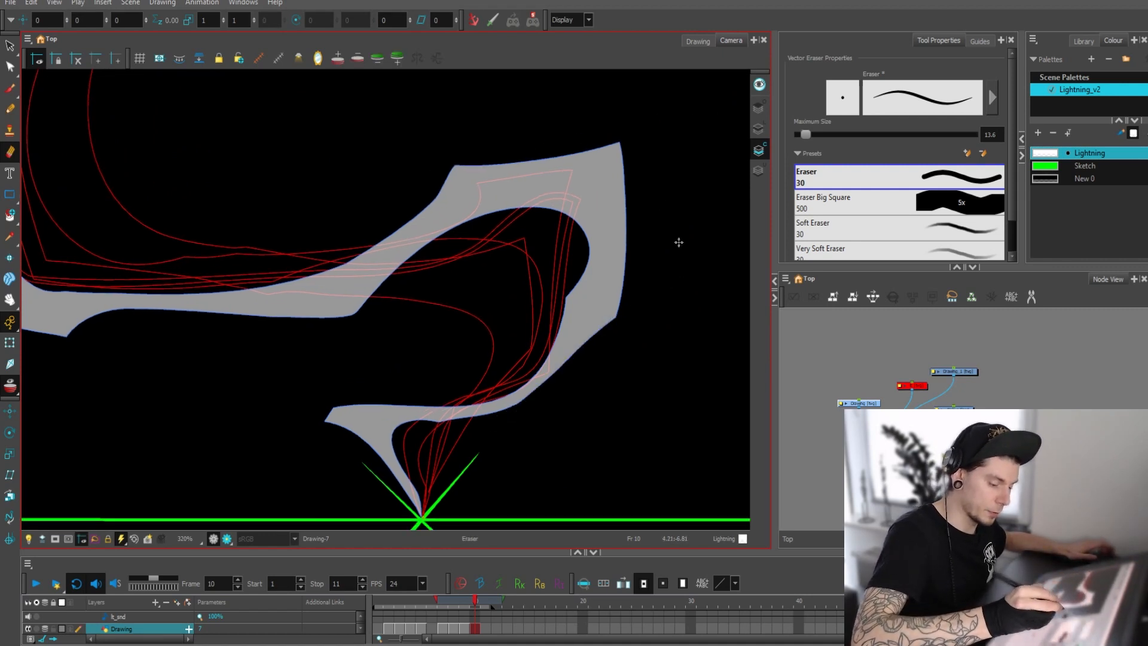
key("1")
key("1")
key("1")
key("2")
key("2")
Delete an extra contour point under frame 10's hook and pull the neighbouring point down into a sharp corner
key("alt+q")
key("2")
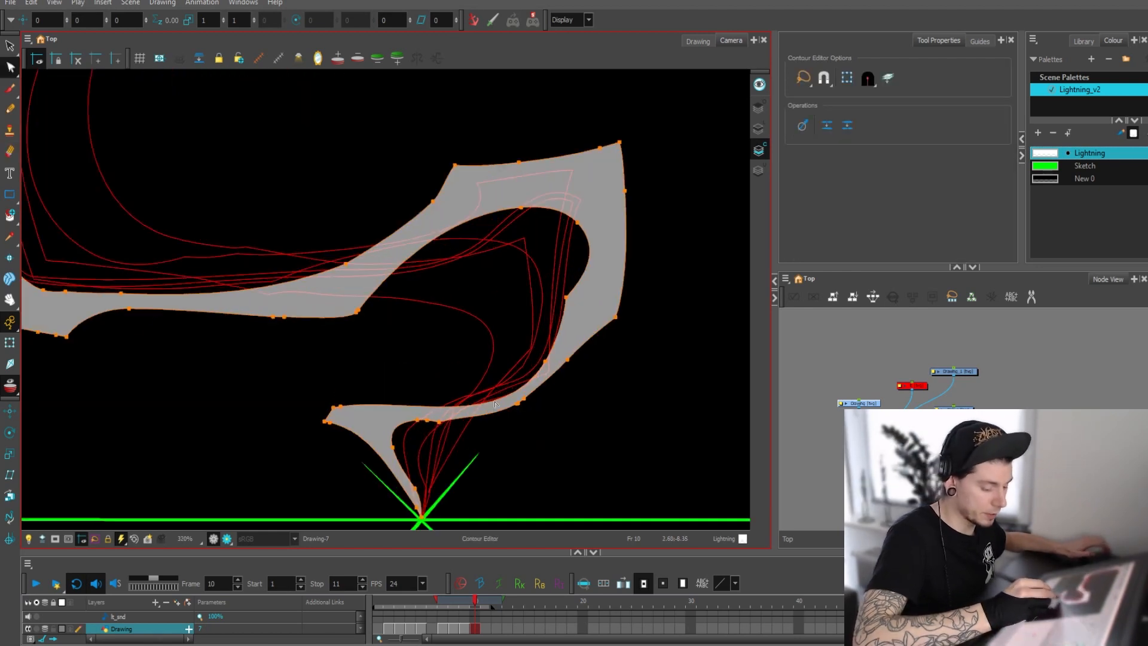
left_click(525, 399)
key("Delete")
left_click_drag(519, 403, 522, 426)
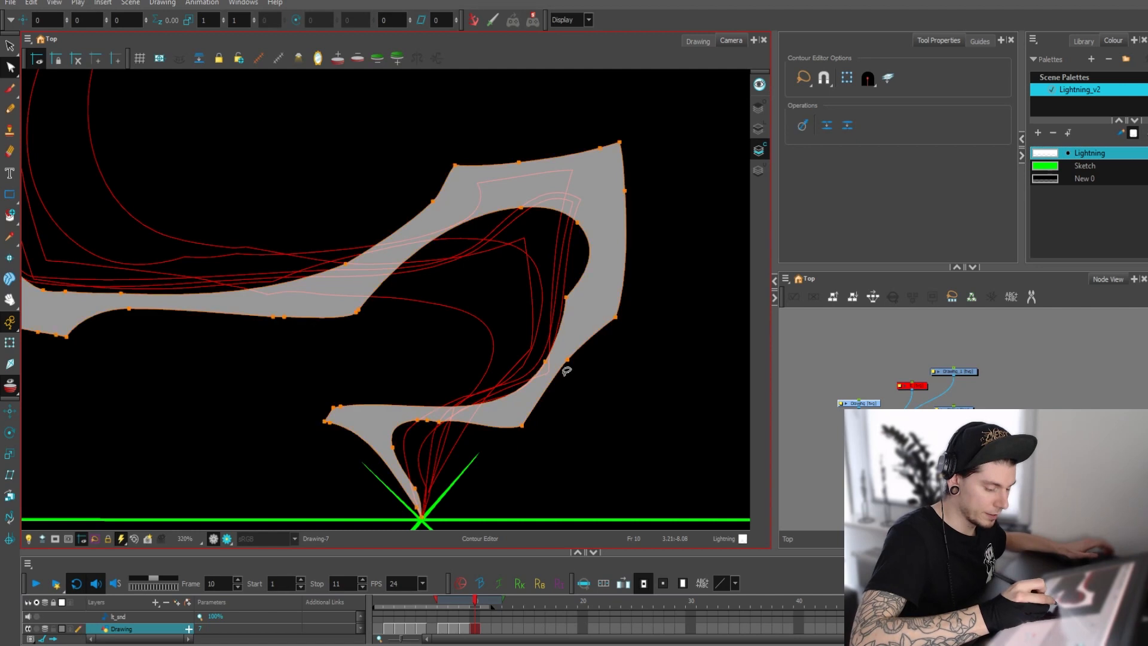
Review frame 10's whole bolt against its neighbouring frames
key("1")
key("1")
key("1")
left_click_drag(571, 312, 586, 375)
key("1")
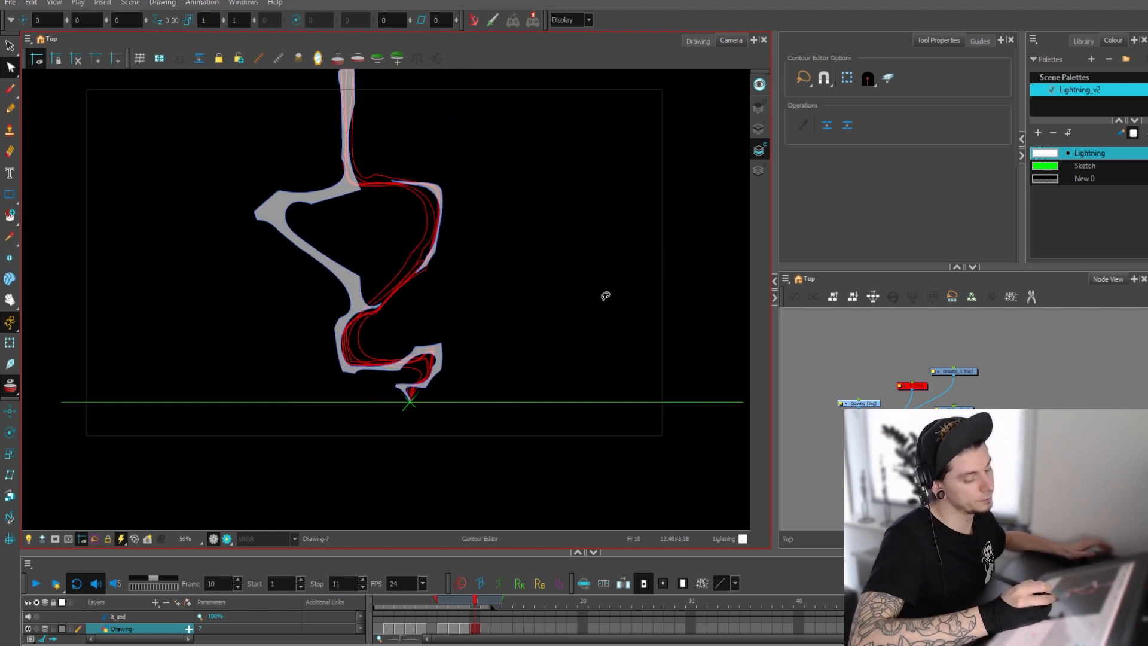
key("f")
key("g")
left_click_drag(584, 299, 599, 345)
key("1")
key("1")
key("1")
key("2")
key("2")
key("2")
key("2")
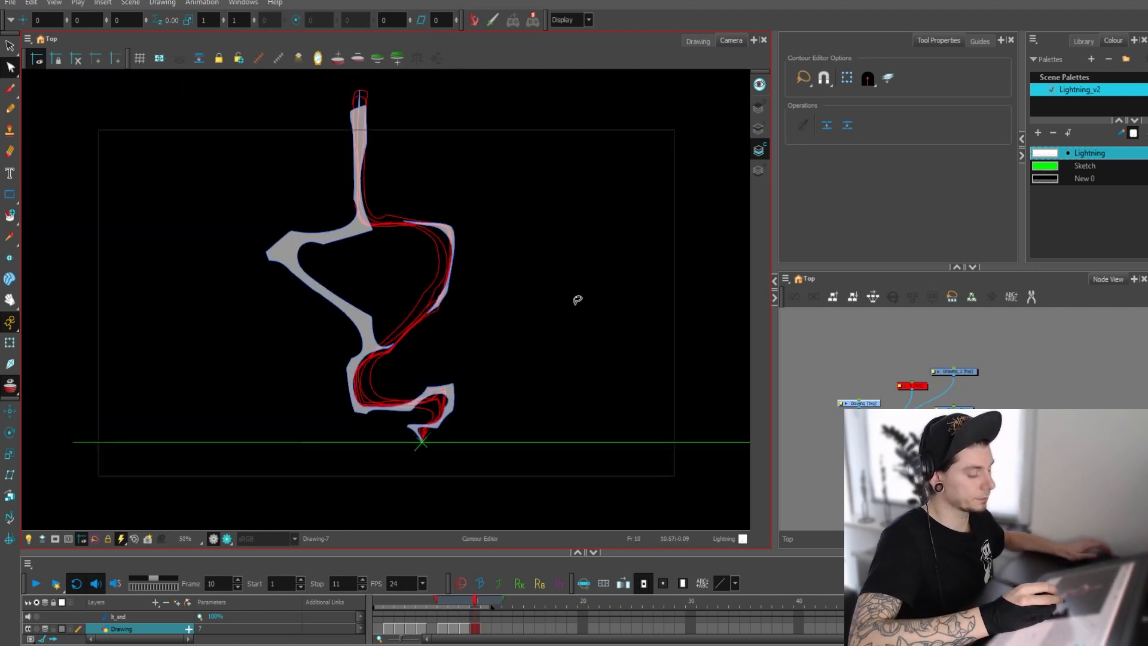
key("f")
key("f")
key("1")
key("1")
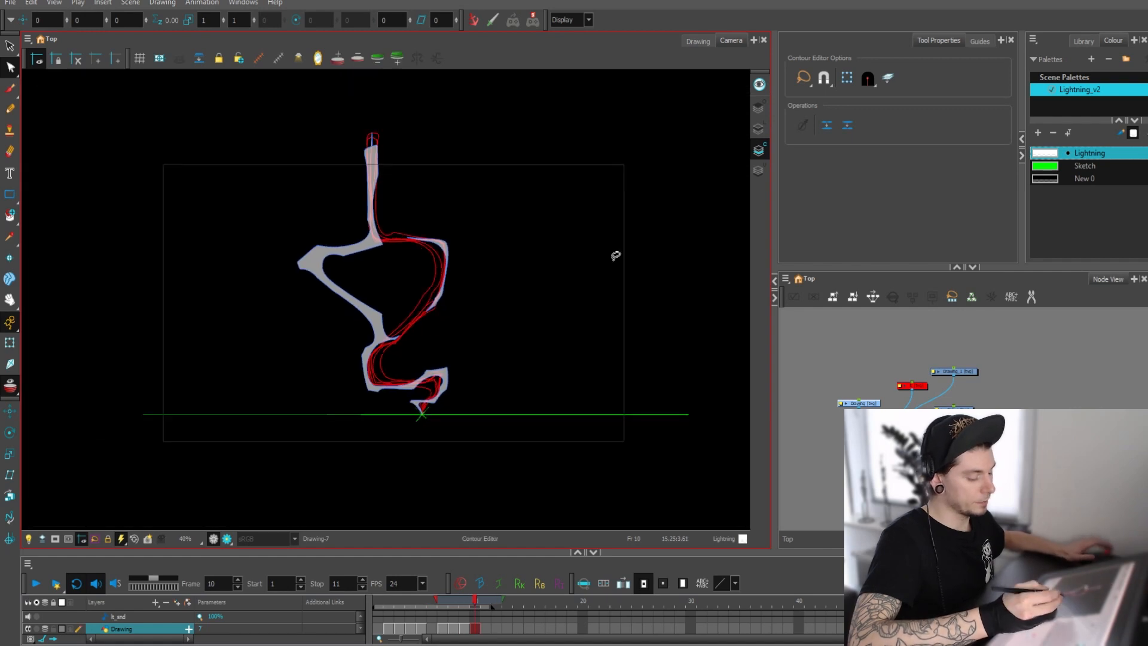
key("g")
key("g")
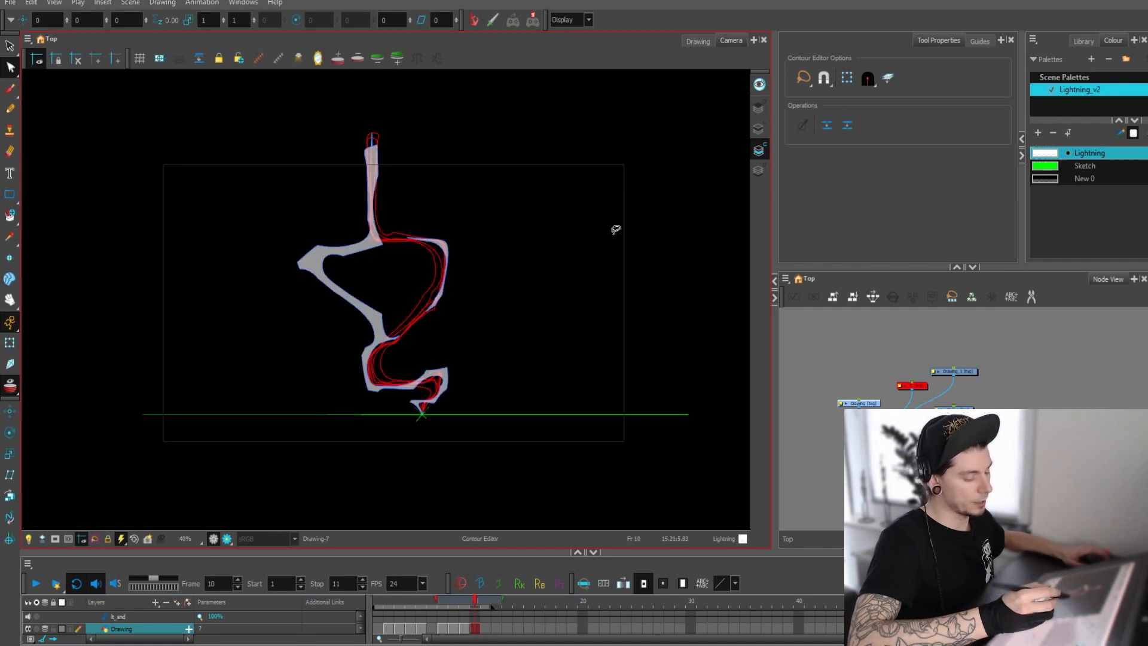
Brush arrows on frame 10 beside the bolt's stem, left bend, lower junction, lower curve and hook
key("alt+b")
key("2")
key("2")
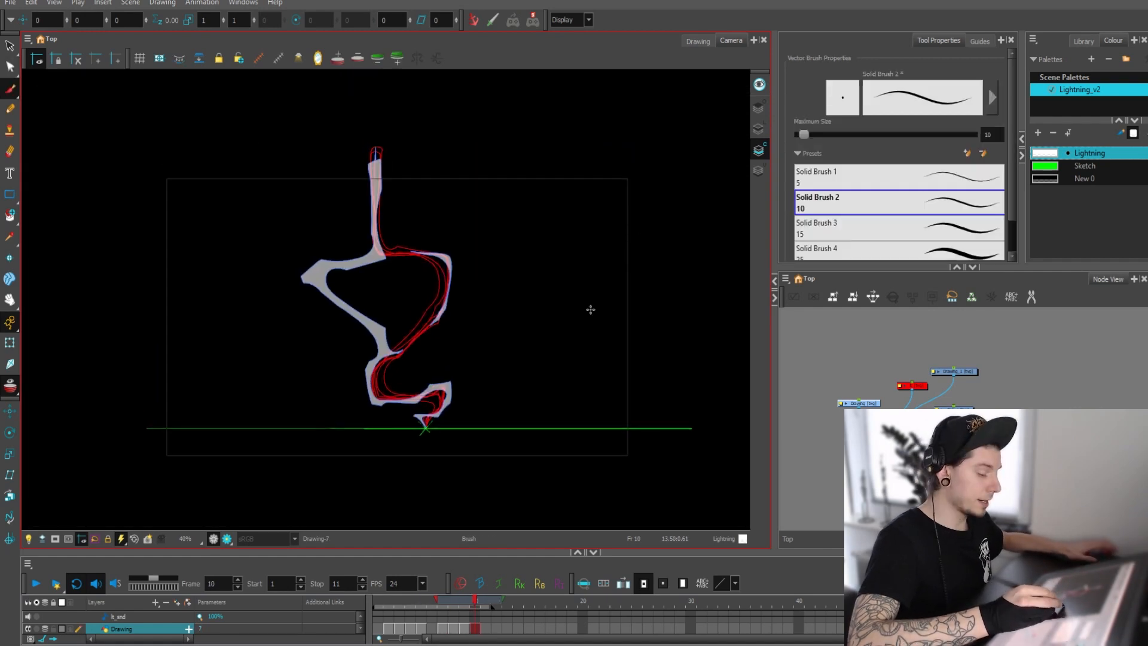
left_click_drag(310, 149, 346, 225)
mouse_move(338, 177)
left_mouse_down()
mouse_move(347, 225)
mouse_move(306, 205)
left_mouse_up()
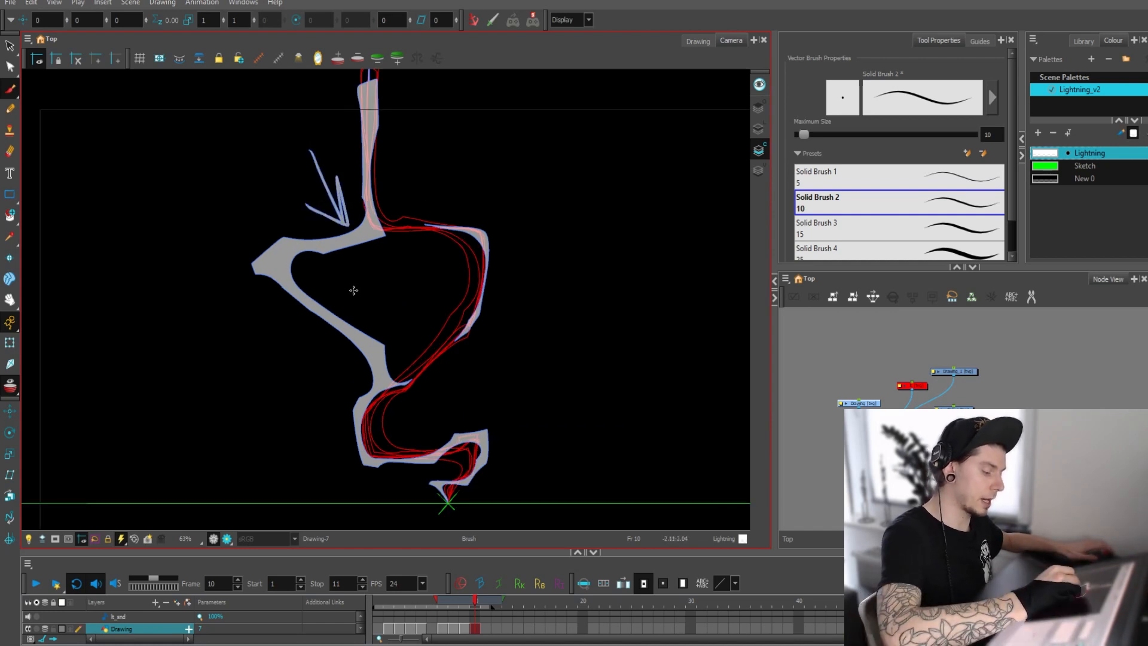
mouse_move(353, 290)
left_mouse_down()
mouse_move(322, 272)
mouse_move(337, 270)
mouse_move(330, 292)
left_mouse_up()
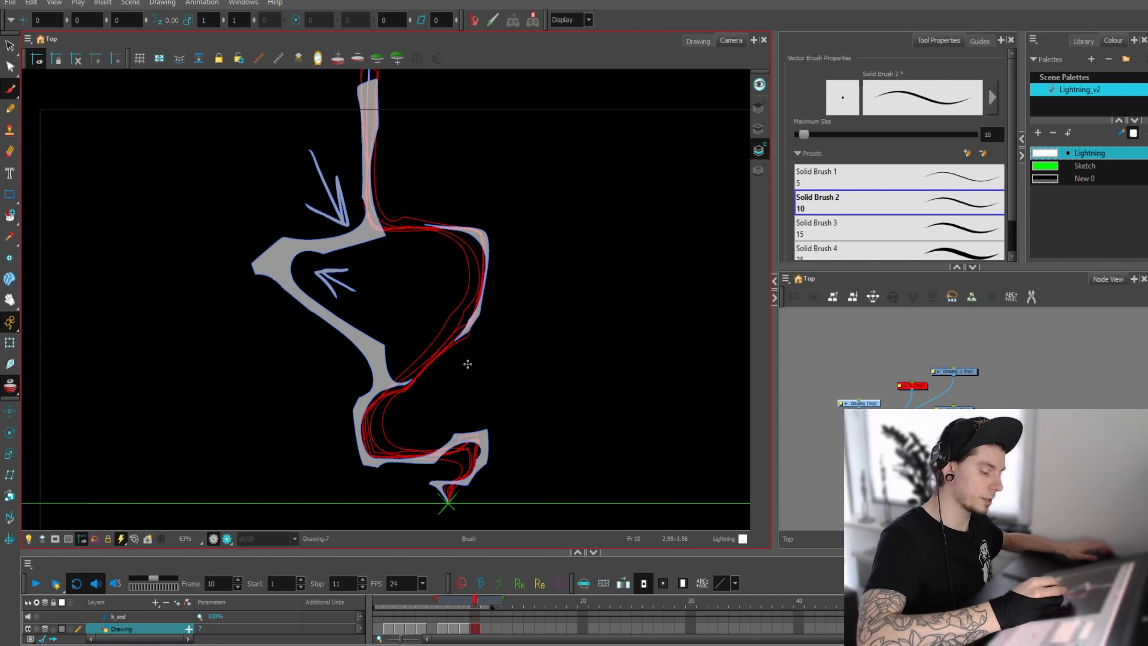
mouse_move(317, 355)
left_mouse_down()
mouse_move(355, 377)
mouse_move(338, 383)
left_mouse_up()
left_click_drag(351, 355, 359, 379)
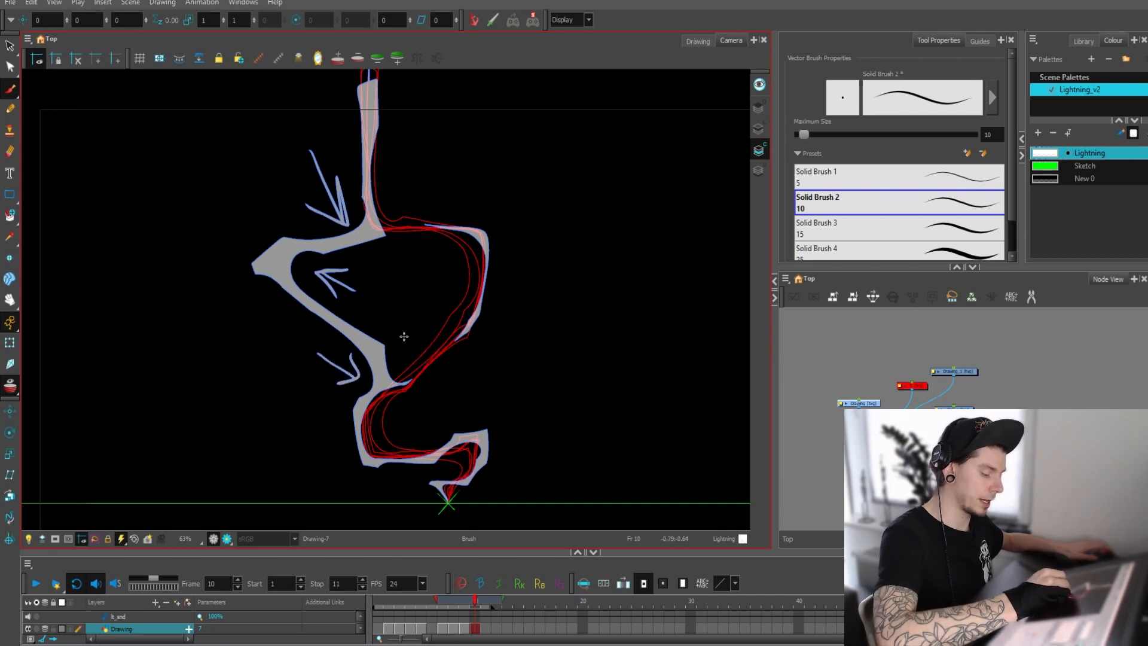
left_click_drag(389, 425, 373, 445)
left_click_drag(373, 445, 397, 435)
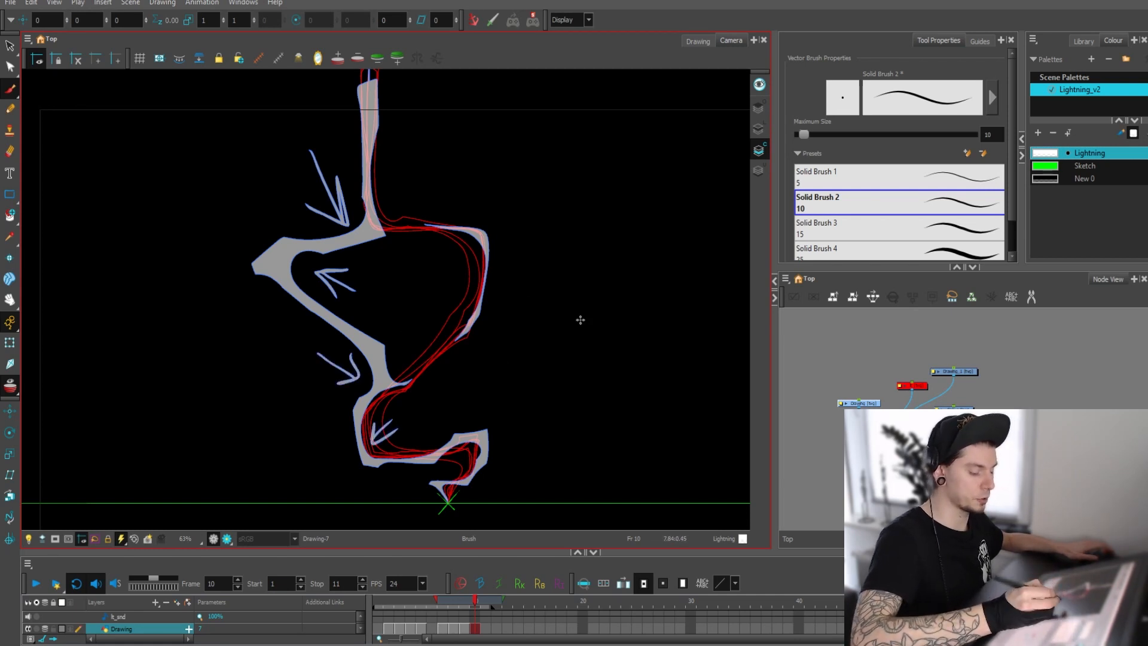
left_click_drag(557, 419, 564, 380)
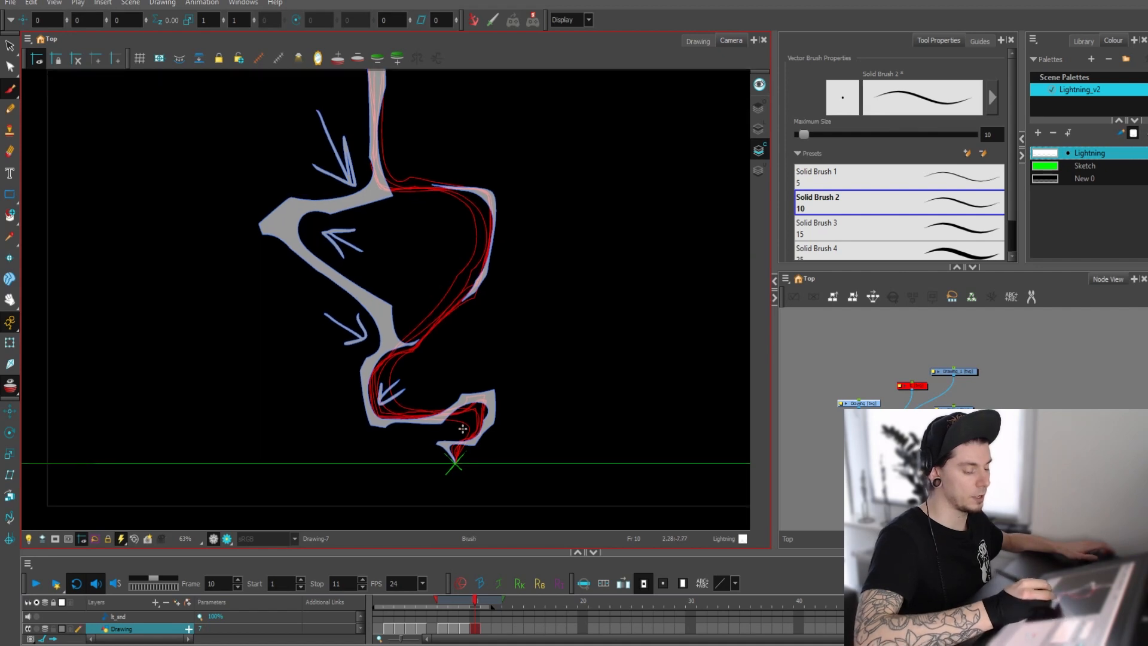
mouse_move(466, 426)
left_mouse_down()
mouse_move(515, 356)
mouse_move(498, 365)
mouse_move(517, 384)
left_mouse_up()
key("1")
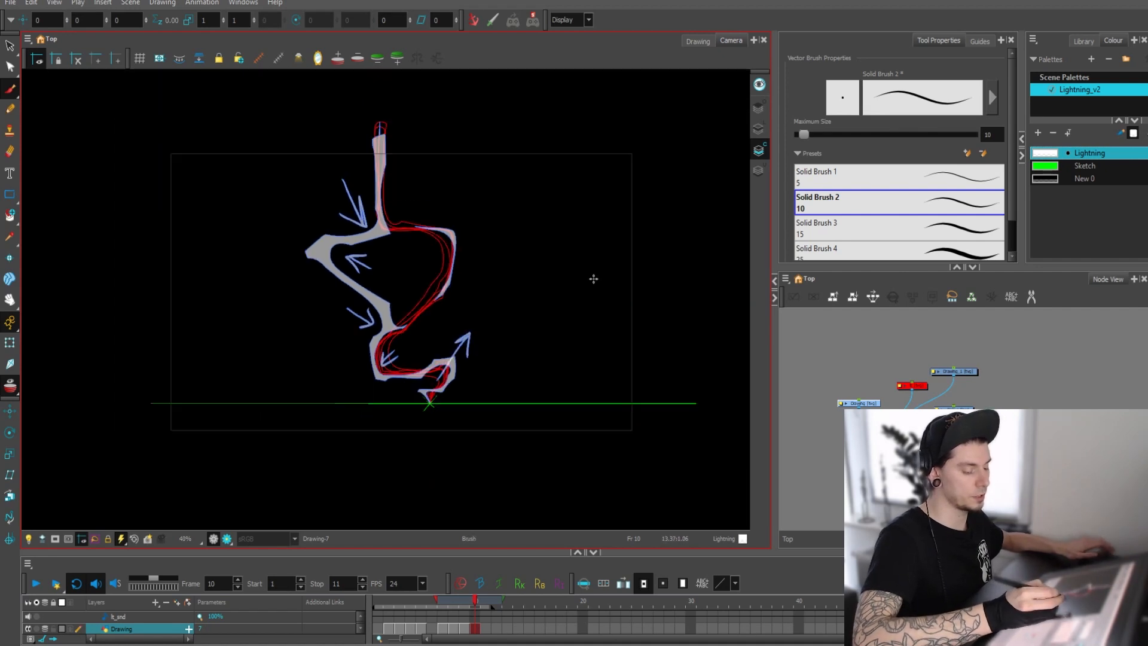
Undo all the arrow strokes on frame 10
key("ctrl+z")
key("ctrl+z")
key("ctrl+z")
key("ctrl+z")
key("ctrl+z")
key("ctrl+z")
key("ctrl+z")
key("ctrl+z")
key("ctrl+z")
key("ctrl+z")
mouse_move(486, 168)
left_mouse_down()
mouse_move(486, 320)
mouse_move(535, 301)
left_mouse_up()
key("ctrl+z")
Try to brush a stroke along the outer right bend on empty frame 11, and undo it
key("2")
key("2")
key("2")
left_click_drag(584, 255, 523, 322)
key("period")
key("2")
key("2")
key("2")
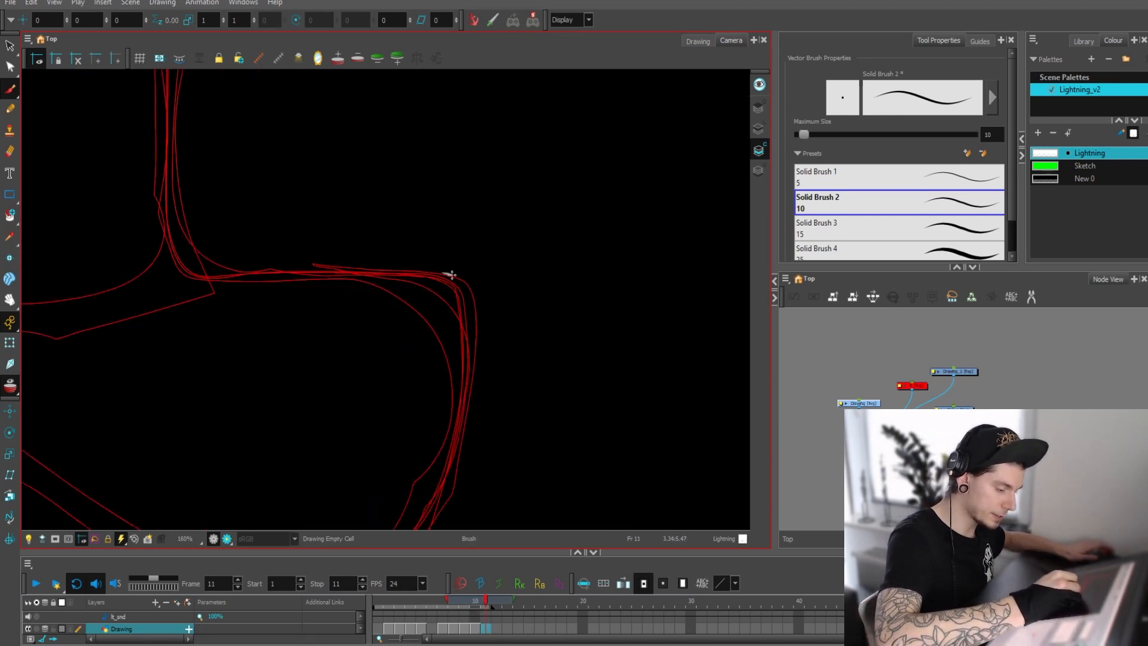
left_click_drag(476, 287, 474, 358)
key("ctrl+z")
key("1")
Copy the thin right-hand arc remnant from frame 10 and paste it onto frame 11
key("comma")
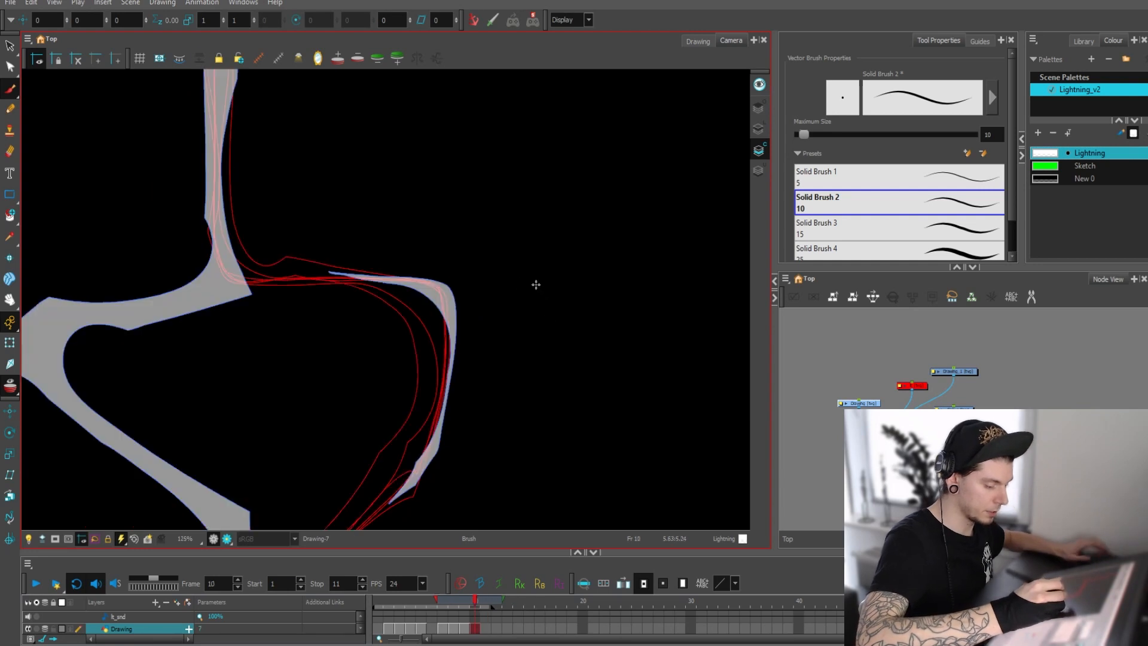
key("alt+s")
mouse_move(477, 244)
left_mouse_down()
mouse_move(439, 255)
mouse_move(553, 357)
left_mouse_up()
key("ctrl+c")
key("period")
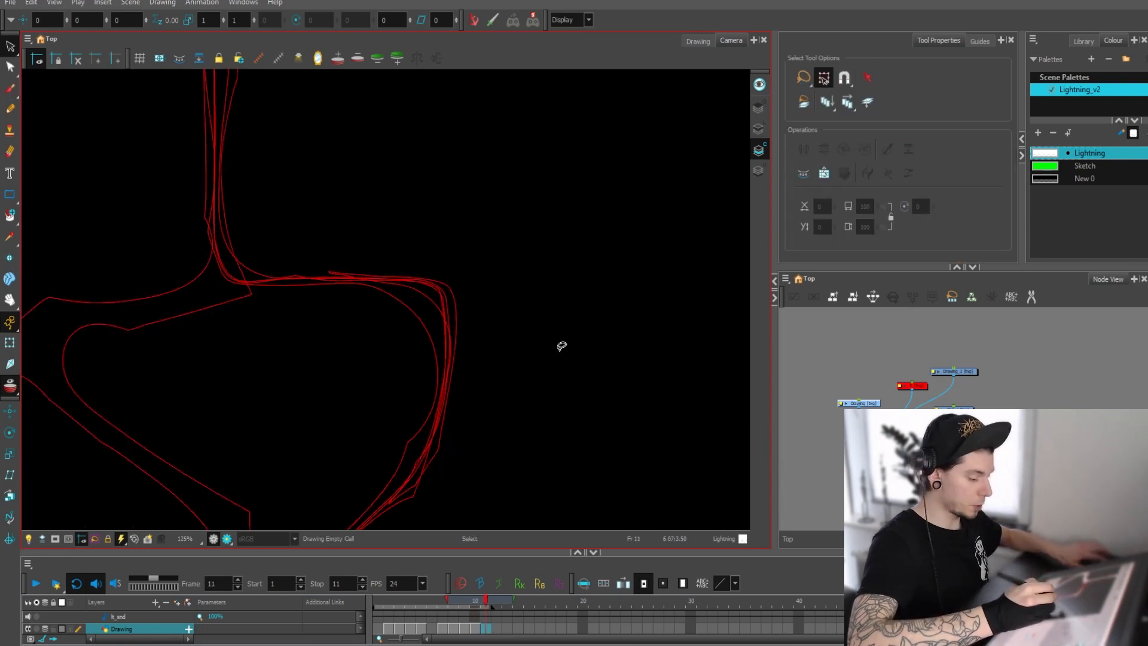
key("ctrl+v")
Erase parts of the pasted arc on frame 11, leaving a corner sliver and short lower fragment, and compare it with frame 10
key("alt+e")
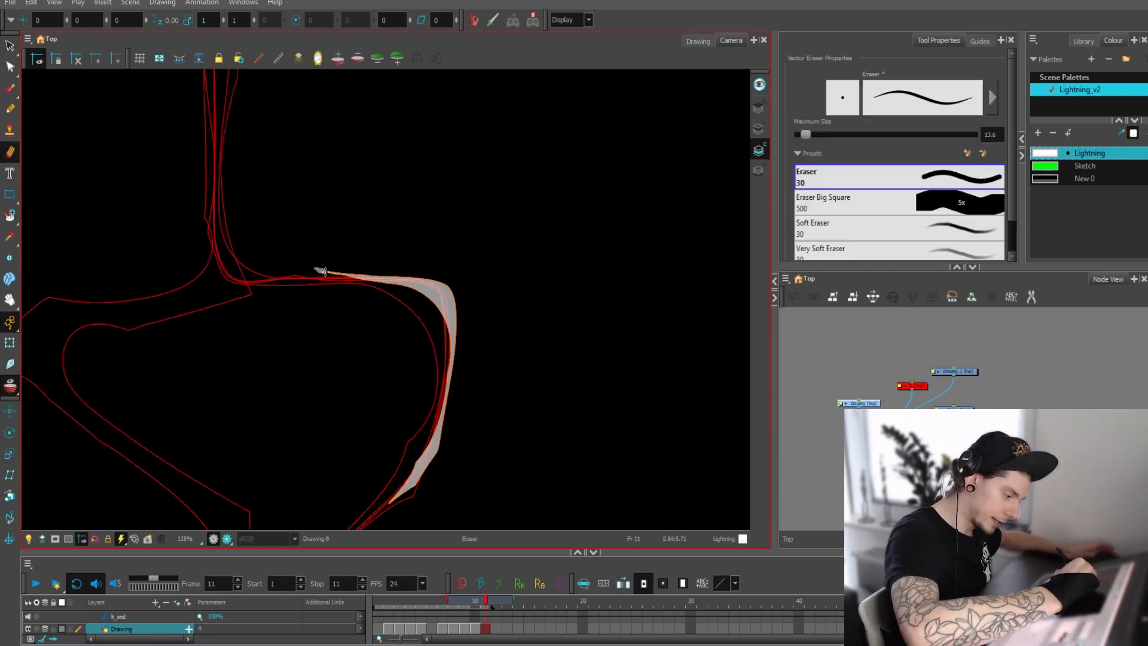
mouse_move(322, 271)
left_mouse_down()
mouse_move(441, 294)
mouse_move(449, 346)
mouse_move(467, 359)
left_mouse_up()
mouse_move(449, 309)
left_mouse_down()
mouse_move(438, 413)
mouse_move(386, 496)
mouse_move(437, 441)
left_mouse_up()
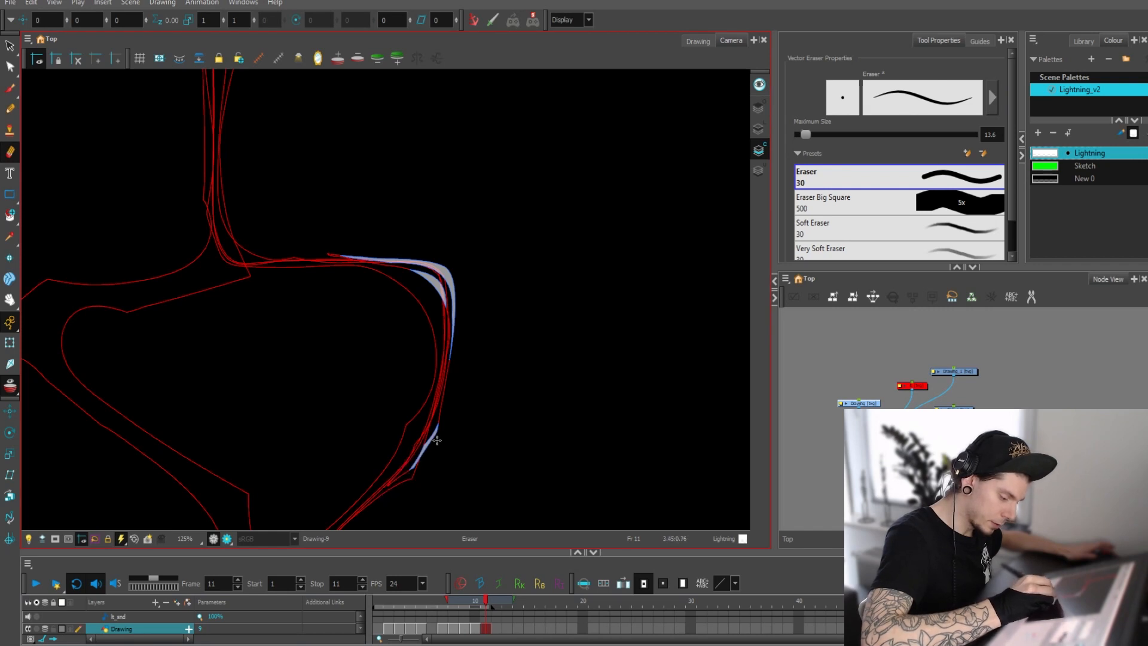
left_click_drag(450, 358, 453, 244)
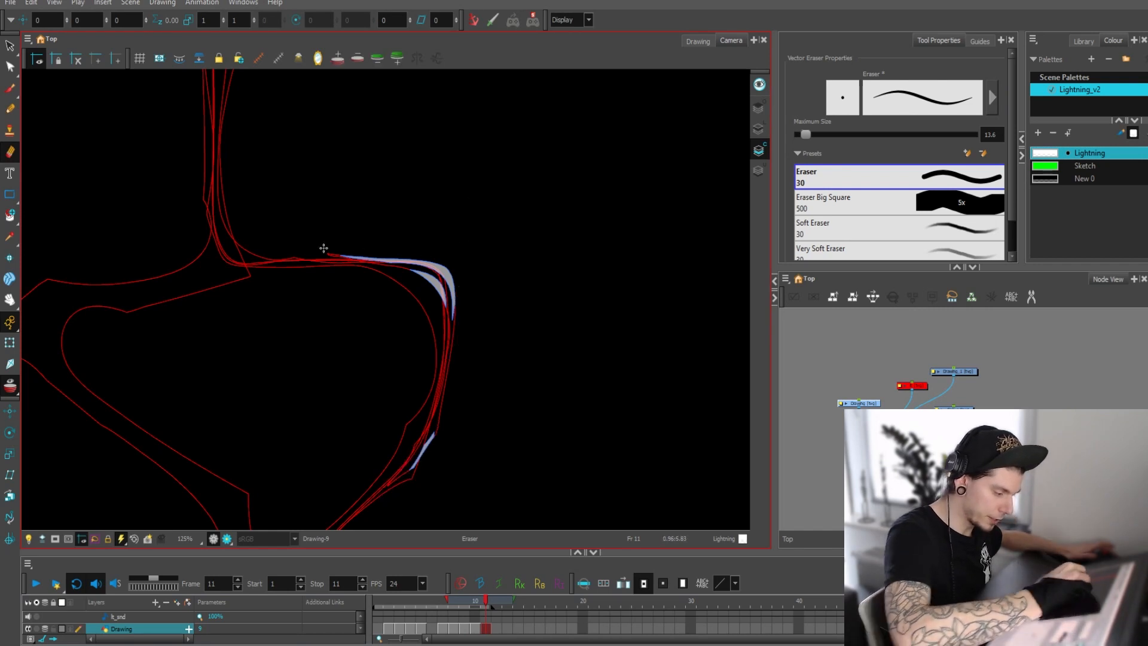
mouse_move(323, 248)
left_mouse_down()
mouse_move(430, 251)
mouse_move(328, 249)
left_mouse_up()
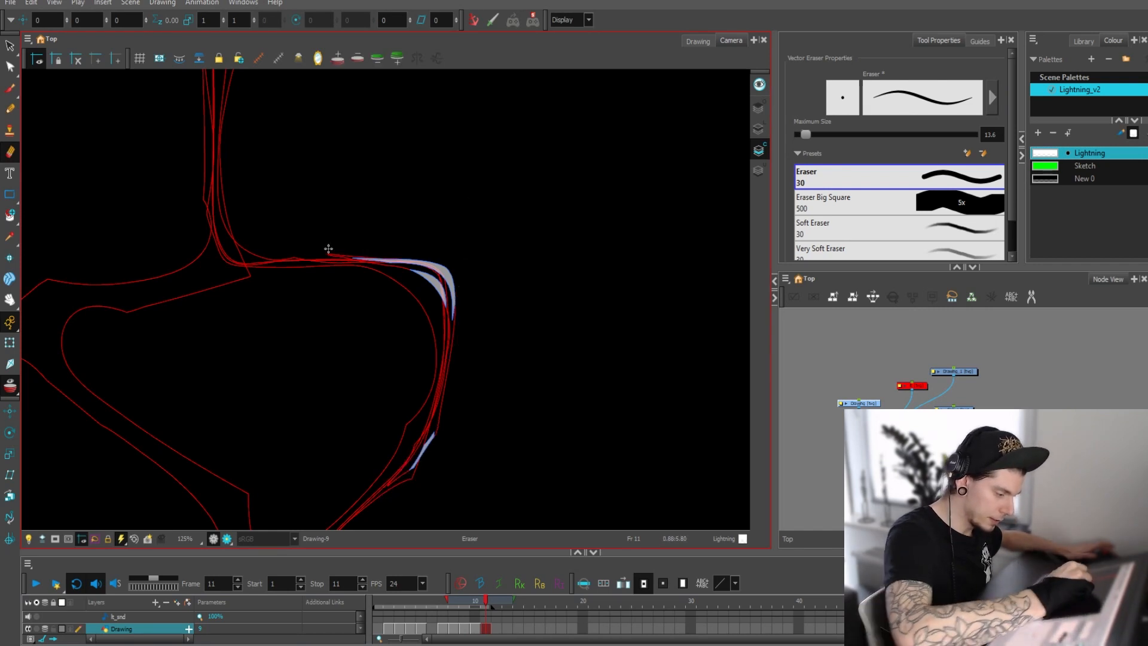
left_click(434, 279)
key("comma")
key("period")
key("1")
left_click_drag(578, 363, 587, 247)
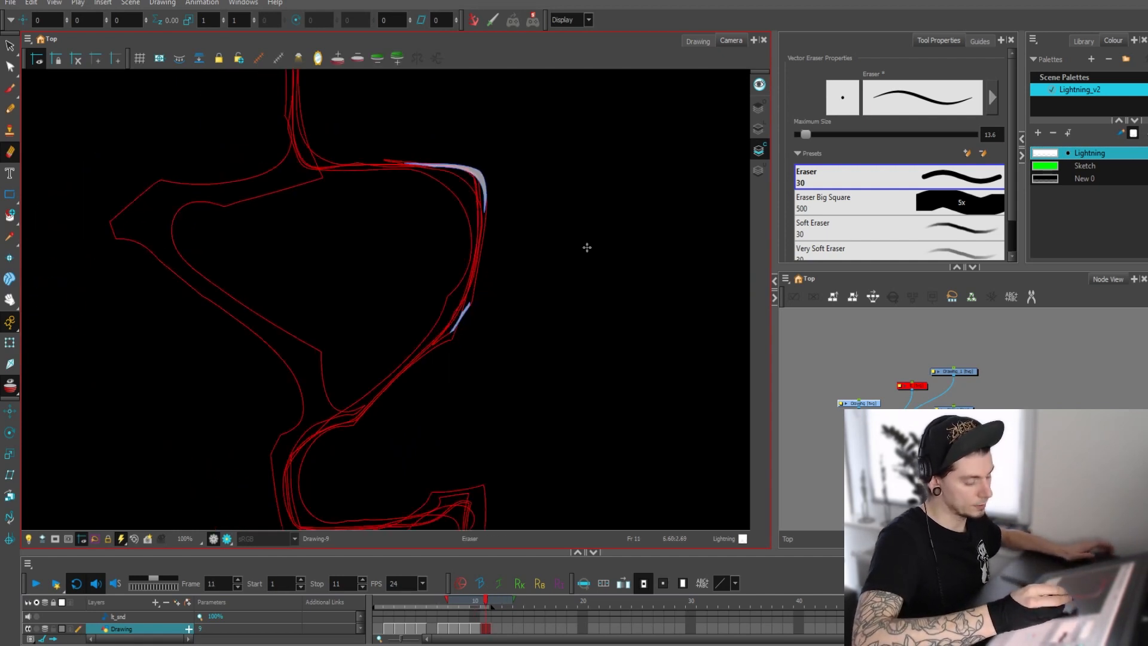
key("1")
key("1")
key("comma")
key("period")
Brush frame 11's main bolt outline down the stem's right edge and along the inner side of the left bend
key("2")
left_click_drag(520, 208, 580, 322)
key("2")
key("alt+b")
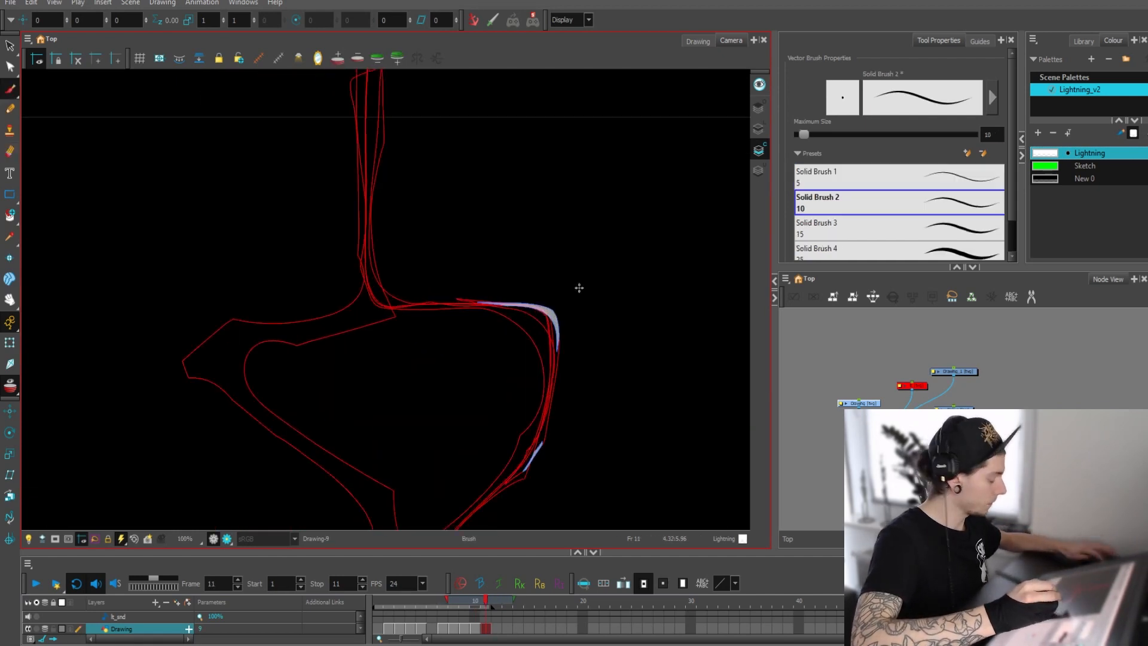
key("2")
left_click_drag(452, 599, 456, 598)
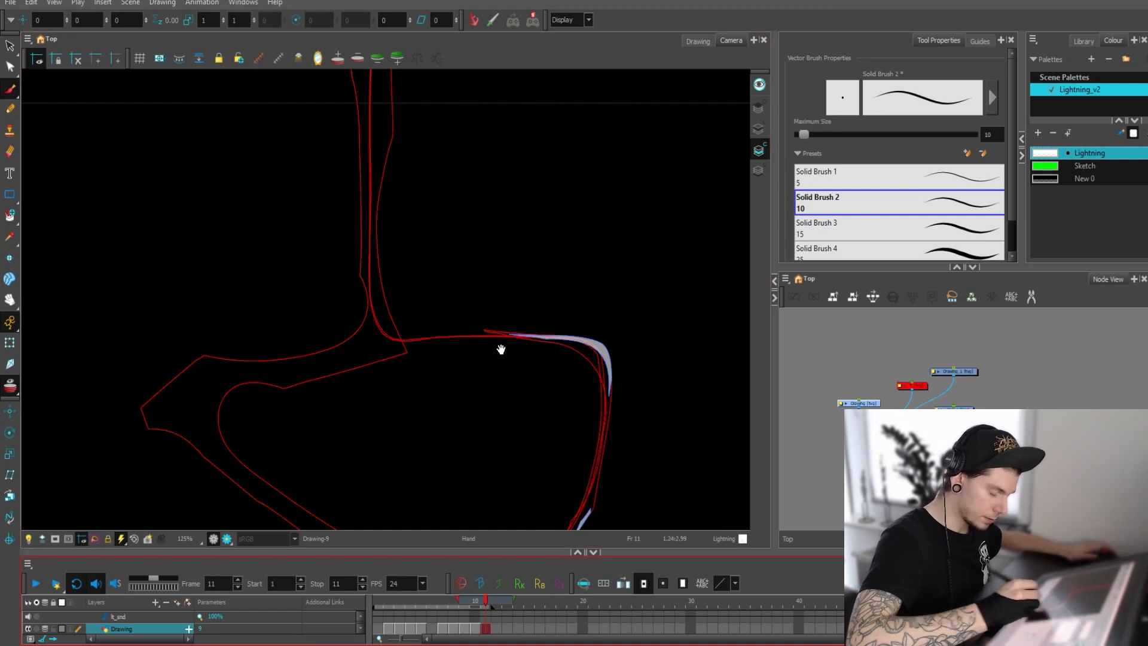
left_click_drag(501, 349, 527, 383)
key("1")
key("1")
key("2")
left_click_drag(515, 255, 501, 248)
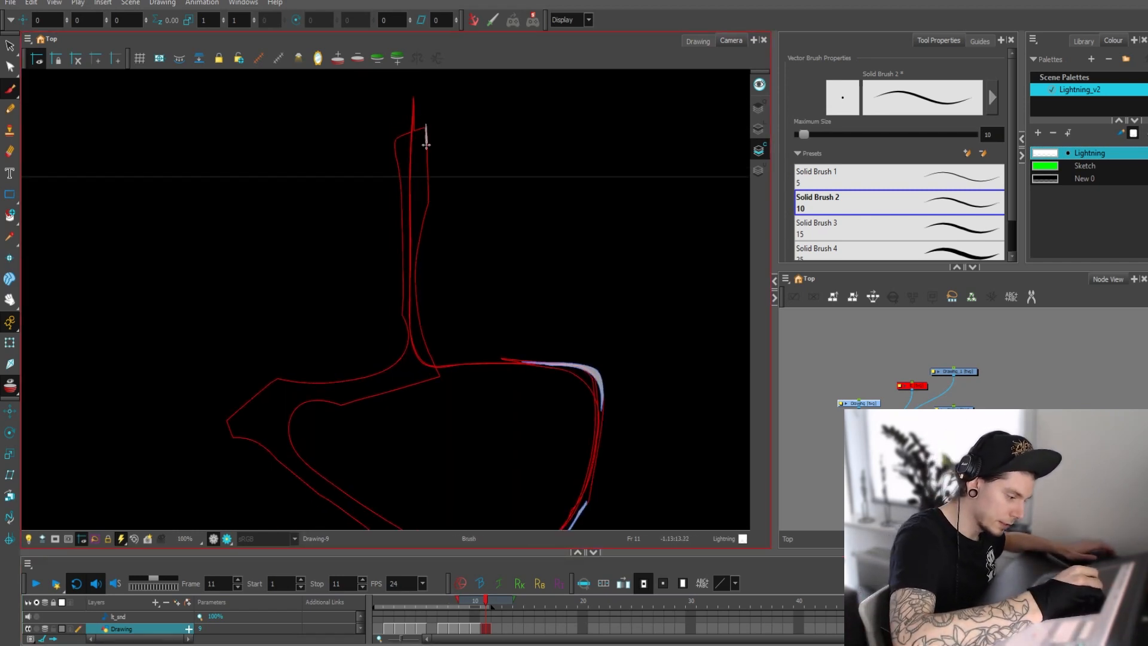
left_click_drag(425, 188, 425, 231)
key("ctrl+z")
left_click_drag(421, 116, 425, 222)
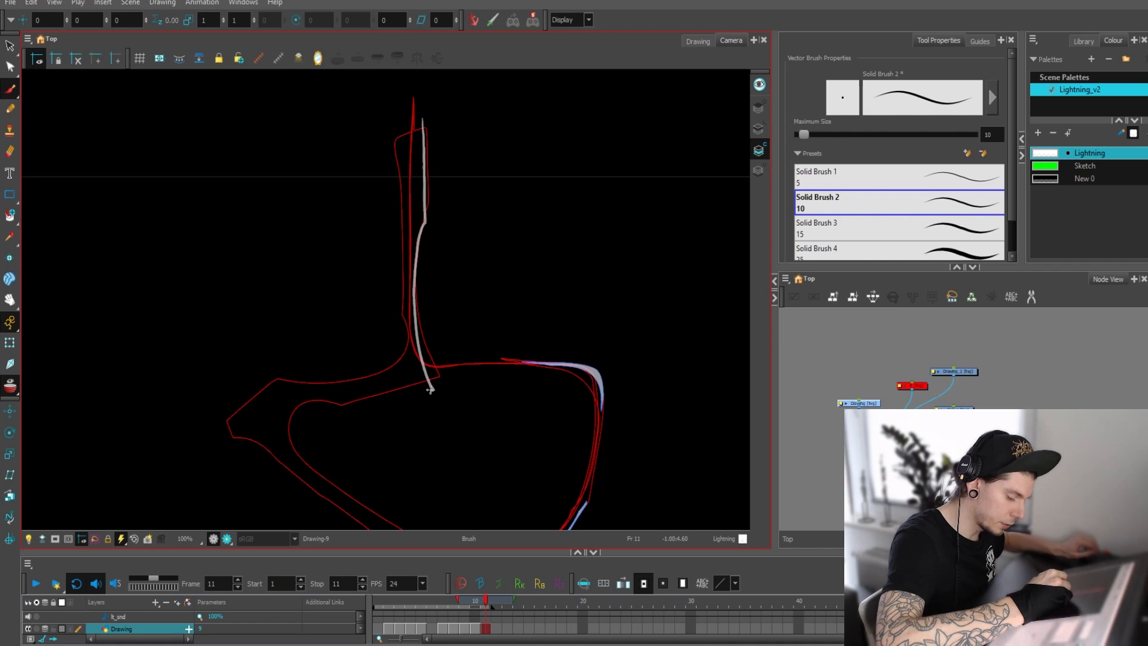
left_click_drag(430, 389, 273, 436)
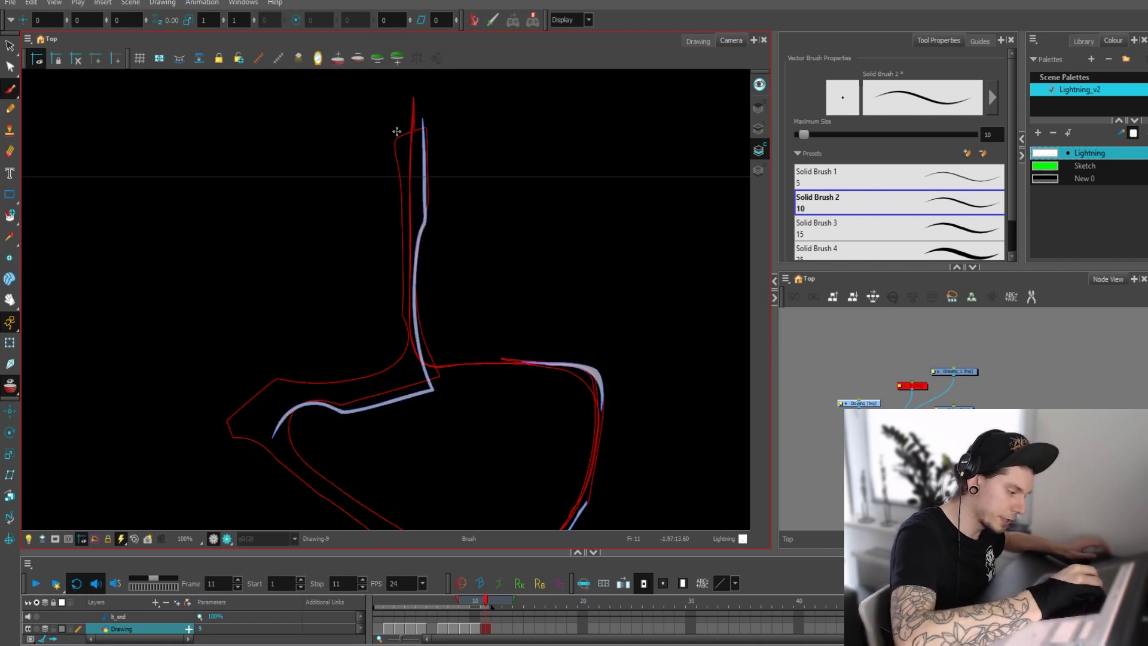
Brush the bolt's outer outline from the stem's left edge around the left bend down to the lower curve
left_click_drag(398, 157, 404, 269)
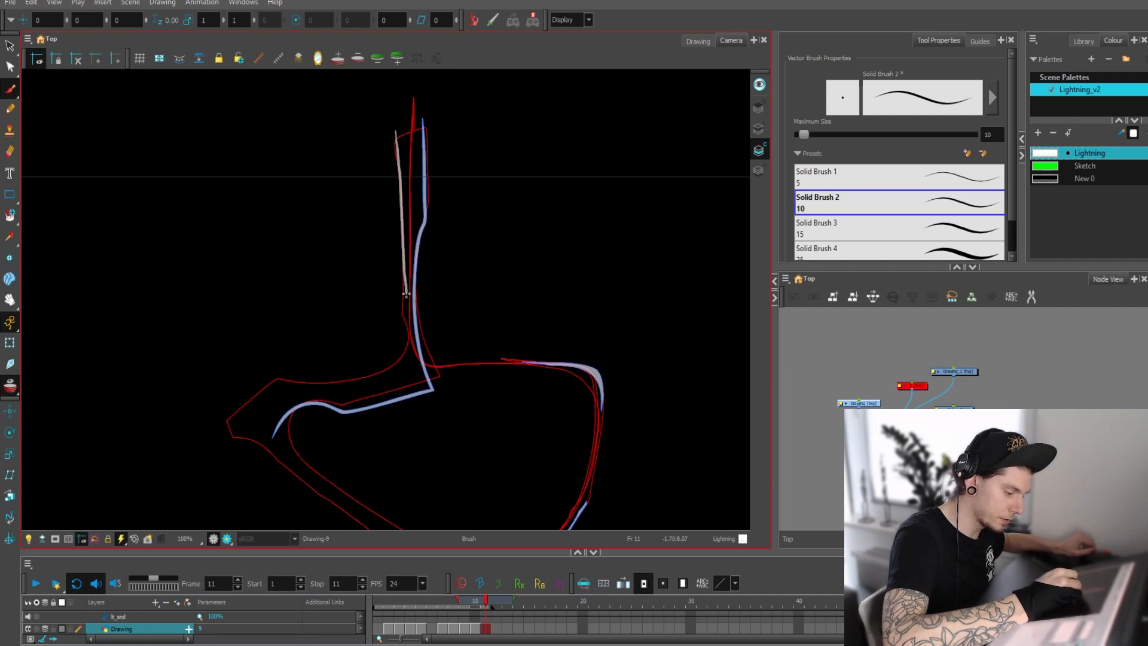
mouse_move(398, 370)
left_mouse_down()
mouse_move(356, 386)
mouse_move(296, 380)
mouse_move(223, 409)
mouse_move(226, 436)
mouse_move(282, 440)
mouse_move(315, 249)
mouse_move(149, 205)
mouse_move(329, 338)
mouse_move(297, 467)
mouse_move(306, 501)
mouse_move(347, 499)
left_mouse_up()
left_click_drag(597, 430, 587, 348)
key("2")
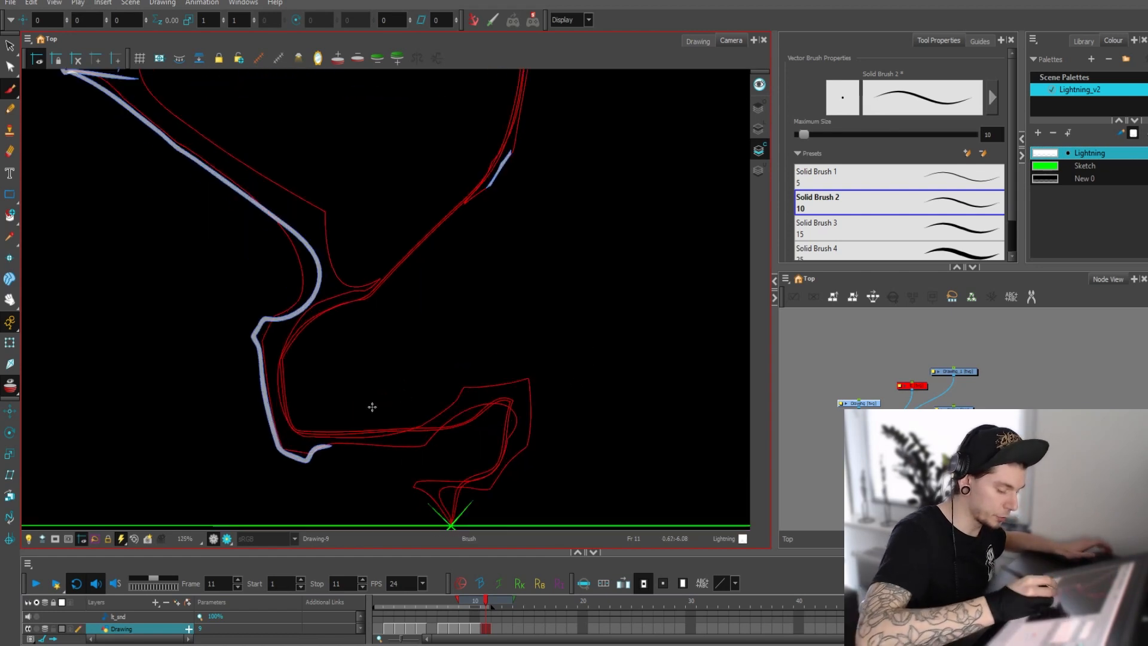
Clean up the left bend's line end and brush the inner outline from there through the lower junction to the lower curve
key("1")
left_click_drag(476, 274, 494, 352)
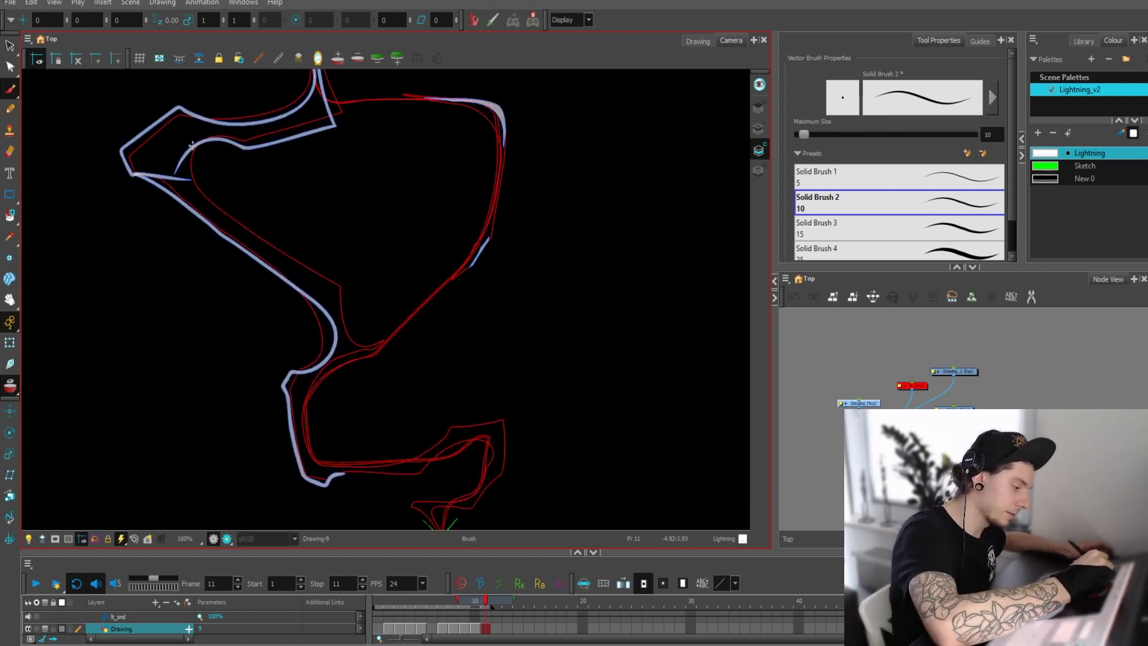
key("ctrl+z")
key("alt+e")
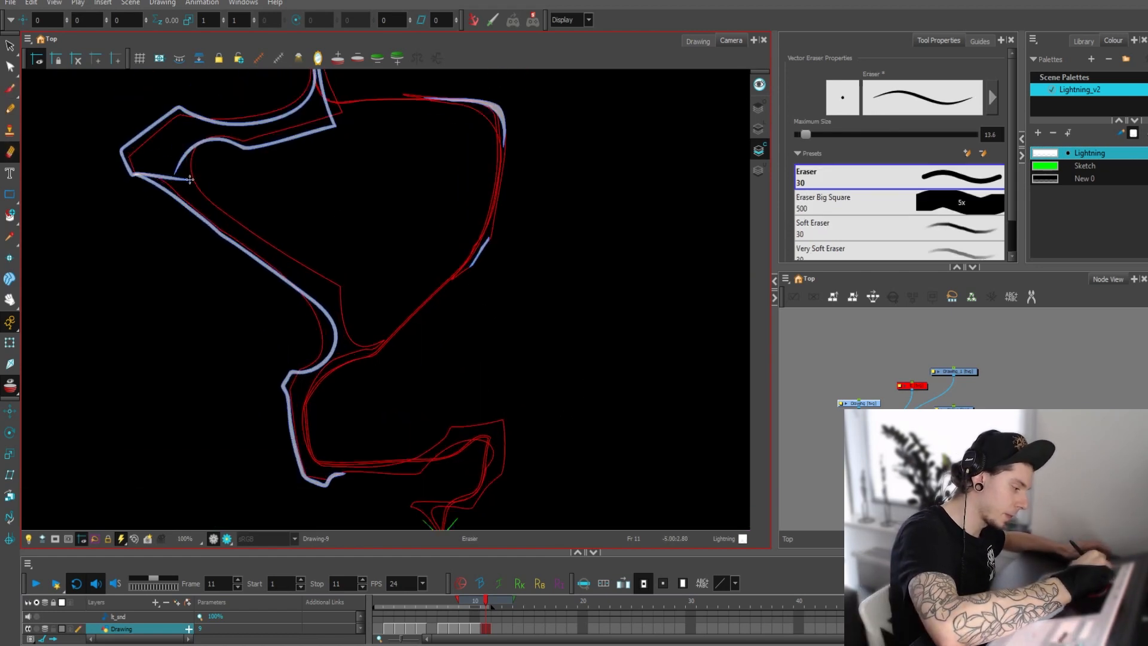
mouse_move(186, 188)
left_mouse_down()
mouse_move(255, 251)
mouse_move(302, 278)
mouse_move(341, 279)
mouse_move(356, 339)
left_mouse_up()
key("alt+b")
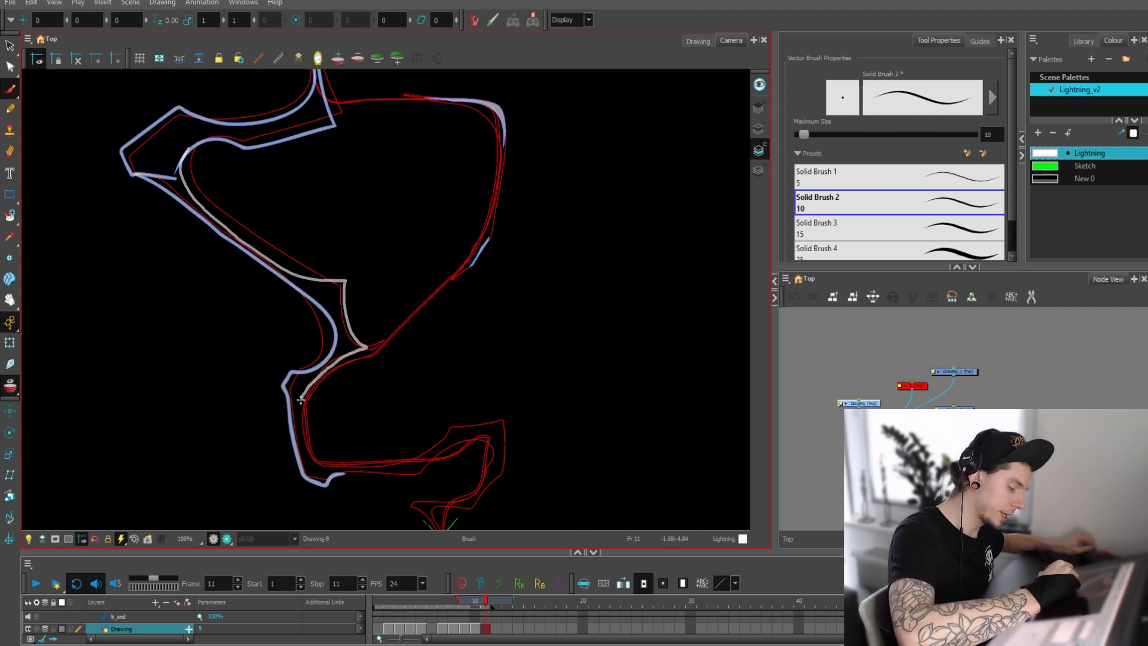
left_click_drag(314, 466, 323, 473)
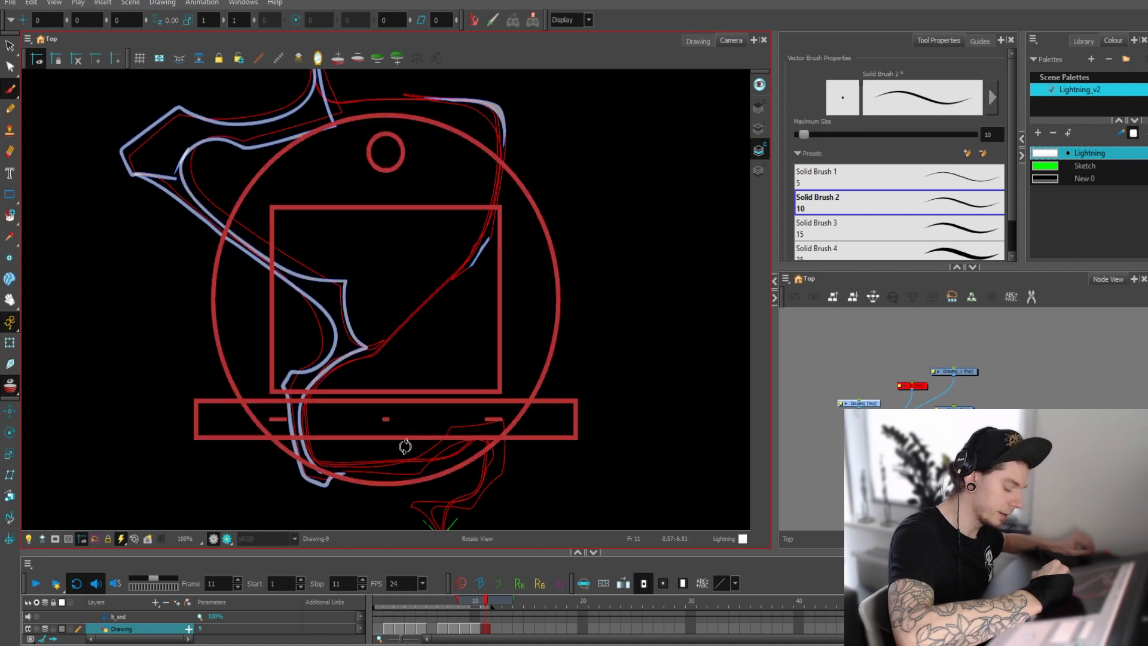
Brush the lower hook's inner outline from the lower curve around to the ground contact point
mouse_move(439, 406)
left_mouse_down()
mouse_move(510, 251)
mouse_move(507, 212)
left_mouse_up()
left_click_drag(620, 230, 573, 233)
scroll(550, 280, "up", 1)
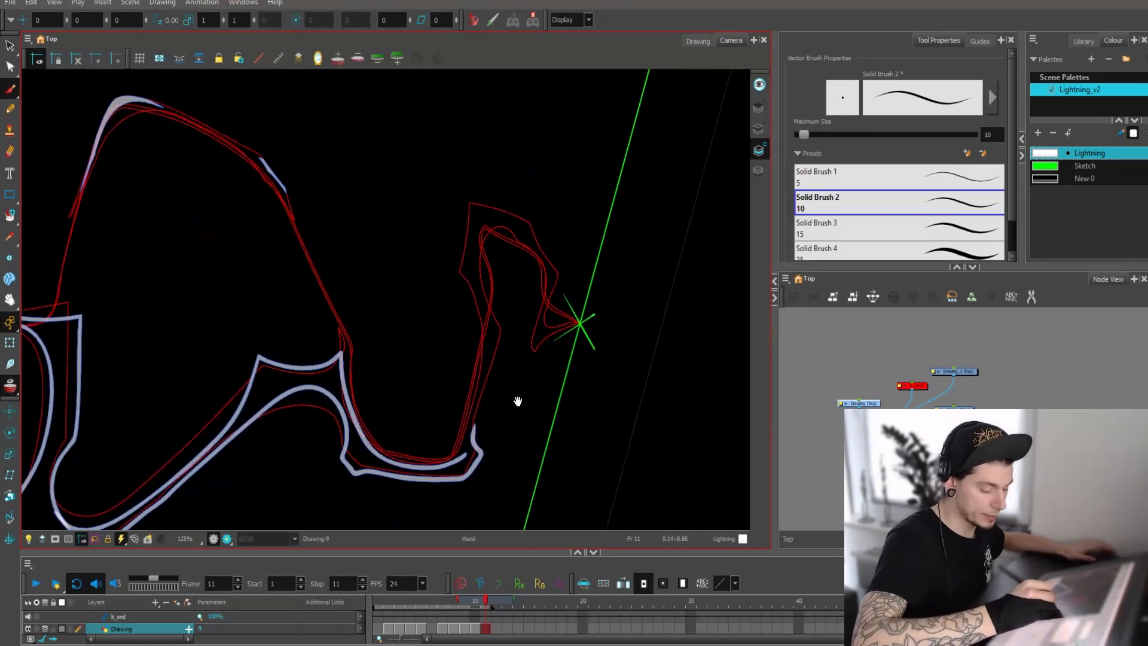
left_click_drag(461, 459, 484, 357)
key("ctrl+z")
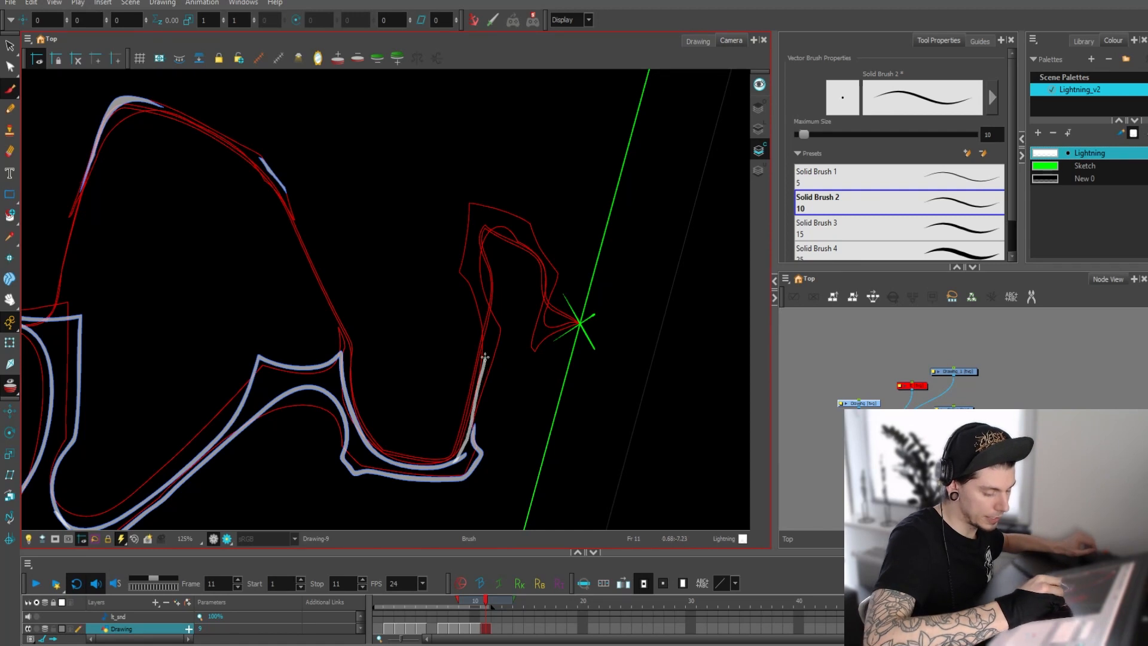
mouse_move(485, 298)
left_mouse_down()
mouse_move(465, 222)
mouse_move(531, 219)
left_mouse_up()
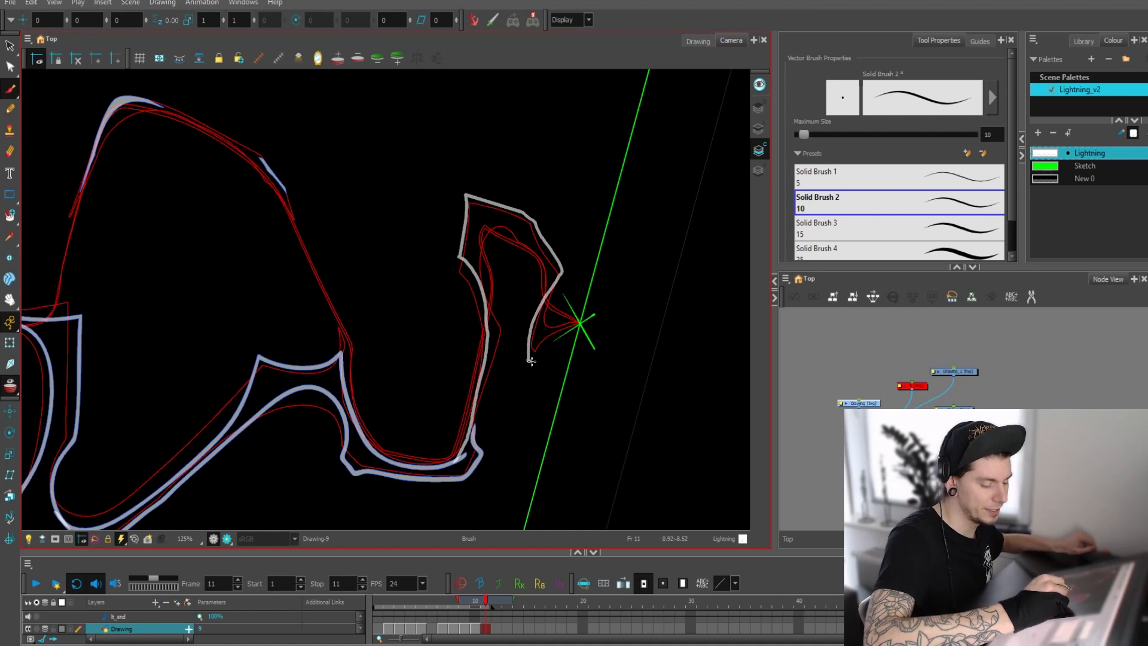
left_click_drag(530, 361, 546, 341)
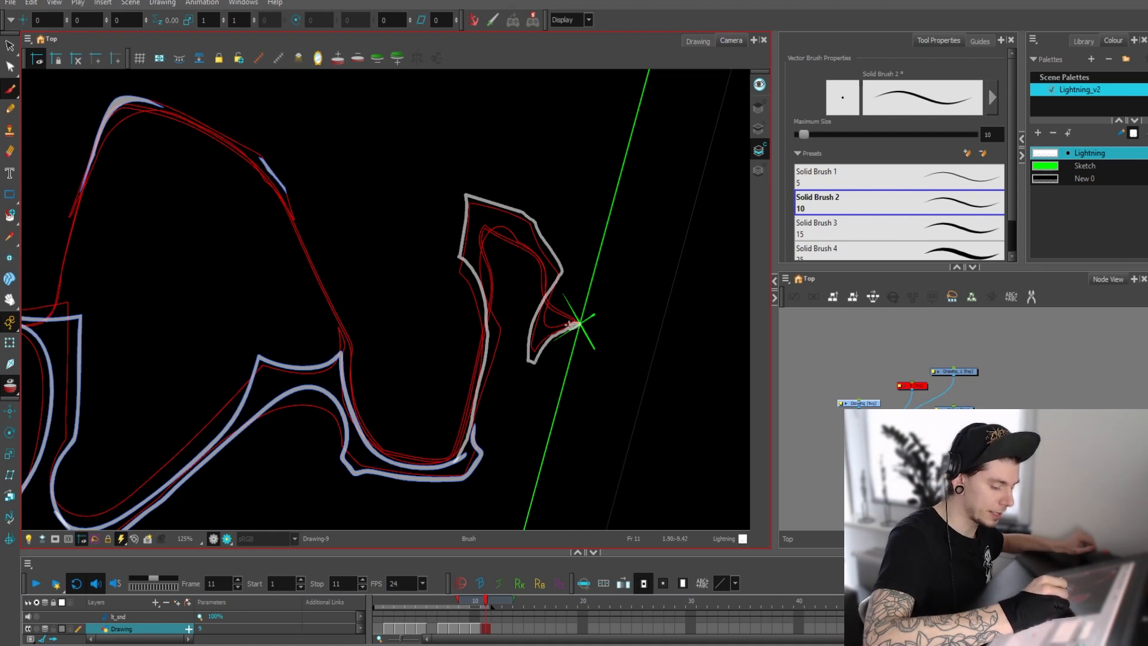
Brush the hook's outer outline from the ground contact point back to the lower curve, closing the bolt shape
left_click_drag(569, 324, 540, 341)
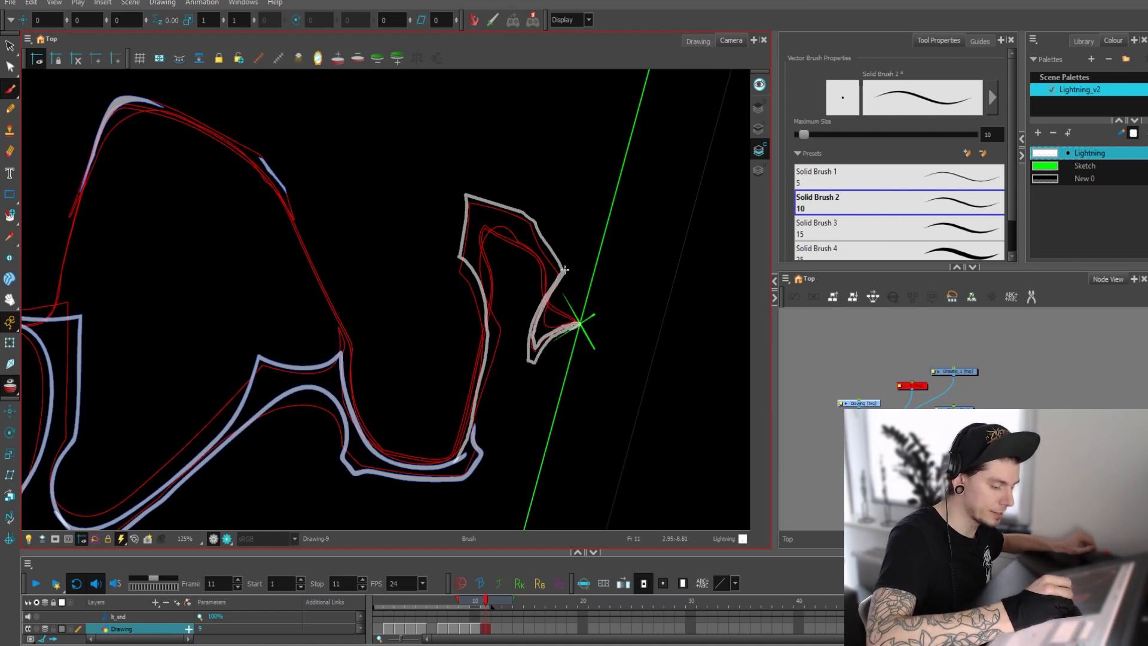
mouse_move(564, 260)
left_mouse_down()
mouse_move(540, 215)
mouse_move(455, 185)
mouse_move(447, 252)
left_mouse_up()
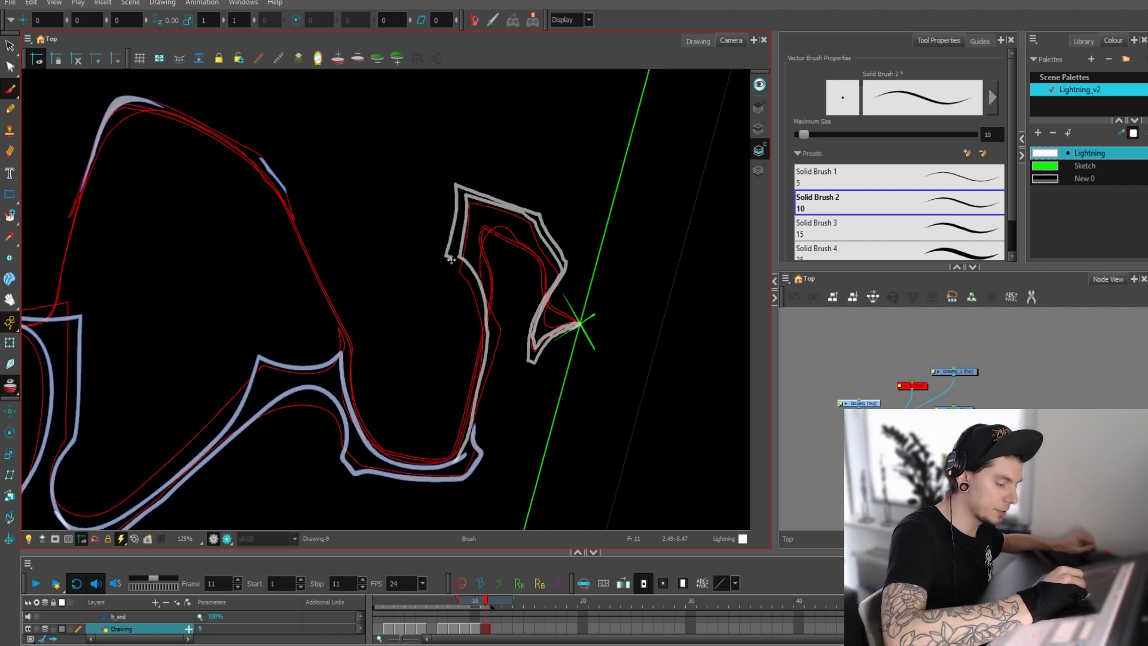
left_click_drag(486, 347, 472, 453)
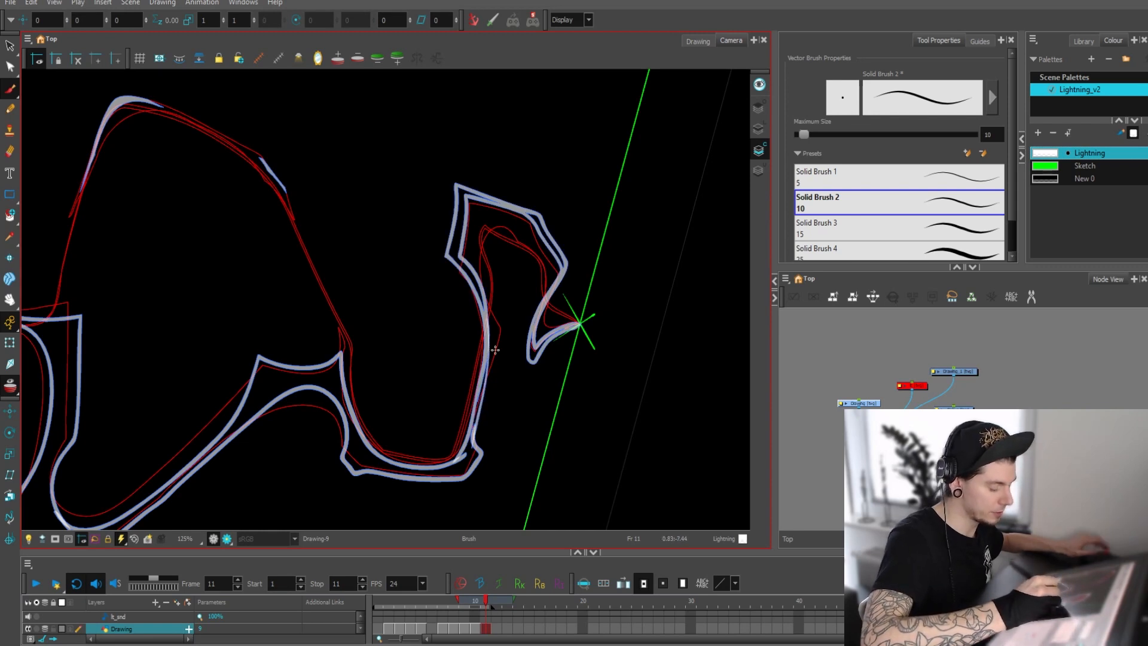
Reset the canvas rotation and fill the closed bolt outline on frame 11 with the Lightning colour
key("1")
key("1")
key("1")
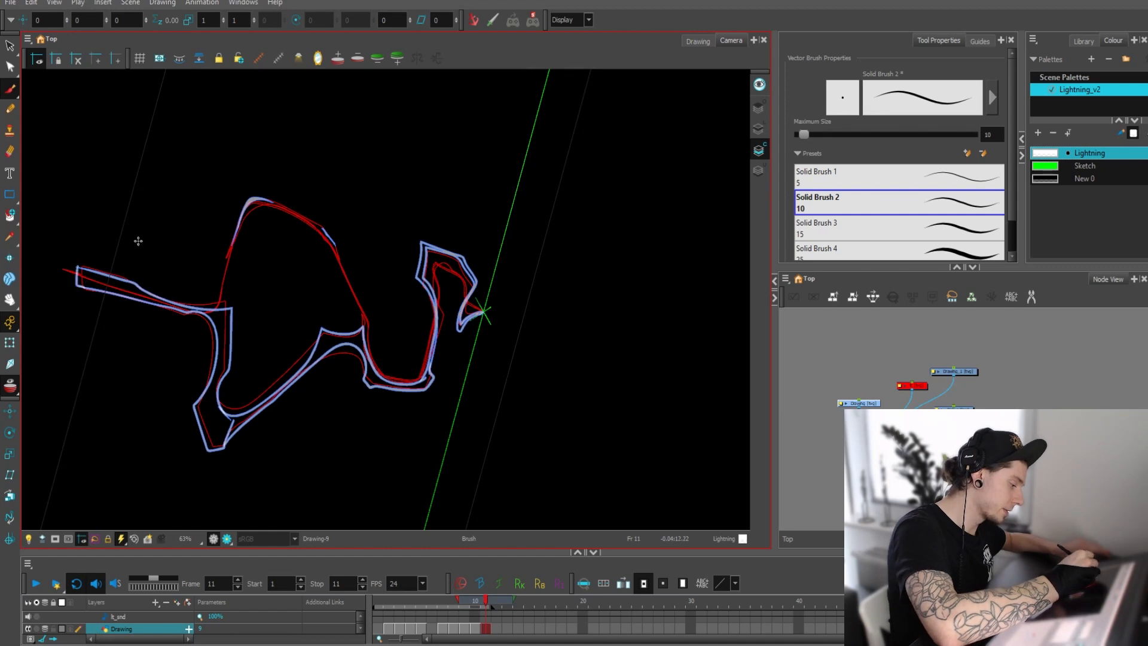
key("shift+x")
key("2")
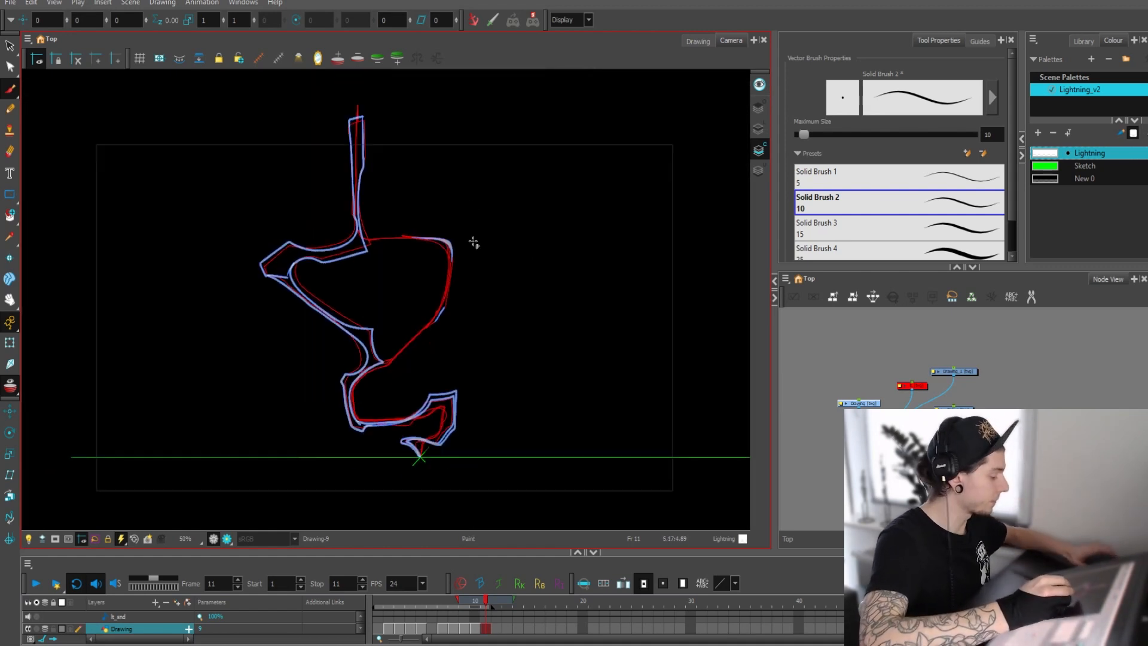
key("2")
key("2")
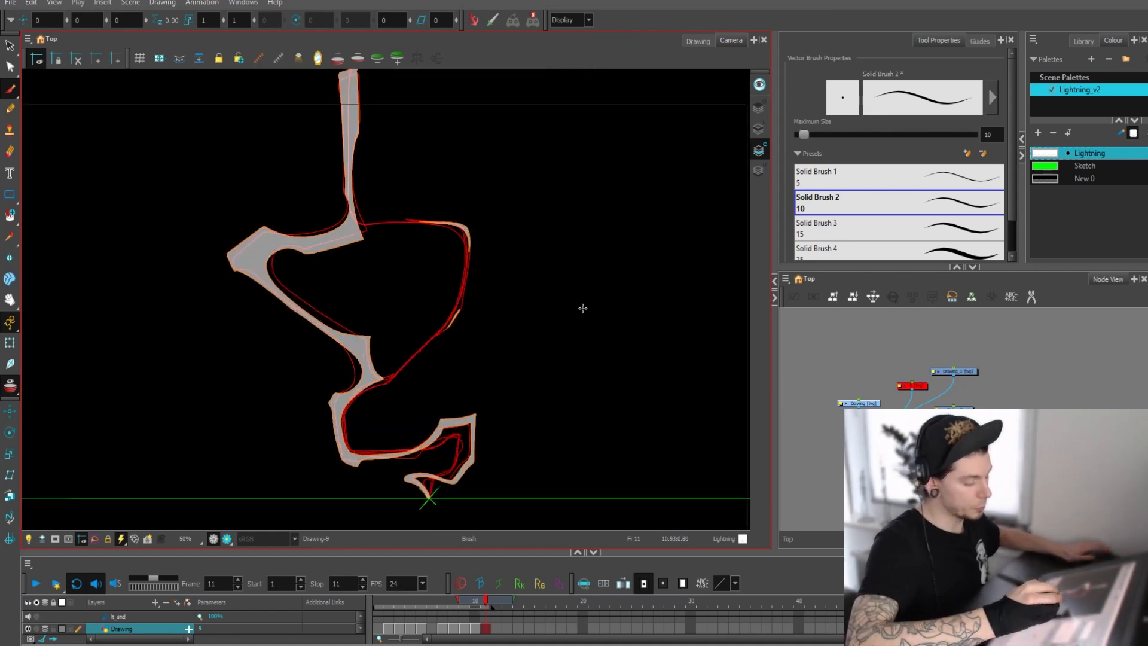
Thicken the lower hook by brushing a rounded inner curve and filling the gap with the Lightning colour
key("2")
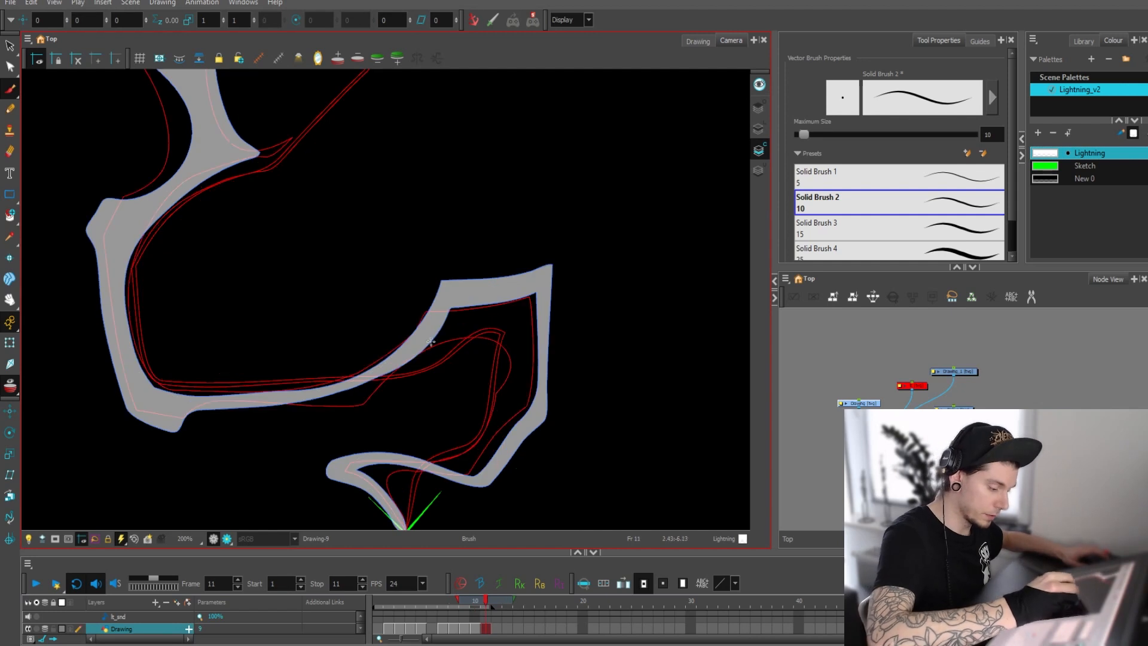
mouse_move(430, 338)
left_mouse_down()
mouse_move(493, 308)
mouse_move(513, 315)
mouse_move(531, 336)
mouse_move(526, 376)
mouse_move(484, 460)
mouse_move(451, 471)
mouse_move(400, 462)
left_mouse_up()
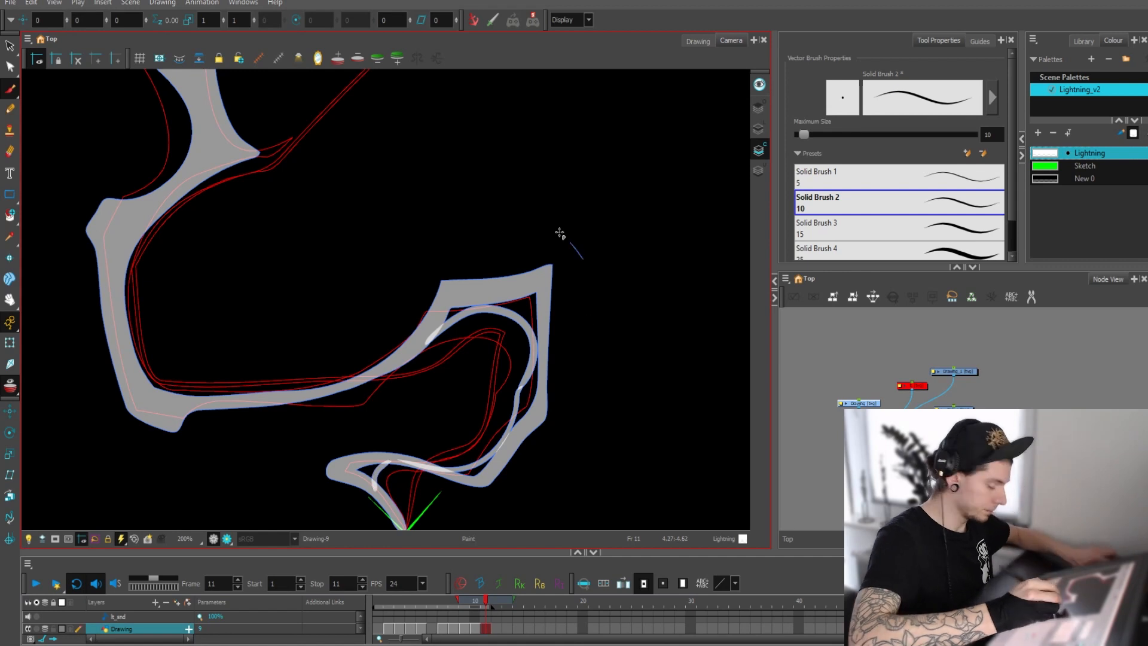
key("2")
key("2")
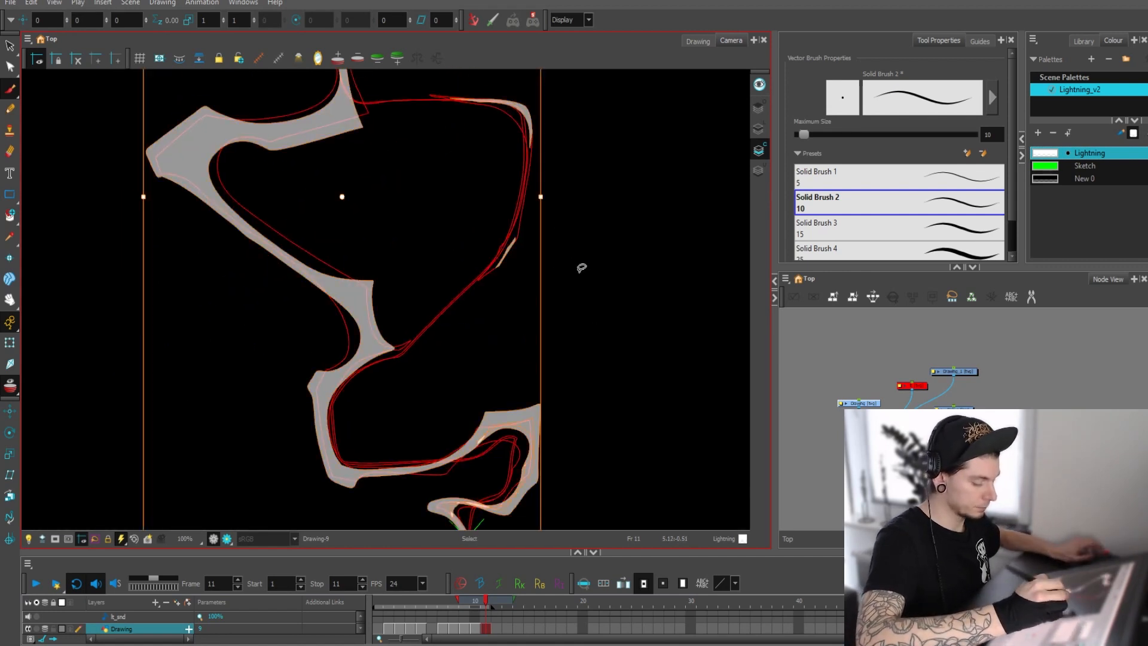
Erase a thin strip along the upper right edge of frame 11's stem, clearing the stray bits beside it
mouse_move(565, 262)
left_mouse_down()
mouse_move(517, 225)
mouse_move(554, 300)
left_mouse_up()
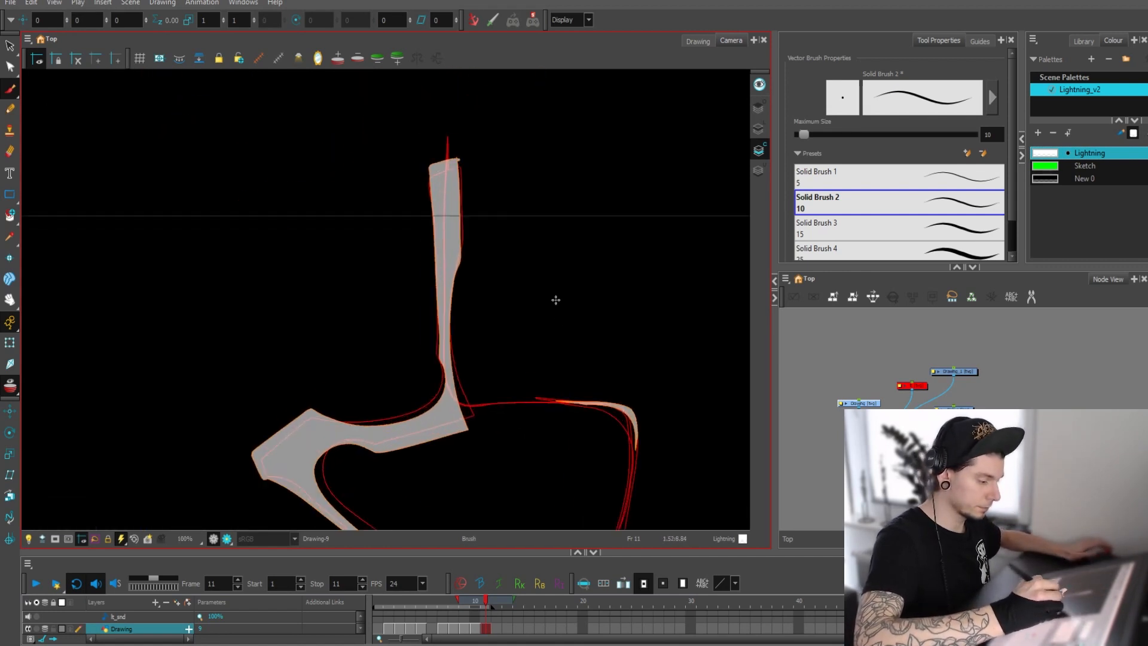
key("alt+e")
key("1")
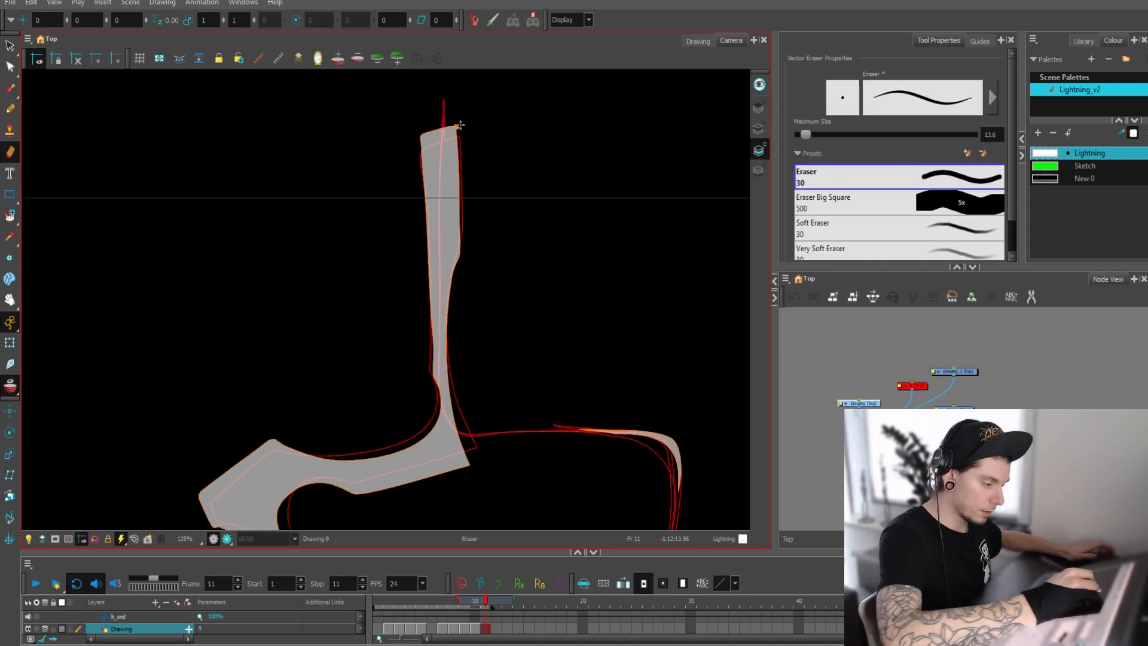
mouse_move(455, 107)
left_mouse_down()
mouse_move(457, 209)
mouse_move(457, 293)
left_mouse_up()
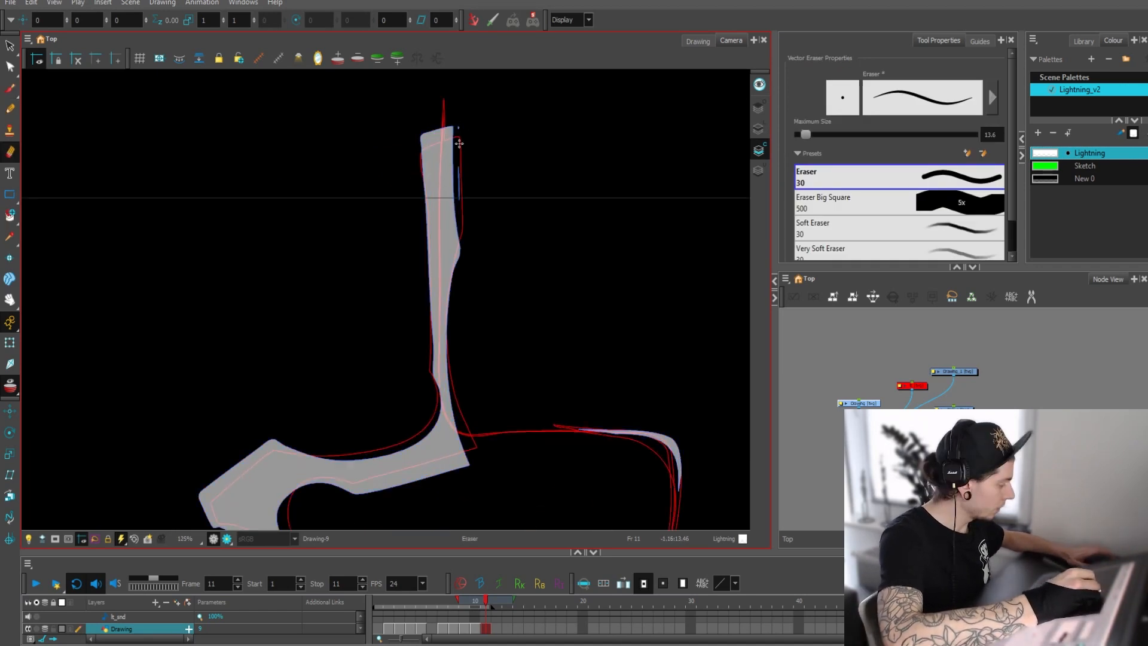
left_click_drag(454, 122, 461, 179)
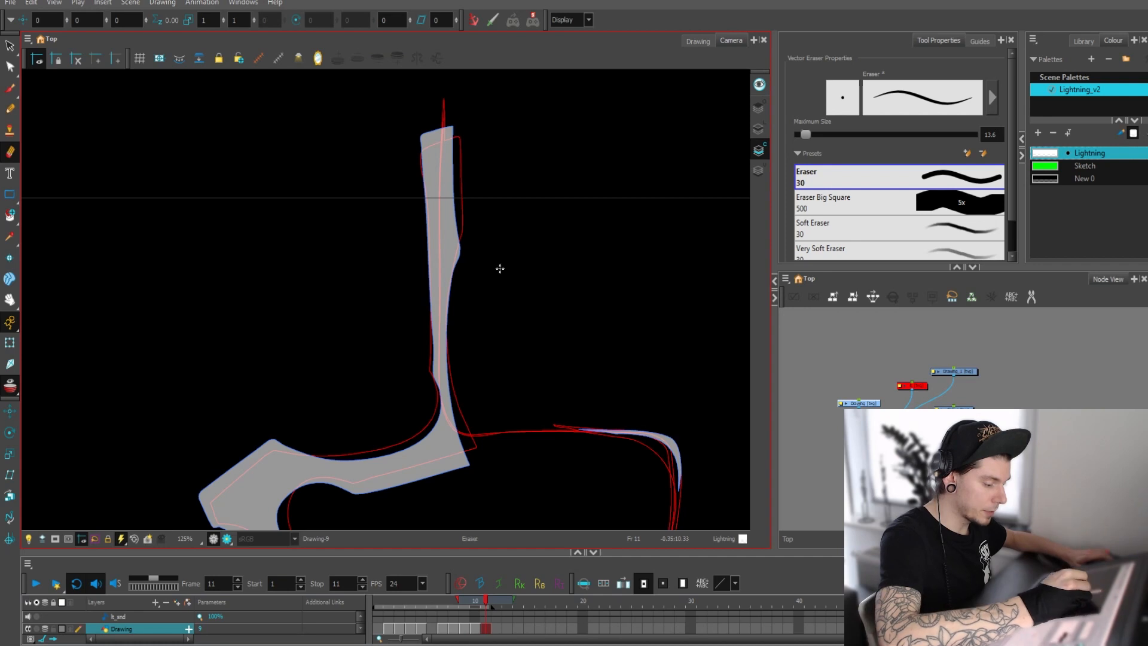
key("2")
key("2")
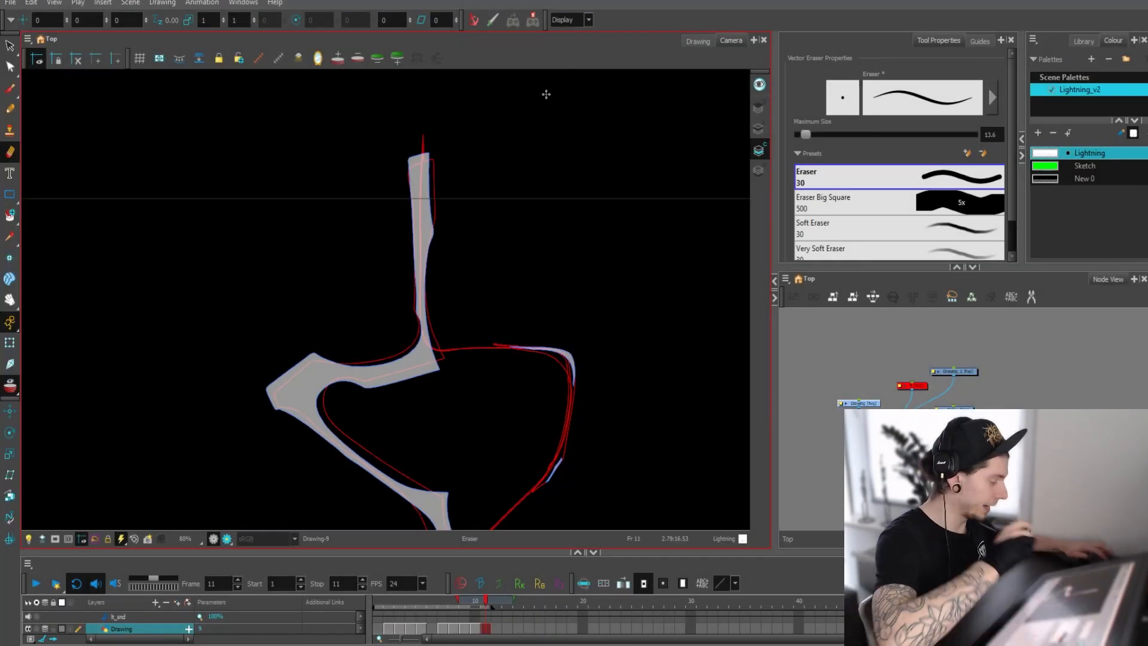
Erase a thin strip along the lower outer edge of frame 11's long diagonal segment below the elbow
key("alt+b")
left_click_drag(507, 371, 566, 290)
key("2")
key("2")
key("alt+e")
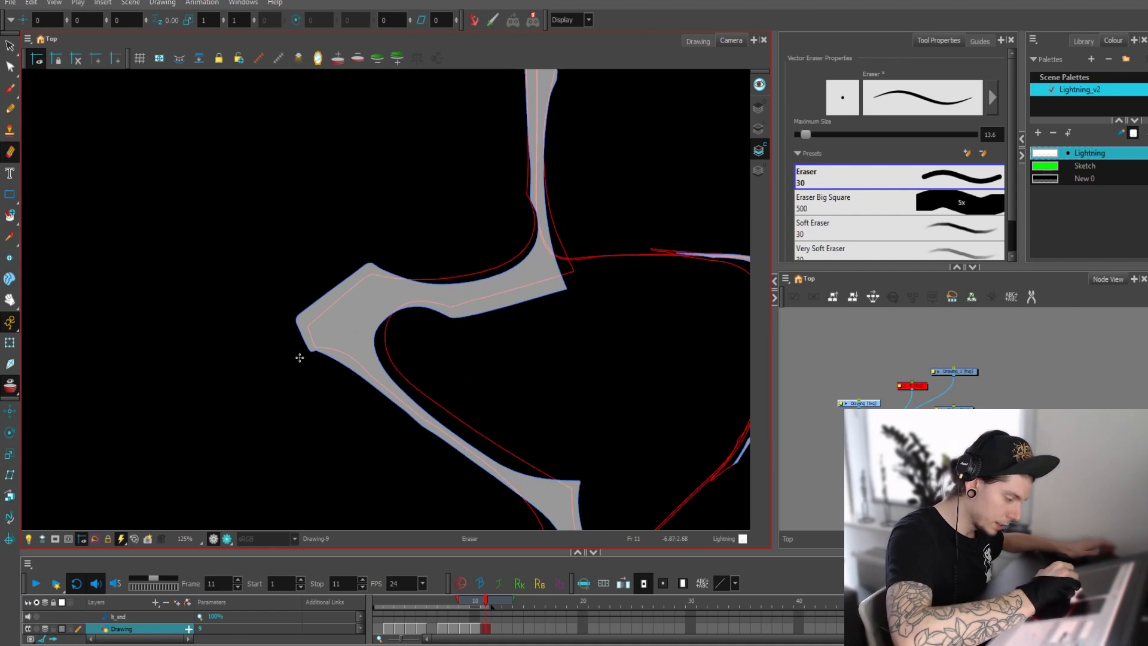
left_click_drag(309, 352, 483, 489)
left_click_drag(504, 404, 440, 354)
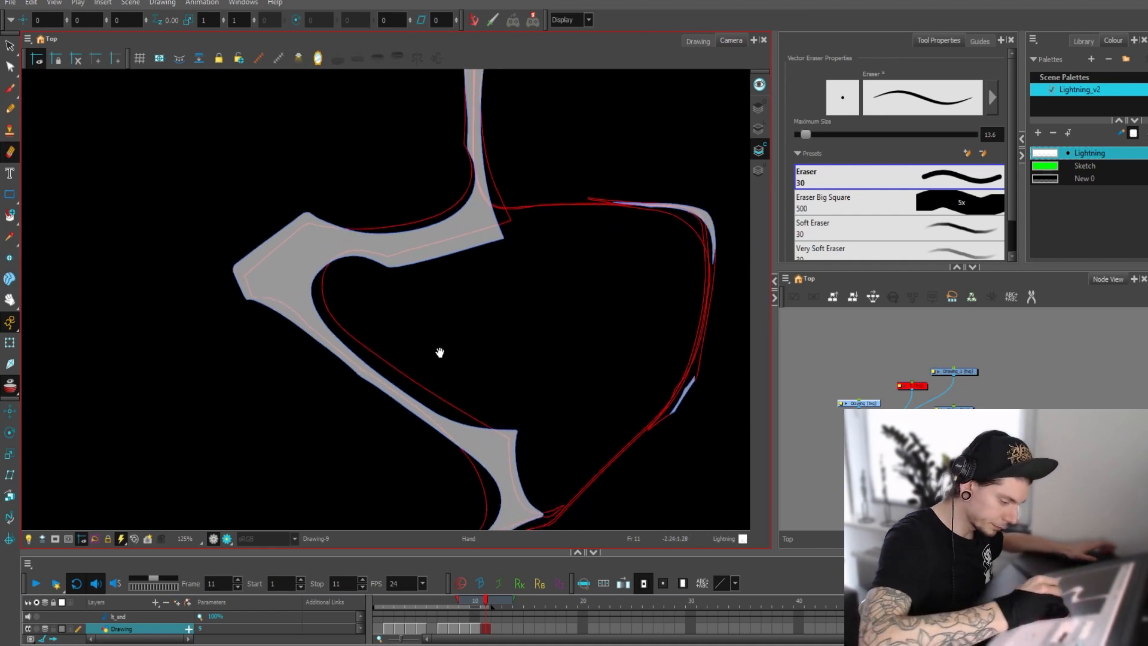
mouse_move(390, 275)
left_mouse_down()
mouse_move(349, 256)
mouse_move(321, 266)
mouse_move(311, 288)
mouse_move(358, 360)
mouse_move(469, 424)
mouse_move(582, 425)
mouse_move(531, 281)
mouse_move(456, 274)
mouse_move(483, 350)
left_mouse_up()
key(".")
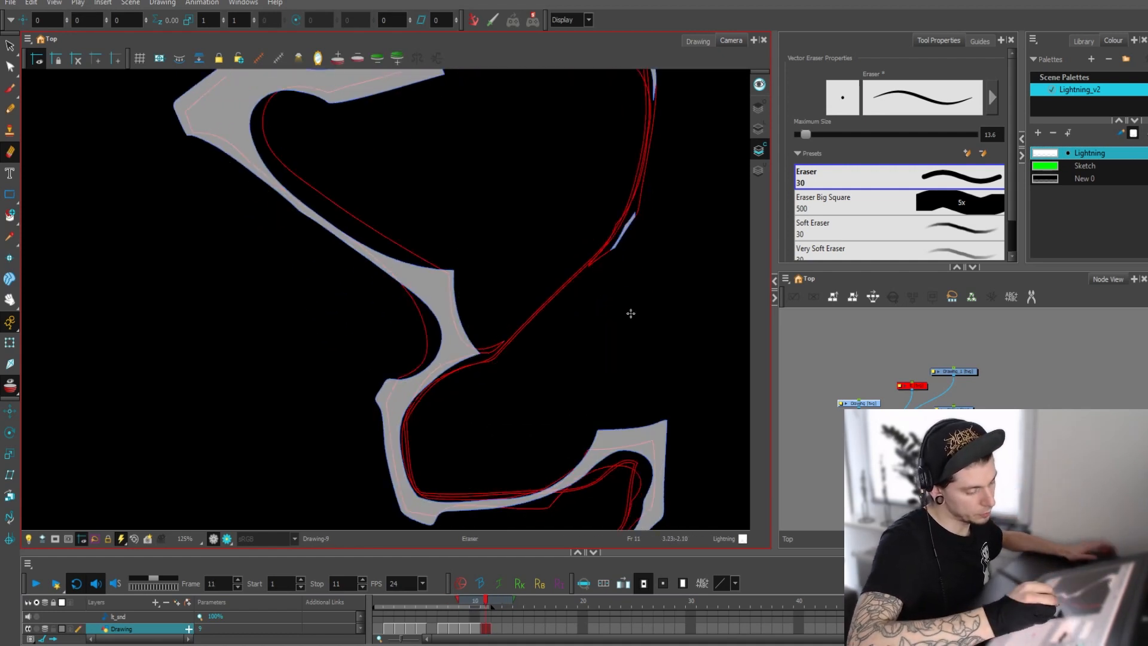
Shave the outer edge of frame 11's lower bend with the eraser, thinning its upright and bottom corner
key("2")
key(".")
mouse_move(525, 397)
left_mouse_down()
mouse_move(563, 327)
mouse_move(506, 321)
mouse_move(444, 380)
mouse_move(448, 454)
mouse_move(486, 461)
left_mouse_up()
left_click_drag(499, 414, 492, 390)
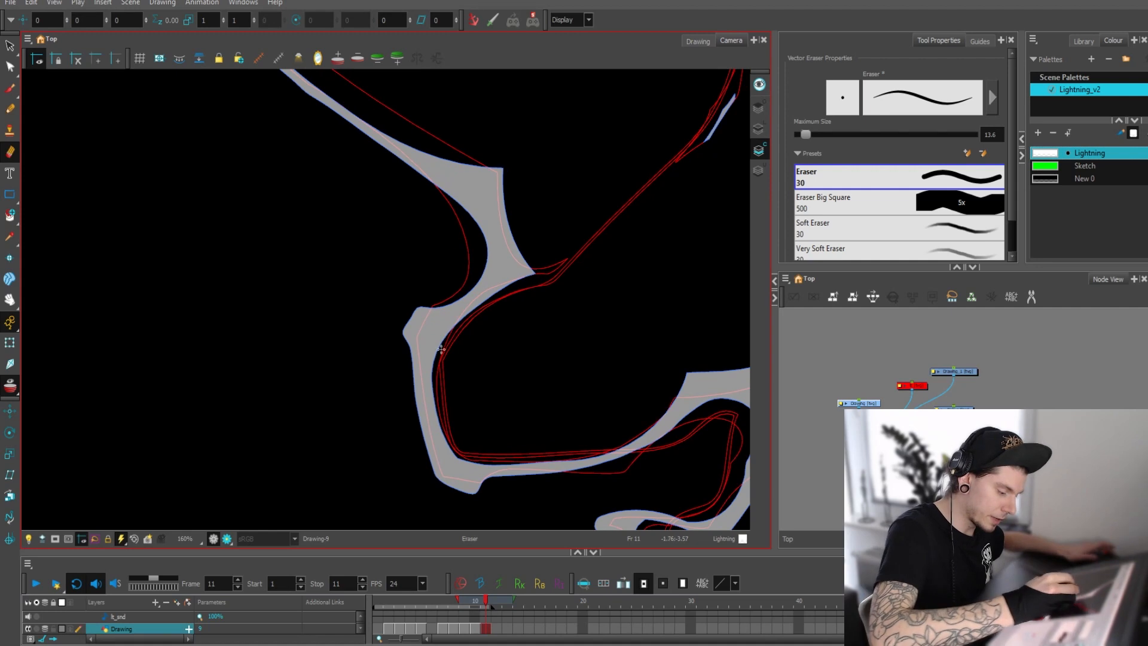
left_click_drag(404, 340, 419, 429)
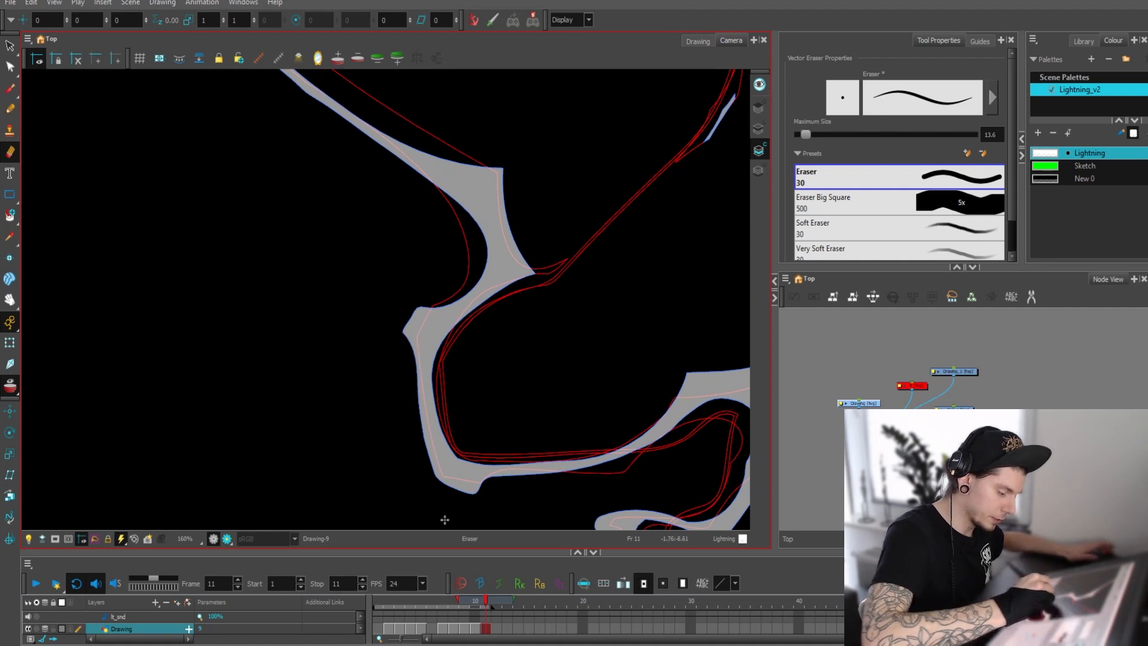
mouse_move(484, 466)
left_mouse_down()
mouse_move(430, 399)
mouse_move(423, 428)
left_mouse_up()
Delete surplus contour points on the stretch rising to the hook and pull its contour outward into an angular corner
mouse_move(670, 400)
left_mouse_down()
mouse_move(687, 333)
mouse_move(616, 99)
left_mouse_up()
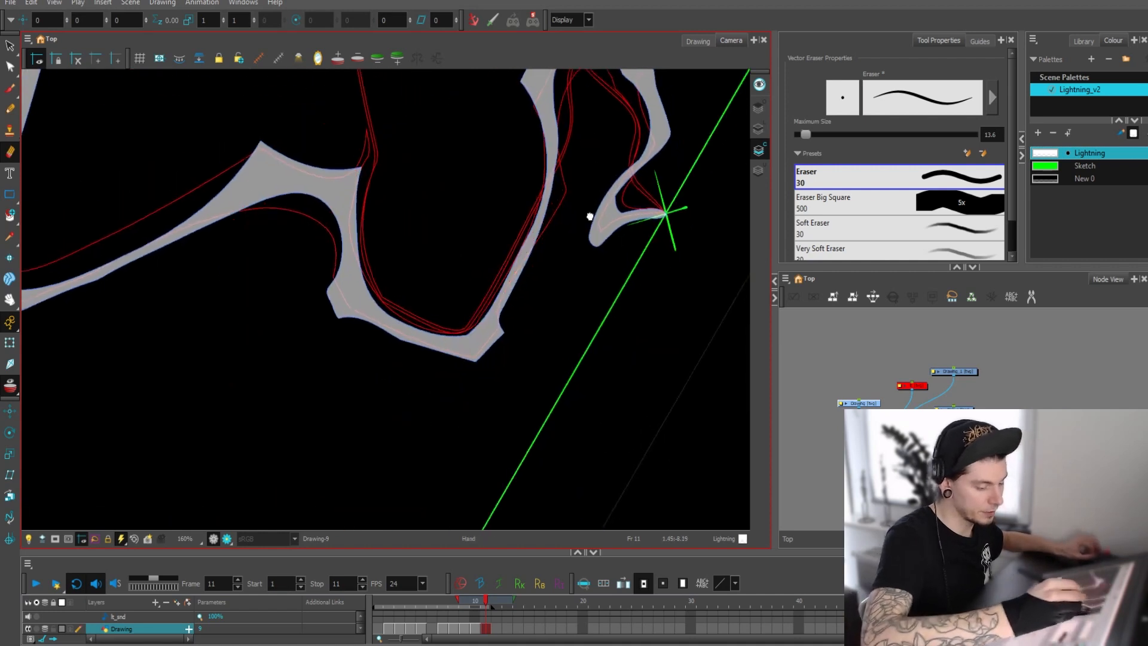
left_click_drag(589, 216, 528, 351)
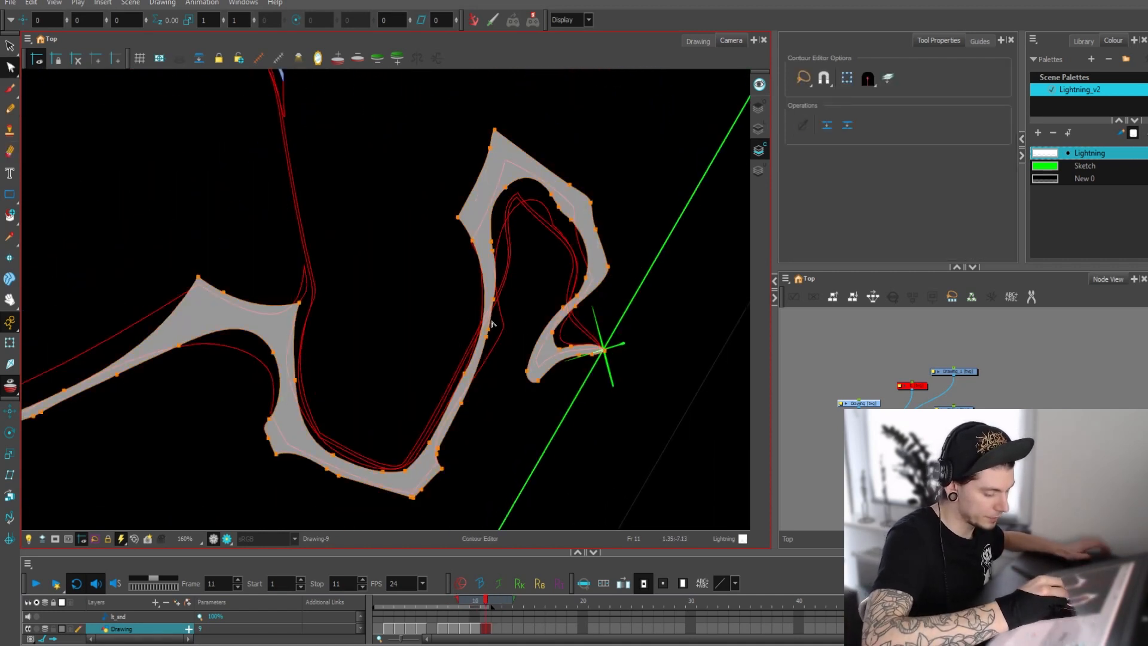
key("alt+q")
key("Delete")
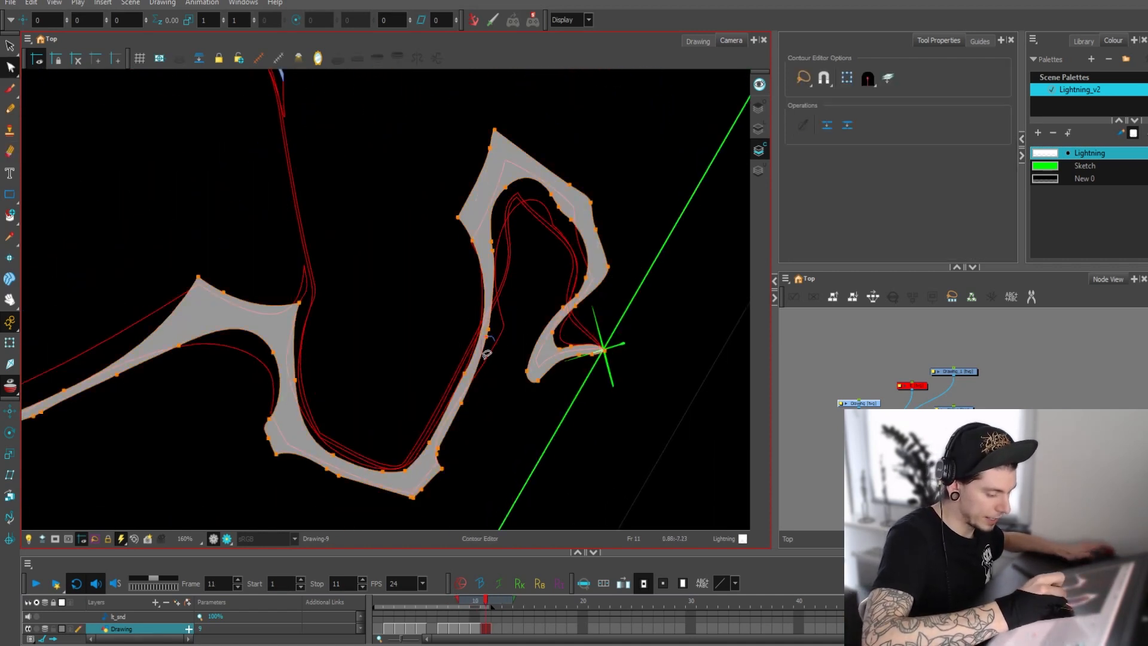
mouse_move(496, 333)
left_mouse_down()
mouse_move(486, 333)
mouse_move(514, 314)
mouse_move(503, 297)
mouse_move(504, 316)
left_mouse_up()
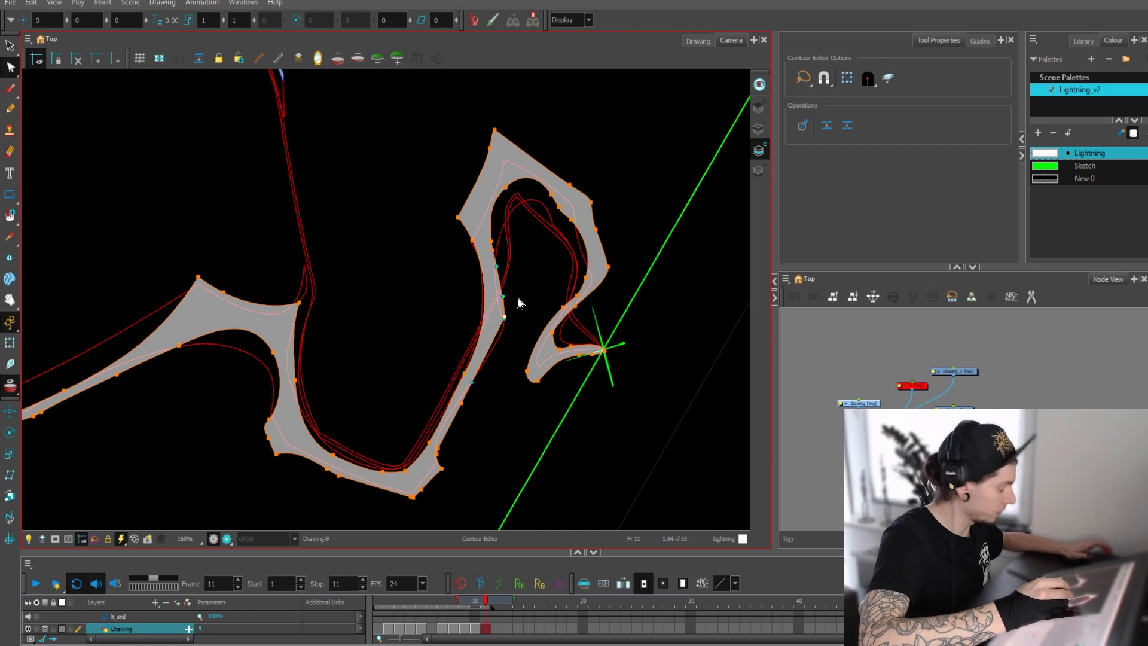
Trim the hook's inner curve and outer edge with the eraser, removing the sliver left beside its upper peak
key("alt+e")
left_click_drag(441, 453, 519, 294)
left_click_drag(522, 303, 499, 385)
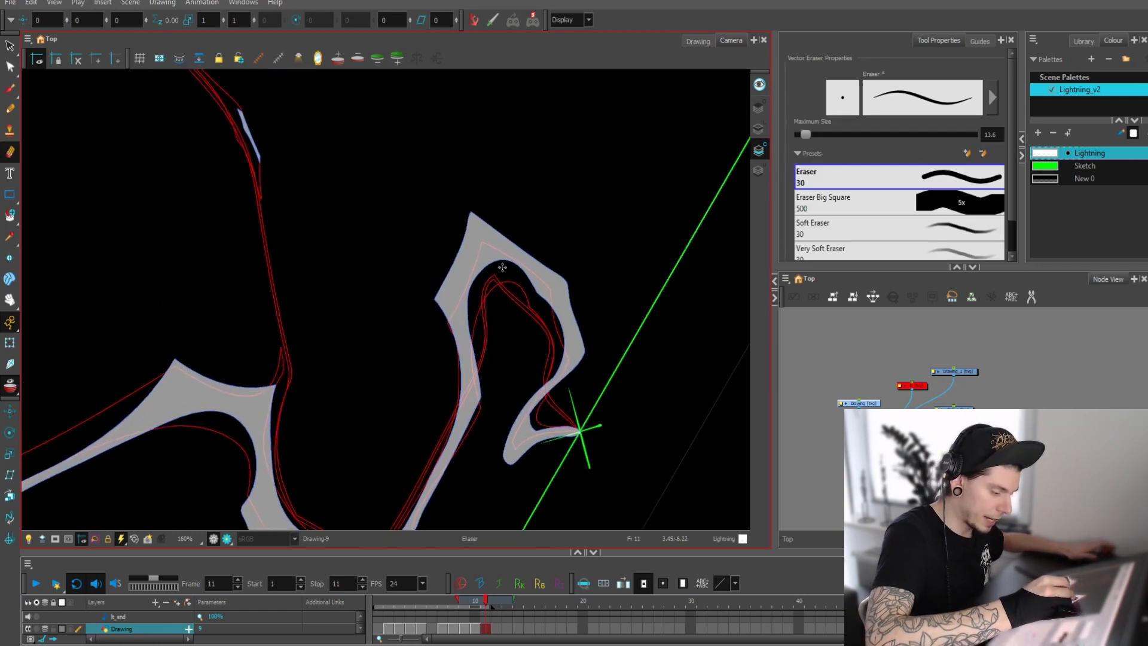
key("comma")
key("period")
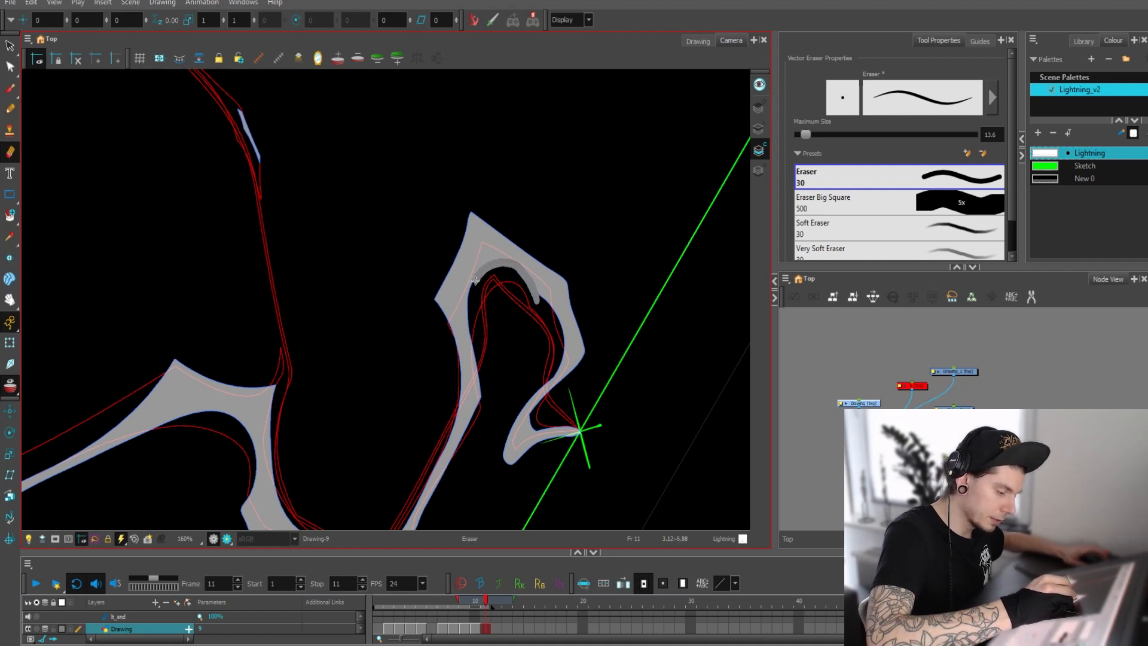
left_click_drag(469, 303, 483, 422)
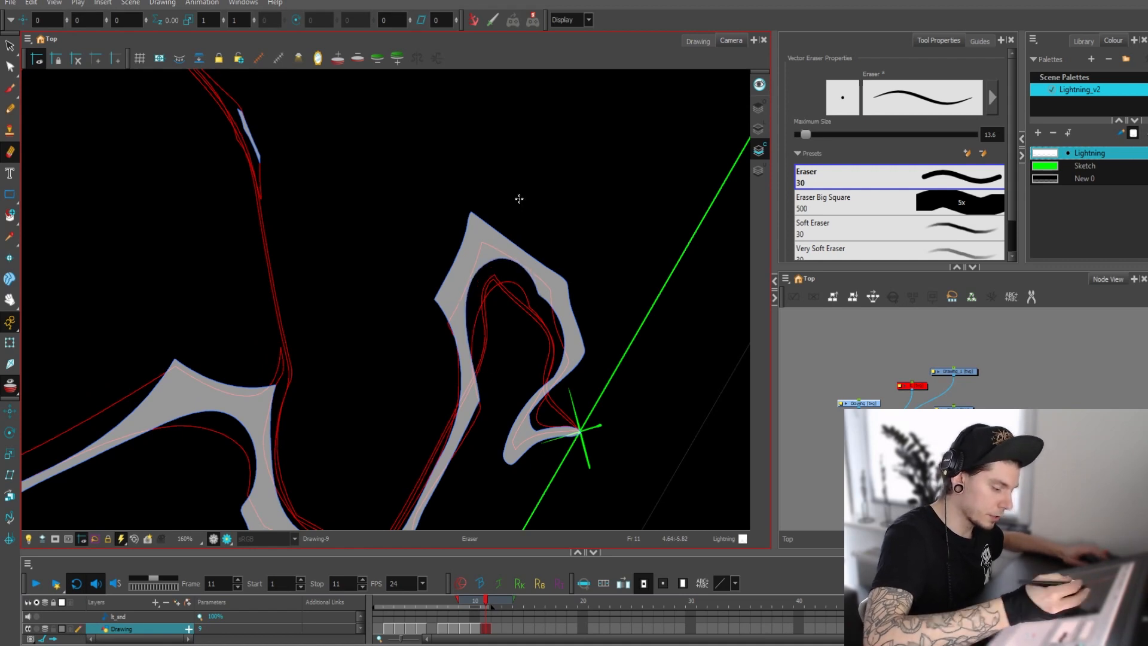
left_click_drag(438, 316, 478, 193)
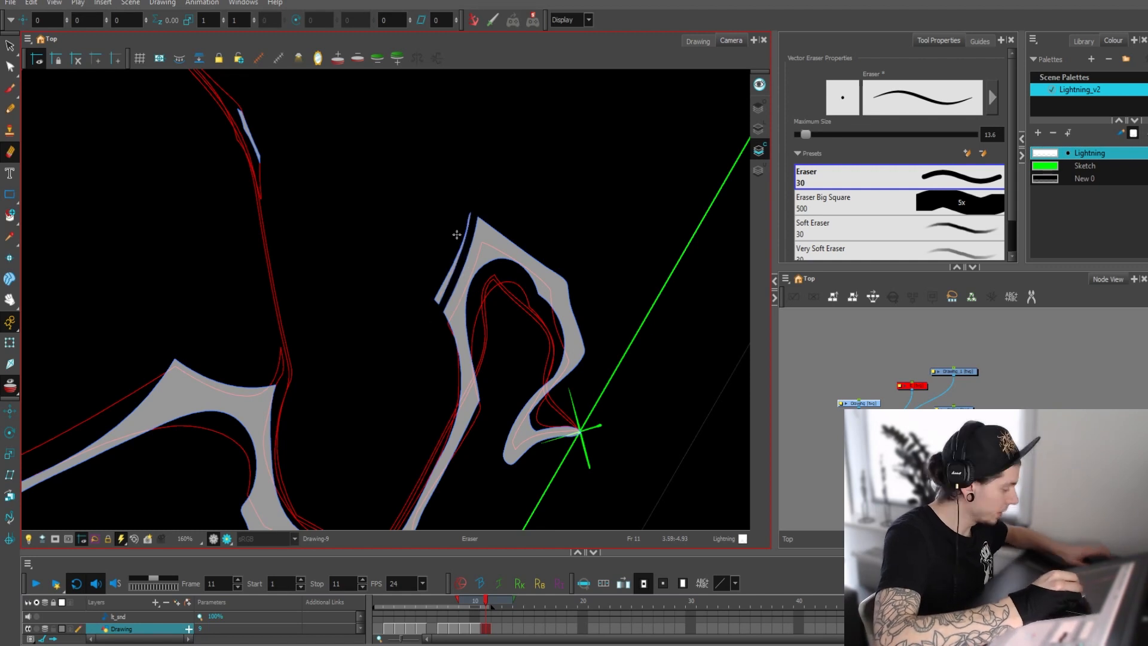
left_click_drag(437, 303, 487, 204)
Flip between frame 11 and the preceding frames to compare the hook's thickness and shape
key("comma")
key("period")
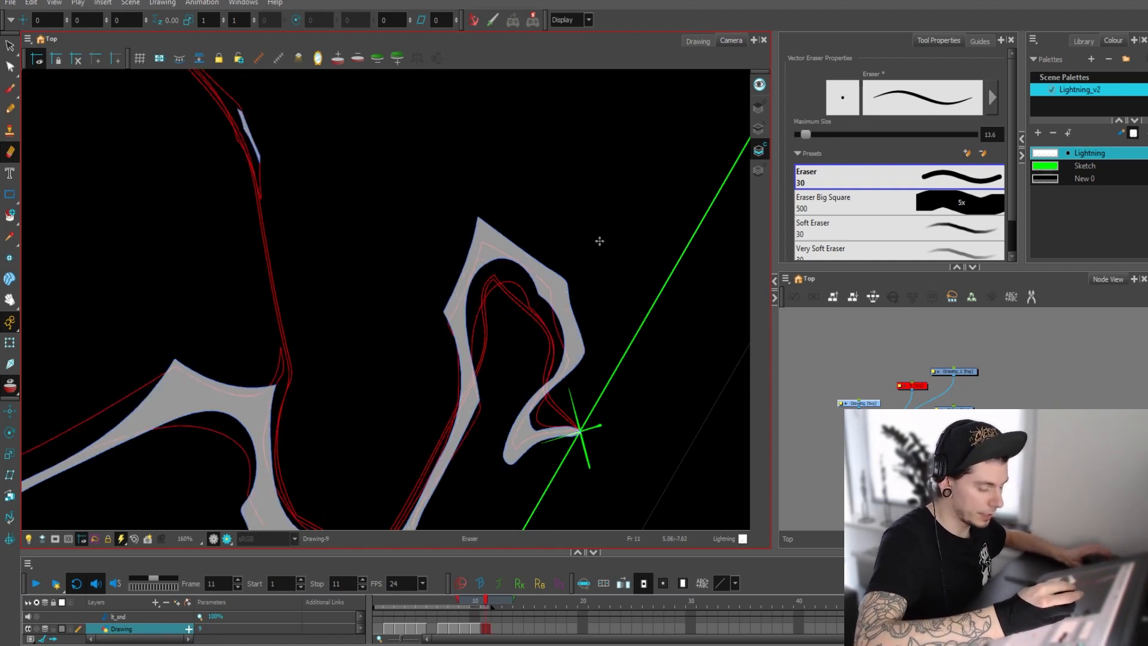
key("comma")
key("period")
key("comma")
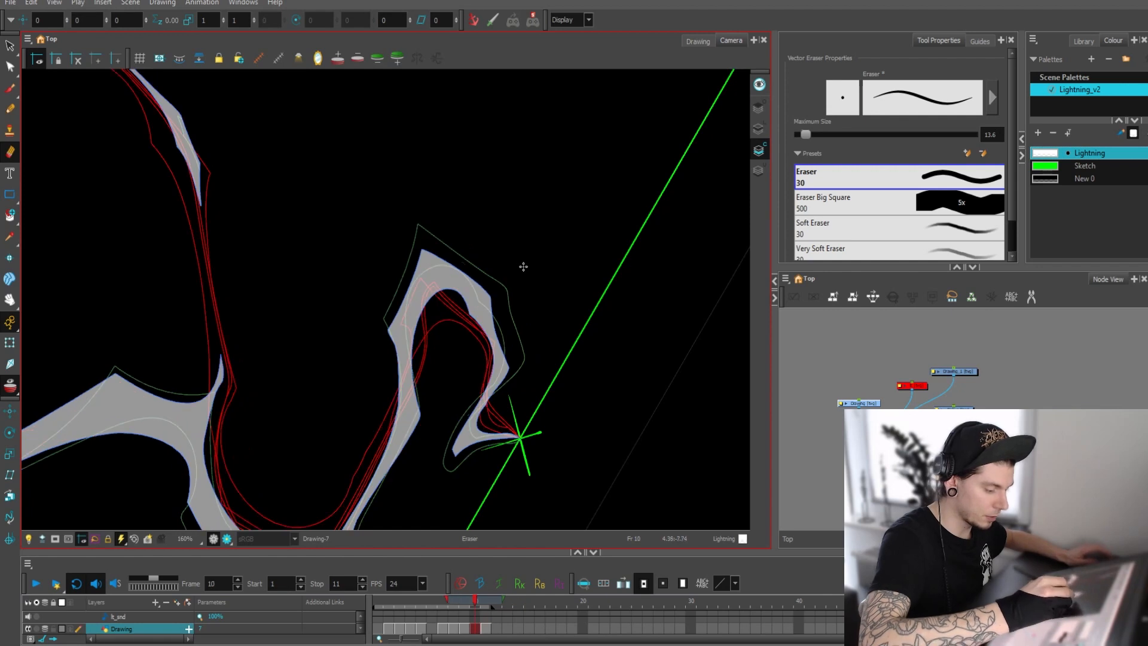
key("comma")
key("period")
key("period")
key("ctrl+a")
key("Escape")
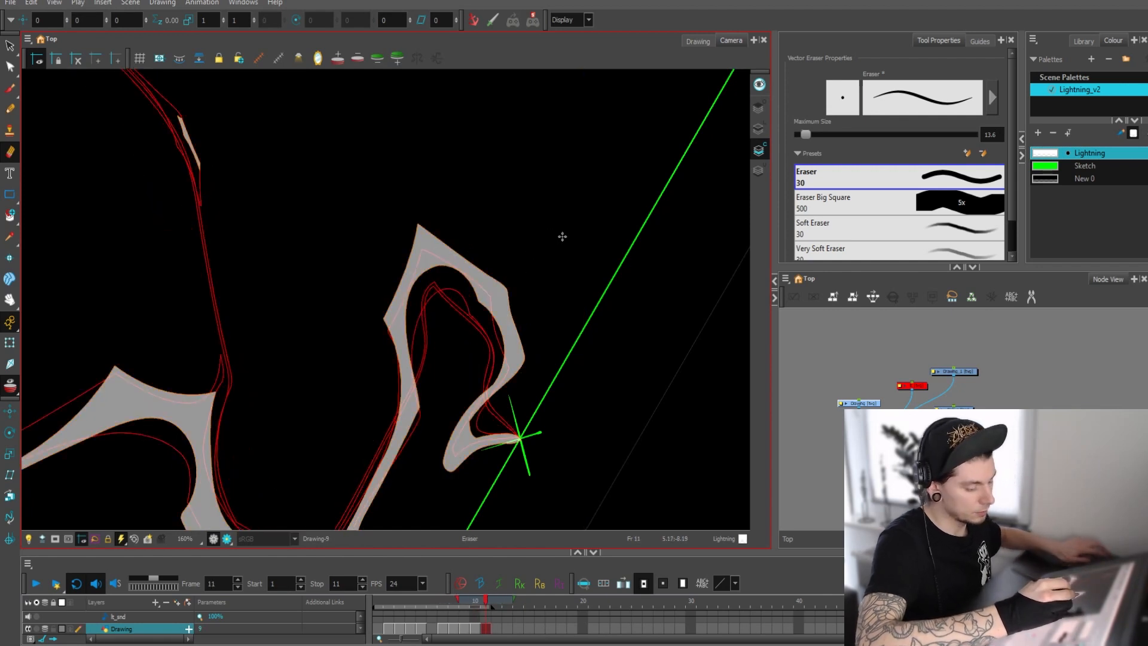
Erase along the inner edge of the hook's lower neck and remove the loose fragment left inside the curve
left_click_drag(505, 269, 531, 347)
mouse_move(478, 297)
left_mouse_down()
mouse_move(505, 344)
mouse_move(482, 412)
mouse_move(550, 426)
mouse_move(515, 414)
mouse_move(491, 456)
mouse_move(517, 441)
left_mouse_up()
key("space")
key("2")
key("2")
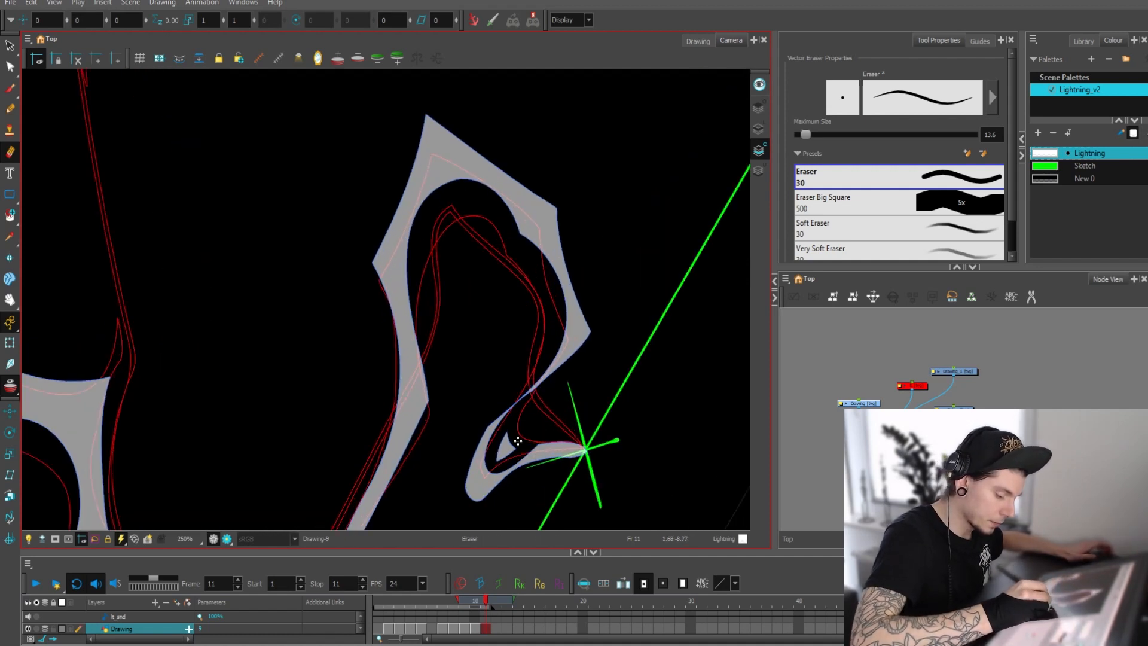
key("u")
left_click(507, 450)
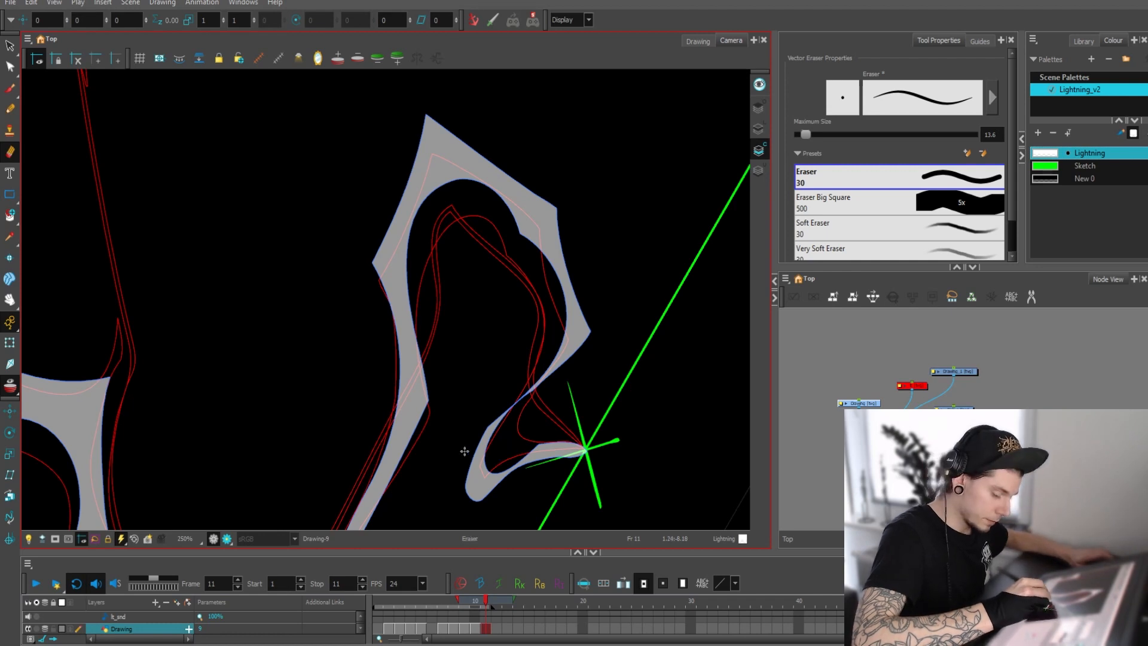
Trim the outer corner and underside of the hook's foot near the ground contact point, clearing the cut-off slivers
key("u")
left_click(471, 487)
left_click(478, 481)
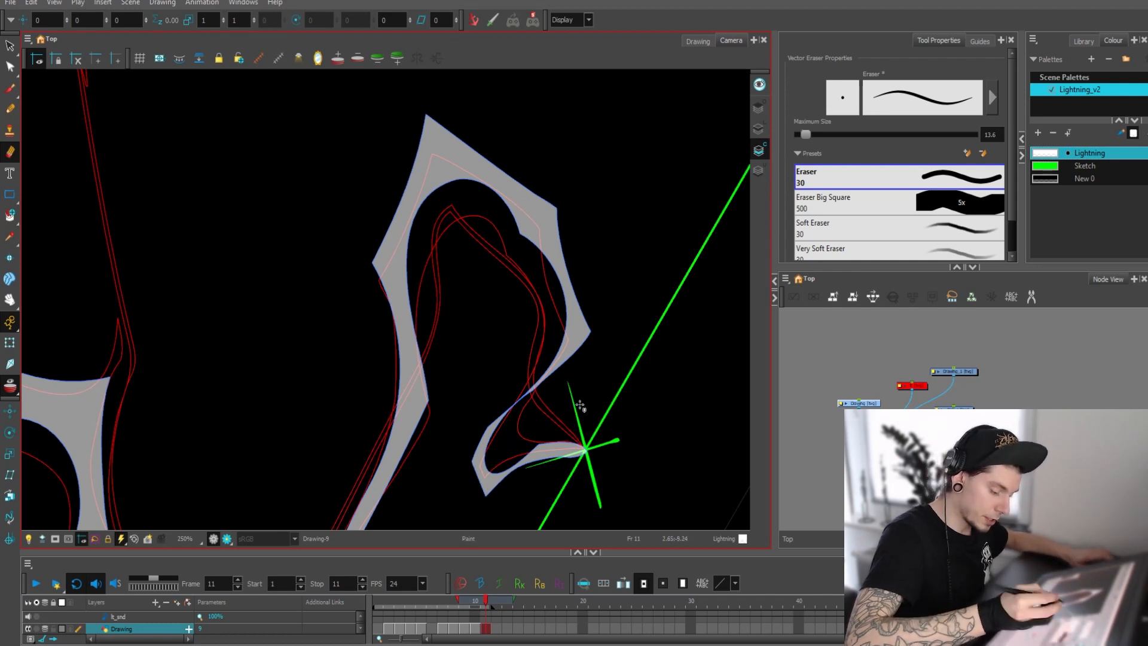
left_click_drag(525, 470, 589, 453)
key("u")
left_click(569, 459)
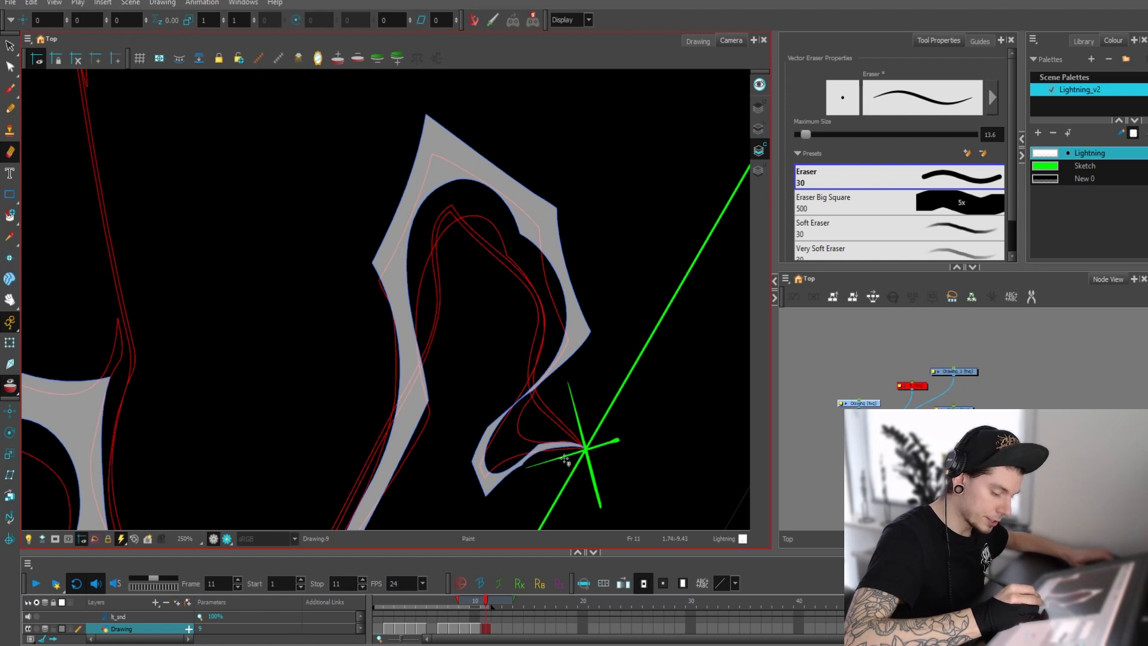
View the whole bolt and flip through frames 8 to 11 to check how the lightning thins out
key("1")
key("1")
key("1")
key("1")
key("1")
key("1")
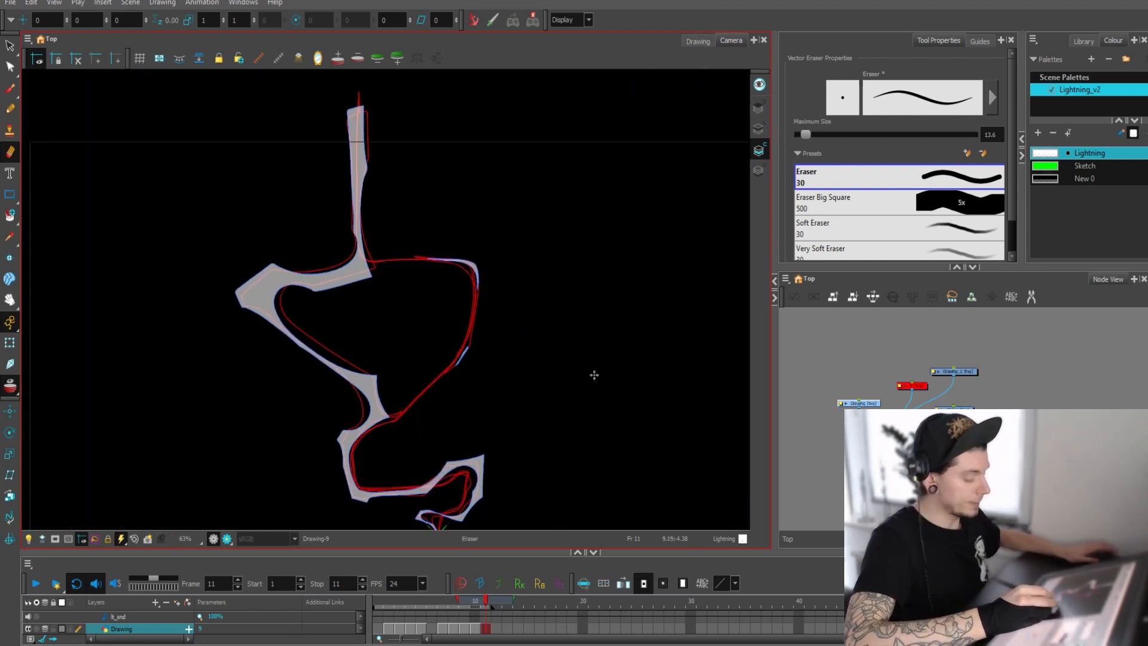
key("comma")
key("period")
left_click_drag(610, 353, 617, 327)
key("1")
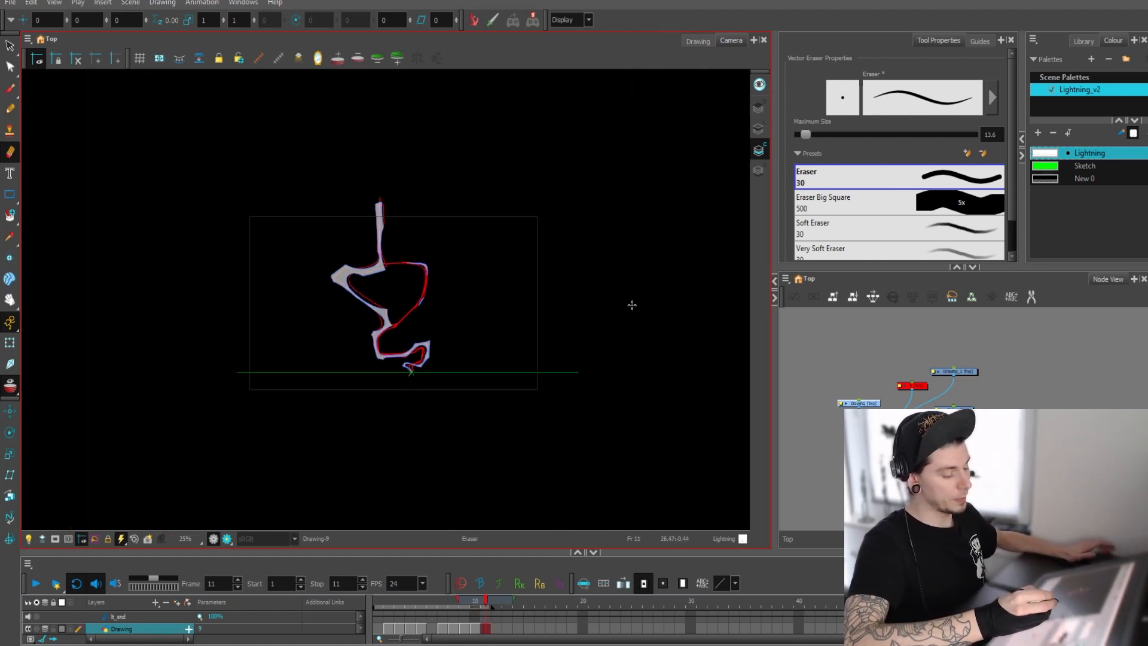
key("2")
key("comma")
key("period")
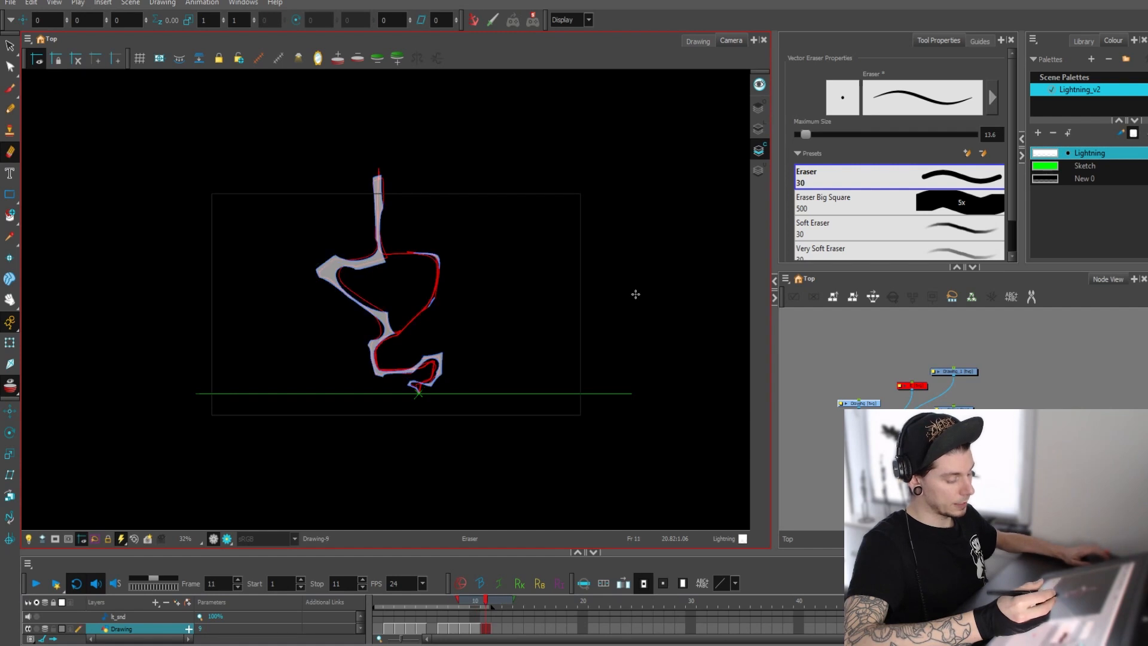
key("comma")
key("comma")
key("1")
key("comma")
key("2")
key("2")
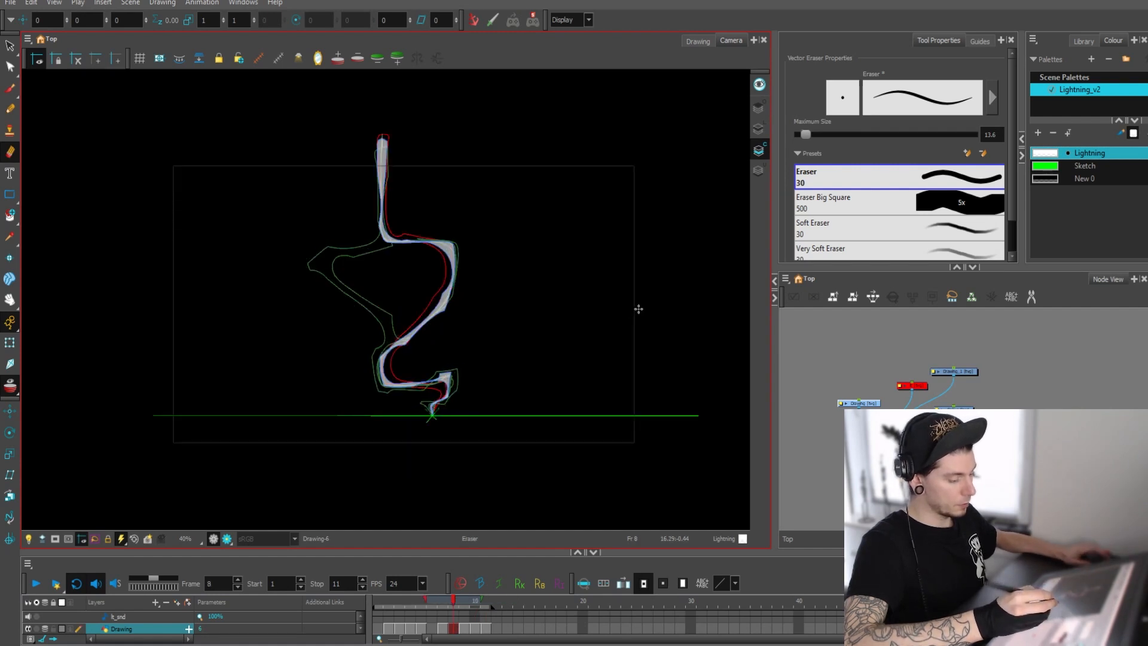
key("period")
key("period")
key("2")
key("2")
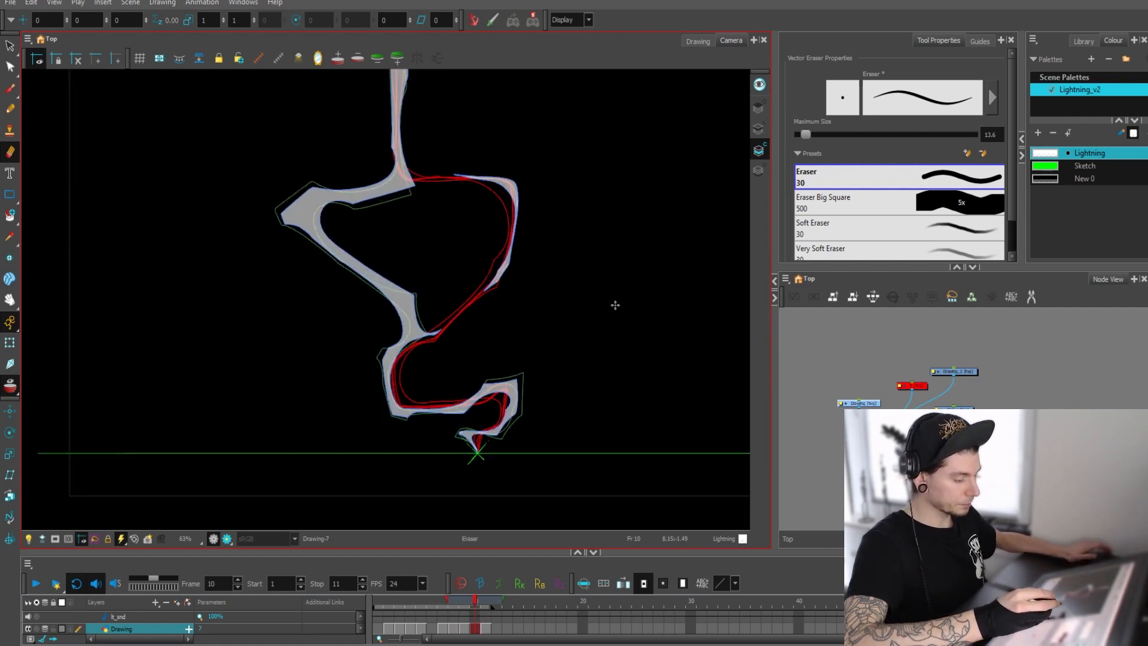
key("1")
key("1")
key("2")
Insert a separate duplicate of frame 10's bolt drawing at frame 11, pushing the thinned bolt to frame 12
key("alt+s")
mouse_move(524, 145)
left_mouse_down()
mouse_move(391, 74)
mouse_move(538, 489)
mouse_move(524, 149)
left_mouse_up()
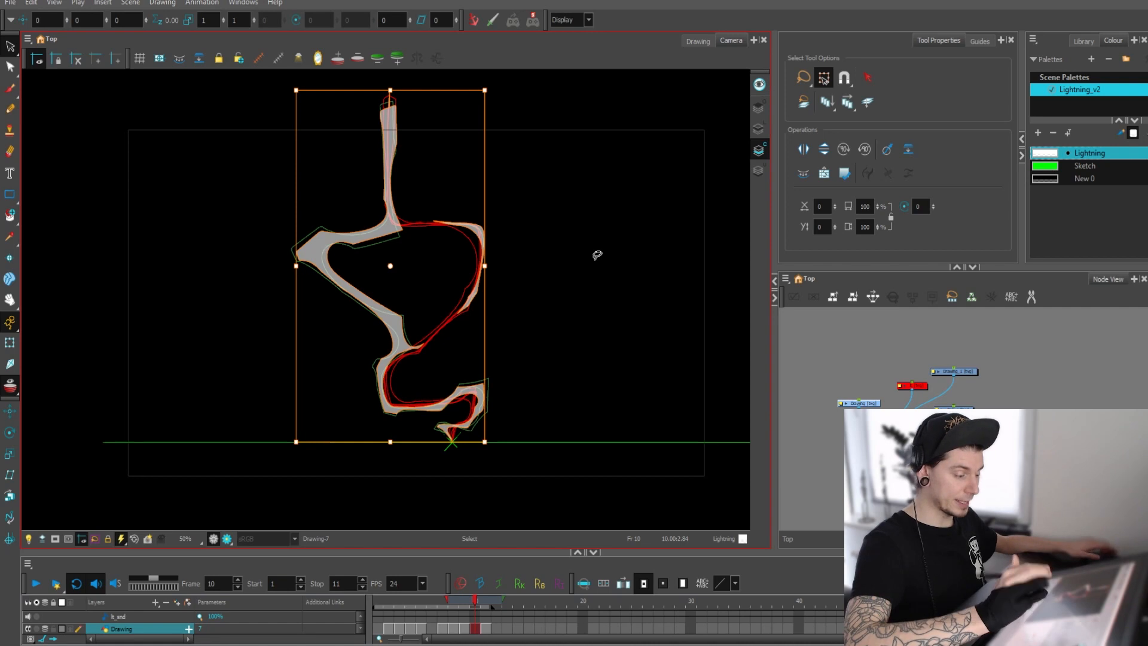
left_click(489, 631)
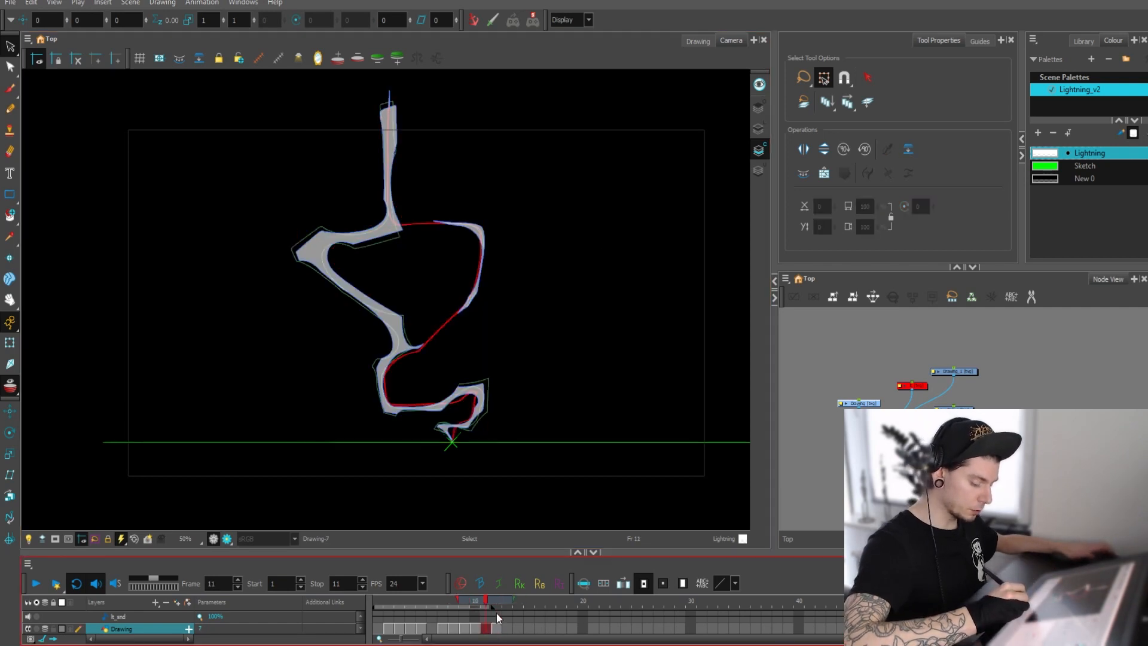
key("1")
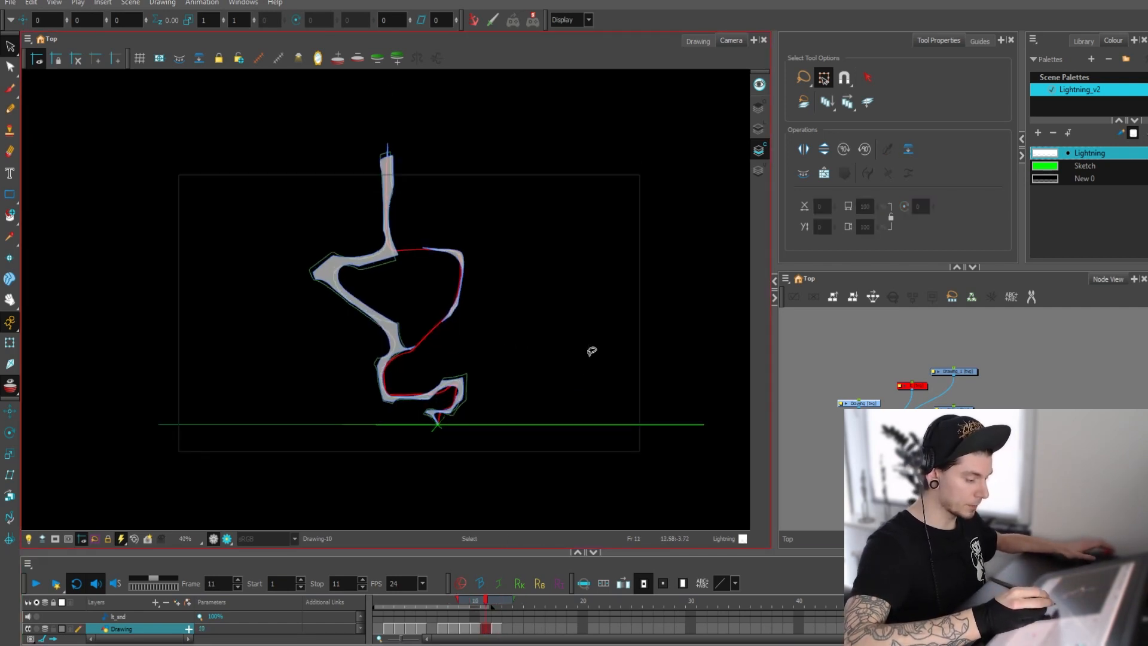
Brush a closed rectangular outline just outside the camera frame around the bolt on frame 11
key("alt+b")
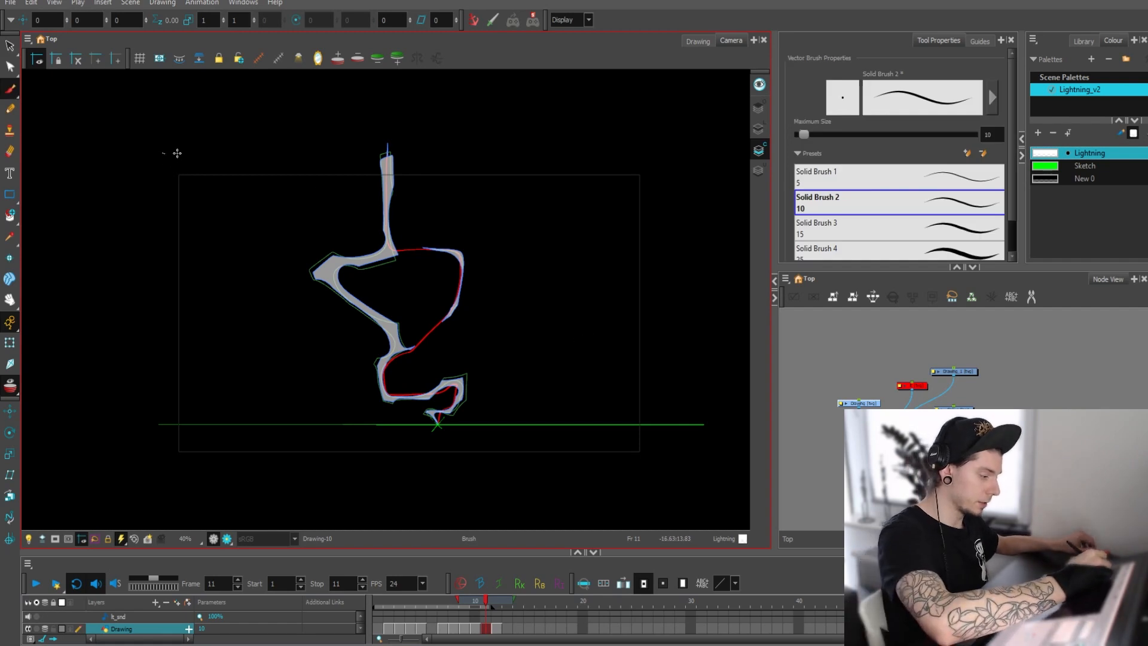
mouse_move(177, 153)
left_mouse_down()
mouse_move(653, 156)
mouse_move(656, 457)
mouse_move(171, 451)
mouse_move(163, 468)
mouse_move(204, 192)
mouse_move(166, 151)
left_mouse_up()
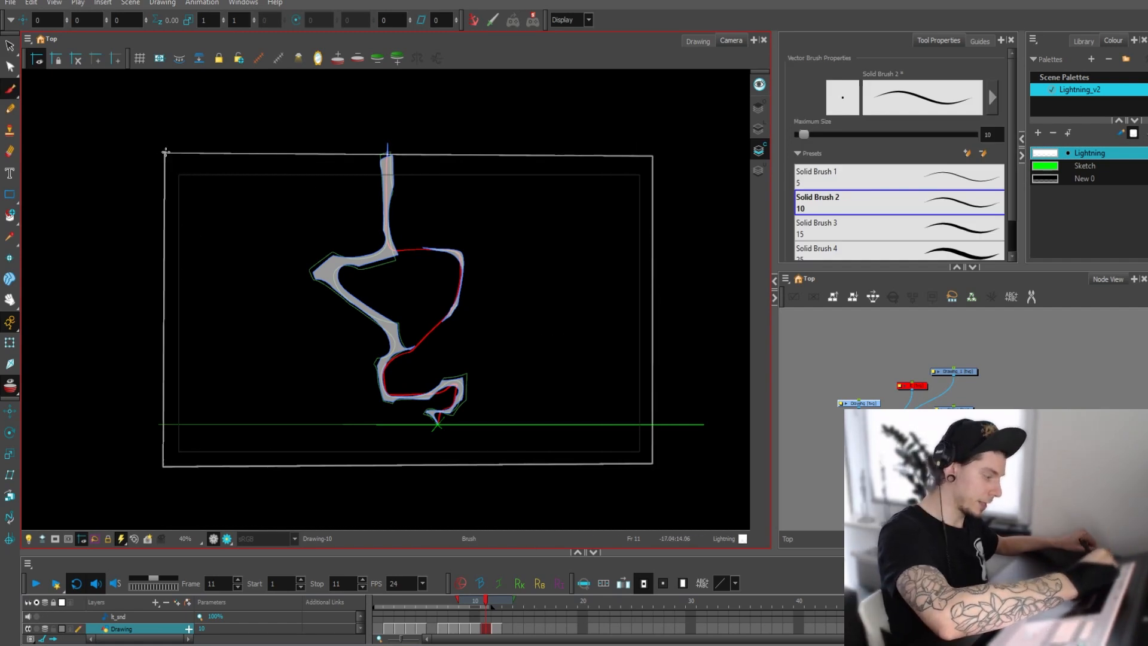
Invert frame 11 by recolouring the bolt with New 0 and filling the area around it with the Lightning colour
key("alt+s")
mouse_move(496, 221)
left_mouse_down()
mouse_move(299, 281)
mouse_move(522, 345)
left_mouse_up()
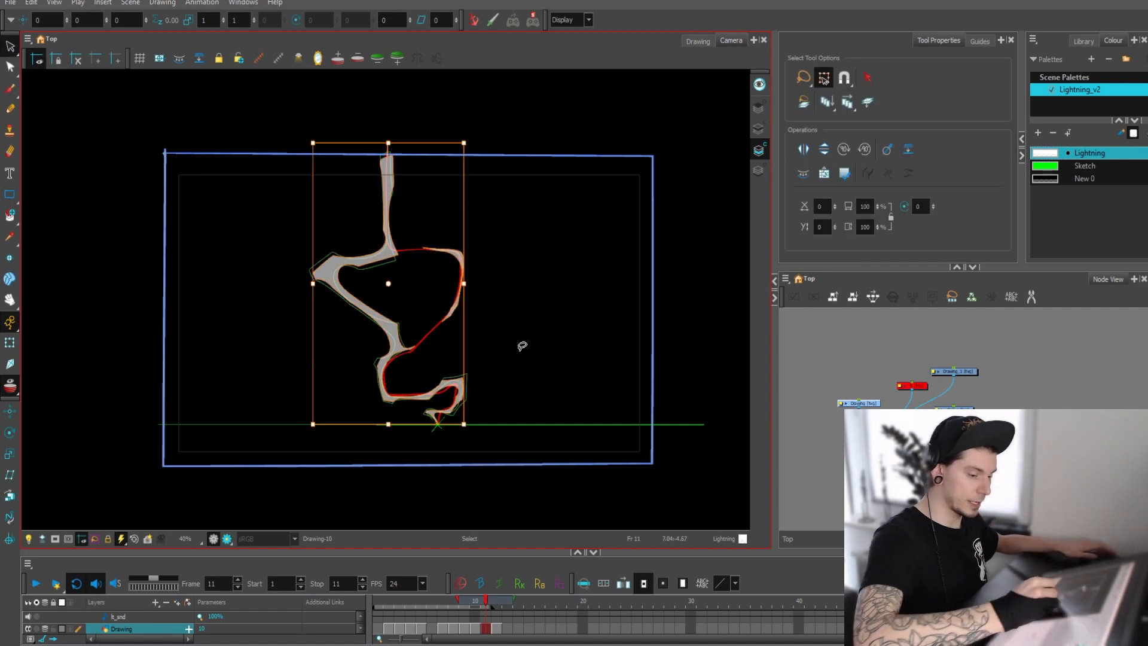
left_click(1053, 181)
left_click(677, 324)
key("alt+i")
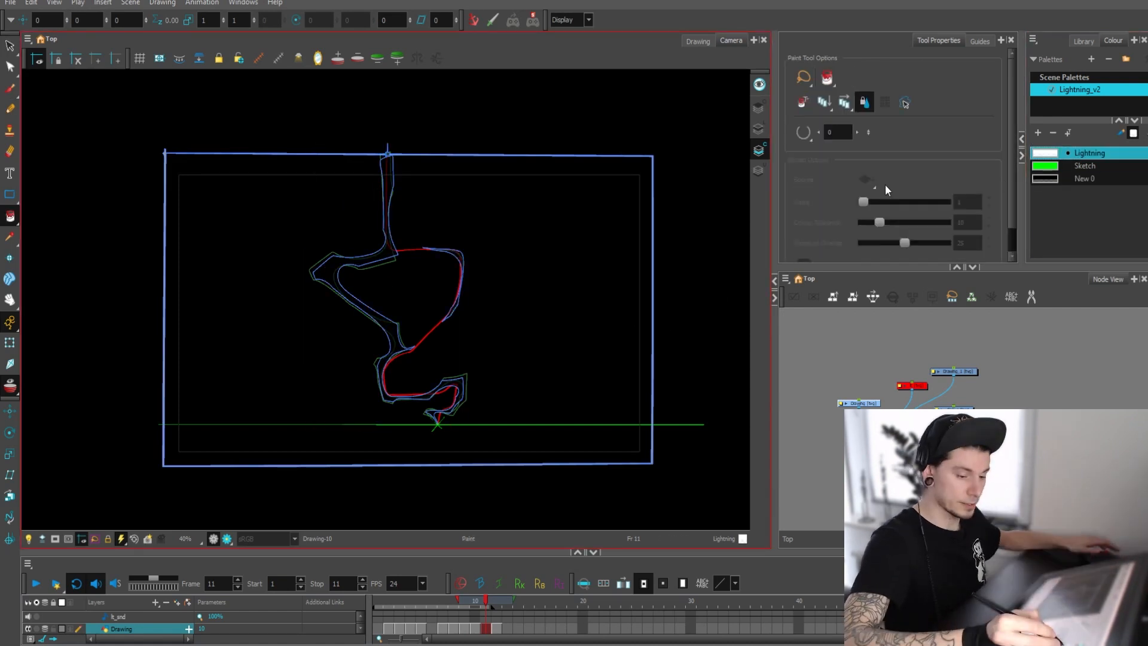
left_click(568, 314)
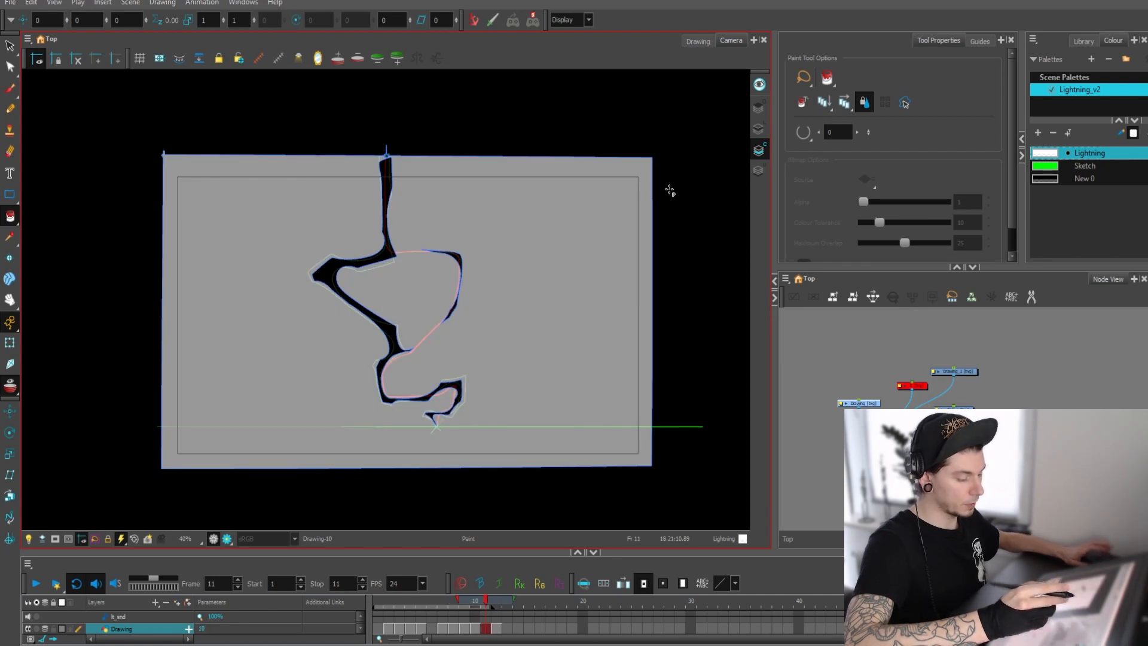
key(".")
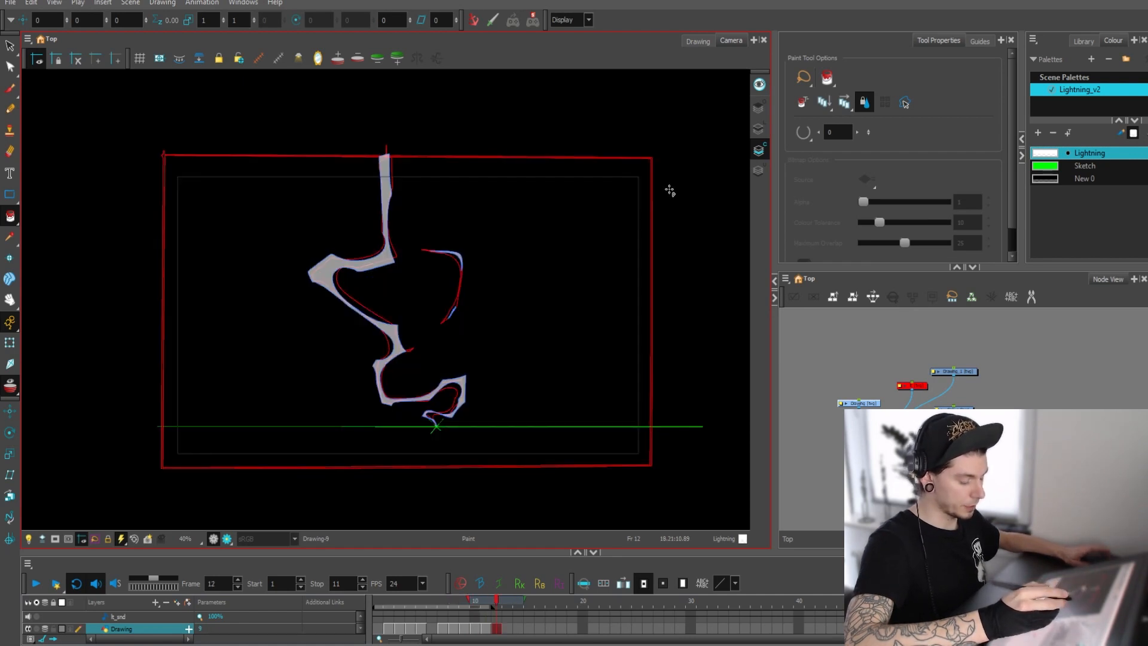
left_click_drag(496, 605, 532, 605)
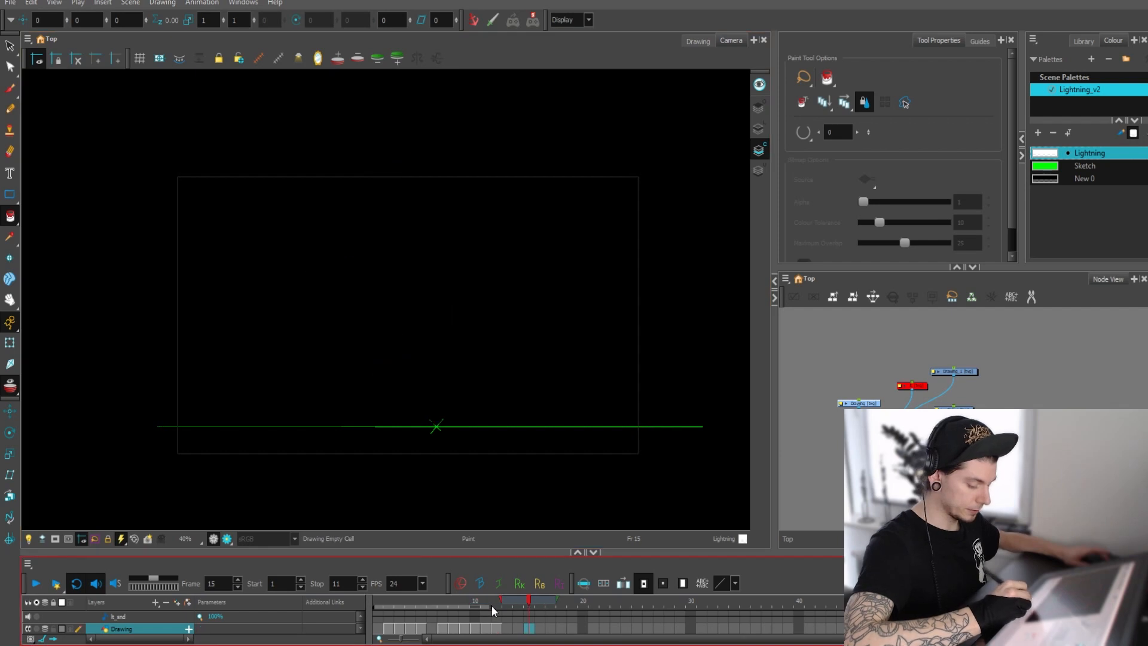
On frame 13, brush the first edge of a new bolt down the upper shaft, around the left bend and along the diagonal
left_click(509, 627)
key("alt+b")
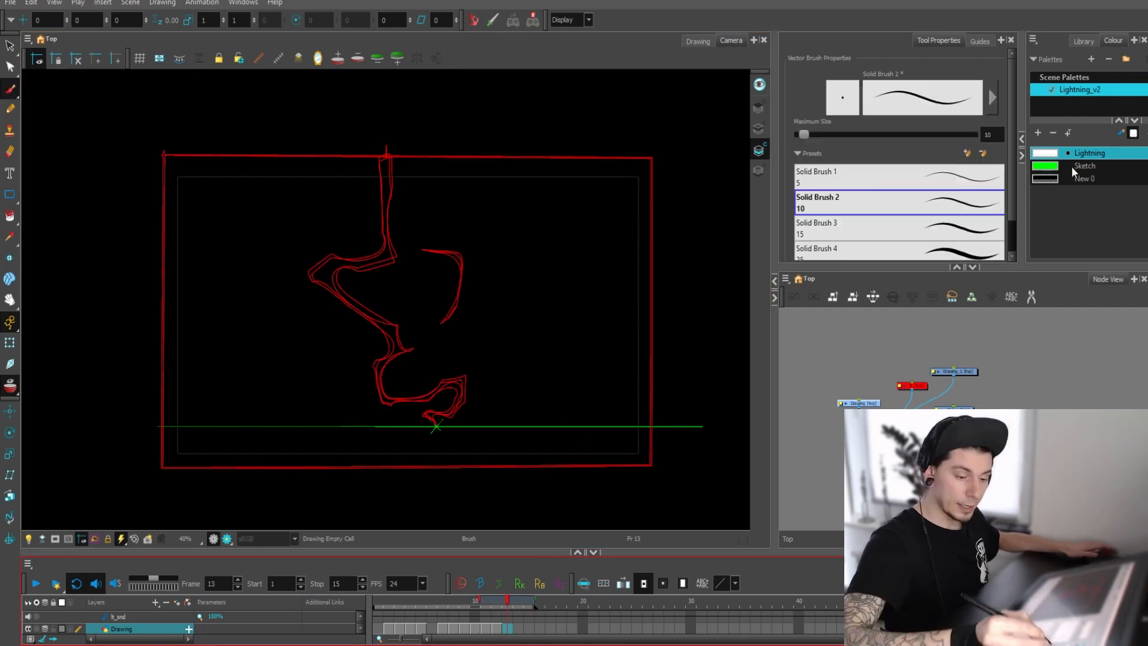
key("space")
mouse_move(692, 251)
left_mouse_down()
mouse_move(518, 274)
mouse_move(518, 238)
mouse_move(433, 155)
left_mouse_up()
scroll(433, 156, "up", 1)
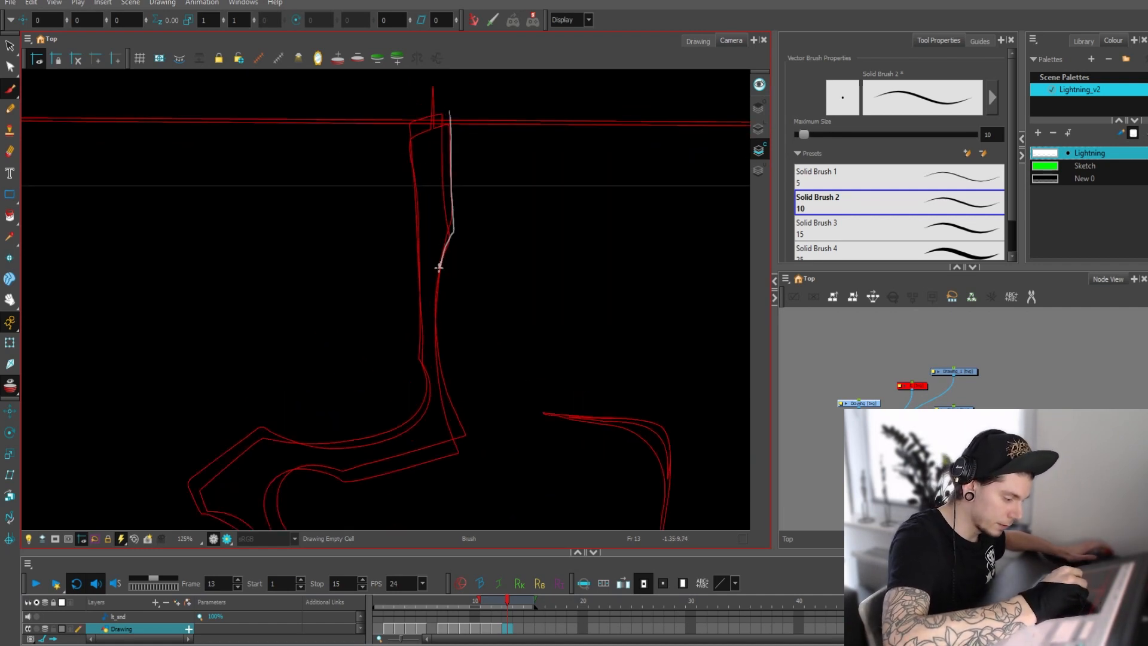
left_click_drag(439, 267, 440, 276)
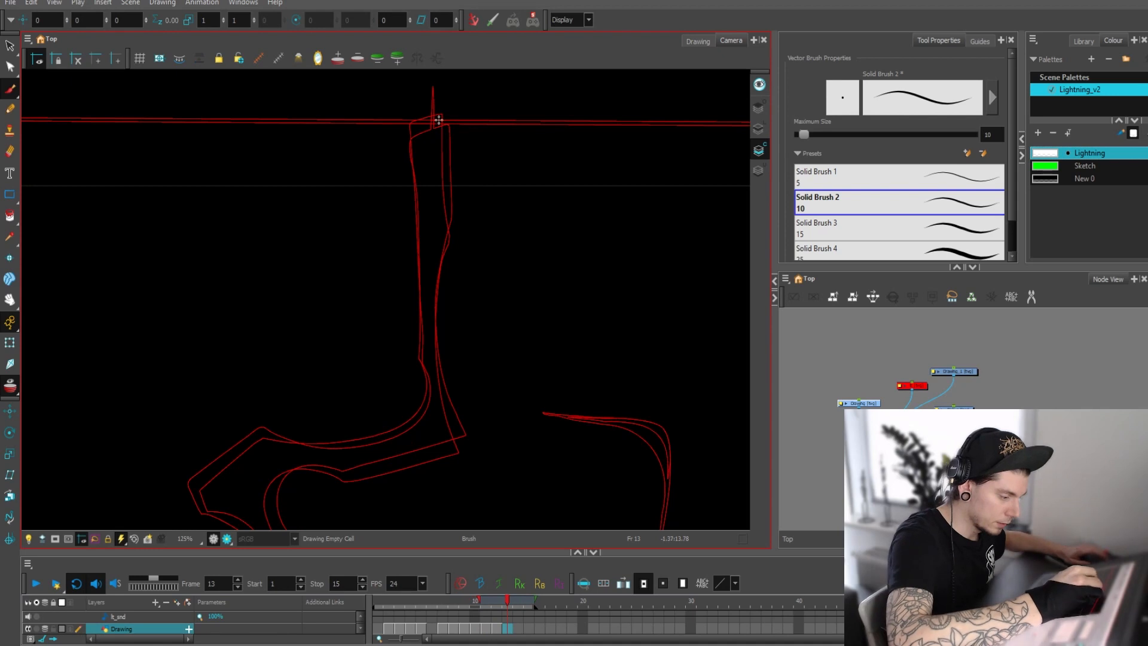
left_click_drag(434, 118, 443, 239)
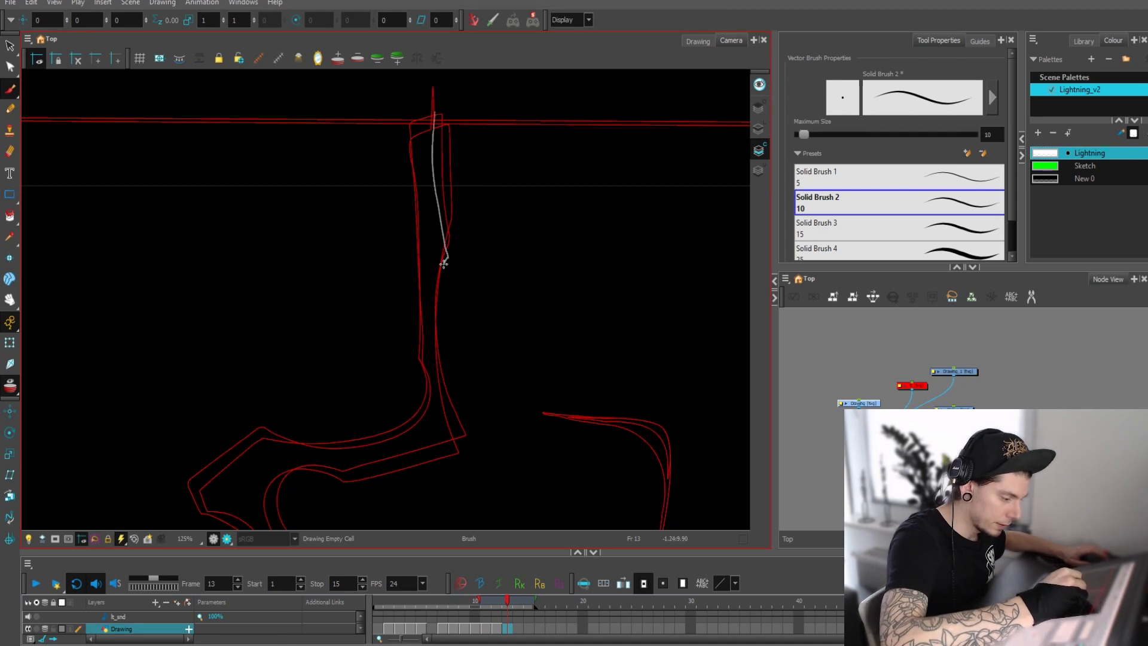
mouse_move(440, 401)
left_mouse_down()
mouse_move(457, 467)
mouse_move(348, 485)
mouse_move(299, 468)
mouse_move(231, 494)
left_mouse_up()
mouse_move(302, 459)
left_mouse_down()
mouse_move(351, 262)
mouse_move(302, 335)
mouse_move(394, 425)
mouse_move(498, 456)
mouse_move(512, 501)
mouse_move(450, 279)
left_mouse_up()
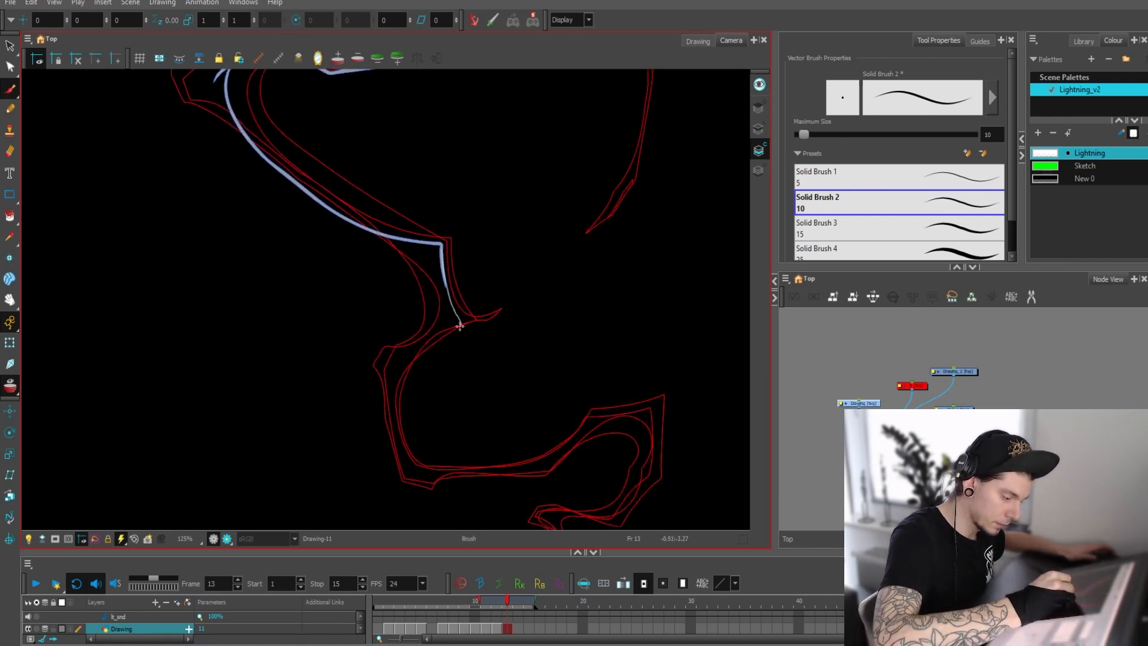
Continue the bolt's first edge on frame 13 past the middle kink and through the lower curve to the hook
mouse_move(460, 326)
left_mouse_down()
mouse_move(390, 396)
mouse_move(395, 447)
mouse_move(434, 478)
left_mouse_up()
mouse_move(552, 445)
left_mouse_down()
mouse_move(602, 369)
mouse_move(583, 150)
left_mouse_up()
left_click_drag(609, 231, 499, 384)
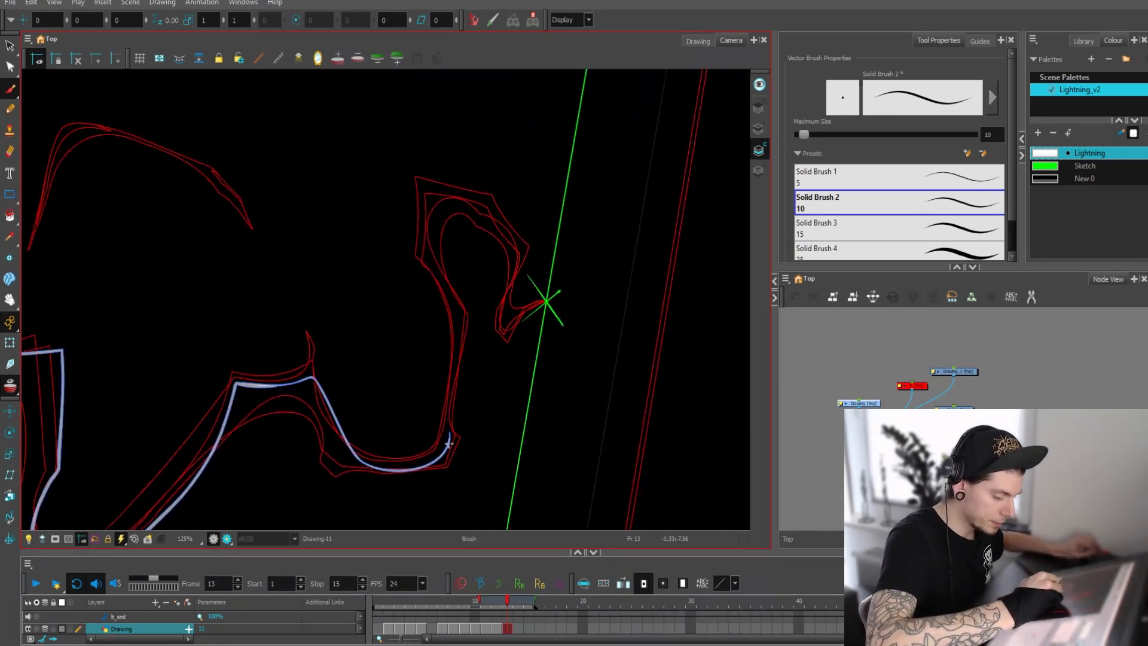
left_click_drag(447, 422, 456, 327)
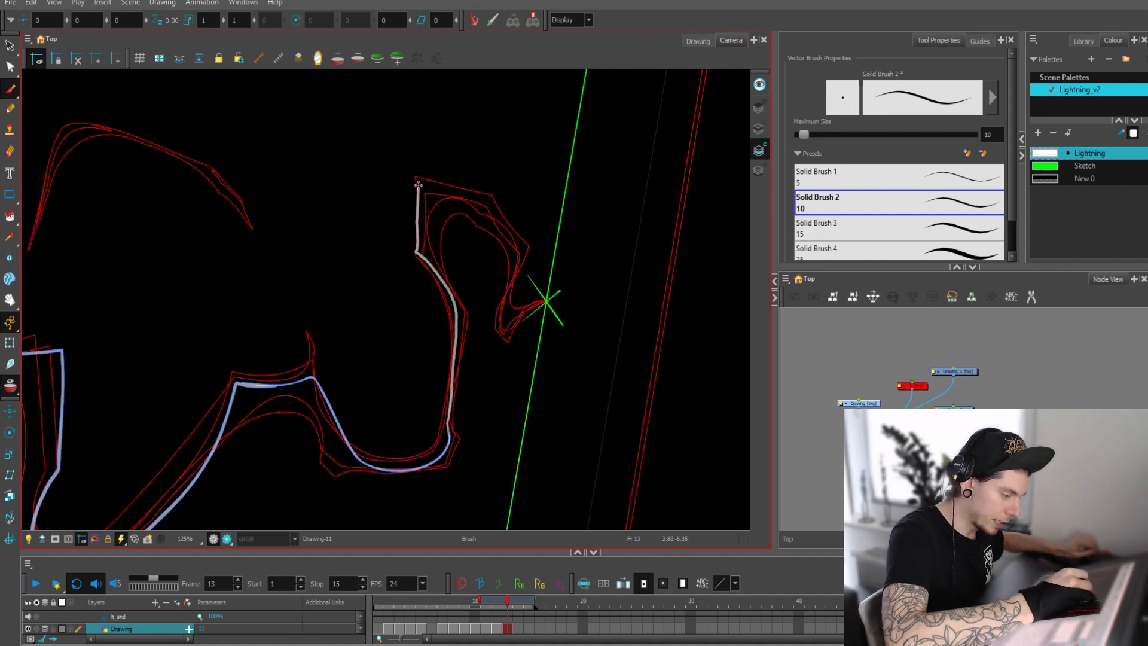
left_click_drag(418, 185, 418, 170)
Compare with frame 11, and brush the outer edge of the bolt's lower hook on frame 13 towards the ground point
key("comma")
key("comma")
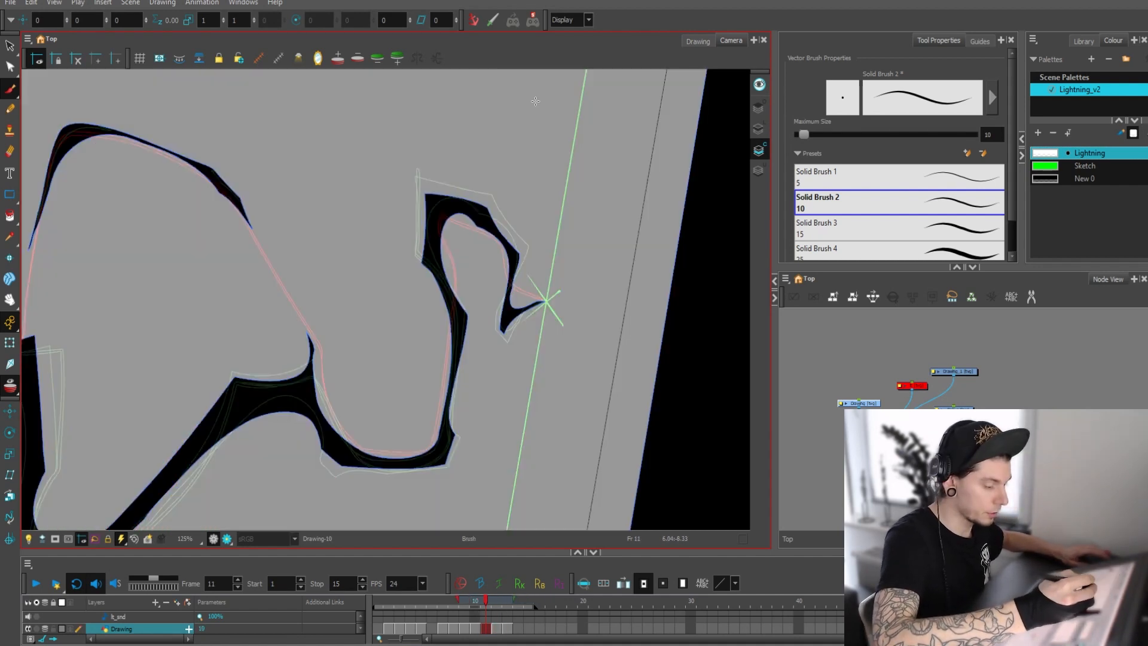
key("period")
key("period")
left_click_drag(612, 210, 426, 472)
key("2")
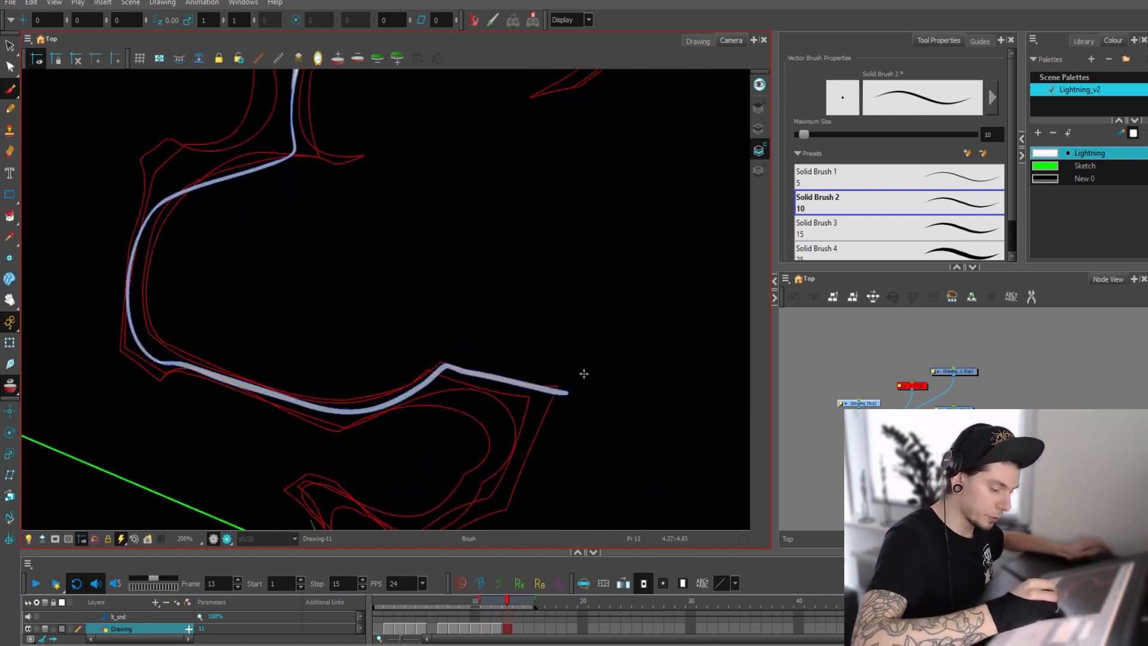
mouse_move(590, 431)
left_mouse_down()
mouse_move(605, 457)
mouse_move(622, 311)
mouse_move(568, 208)
left_mouse_up()
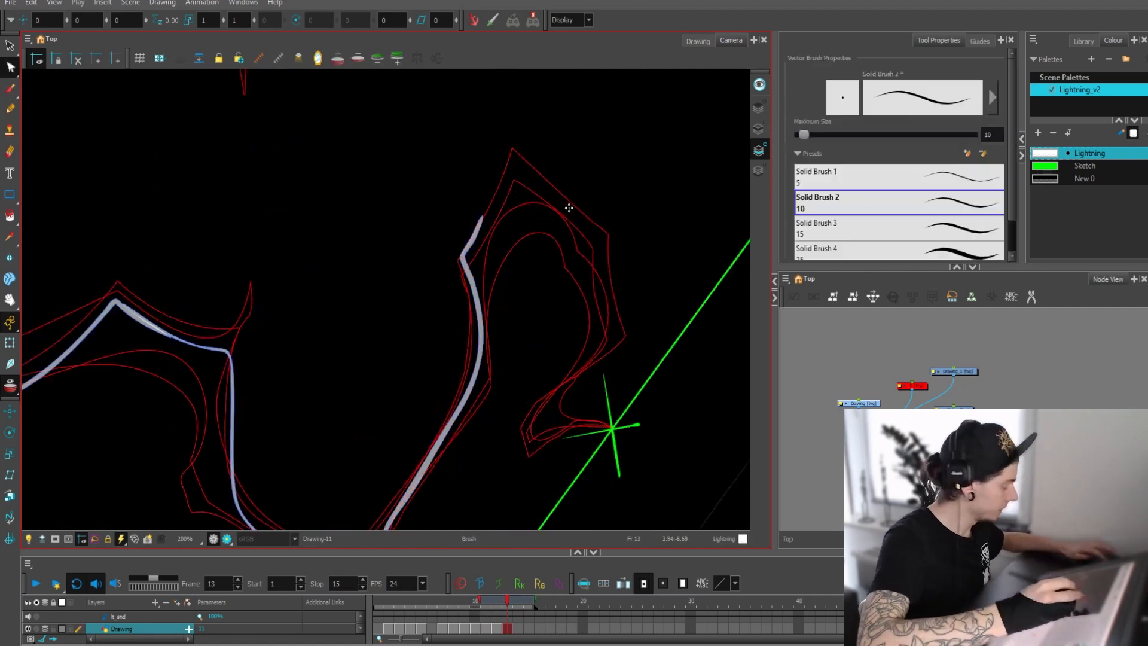
left_click_drag(504, 239, 489, 293)
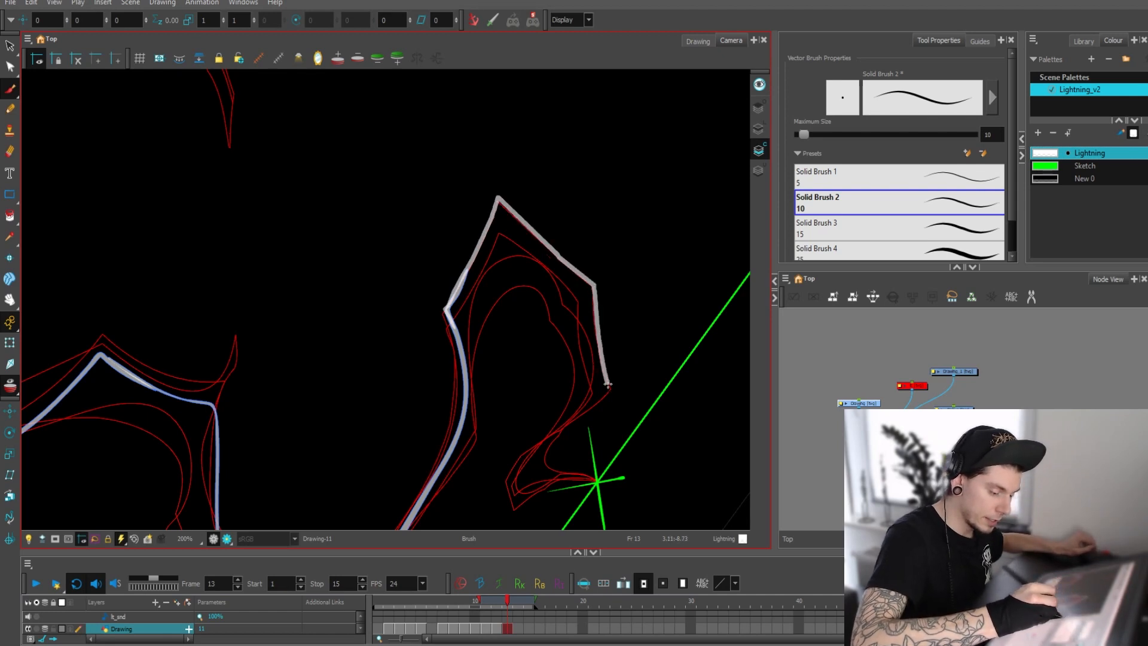
mouse_move(604, 405)
left_mouse_down()
mouse_move(586, 262)
mouse_move(640, 284)
mouse_move(546, 440)
mouse_move(566, 356)
mouse_move(597, 385)
mouse_move(521, 302)
mouse_move(501, 301)
left_mouse_up()
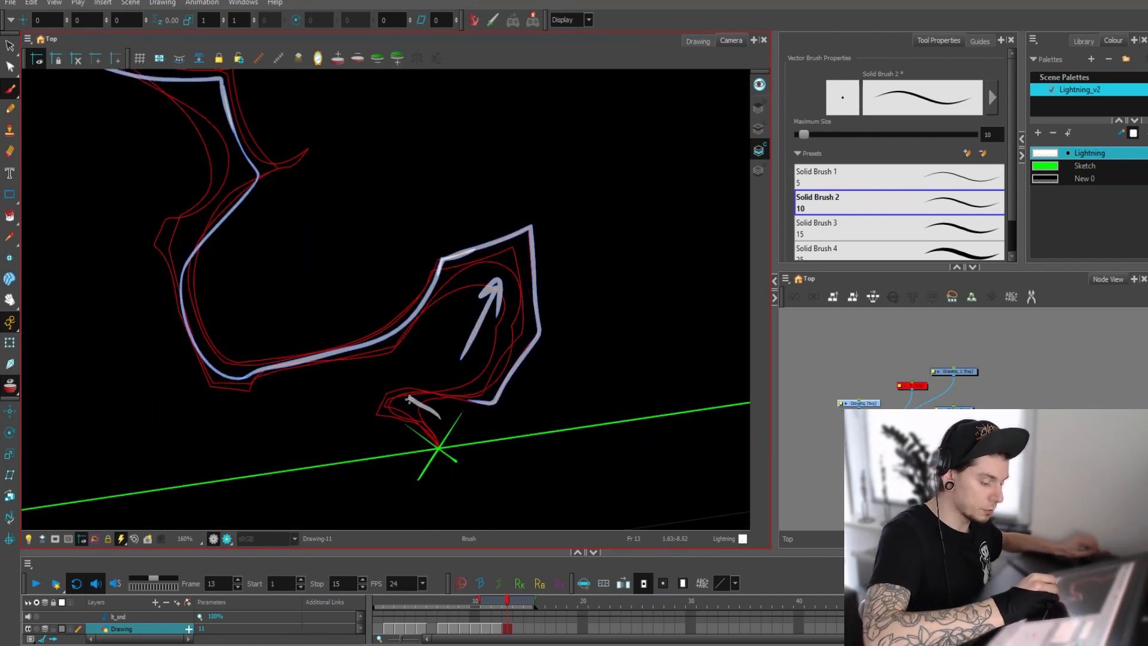
Undo the arrow marks sketched inside the bolt's lower hook
left_click_drag(410, 397, 418, 407)
key("ctrl+z")
key("ctrl+z")
key("ctrl+z")
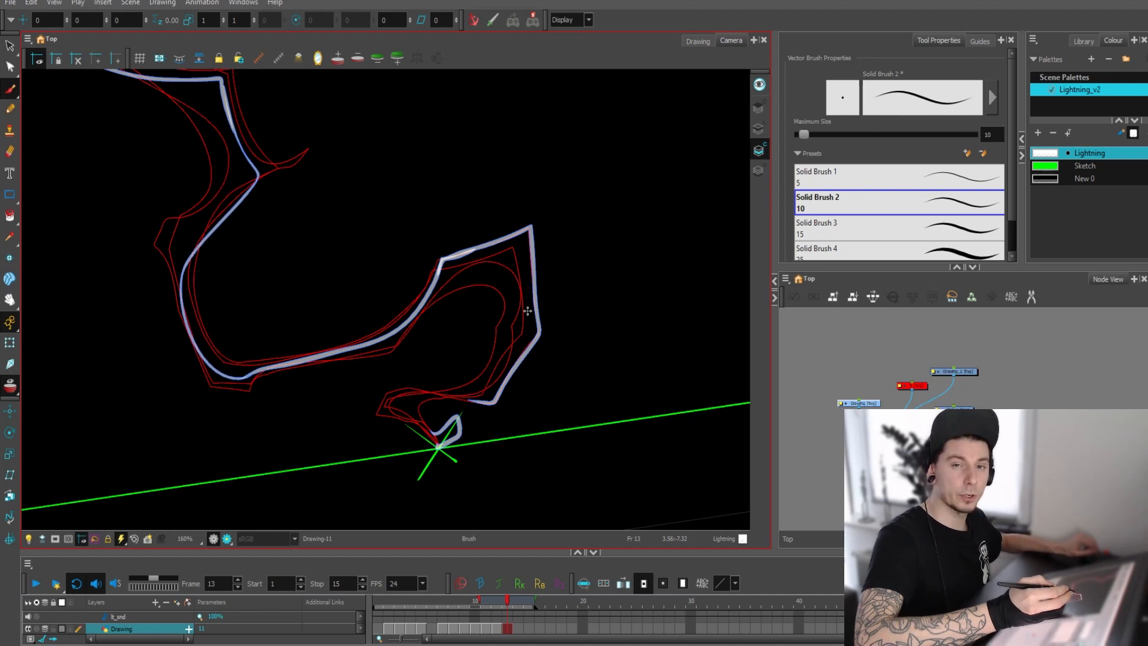
Brush the bolt's second edge on frame 13 from the top of the shaft around the left bend to the middle kink
scroll(578, 236, "down", 2)
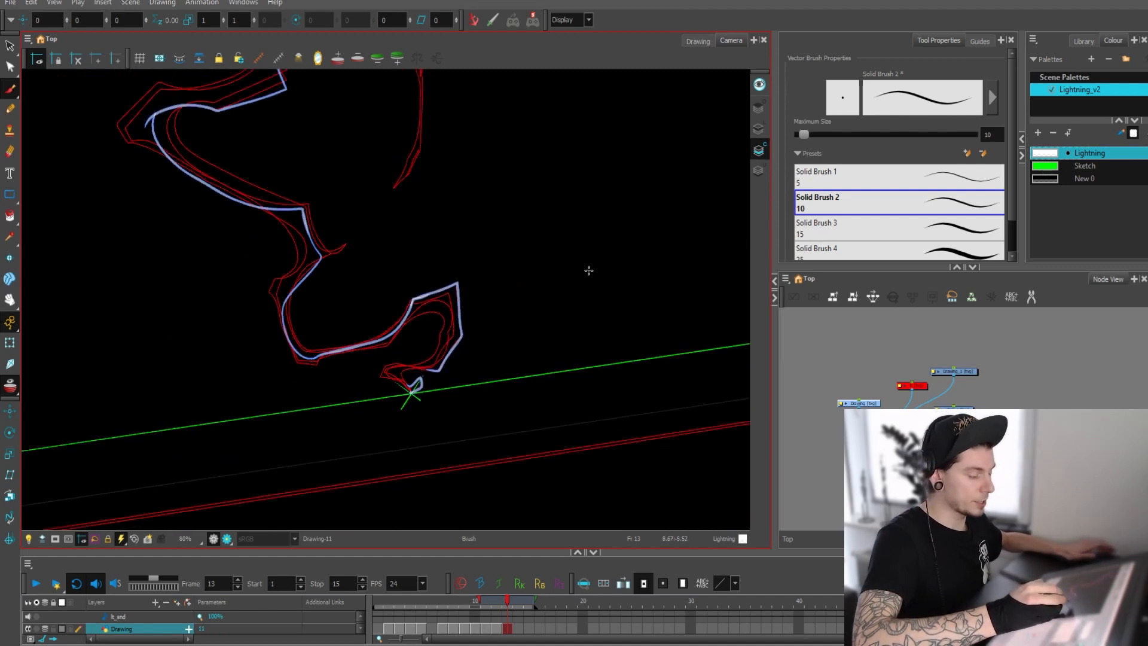
scroll(581, 250, "down", 2)
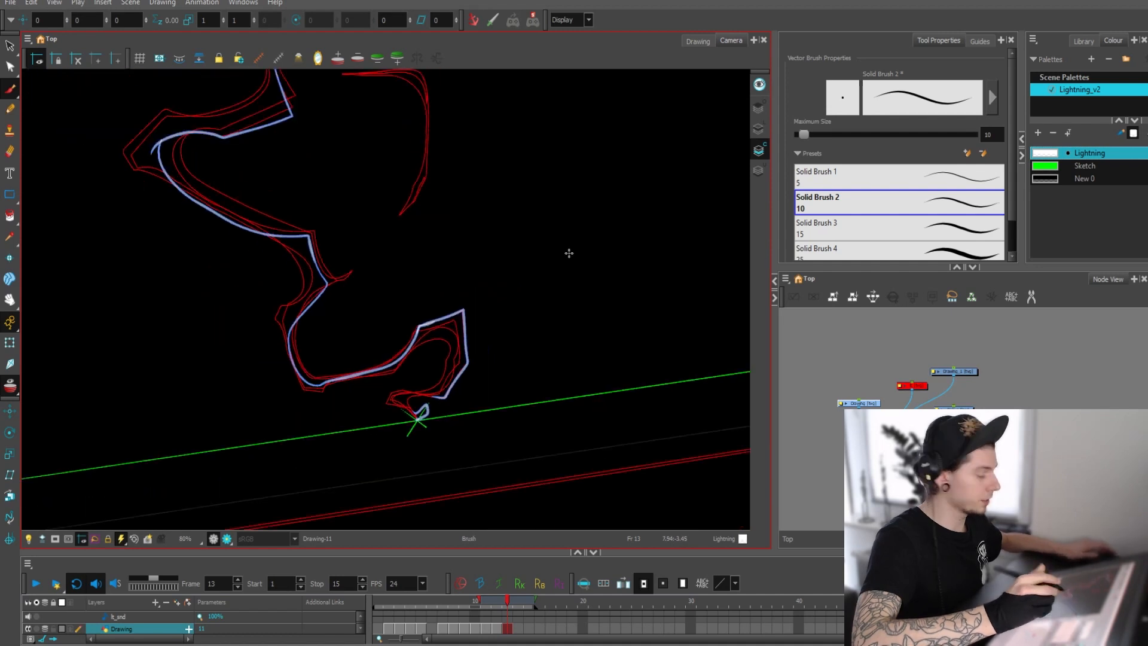
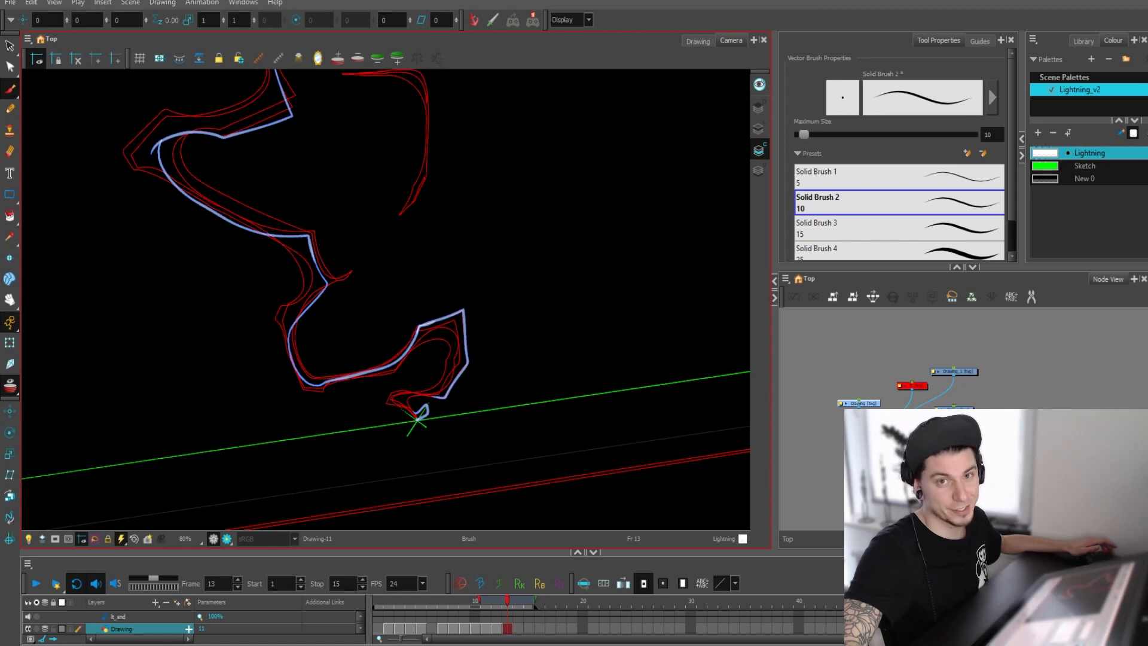
scroll(481, 115, "up", 3)
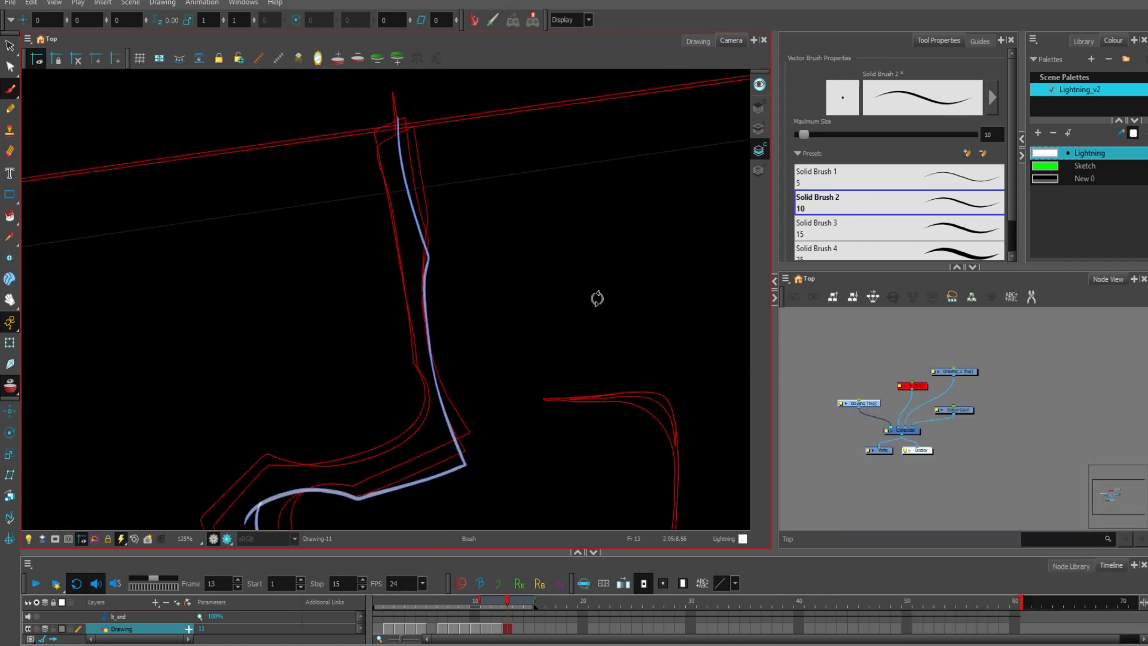
mouse_move(418, 88)
left_mouse_down()
mouse_move(420, 401)
mouse_move(431, 350)
left_mouse_up()
mouse_move(429, 278)
left_mouse_down()
mouse_move(334, 478)
mouse_move(120, 492)
left_mouse_up()
left_click_drag(176, 459, 138, 216)
mouse_move(137, 216)
left_mouse_down()
mouse_move(472, 489)
mouse_move(452, 171)
left_mouse_up()
left_click_drag(451, 171, 385, 309)
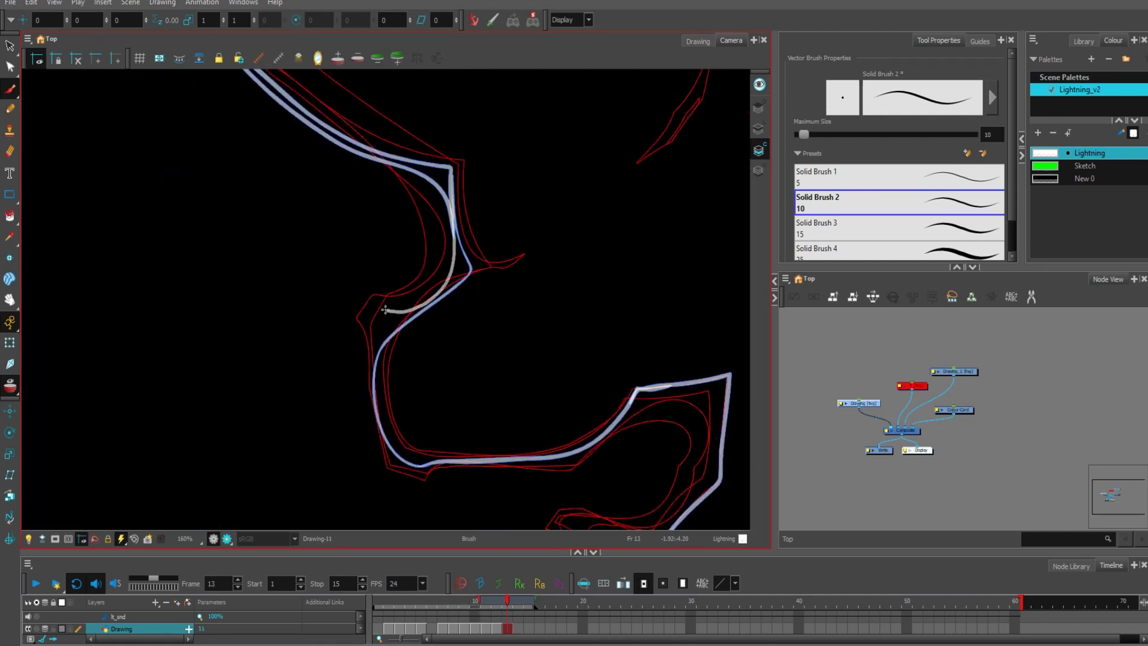
Brush the second edge through the lower curve and hook to the ground point, and fill the bolt with the Lightning colour
left_click_drag(382, 452, 431, 493)
mouse_move(493, 329)
left_mouse_down()
mouse_move(490, 215)
mouse_move(571, 222)
left_mouse_up()
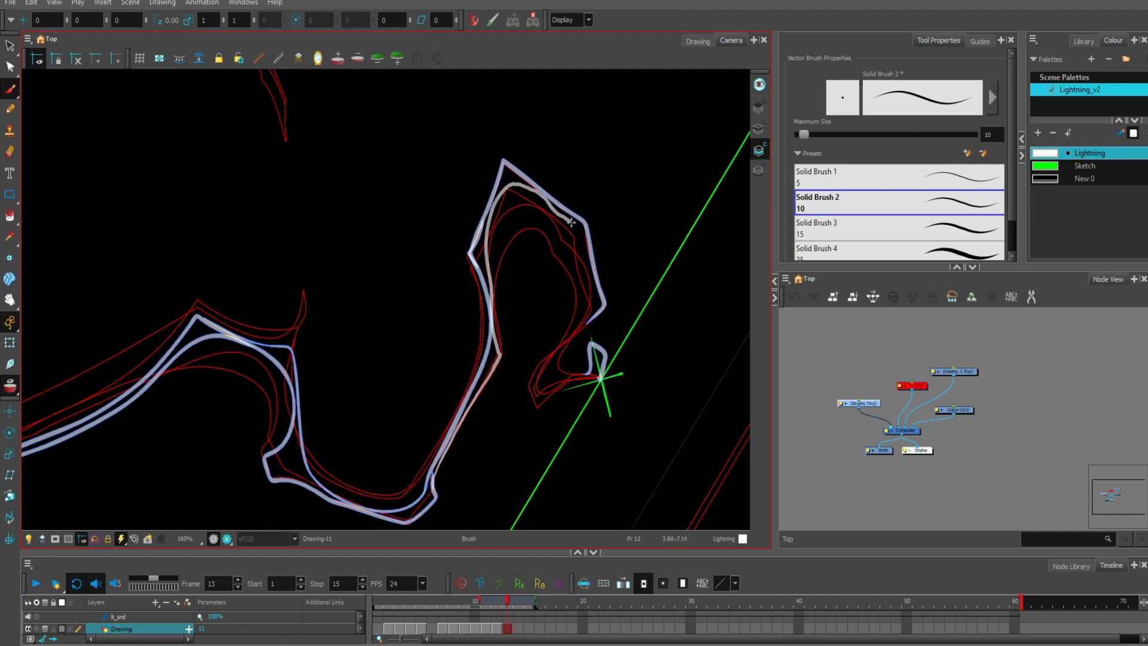
left_click_drag(542, 361, 542, 360)
scroll(542, 360, "up", 1)
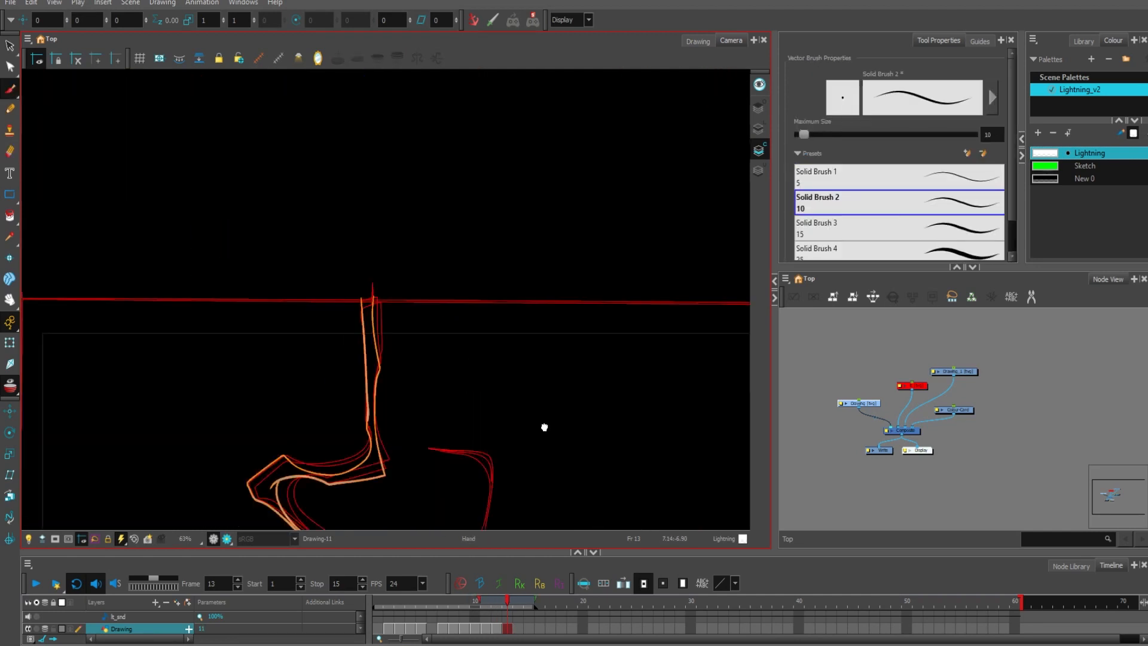
left_click_drag(415, 360, 413, 206)
mouse_move(385, 165)
left_mouse_down()
mouse_move(377, 213)
mouse_move(392, 383)
left_mouse_up()
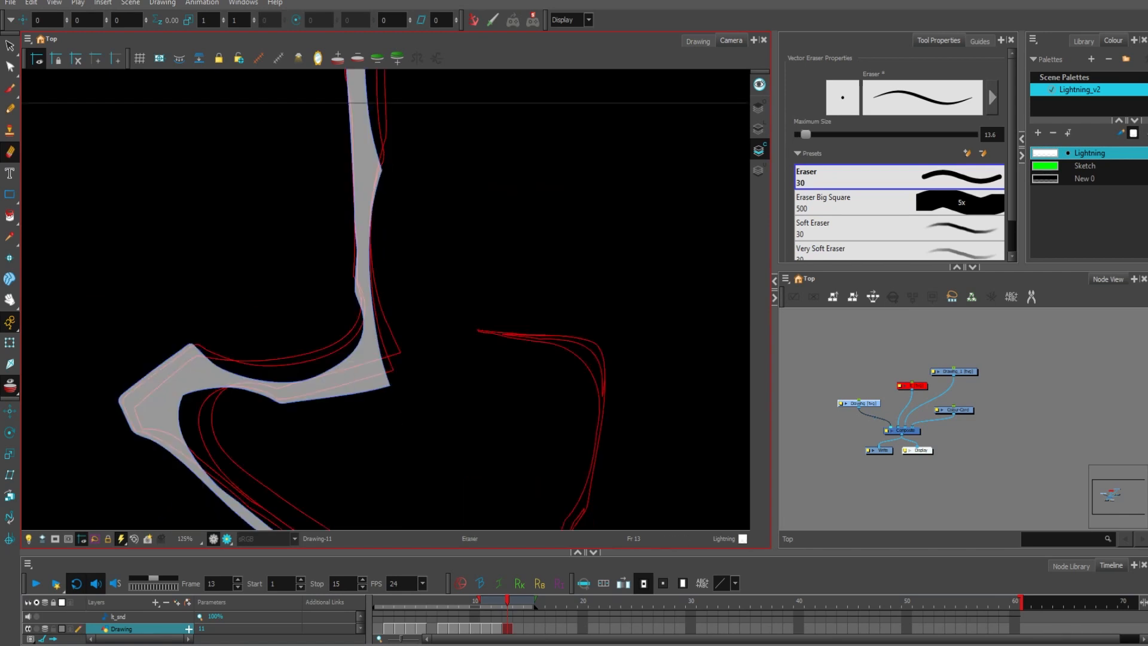
Erase along the lower shaft and the elbow of frame 13's bolt to thin it towards the left bend
left_click_drag(529, 99, 546, 128)
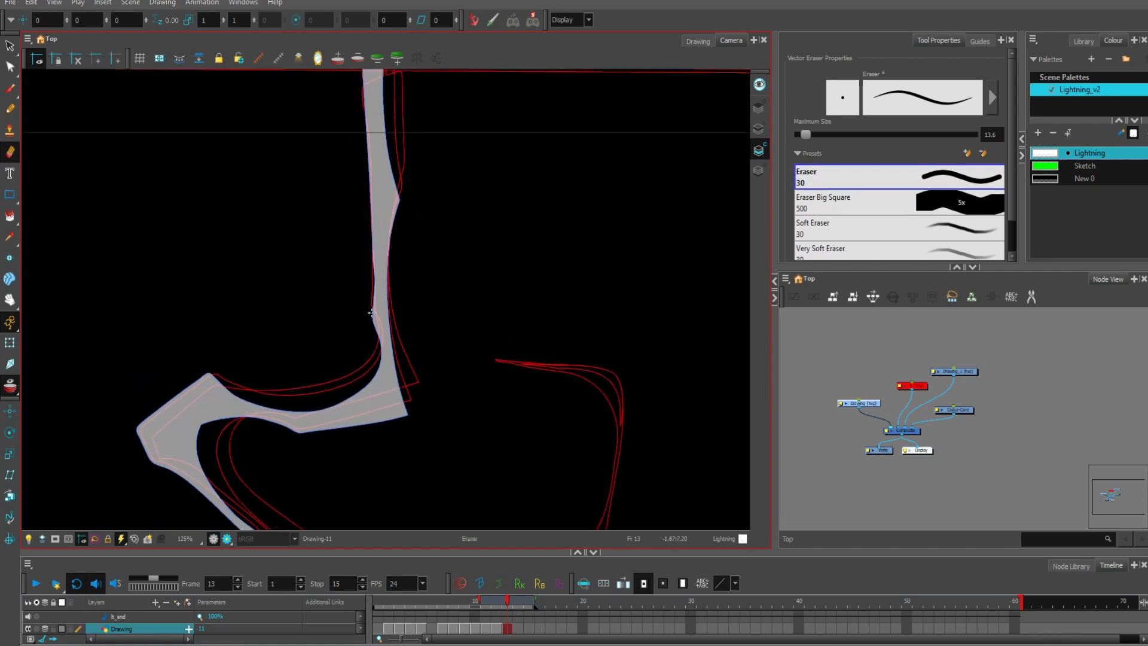
mouse_move(377, 309)
left_mouse_down()
mouse_move(317, 413)
mouse_move(209, 375)
left_mouse_up()
mouse_move(426, 382)
left_mouse_down()
mouse_move(492, 343)
mouse_move(360, 396)
mouse_move(466, 377)
left_mouse_up()
left_click_drag(455, 390, 500, 364)
mouse_move(404, 371)
left_mouse_down()
mouse_move(338, 353)
mouse_move(344, 459)
left_mouse_up()
key("comma")
key("period")
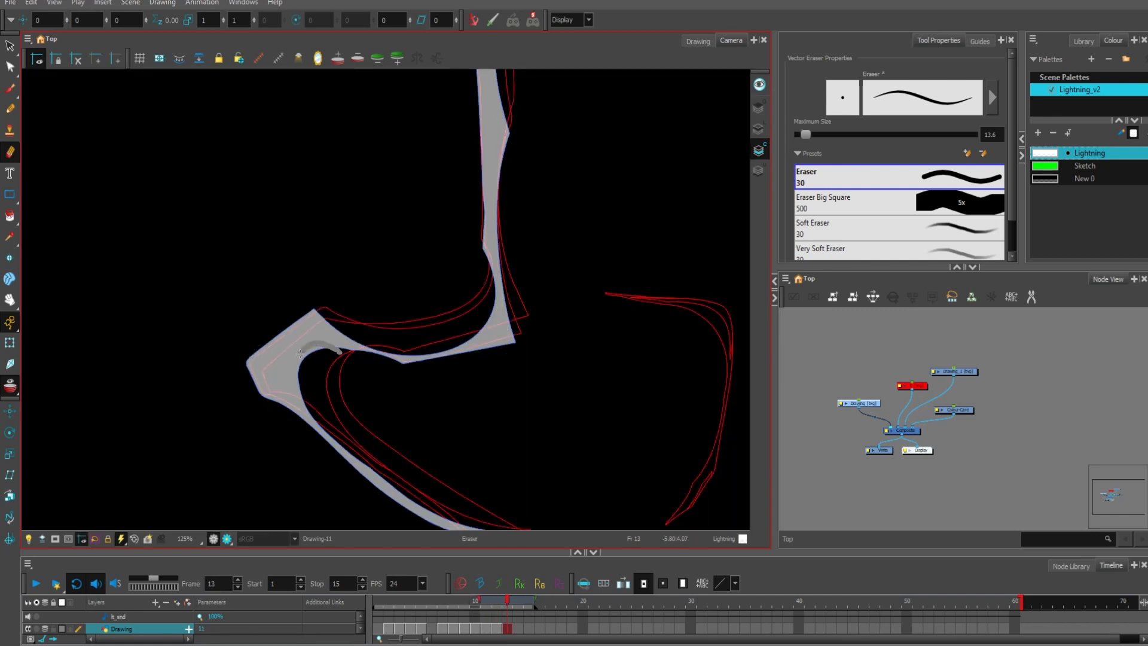
Thin the inner side of the bolt's left bend and erase the leftover sliver beside it
left_click_drag(300, 353, 340, 440)
key("alt+i")
left_click_drag(316, 299, 234, 371)
left_click_drag(385, 393, 313, 315)
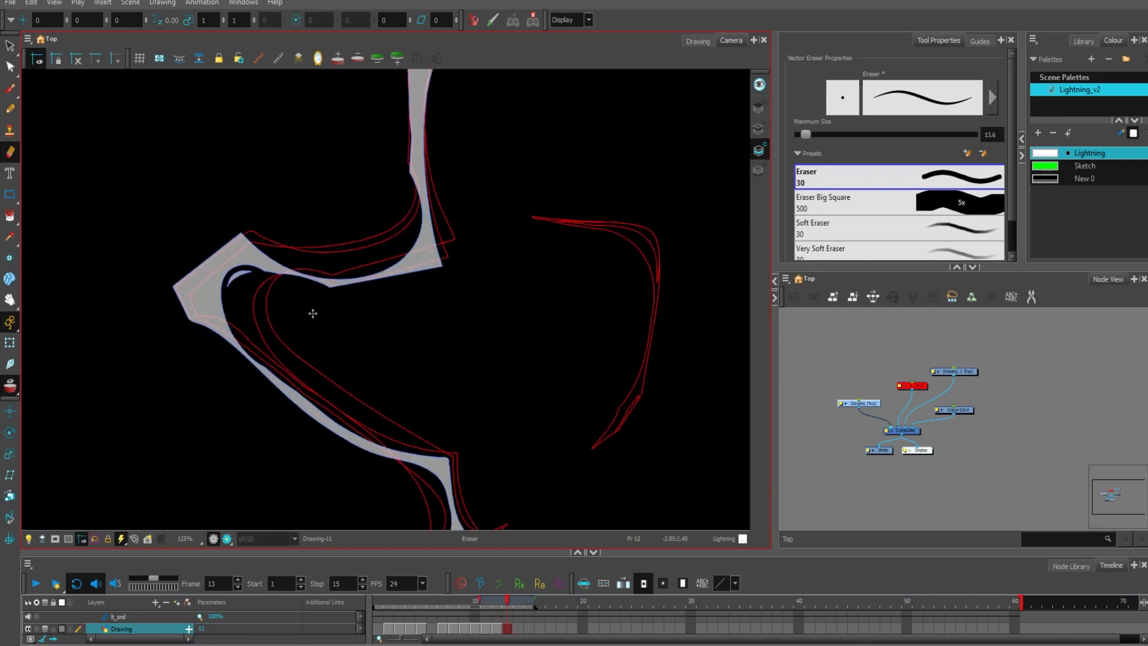
left_click_drag(252, 269, 229, 286)
left_click_drag(485, 364, 441, 308)
Reshape the bolt's middle kink by pulling its contour points into sharper corners and trimming the edge between them
key("comma")
key("comma")
key("period")
key("period")
left_click_drag(475, 366, 490, 319)
key("alt+q")
left_click_drag(420, 351, 431, 345)
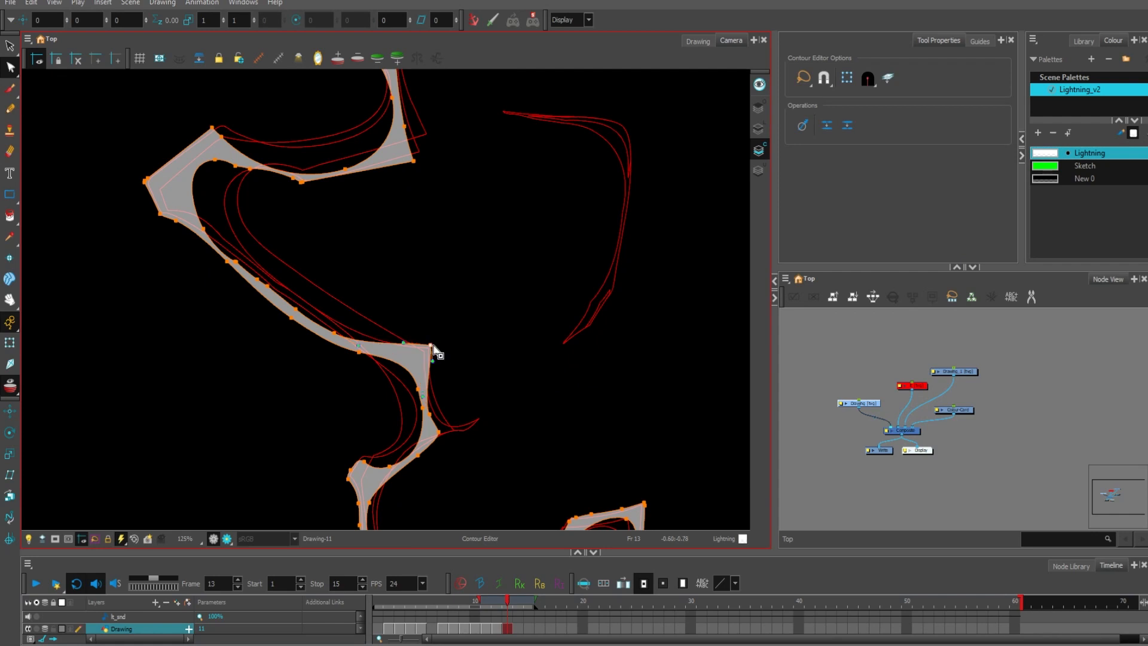
left_click_drag(438, 432, 453, 431)
key("comma")
key("period")
left_click_drag(434, 341, 452, 429)
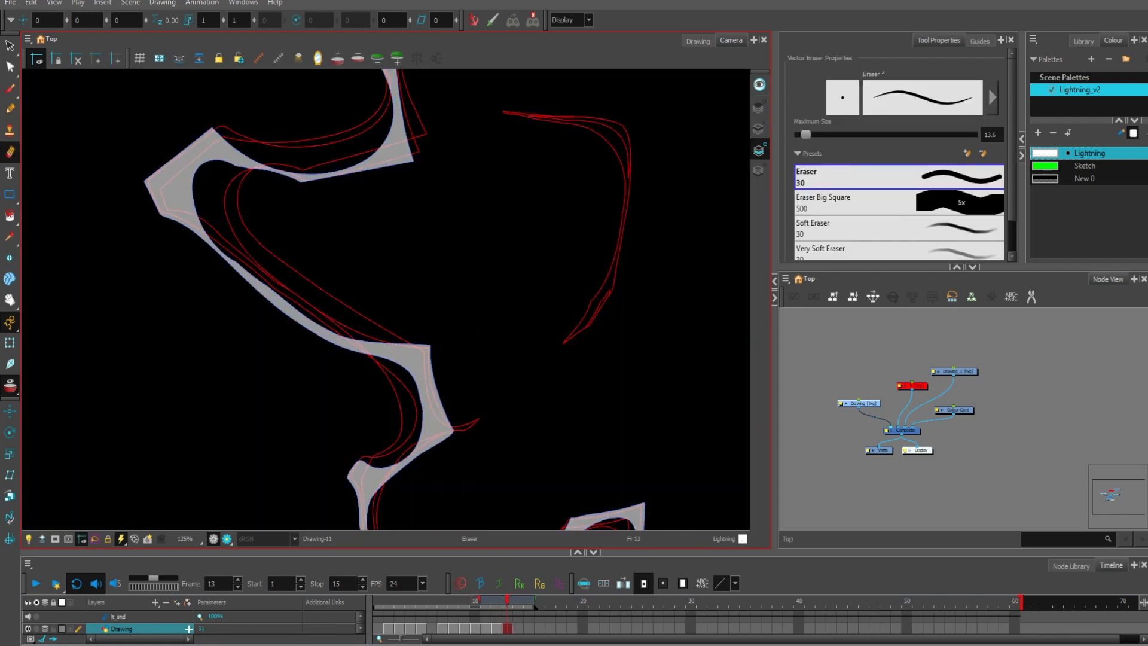
Erase the inner side of the middle kink and thin the bolt's lower curve on frame 13
left_click_drag(465, 305, 314, 251)
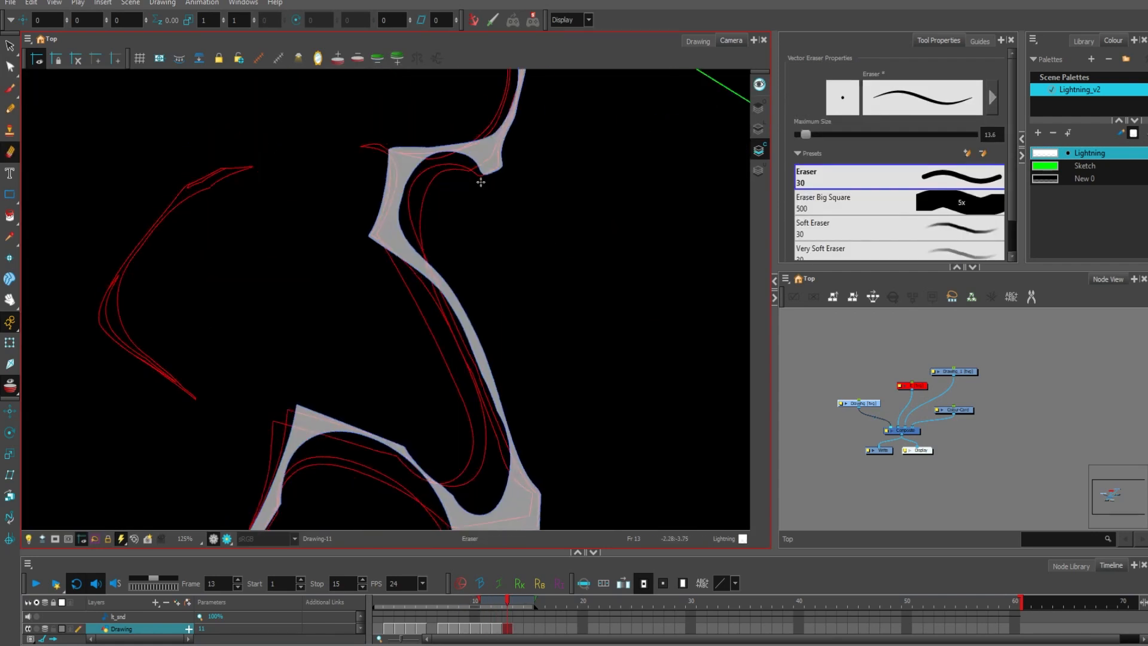
left_click_drag(480, 180, 399, 195)
left_click_drag(539, 268, 458, 457)
mouse_move(406, 369)
left_mouse_down()
mouse_move(427, 343)
mouse_move(409, 446)
left_mouse_up()
left_click_drag(390, 422, 422, 350)
left_click_drag(448, 335, 359, 365)
mouse_move(366, 333)
left_mouse_down()
mouse_move(402, 244)
mouse_move(351, 418)
mouse_move(363, 296)
left_mouse_up()
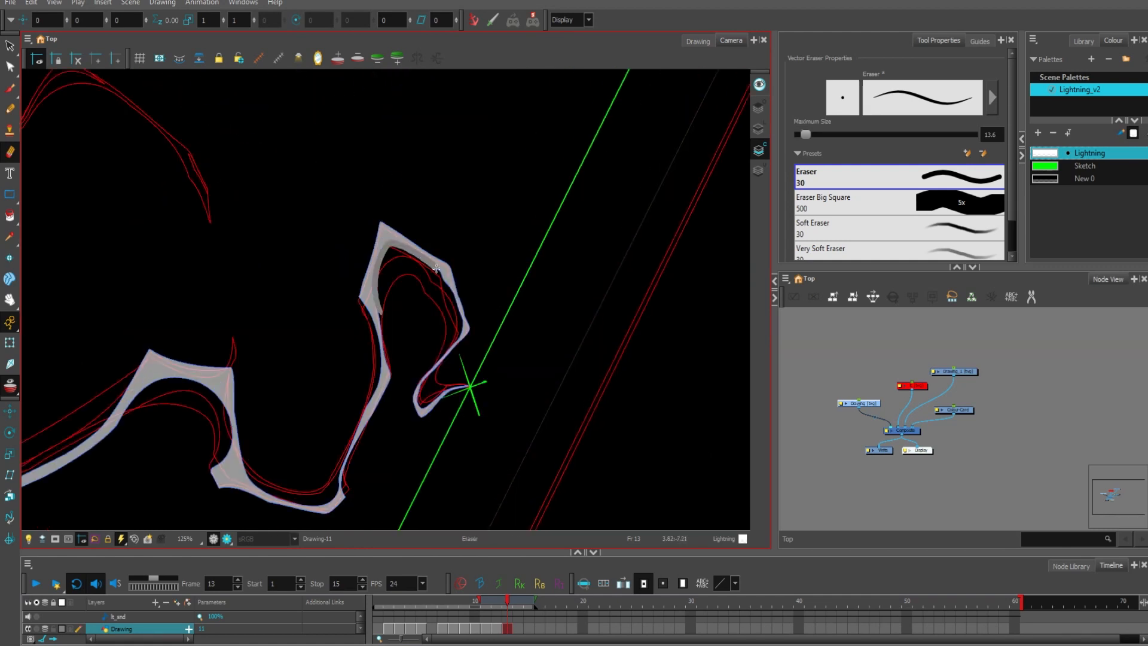
Carve away the inside of the bolt's lower hook to thin it towards the ground point
left_click_drag(436, 268, 449, 285)
key("2")
mouse_move(455, 286)
left_mouse_down()
mouse_move(354, 297)
mouse_move(358, 409)
left_mouse_up()
left_click_drag(349, 413, 321, 437)
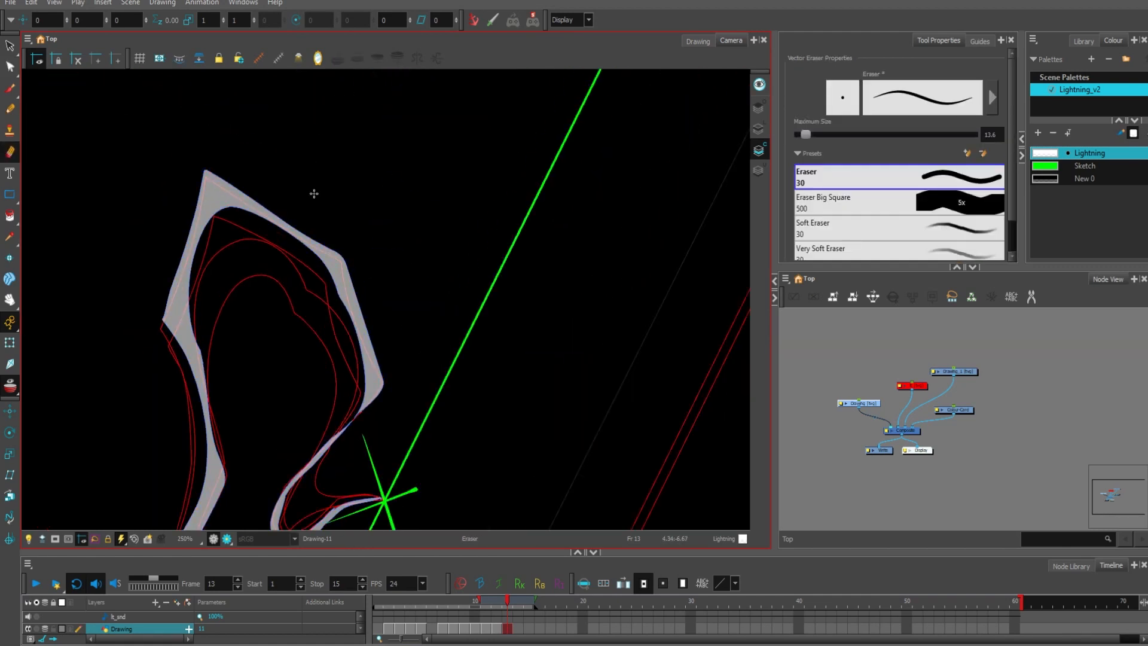
left_click_drag(314, 194, 327, 187)
left_click_drag(358, 238, 388, 342)
mouse_move(441, 369)
left_mouse_down()
mouse_move(476, 289)
mouse_move(400, 239)
left_mouse_up()
Adjust the contour points on the outer corner of the bolt's lower hook to sharpen its shape
key("alt+q")
left_click(389, 286)
key("2")
key("2")
key("2")
key("2")
left_click_drag(386, 316, 371, 320)
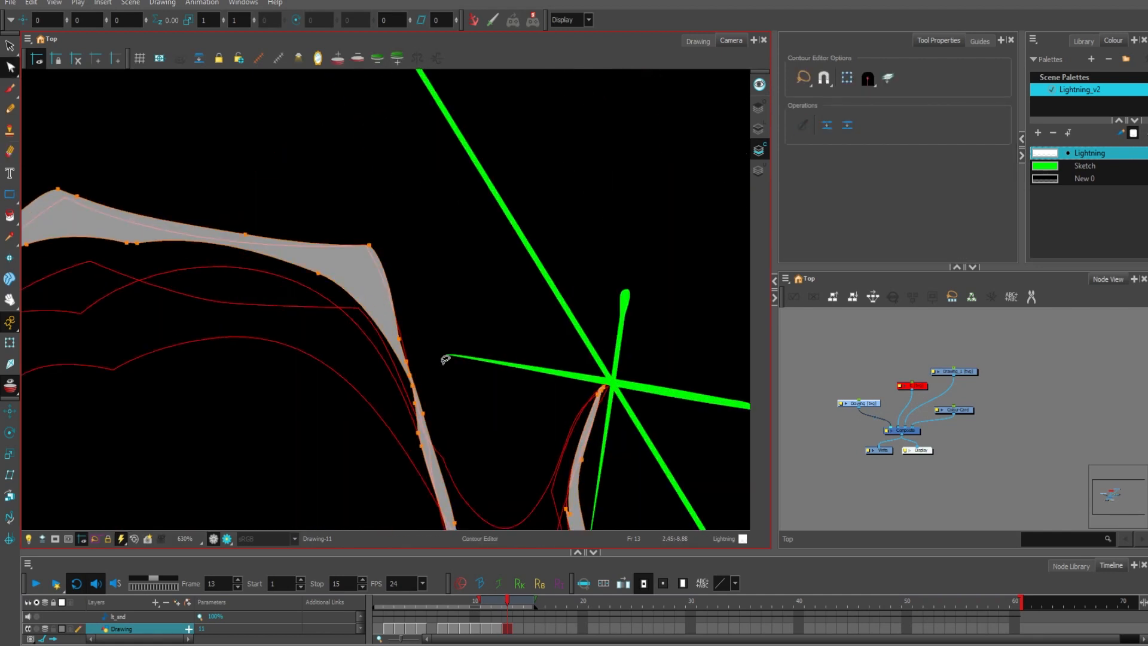
key("1")
key("1")
left_click_drag(375, 265, 382, 264)
Erase along the thin end of the bolt between the lower hook and the ground point
key("alt+e")
left_click_drag(412, 222, 404, 210)
mouse_move(275, 261)
left_mouse_down()
mouse_move(351, 284)
mouse_move(407, 425)
left_mouse_up()
mouse_move(413, 358)
left_mouse_down()
mouse_move(346, 272)
mouse_move(438, 417)
mouse_move(443, 402)
left_mouse_up()
mouse_move(455, 357)
left_mouse_down()
mouse_move(438, 334)
mouse_move(454, 254)
left_mouse_up()
View the whole bolt and flip back and forth to compare frame 13 with the preceding frames
key("1")
key("1")
key("1")
key("comma")
key("comma")
key("period")
key("period")
key("shift+m")
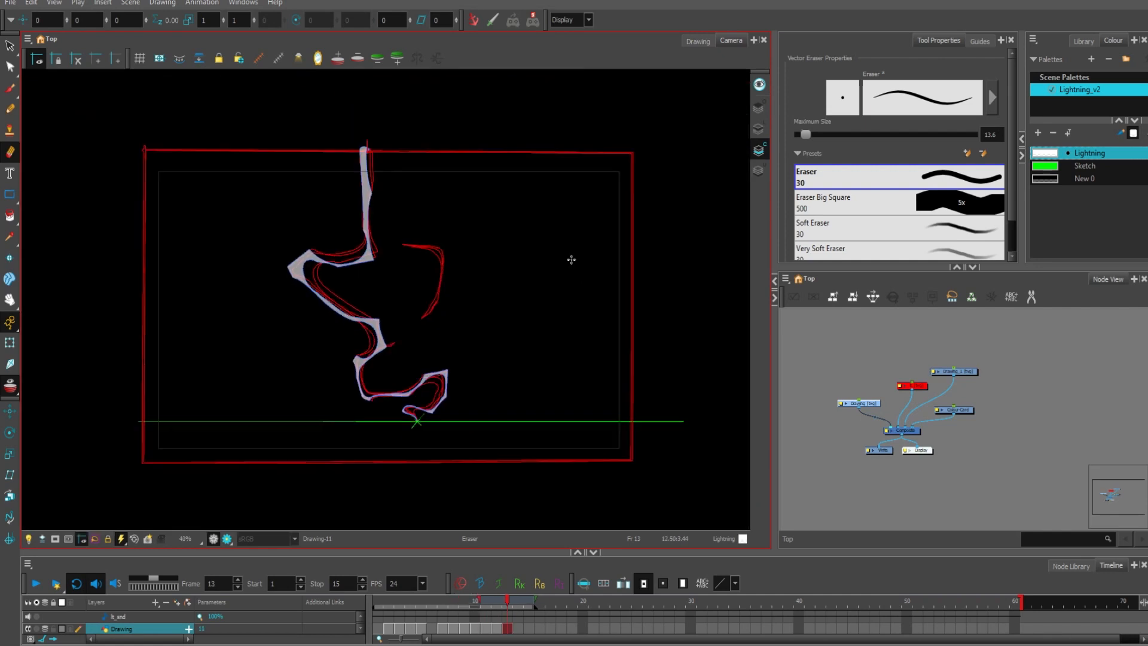
On frame 14, brush the outline of a thinner bolt's upper shaft and fill it with the Lightning colour
key("period")
key("2")
key("2")
key("2")
left_click_drag(529, 233, 579, 346)
key("2")
key("2")
key("alt+b")
key("comma")
key("period")
left_click_drag(422, 112, 432, 371)
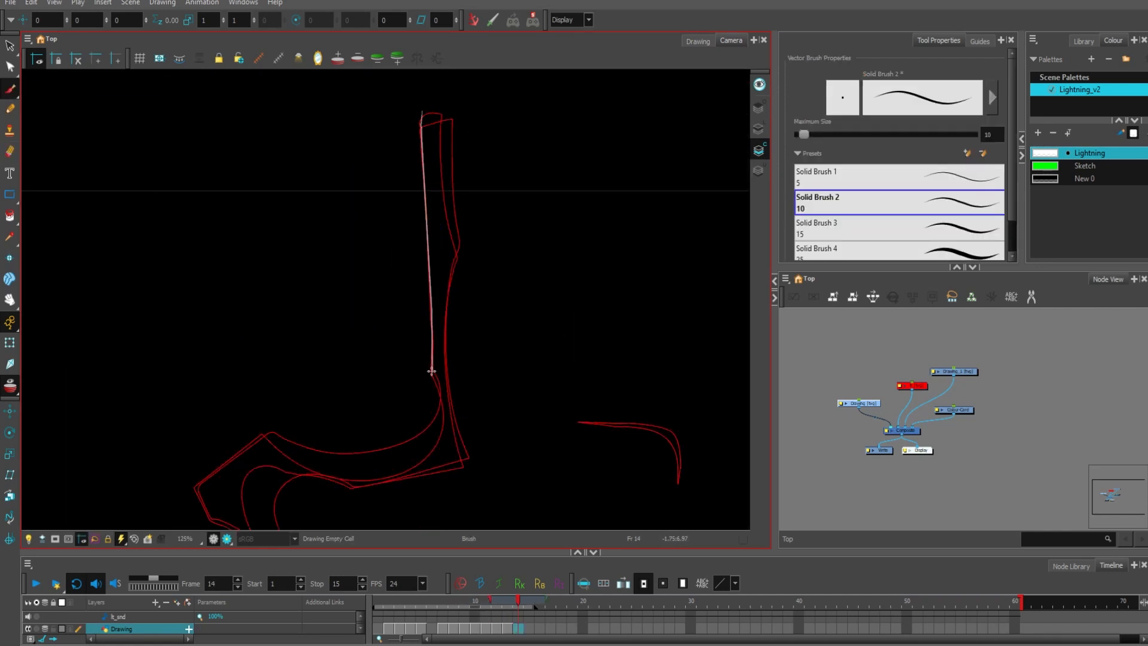
left_click_drag(430, 134, 420, 126)
key("alt+i")
left_click(430, 161)
Erase the edges of frame 14's upper shaft down to the elbow to thin it, checking against frame 13
key("alt+e")
mouse_move(411, 114)
left_mouse_down()
mouse_move(444, 142)
mouse_move(452, 273)
mouse_move(428, 385)
mouse_move(378, 483)
left_mouse_up()
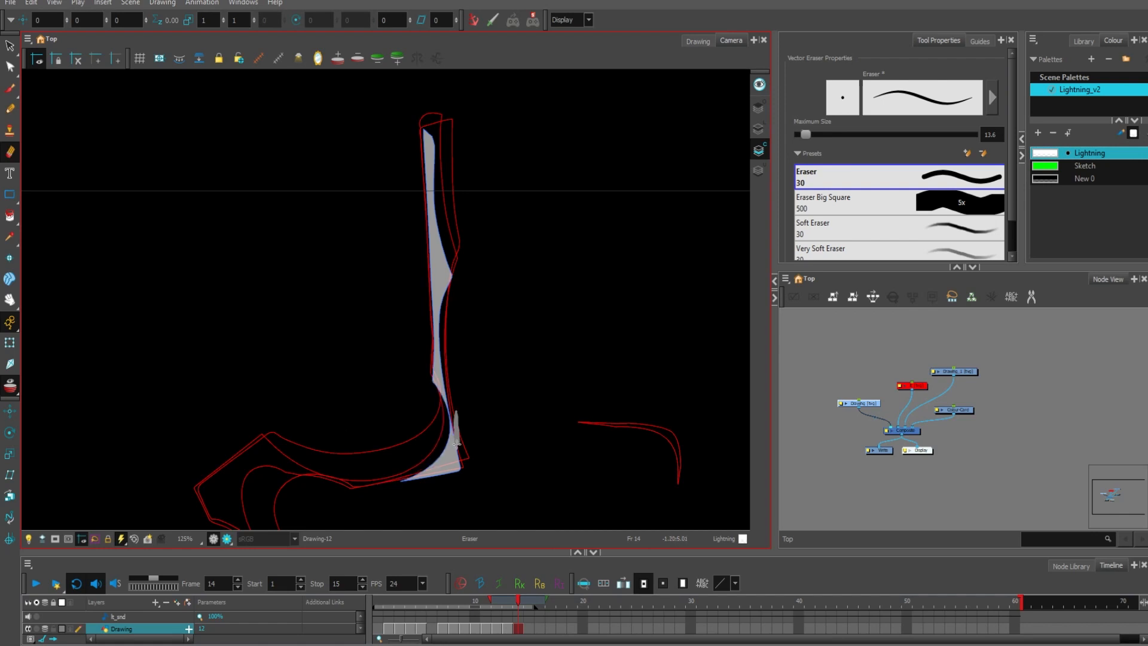
key("comma")
mouse_move(450, 281)
left_mouse_down()
mouse_move(448, 399)
mouse_move(592, 253)
mouse_move(510, 341)
left_mouse_up()
key("period")
On frame 14, brush the outline of the bolt's narrow bends beyond the left hook and fill them with the Lightning colour
key("alt+b")
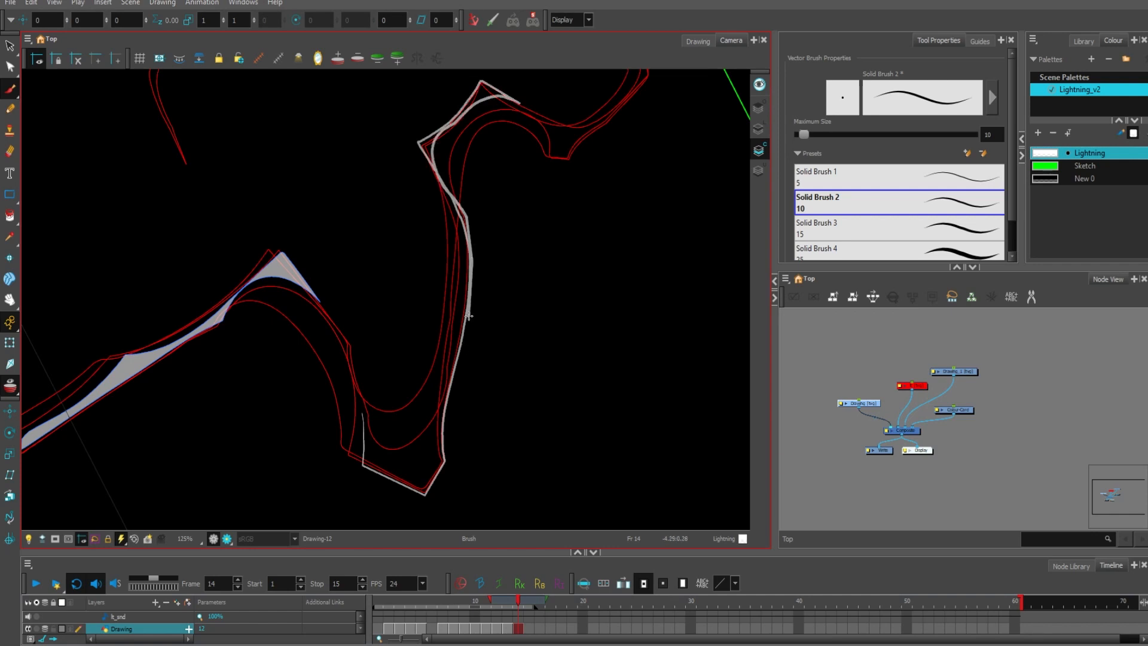
left_click_drag(444, 429, 443, 432)
left_click_drag(363, 430, 375, 439)
mouse_move(374, 441)
left_mouse_down()
mouse_move(414, 475)
mouse_move(452, 371)
left_mouse_up()
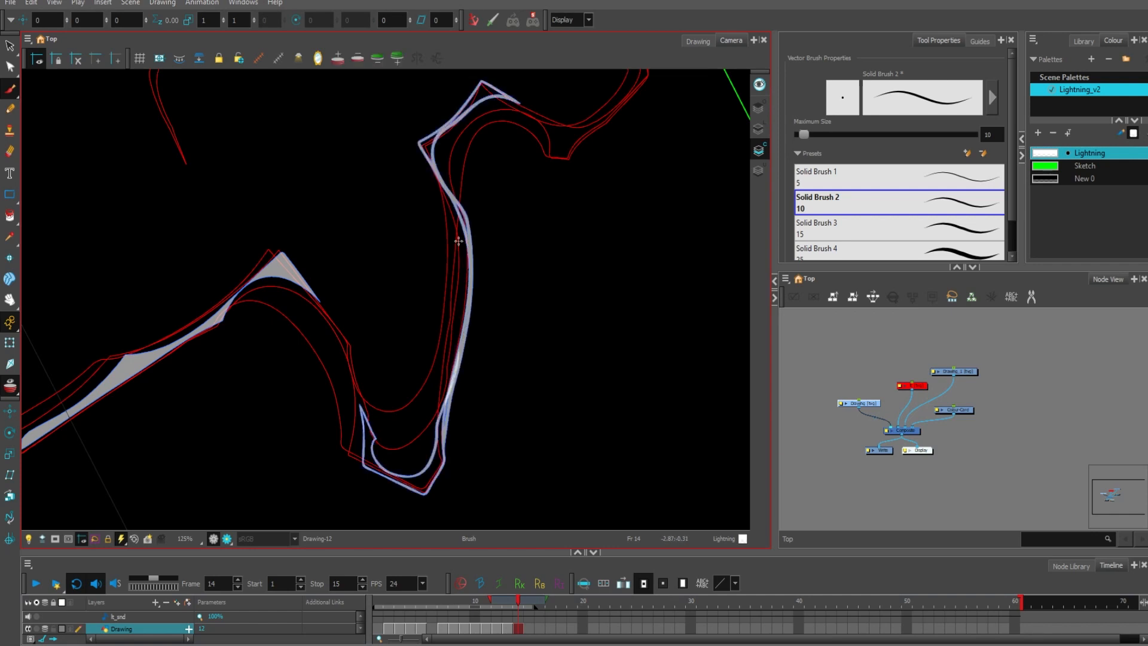
key("alt+i")
left_click_drag(449, 119, 430, 81)
Erase along the edges of frame 14's middle bends to thin them and sharpen their corners
key("alt+e")
mouse_move(496, 197)
left_mouse_down()
mouse_move(487, 297)
mouse_move(457, 345)
mouse_move(452, 396)
left_mouse_up()
key("shift+x")
key("2")
key("2")
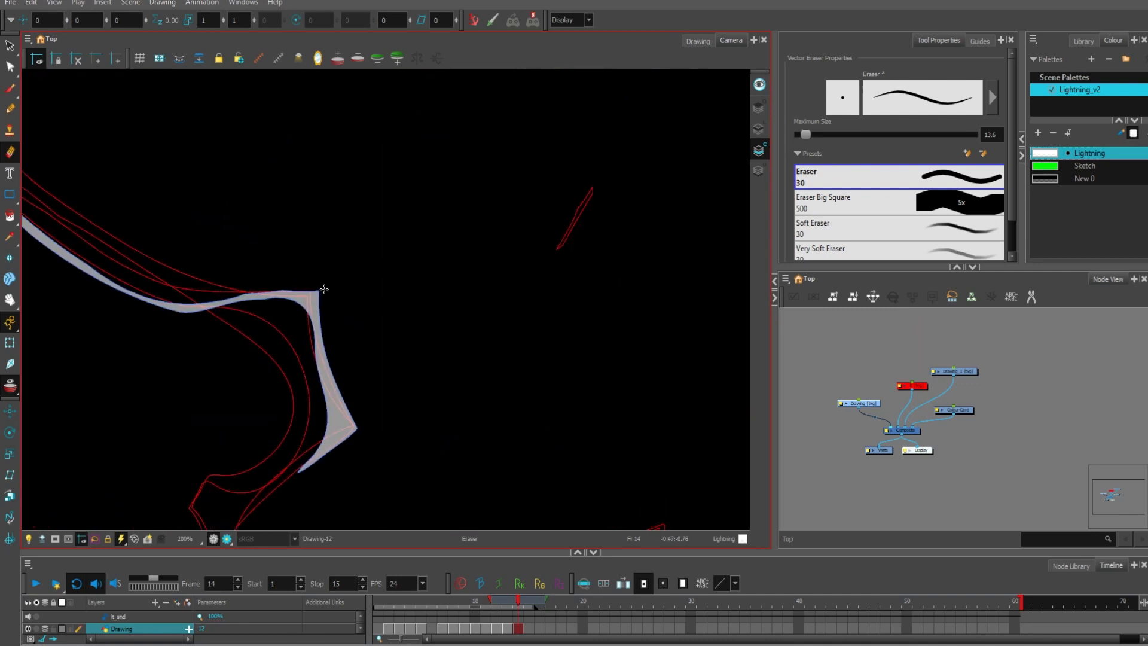
left_click_drag(323, 289, 356, 426)
mouse_move(405, 468)
left_mouse_down()
mouse_move(514, 268)
mouse_move(563, 311)
left_mouse_up()
Check frame 13's middle section, and brush the outline of the next lower bend on frame 14
key("alt+b")
key("f")
key("alt+e")
left_click_drag(407, 320, 389, 418)
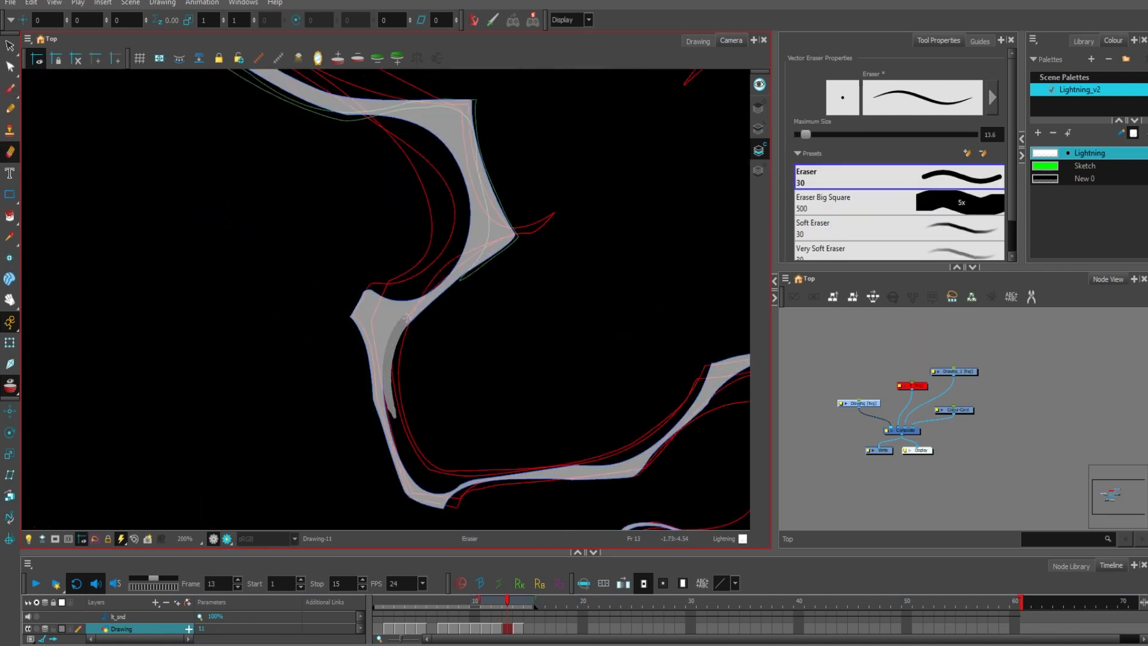
key("g")
key("alt+b")
mouse_move(589, 315)
left_mouse_down()
mouse_move(590, 262)
mouse_move(445, 102)
left_mouse_up()
mouse_move(395, 291)
left_mouse_down()
mouse_move(509, 315)
mouse_move(468, 316)
left_mouse_up()
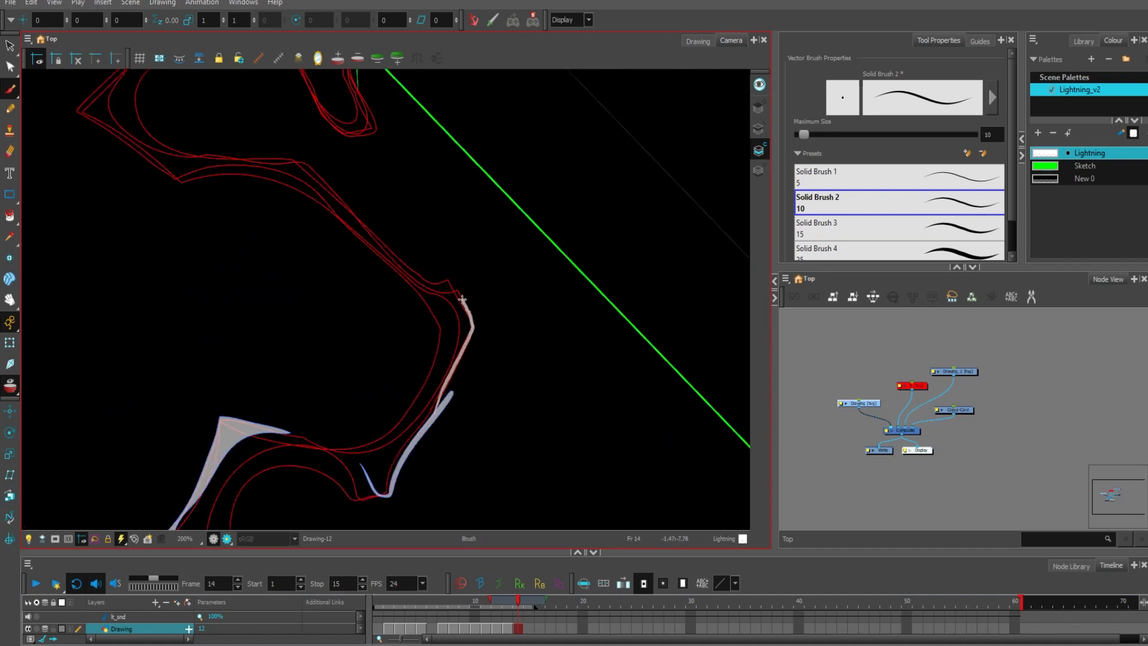
Erase along the edges of the newly drawn lower bend on frame 14 to taper its ends
key("alt+e")
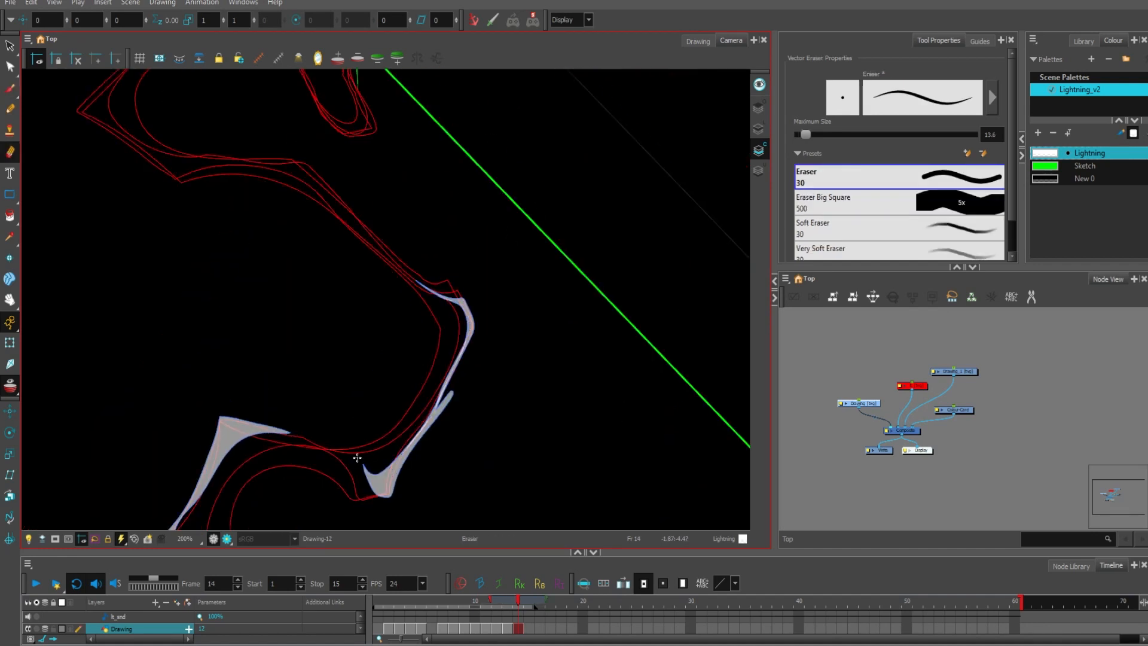
left_click_drag(395, 500, 452, 397)
left_click_drag(584, 195, 478, 460)
left_click_drag(606, 115, 541, 259)
Brush the short section leading up to the lower peak on frame 14, comparing it with frames 12 and 13
key("alt+b")
key("f")
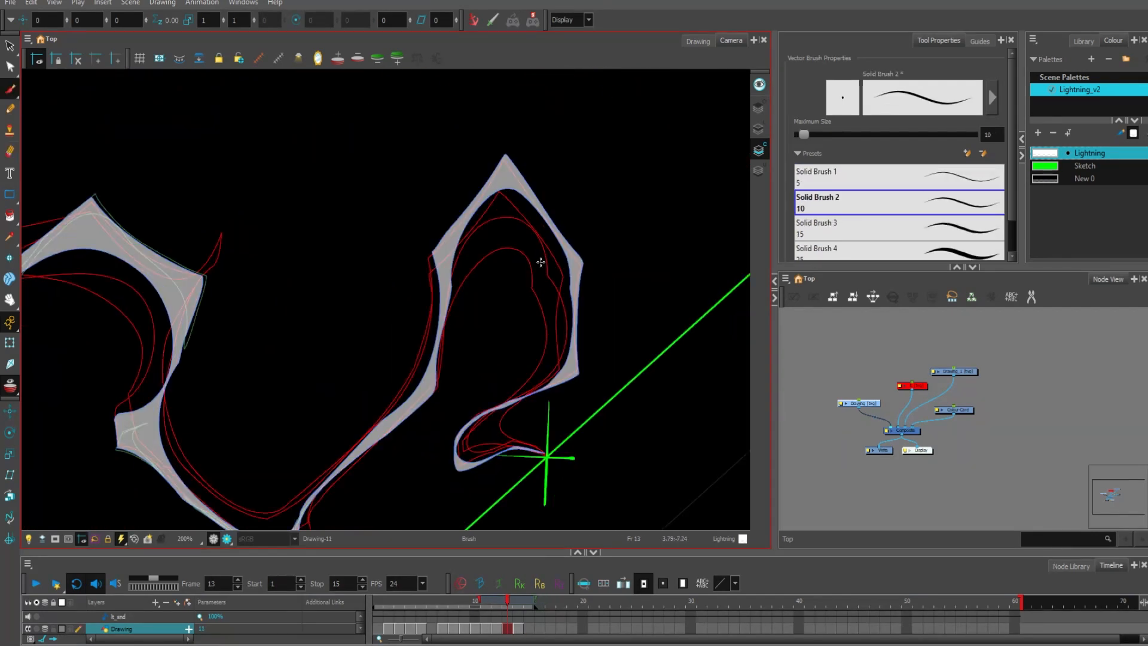
key("g")
left_click_drag(359, 455, 425, 400)
left_click_drag(369, 441, 359, 454)
key("f")
key("f")
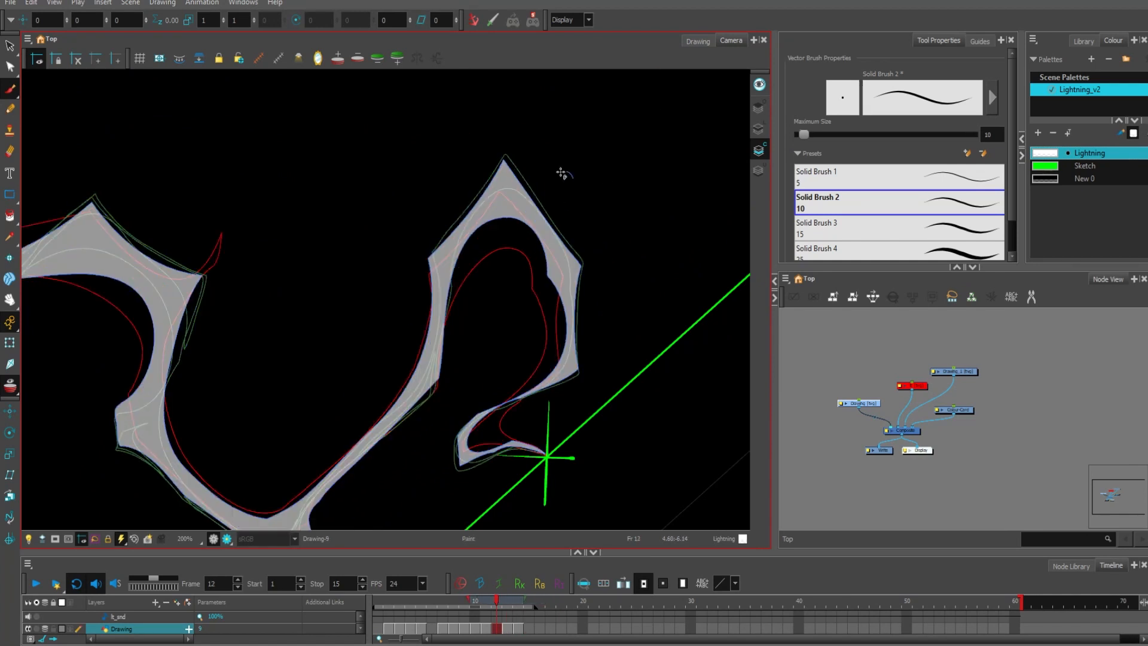
On frame 14, brush the outline of the lower peak and the corner below it near the ground point
key("alt+q")
key("alt+b")
key("g")
left_click_drag(468, 210, 441, 245)
key("g")
left_click_drag(418, 313, 411, 277)
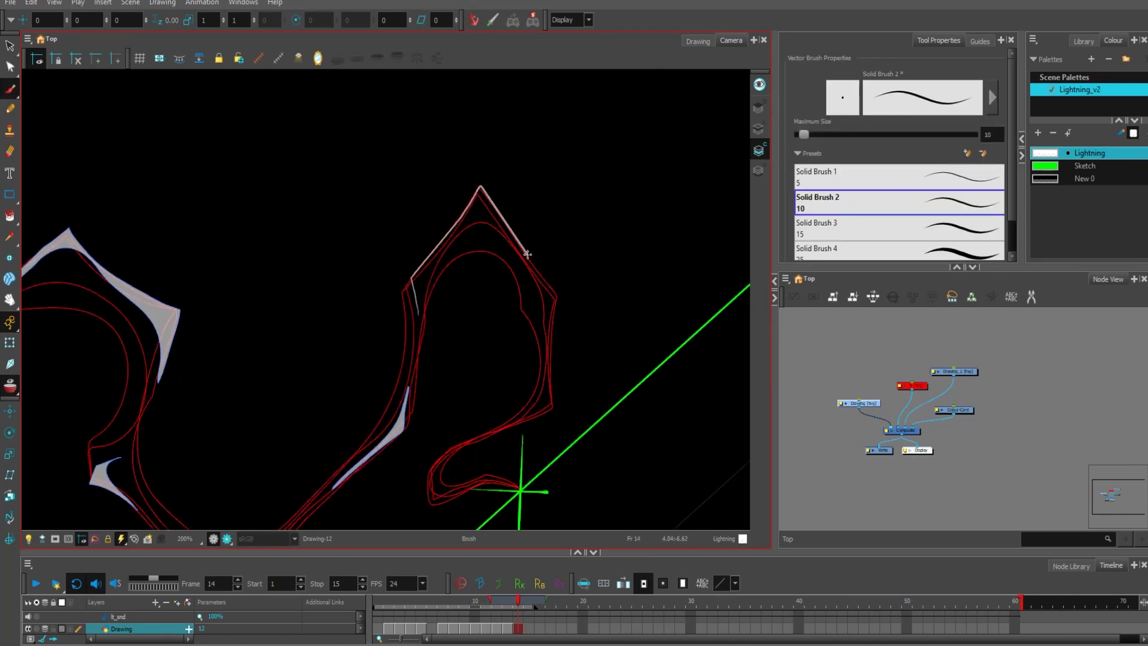
left_click_drag(503, 220, 418, 319)
key("f")
key("g")
left_click_drag(551, 388, 541, 411)
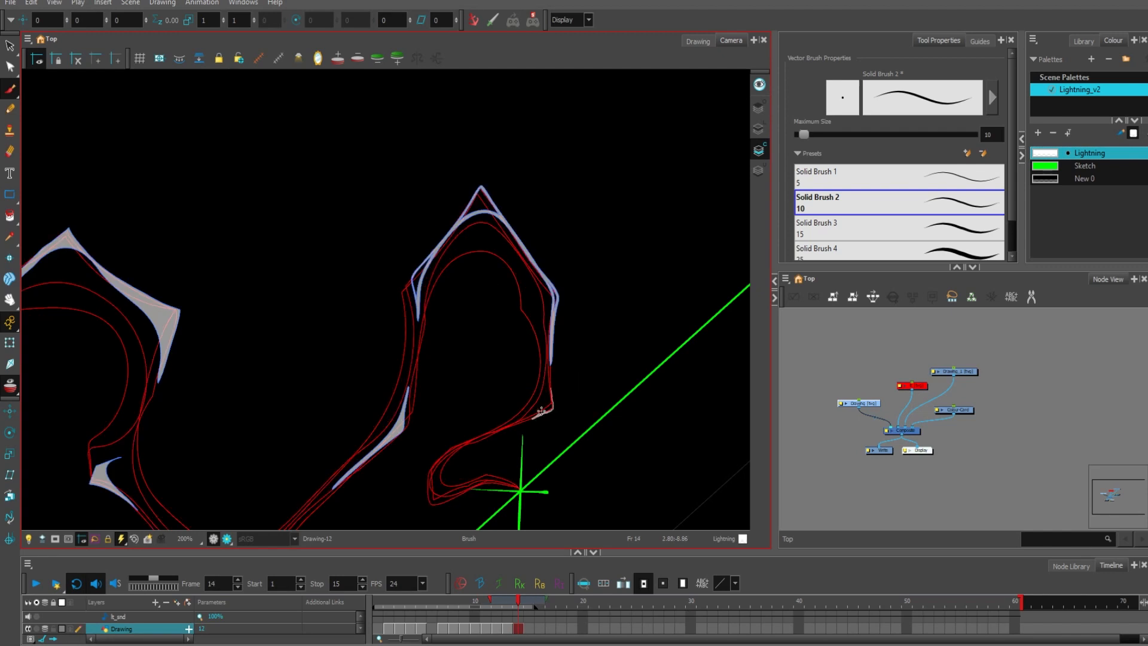
left_click_drag(436, 504, 441, 504)
Fill frame 14's lower peak with the Lightning colour and erase along its edges to thin it
key("i")
mouse_move(592, 317)
left_mouse_down()
mouse_move(438, 289)
mouse_move(487, 213)
mouse_move(513, 228)
mouse_move(555, 316)
left_mouse_up()
key("alt+e")
left_click_drag(551, 381, 534, 416)
key("1")
key("1")
key("1")
key("1")
key("1")
key("g")
On frame 15, brush a small pointed fragment at the elbow below the bolt's upper shaft
key("2")
key("2")
key("2")
key("alt+b")
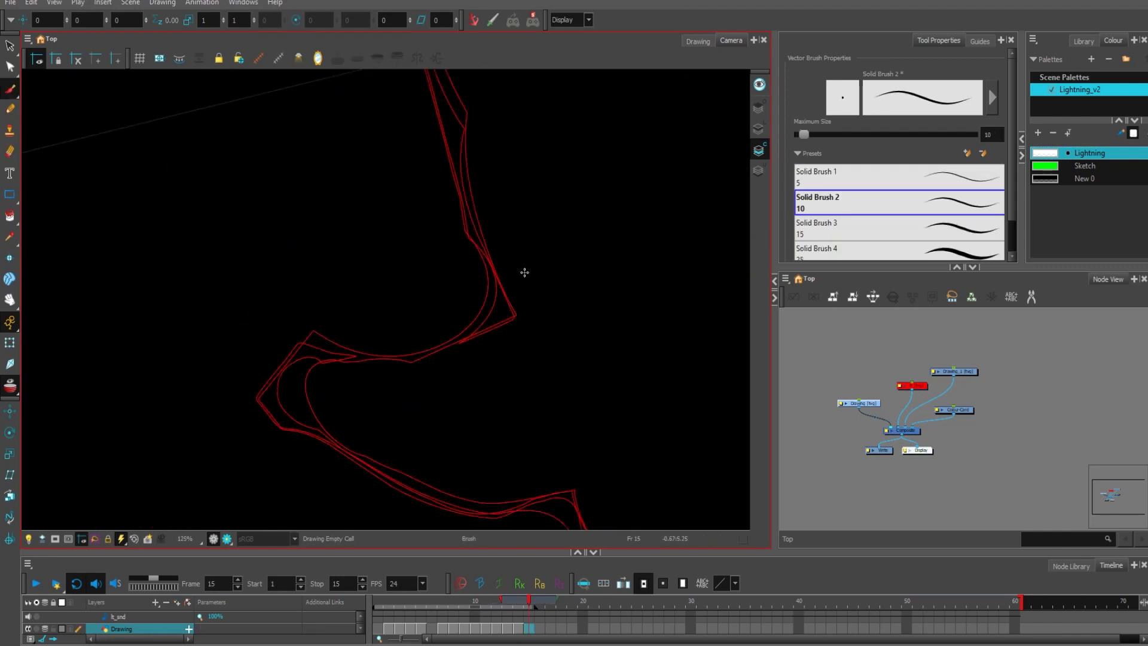
key("2")
key("2")
key("2")
key("f")
key("alt+e")
key("alt+b")
mouse_move(408, 417)
left_mouse_down()
mouse_move(520, 371)
mouse_move(460, 394)
mouse_move(505, 325)
left_mouse_up()
key("g")
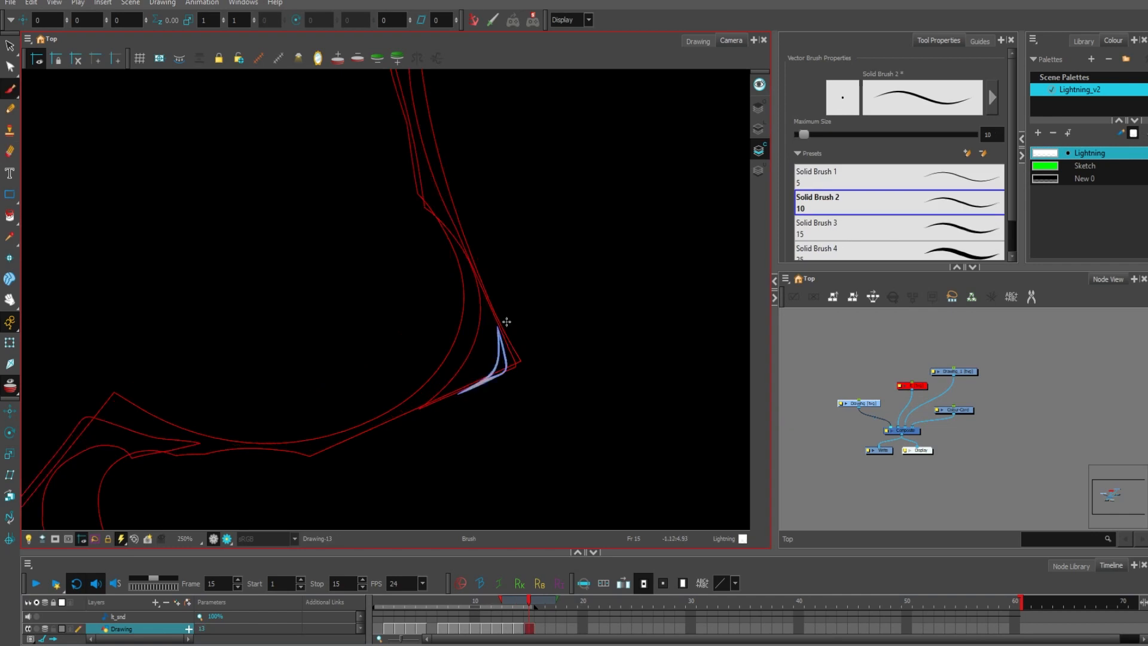
Brush further small fragments along the upper shaft and bends on frame 15, erasing their excess edges
key("1")
key("1")
key("1")
key("2")
key("2")
left_click_drag(385, 179, 422, 317)
mouse_move(422, 317)
left_mouse_down()
mouse_move(384, 176)
mouse_move(414, 289)
left_mouse_up()
key("1")
key("1")
left_click_drag(509, 403, 510, 177)
key("2")
key("2")
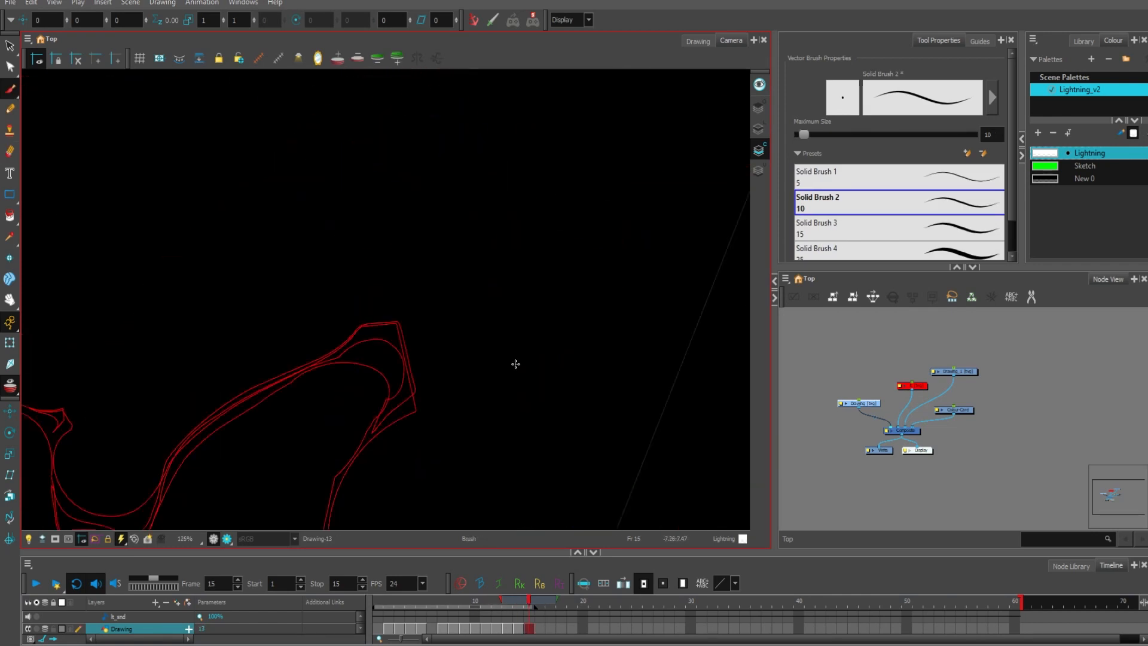
mouse_move(388, 427)
left_mouse_down()
mouse_move(366, 303)
mouse_move(405, 414)
left_mouse_up()
key("alt+e")
left_click_drag(366, 308, 375, 433)
Compare with frame 14 and brush another small fragment of the bolt on frame 15
key("ctrl+a")
key("1")
key("f")
left_click_drag(469, 292, 519, 515)
key("shift+x")
key("2")
key("alt+b")
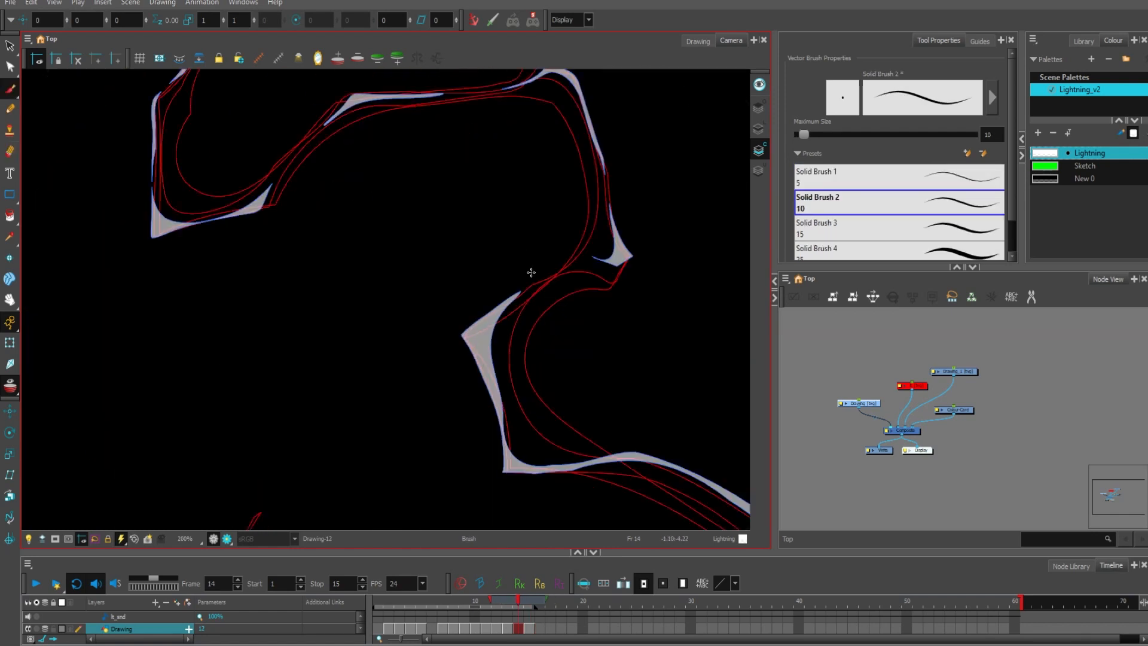
key("g")
mouse_move(494, 312)
left_mouse_down()
mouse_move(469, 347)
mouse_move(500, 307)
left_mouse_up()
Trim frame 15's fragments with the Eraser and brush the last one along the lower part of the bolt
key("alt+e")
key("1")
key("f")
key("g")
left_click_drag(539, 230, 639, 342)
key("2")
key("alt+b")
left_click_drag(325, 421, 317, 418)
Extend the playback range to stop at frame 18 and play the animation with the whole bolt in view
key("ctrl+a")
key("alt+e")
key("1")
key("1")
key("1")
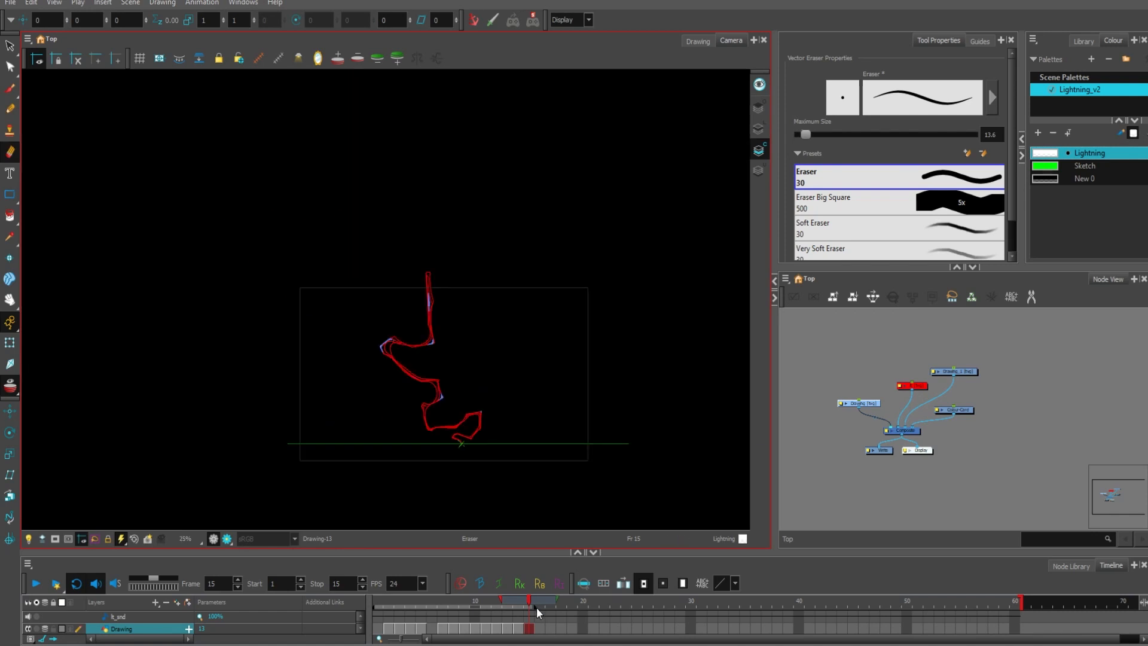
key("Return")
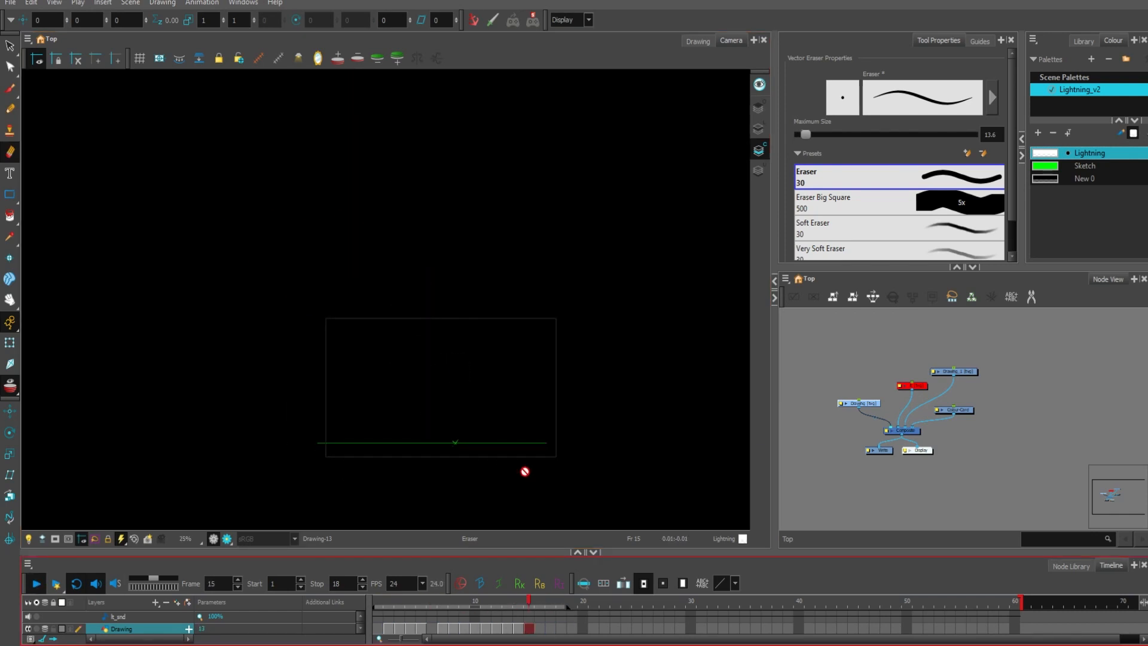
On frame 14, brush a thin strand from the lower hook's tip down to the ground point
key("2")
key("2")
key("2")
key("2")
key("alt+b")
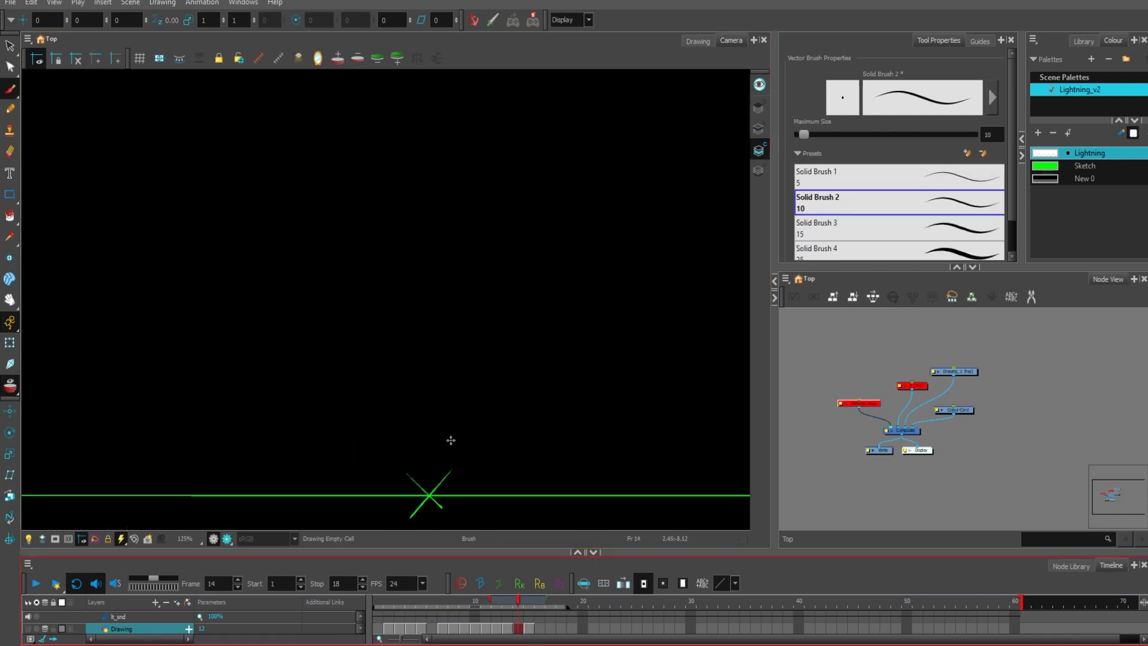
key("2")
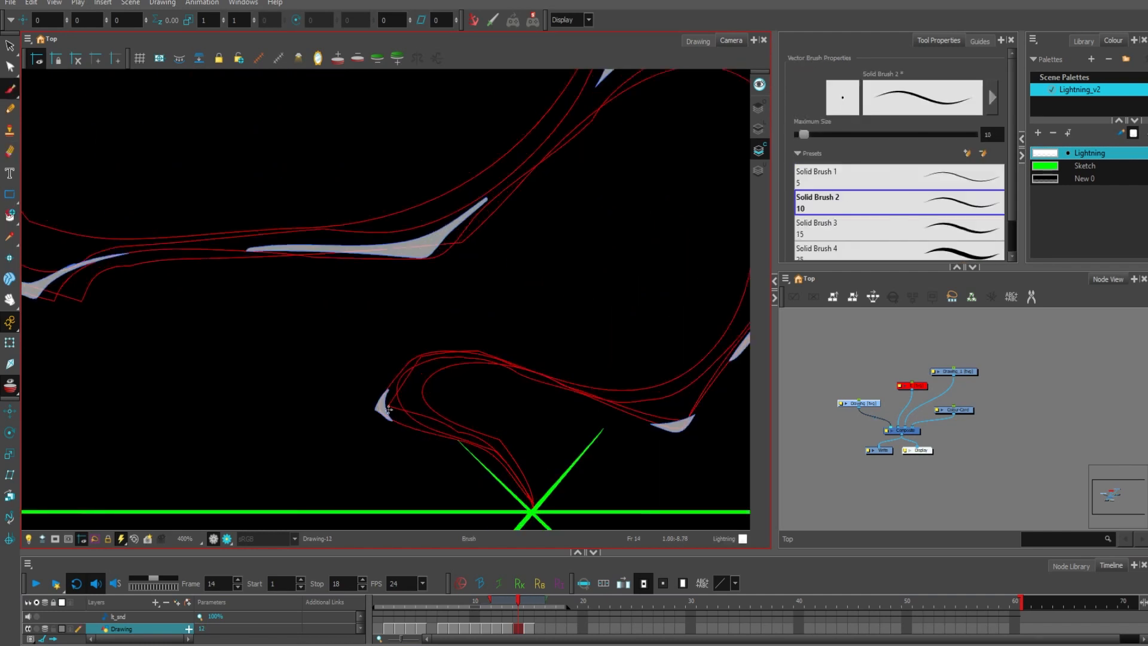
mouse_move(398, 426)
left_mouse_down()
mouse_move(541, 475)
mouse_move(534, 507)
left_mouse_up()
Refine the contour of frame 14's strand at the ground point with the Contour Editor
key("alt+q")
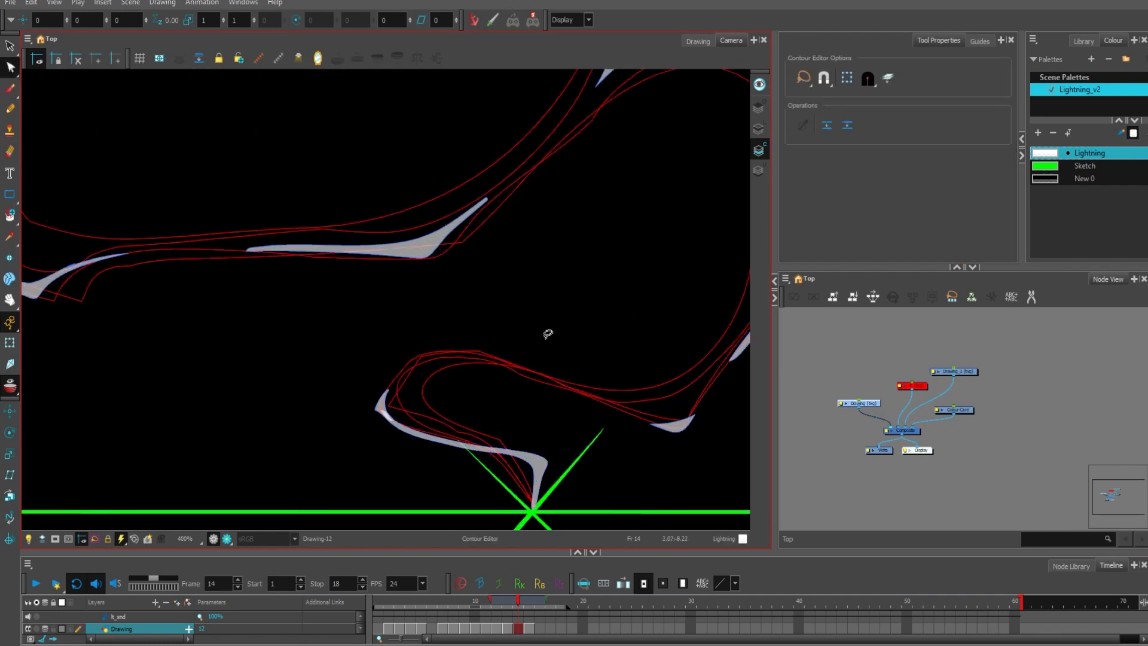
key("alt+b")
key("alt+q")
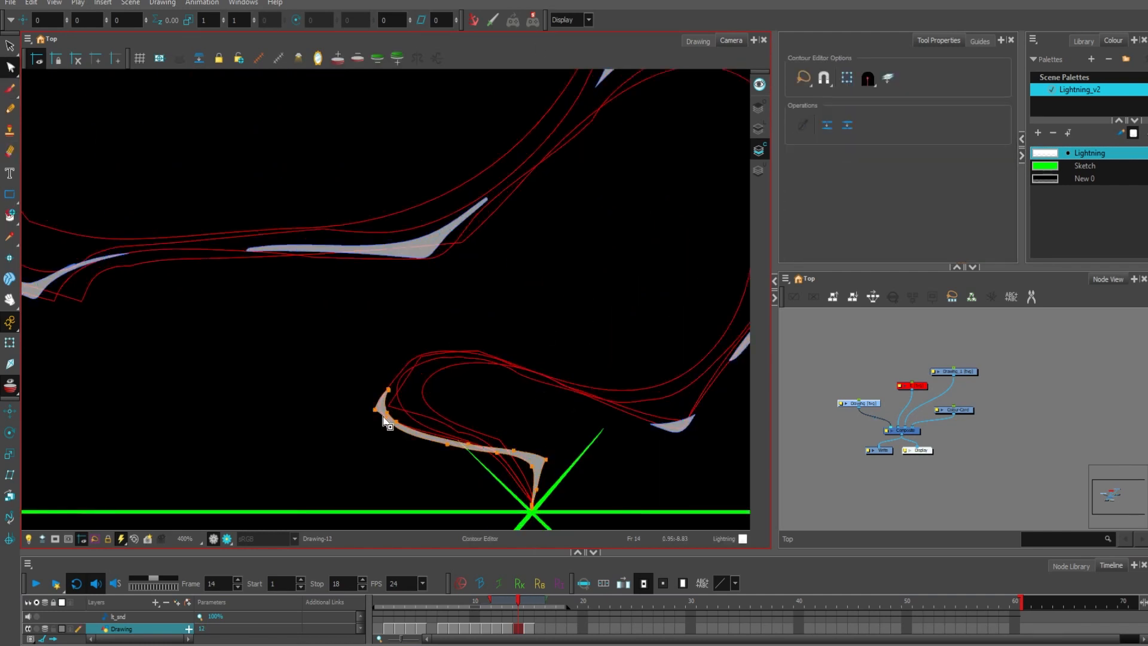
key("1")
key("alt+b")
key("1")
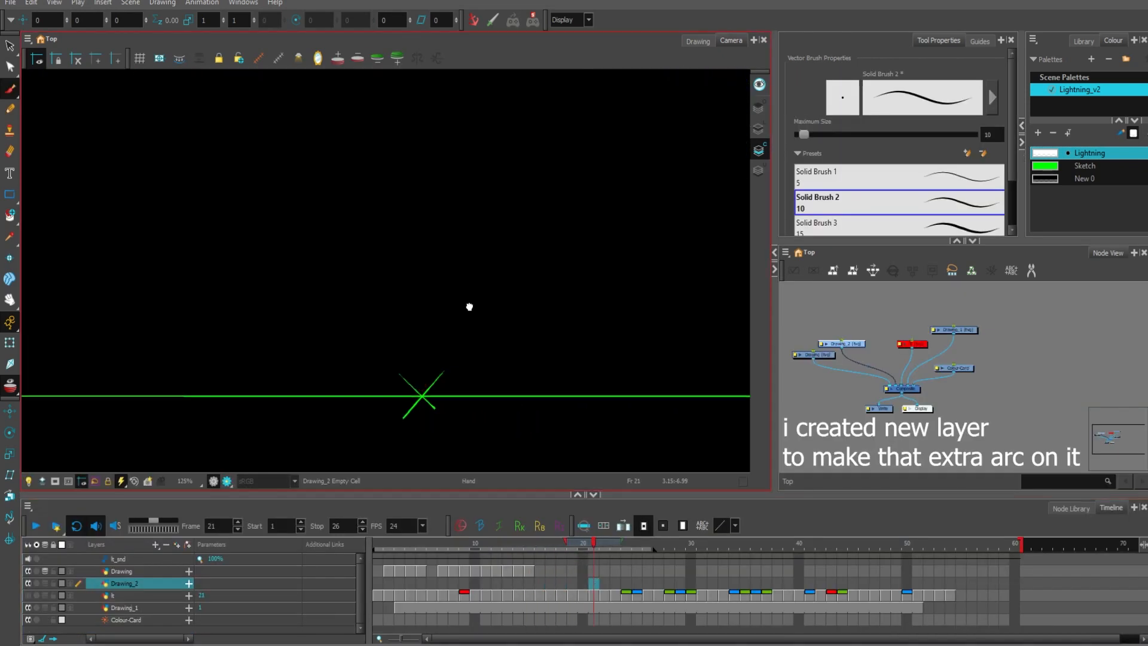
On layer Drawing_2 at frame 21, draw a small filled curved spike rising from the ground point and trim its edge
key("2")
left_click_drag(417, 395, 424, 410)
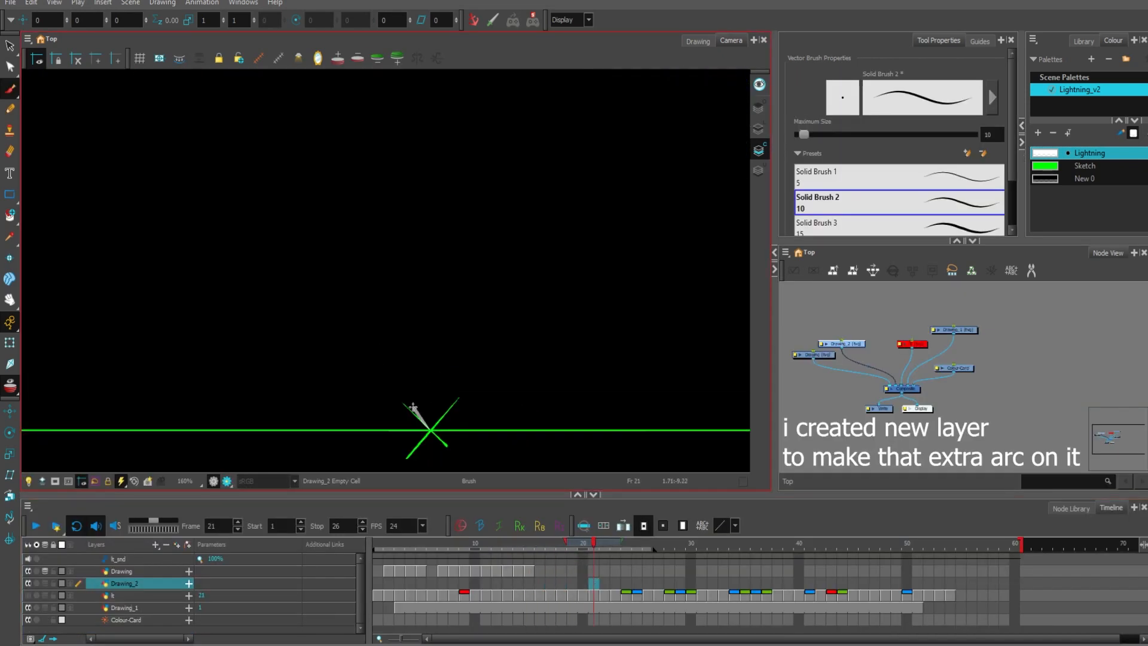
key("alt+e")
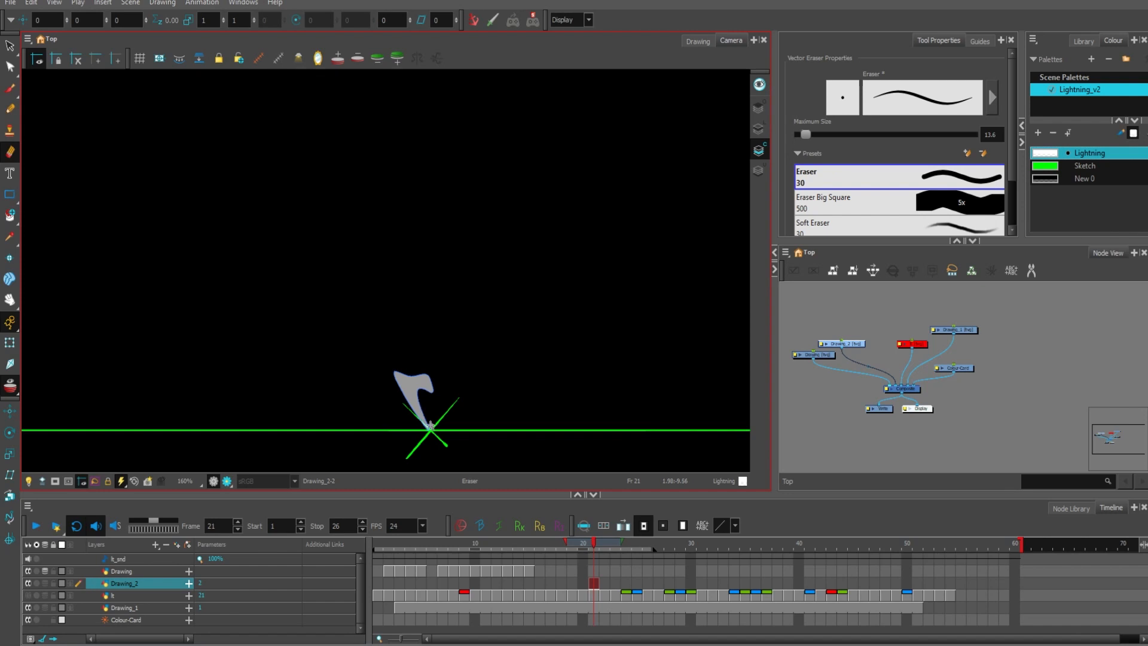
left_click_drag(430, 426, 445, 393)
key("1")
key("1")
On frame 22 of Drawing_2, brush a larger hooked arc from the ground point and fill it with the Lightning colour
key("period")
left_click_drag(441, 212, 456, 243)
key("2")
key("2")
key("alt+b")
key("2")
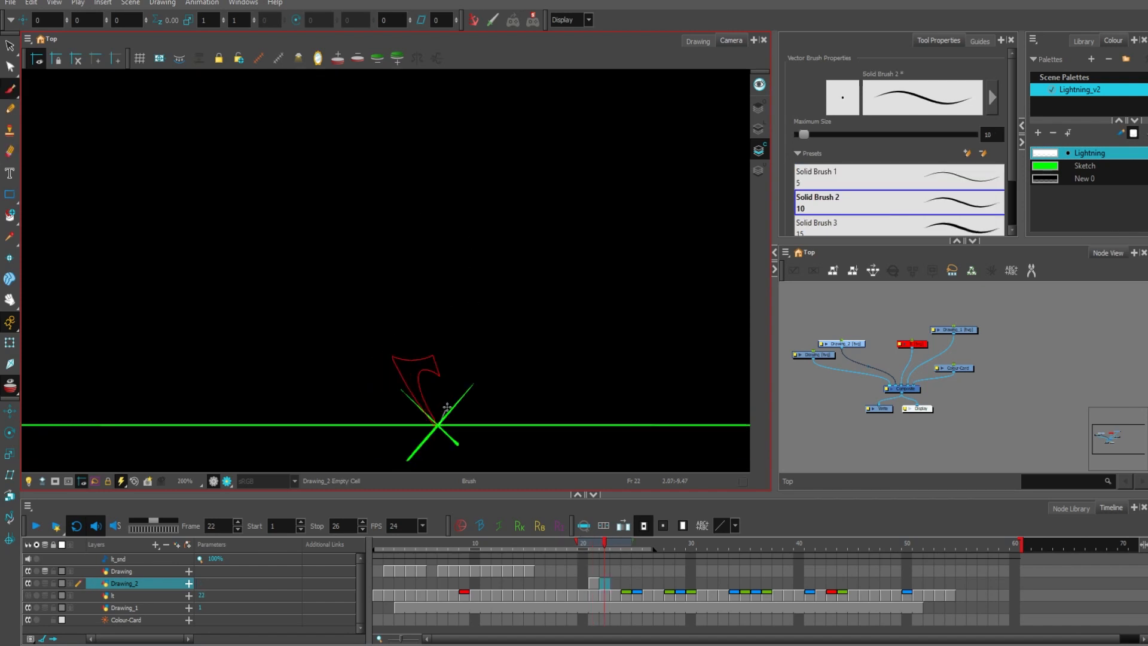
mouse_move(447, 407)
left_mouse_down()
mouse_move(366, 306)
mouse_move(438, 425)
left_mouse_up()
key("alt+i")
mouse_move(440, 260)
left_mouse_down()
mouse_move(427, 486)
mouse_move(445, 478)
left_mouse_up()
Trim frame 22's arc with the Eraser and clean up its tip and outline by editing contour points
key("alt+e")
mouse_move(421, 328)
left_mouse_down()
mouse_move(388, 302)
mouse_move(456, 386)
left_mouse_up()
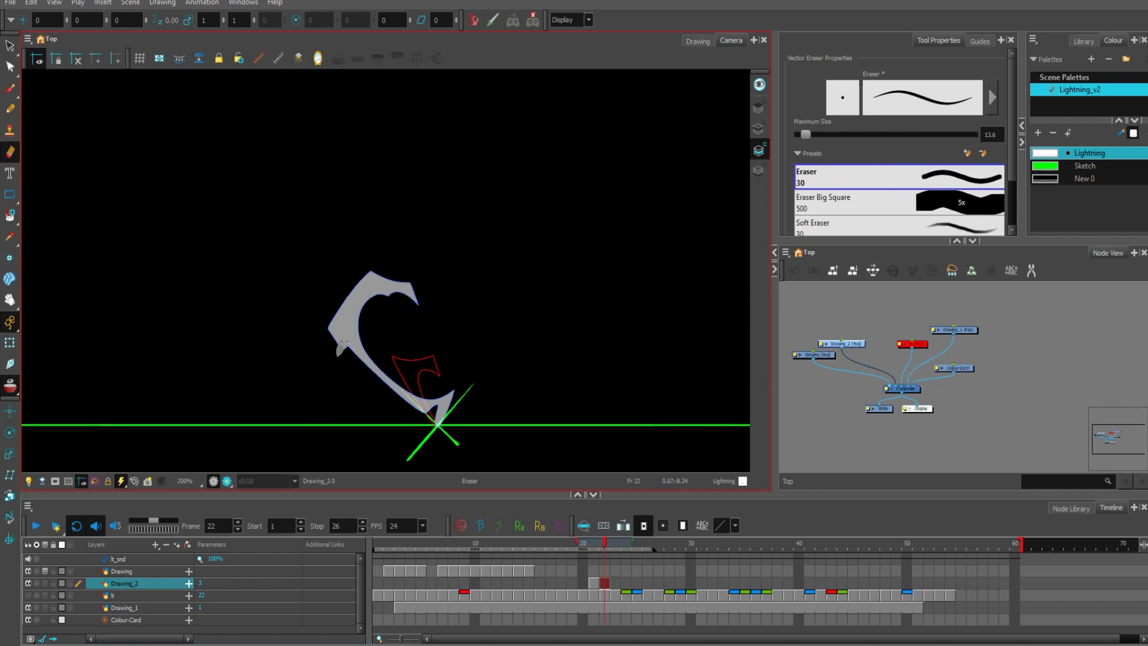
key("alt+q")
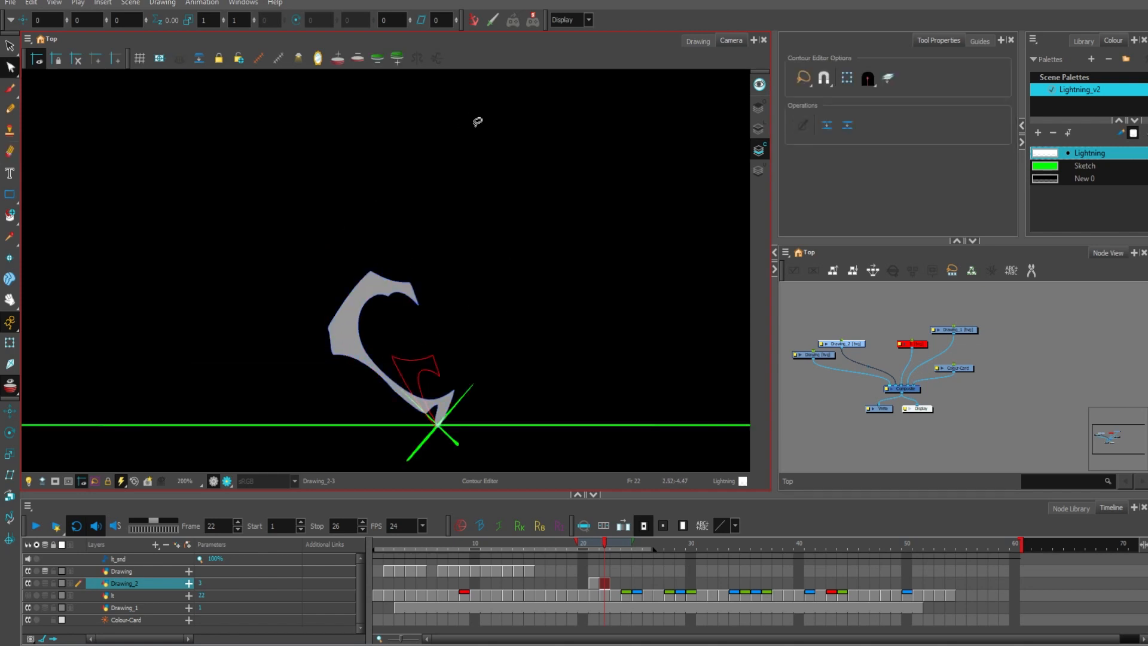
left_click_drag(403, 314, 405, 305)
key("Delete")
left_click_drag(398, 299, 362, 197)
key("2")
left_click_drag(371, 343, 385, 321)
left_click_drag(345, 368, 350, 368)
left_click(345, 402)
key("alt+e")
scroll(389, 311, "down", 5)
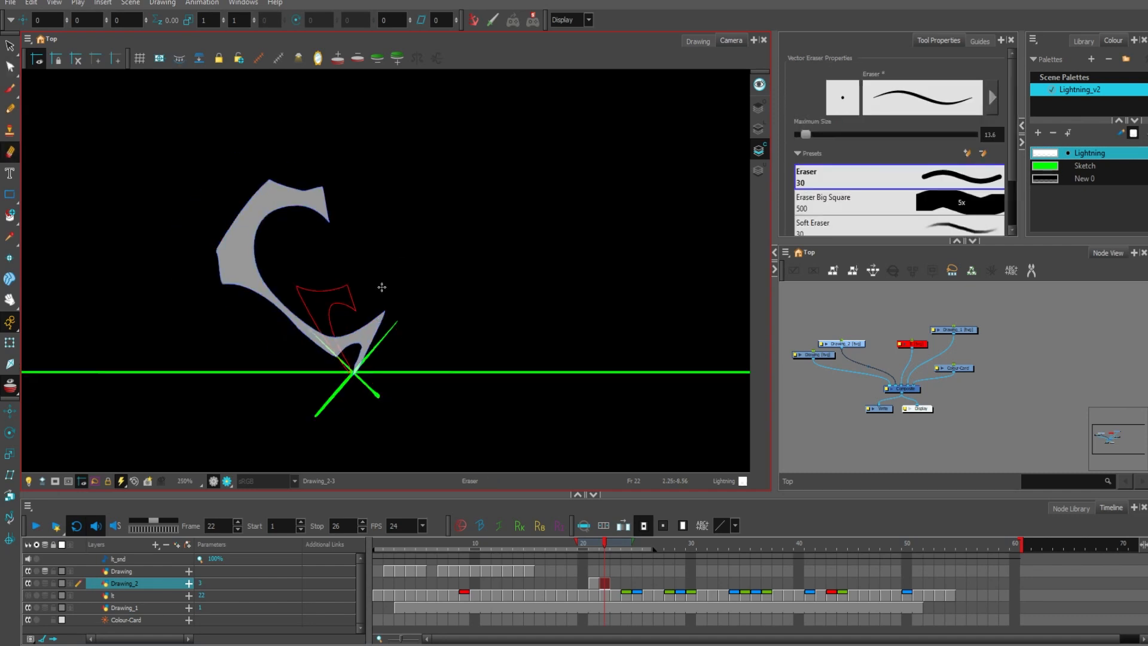
On frame 24 of Drawing_2, brush and fill a larger arc with a tall spike extending up from the ground point
key("2")
key("2")
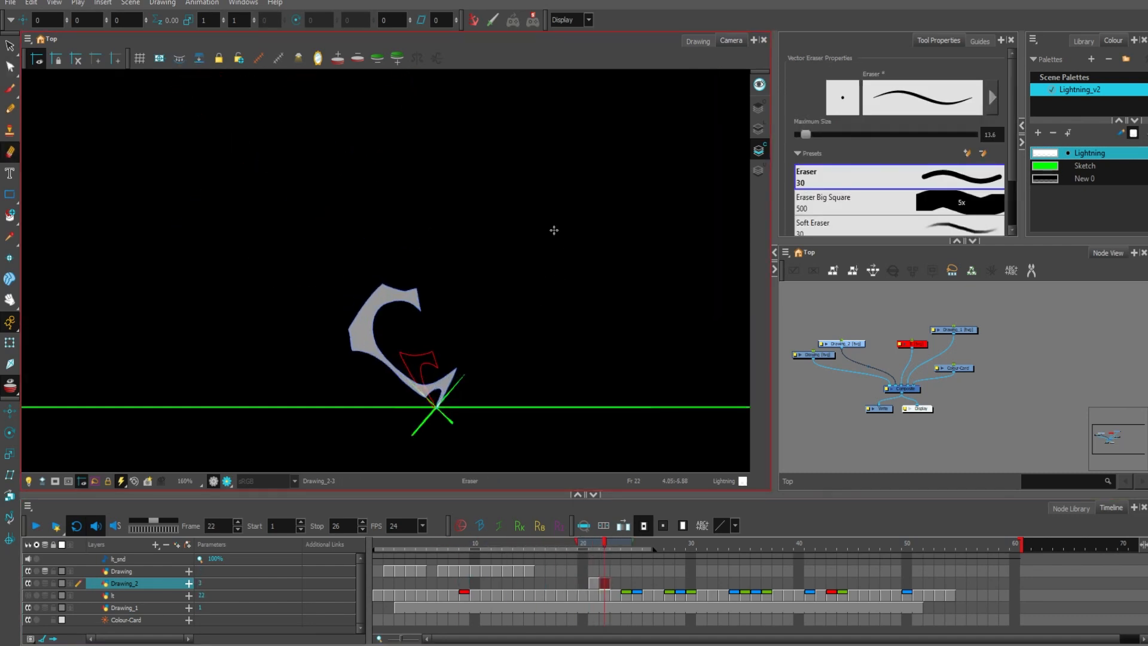
left_click(627, 581)
key("alt+b")
key("2")
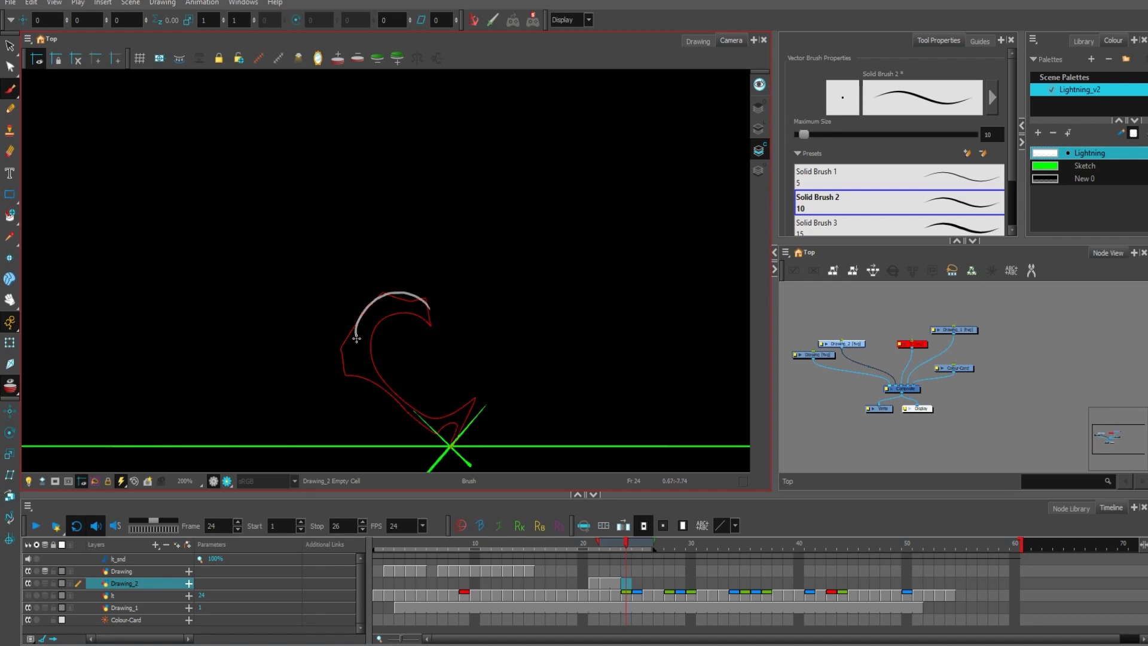
mouse_move(429, 400)
left_mouse_down()
mouse_move(514, 318)
mouse_move(453, 442)
mouse_move(546, 244)
mouse_move(455, 440)
left_mouse_up()
mouse_move(380, 377)
left_mouse_down()
mouse_move(358, 326)
mouse_move(338, 358)
mouse_move(422, 415)
left_mouse_up()
key("alt+e")
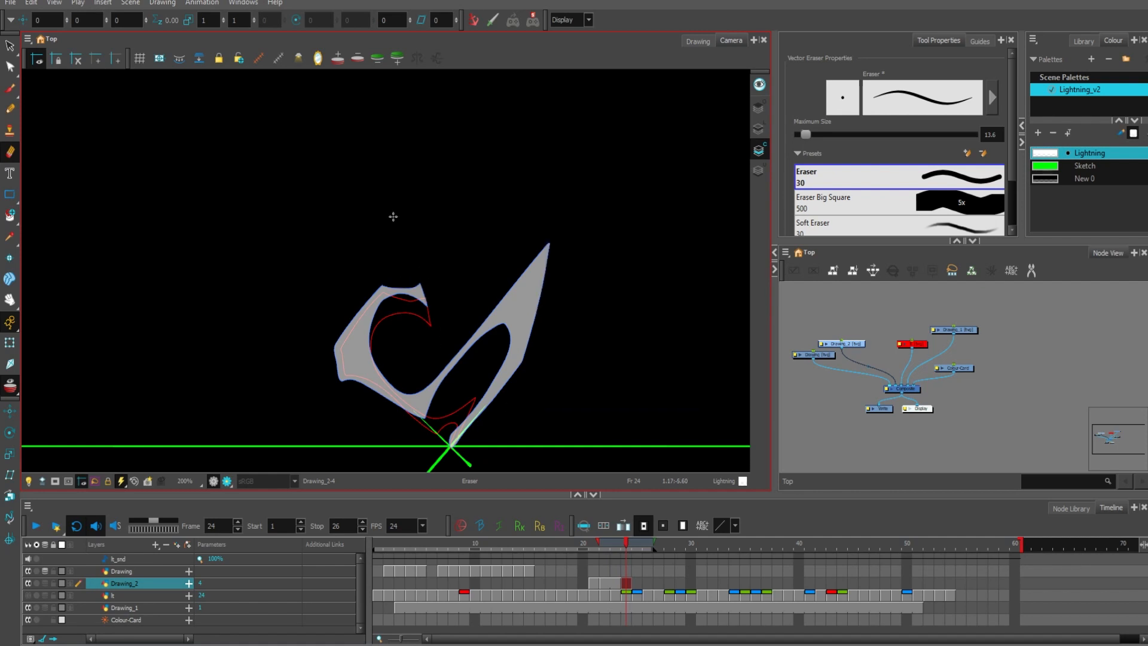
Trim the left hook's outer and lower edges on frame 24 of Drawing_2 with the Eraser
left_click_drag(332, 332, 342, 384)
left_click_drag(341, 386, 427, 422)
key("f")
key("g")
left_click_drag(617, 240, 603, 239)
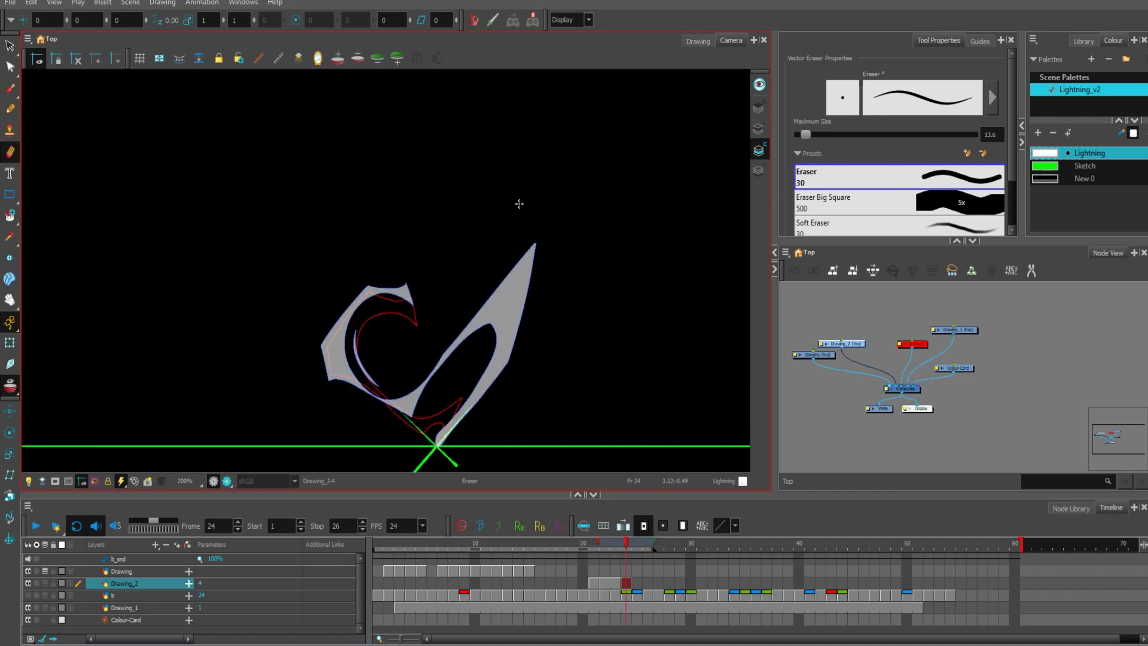
On frame 25 of Drawing_2, brush and fill a thinner hooked arc with a tall spike and a small notch above the ground point
left_click(637, 582)
key("alt+b")
mouse_move(438, 447)
left_mouse_down()
mouse_move(497, 372)
mouse_move(466, 315)
mouse_move(322, 361)
left_mouse_up()
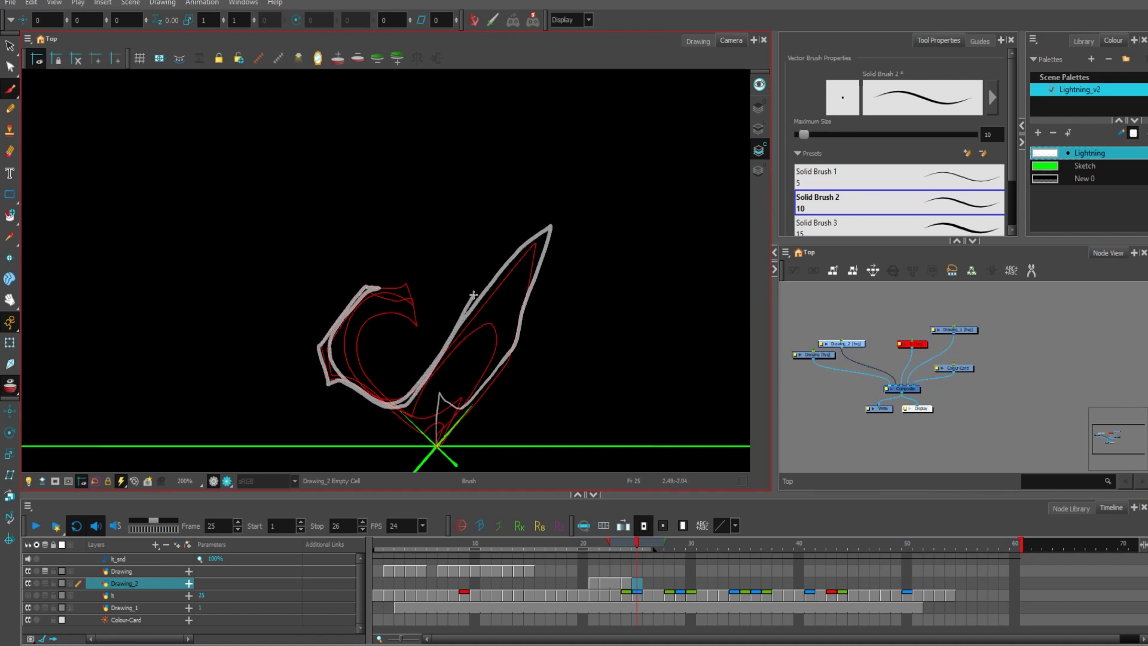
left_click_drag(473, 294, 495, 288)
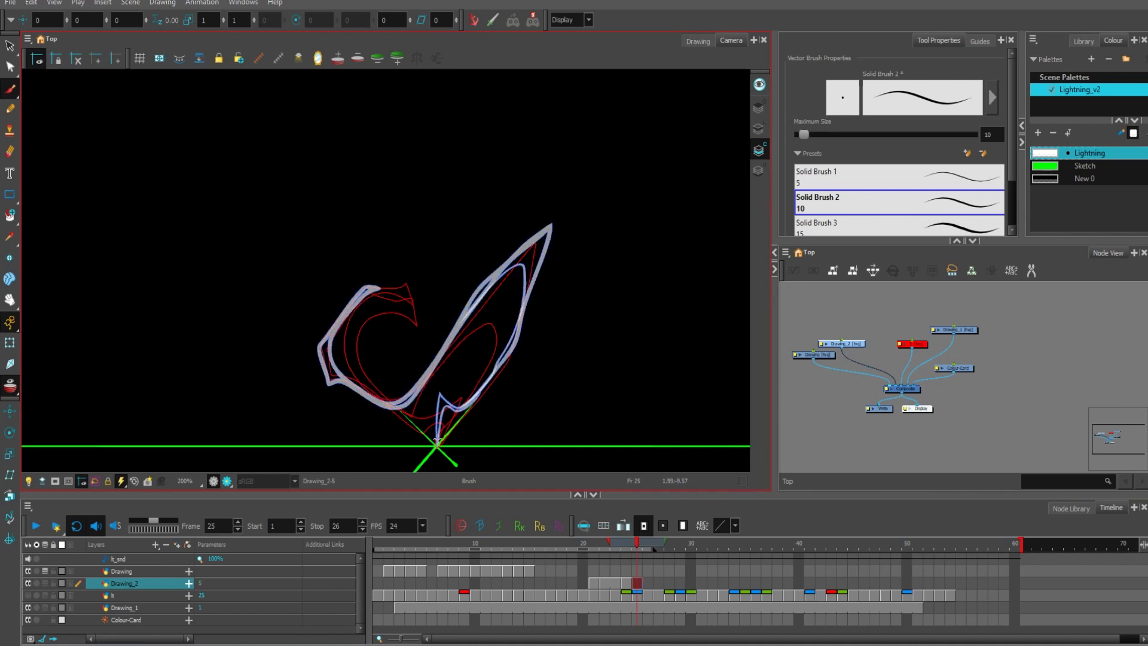
key("alt+e")
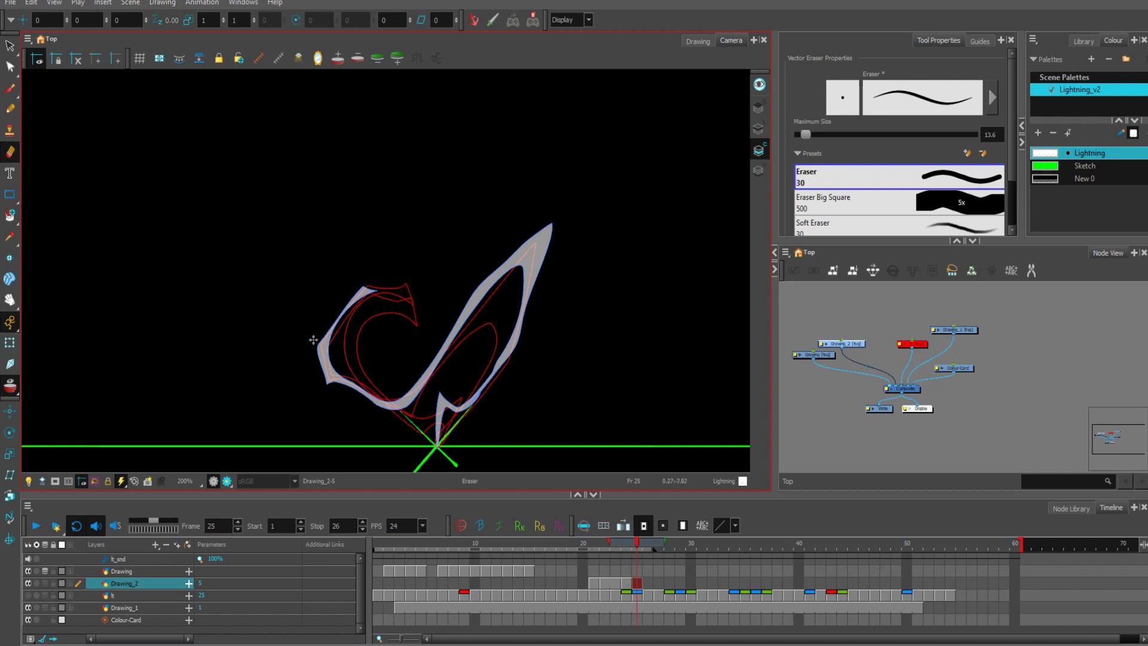
Trim the rough edges of frame 25's tall spike and the small notch above the ground point with the Eraser
scroll(508, 376, "up", 3)
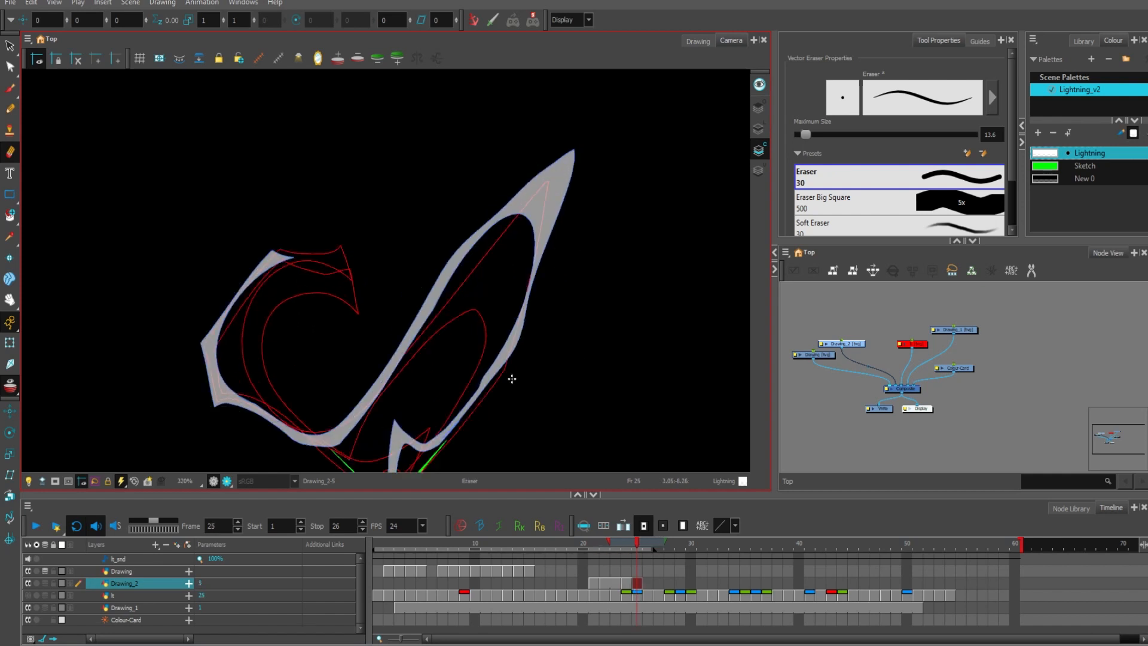
key("alt+q")
key("alt+e")
left_click_drag(426, 346, 464, 370)
left_click_drag(532, 281, 546, 256)
scroll(571, 240, "down", 1)
mouse_move(592, 283)
left_mouse_down()
mouse_move(535, 323)
mouse_move(497, 297)
left_mouse_up()
key("alt+q")
key("alt+e")
key("comma")
key("period")
scroll(350, 323, "up", 2)
key("alt+q")
key("alt+e")
left_click_drag(455, 361, 435, 410)
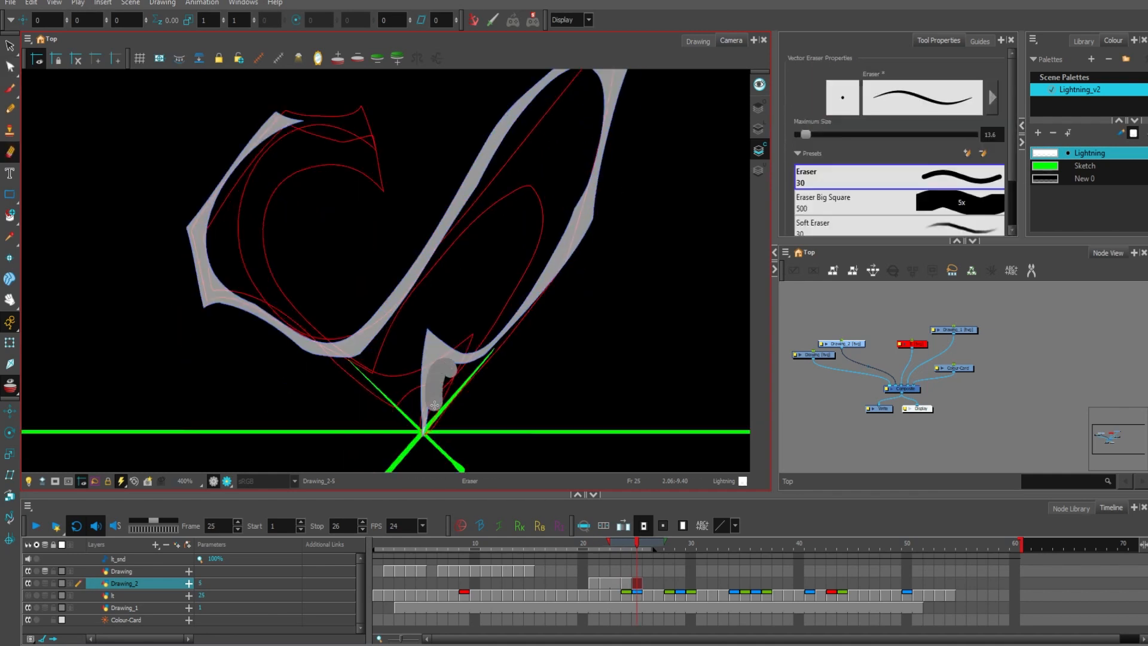
key("alt+q")
scroll(466, 325, "down", 3)
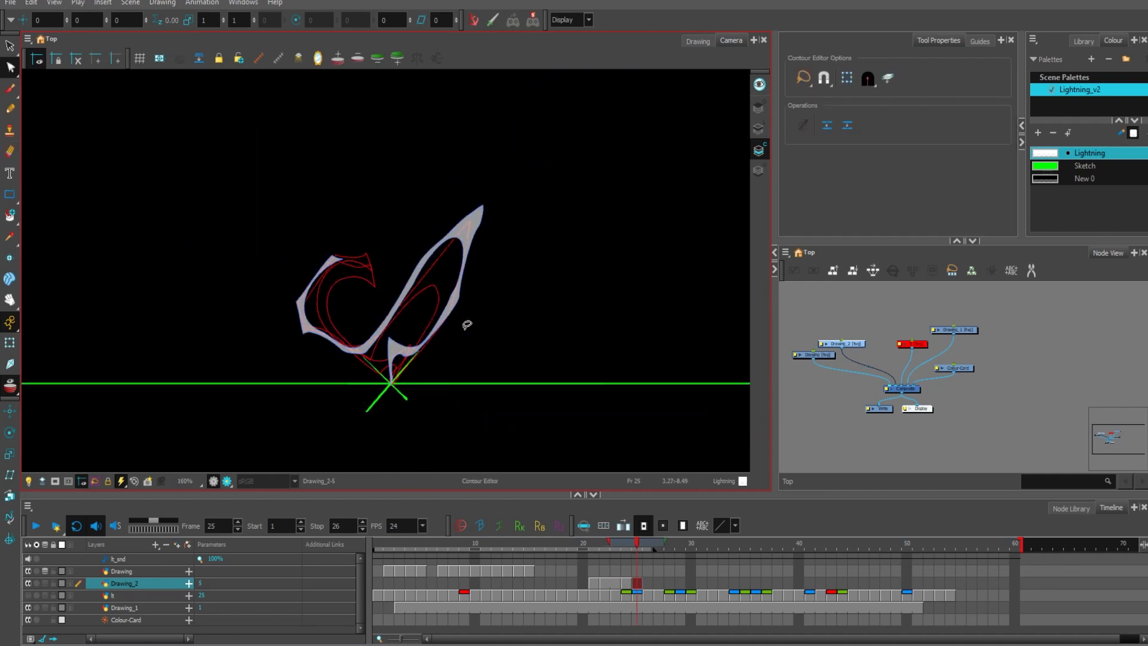
Erase the diagonal middle of frame 25's arc so the left hook separates from the tall spike
key("alt+e")
mouse_move(419, 281)
left_mouse_down()
mouse_move(361, 373)
mouse_move(271, 373)
left_mouse_up()
key("comma")
scroll(359, 266, "up", 2)
key("period")
key("comma")
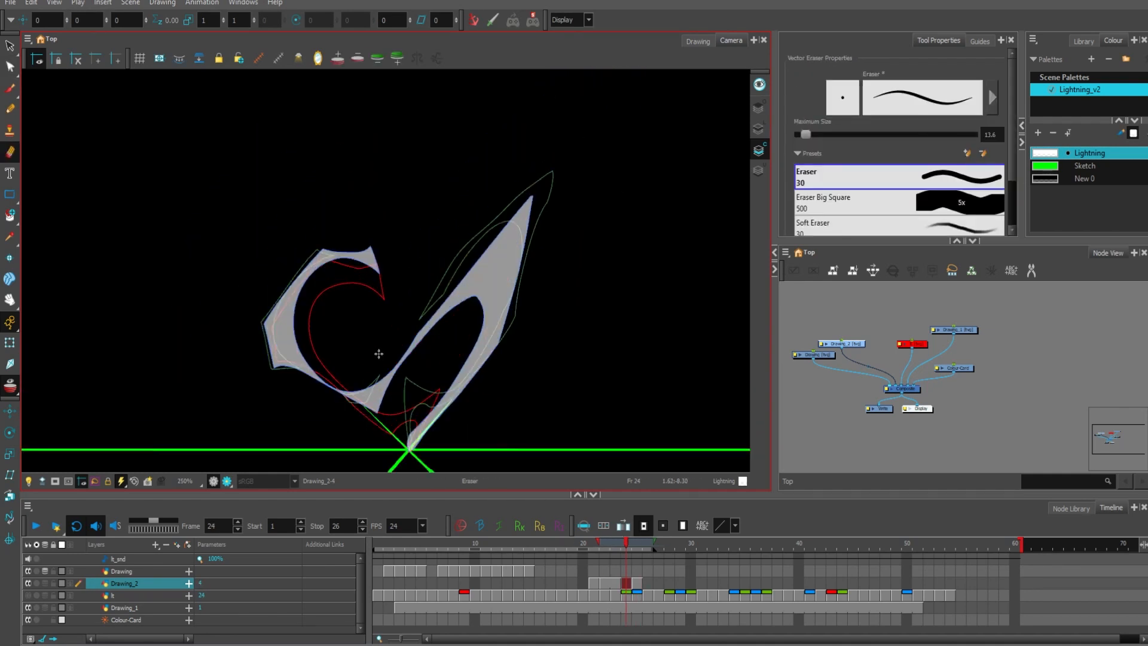
key("period")
left_click_drag(376, 378, 341, 398)
Reshape the inner curve of frame 25's tall spike by editing its contour points
key("alt+q")
left_click_drag(587, 307, 568, 313)
left_click(500, 237)
mouse_move(499, 234)
left_mouse_down()
mouse_move(486, 252)
mouse_move(452, 259)
left_mouse_up()
left_click(484, 253)
key("f")
key("g")
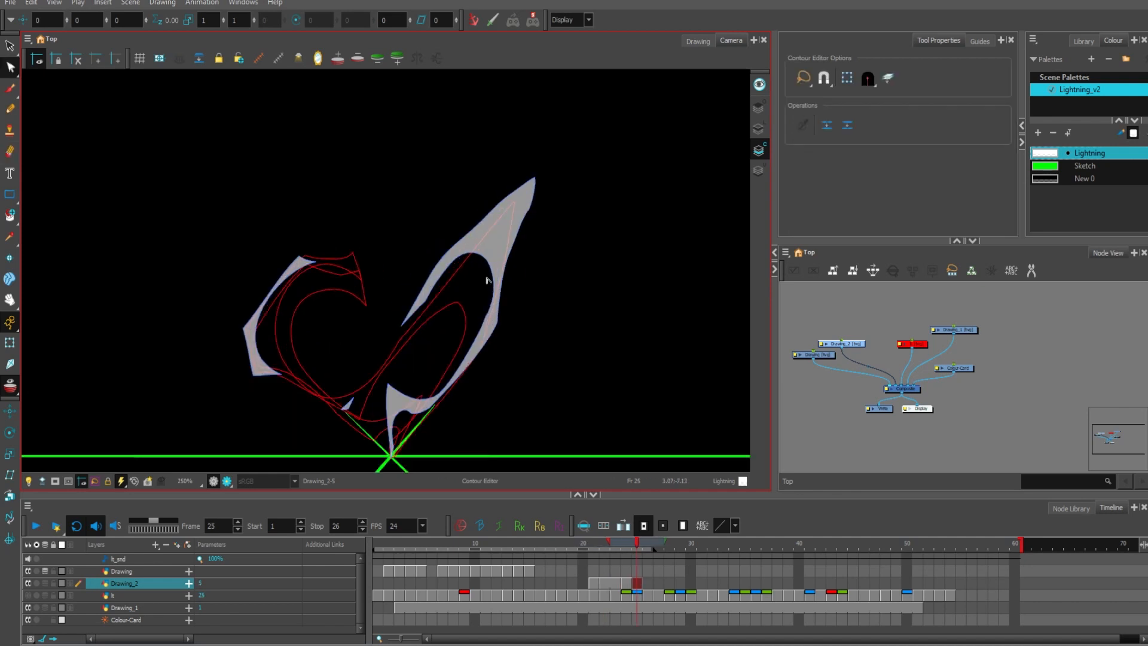
left_click(435, 287)
On frame 26 of Drawing_2, brush a small corner piece above the ground point and the outline of a shorter pointed spike
scroll(440, 275, "down", 2)
key("f")
key("f")
key("g")
key("g")
scroll(468, 262, "up", 1)
key("alt+b")
key("g")
mouse_move(372, 418)
left_mouse_down()
mouse_move(370, 378)
mouse_move(373, 418)
left_mouse_up()
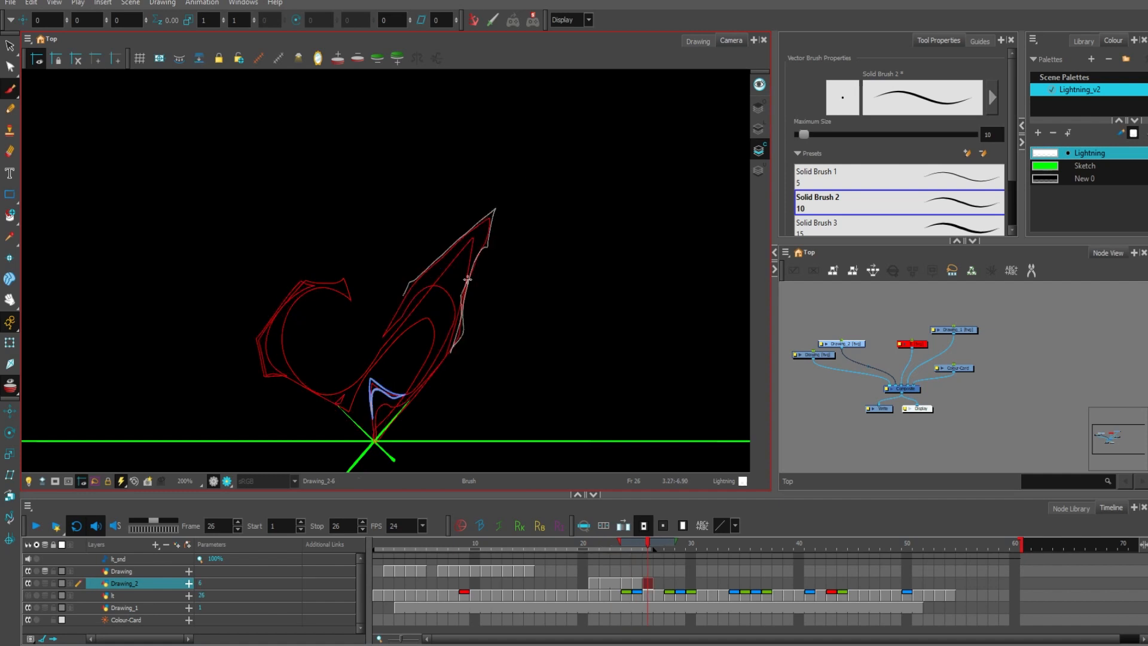
mouse_move(468, 279)
left_mouse_down()
mouse_move(404, 295)
mouse_move(474, 287)
left_mouse_up()
Fill frame 26's spike with the Lightning colour and erase its inner edge to thin it
key("alt+i")
left_click(479, 235)
key("alt+e")
left_click_drag(388, 314, 425, 290)
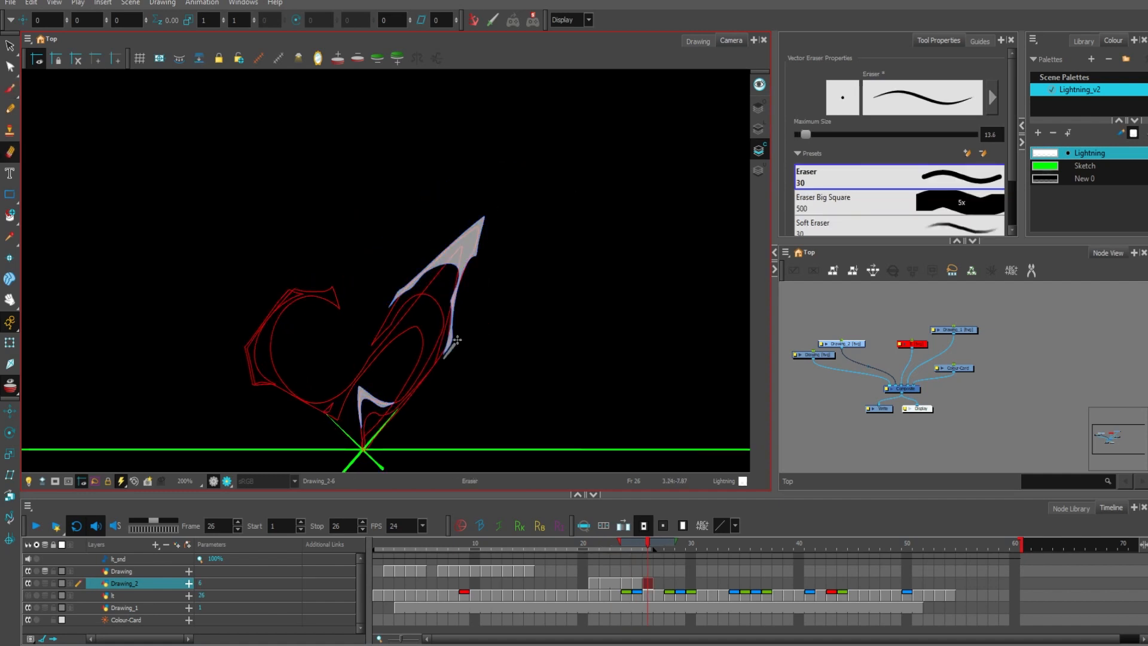
On frame 27 of Drawing_2, brush and fill only a small pointed remnant at the spike's tip
key("g")
key("2")
key("2")
key("alt+b")
key("f")
key("alt+e")
key("g")
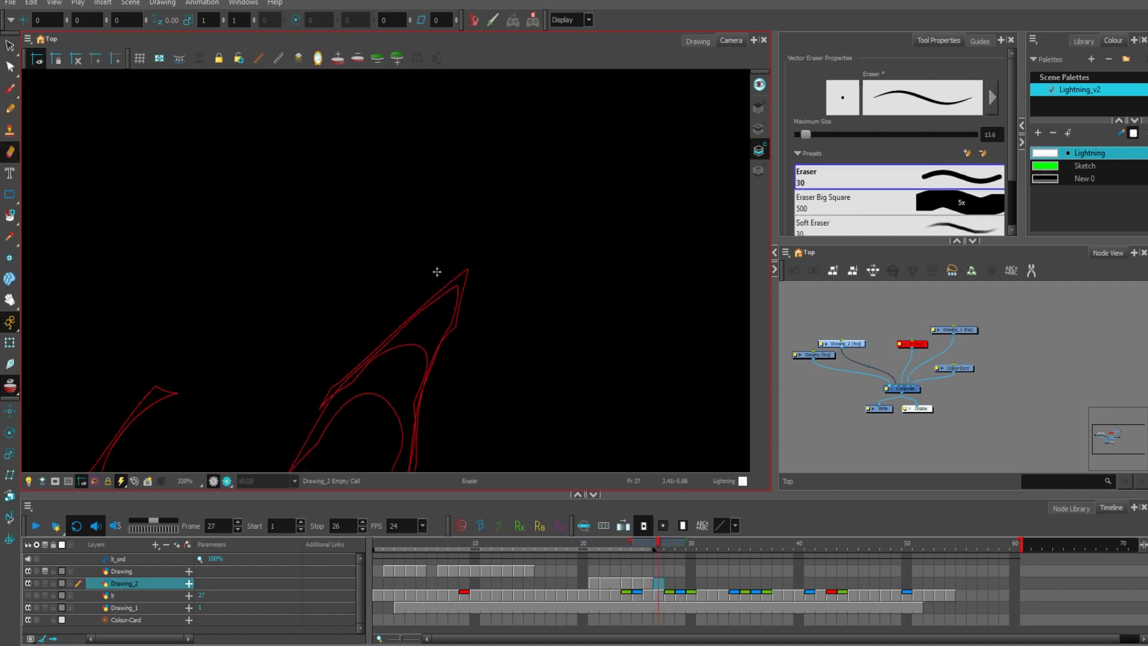
key("alt+b")
left_click_drag(388, 337, 469, 269)
left_click_drag(424, 311, 422, 312)
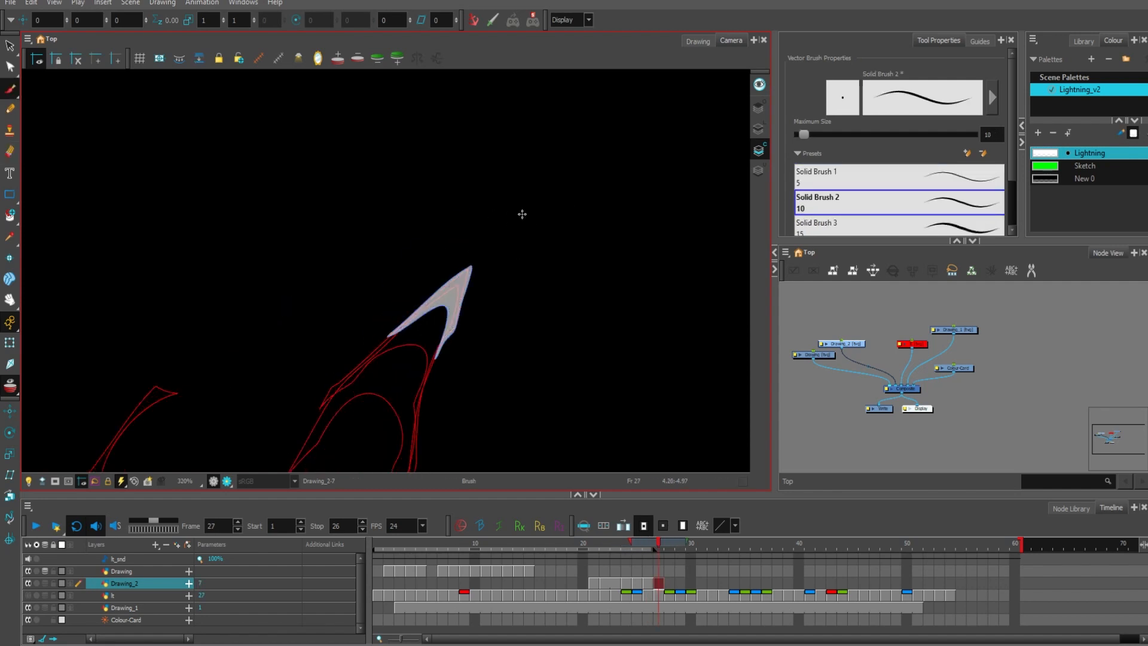
Retime the Drawing_2 arc by moving its drawings earlier so the first one starts at frame 19
key("alt+e")
key("1")
key("1")
key("1")
key("1")
key("1")
key("1")
key("1")
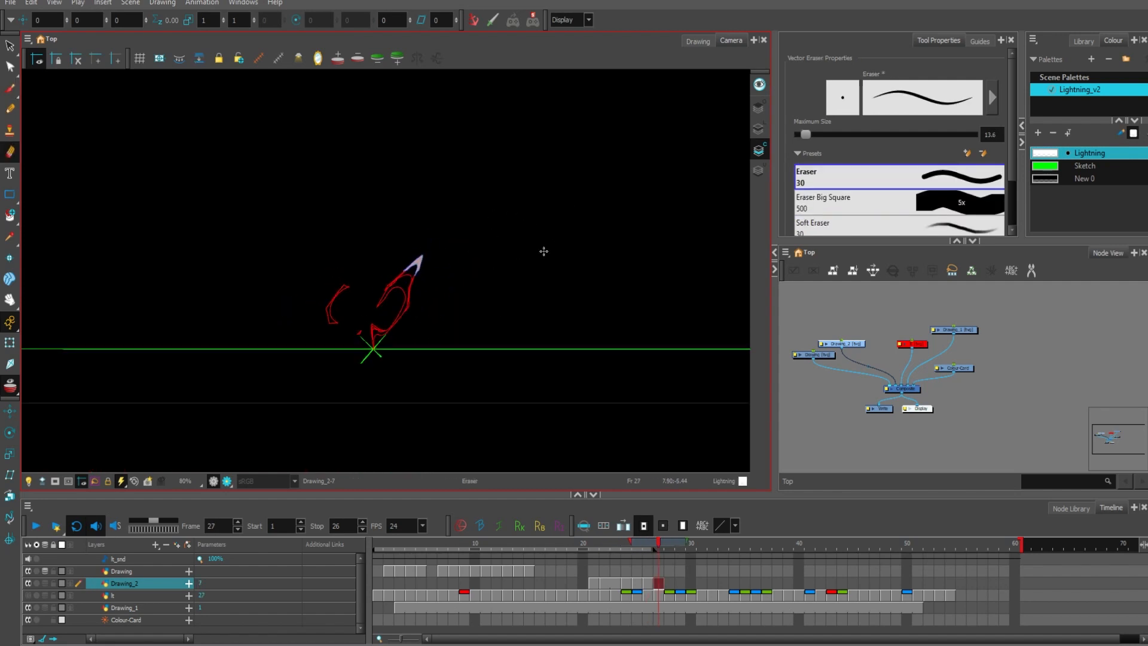
left_click(638, 581)
left_click_drag(648, 581, 572, 583)
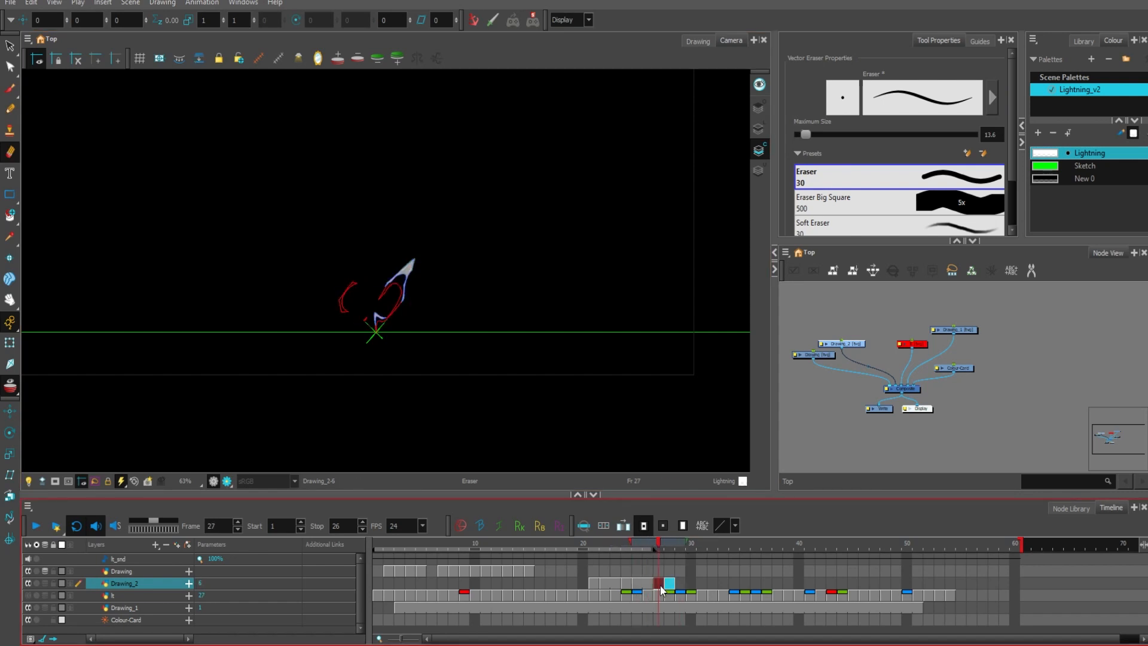
left_click(563, 547)
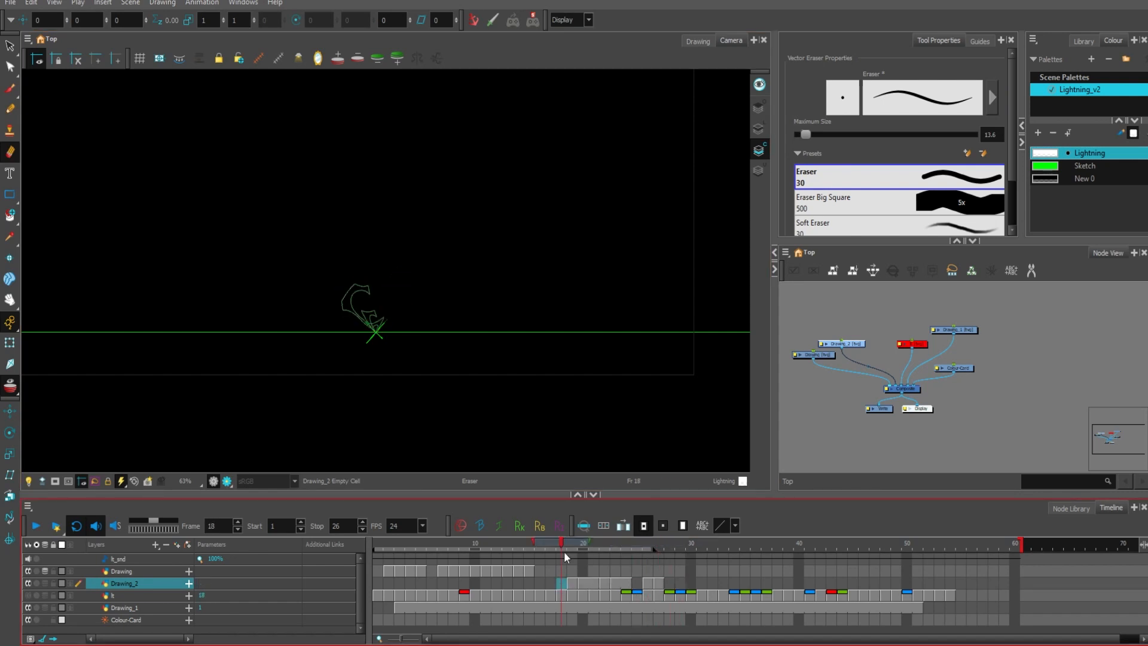
Disable the Drawing_1 node and play back the lightning animation
key("1")
key("1")
key("1")
left_click(953, 330)
key("d")
left_click(36, 526)
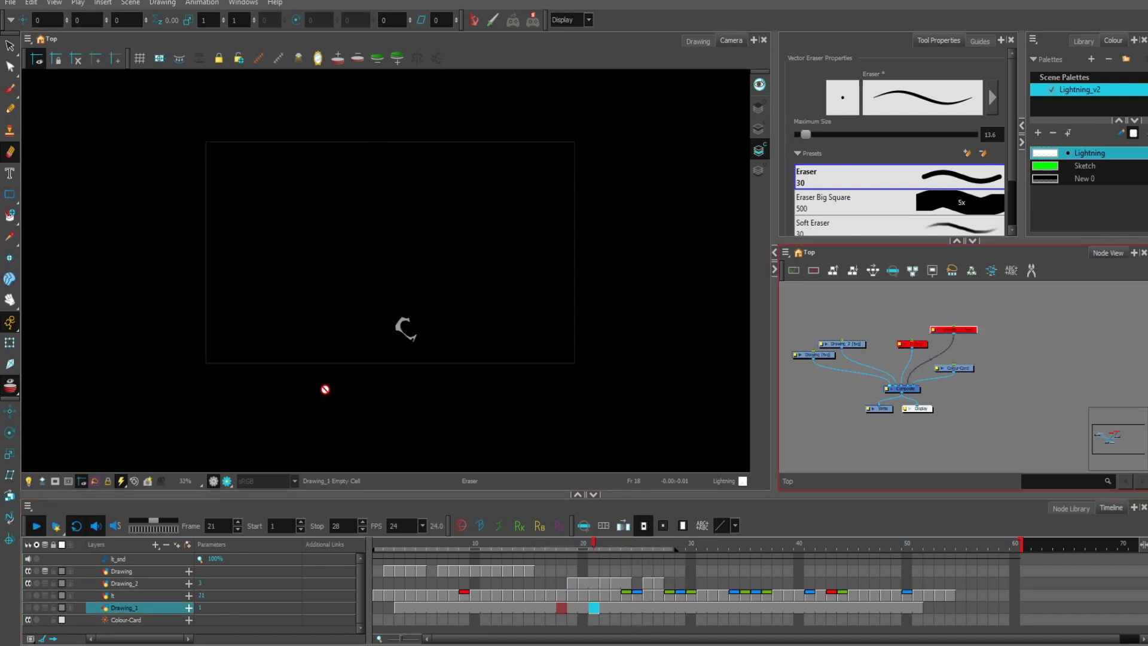
key("1")
key("2")
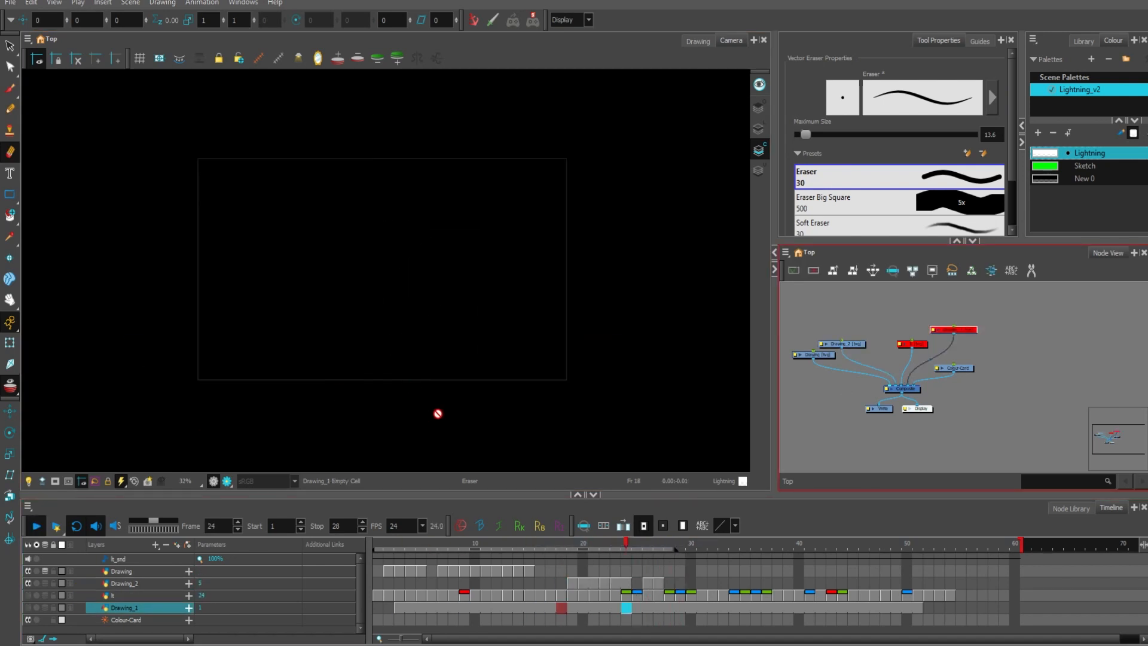
Reduce the empty exposure before the Drawing_2 arc by one frame and play the animation again
left_click(540, 584)
key("minus")
left_click(36, 526)
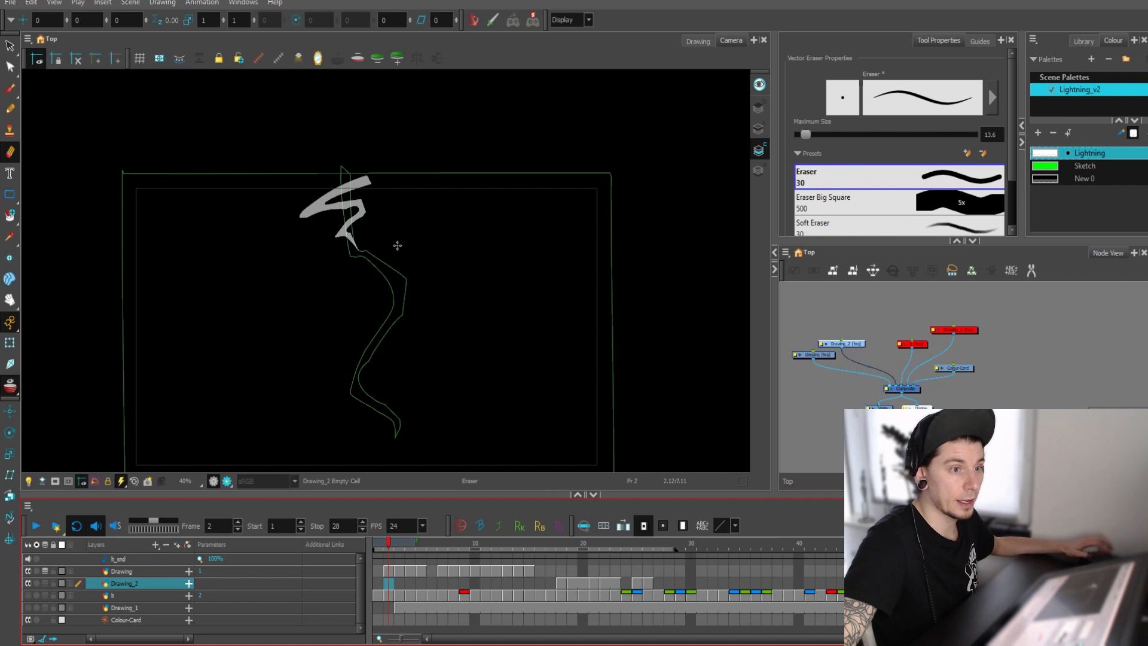
Raise the Lightning swatch's alpha to full opacity and close the Colour Picker
scroll(405, 247, "down", 3)
scroll(408, 270, "up", 3)
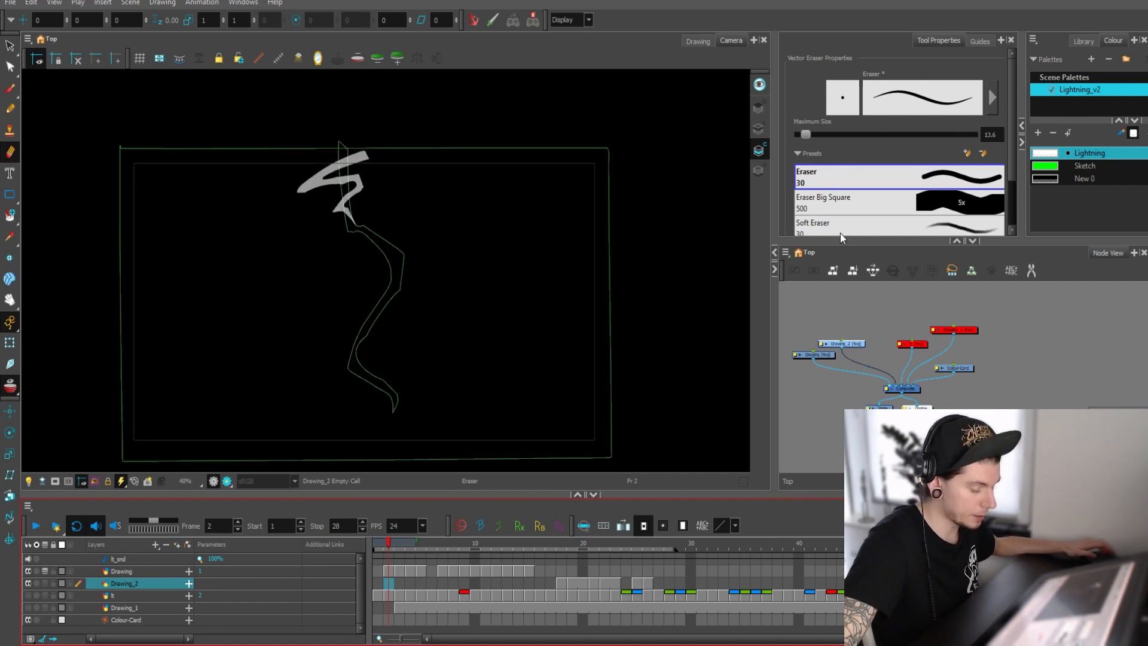
double_click(1054, 155)
mouse_move(686, 334)
left_mouse_down()
mouse_move(706, 333)
mouse_move(742, 301)
left_mouse_up()
left_click(1057, 180)
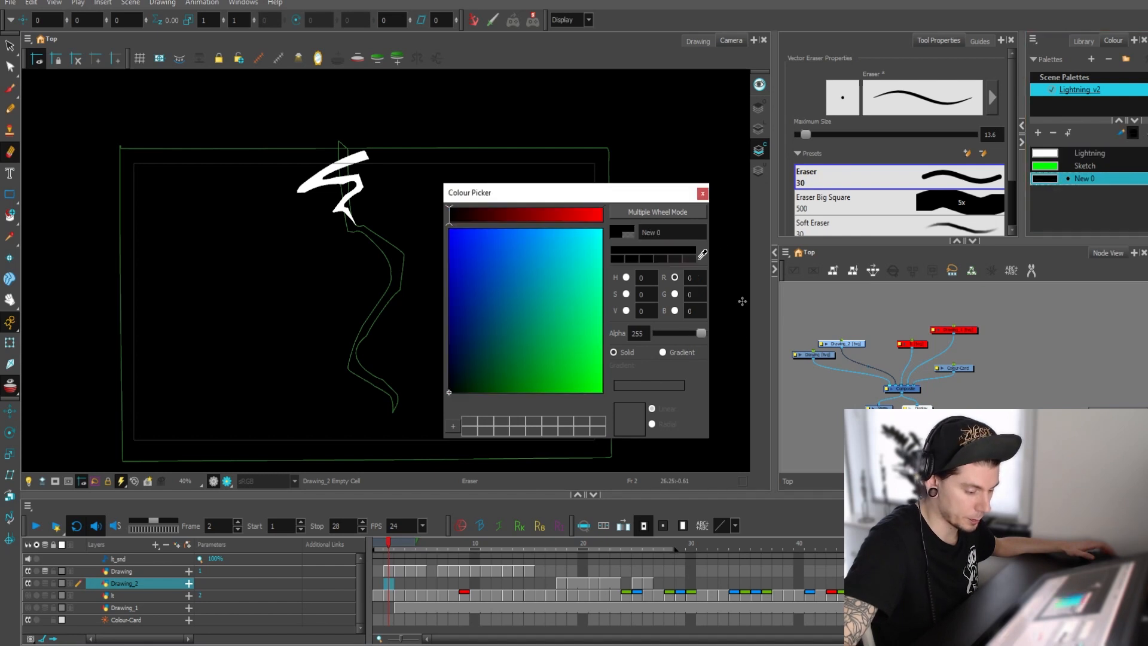
left_click(703, 196)
key("alt+s")
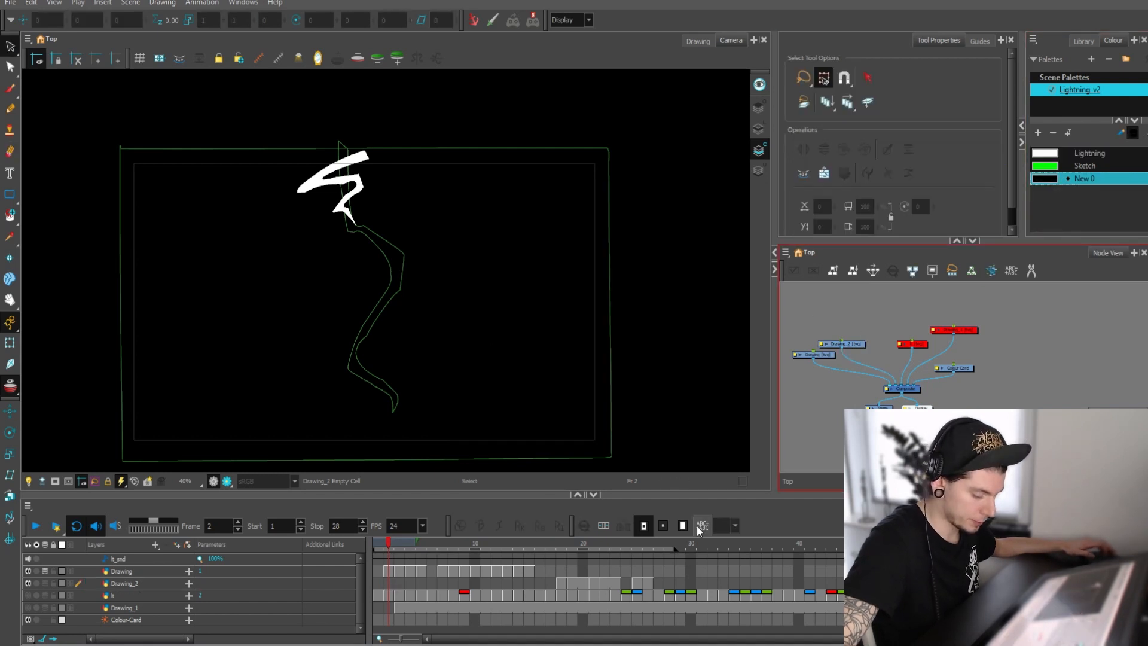
Check the transition from the bolt's last frames on layer Drawing to the start of the Drawing_2 arc
left_click_drag(451, 545, 528, 554)
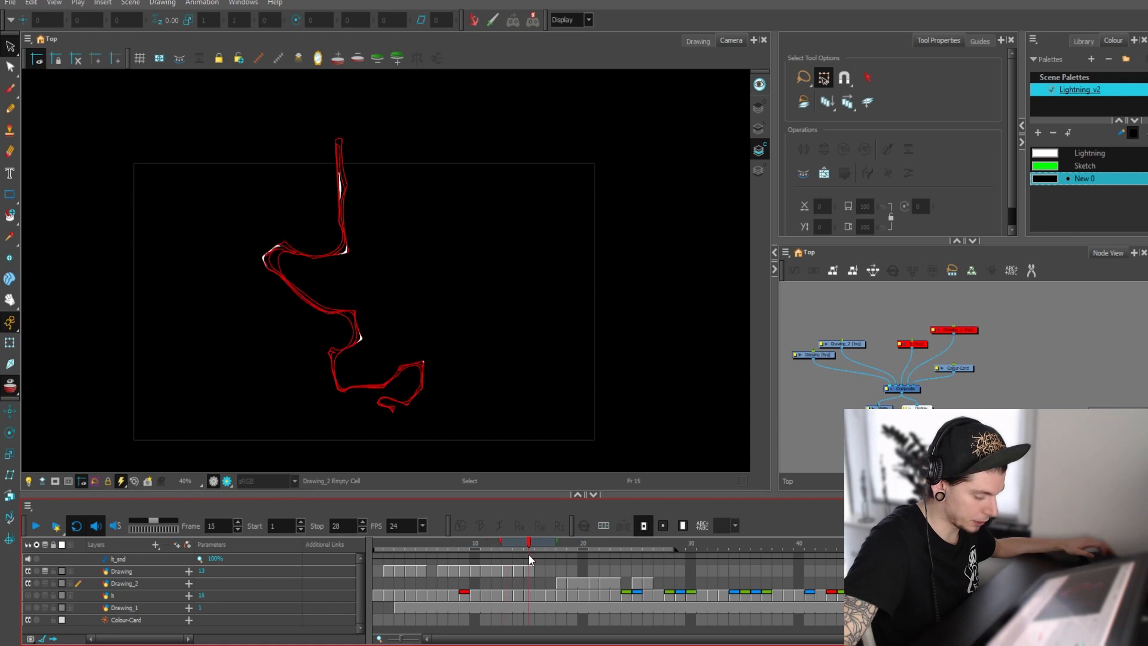
scroll(424, 395, "up", 3)
left_click(562, 582)
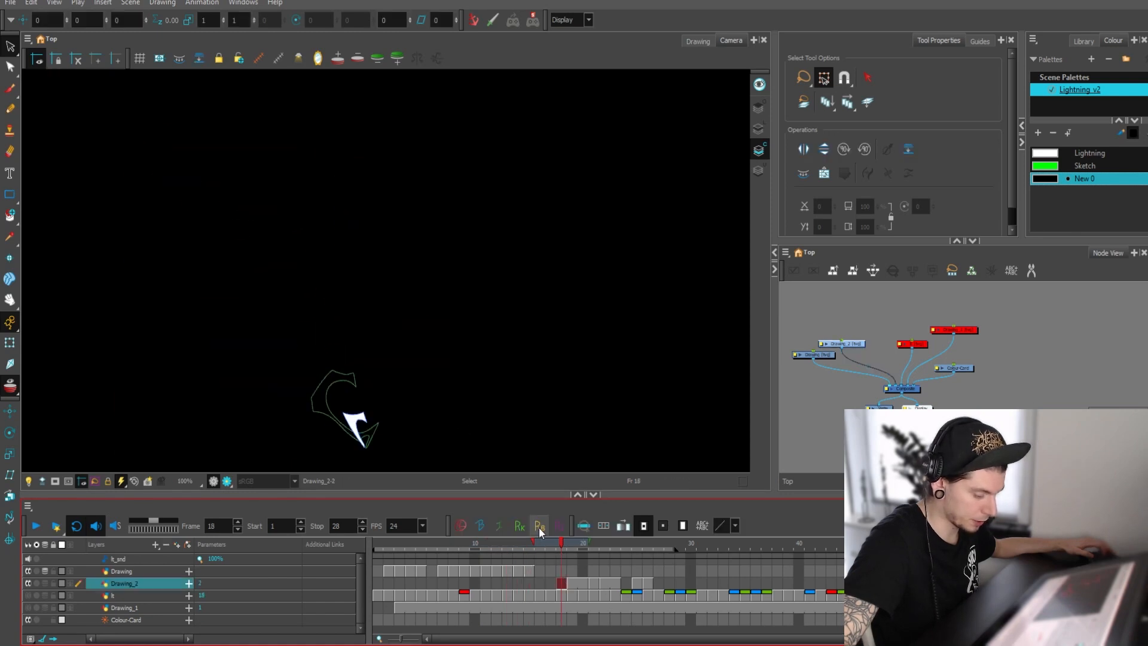
scroll(401, 365, "down", 2)
scroll(429, 335, "up", 4)
scroll(453, 340, "down", 2)
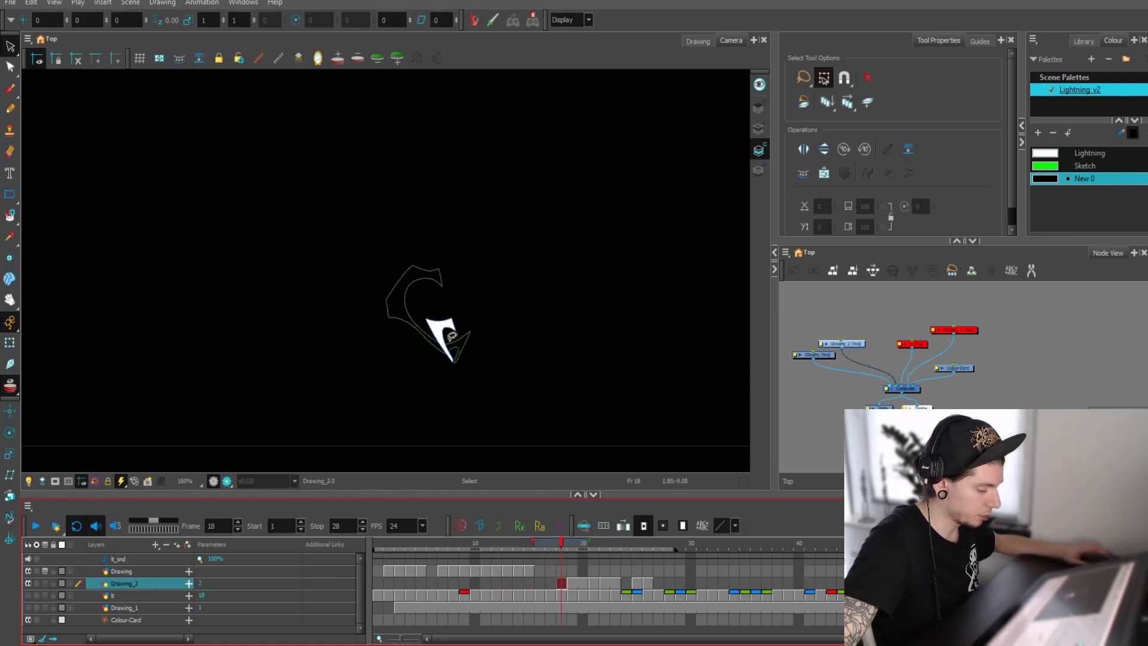
key("shift+comma")
left_click(528, 571)
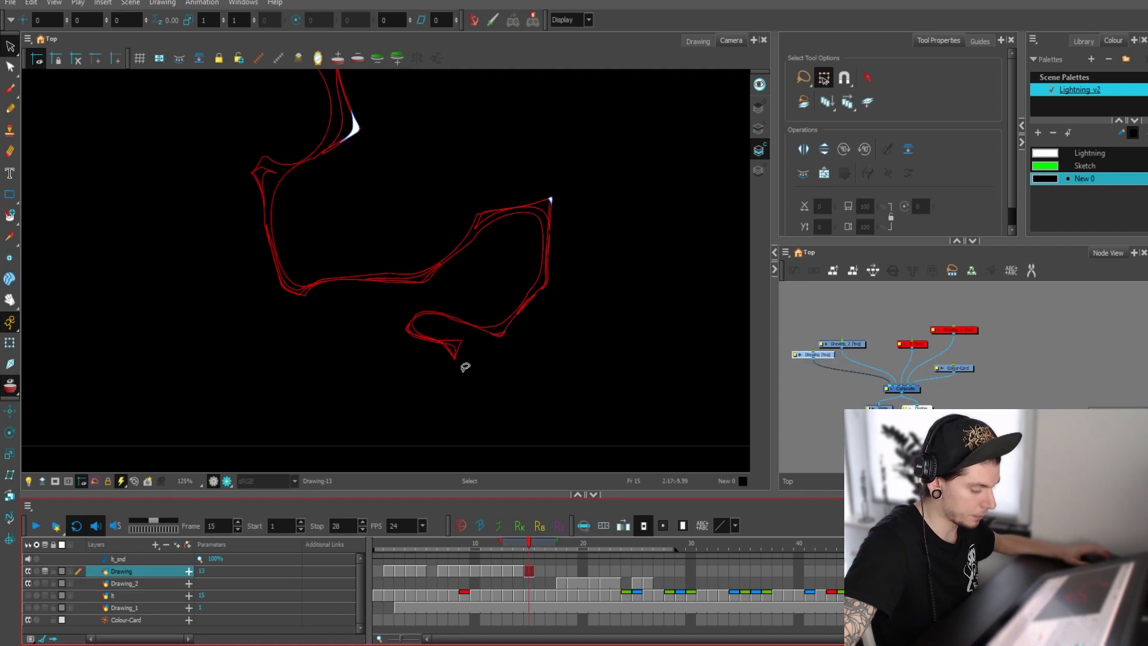
left_click_drag(544, 548, 571, 547)
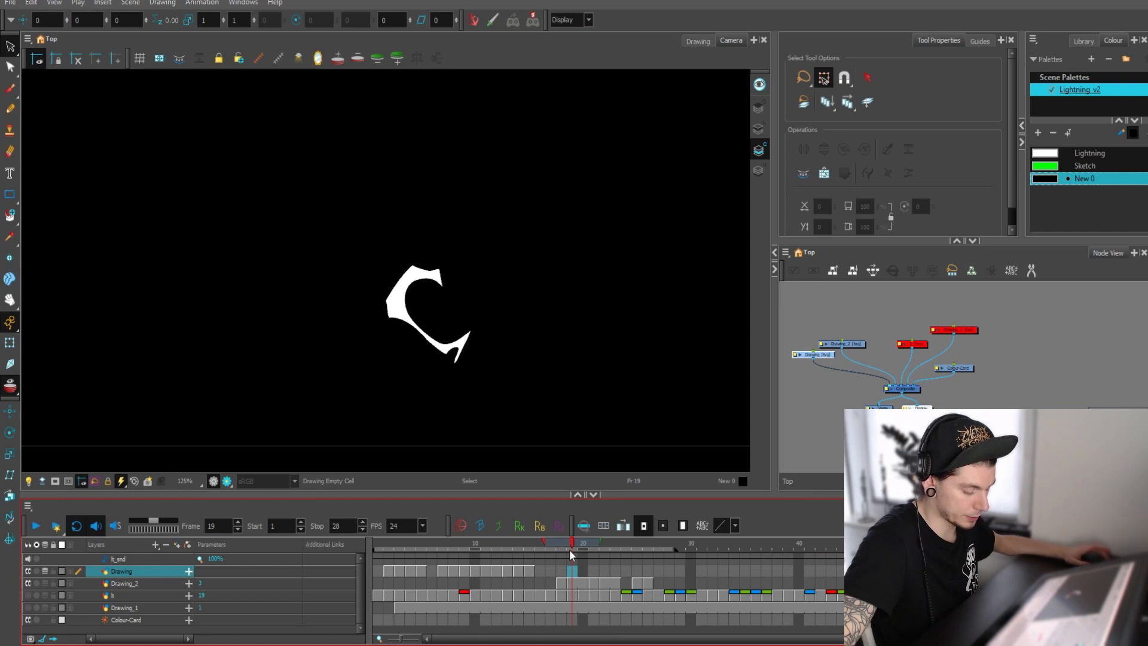
Step back and forth through the Drawing_2 arc between frames 18 and 24 to examine its growth and breakup
left_click(594, 582)
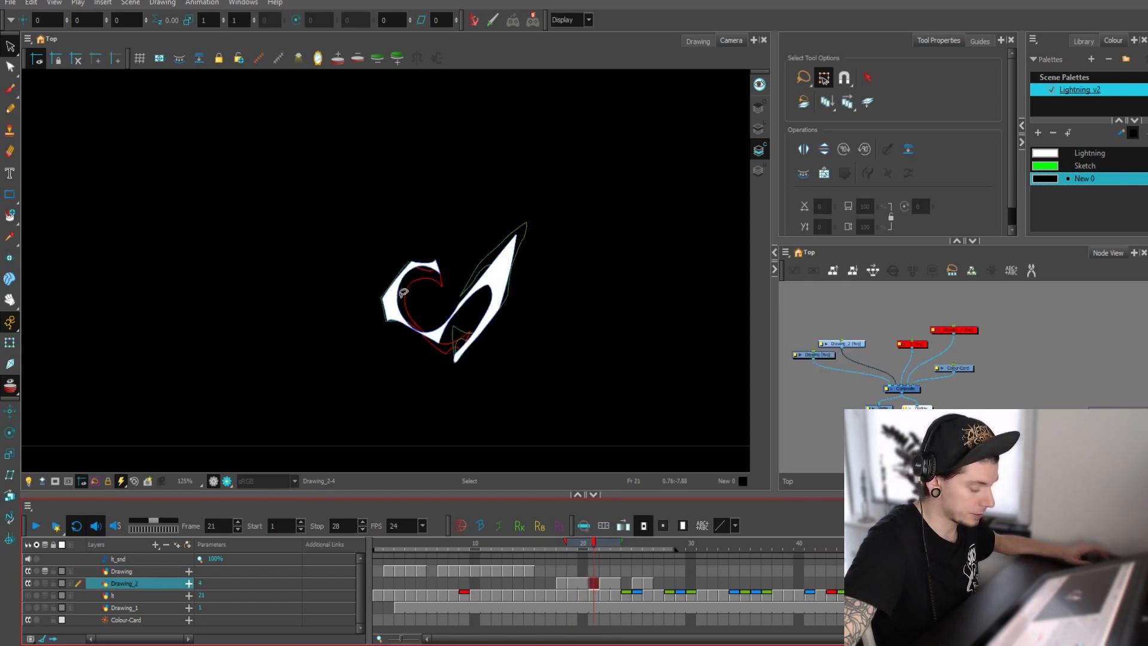
key("comma")
key("comma")
key("comma")
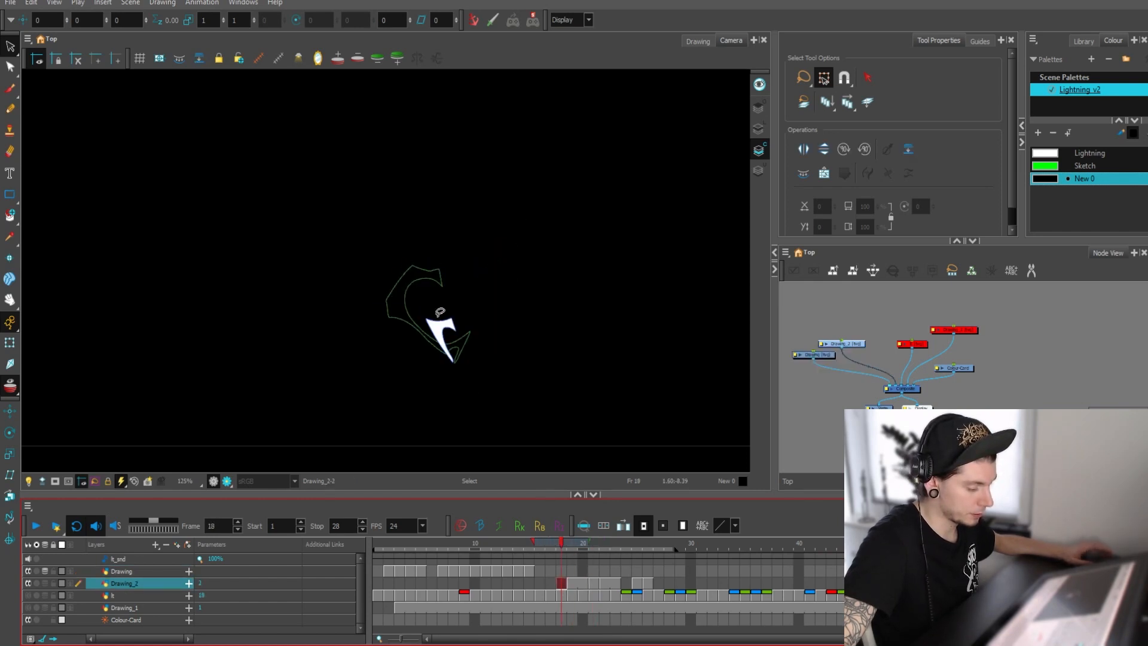
key("period")
key("period")
key("period")
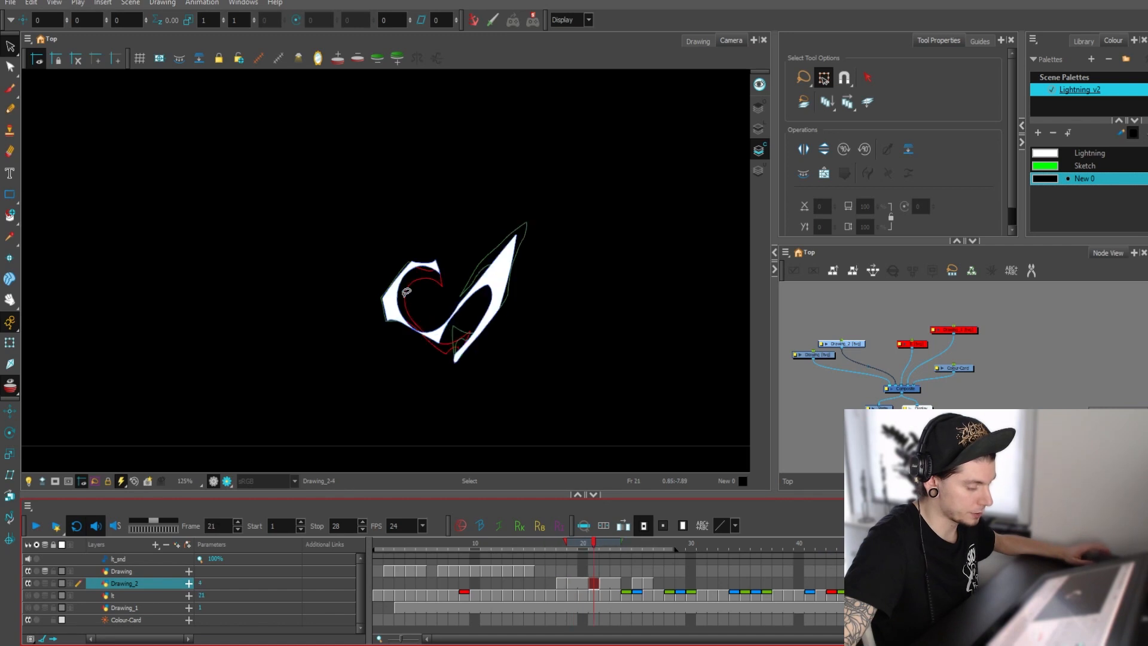
key("period")
key("period")
key("period")
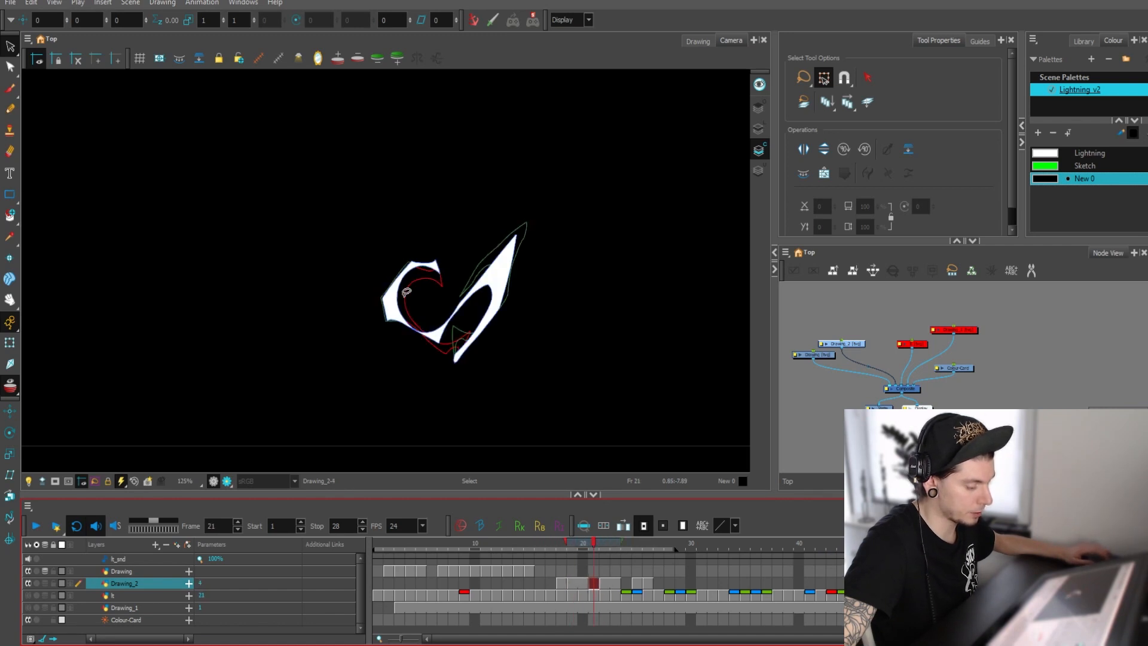
key("comma")
key("comma")
key("comma")
key("comma")
key("comma")
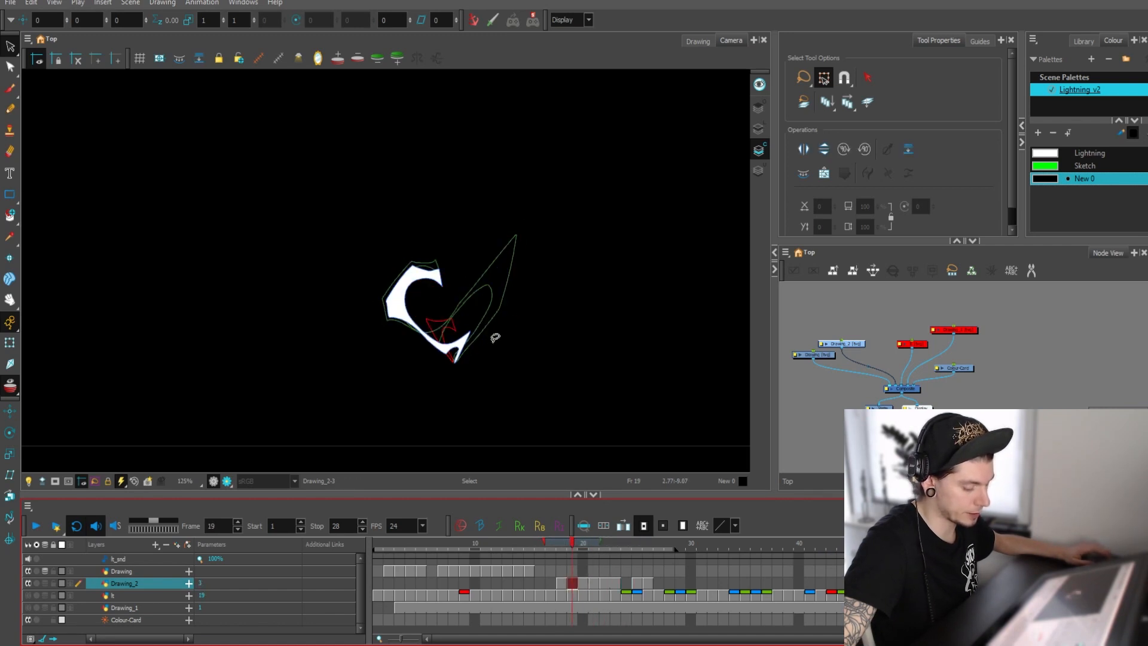
key("period")
key("period")
key("period")
key("comma")
key("comma")
key("comma")
key("period")
key("period")
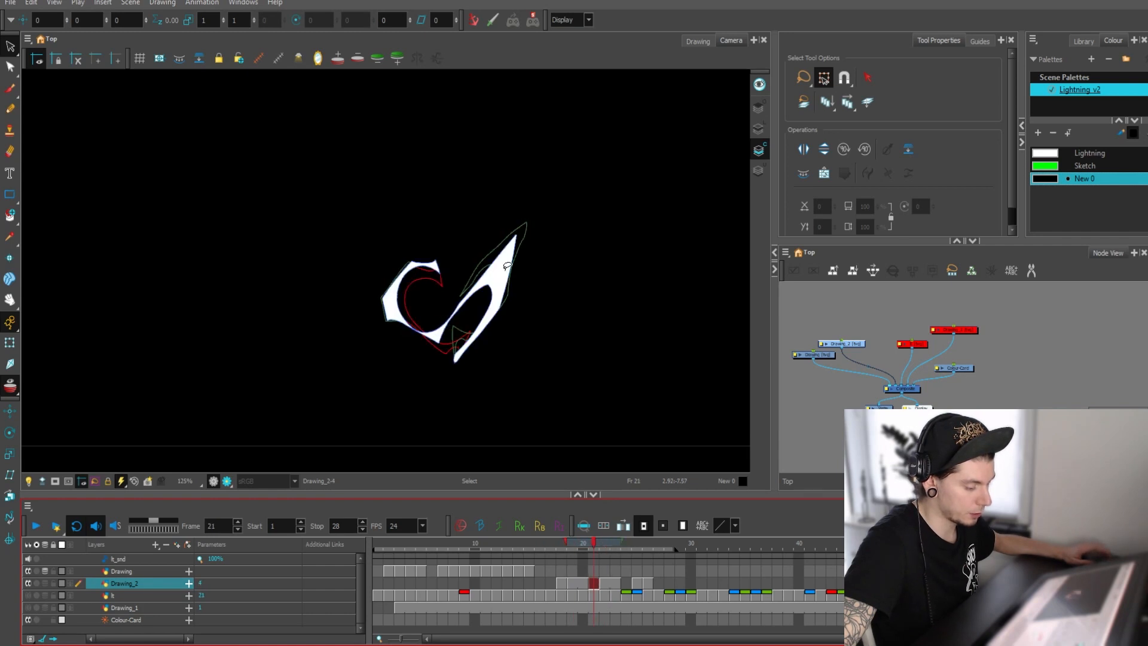
key("period")
key("period")
key("period")
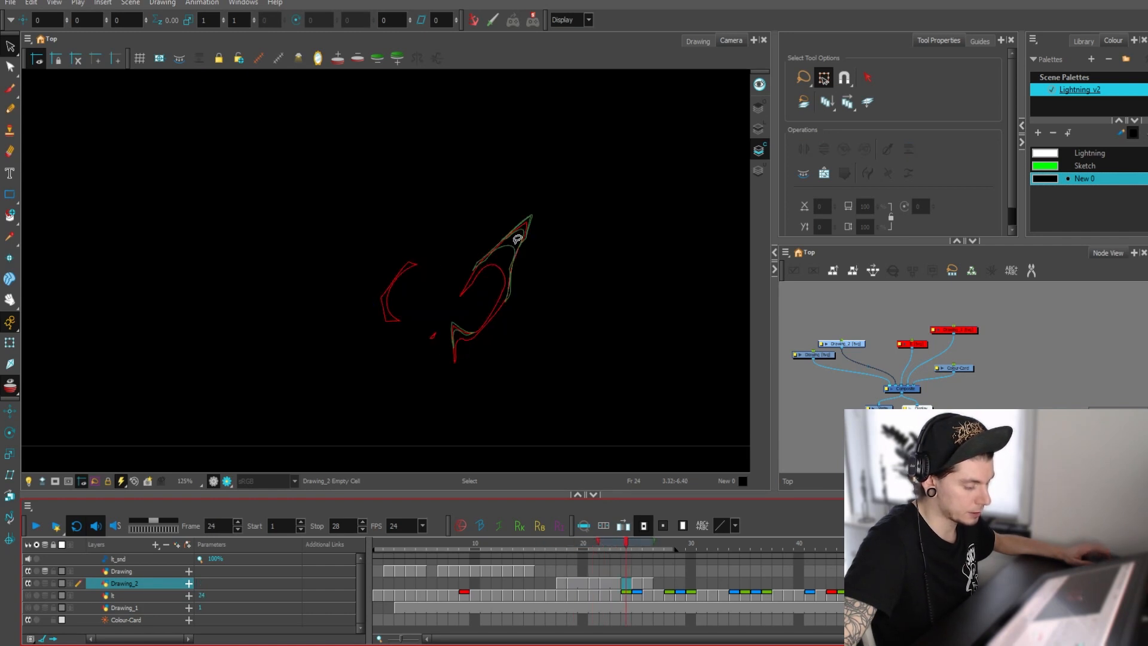
key("period")
key("comma")
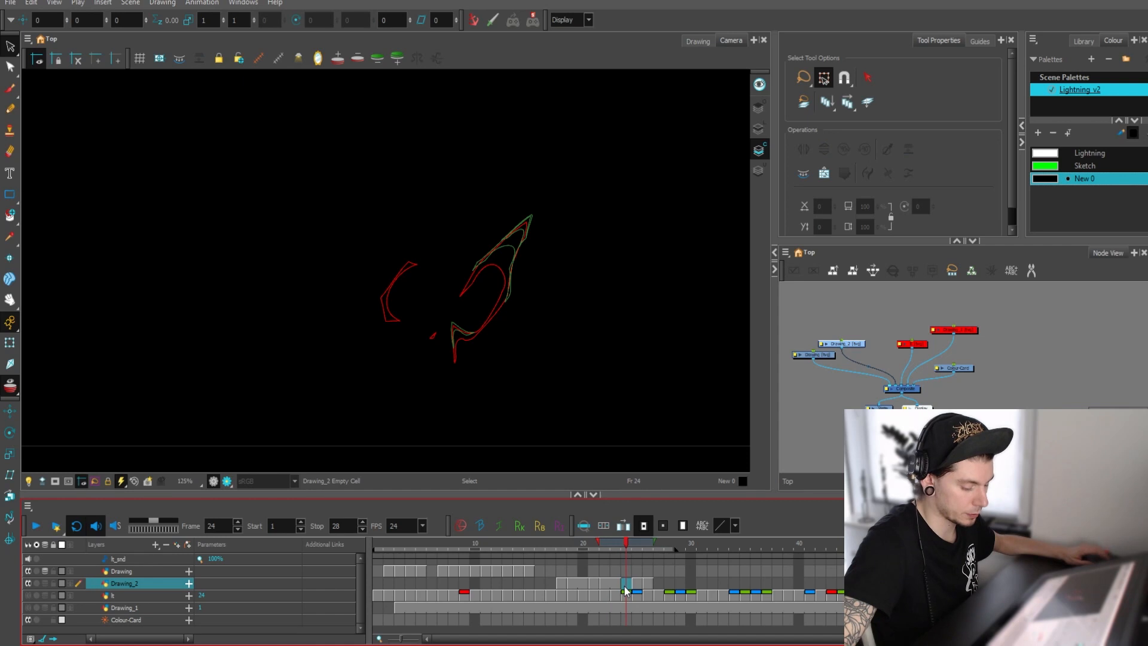
Go through the Drawing_2 arc drawings from frame 19 to 26 once more and play back the whole animation
key("comma")
left_click(572, 582)
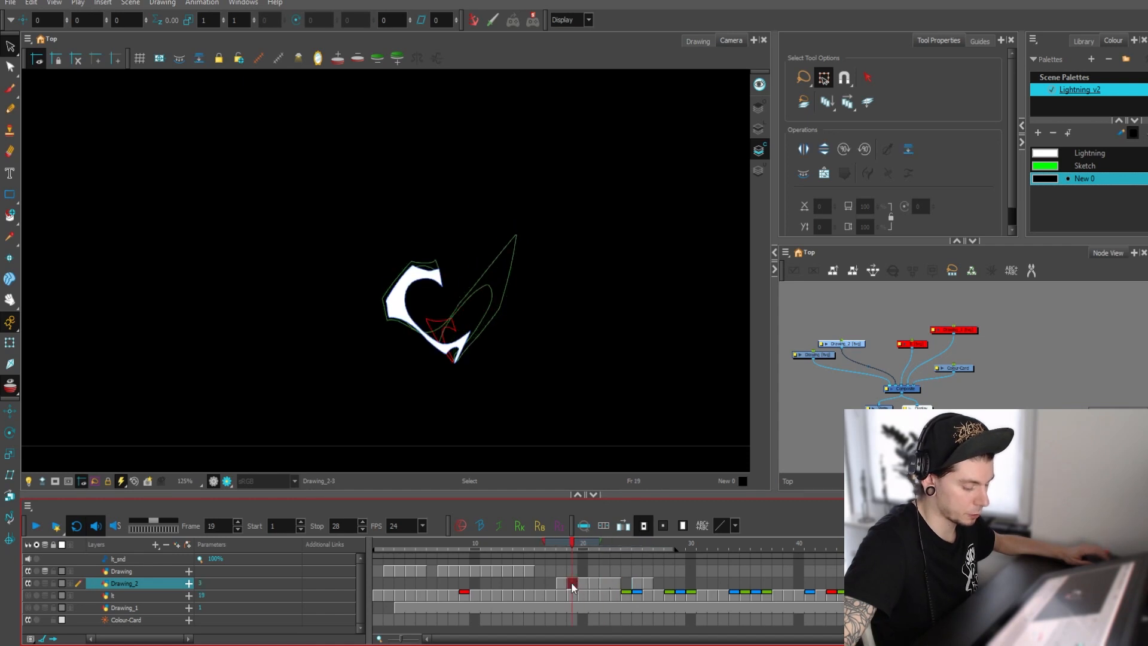
left_click(583, 583)
left_click(604, 583)
left_click(616, 583)
left_click(626, 583)
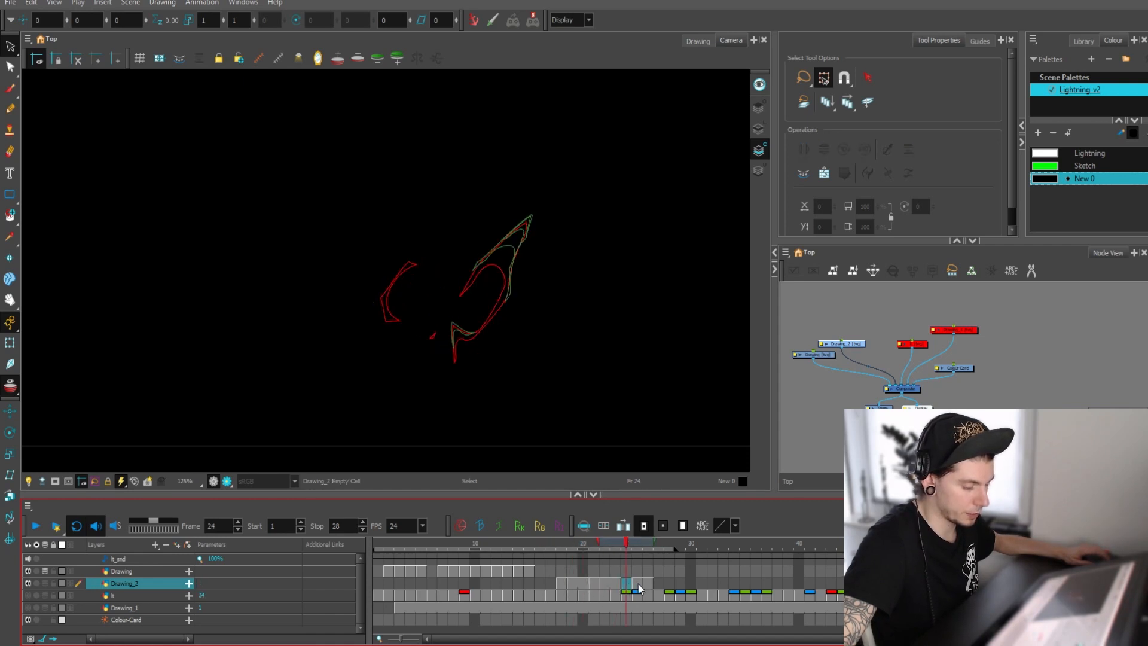
left_click(637, 583)
left_click(650, 583)
scroll(525, 329, "down", 10)
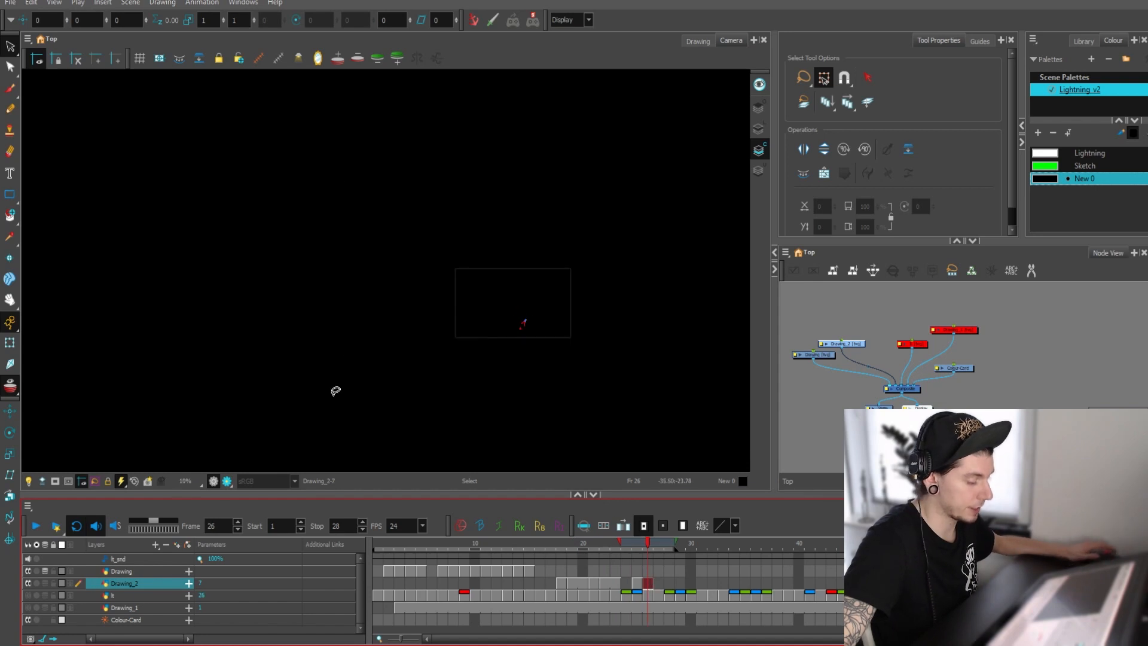
left_click(35, 527)
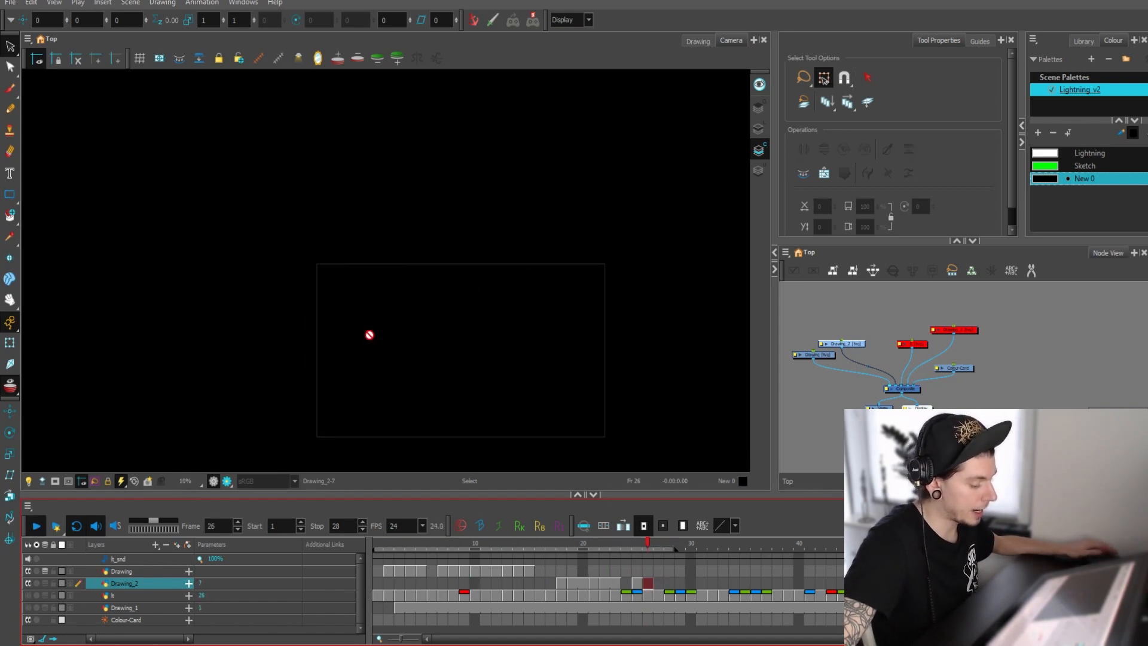
left_click(36, 526)
Go to frame 13, move the Drawing node away from the other nodes, and switch the camera view to render preview
left_click_drag(492, 547, 509, 545)
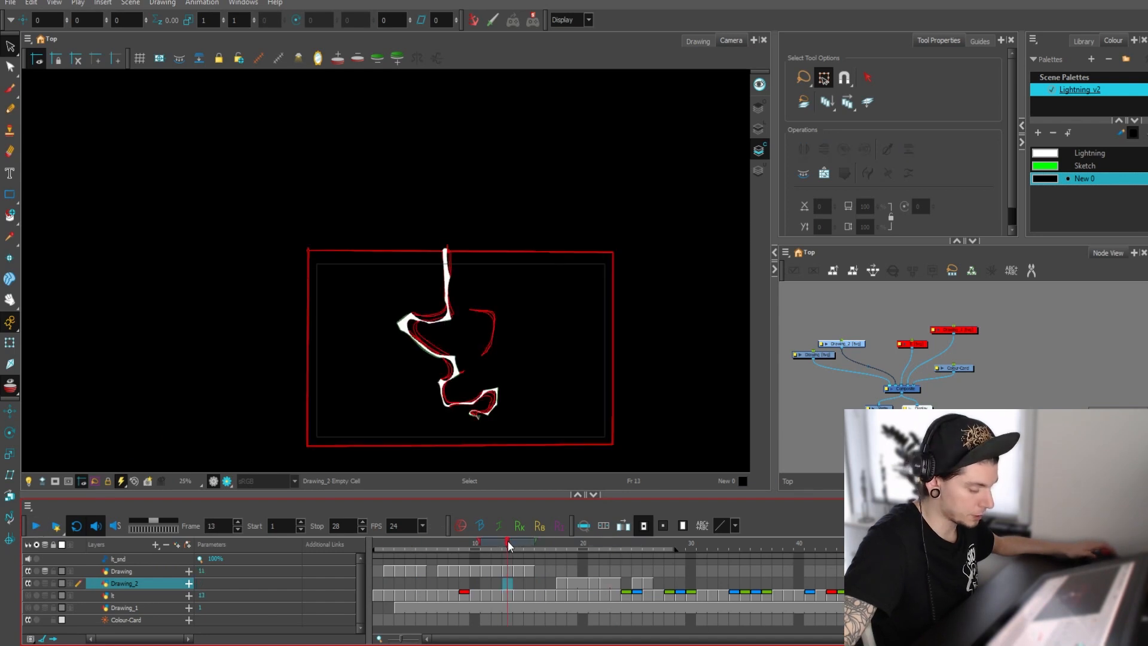
left_click_drag(829, 356, 809, 359)
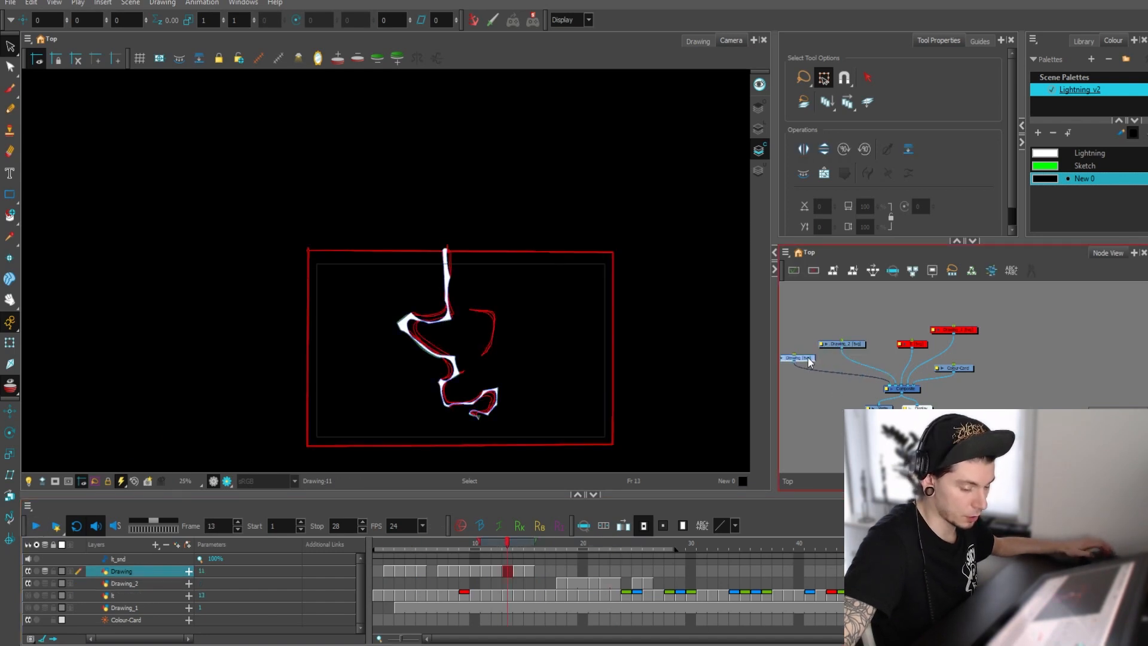
left_click(807, 385)
left_click(214, 479)
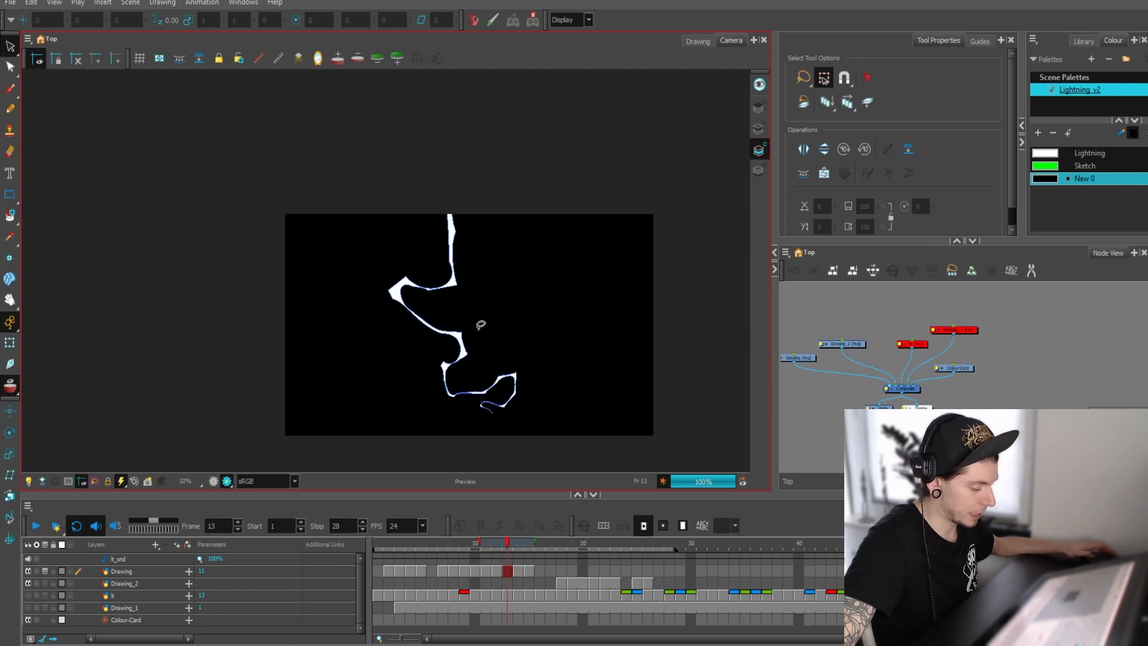
Move the Drawing_2 node up, add a second Composite node, and wire it between the Drawing node and the main Composite
left_click(856, 342)
mouse_move(855, 343)
left_mouse_down()
mouse_move(866, 316)
mouse_move(838, 387)
left_mouse_up()
left_click(884, 329)
key("c")
left_click(804, 358)
key("d")
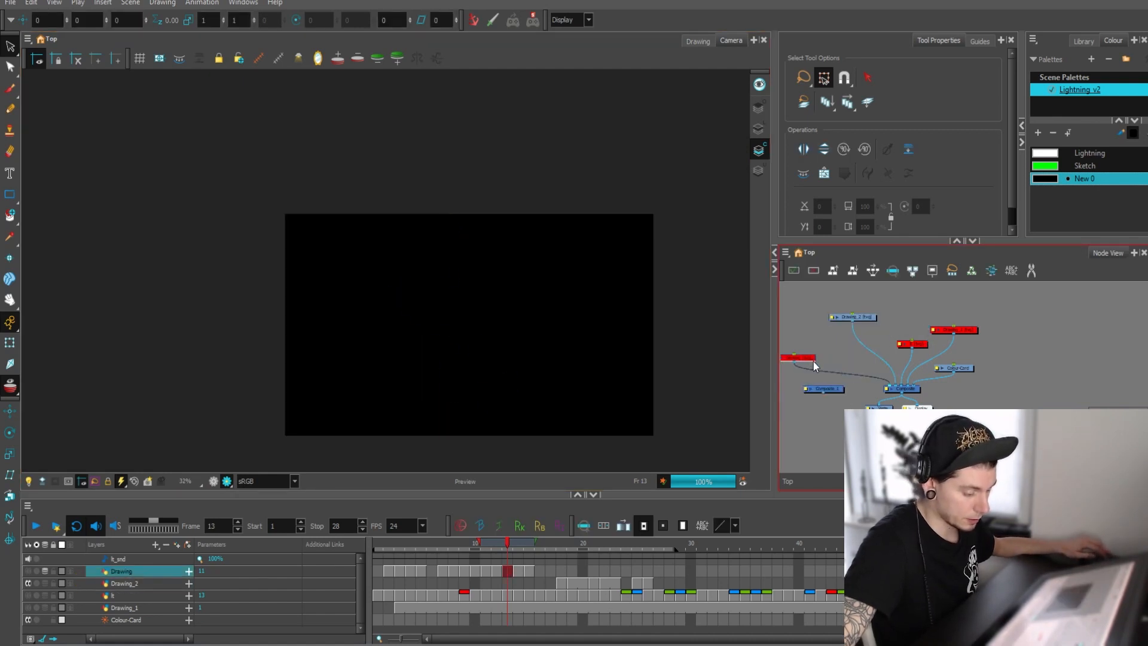
key("a")
scroll(949, 344, "down", 3)
scroll(856, 376, "up", 5)
mouse_move(920, 359)
left_mouse_down()
mouse_move(929, 343)
mouse_move(880, 364)
left_mouse_up()
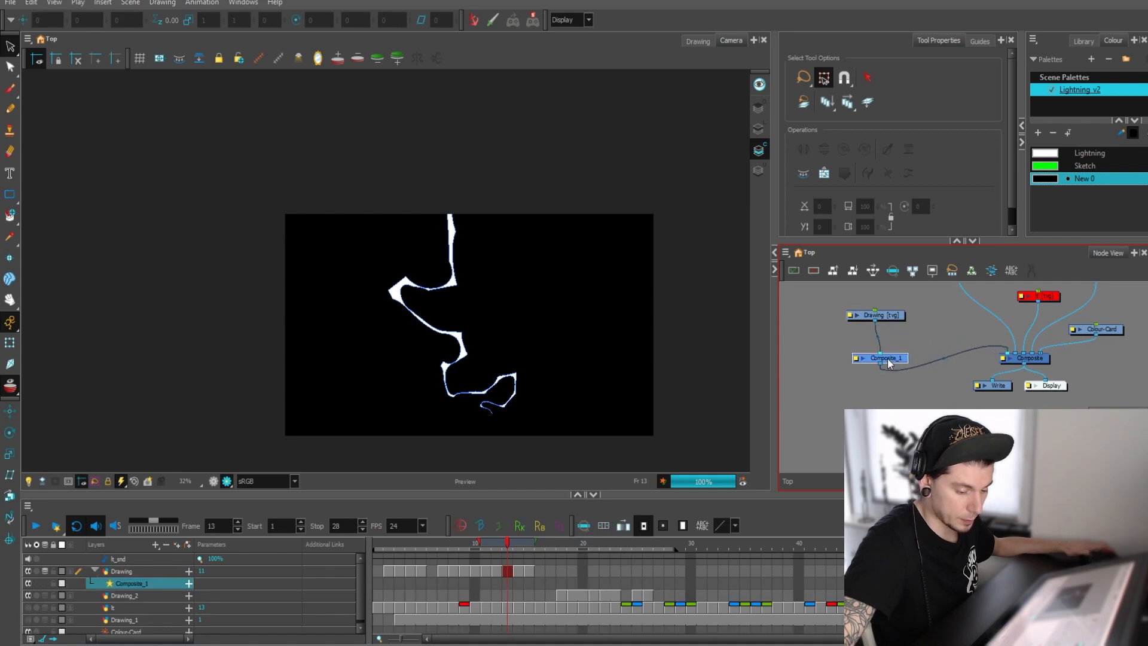
Search the node library for "glow" and add two Glow nodes to the network near the Drawing node
left_click(1106, 506)
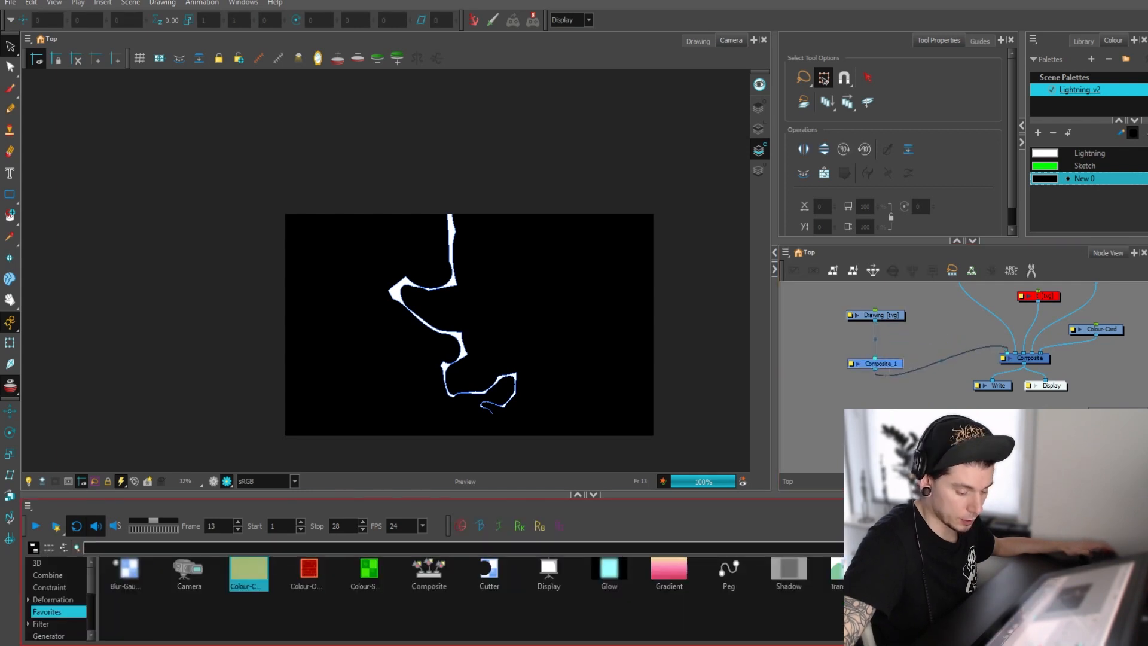
left_click(478, 548)
type("glow")
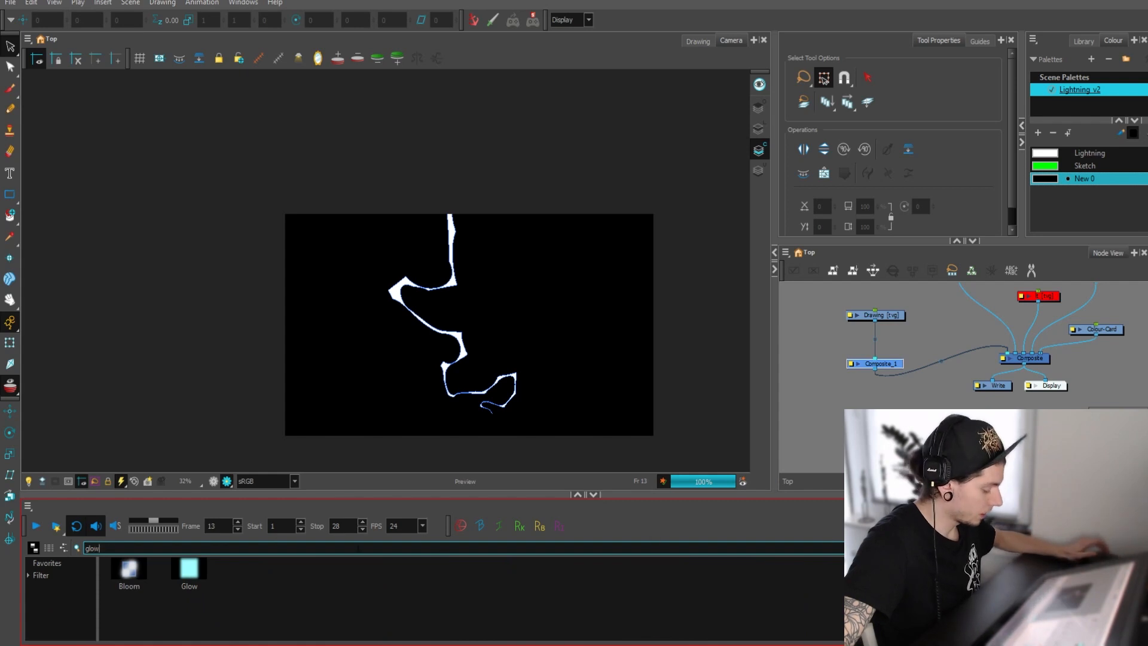
left_click_drag(188, 570, 824, 350)
left_click_drag(531, 473, 877, 341)
Connect both Glow nodes between Drawing and Composite_1, keep a direct Drawing connection, and arrange the nodes in a staggered layout
scroll(824, 342, "up", 3)
left_click_drag(874, 396, 1029, 345)
mouse_move(988, 308)
left_mouse_down()
mouse_move(943, 347)
mouse_move(948, 361)
left_mouse_up()
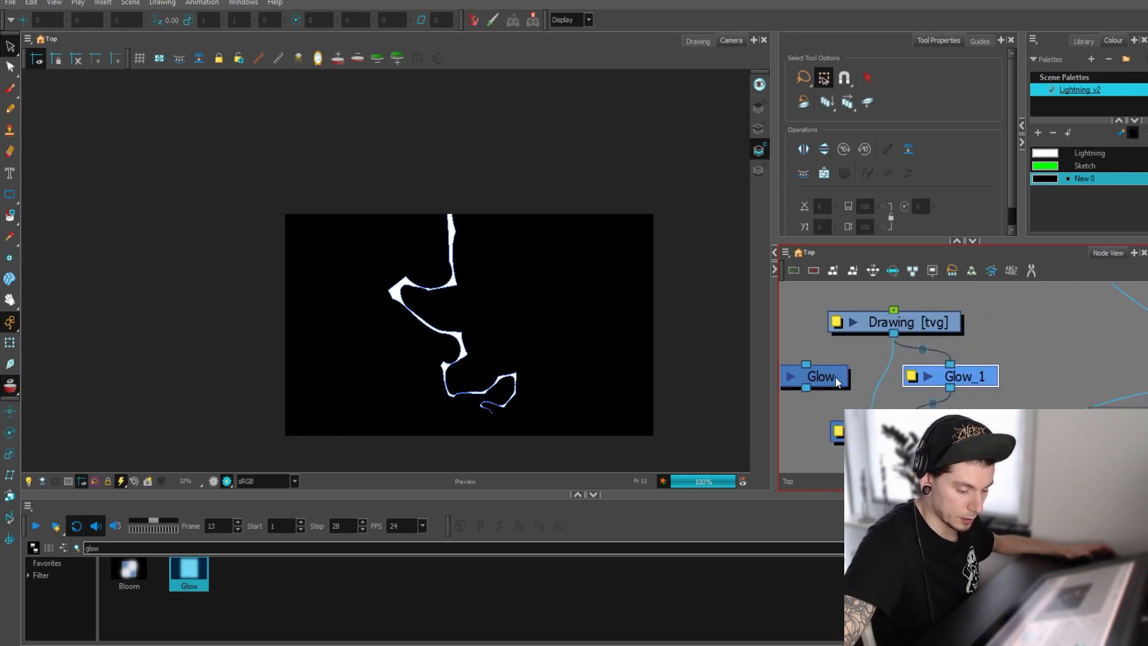
left_click_drag(835, 381, 860, 381)
mouse_move(893, 334)
left_mouse_down()
mouse_move(830, 363)
mouse_move(891, 420)
left_mouse_up()
left_click_drag(851, 379, 871, 379)
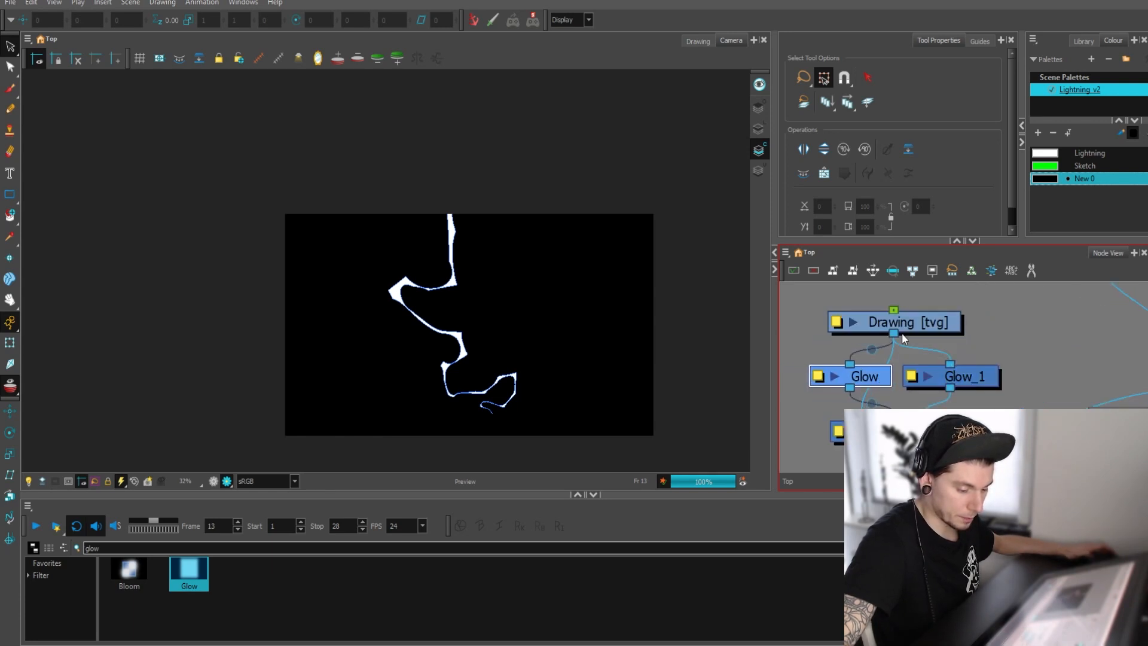
left_click_drag(921, 321, 867, 301)
mouse_move(887, 379)
left_mouse_down()
mouse_move(904, 380)
mouse_move(931, 343)
left_mouse_up()
left_click_drag(902, 305, 926, 294)
left_click(983, 313)
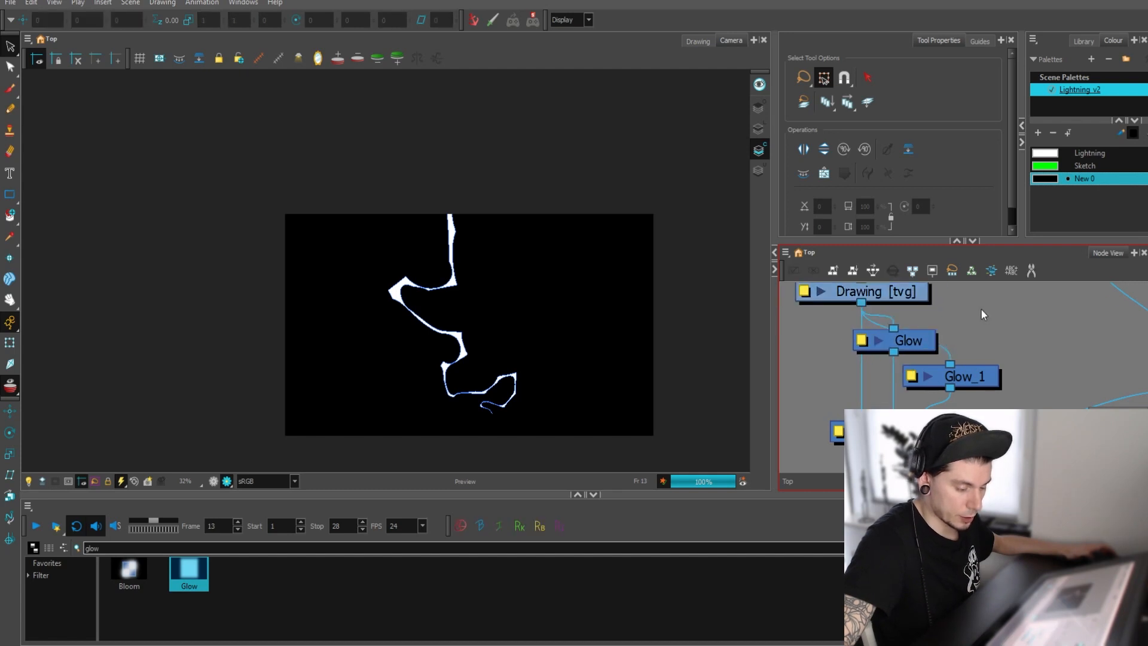
Activate the Transform tool and set the Glow node's colour to dark blue, R 0, G 44, B 192
scroll(538, 330, "up", 2)
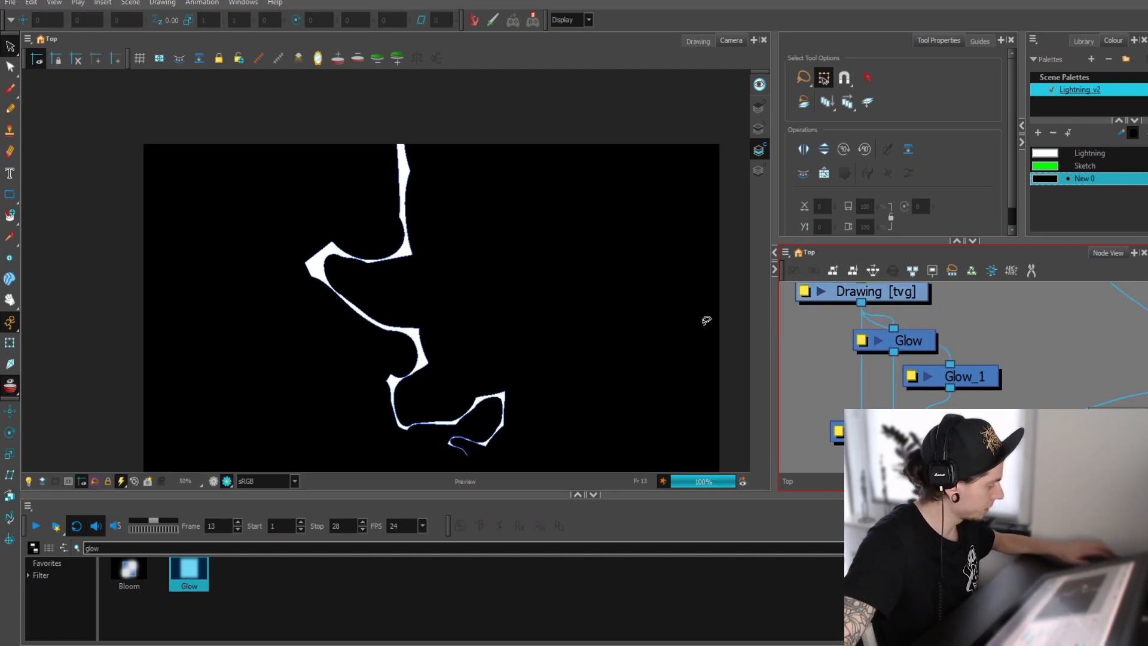
key("shift+t")
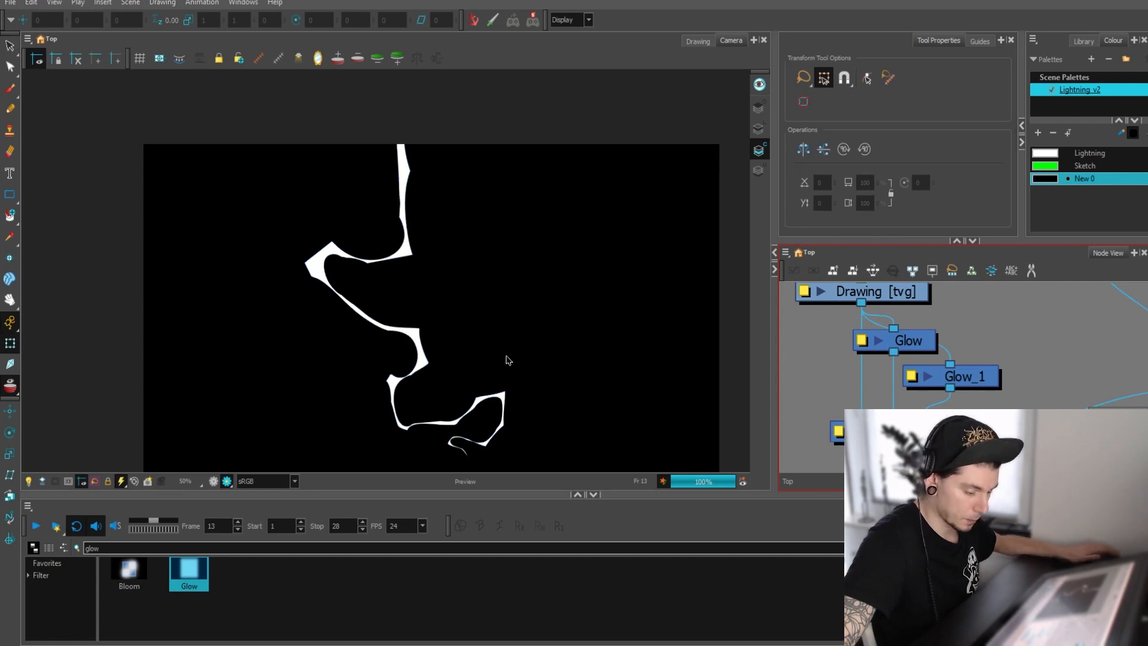
left_click(896, 340)
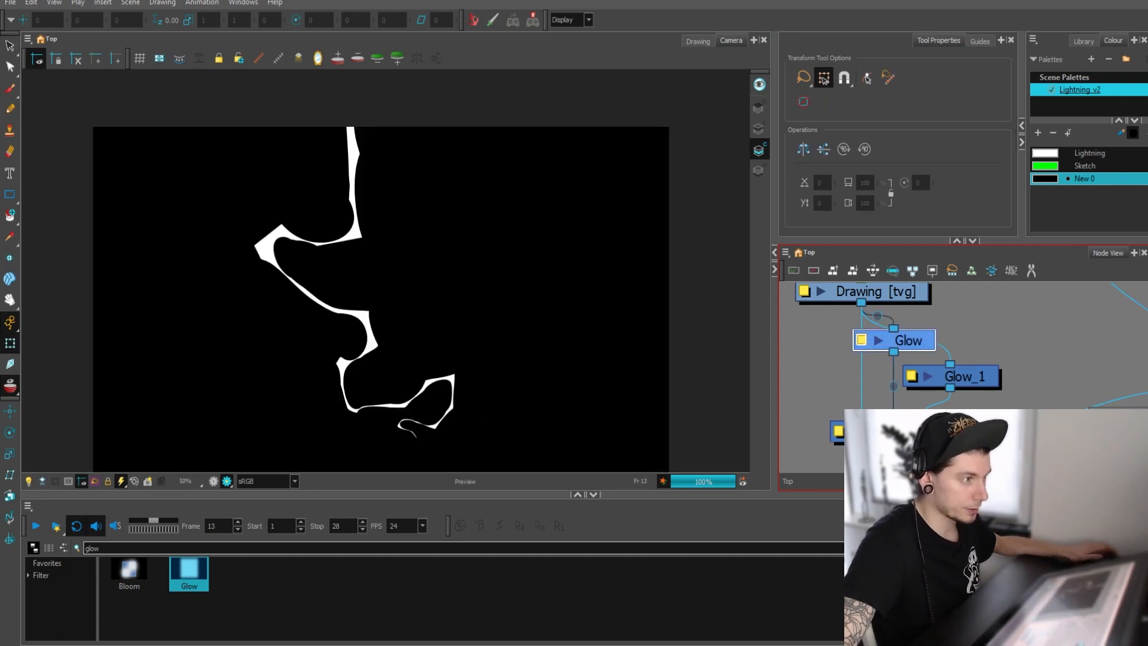
left_click(861, 339)
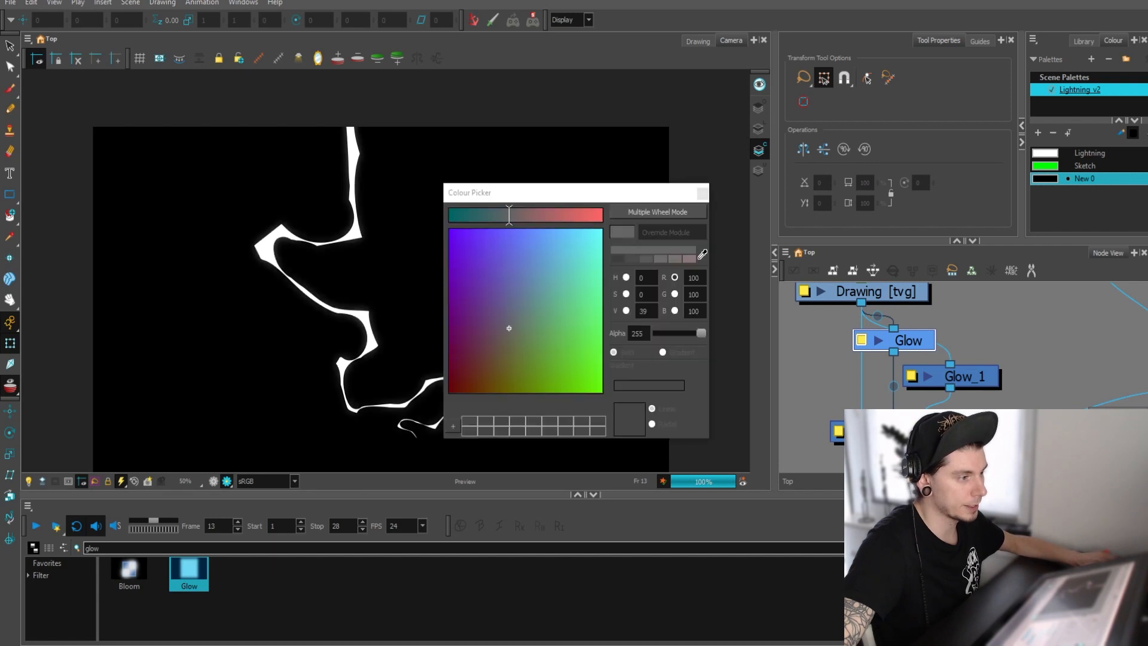
left_click_drag(544, 252, 451, 214)
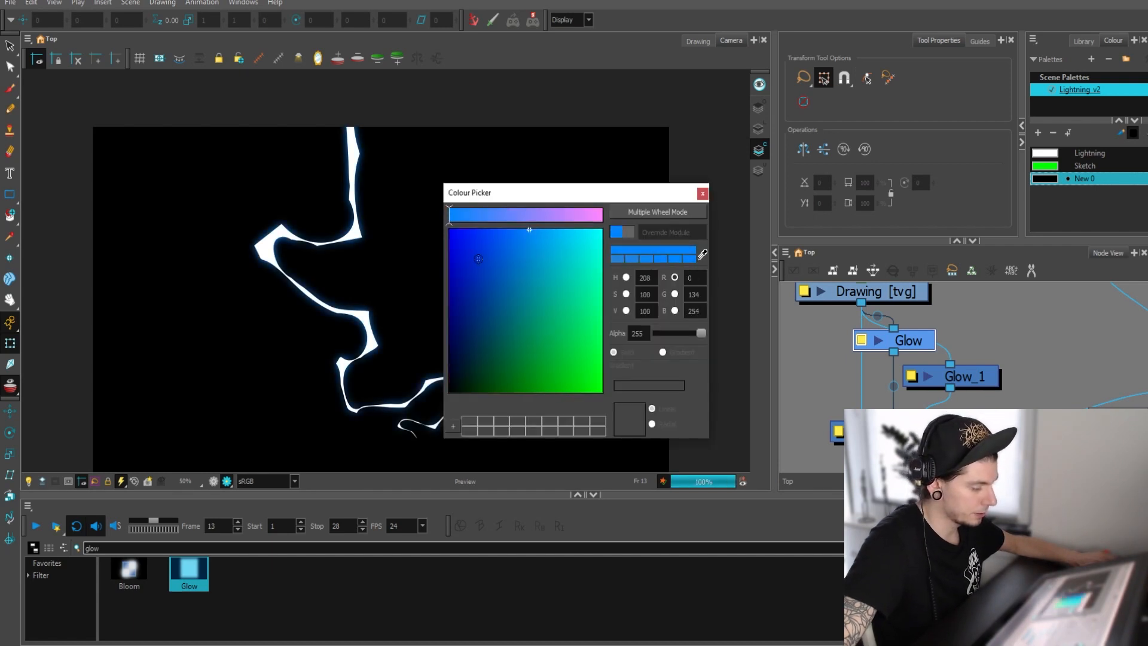
left_click(467, 270)
mouse_move(468, 270)
left_mouse_down()
mouse_move(511, 259)
mouse_move(502, 272)
left_mouse_up()
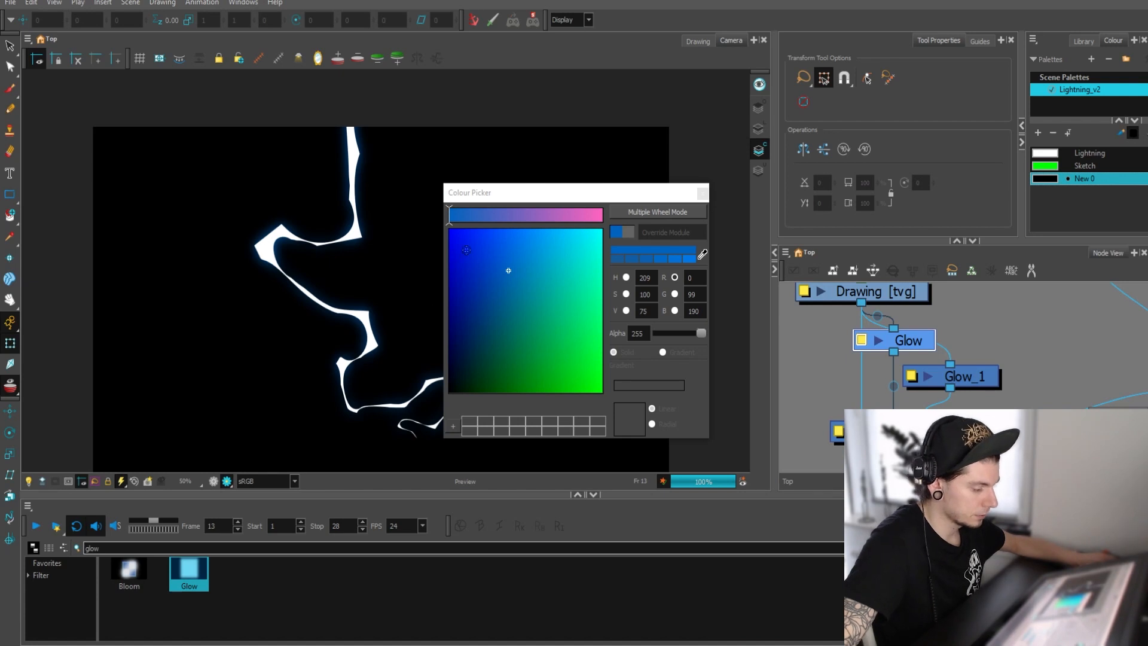
left_click_drag(505, 264, 492, 266)
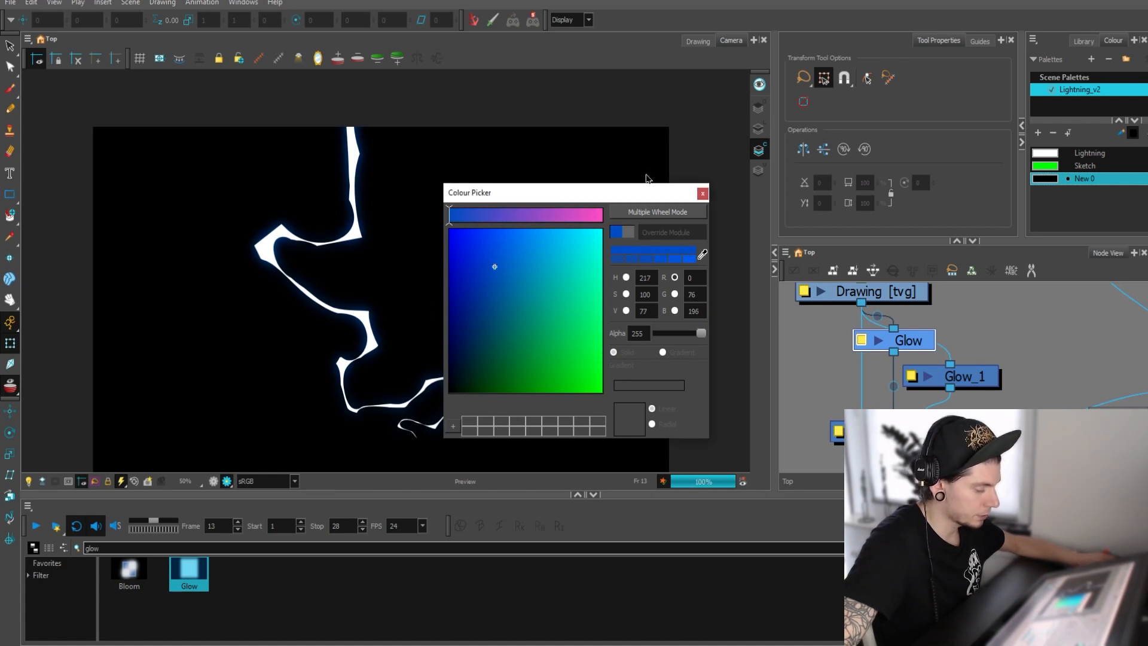
left_click(470, 270)
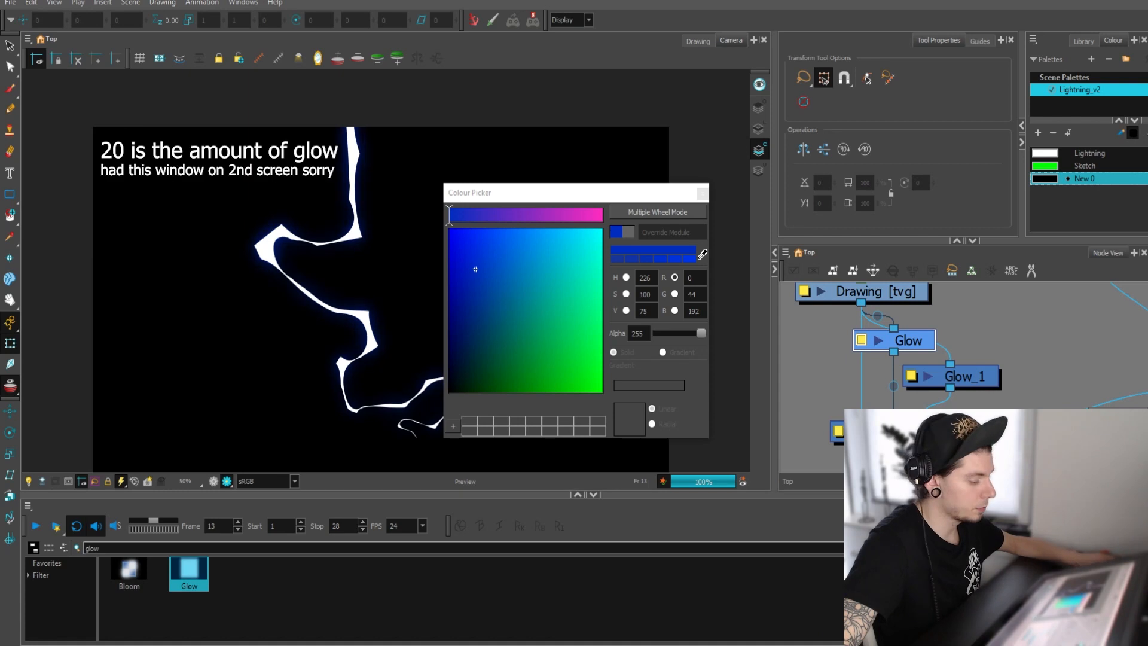
left_click(704, 193)
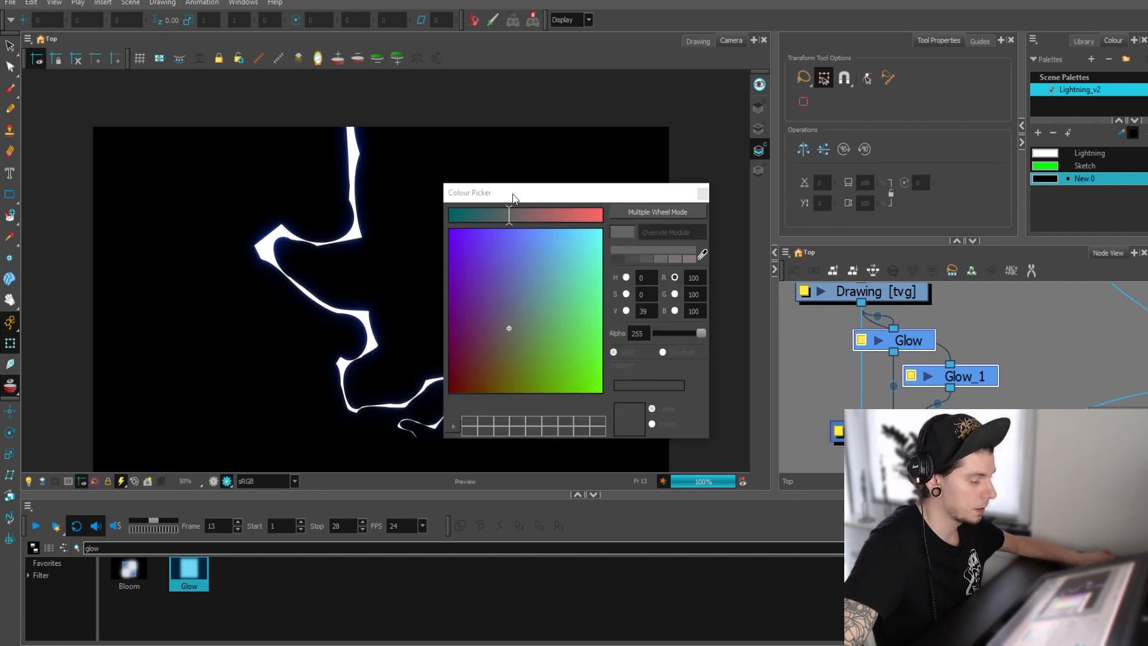
Set the Glow_1 node's colour to bright blue, R 0, G 90, B 255
mouse_move(499, 324)
left_mouse_down()
mouse_move(507, 234)
mouse_move(459, 216)
left_mouse_up()
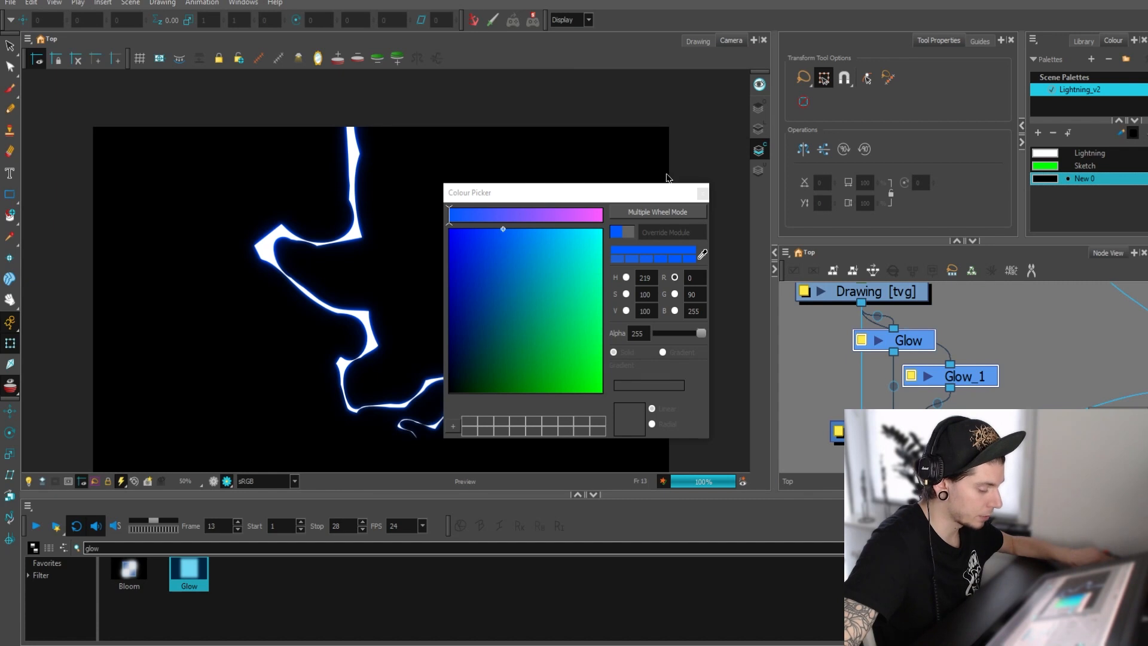
left_click(703, 193)
scroll(469, 219, "down", 2)
scroll(462, 220, "up", 1)
Activate the Select tool and step forward from frame 13 to 16 to check the glow on the fading bolt
key("alt+s")
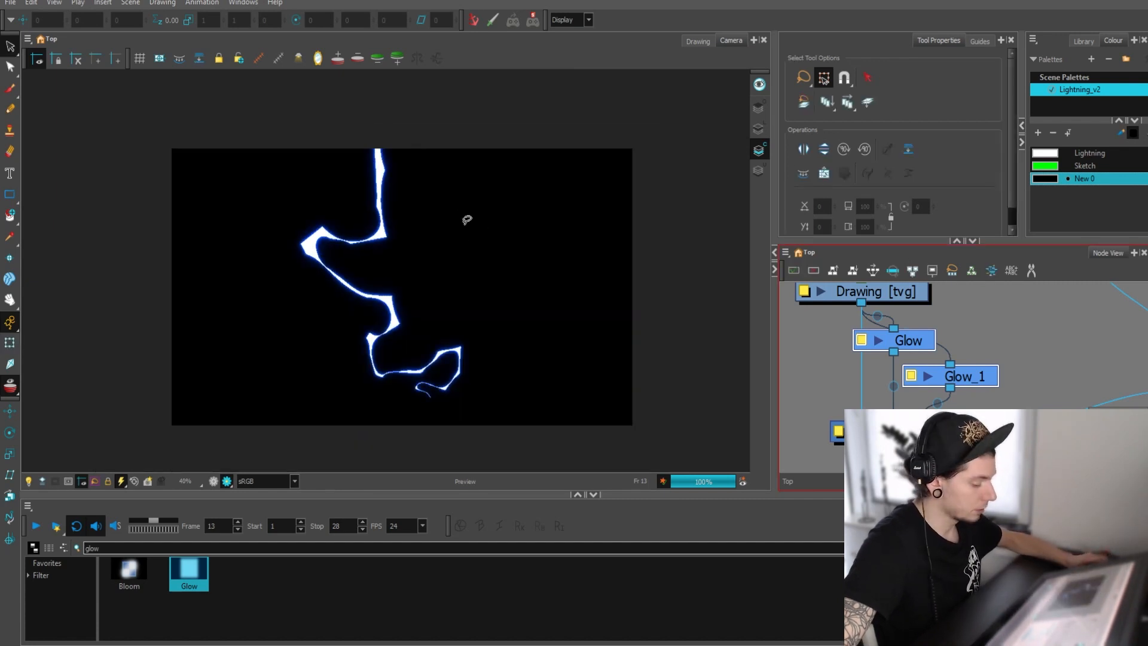
key("period")
key("period")
key("period")
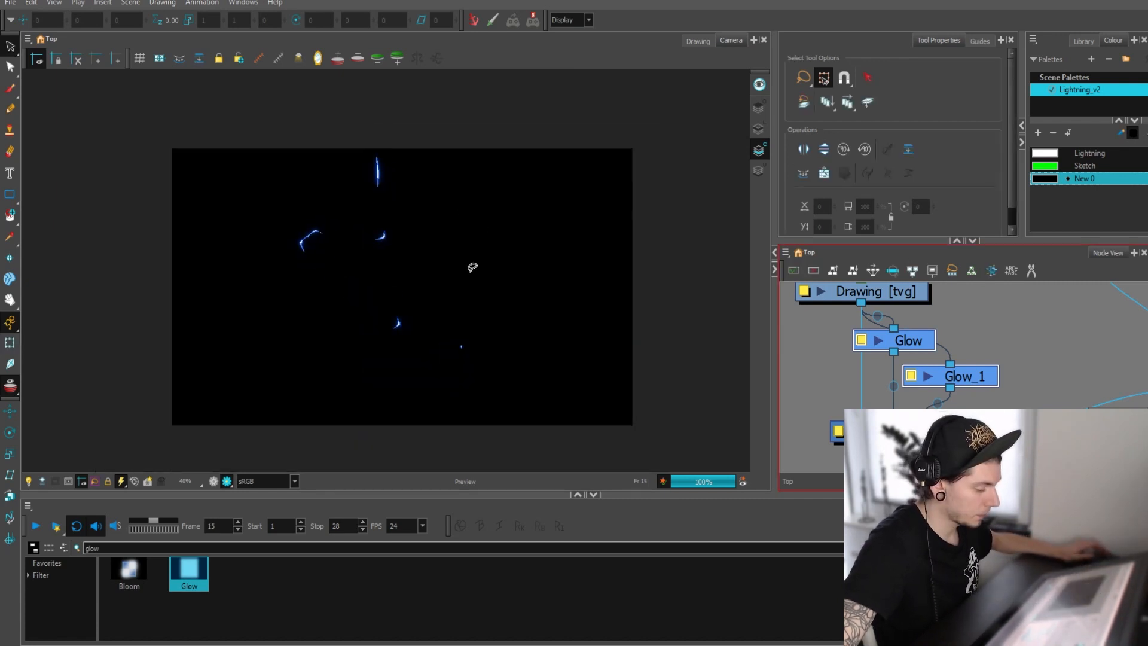
Group the Glow, Glow_1 and Composite_1 nodes into one group node and place it directly beneath the Drawing node
scroll(923, 331, "down", 5)
scroll(923, 331, "up", 5)
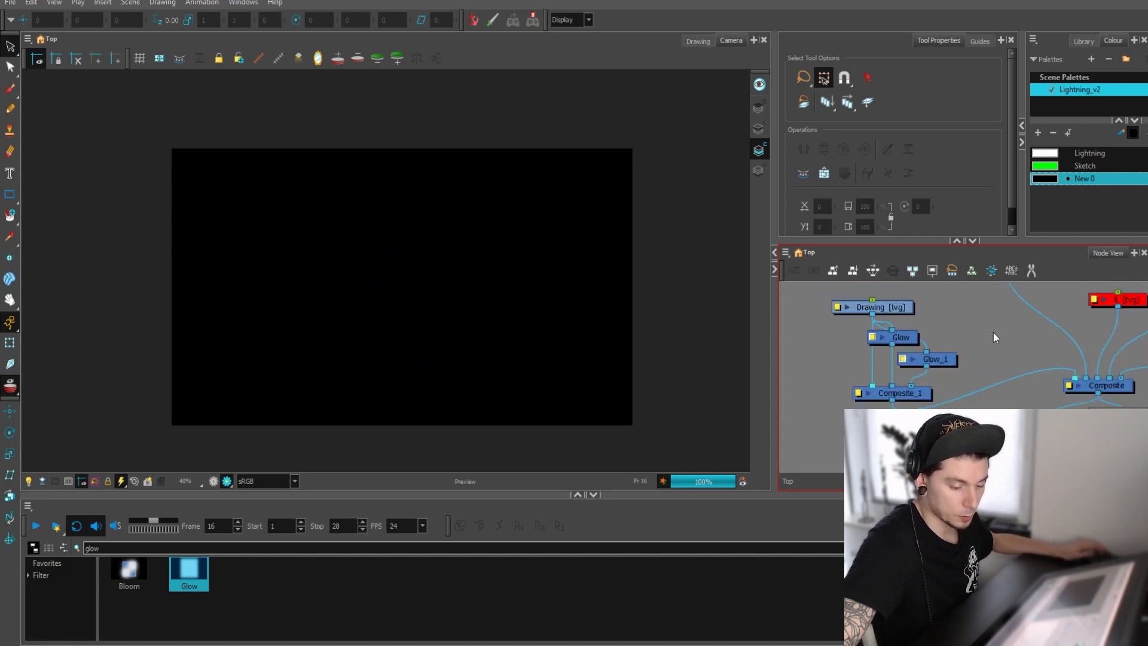
left_click_drag(960, 323, 859, 408)
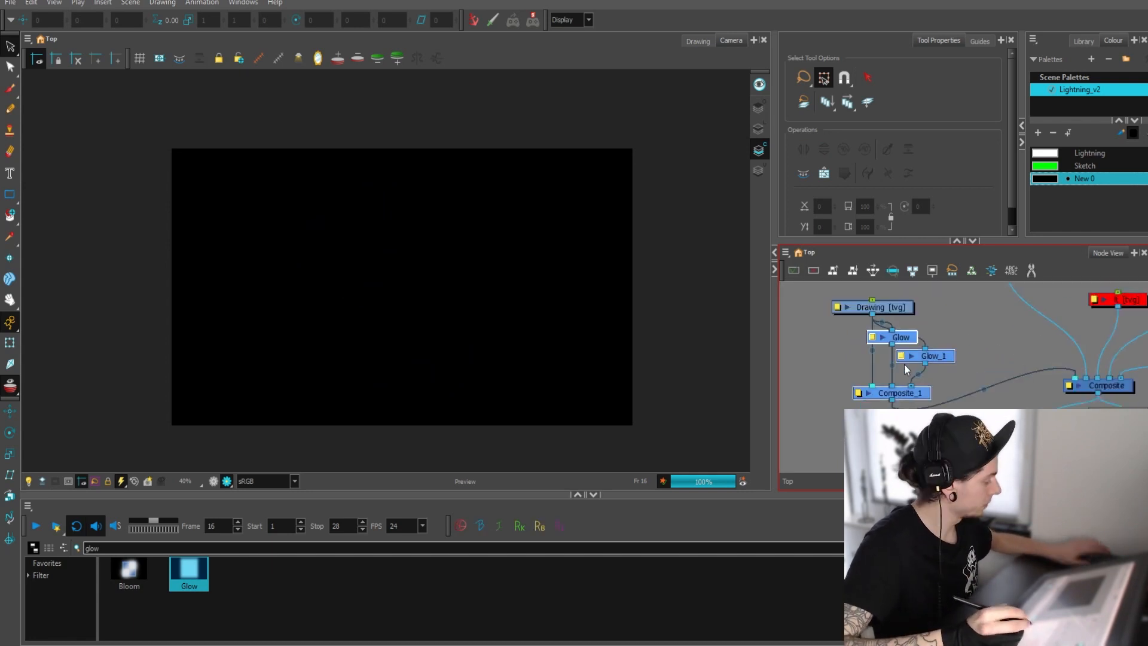
key("ctrl+g")
left_click_drag(893, 346, 888, 342)
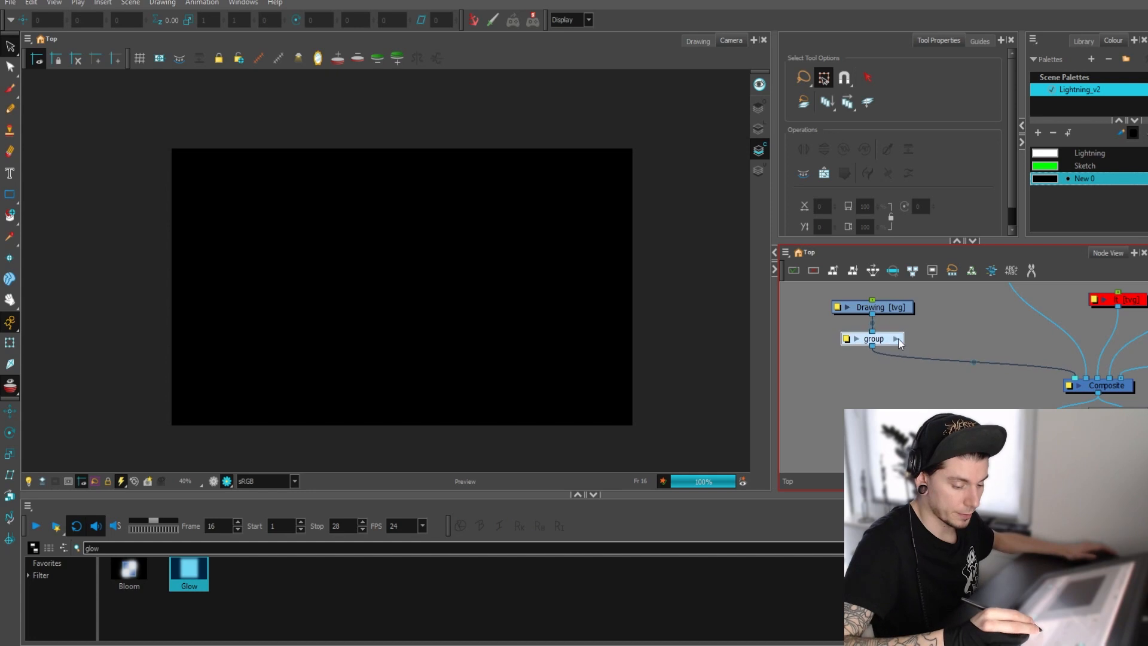
Insert a copy of the glow group between the Drawing_2 node and the main Composite
left_click_drag(947, 319, 897, 378)
left_click_drag(1016, 421, 978, 334)
left_click(1039, 314)
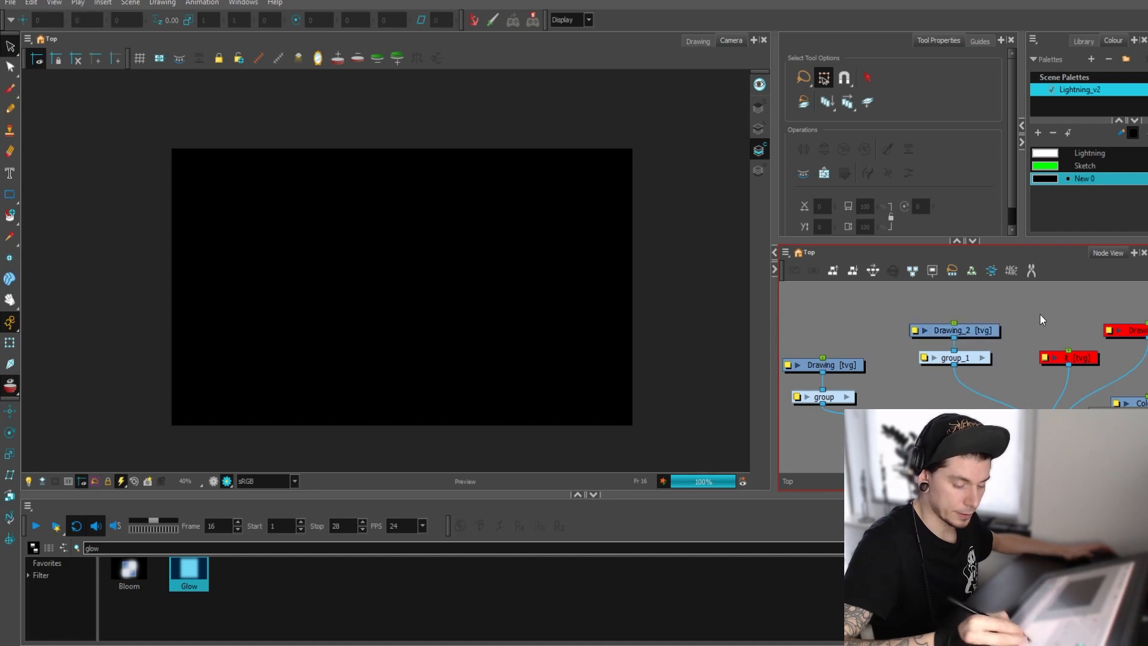
Return to the Timeline and go to frame 10 to inspect the glowing bolt in the render preview
left_click(1064, 506)
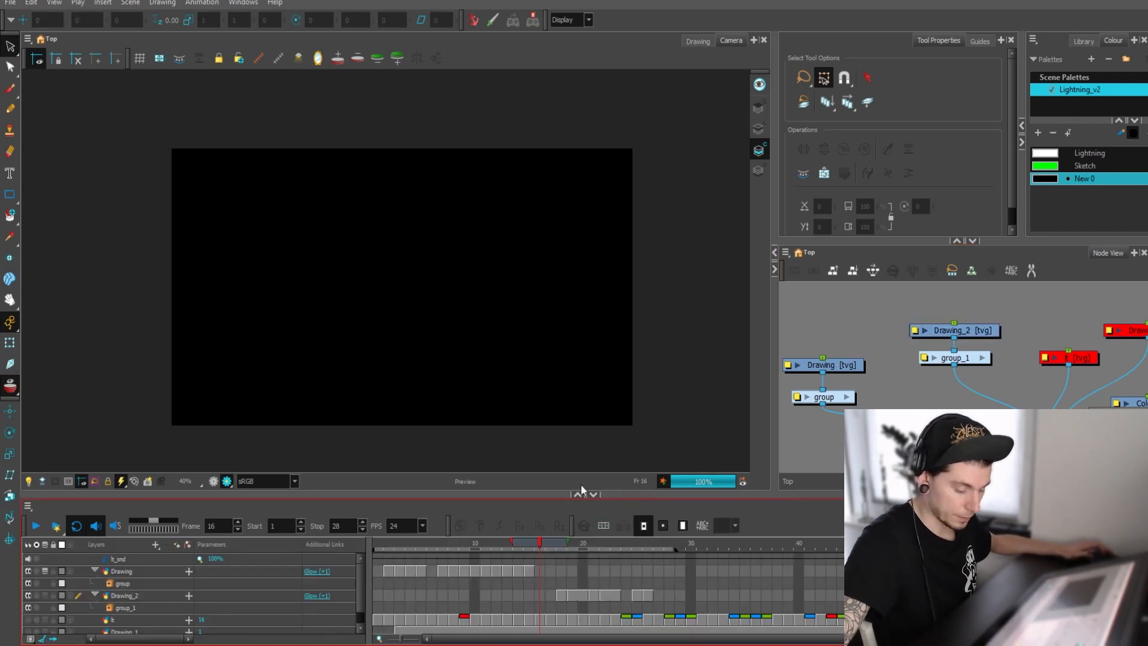
left_click(477, 544)
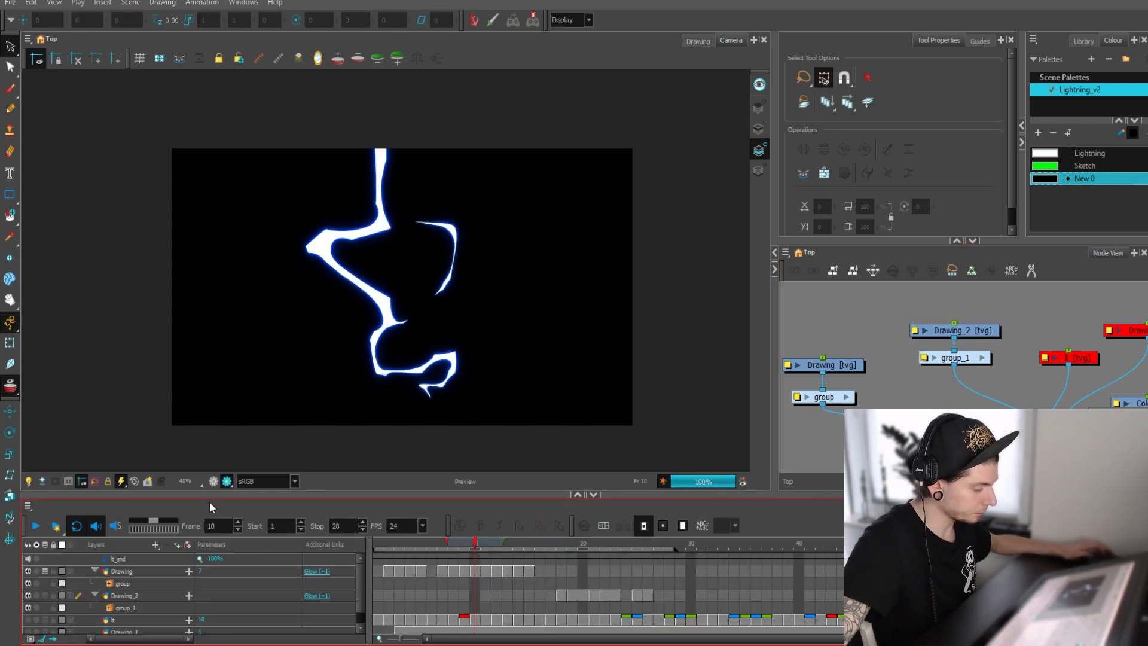
scroll(333, 248, "down", 1)
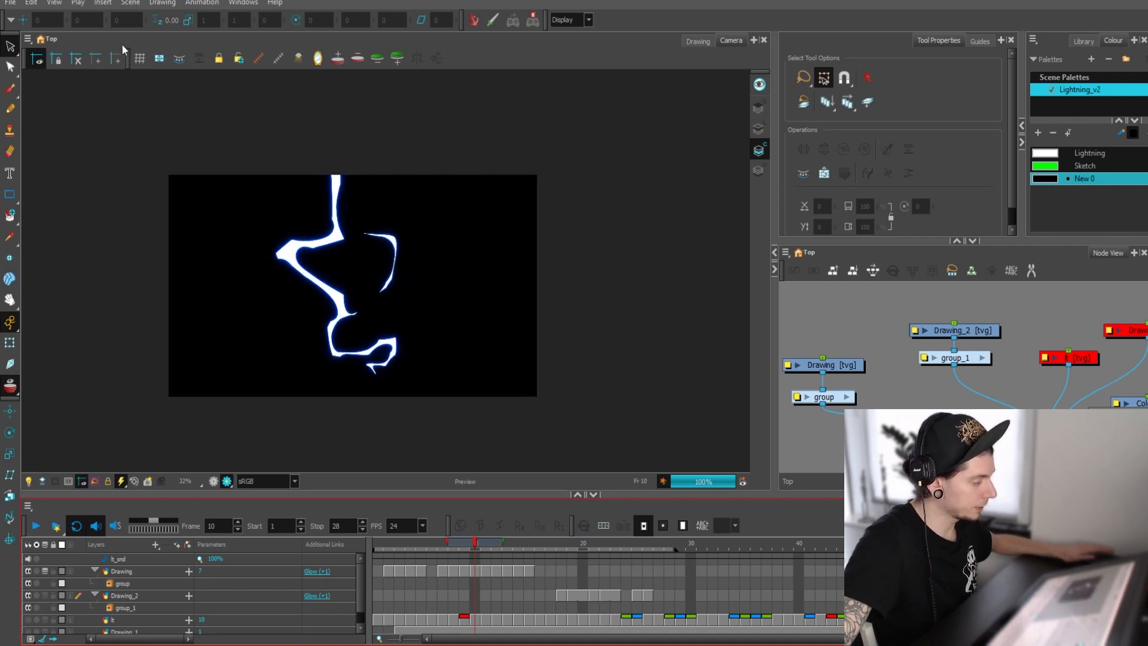